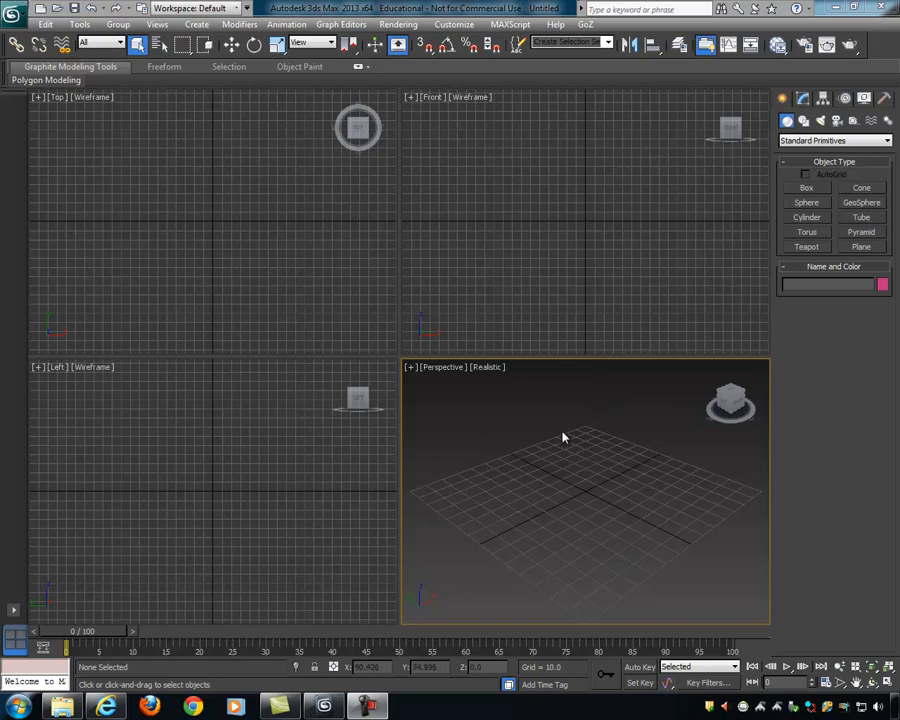
Step: Create a flat box in the Perspective view, about 81.6 long, 81.6 wide and 8.8 high, near the grid's centre
alt+middle_drag(617, 494, 602, 470)
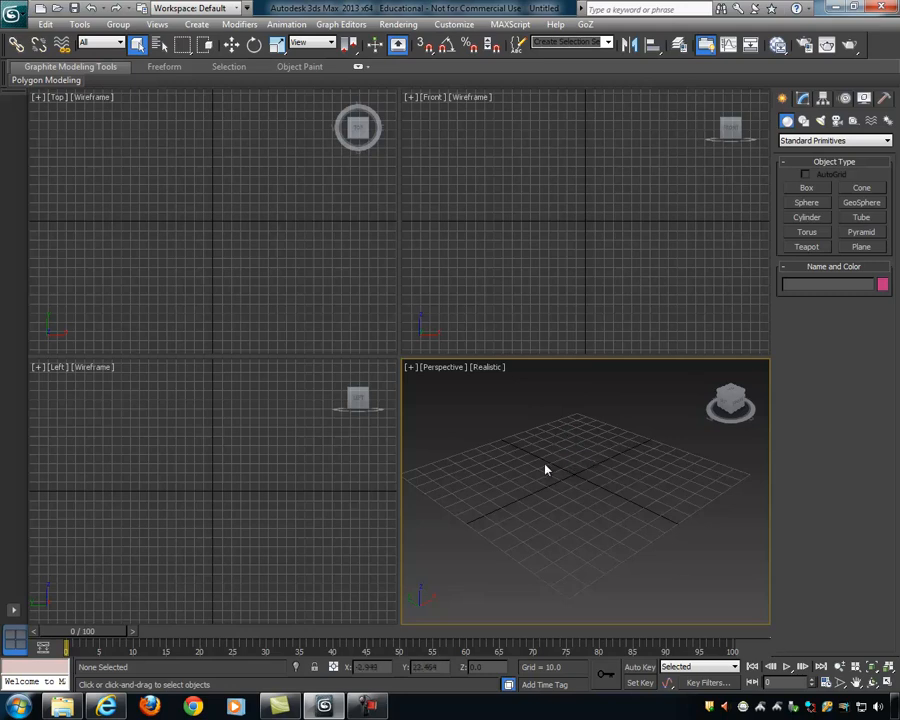
alt+middle_drag(552, 464, 577, 460)
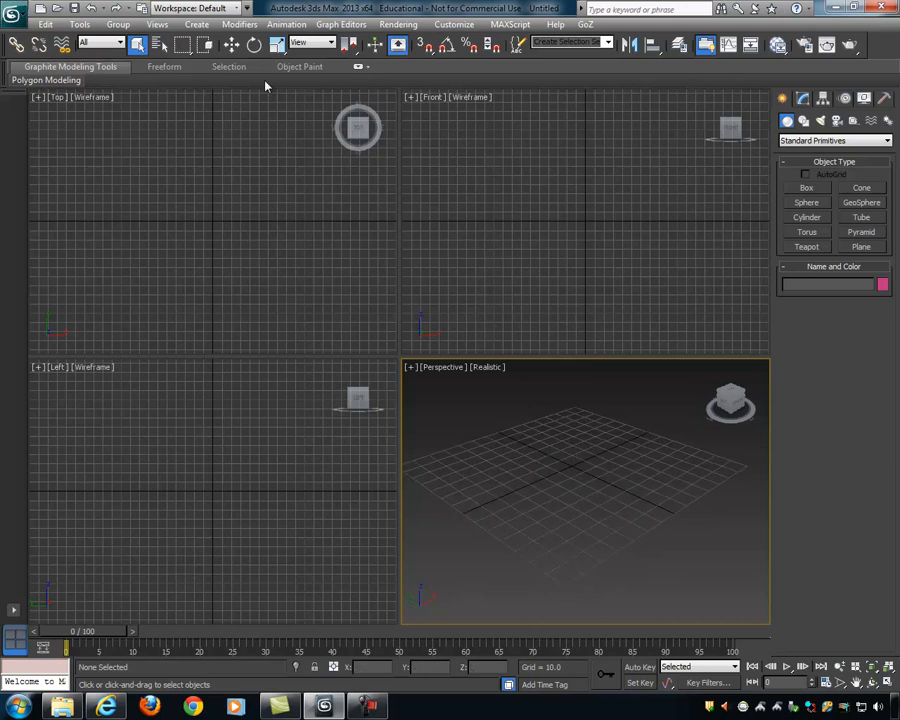
click(196, 24)
mouse_move(305, 41)
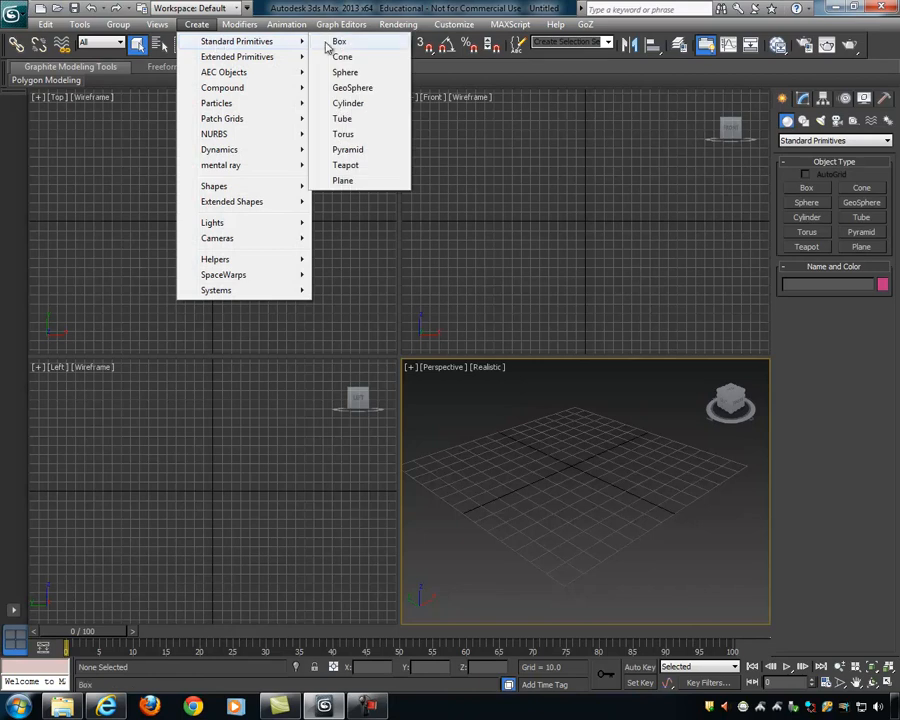
click(350, 41)
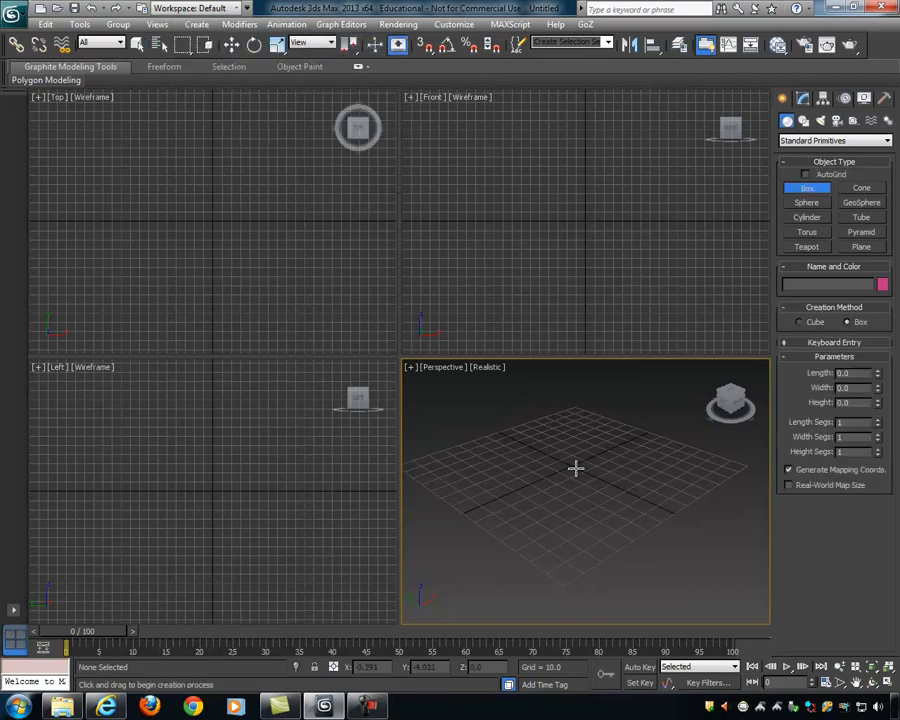
drag(580, 472, 630, 487)
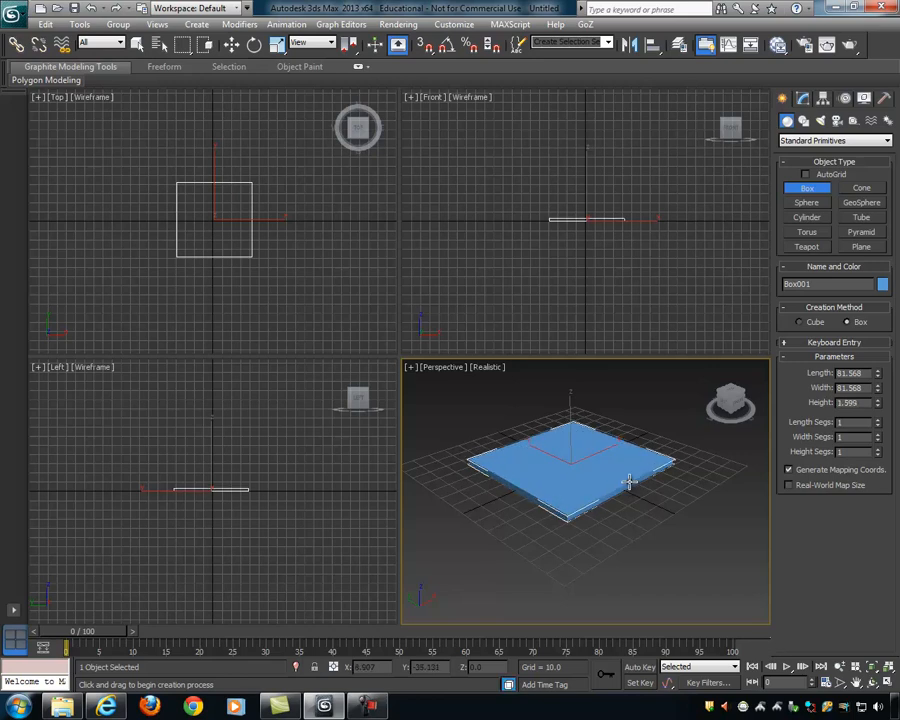
click(629, 471)
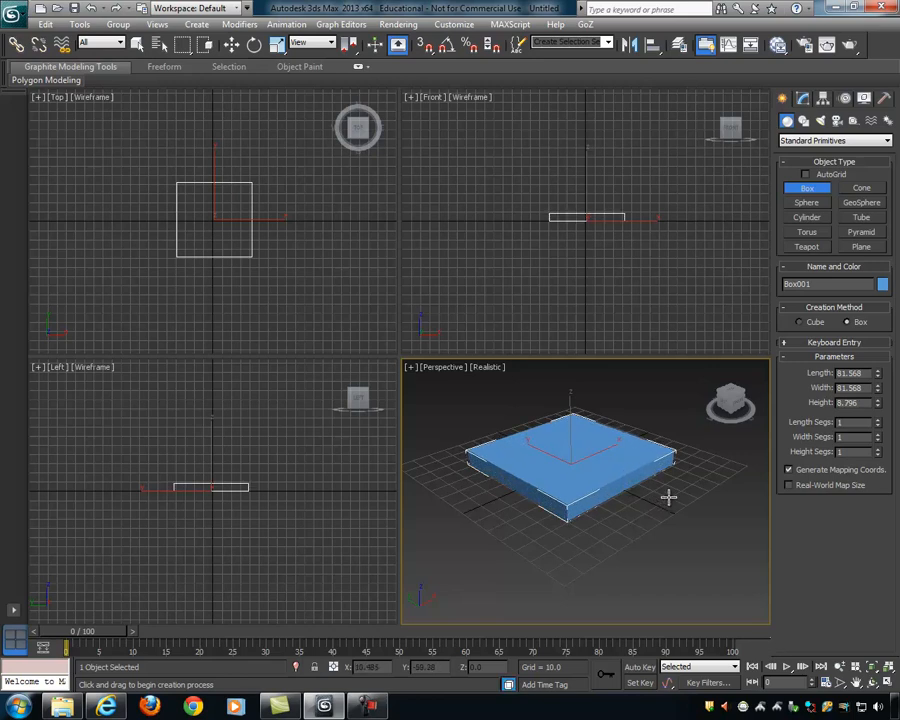
right_click(680, 492)
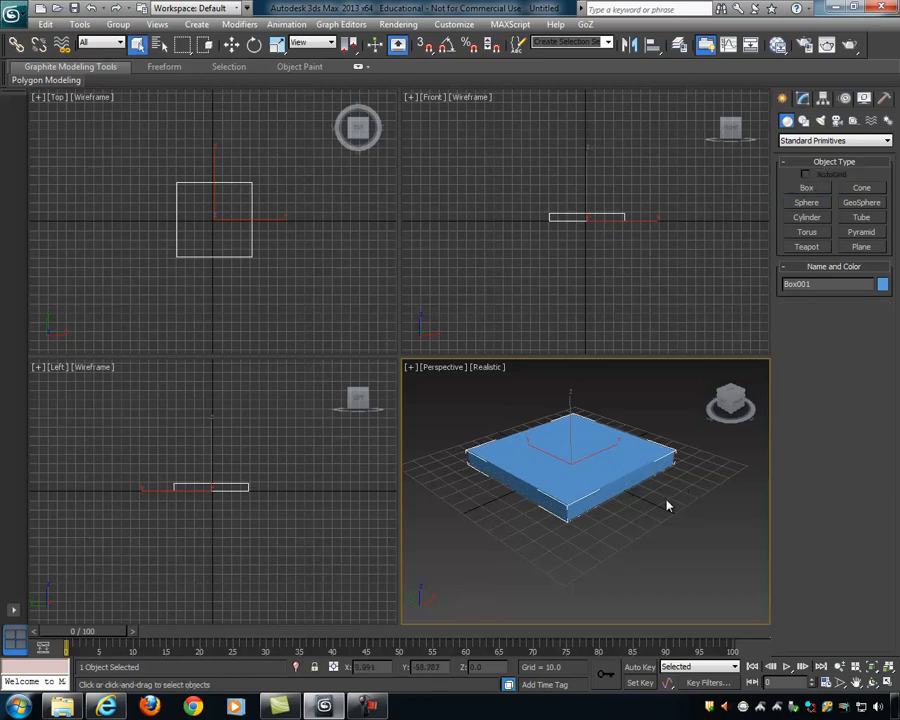
Step: Maximize the Perspective viewport so that the box fills the working area
alt+right_click(625, 488)
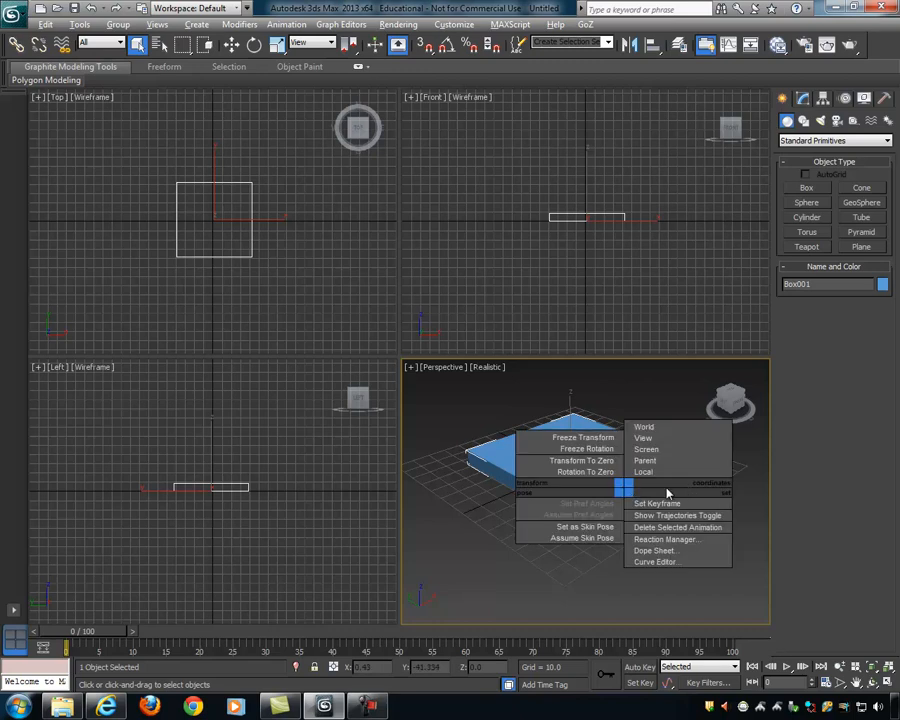
click(628, 394)
alt+middle_drag(612, 424, 603, 482)
key(alt+w)
alt+middle_drag(546, 364, 504, 362)
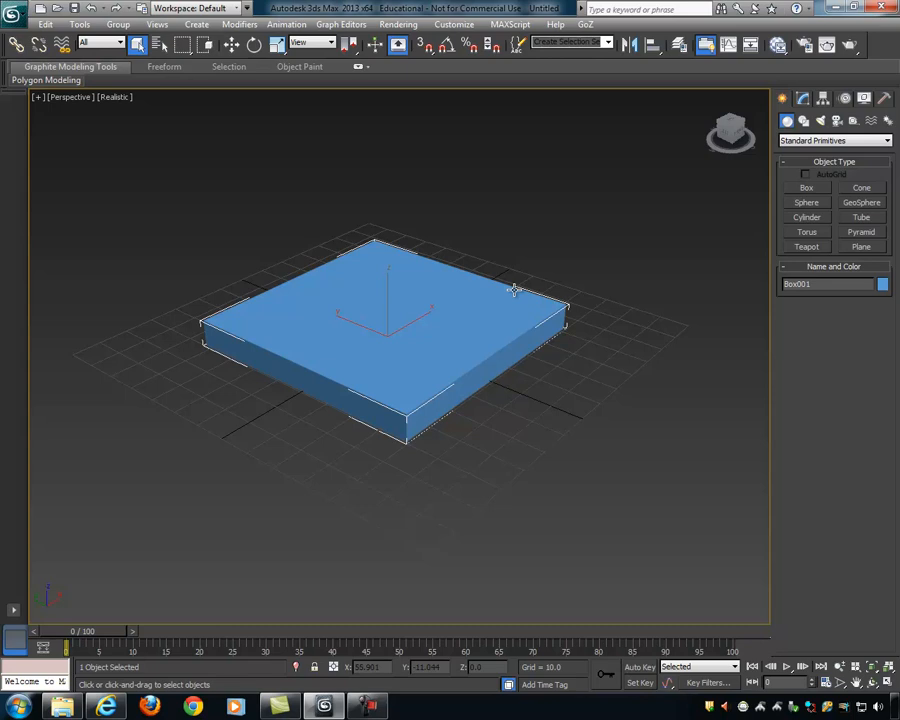
Step: Display the viewport in Shaded mode with edged faces and without selection brackets around the box
key(F4)
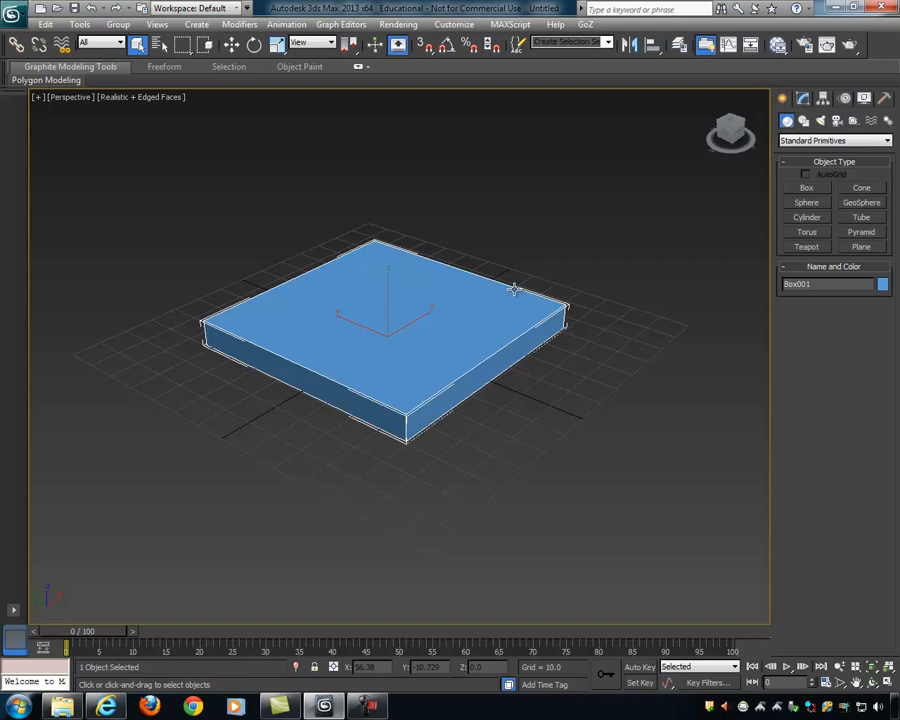
key(j)
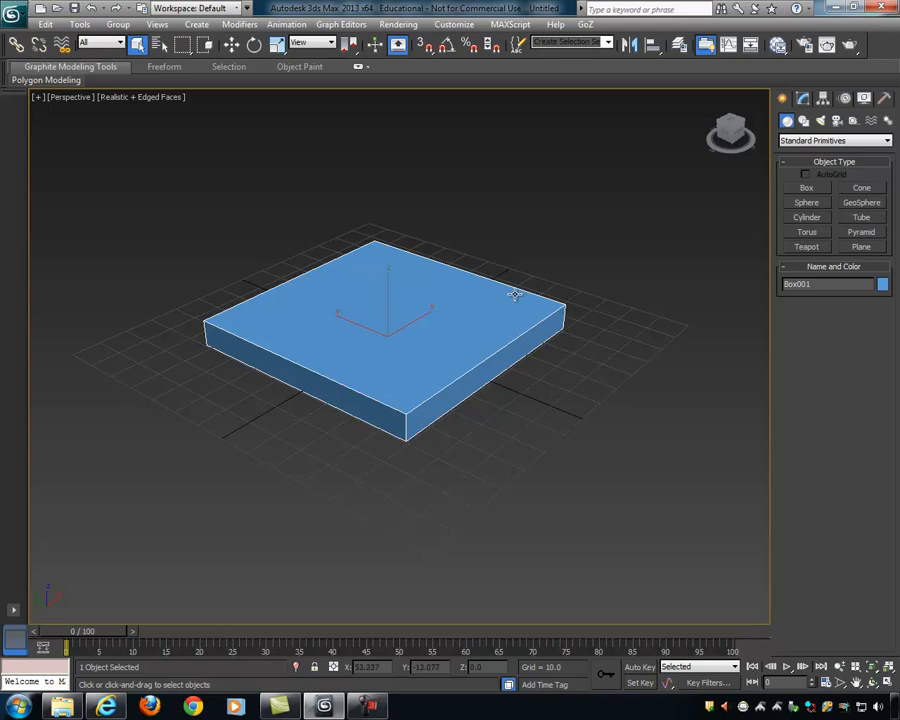
mouse_move(488, 325)
alt+middle_down()
mouse_move(472, 305)
mouse_move(507, 324)
mouse_move(530, 318)
alt+middle_up()
click(122, 98)
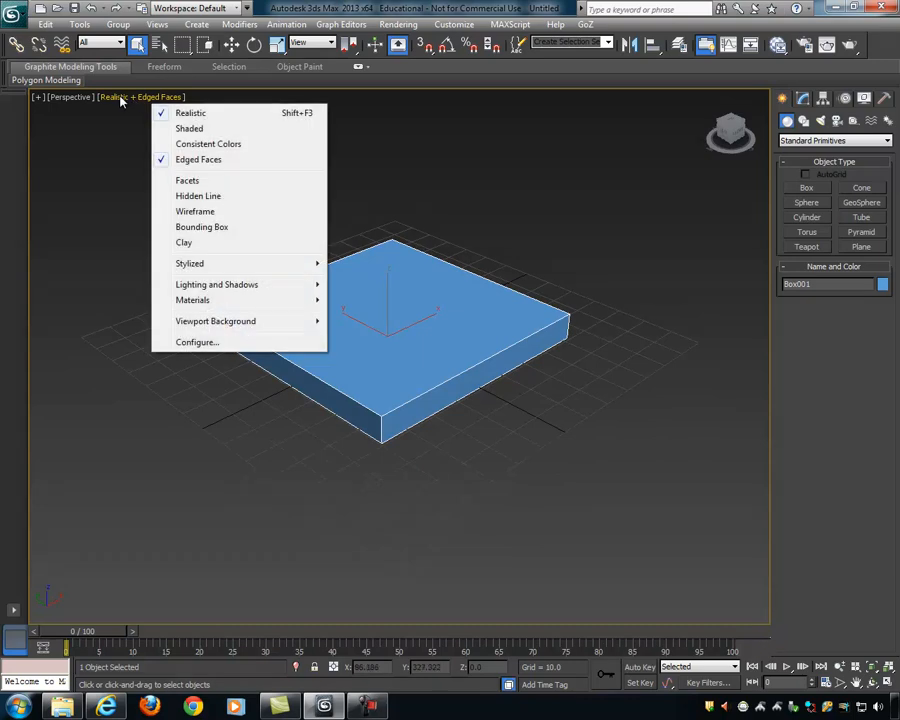
click(200, 133)
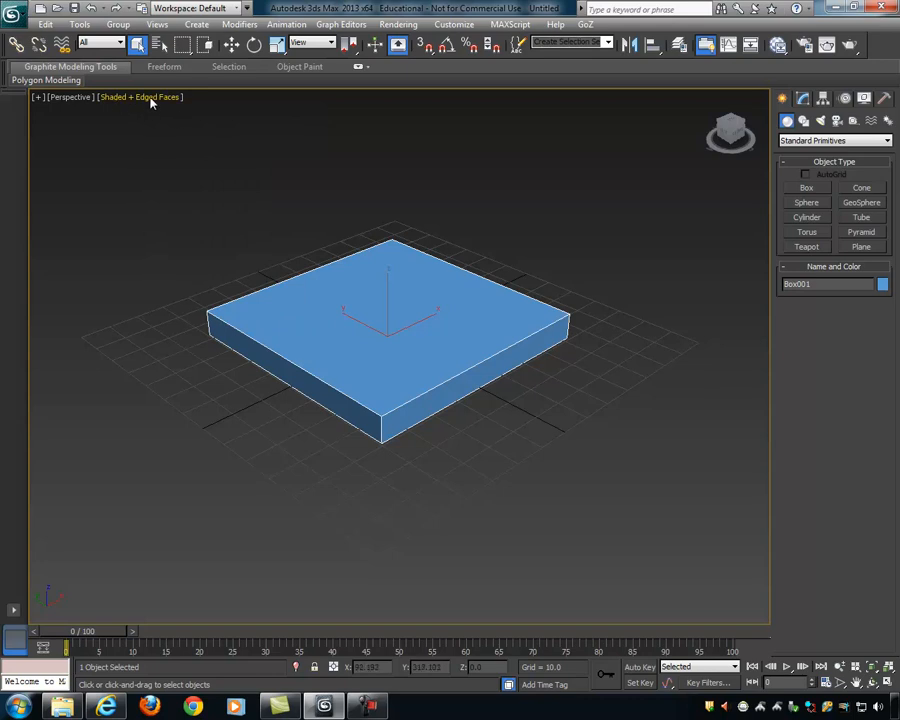
Step: Set the box's length segments and width segments to 3 each
alt+middle_drag(295, 315, 456, 320)
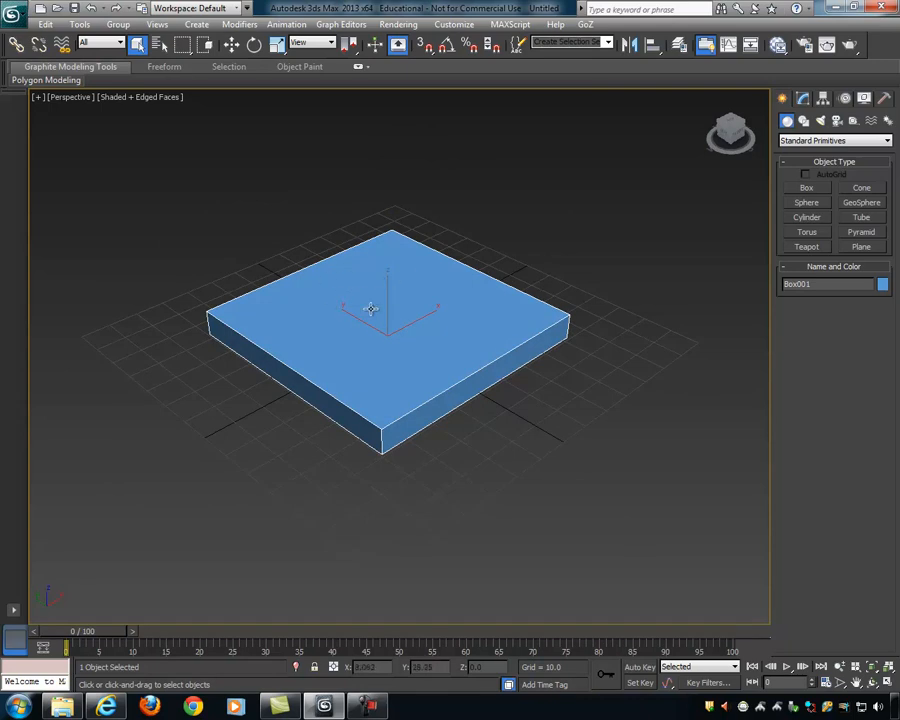
middle_drag(381, 291, 396, 325)
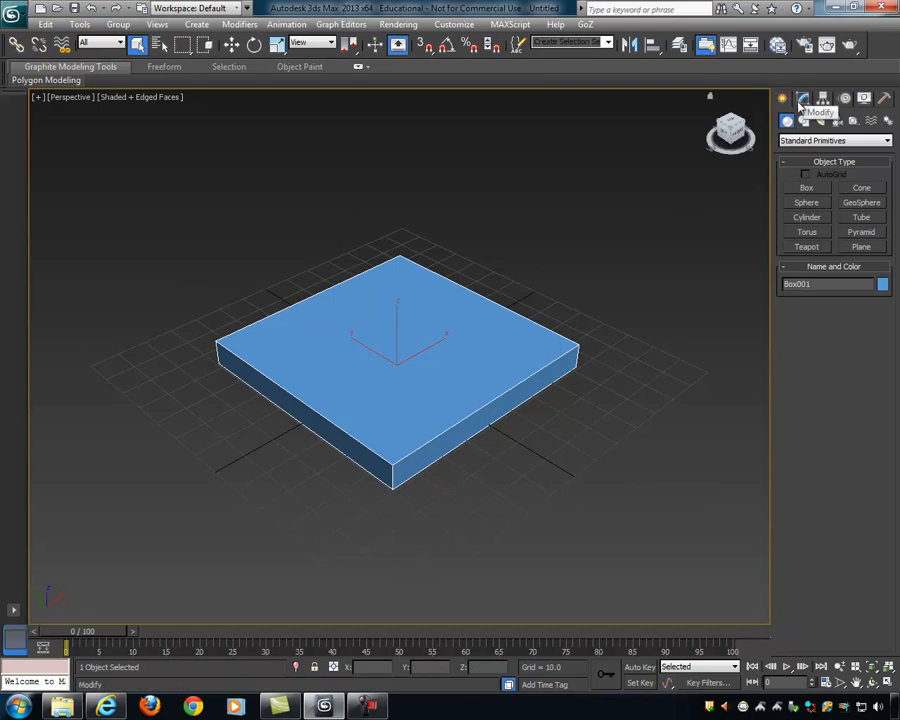
click(800, 100)
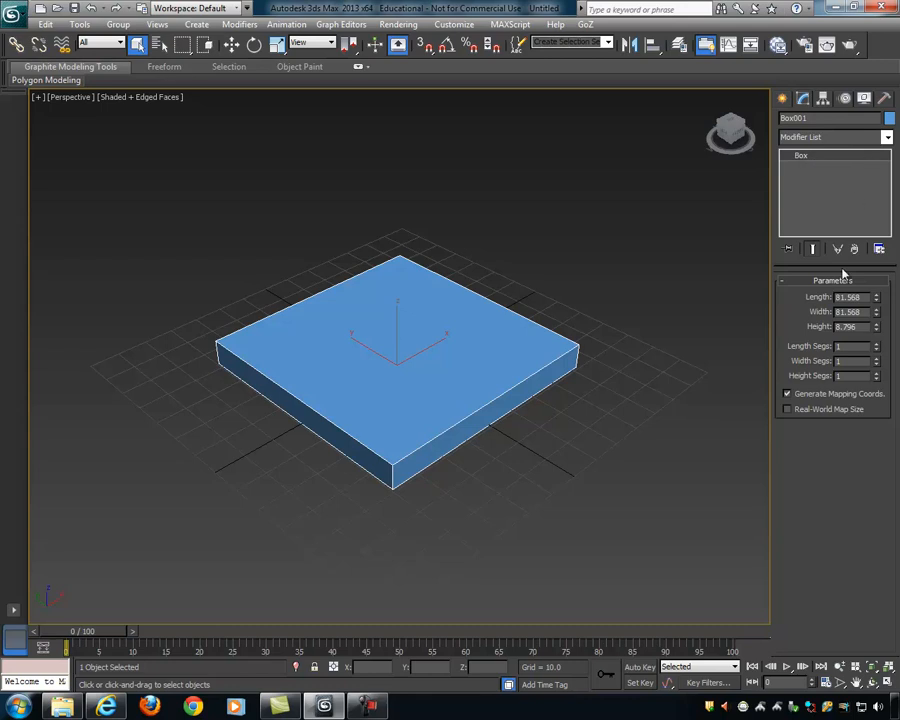
click(877, 345)
click(877, 343)
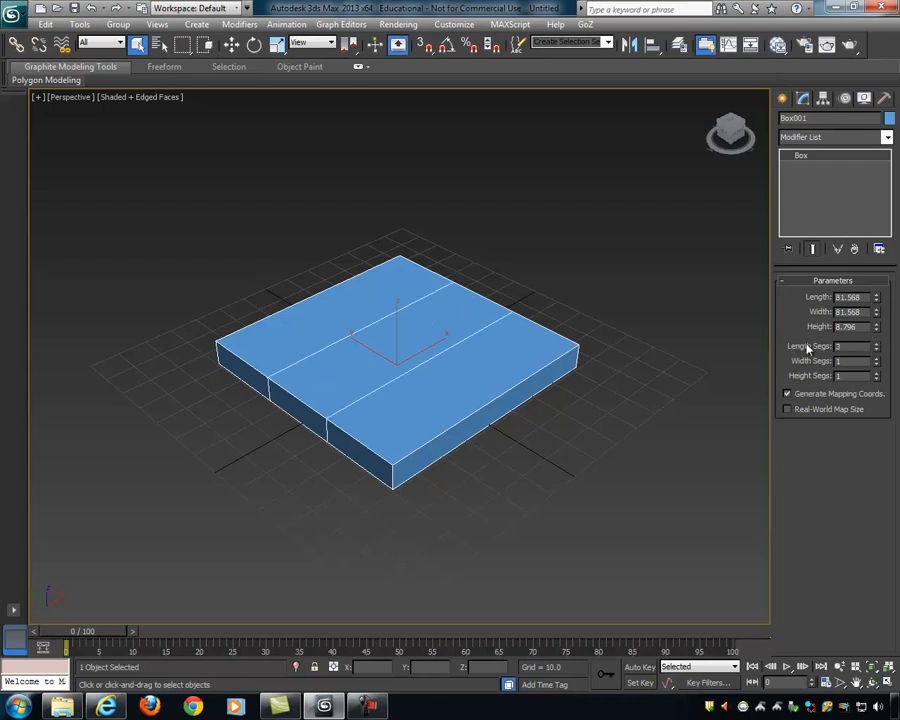
click(878, 360)
click(878, 360)
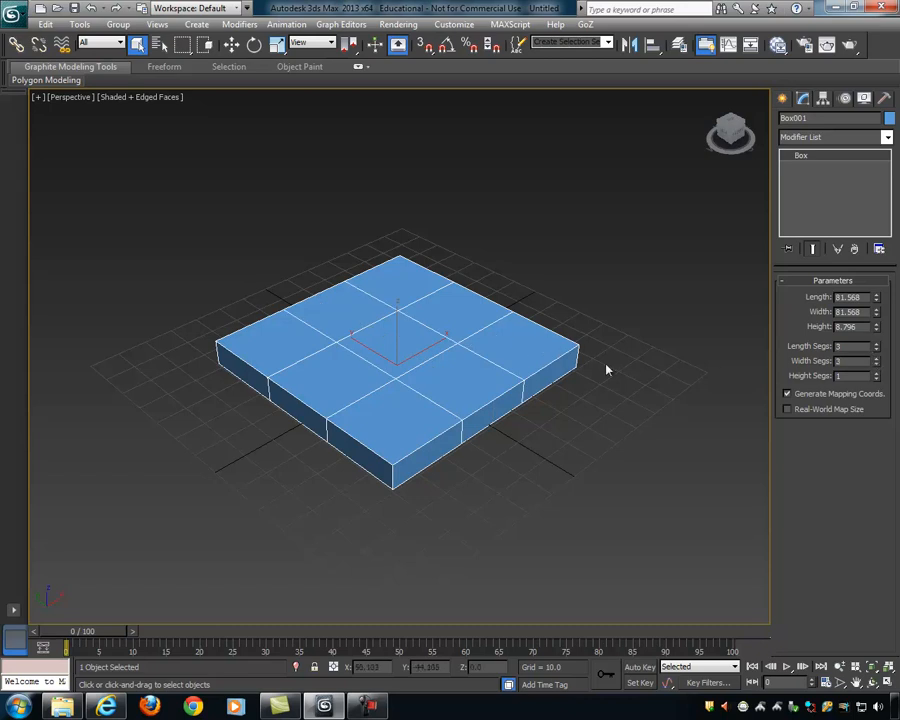
Step: Convert the segmented box to an Editable Poly
alt+middle_drag(528, 321, 426, 293)
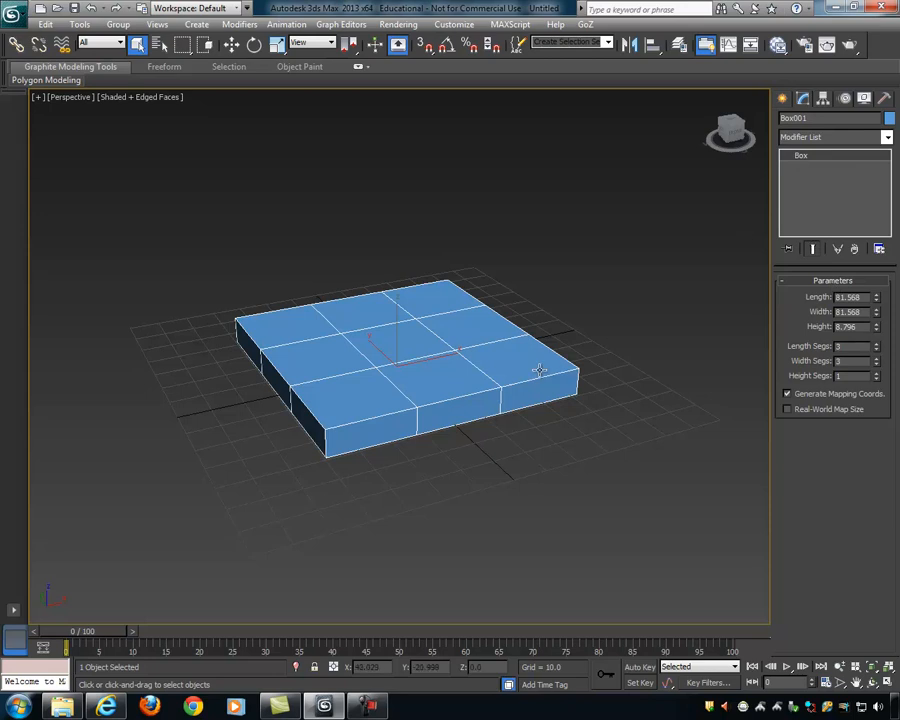
right_click(462, 343)
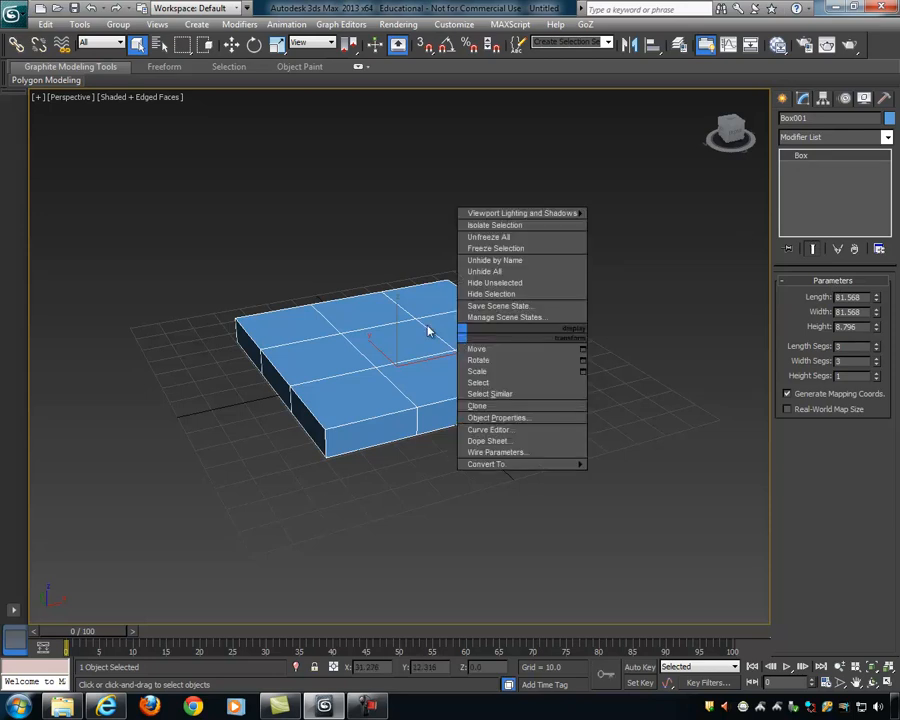
mouse_move(481, 470)
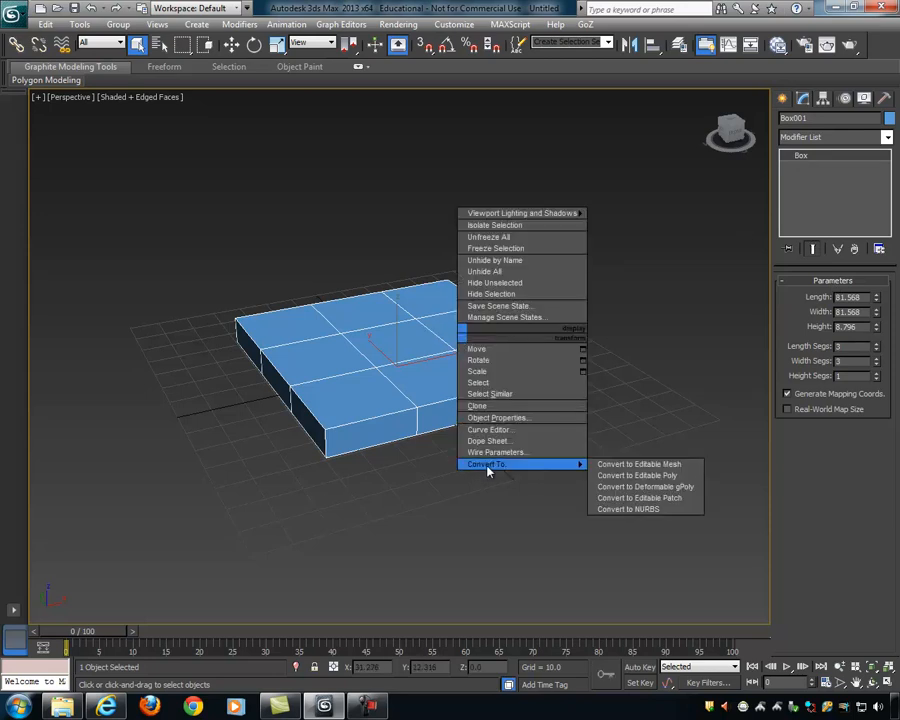
click(672, 476)
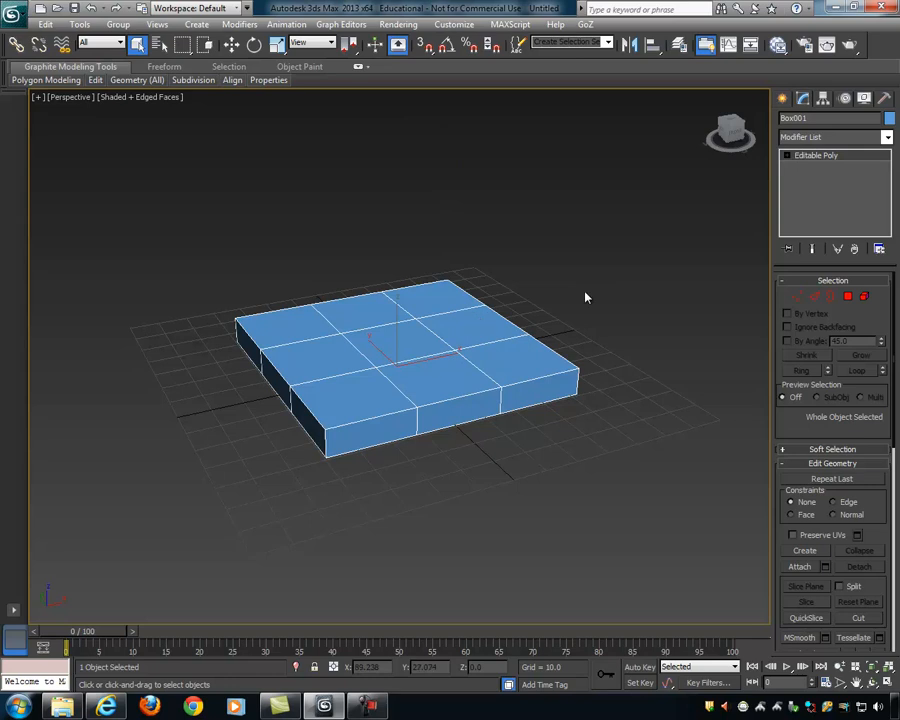
Step: Expand the Editable Poly's sub-object levels and look through Vertex, Edge, Border, Polygon and Element in order
click(788, 156)
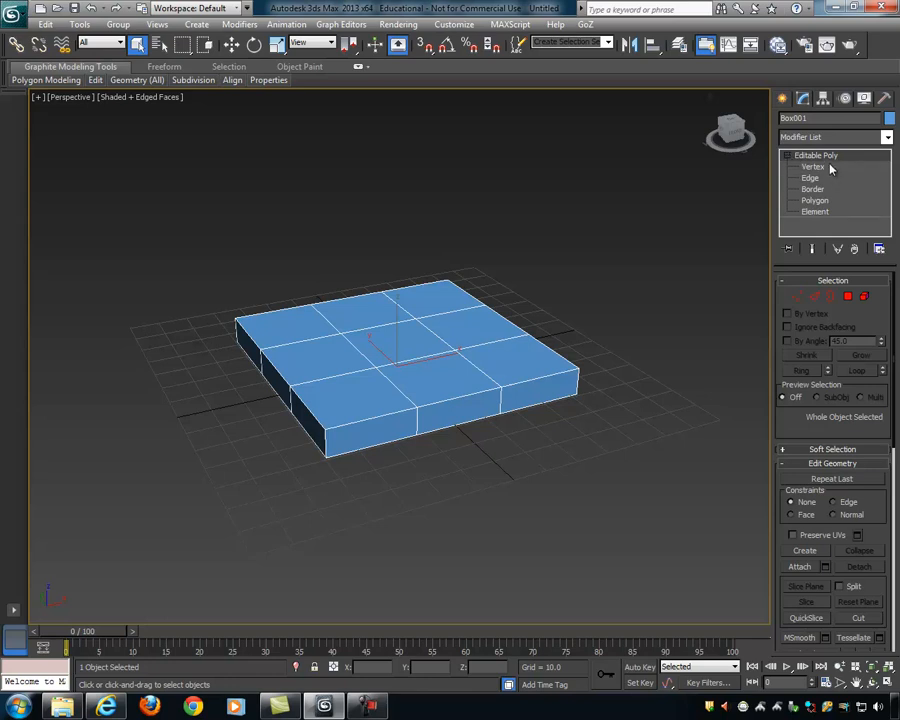
key(1)
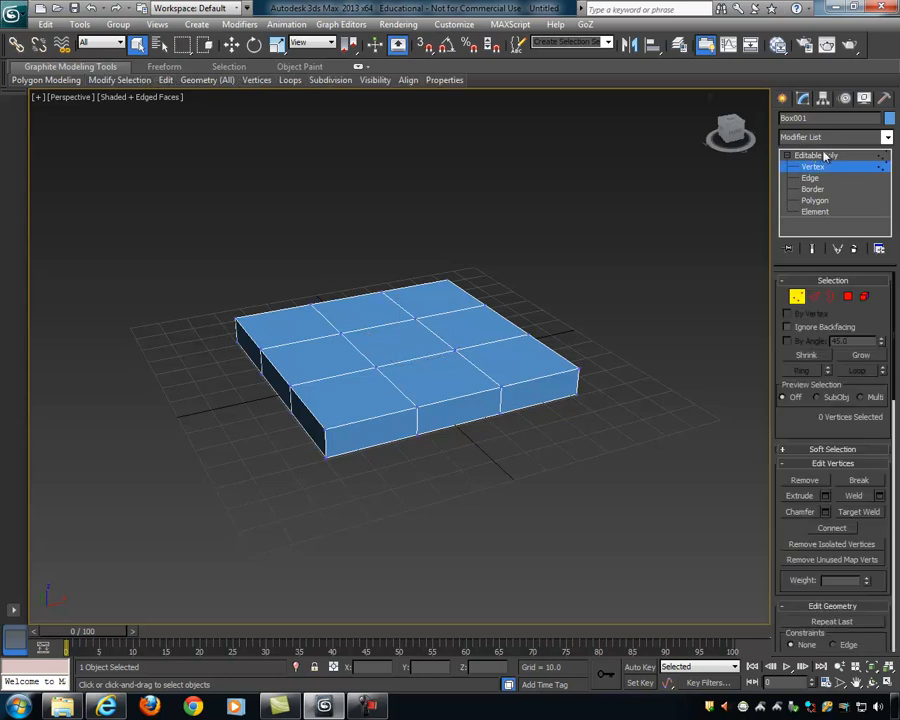
click(823, 155)
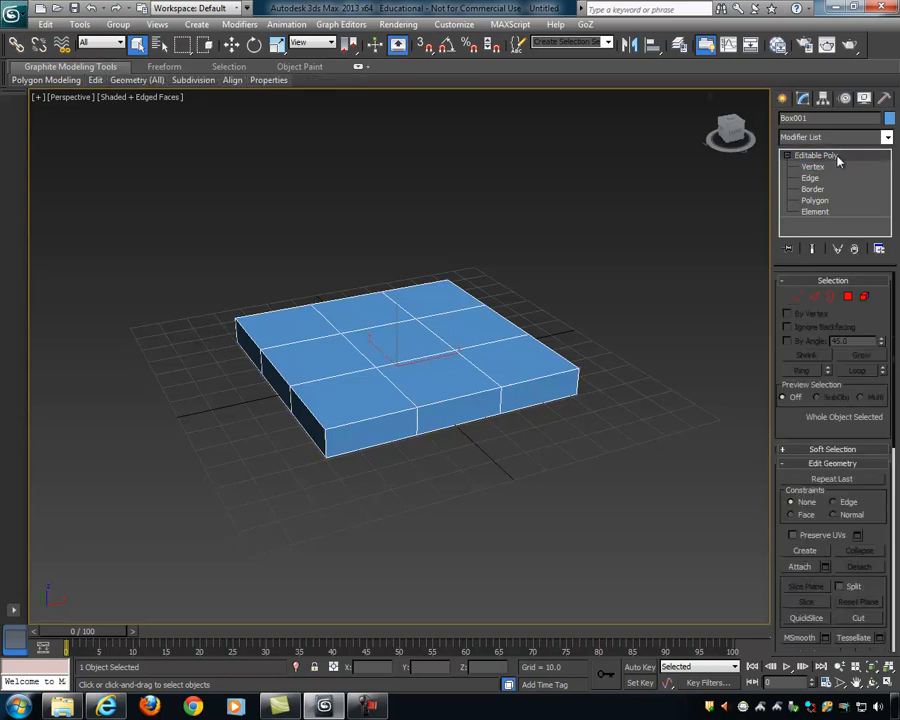
click(815, 168)
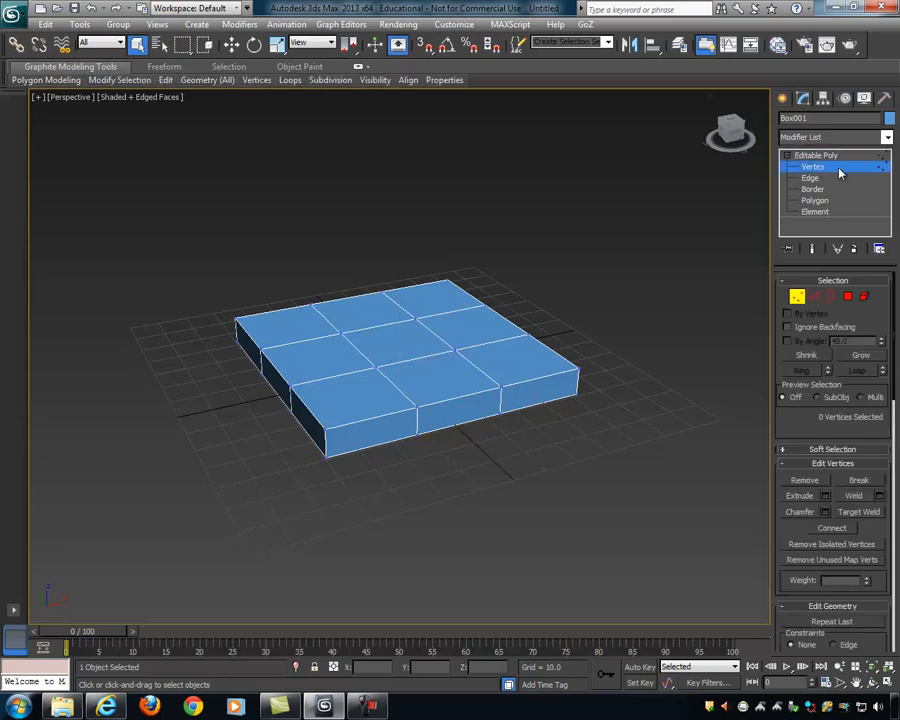
click(822, 179)
click(826, 189)
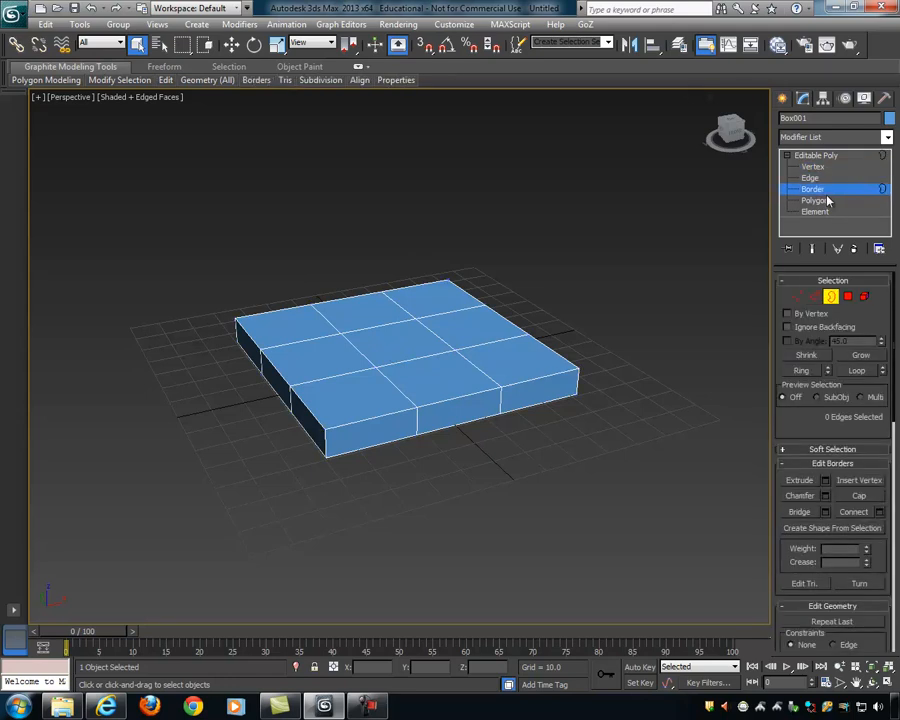
click(826, 201)
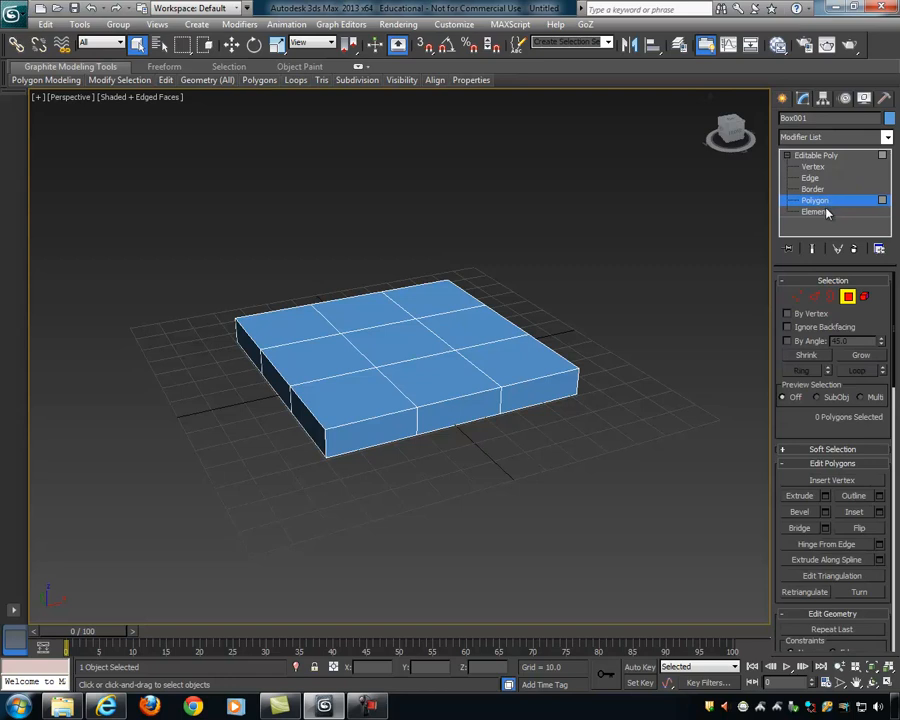
click(826, 212)
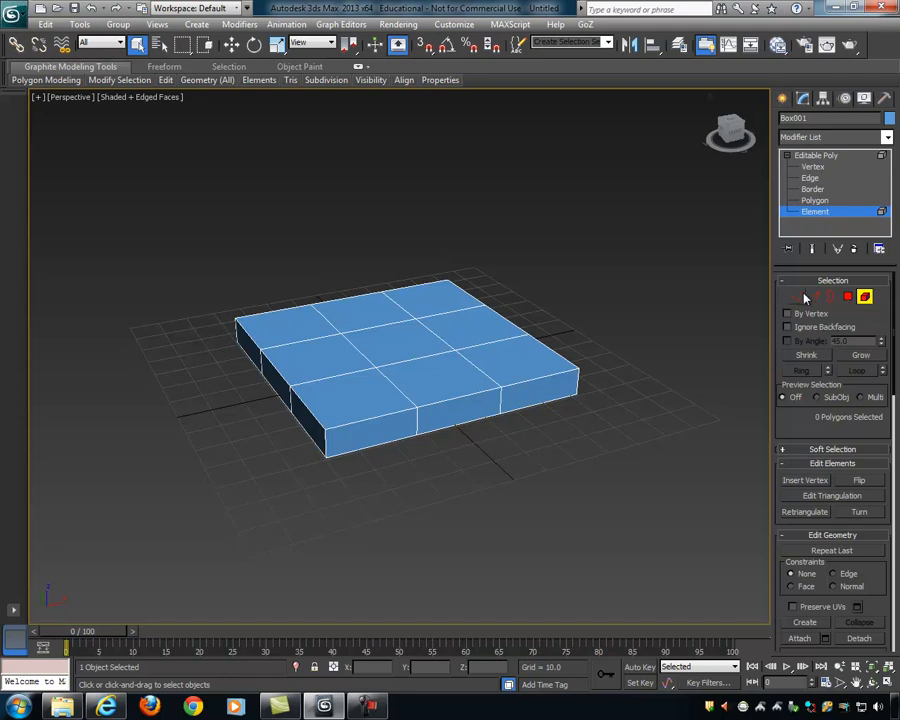
Step: Compare each sub-object level from Vertex to Element with its matching selection mode, finishing at Edge level
click(813, 167)
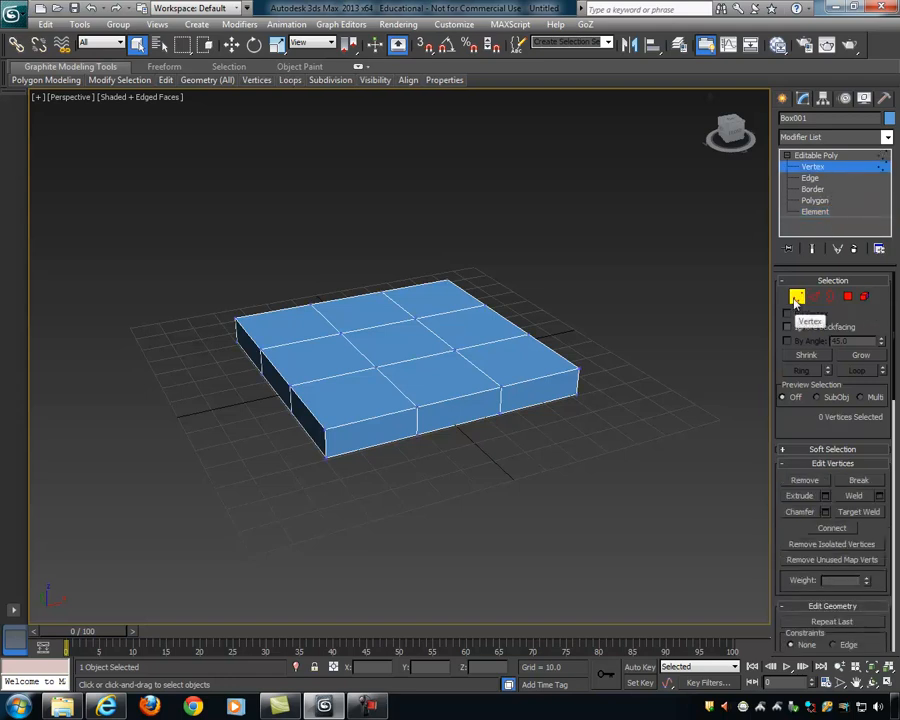
click(812, 178)
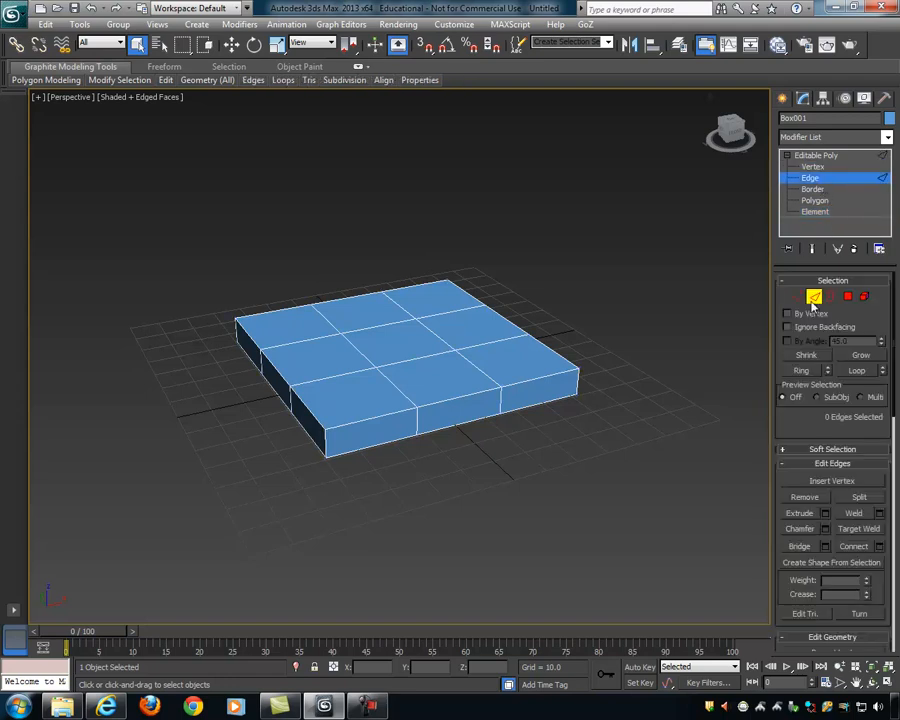
click(818, 190)
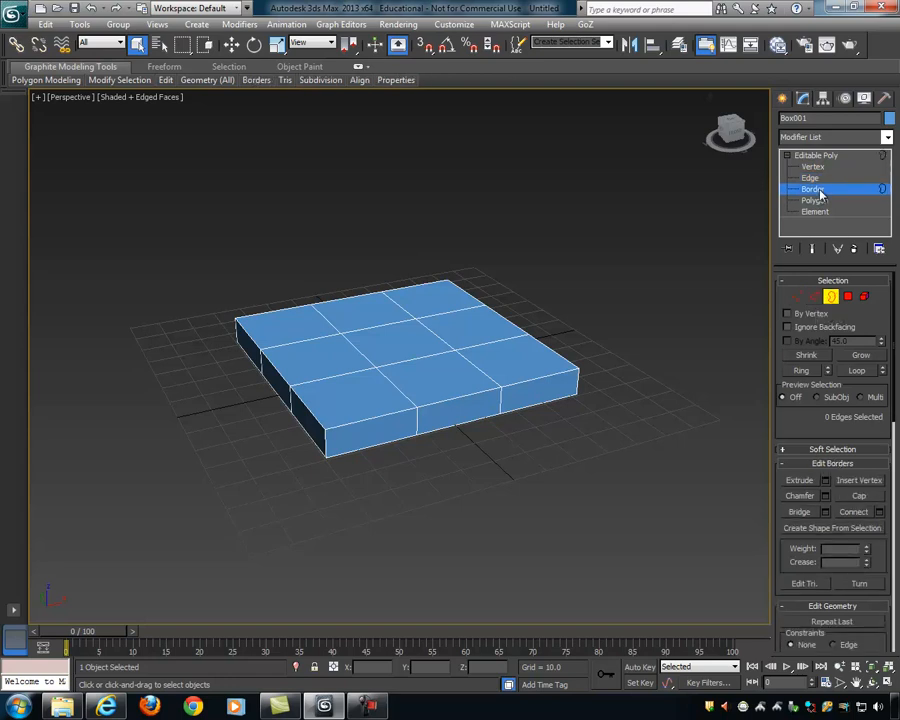
click(818, 201)
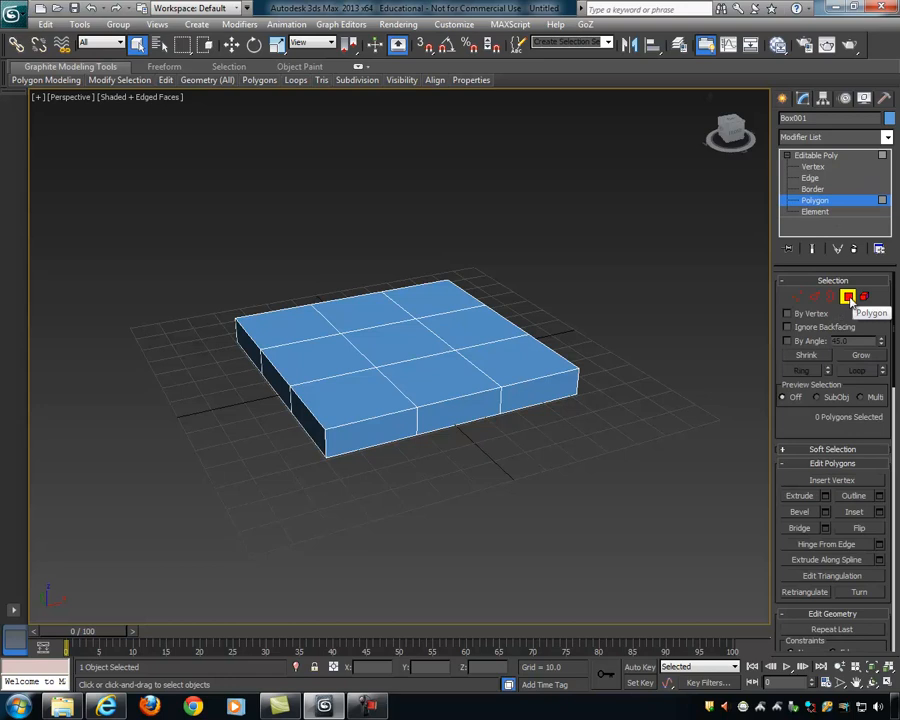
click(815, 212)
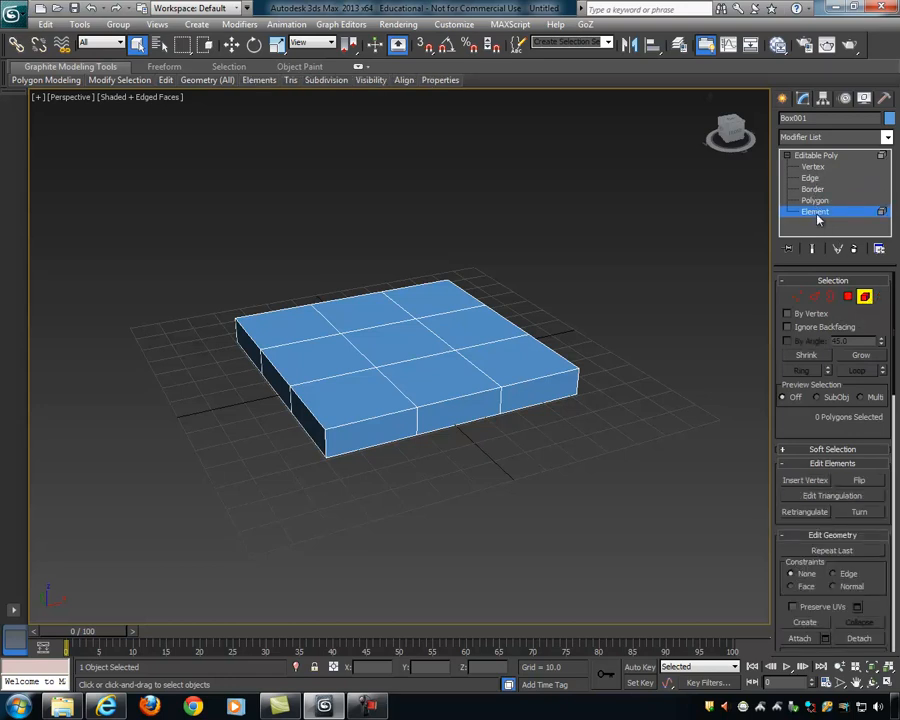
click(812, 178)
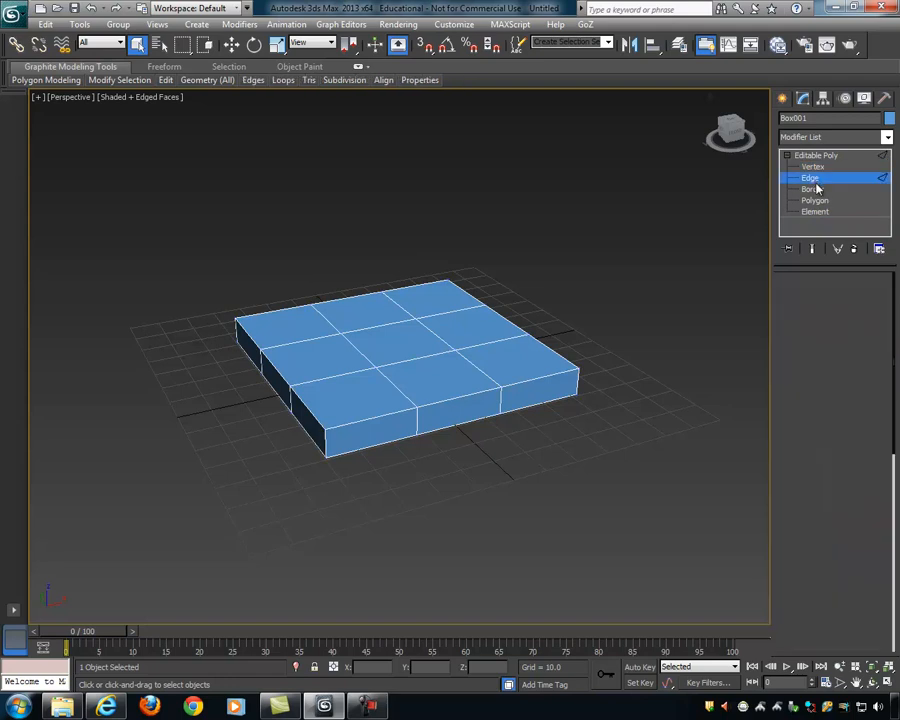
Step: Cycle repeatedly through the Border, Polygon, Element, Edge and Vertex selection modes, finishing at Vertex level
click(814, 189)
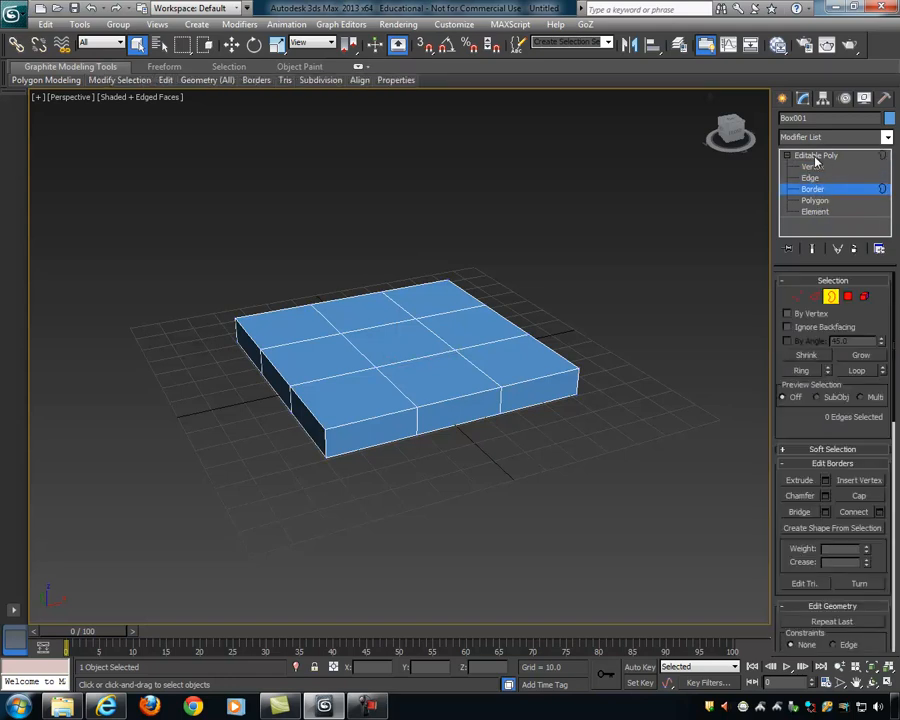
click(849, 298)
click(865, 298)
click(831, 297)
click(814, 297)
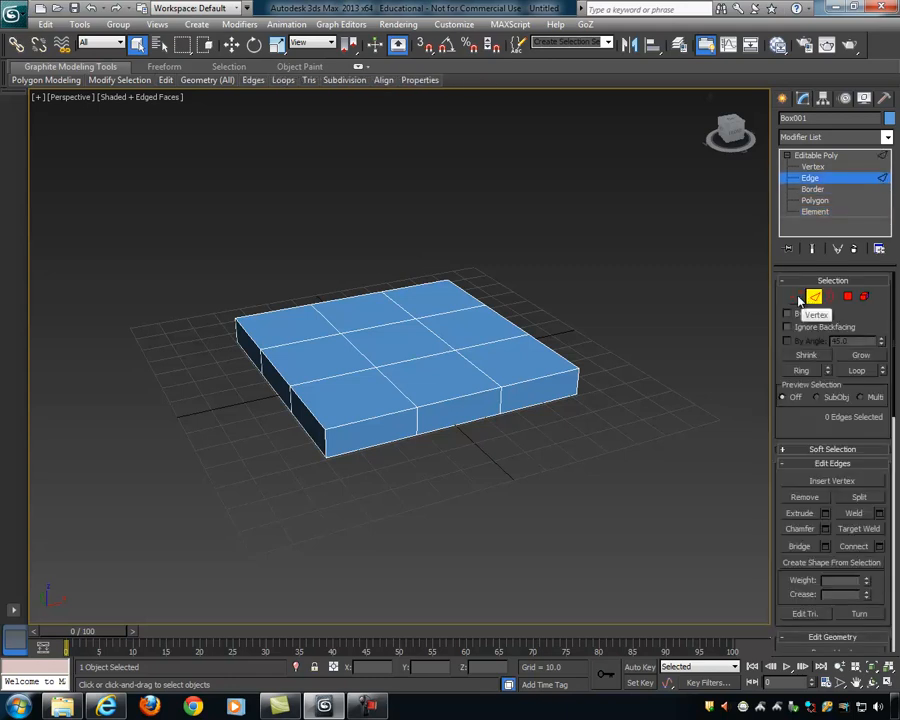
click(797, 297)
click(849, 297)
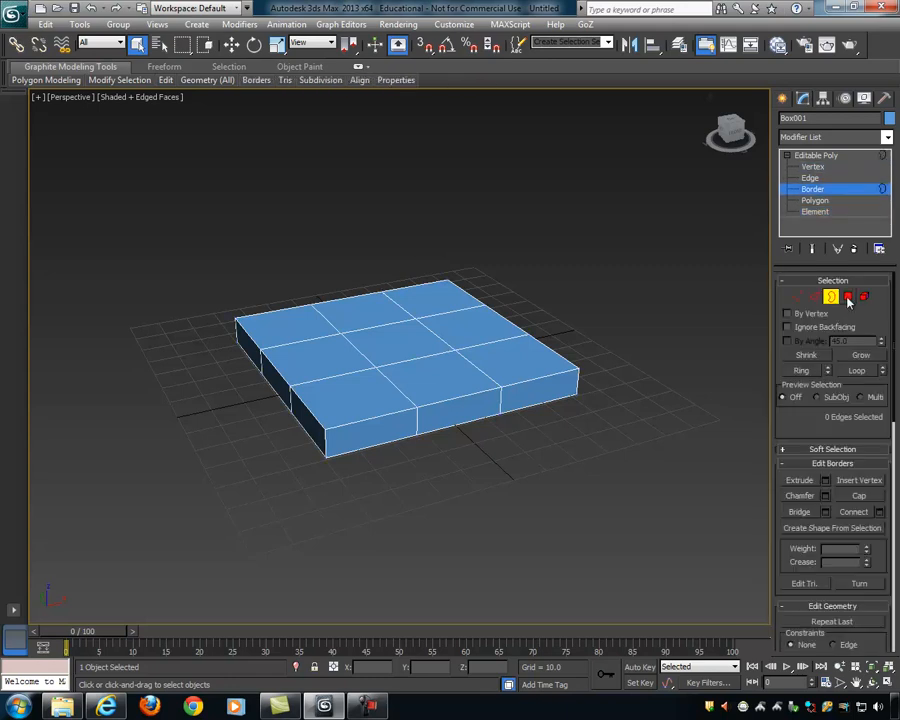
click(865, 297)
click(831, 297)
click(814, 297)
click(797, 297)
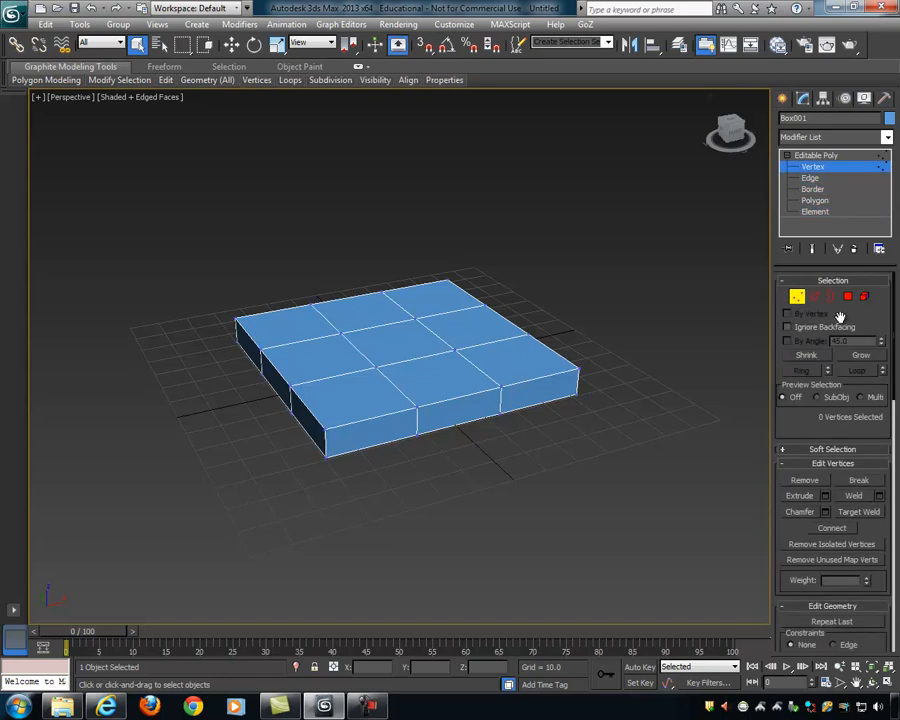
Step: Select the single vertex at one outer corner of the box's top face
scroll(576, 336, up, 4)
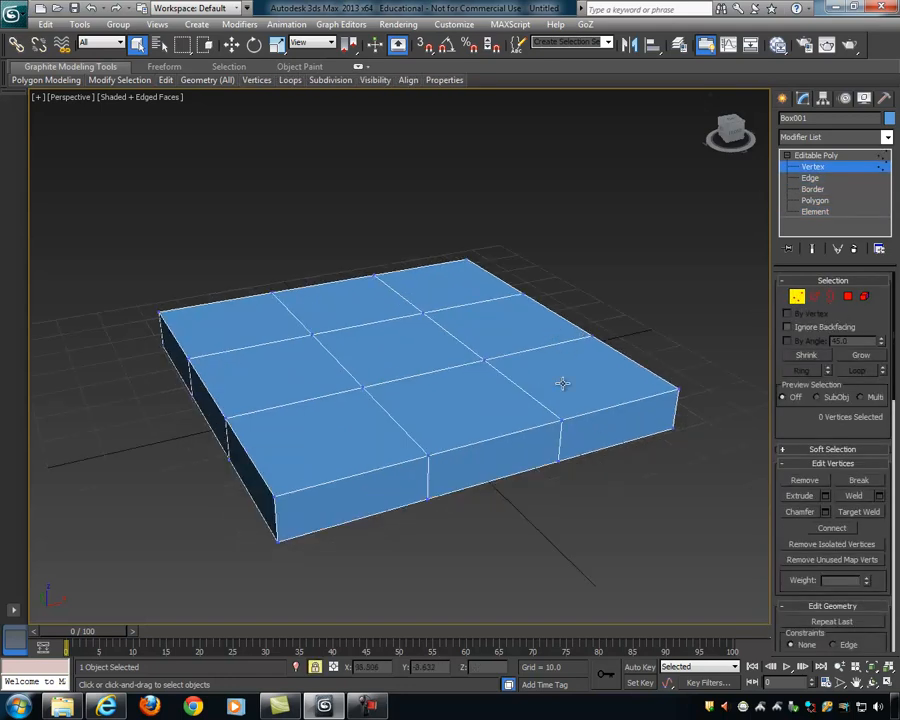
alt+middle_drag(396, 434, 328, 398)
alt+middle_drag(110, 340, 269, 350)
click(140, 336)
middle_drag(147, 337, 204, 334)
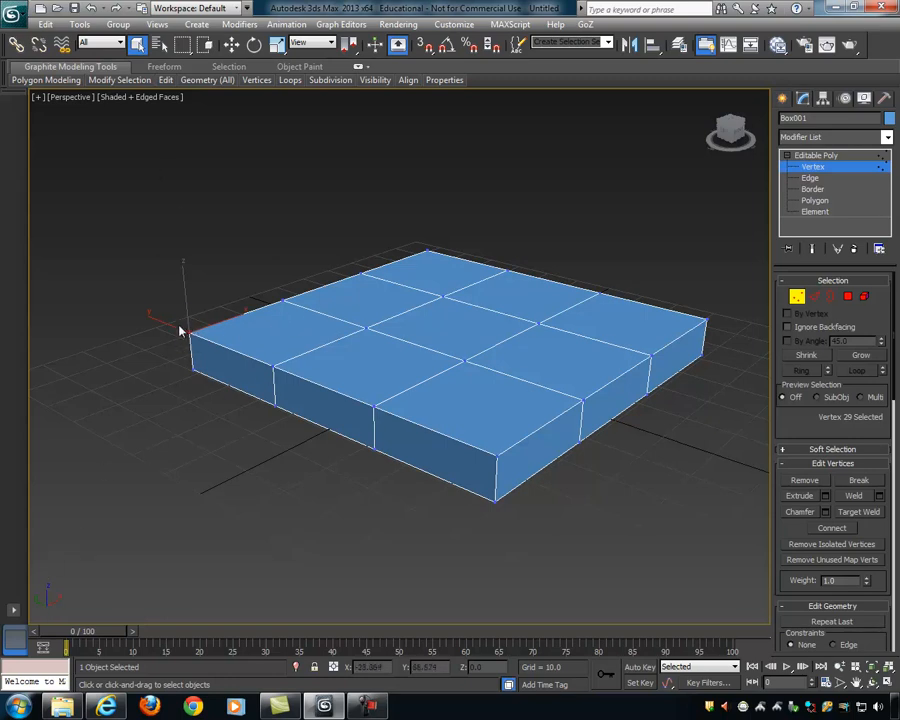
alt+middle_drag(269, 331, 160, 324)
alt+middle_drag(322, 298, 286, 296)
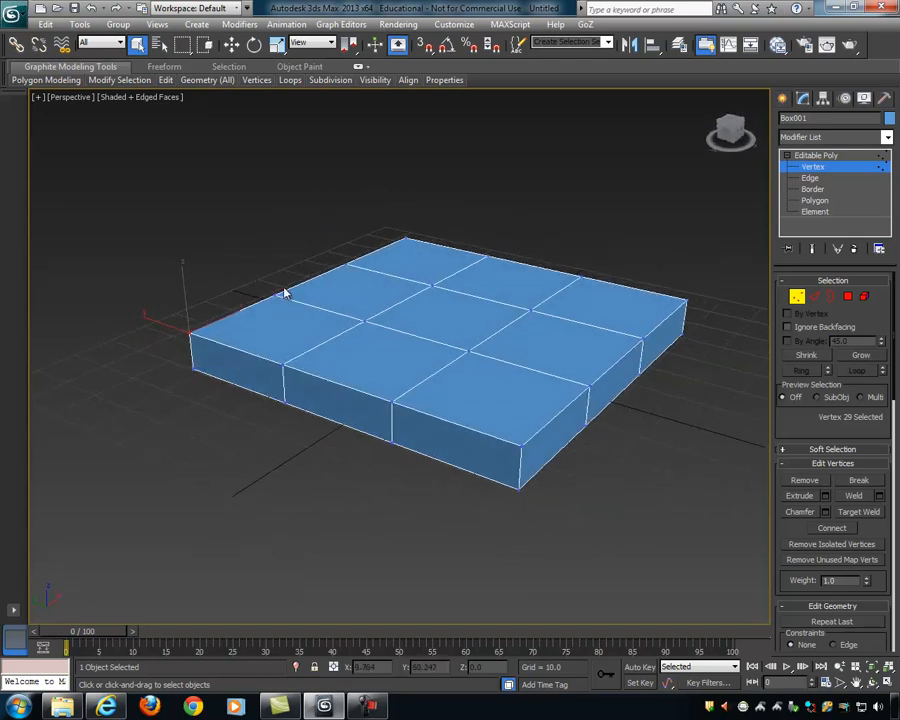
Step: Select the corner vertex together with its neighbouring vertex along the top outer edge of the box
ctrl+click(279, 296)
click(160, 297)
drag(197, 341, 199, 339)
drag(286, 316, 282, 315)
ctrl+drag(197, 345, 198, 344)
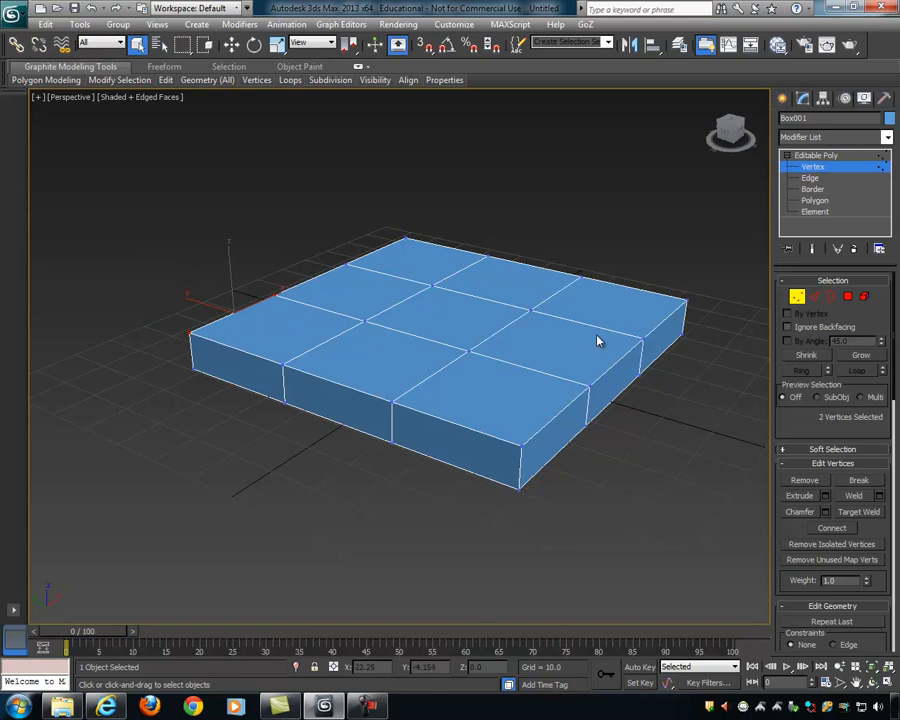
Step: Compare the Edge and Polygon levels, return to Vertex level and select only the top corner vertex
key(2)
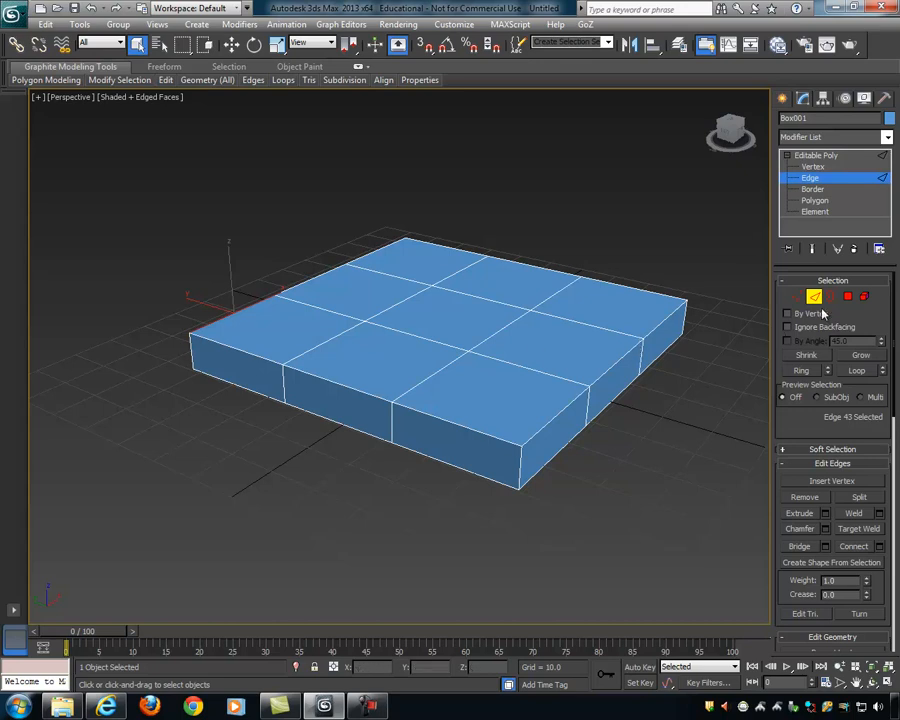
click(847, 297)
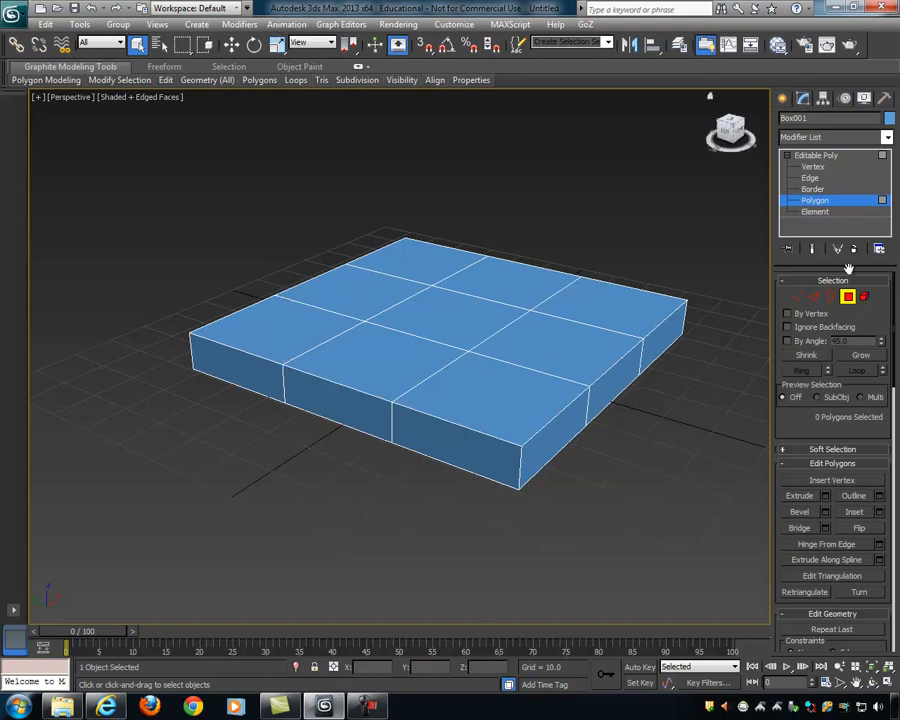
click(799, 300)
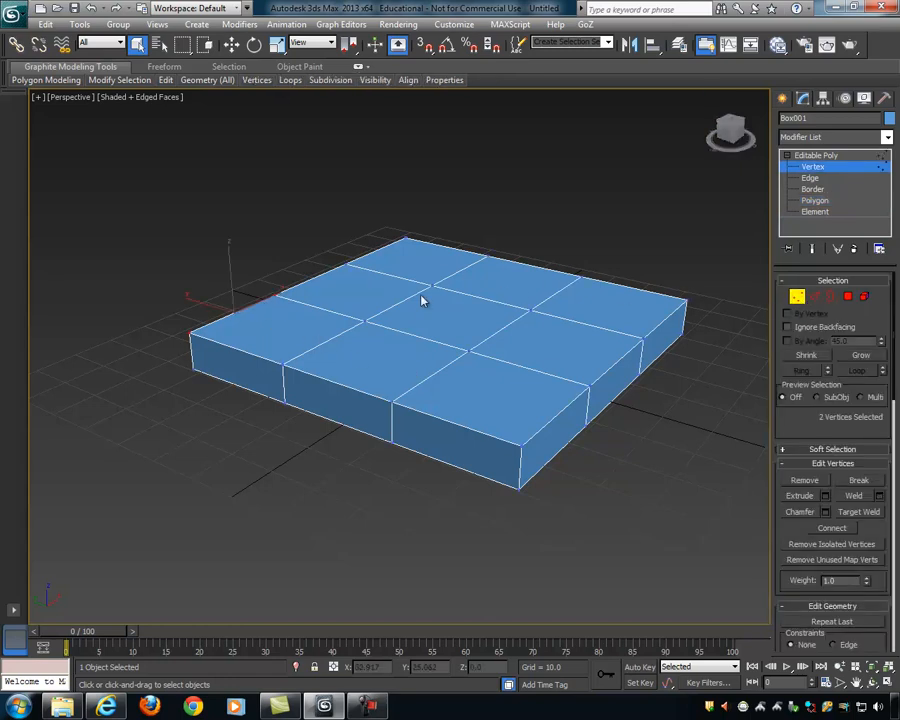
drag(208, 354, 211, 352)
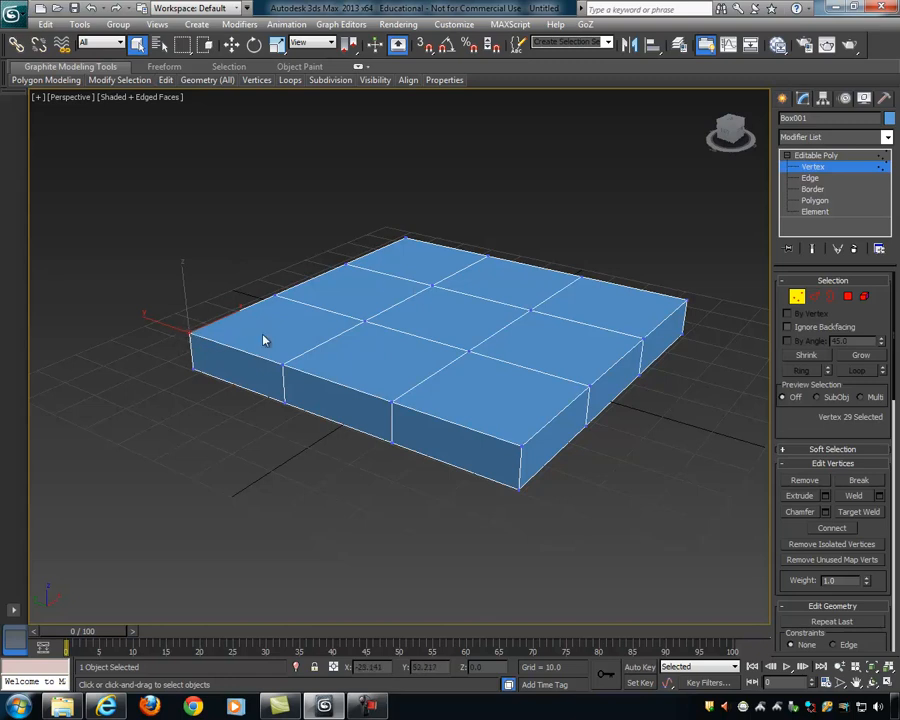
Step: At Edge level, select edges around the corner polygon one at a time, ending with its outer front edge
click(814, 297)
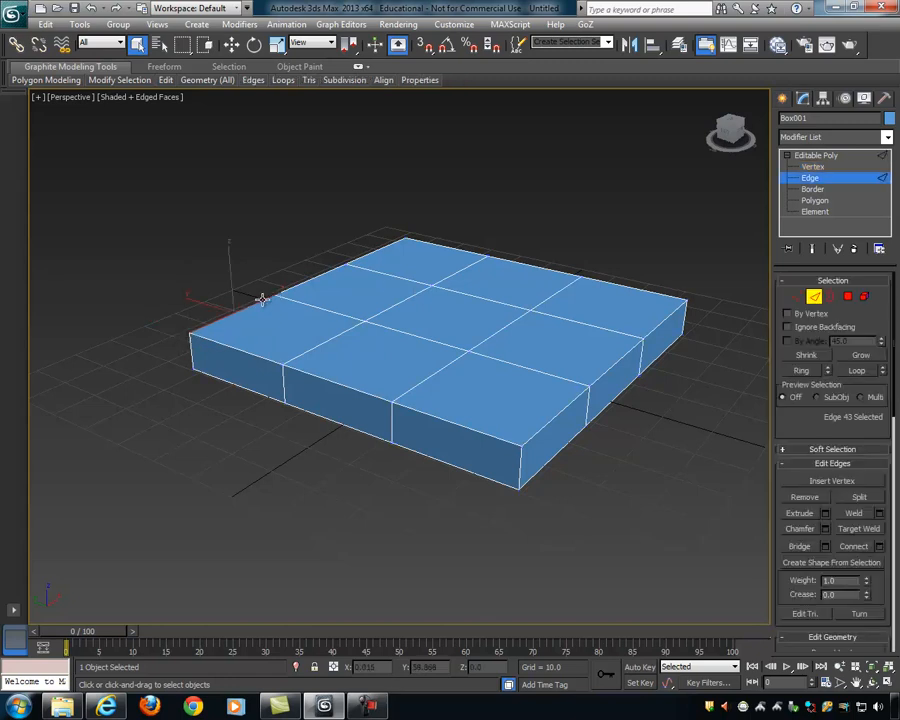
click(321, 341)
click(262, 354)
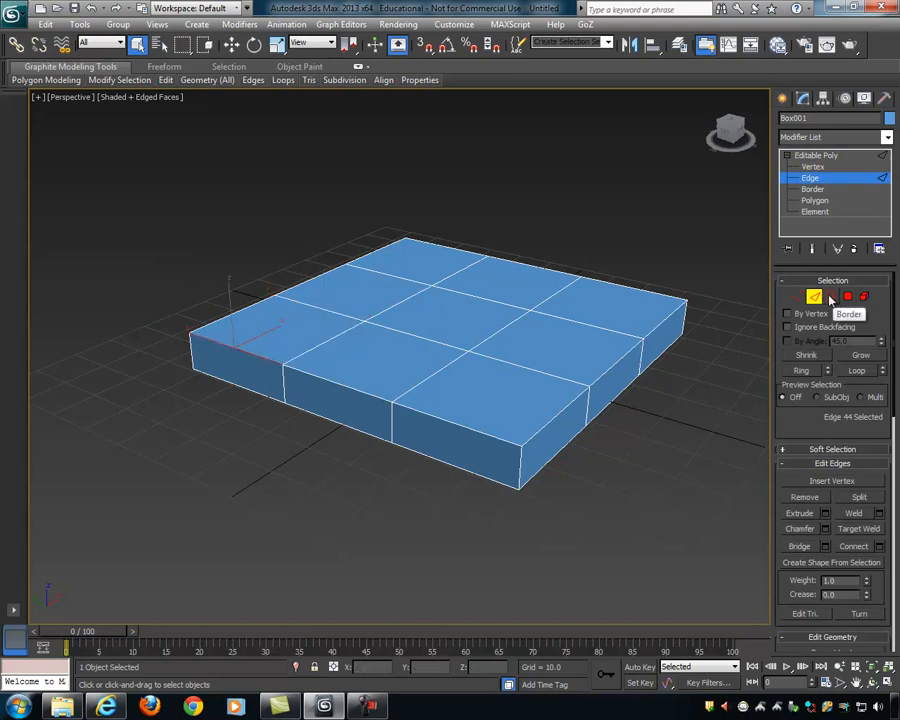
Step: At Polygon level, select several of the top polygons one after another, including the centre one, and clear the selection
click(848, 297)
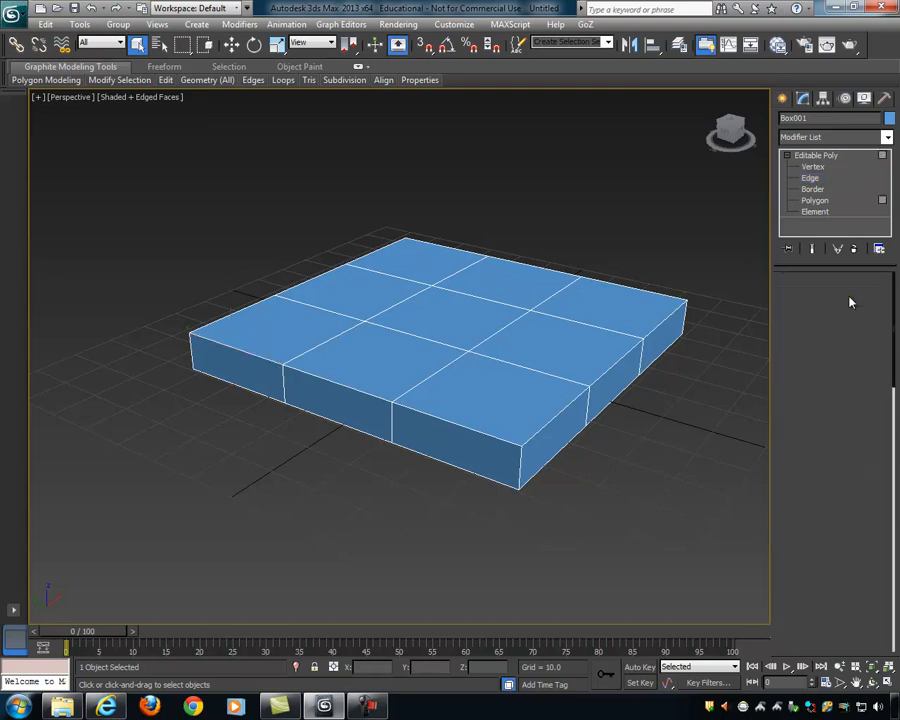
click(455, 315)
click(470, 395)
click(350, 355)
click(459, 318)
click(486, 287)
click(415, 260)
click(366, 290)
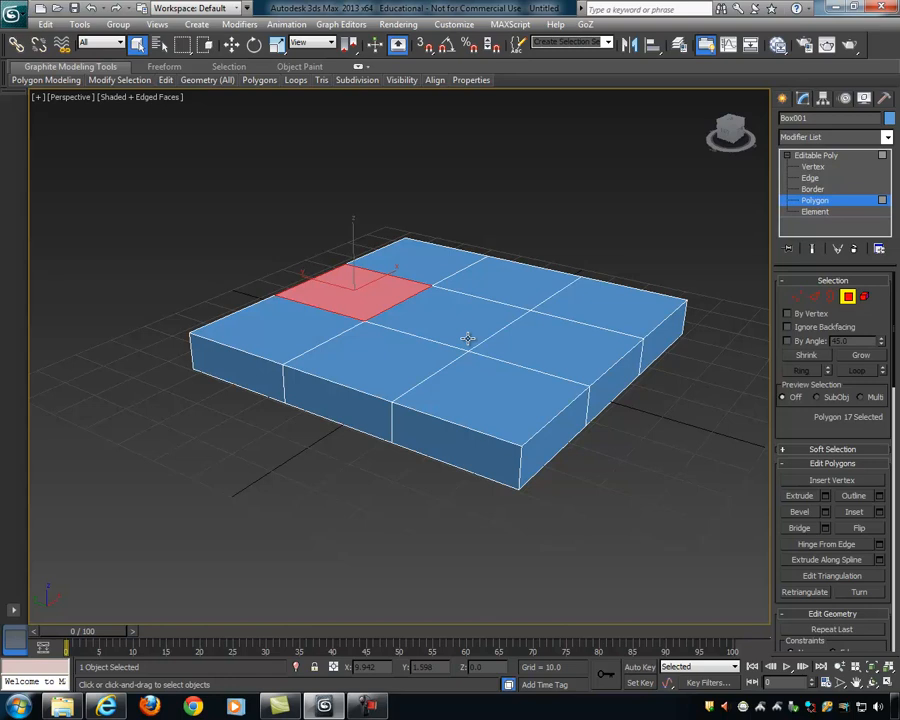
click(543, 241)
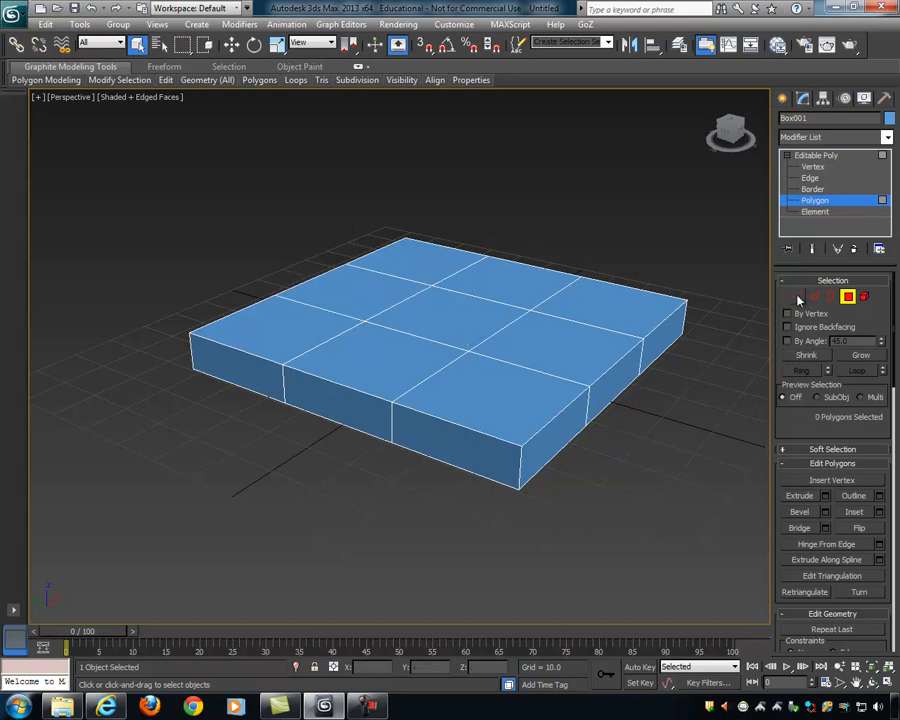
Step: At Vertex level, select the four vertices surrounding the centre polygon of the top face
alt+middle_drag(581, 313, 526, 324)
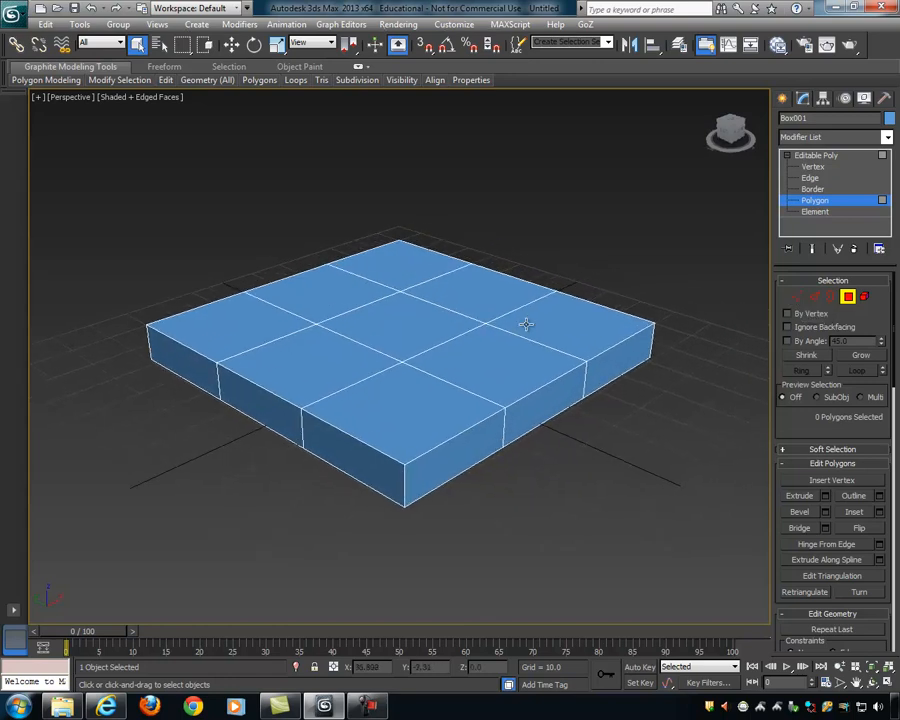
alt+middle_drag(573, 348, 474, 334)
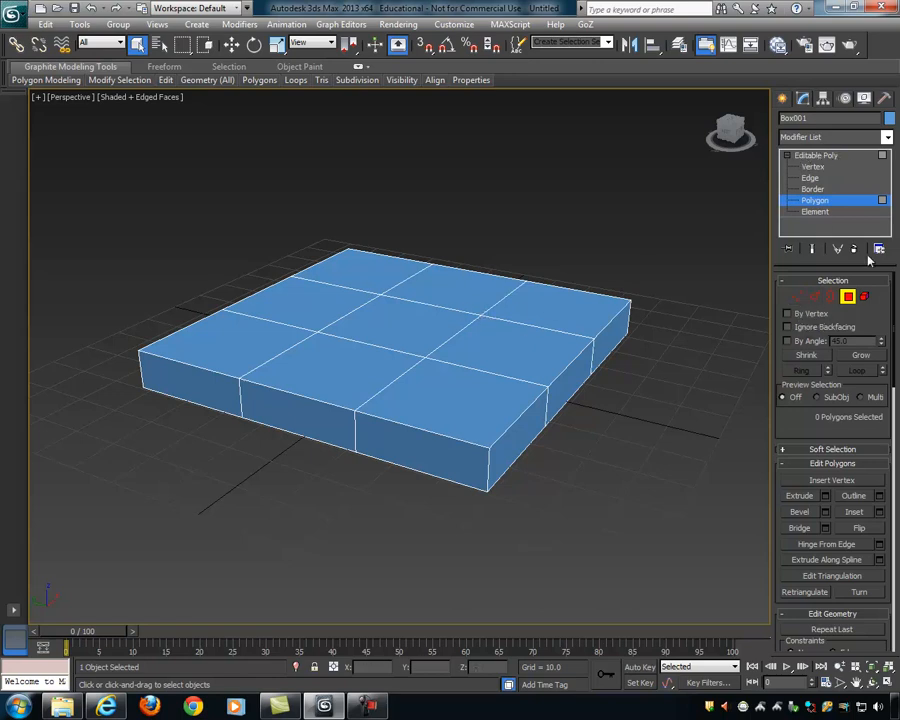
click(797, 297)
alt+middle_drag(354, 320, 293, 270)
click(312, 281)
ctrl+click(291, 313)
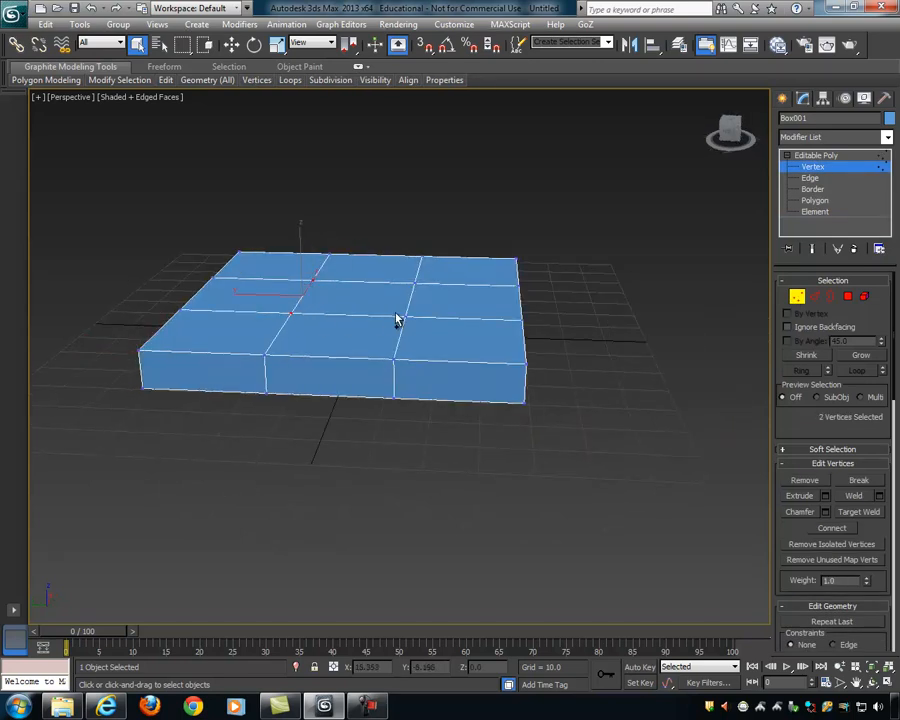
ctrl+click(405, 317)
ctrl+click(411, 285)
Step: Raise the four selected centre vertices straight up along the Z axis above the box
alt+middle_drag(460, 336, 432, 370)
key(w)
drag(364, 290, 456, 301)
alt+middle_drag(456, 295, 471, 267)
Step: Try rotating the four raised vertices and undo the rotation
key(e)
drag(385, 248, 535, 229)
key(ctrl+z)
Step: Try scaling the four raised vertices outward, and undo both the scaling and the upward move
key(w)
key(r)
alt+middle_drag(309, 305, 388, 221)
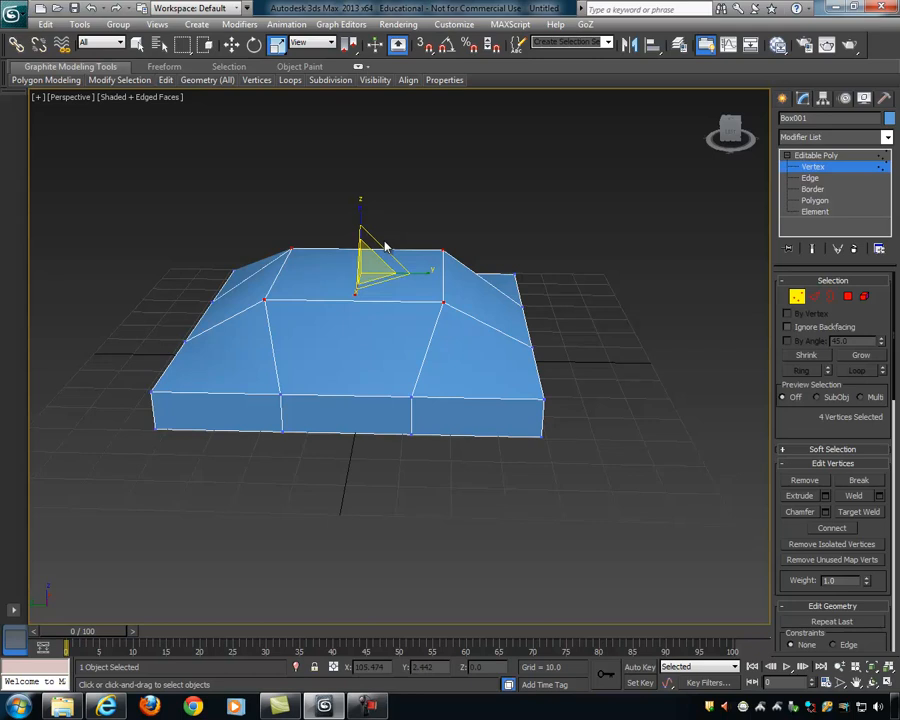
alt+middle_drag(327, 293, 249, 293)
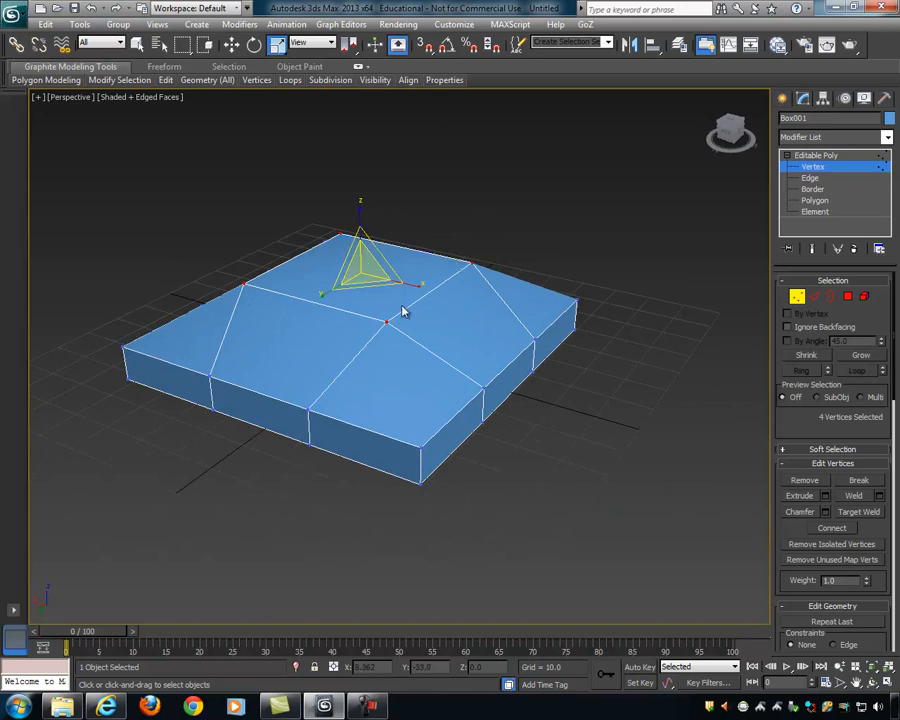
alt+middle_drag(396, 338, 295, 286)
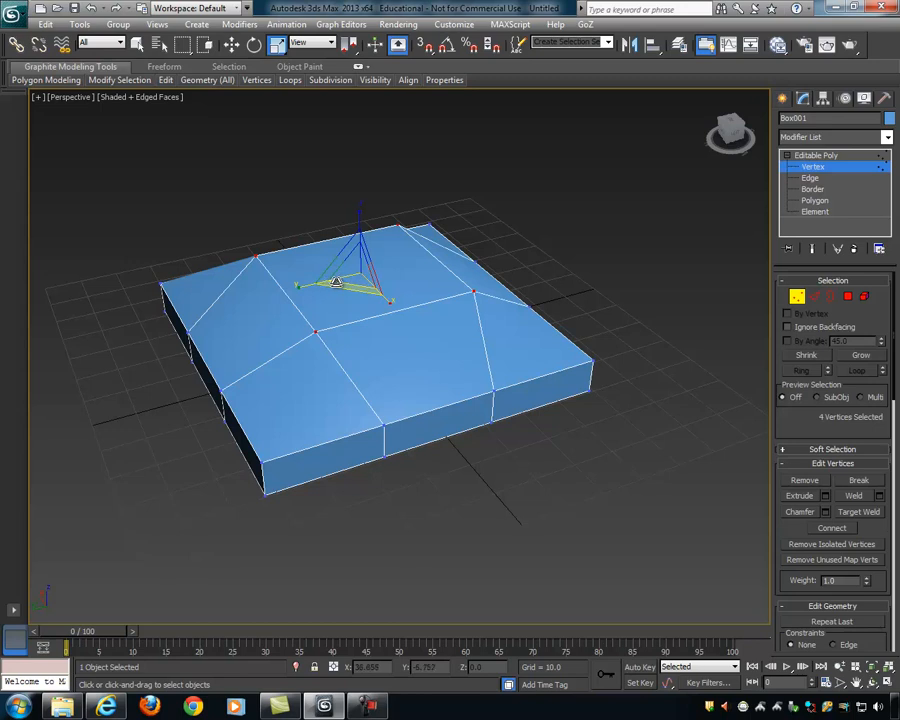
alt+middle_drag(355, 282, 404, 283)
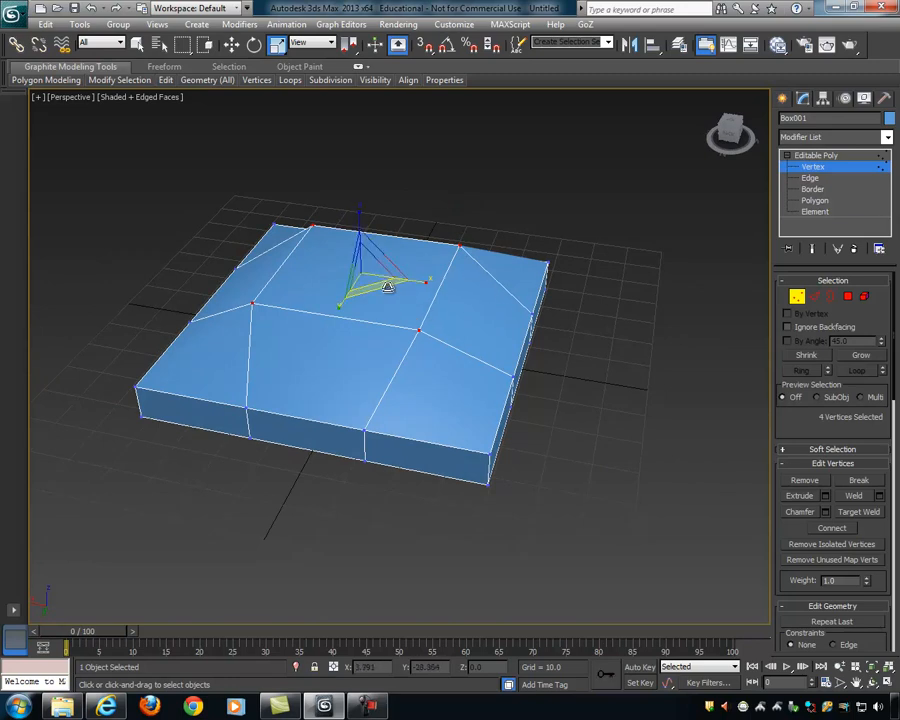
alt+middle_drag(475, 322, 459, 337)
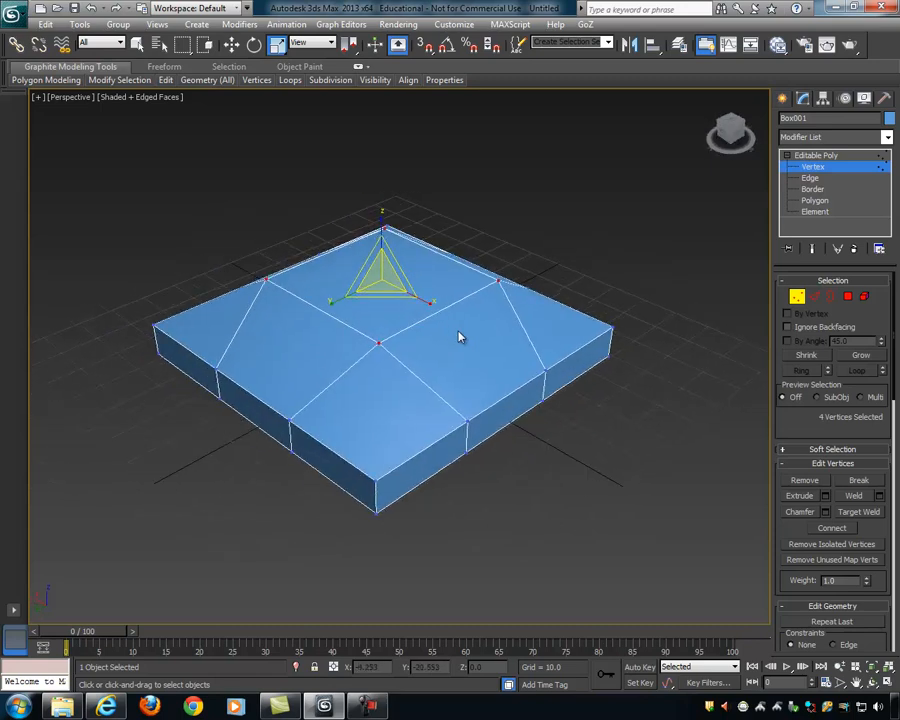
key(ctrl+z)
key(ctrl+z)
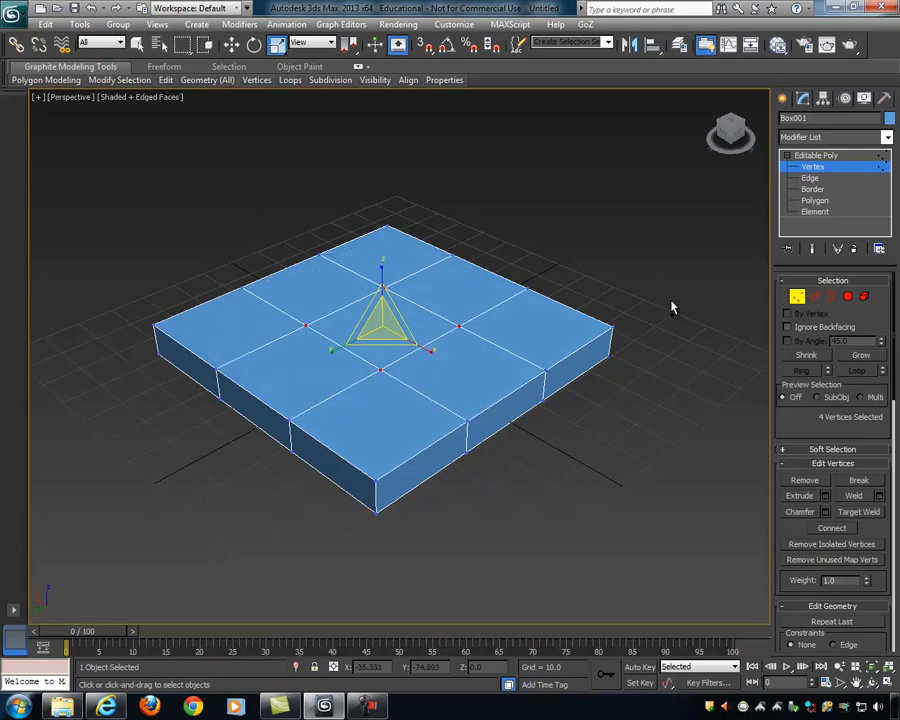
Step: At Edge level, select the four edges bounding the centre polygon of the top face
click(816, 297)
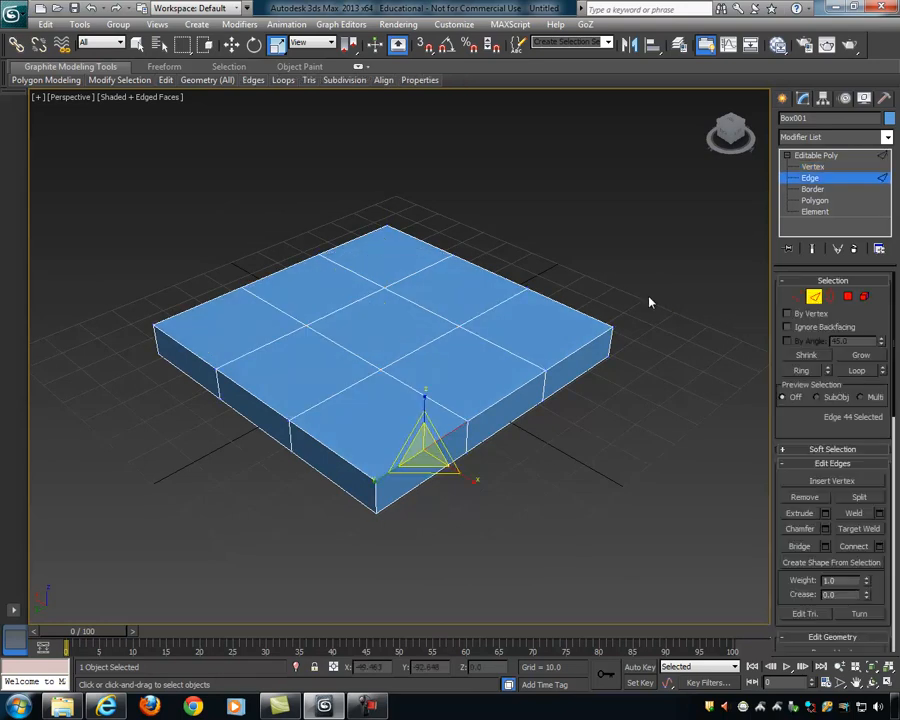
click(347, 308)
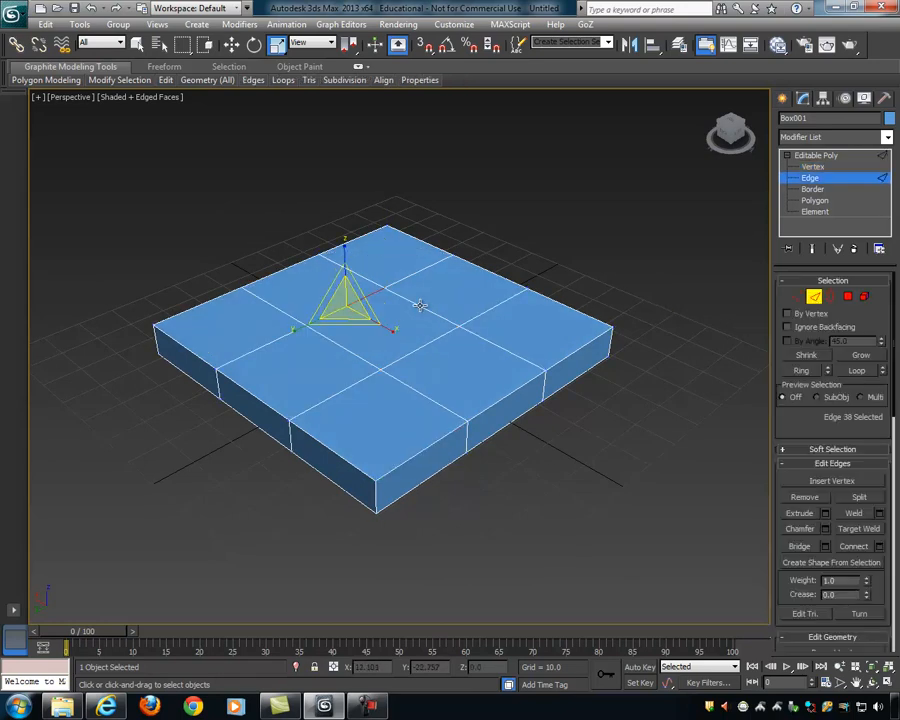
key(q)
ctrl+click(420, 305)
ctrl+click(418, 347)
ctrl+click(352, 350)
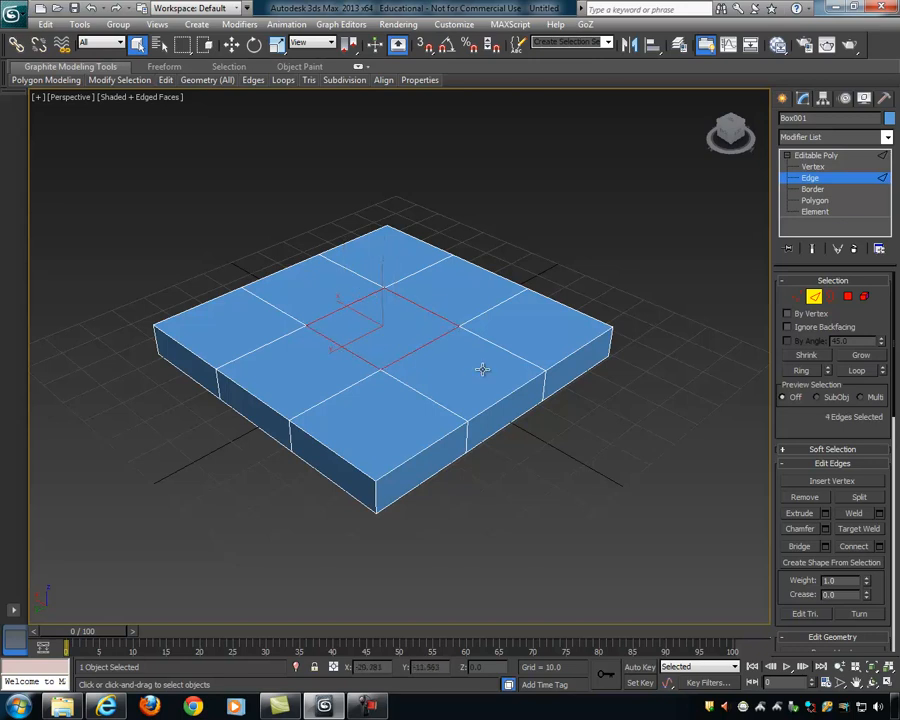
Step: Move the four selected centre edges up along the Z axis to form a flat-topped pyramid
key(w)
alt+middle_drag(443, 315, 433, 287)
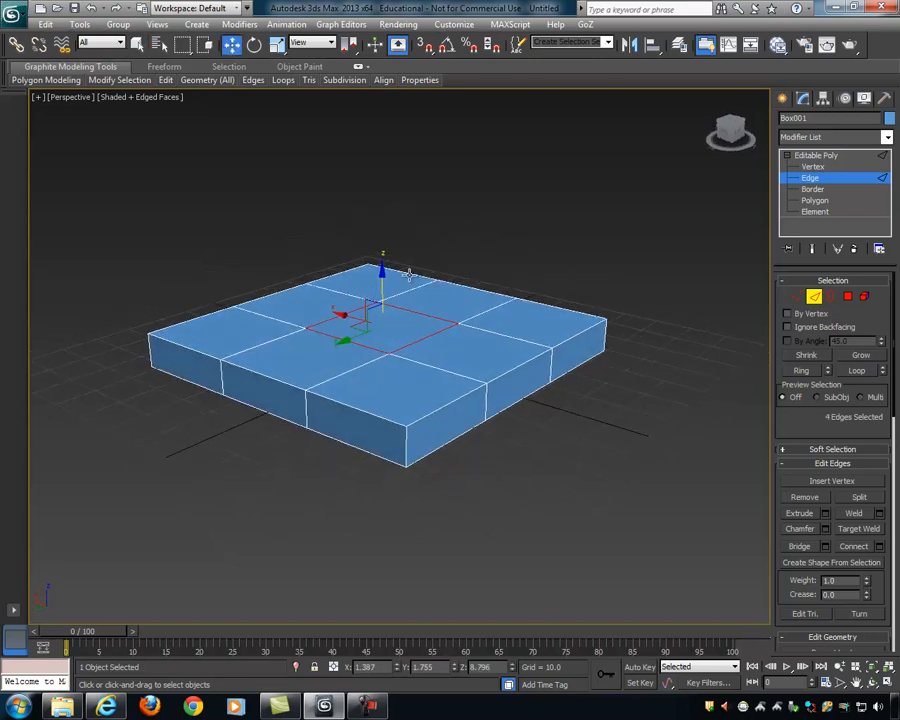
drag(384, 278, 403, 199)
alt+middle_drag(403, 199, 526, 307)
Step: Try rotating the four raised edges and undo the rotation
key(e)
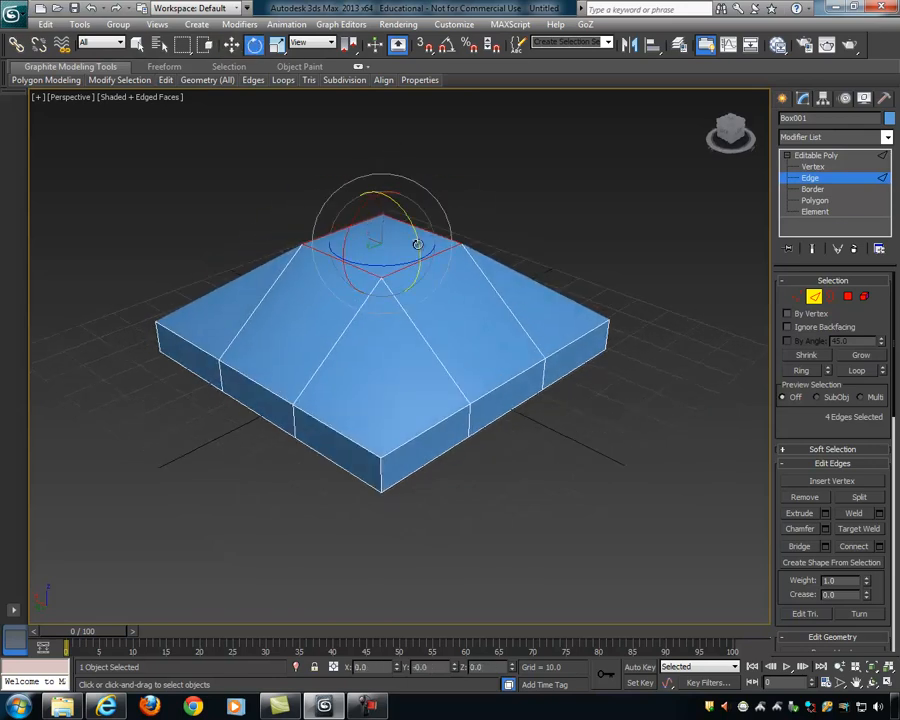
drag(370, 213, 745, 152)
key(ctrl+z)
Step: Try scaling the four raised edges, undo the scaling and inspect the raised shape from several angles
key(r)
mouse_move(517, 286)
alt+middle_down()
mouse_move(625, 251)
mouse_move(661, 267)
mouse_move(511, 269)
alt+middle_up()
scroll(525, 281, up, 2)
key(ctrl+z)
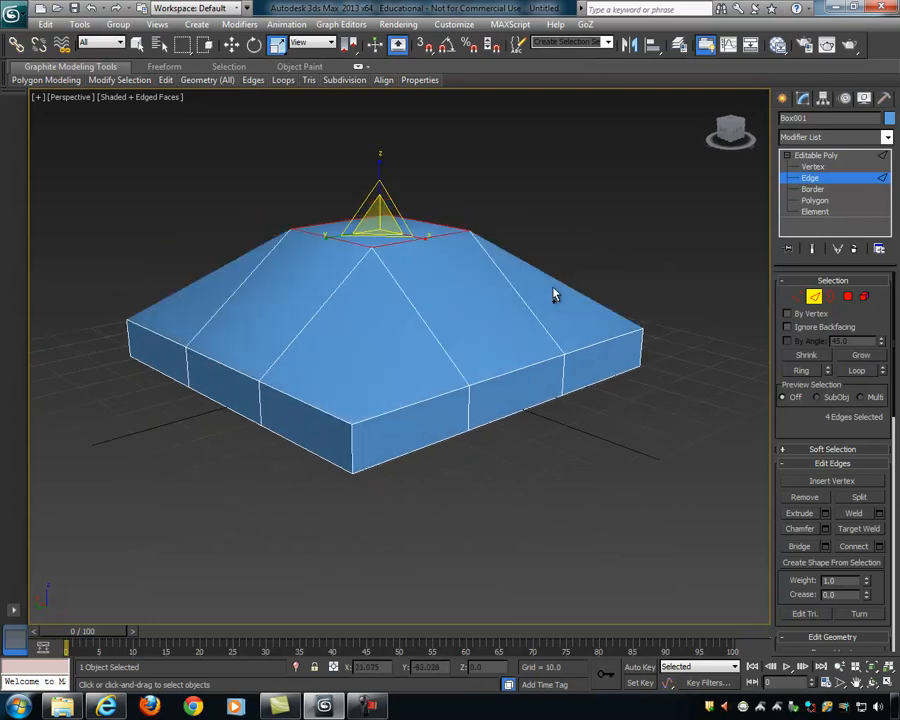
alt+middle_drag(509, 313, 508, 338)
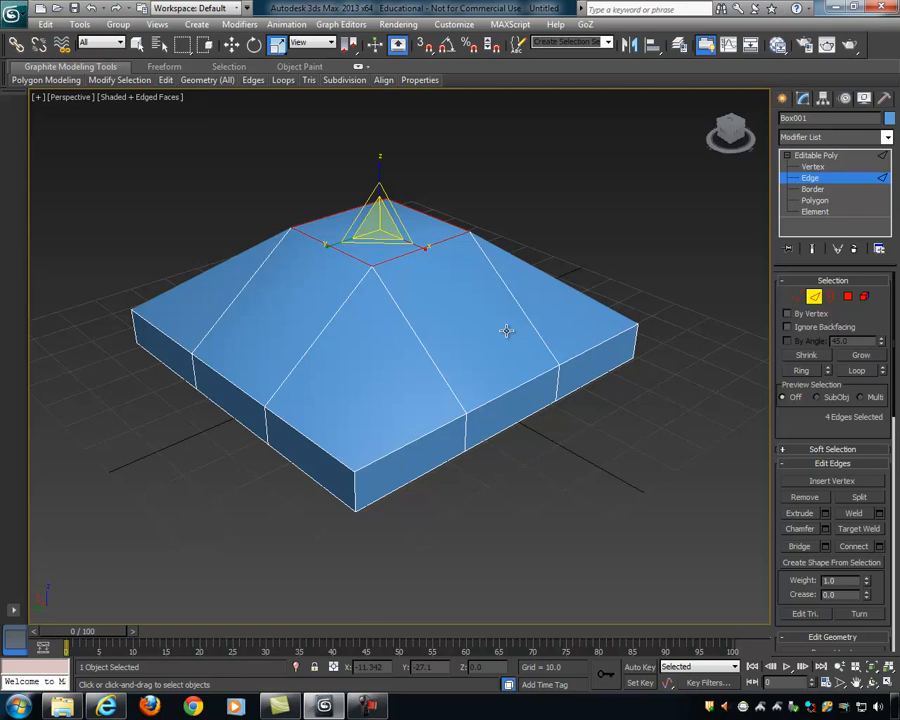
mouse_move(450, 336)
alt+middle_down()
mouse_move(508, 318)
mouse_move(453, 327)
alt+middle_up()
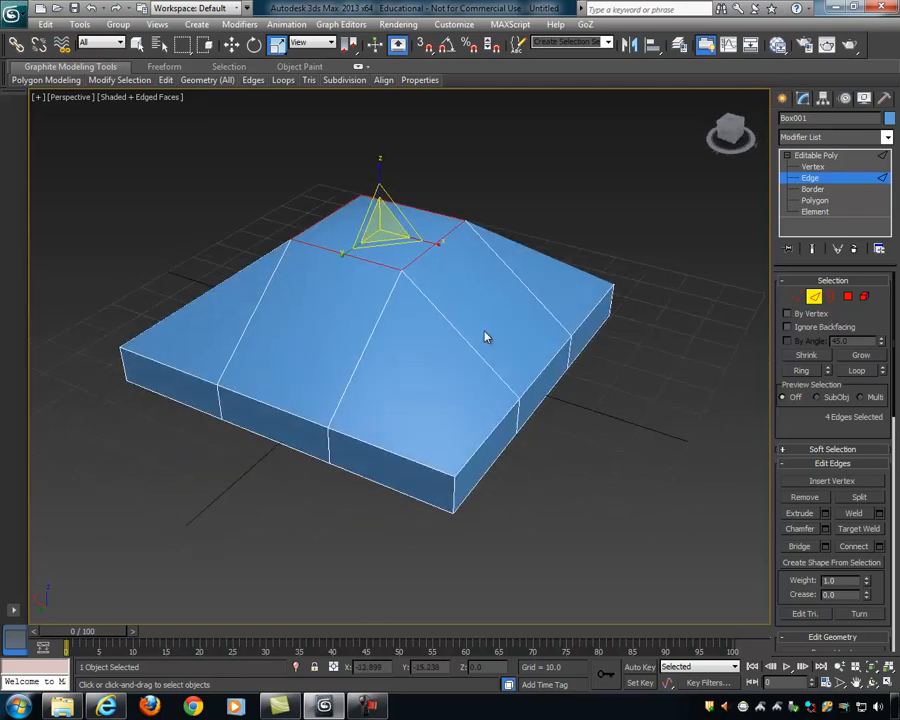
alt+middle_drag(565, 325, 586, 356)
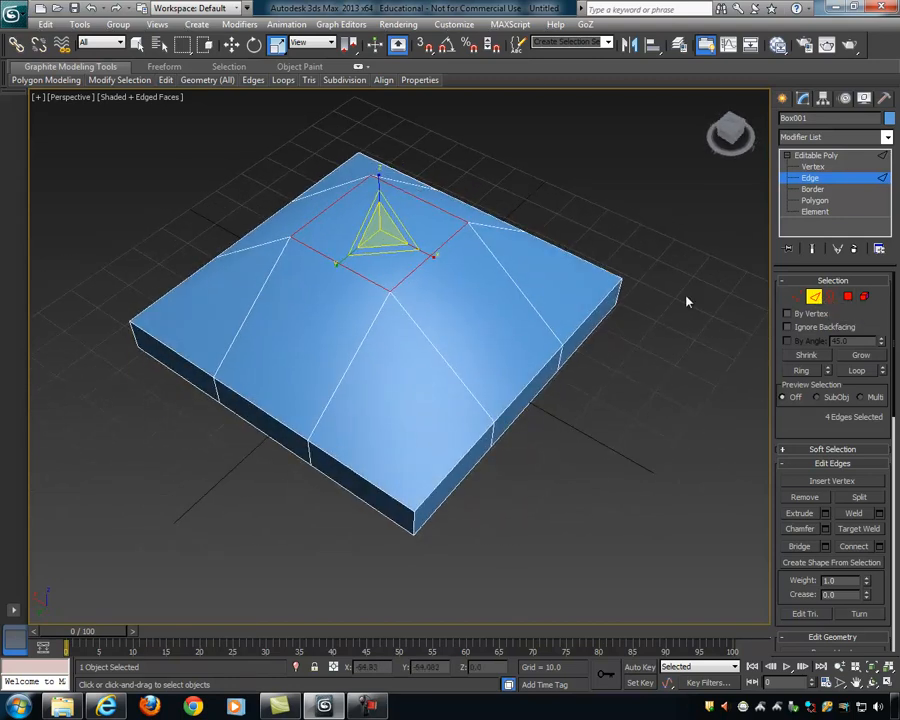
Step: At Polygon level, delete the raised centre polygon on top of the box and inspect the opening
alt+middle_drag(524, 313, 566, 282)
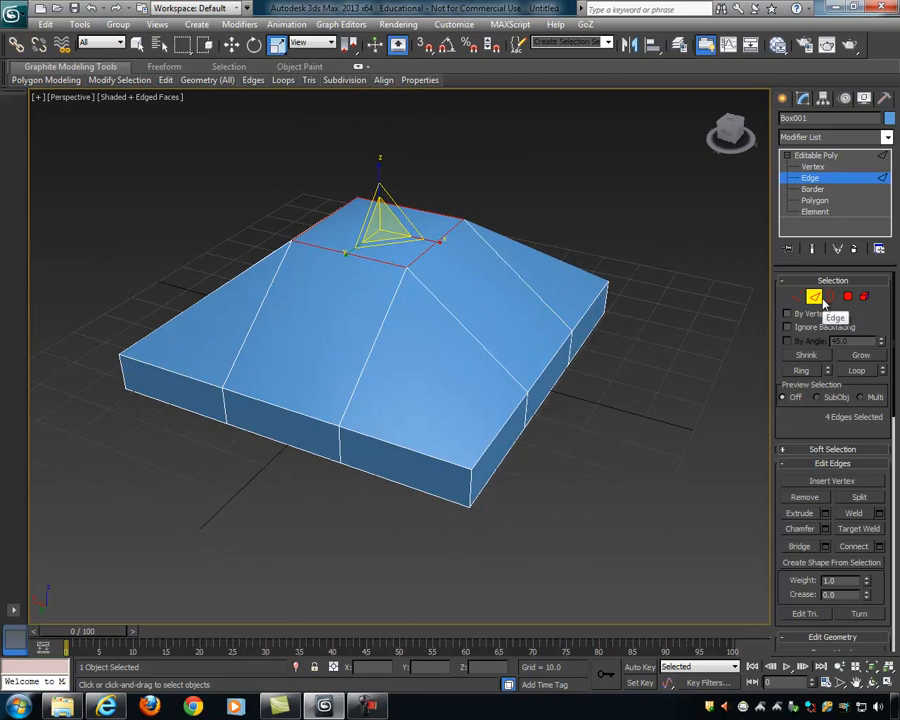
click(848, 296)
click(390, 234)
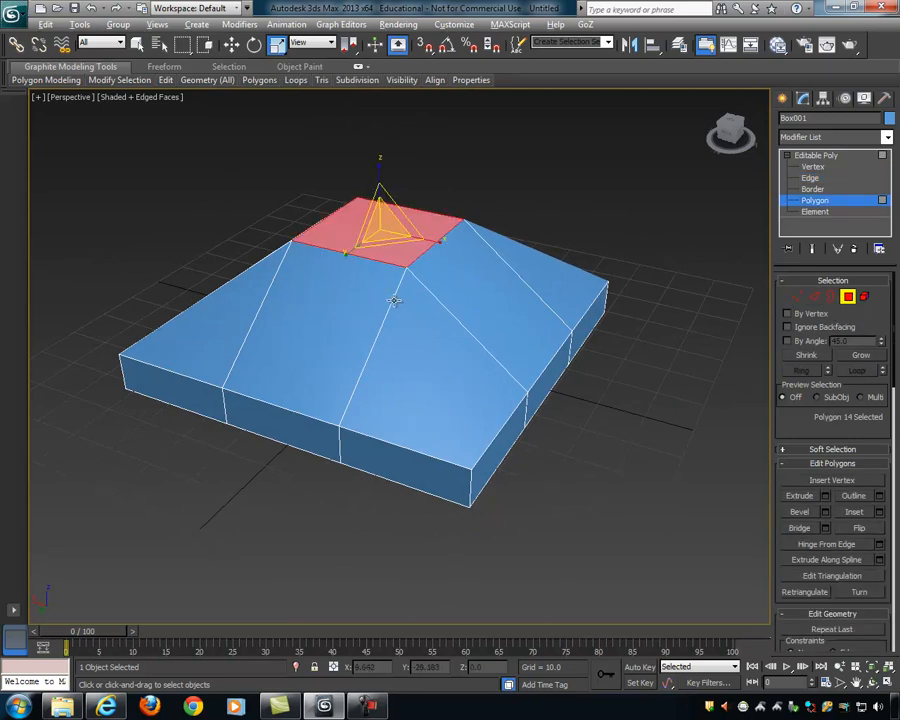
alt+middle_drag(397, 300, 418, 332)
key(Delete)
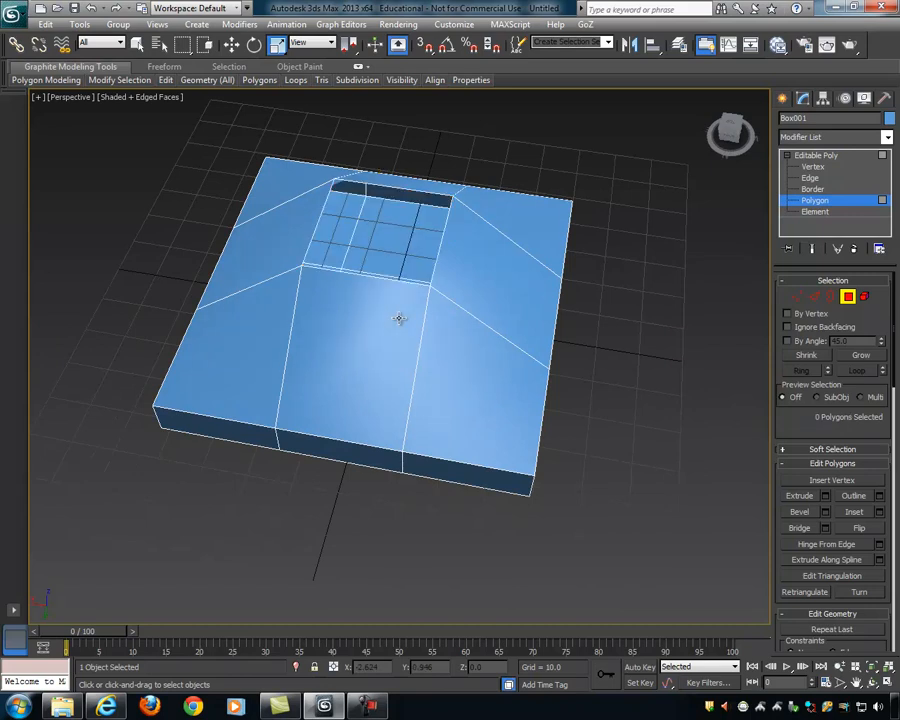
alt+middle_drag(481, 328, 506, 300)
alt+middle_drag(372, 236, 399, 186)
alt+middle_drag(525, 291, 482, 293)
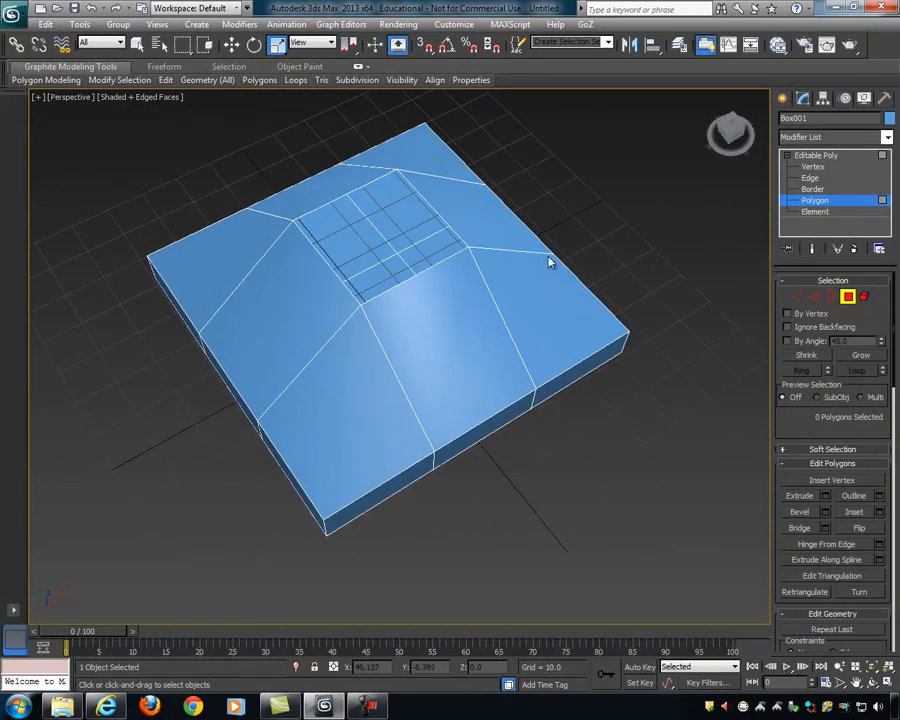
Step: At Border level, select the open border around the hole and inspect it, and restore the deleted polygon
click(830, 297)
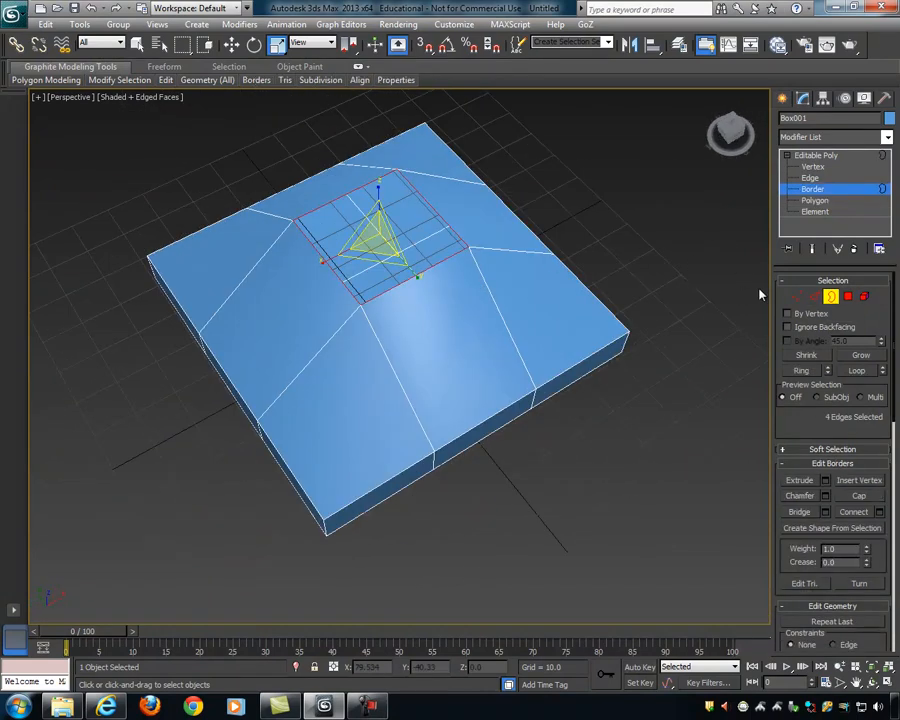
alt+middle_drag(431, 210, 502, 227)
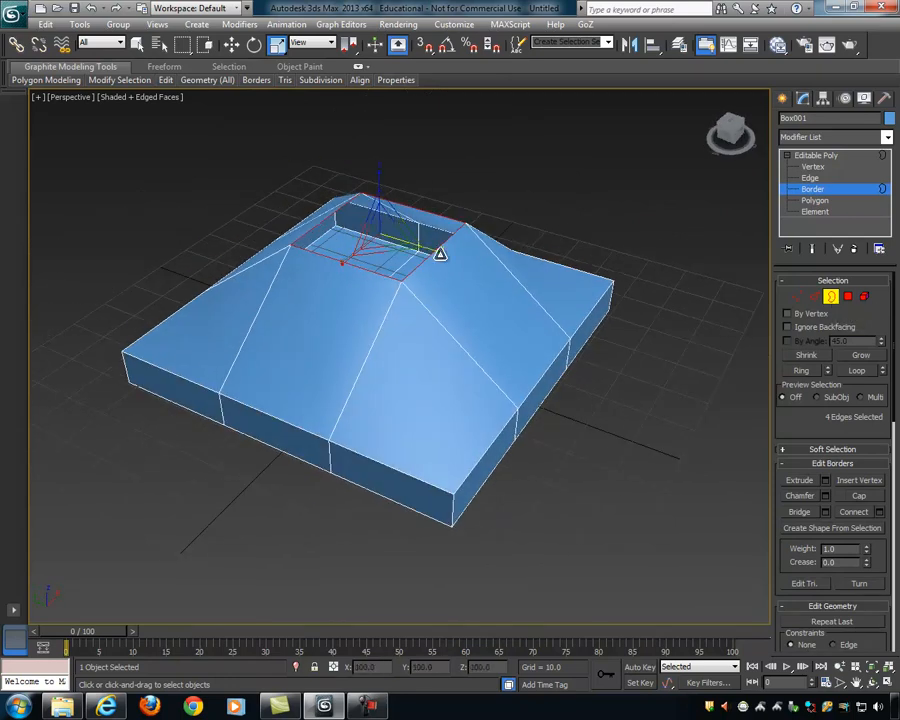
alt+middle_drag(586, 268, 566, 277)
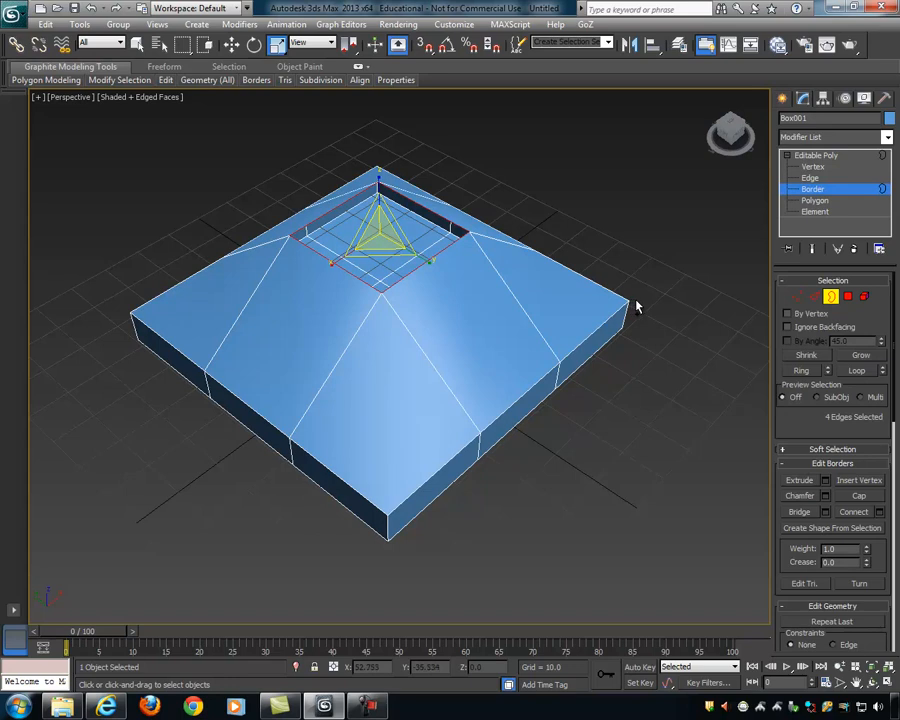
alt+middle_drag(637, 305, 597, 295)
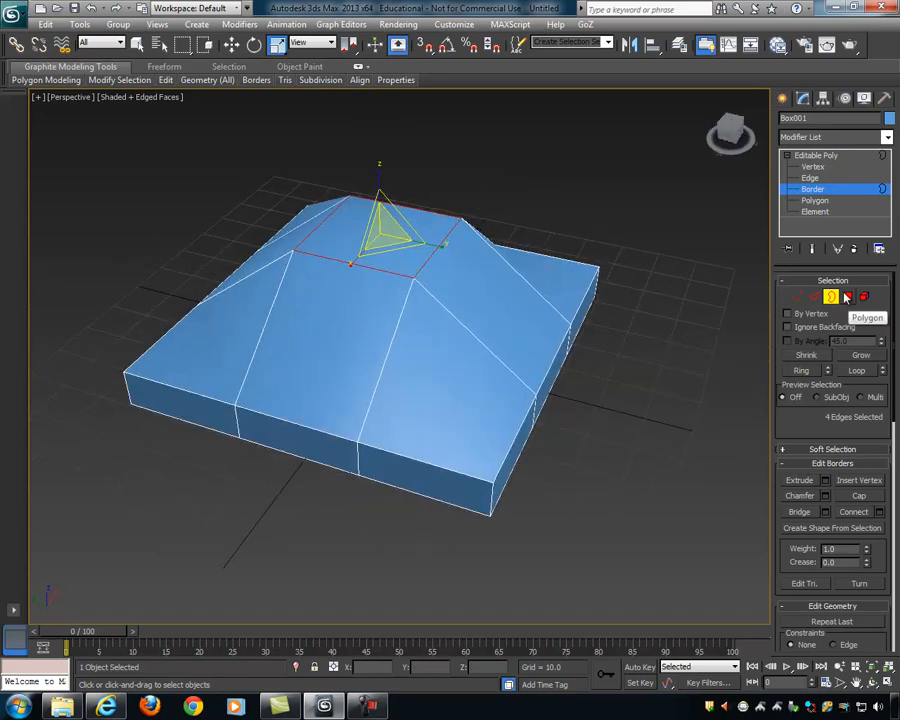
Step: At Polygon level, move the raised top centre polygon down along the Z axis to flatten the pyramid
click(847, 297)
alt+middle_drag(507, 277, 432, 247)
key(q)
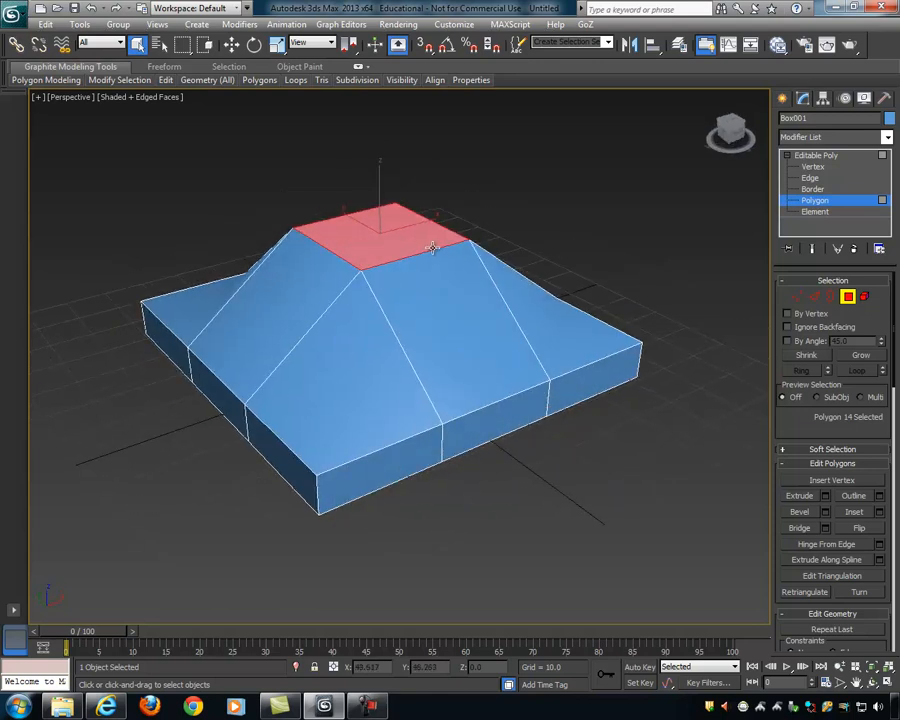
key(w)
drag(379, 177, 400, 206)
alt+middle_drag(376, 280, 406, 297)
Step: Try rotating and scaling the lowered top polygon, undo both changes and inspect the shape
key(e)
drag(383, 234, 528, 272)
key(r)
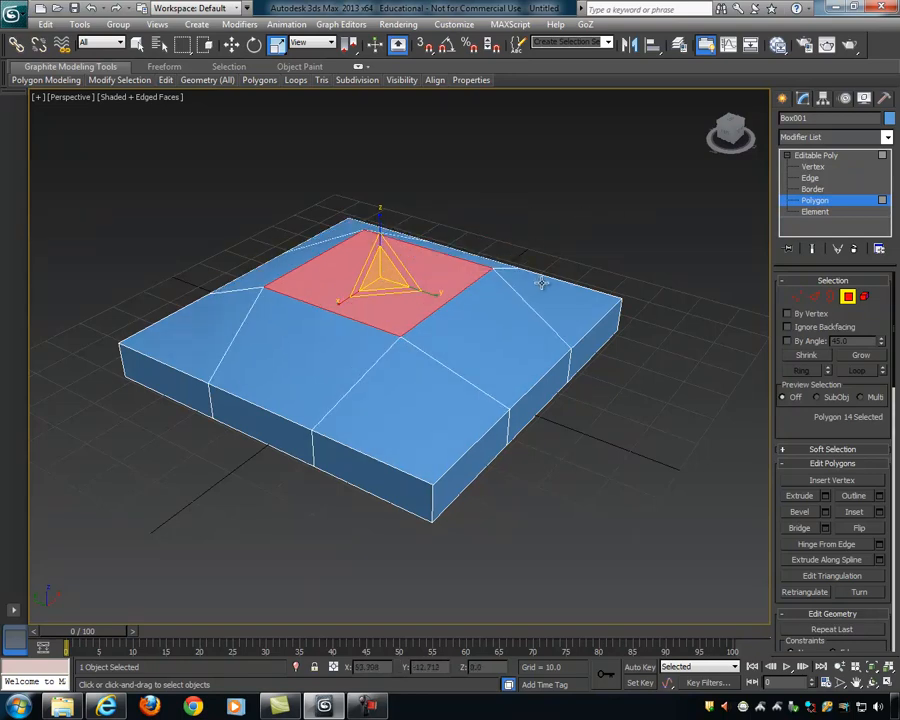
alt+middle_drag(544, 287, 491, 300)
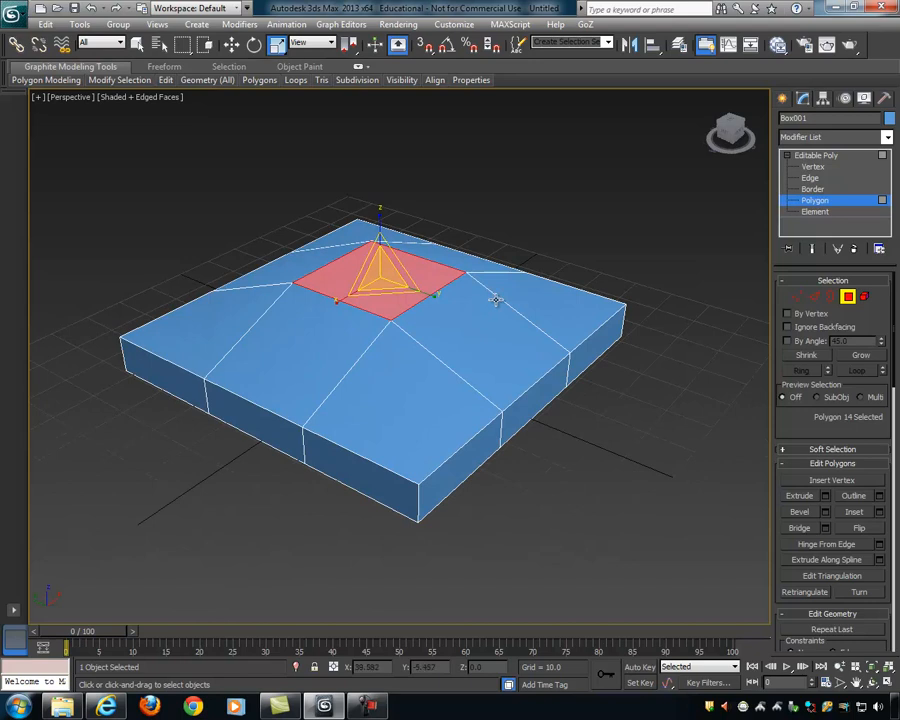
alt+middle_drag(496, 300, 271, 314)
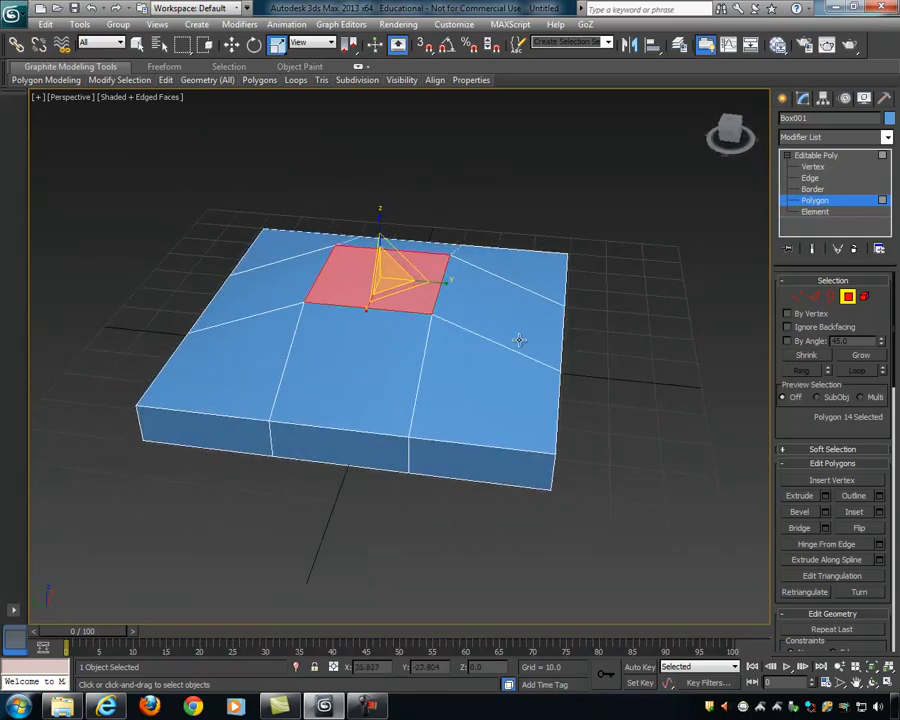
alt+middle_drag(310, 353, 484, 299)
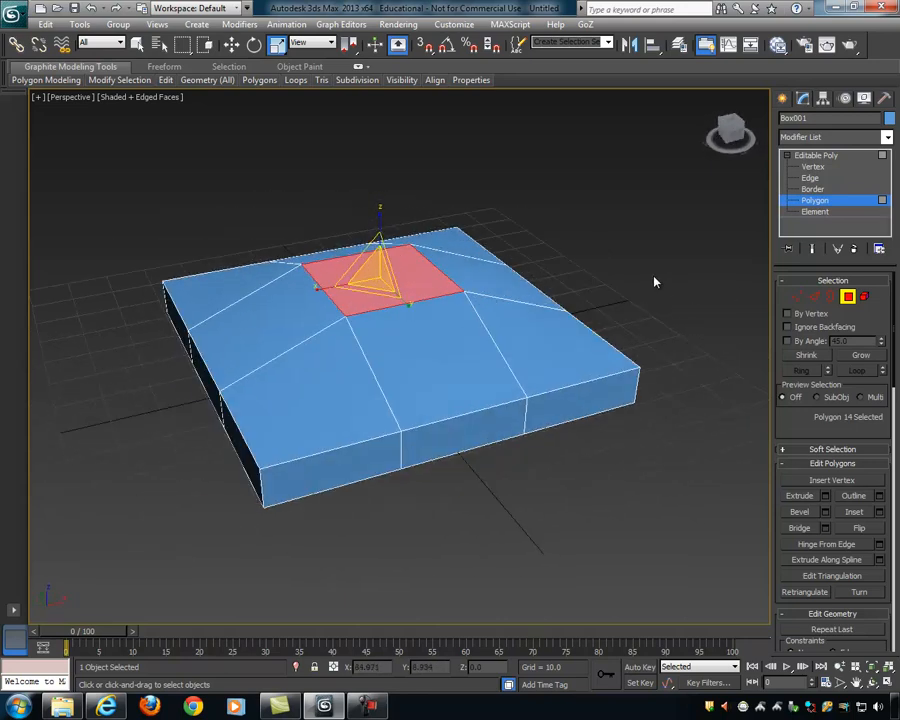
Step: At Element level, select the entire box mesh and inspect the selection from several angles
alt+middle_drag(655, 283, 586, 246)
click(865, 300)
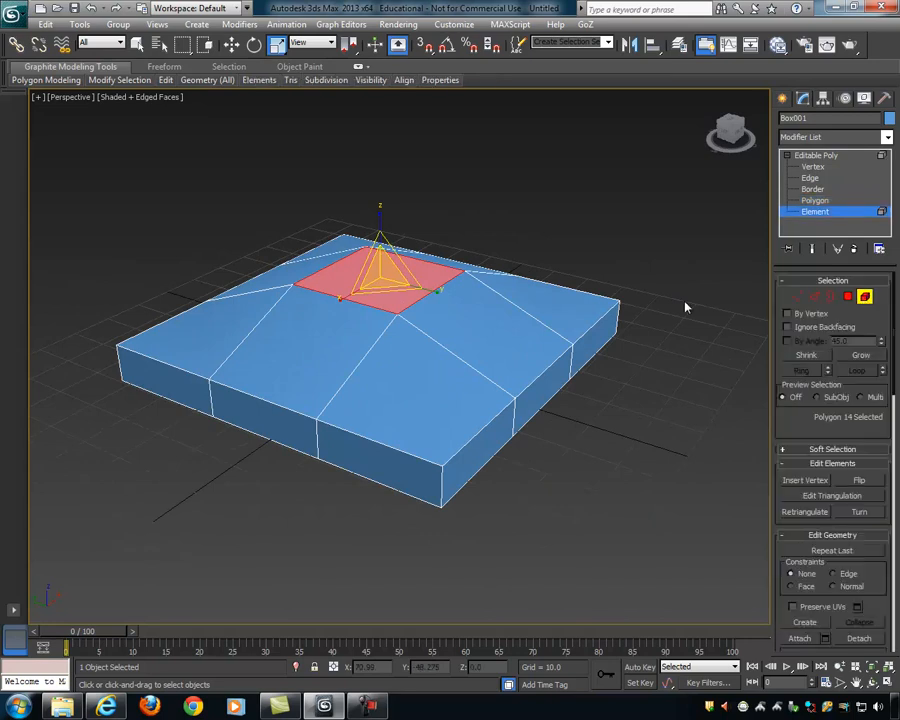
alt+middle_drag(743, 305, 589, 302)
click(508, 311)
alt+middle_drag(508, 311, 563, 340)
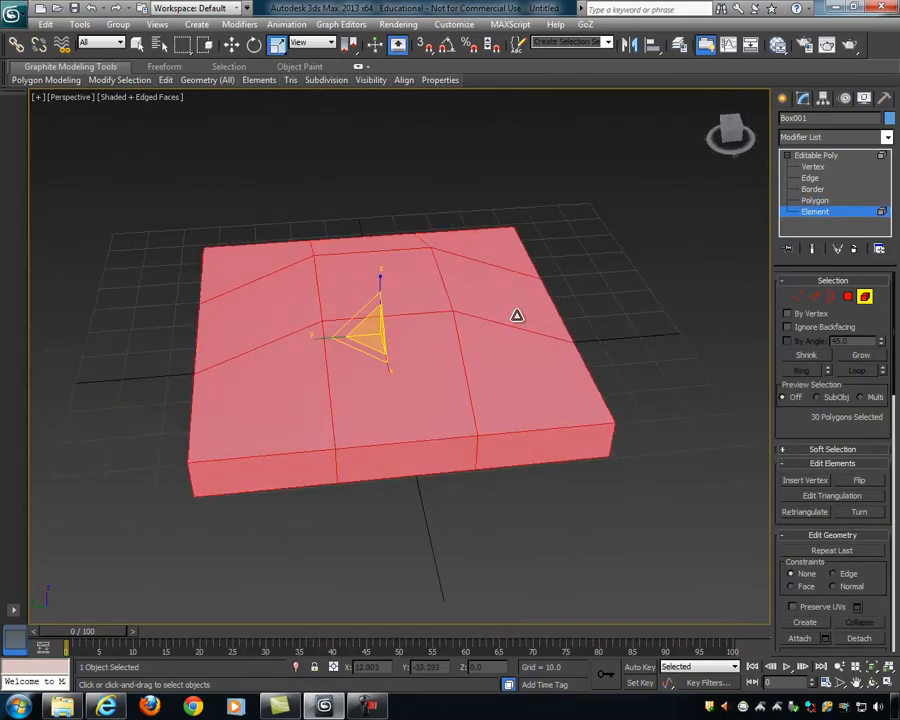
alt+middle_drag(287, 301, 466, 340)
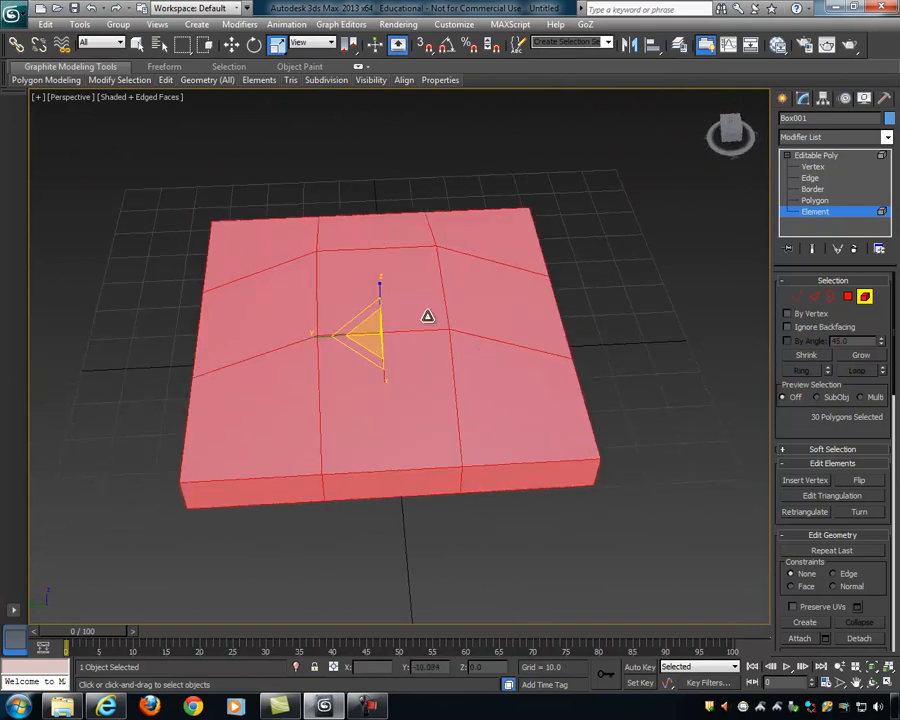
alt+middle_drag(365, 308, 522, 236)
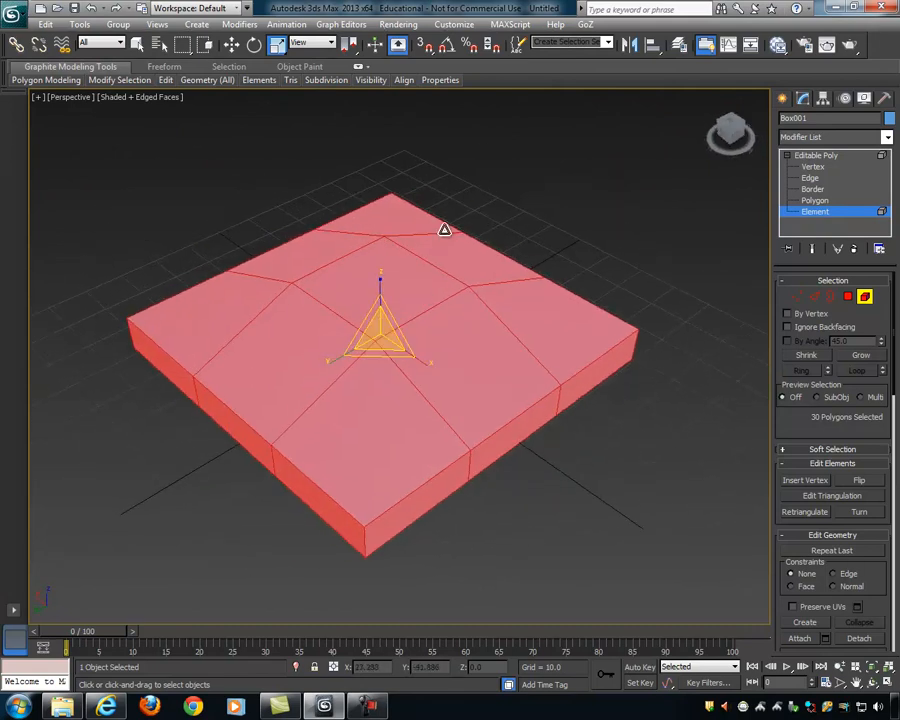
mouse_move(440, 315)
alt+middle_down()
mouse_move(506, 307)
mouse_move(488, 301)
mouse_move(454, 314)
alt+middle_up()
Step: Clone the selected element beside the original along the X axis, using Clone To Element
key(w)
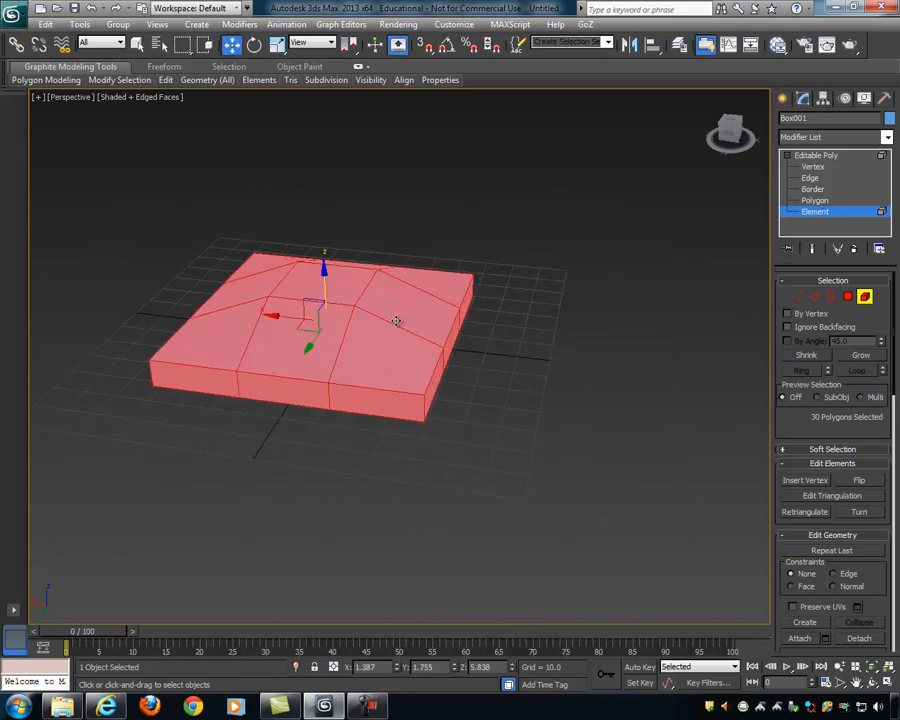
mouse_move(278, 316)
shift+mouse_down()
mouse_move(573, 364)
mouse_move(580, 391)
shift+mouse_up()
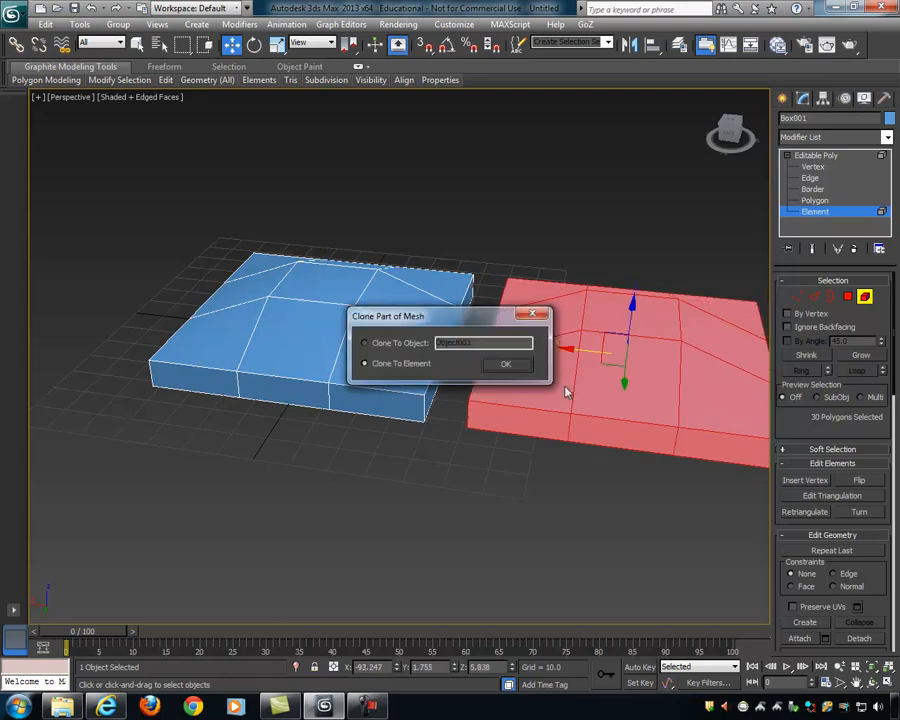
click(497, 362)
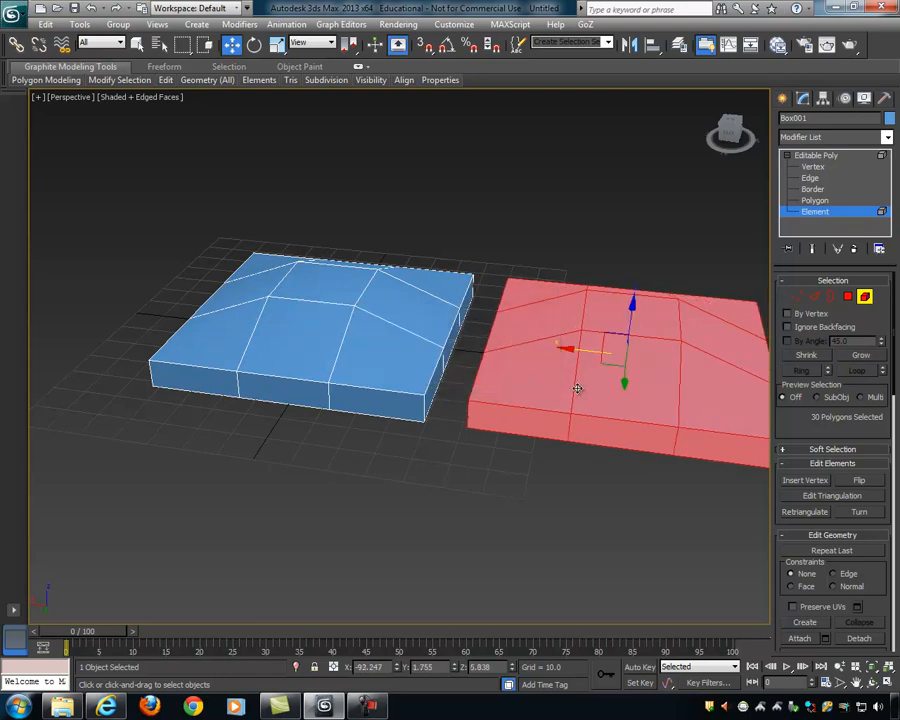
middle_drag(574, 387, 486, 380)
Step: Select the original element, leave Element level and inspect both pieces as one object
click(307, 305)
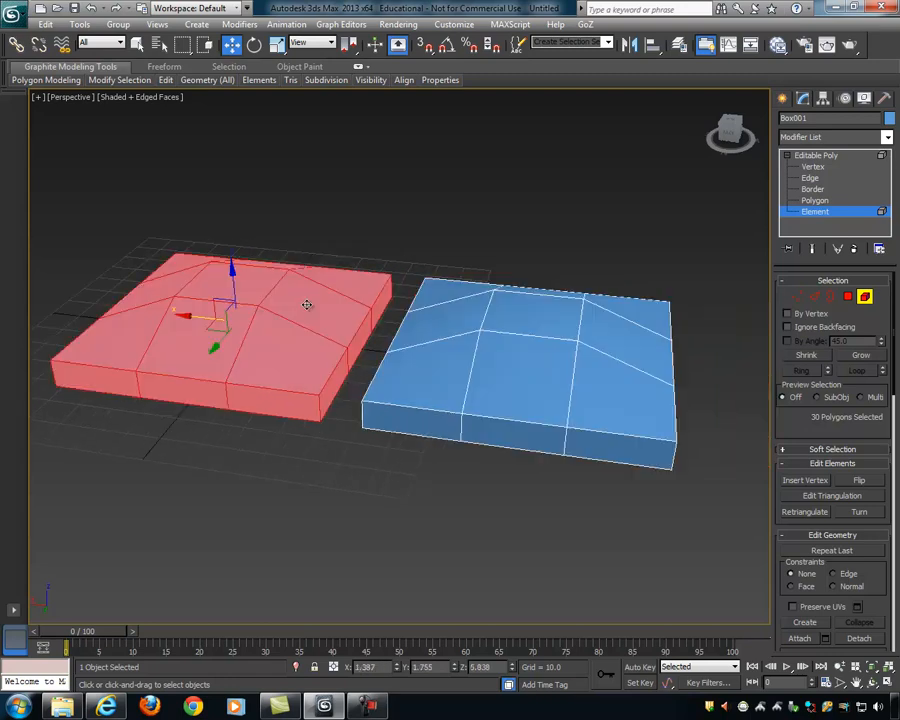
click(819, 159)
alt+middle_drag(540, 325, 548, 337)
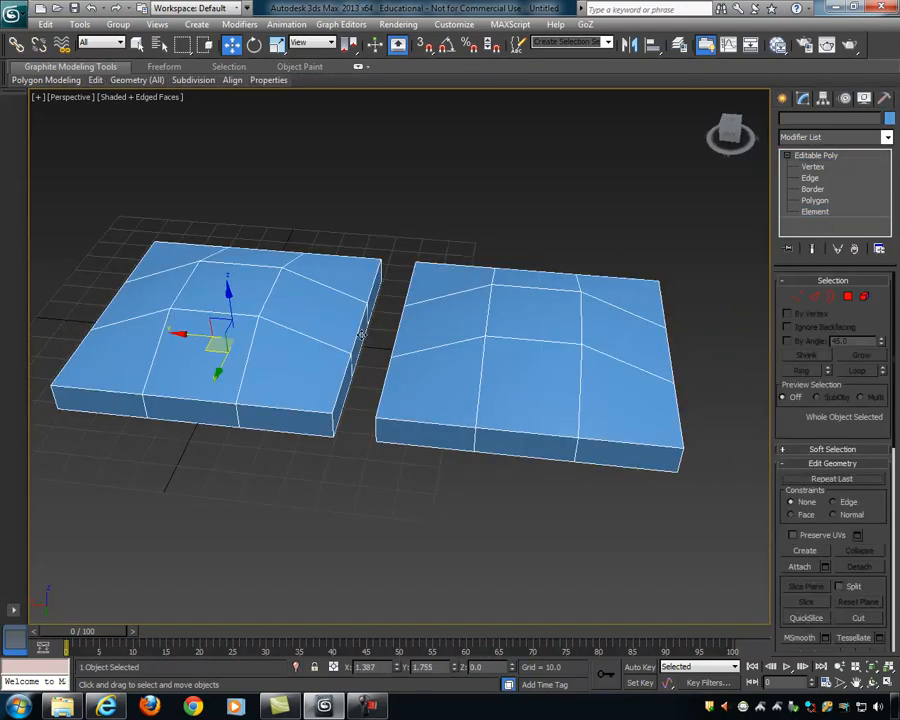
alt+middle_drag(443, 350, 367, 283)
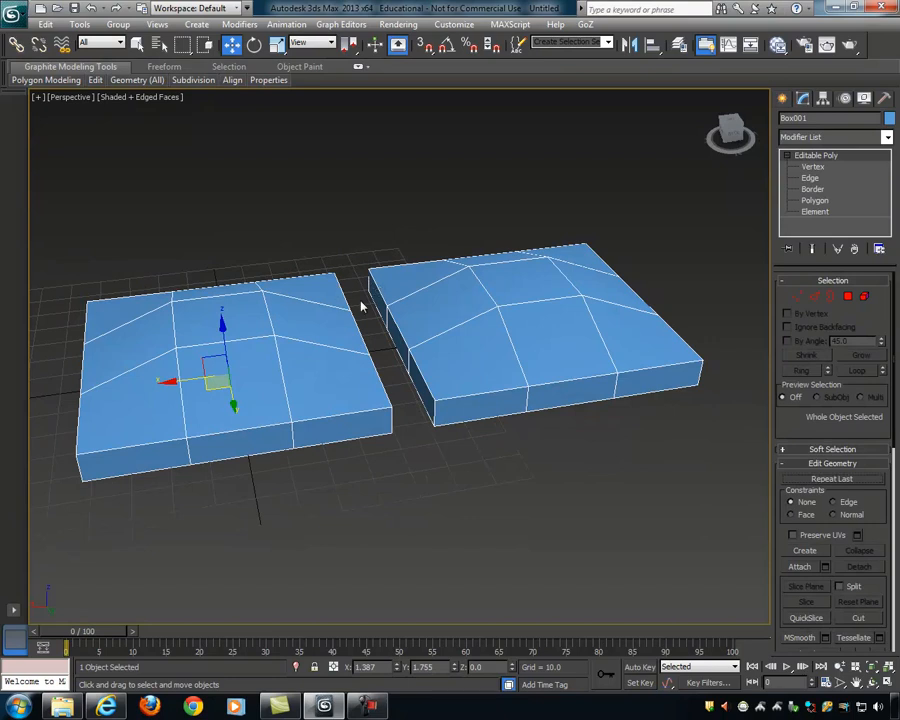
alt+middle_drag(401, 440, 514, 409)
Step: At Element level, select the original and the cloned element alternately to show that they are separate elements
click(865, 298)
click(632, 360)
click(305, 311)
click(480, 341)
click(250, 297)
click(443, 335)
click(346, 317)
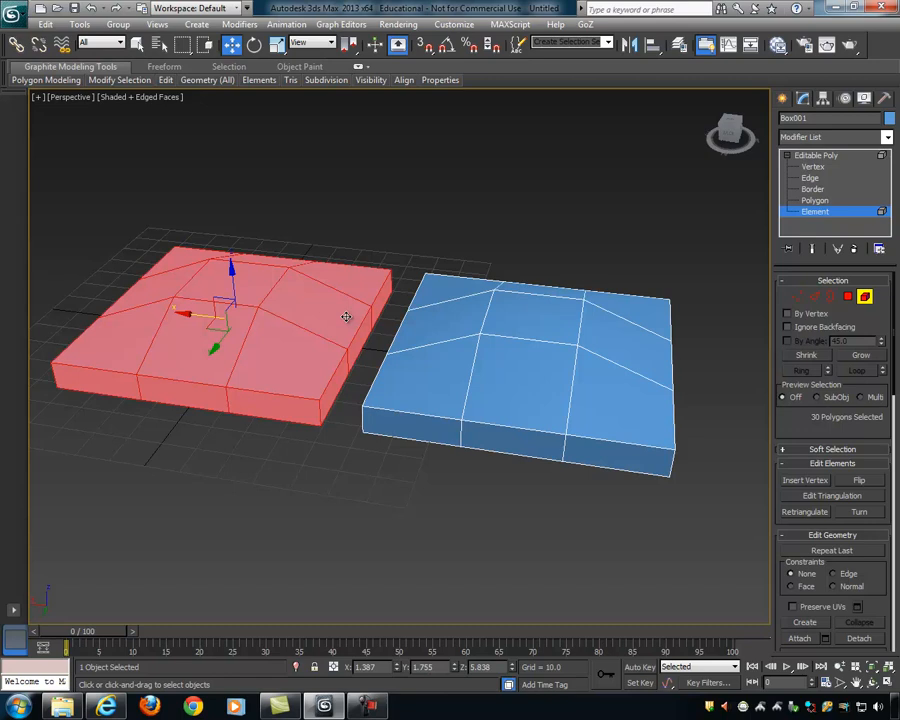
click(588, 377)
click(285, 310)
click(628, 350)
click(237, 296)
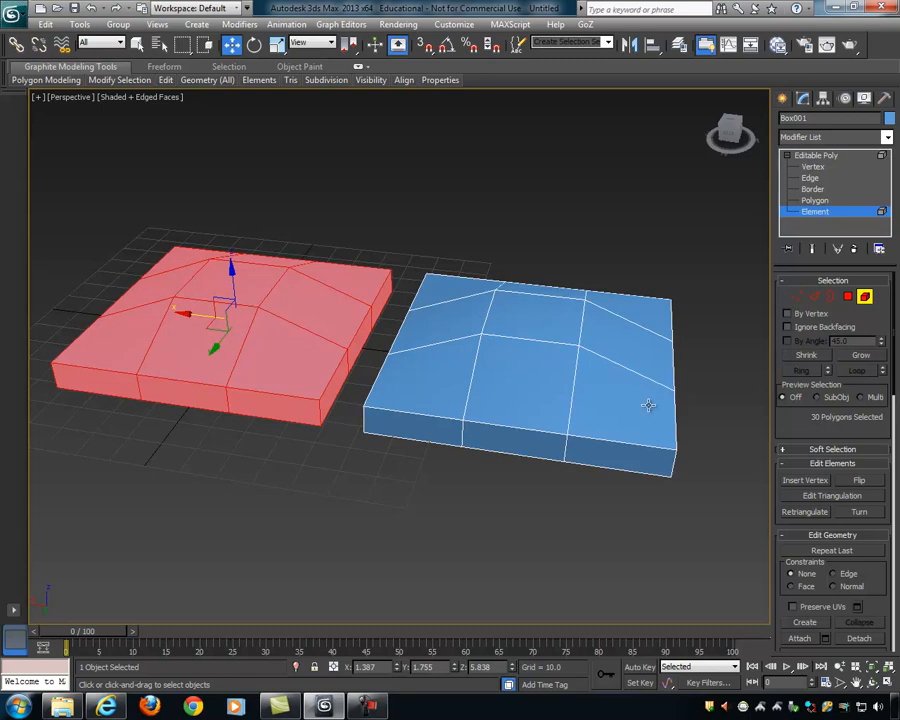
Step: Undo the alternating element selections and the cloning of the element
key(ctrl+z)
key(ctrl+z)
key(ctrl+z)
key(ctrl+z)
key(ctrl+z)
key(ctrl+z)
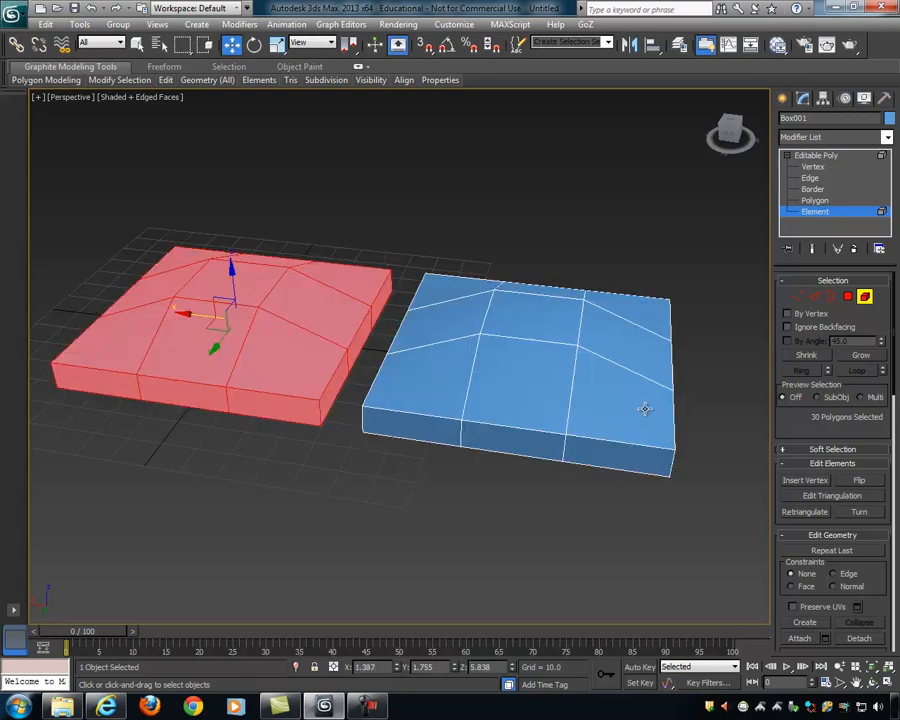
key(ctrl+z)
key(ctrl+z)
key(ctrl+z)
key(ctrl+z)
key(ctrl+z)
key(ctrl+z)
key(ctrl+z)
key(ctrl+z)
Step: Inspect the remaining box, leave Element level and delete the box from the scene
alt+middle_drag(588, 436, 542, 395)
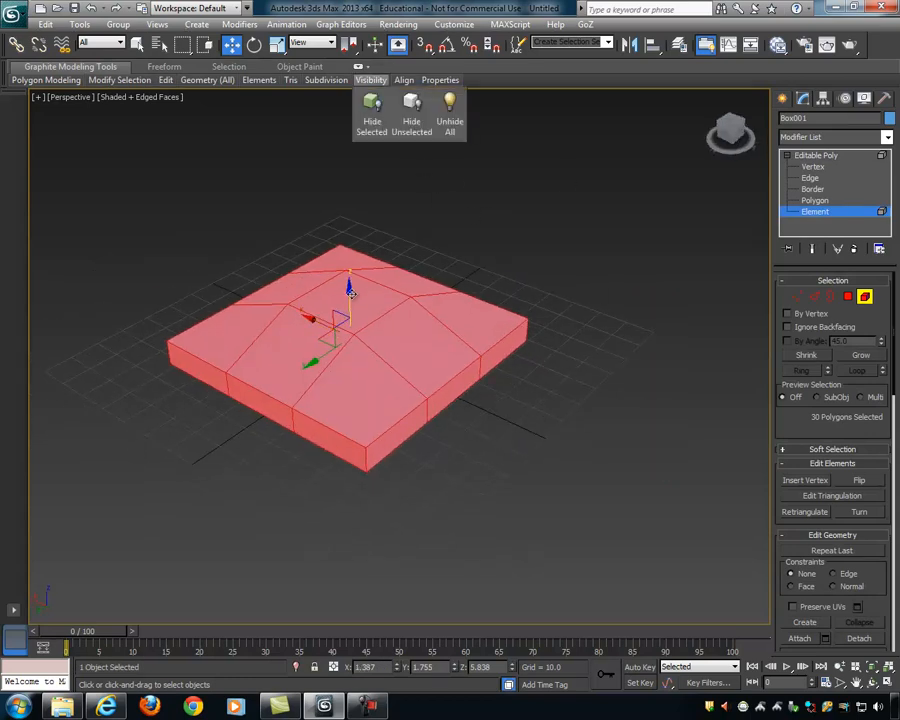
alt+middle_drag(473, 263, 418, 285)
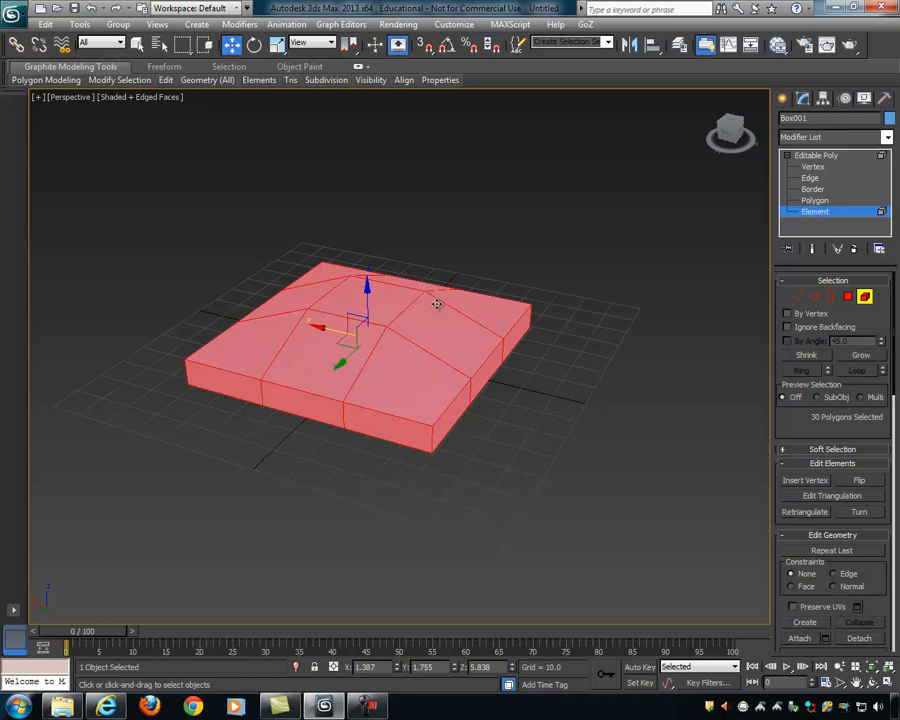
click(862, 298)
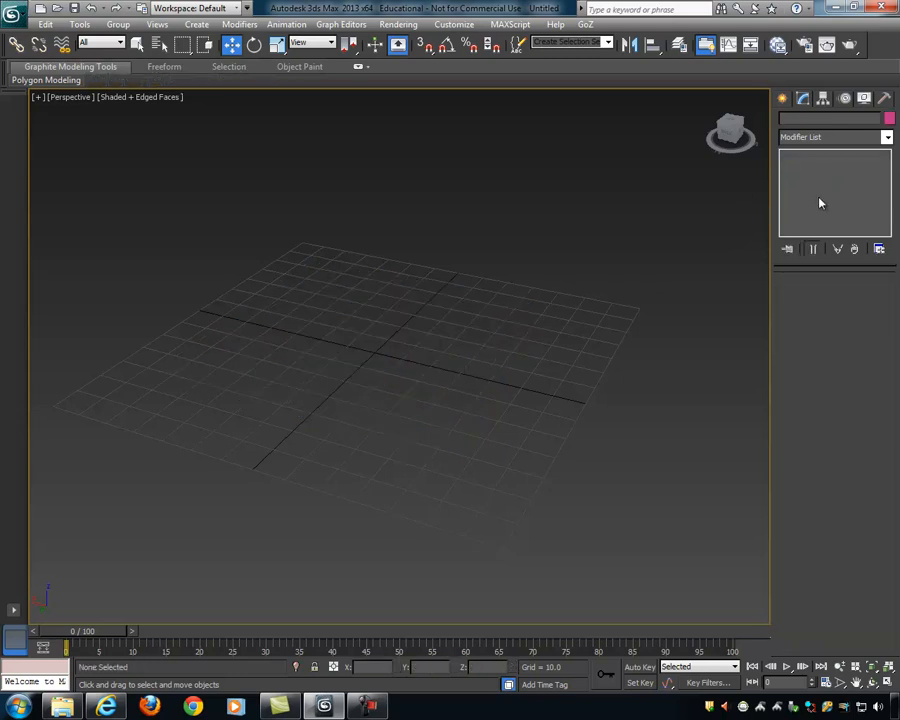
Step: Set the scene undo levels to 100 in the general preferences and accept the settings
click(443, 25)
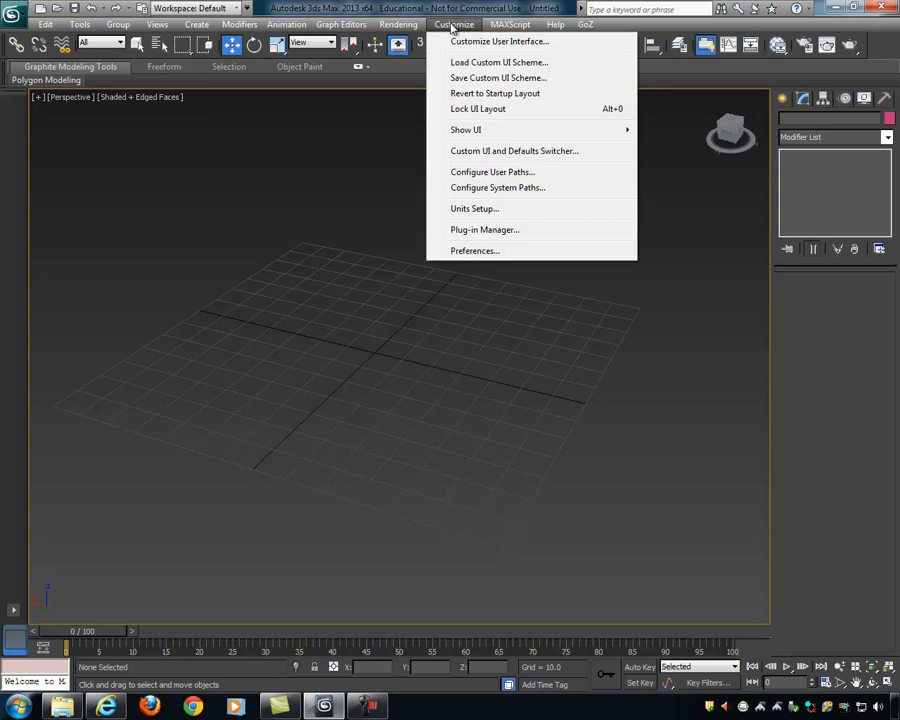
click(468, 251)
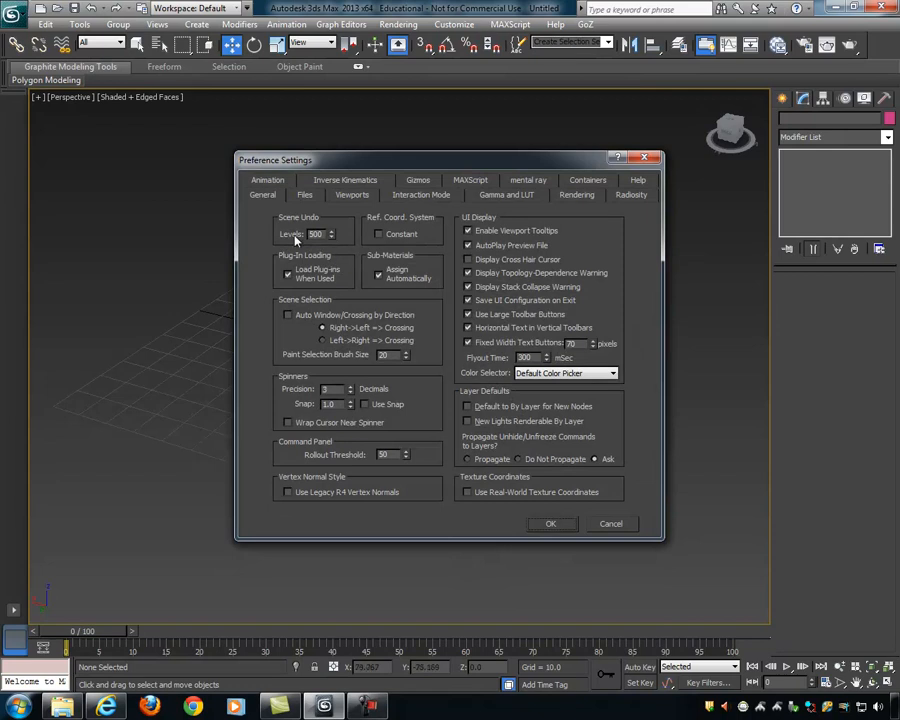
text(100)
double_click(318, 234)
click(552, 524)
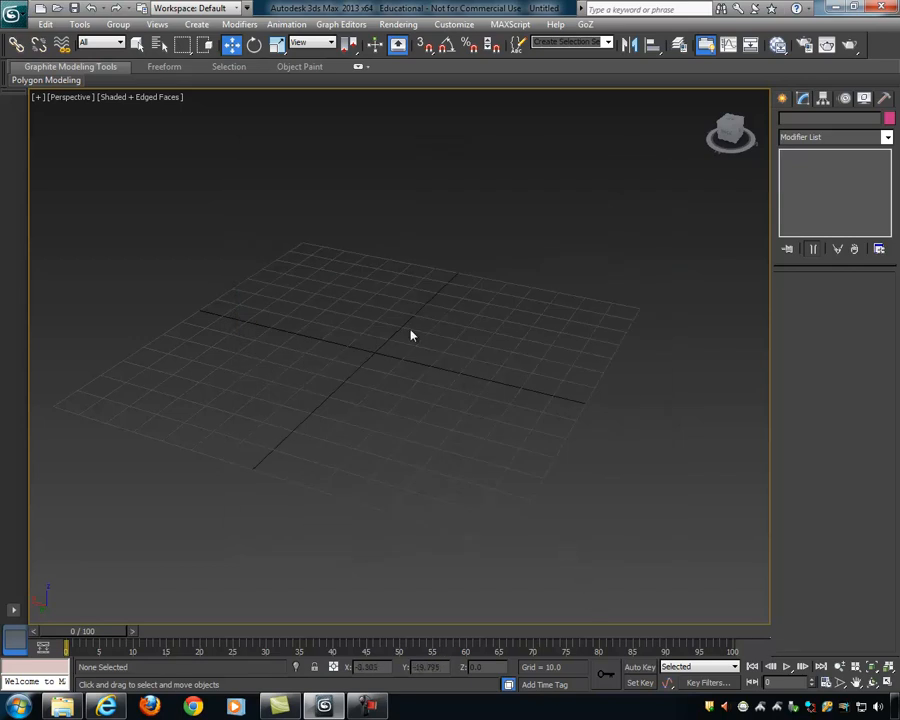
Step: Create a flat box centred on the grid origin, about 60 long, 60 wide and 6 high
mouse_move(426, 346)
alt+middle_down()
mouse_move(409, 315)
mouse_move(430, 331)
mouse_move(414, 324)
mouse_move(405, 347)
mouse_move(426, 325)
mouse_move(402, 370)
mouse_move(476, 279)
mouse_move(430, 247)
mouse_move(414, 353)
alt+middle_up()
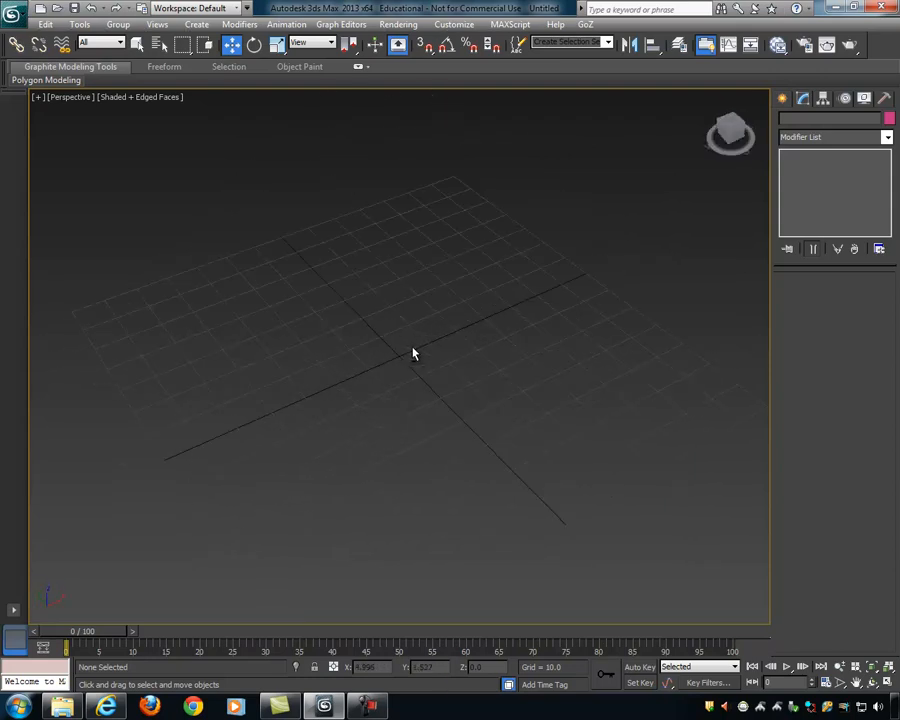
click(196, 25)
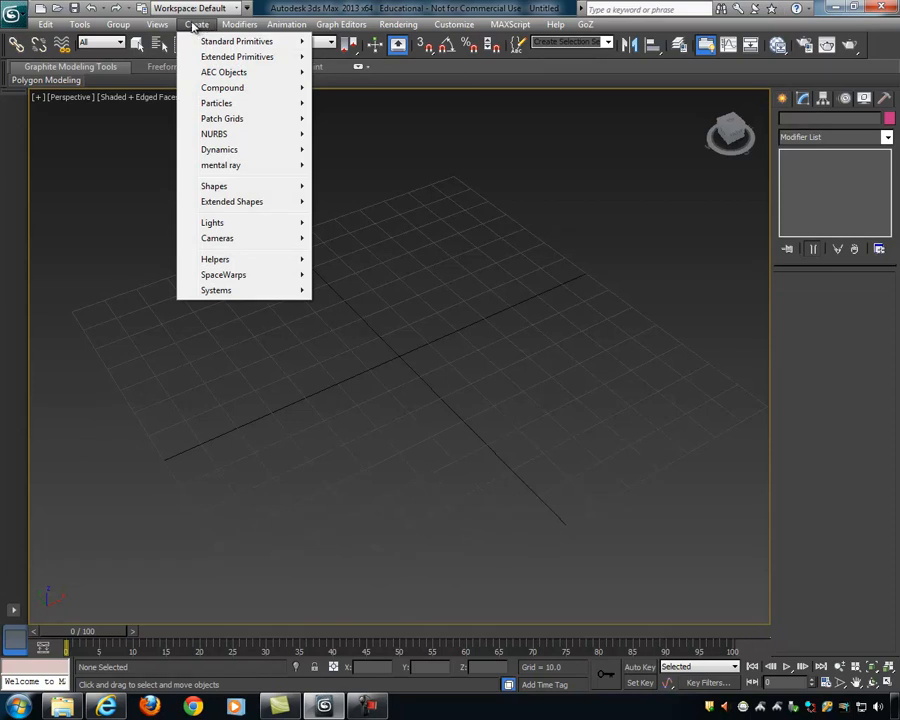
mouse_move(205, 43)
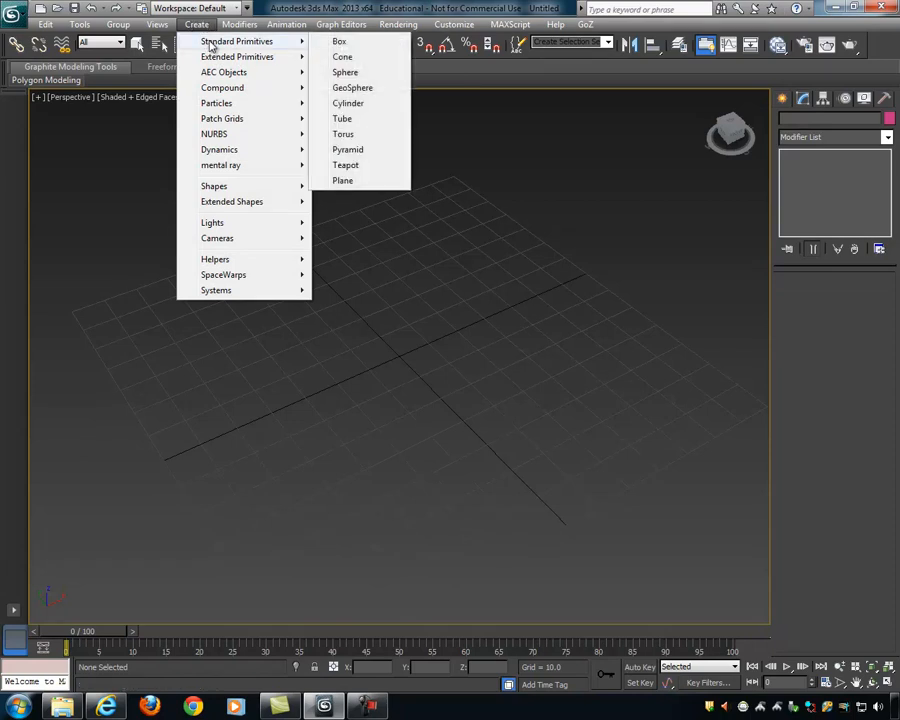
click(353, 43)
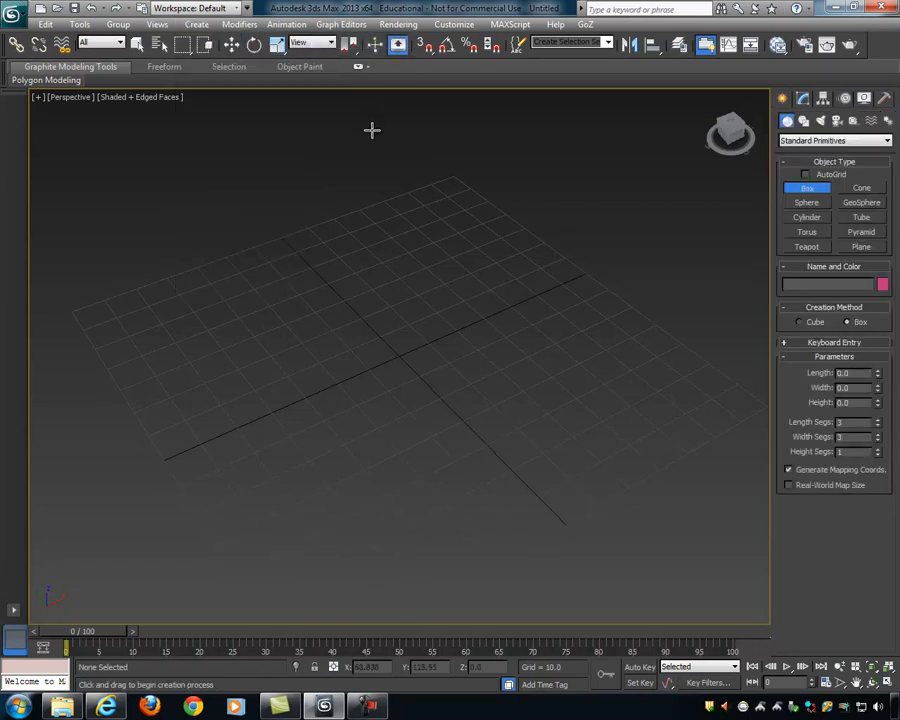
drag(398, 355, 494, 404)
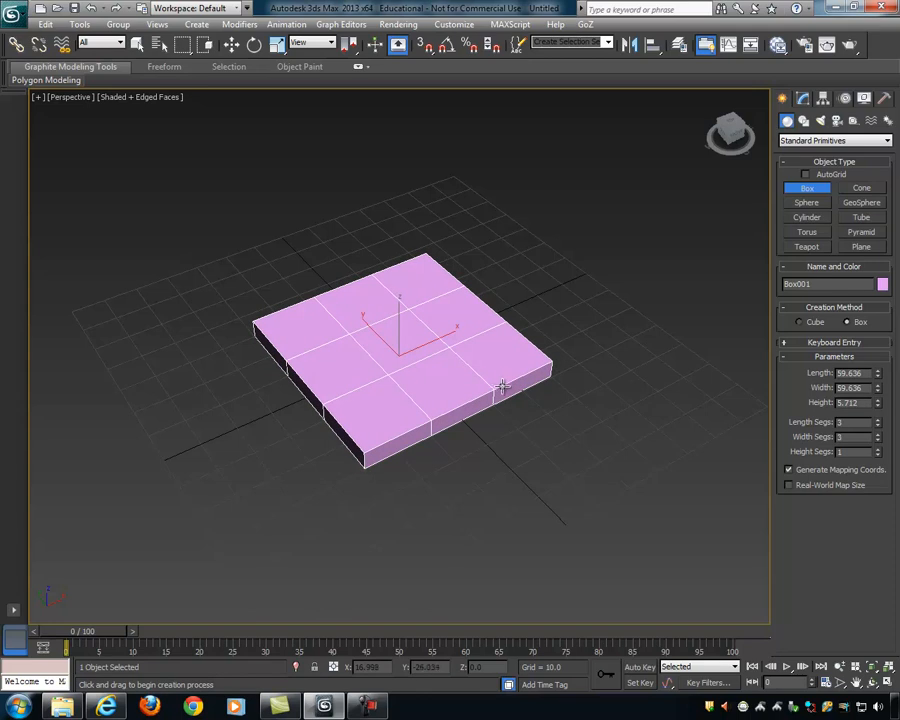
right_click(600, 398)
alt+middle_drag(602, 398, 528, 386)
scroll(478, 372, up, 3)
scroll(472, 380, down, 3)
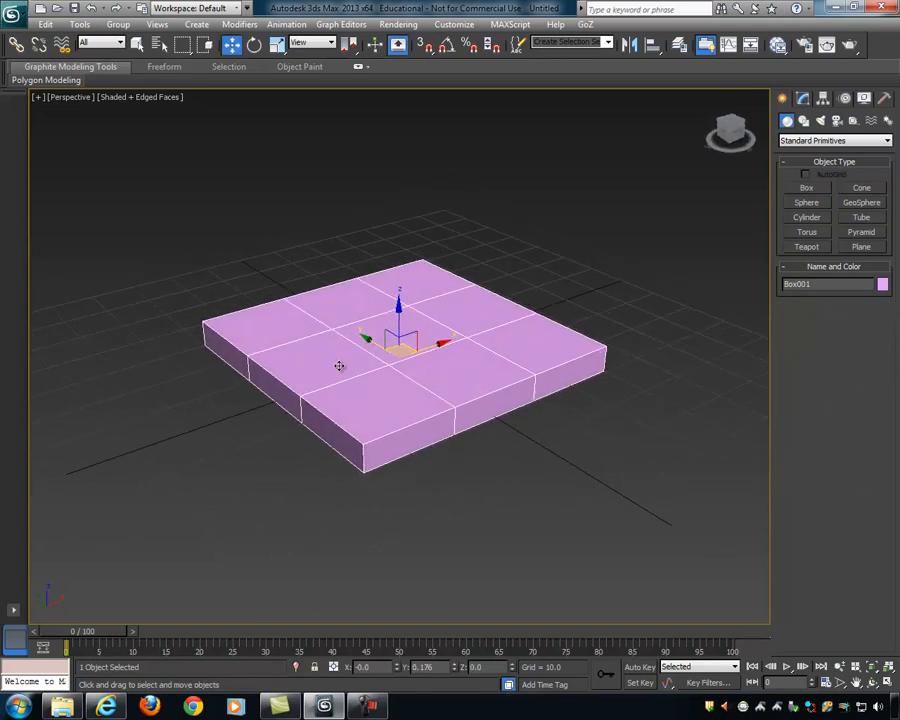
alt+middle_drag(343, 361, 343, 325)
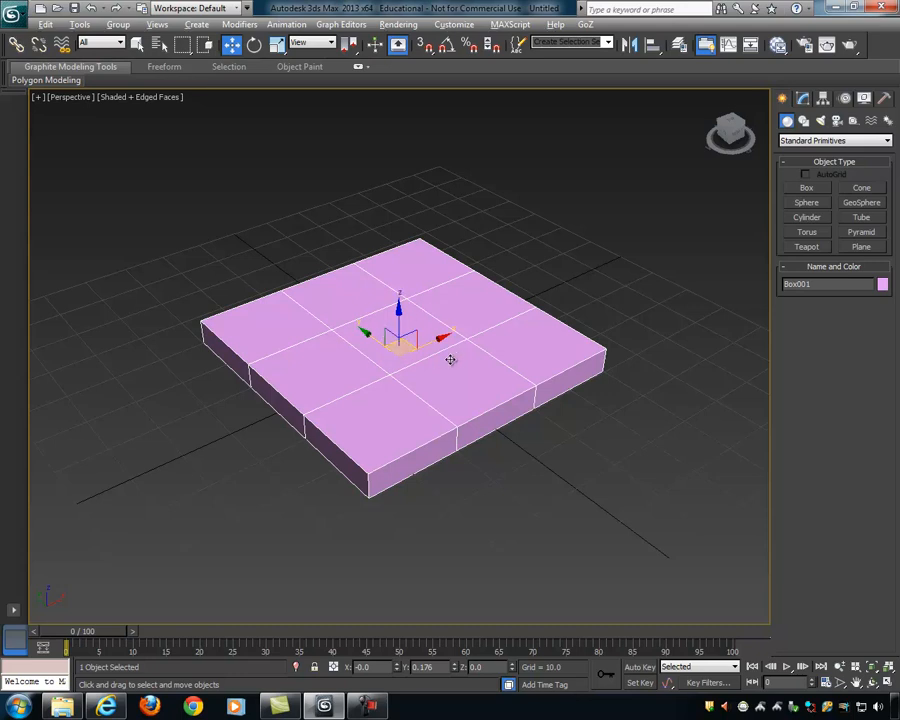
alt+middle_drag(435, 359, 469, 351)
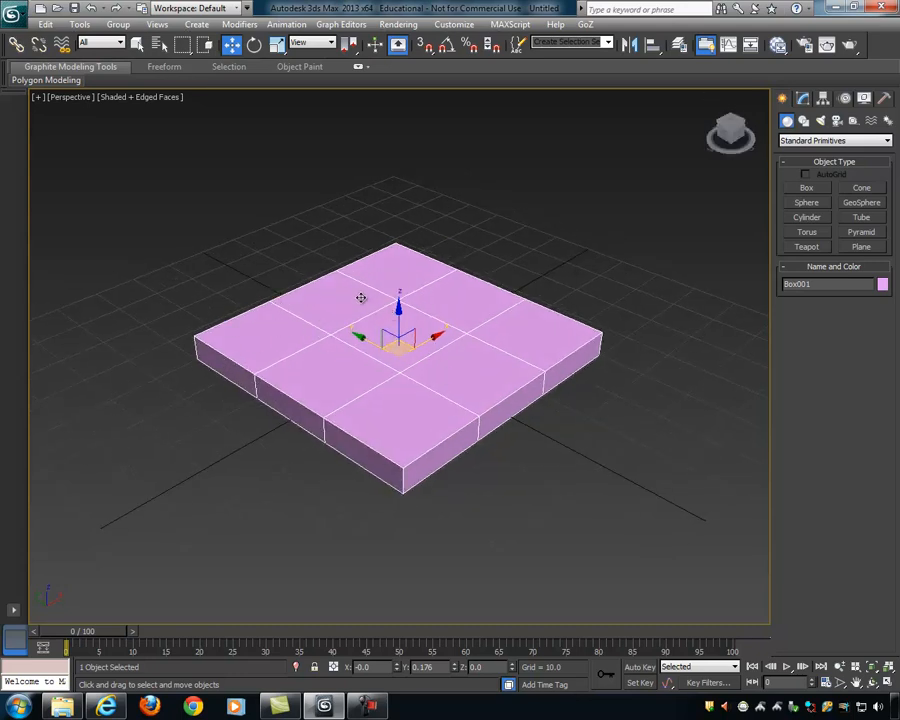
Step: Reduce the box's length and width segments to 1 each
click(802, 98)
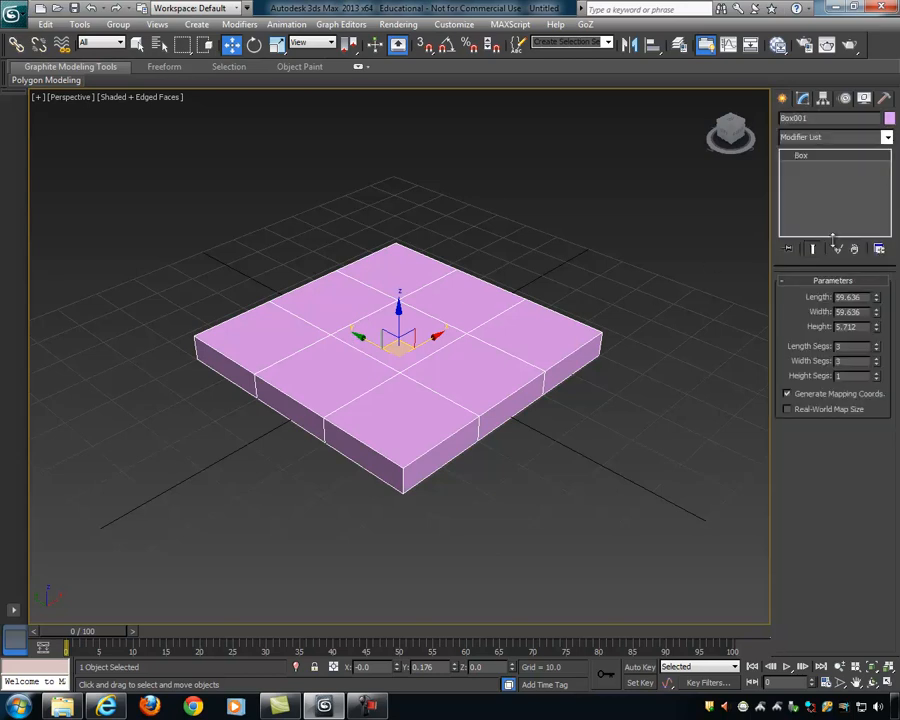
click(876, 349)
drag(877, 364, 866, 500)
alt+middle_drag(527, 354, 556, 362)
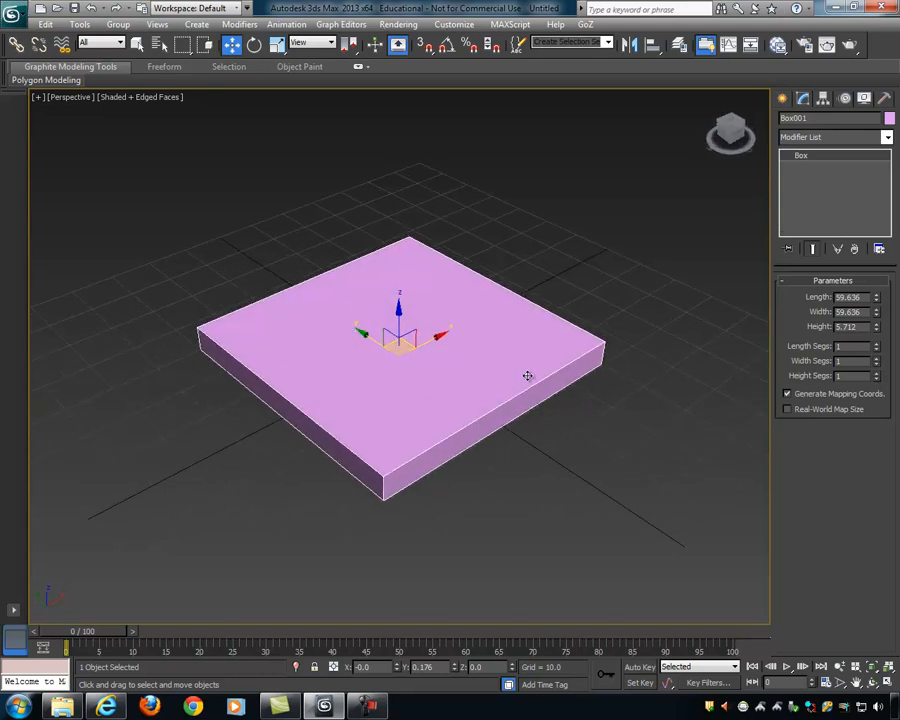
Step: Set the box's length and width segments to 3 each, keeping a single height segment
click(878, 345)
click(878, 345)
click(878, 345)
click(878, 345)
click(877, 350)
click(877, 350)
click(877, 359)
click(877, 359)
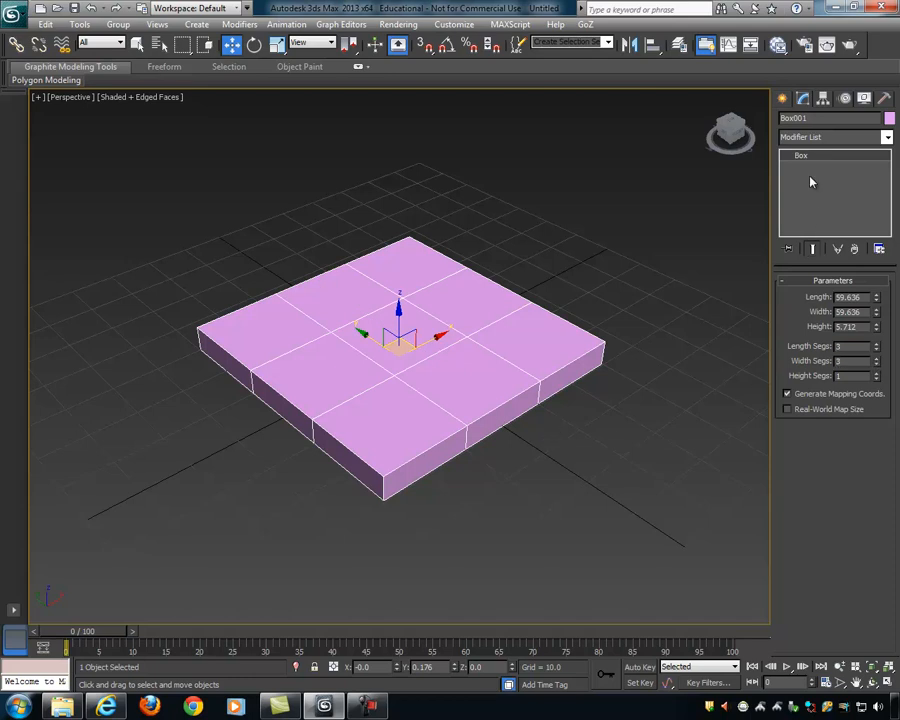
Step: Convert the segmented box to an Editable Poly
alt+middle_drag(506, 342, 532, 368)
right_click(443, 303)
mouse_move(505, 438)
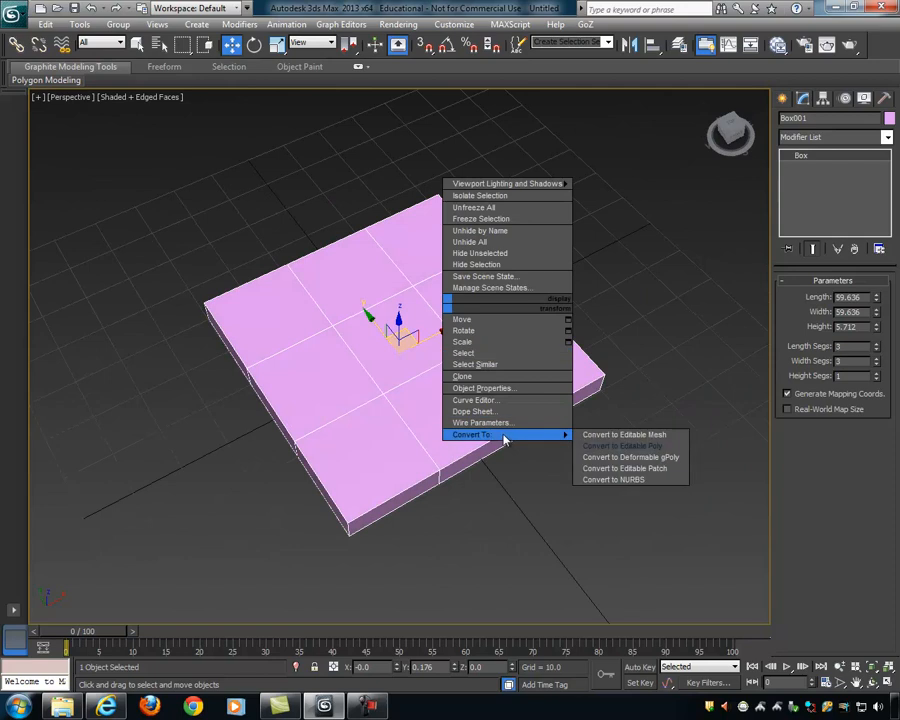
click(663, 447)
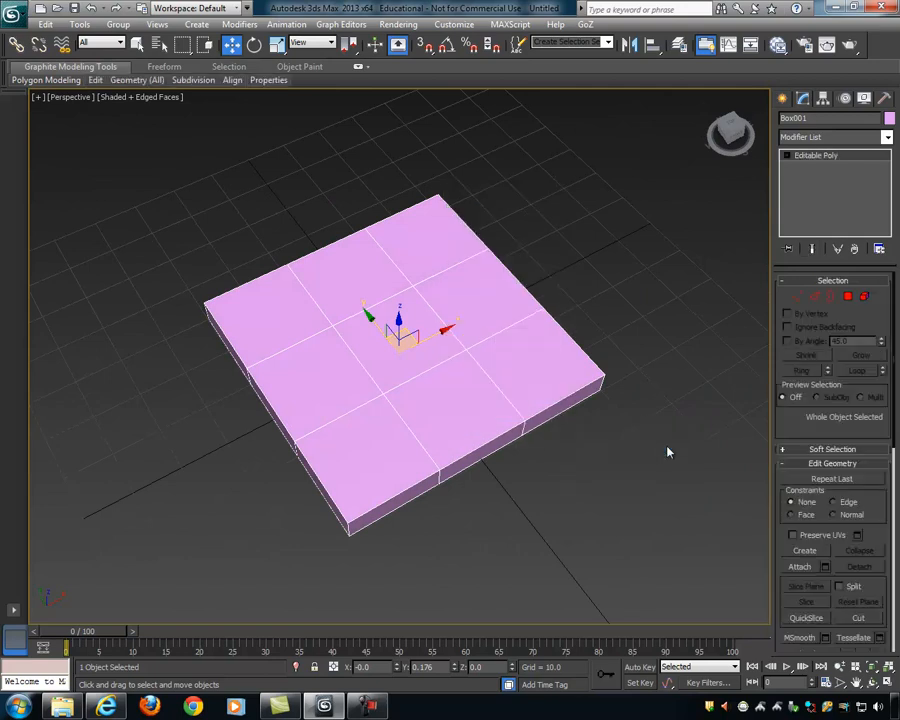
alt+middle_drag(506, 364, 494, 343)
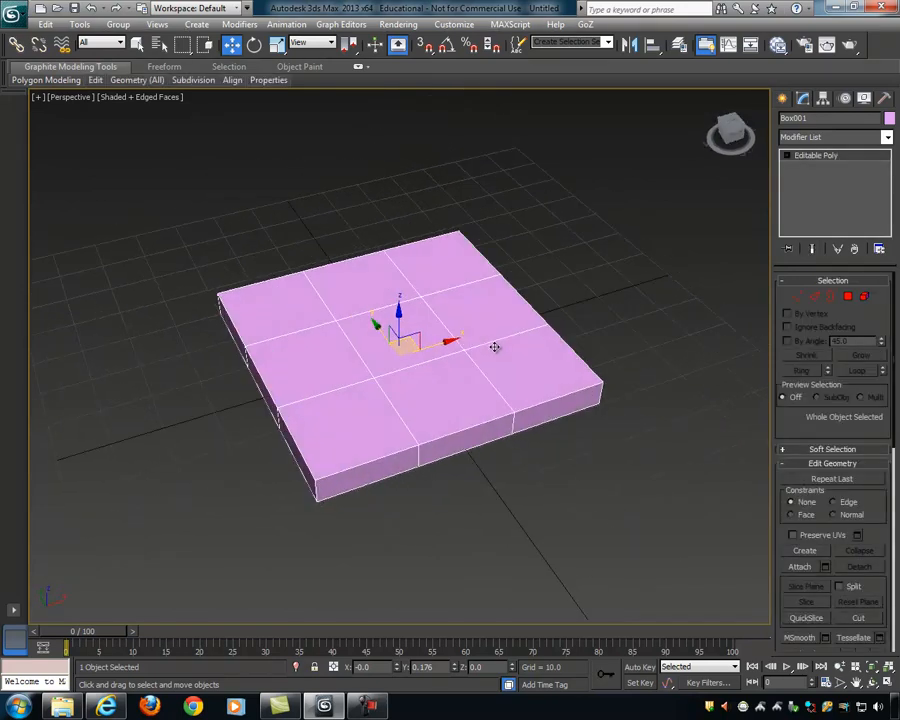
Step: Convert the box to an Editable Mesh and look through its editing parameters
right_click(434, 285)
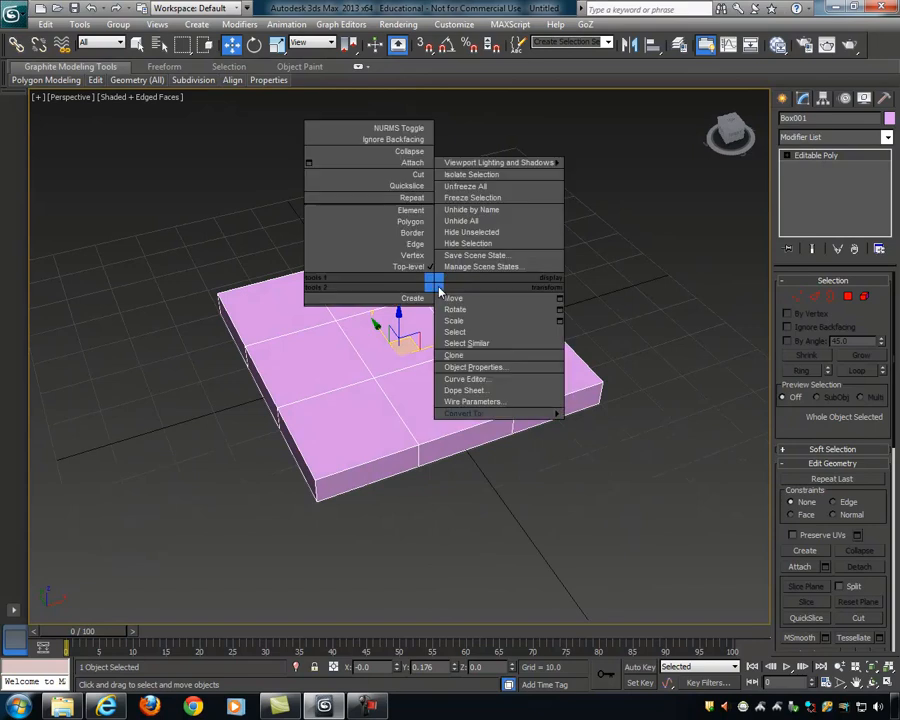
mouse_move(460, 414)
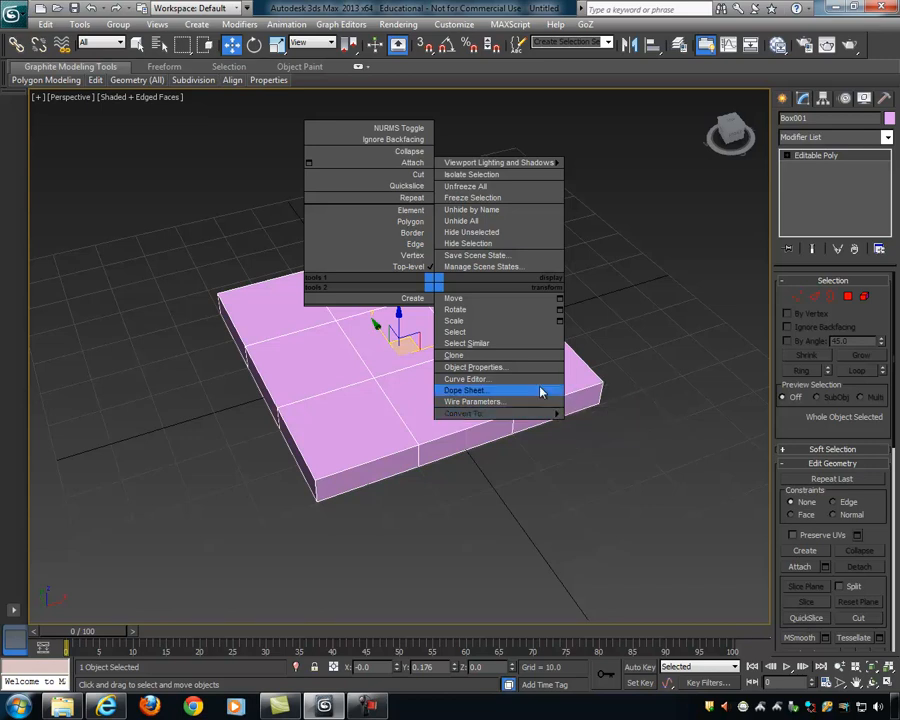
mouse_move(554, 414)
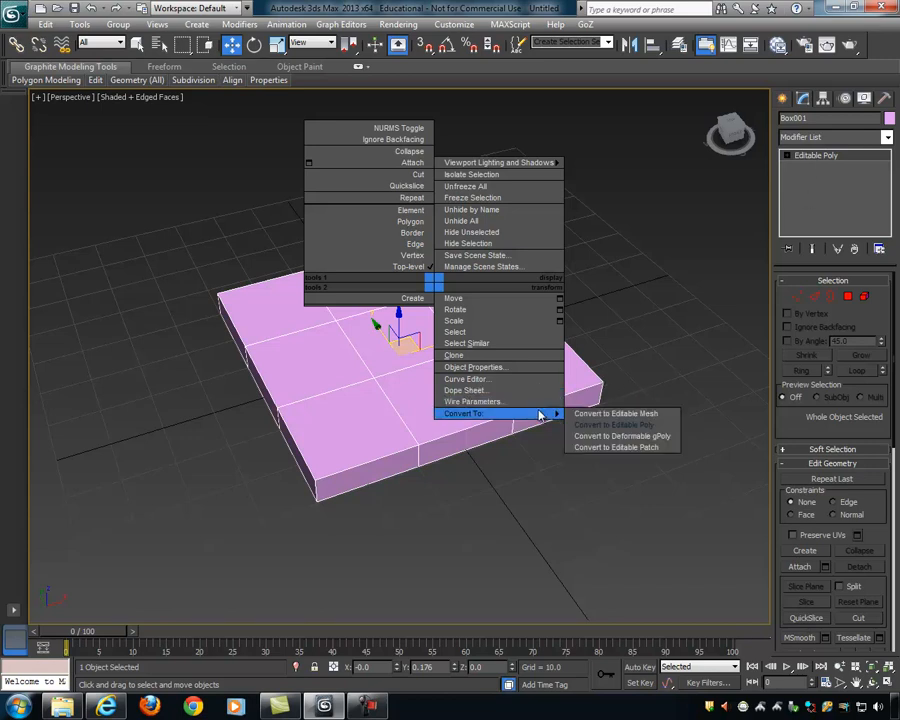
click(650, 414)
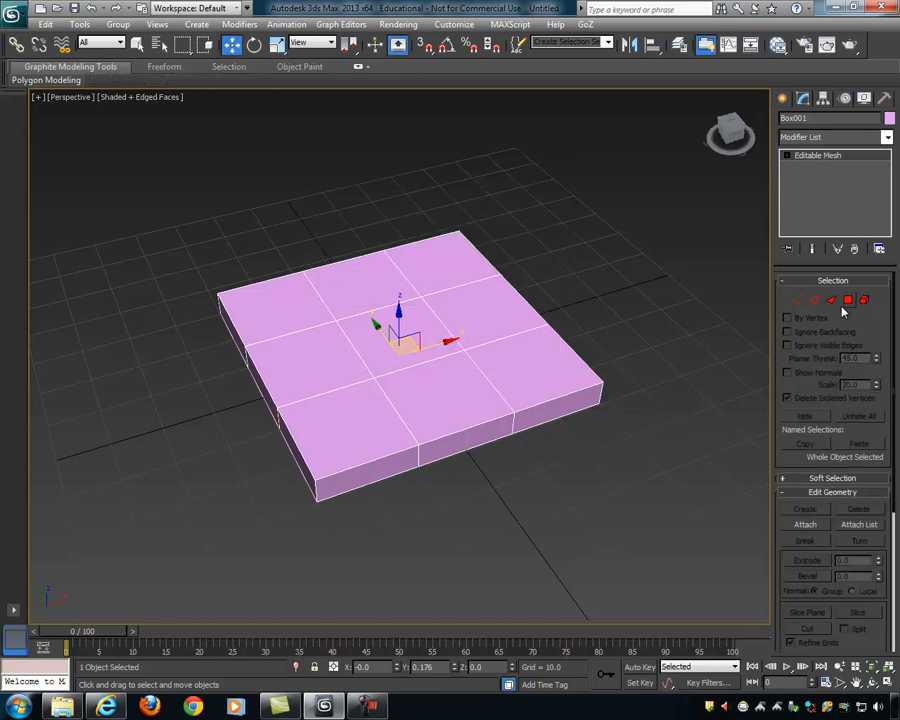
drag(866, 376, 862, 519)
Step: Convert the box back to an Editable Poly and expand its list of sub-object levels
right_click(456, 292)
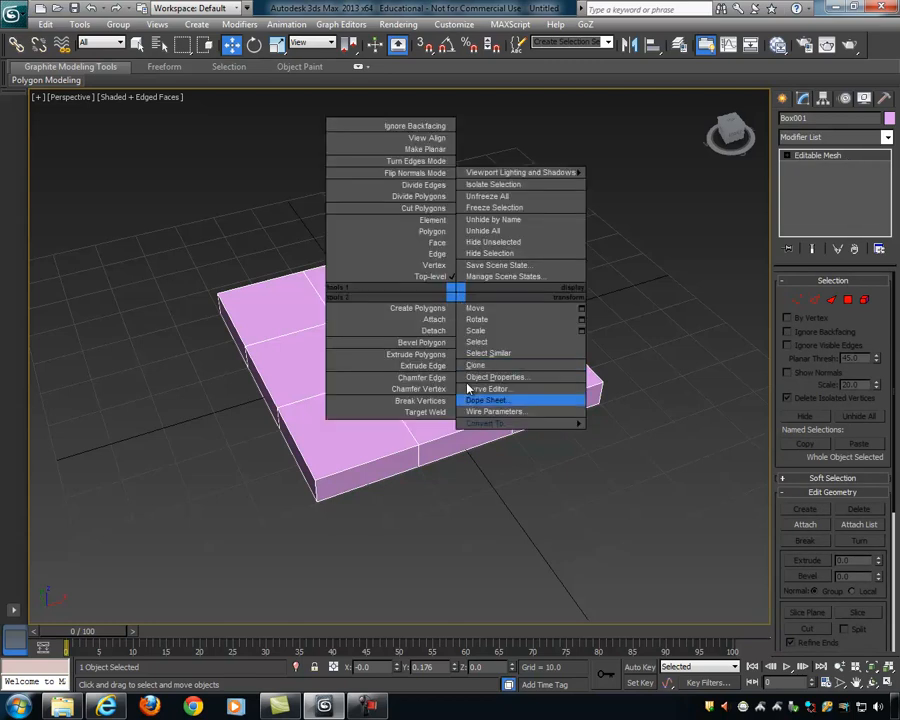
mouse_move(484, 428)
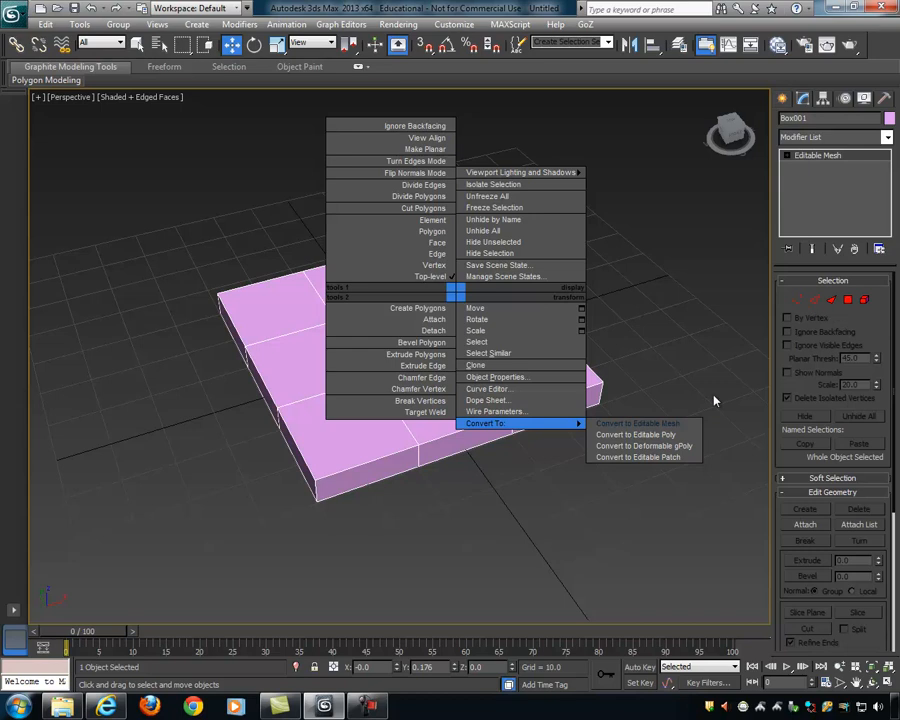
click(636, 434)
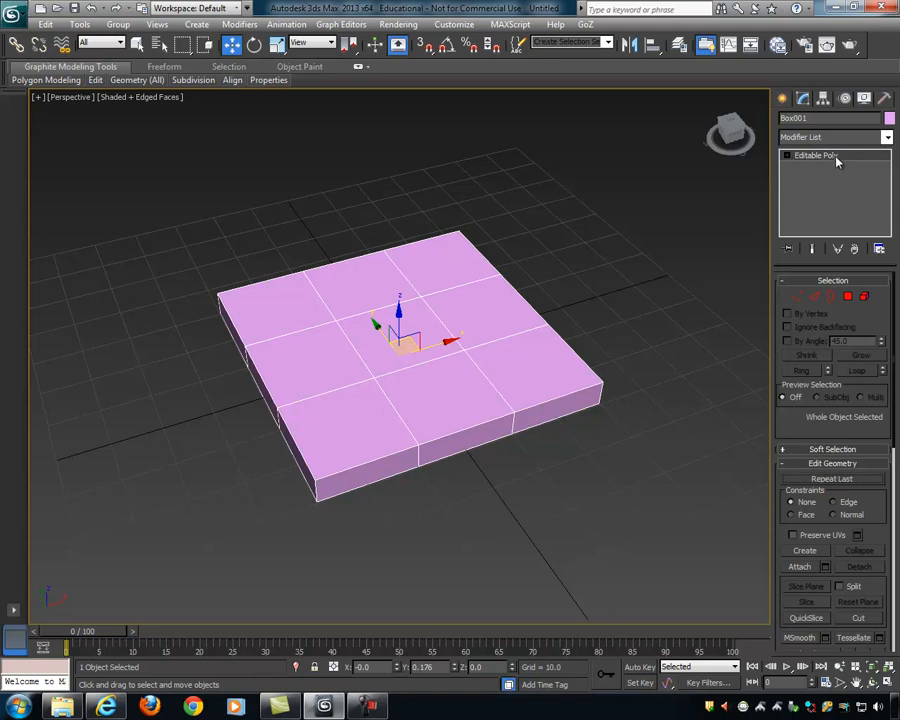
click(787, 156)
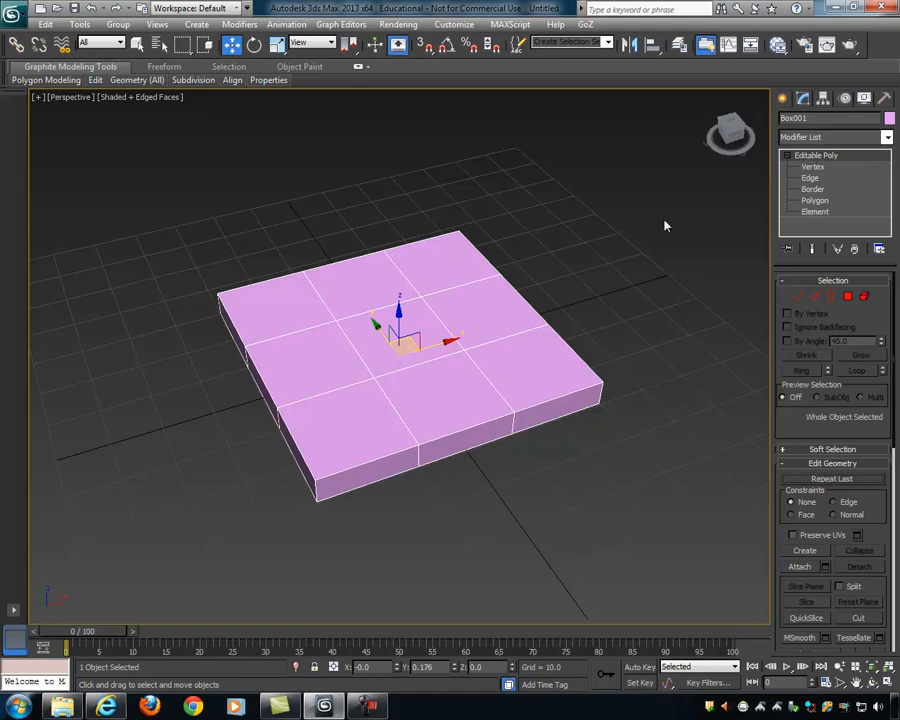
alt+middle_drag(590, 276, 570, 285)
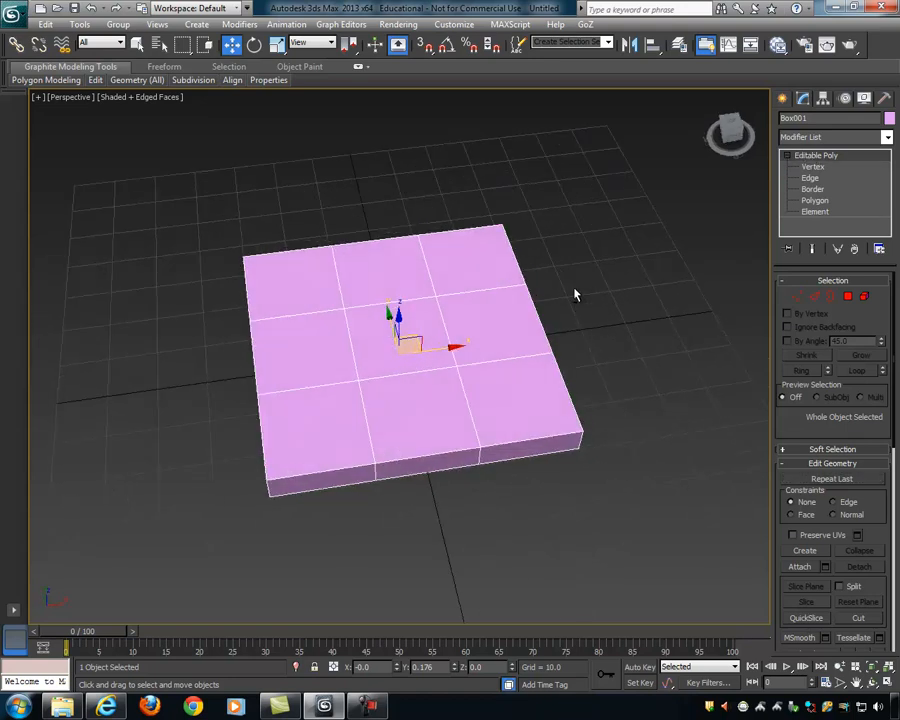
Step: At Vertex level in the Top view, scale the two middle rows of vertices apart along Y to about 206%
click(797, 296)
alt+middle_drag(677, 311, 635, 352)
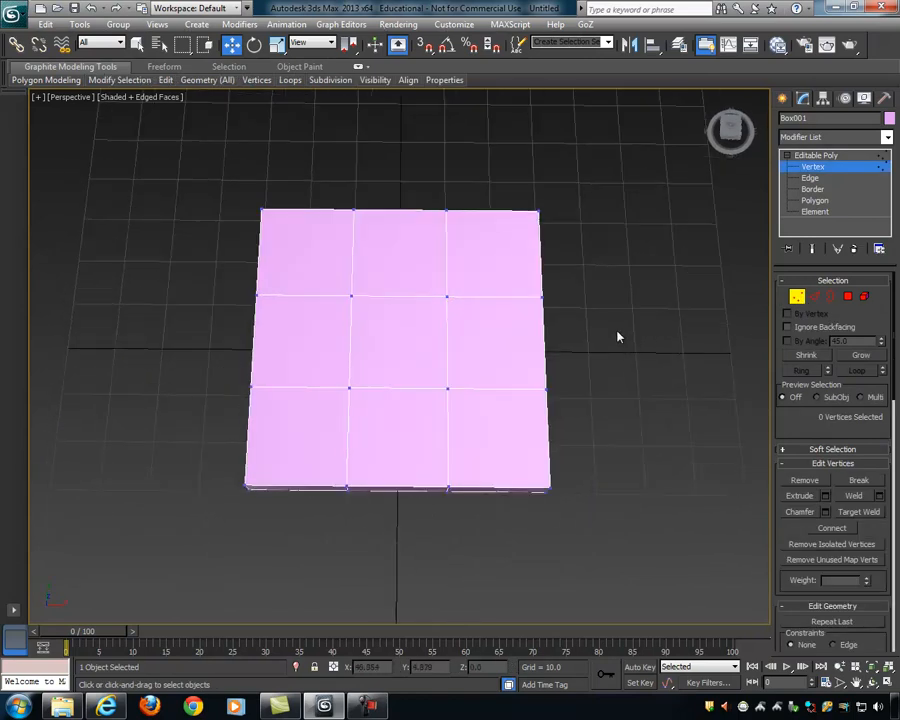
alt+middle_drag(420, 303, 447, 272)
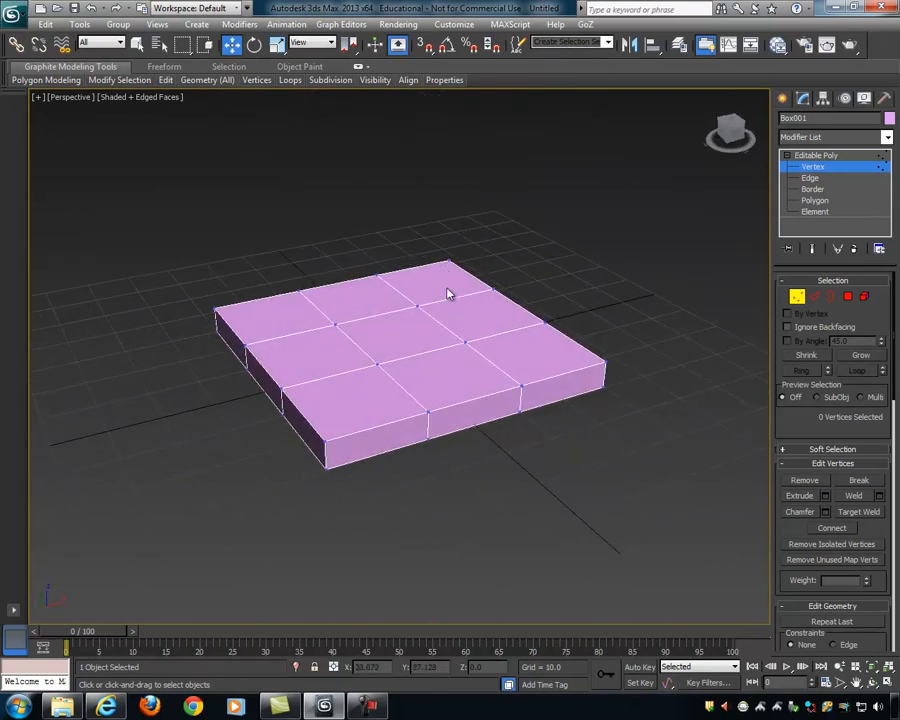
alt+middle_drag(391, 309, 432, 311)
key(alt+w)
click(275, 262)
scroll(275, 262, up, 5)
mouse_move(151, 194)
middle_down()
mouse_move(195, 197)
mouse_move(159, 209)
middle_up()
drag(102, 175, 318, 268)
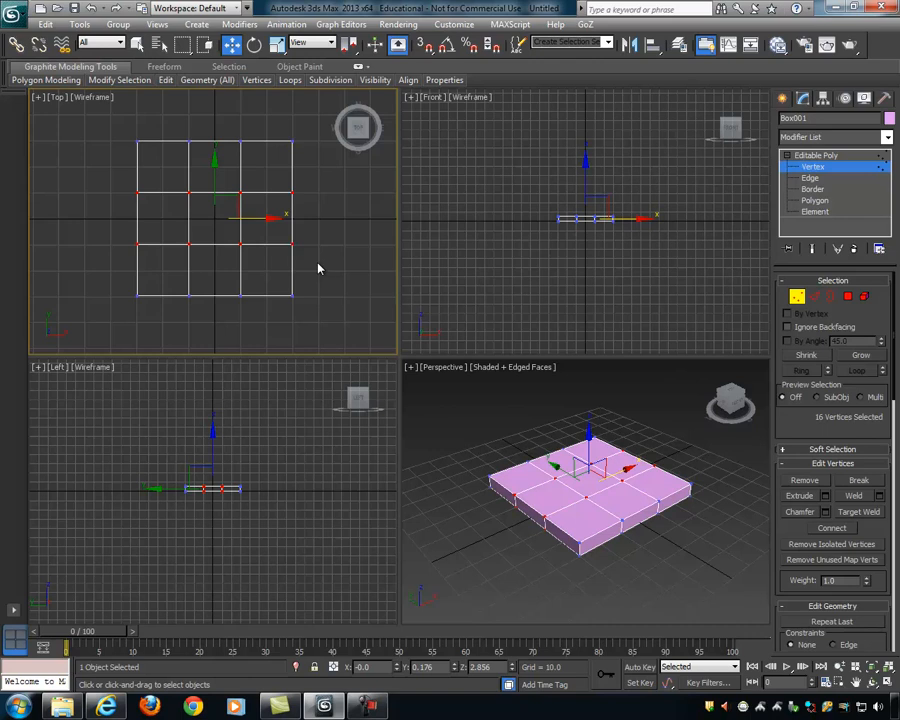
key(r)
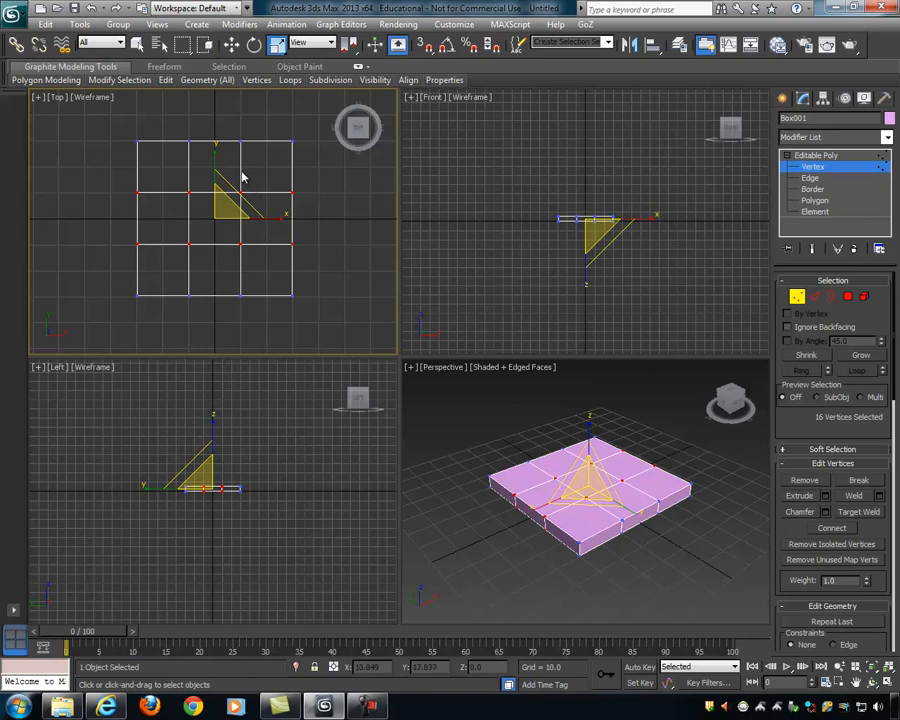
drag(215, 153, 227, 98)
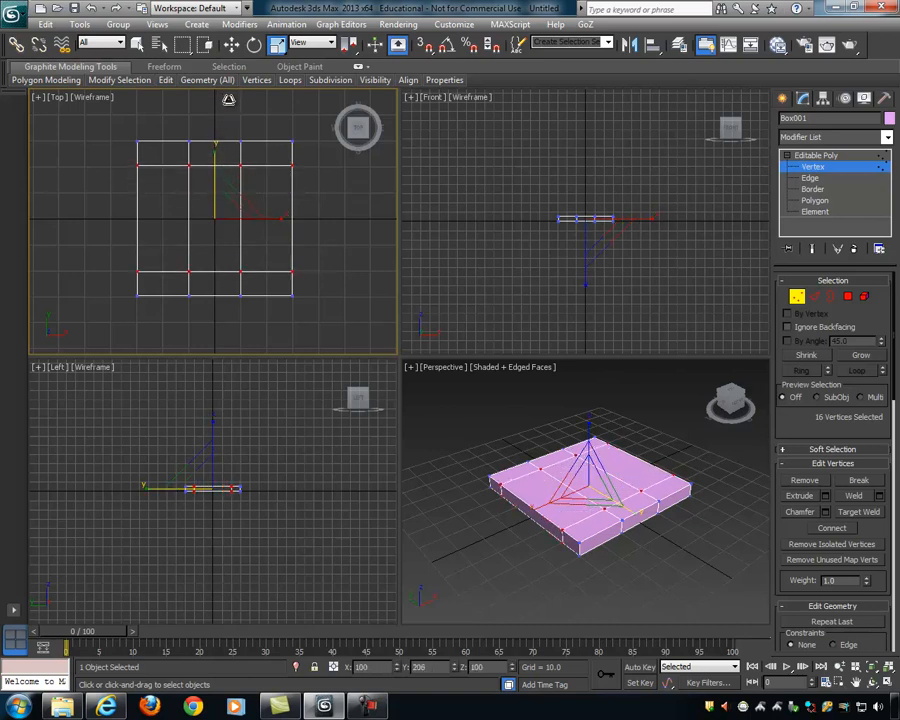
Step: Scale the two middle columns of vertices apart along X to form a border as narrow as the one along Y, leaving no vertices selected
click(258, 182)
drag(175, 113, 257, 315)
drag(282, 218, 336, 218)
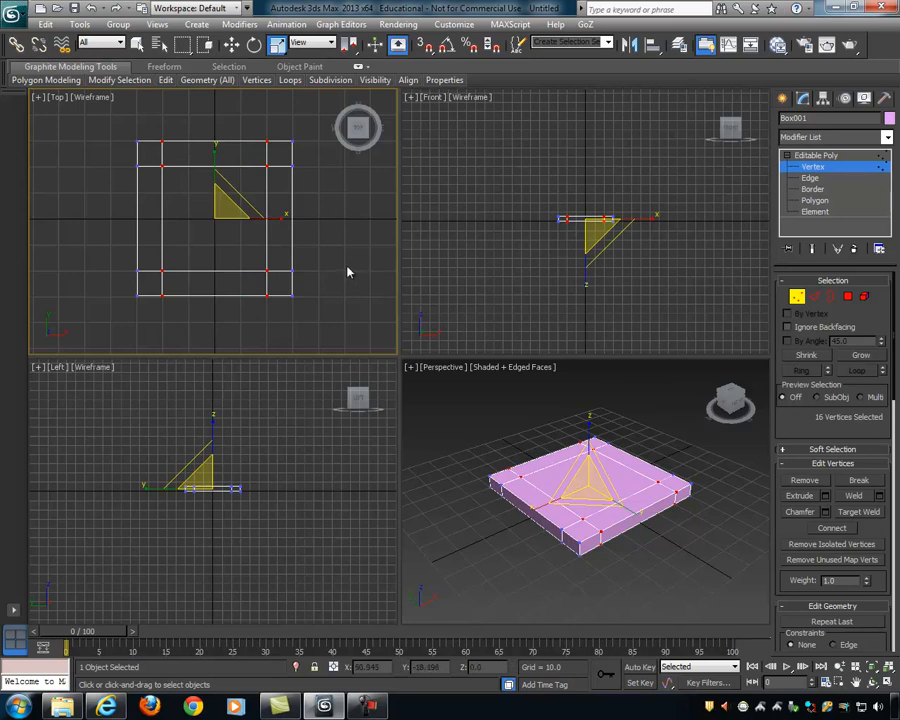
click(347, 271)
mouse_move(592, 505)
alt+middle_down()
mouse_move(621, 498)
mouse_move(593, 498)
alt+middle_up()
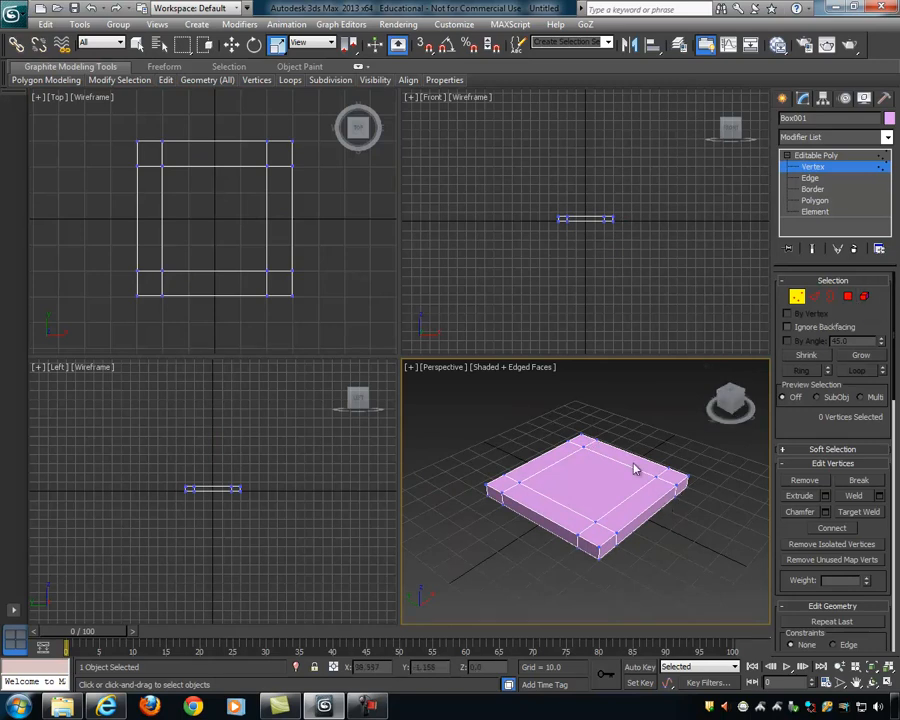
Step: At Polygon level, select the four small corner polygons on the box's upper face
click(849, 300)
click(584, 445)
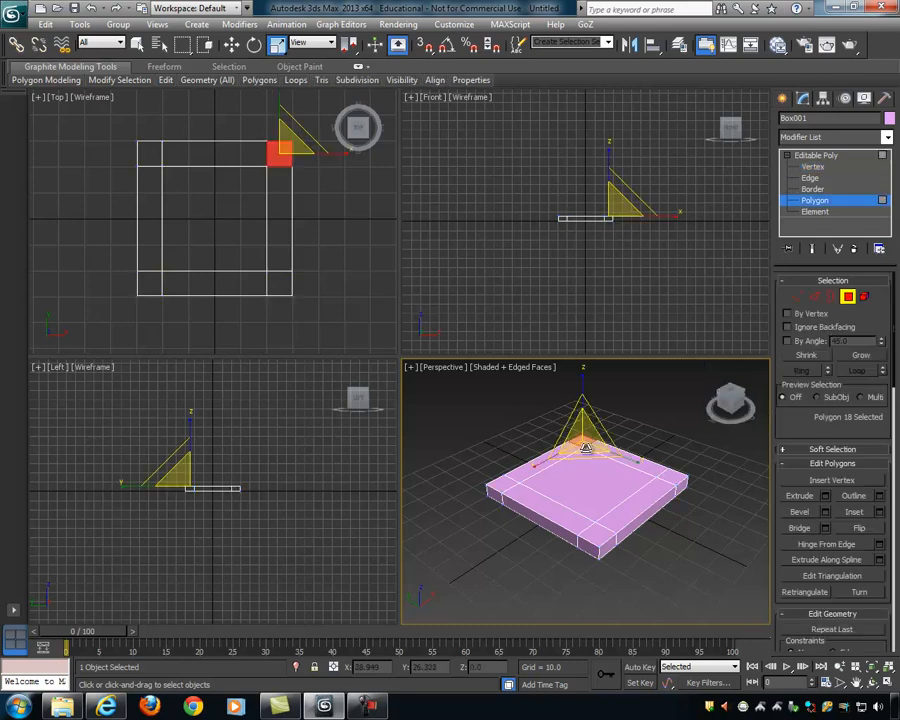
ctrl+click(500, 484)
ctrl+click(596, 538)
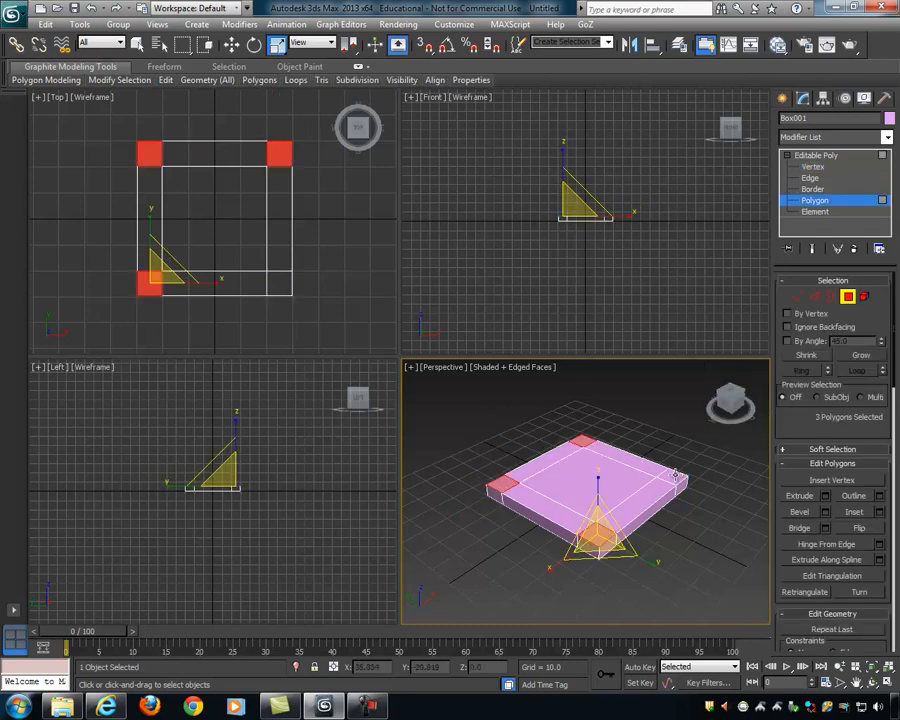
ctrl+click(654, 468)
click(509, 484)
click(590, 446)
click(606, 540)
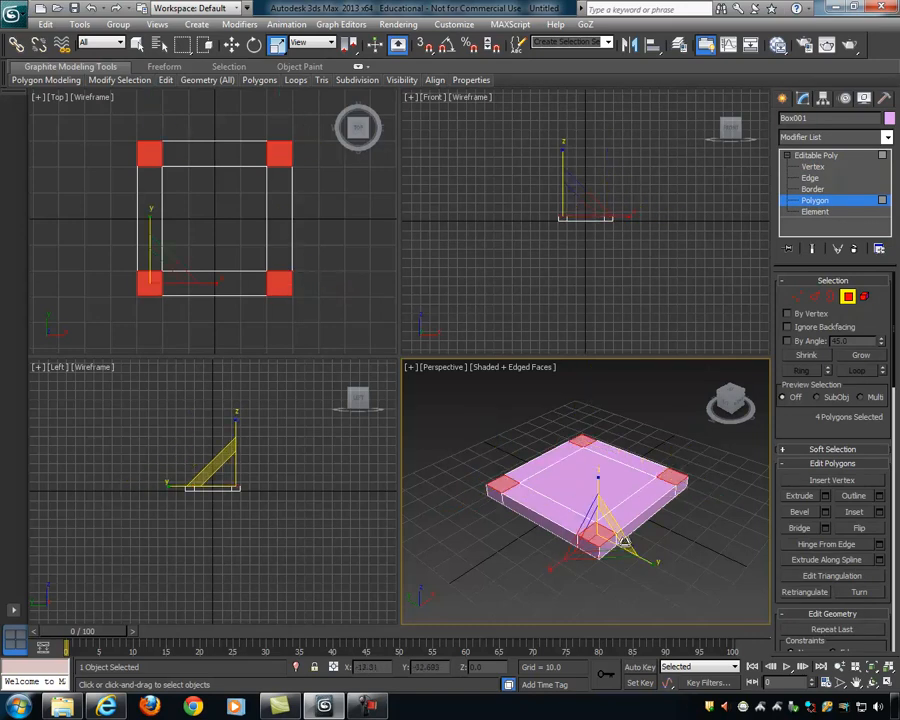
click(500, 484)
click(582, 442)
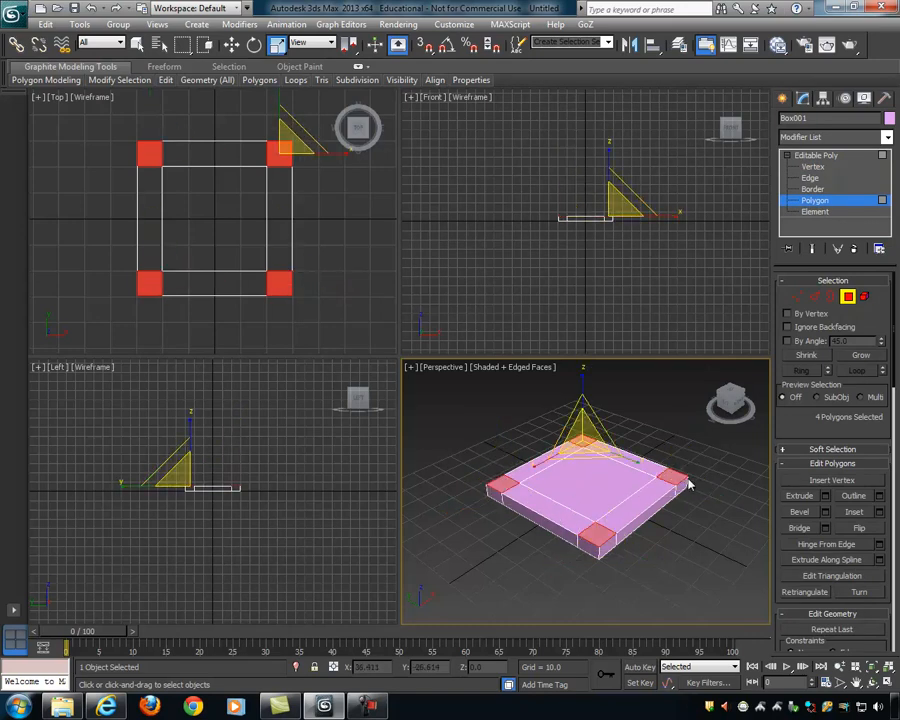
click(685, 477)
click(596, 538)
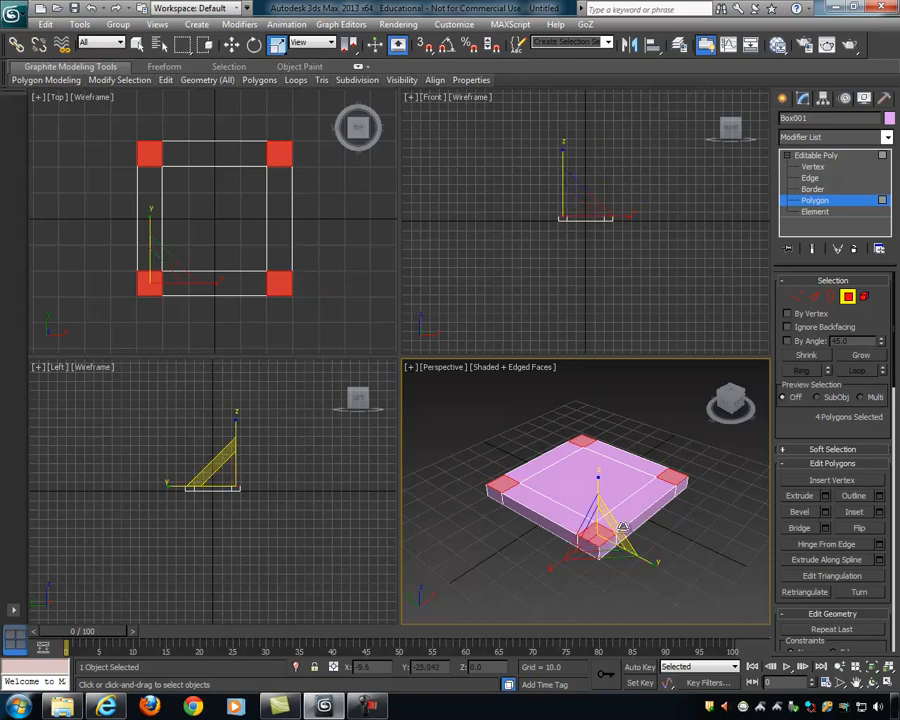
Step: Select the four small corner polygons on the box's underside and enlarge the Perspective view to fill the viewport area
click(640, 452)
alt+middle_drag(657, 488, 617, 406)
click(589, 397)
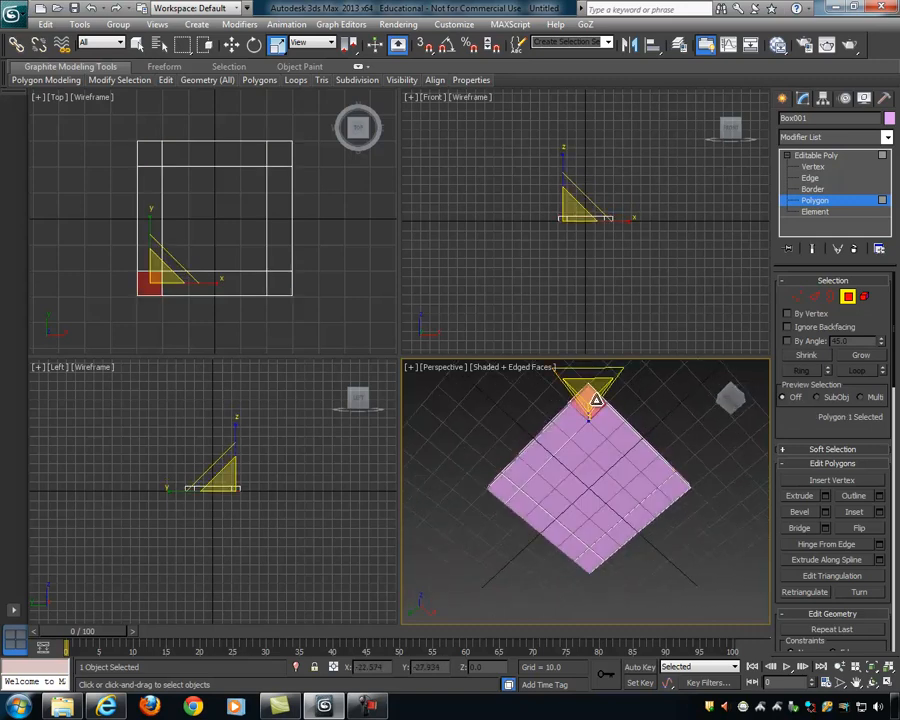
ctrl+click(510, 491)
ctrl+click(590, 556)
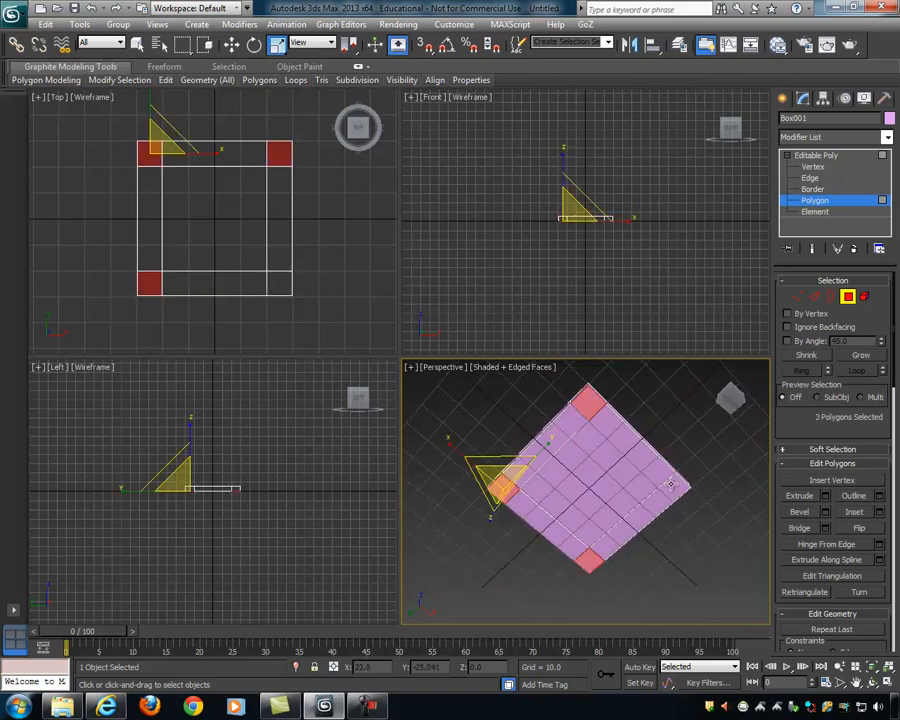
ctrl+click(675, 487)
alt+middle_drag(680, 434, 660, 478)
key(alt+w)
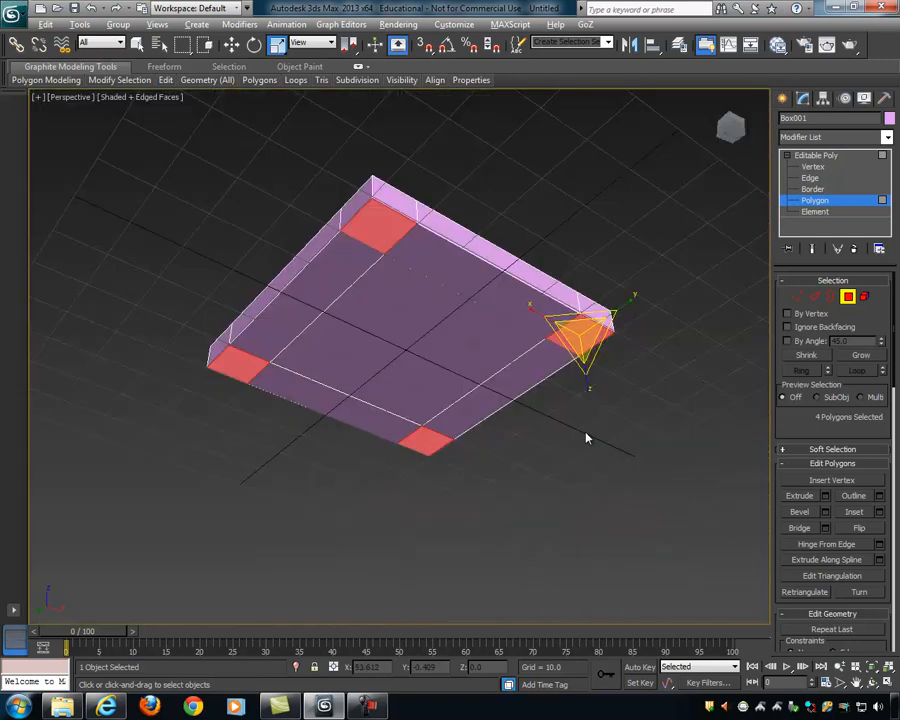
alt+middle_drag(617, 444, 558, 306)
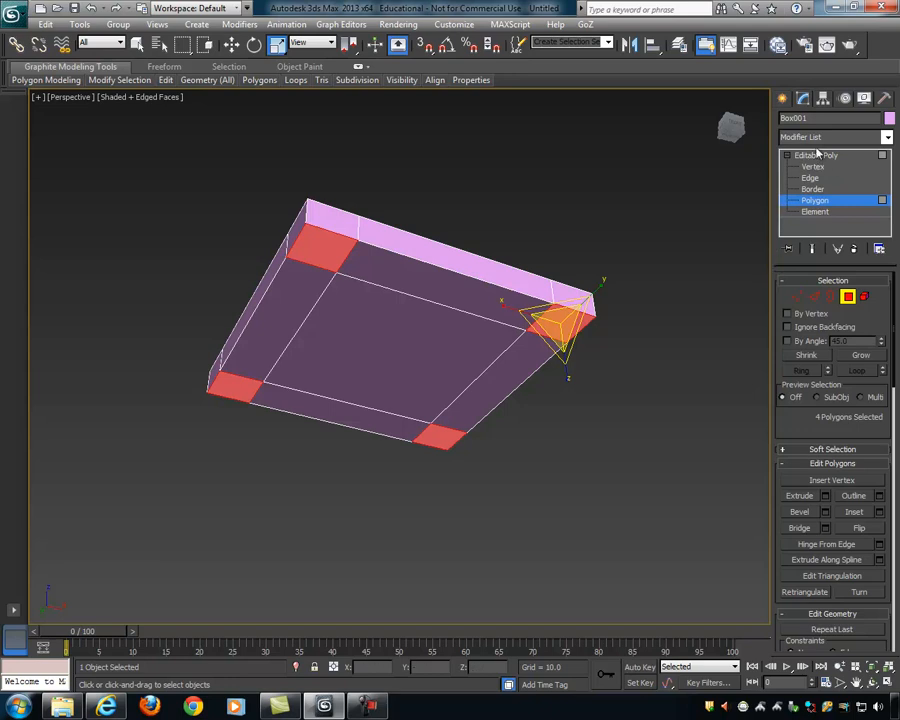
Step: Look through the polygon editing rollouts and widen the command panel to three columns so they all show at once
drag(875, 318, 875, 386)
scroll(866, 316, down, 4)
scroll(868, 323, down, 12)
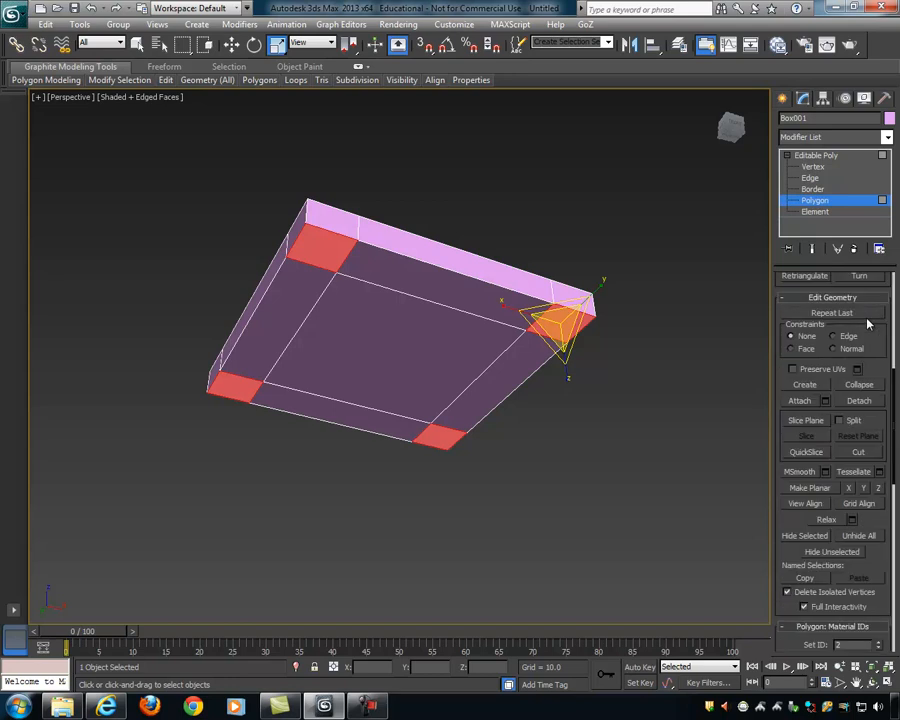
scroll(867, 340, up, 11)
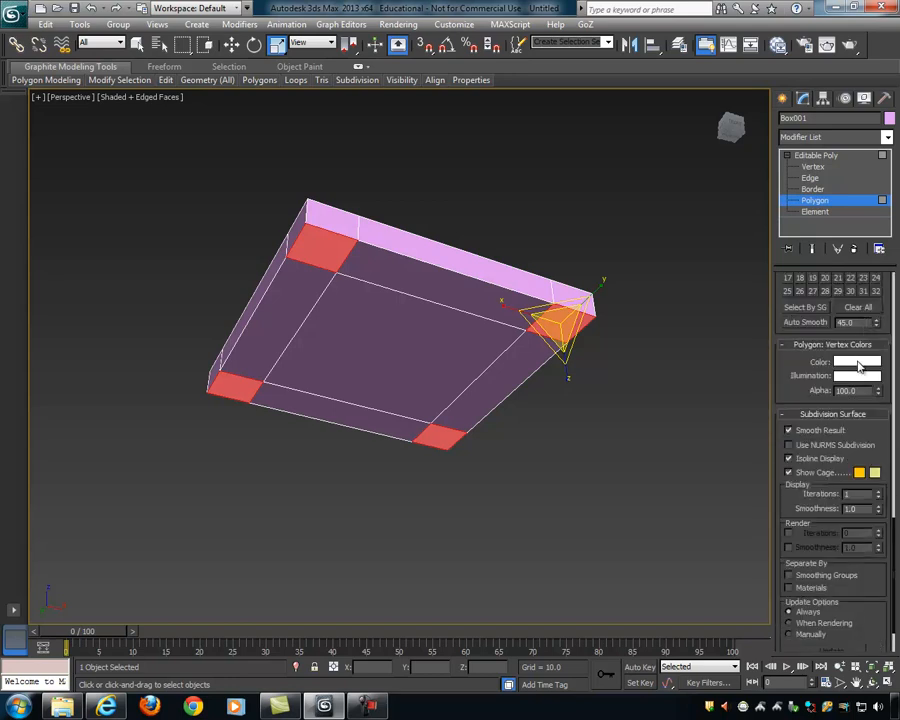
scroll(870, 370, up, 8)
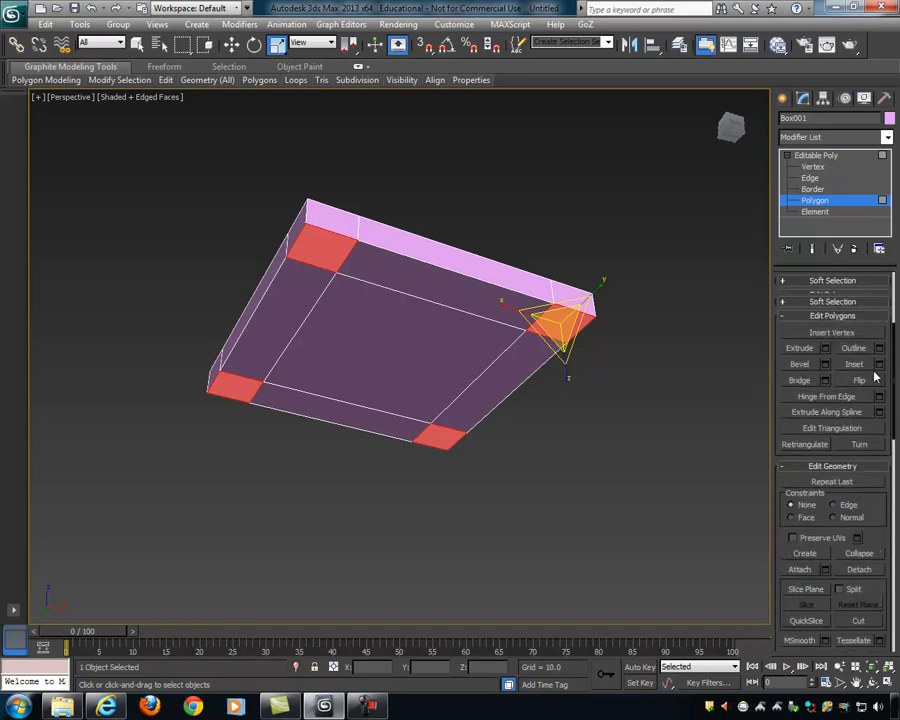
scroll(874, 385, down, 5)
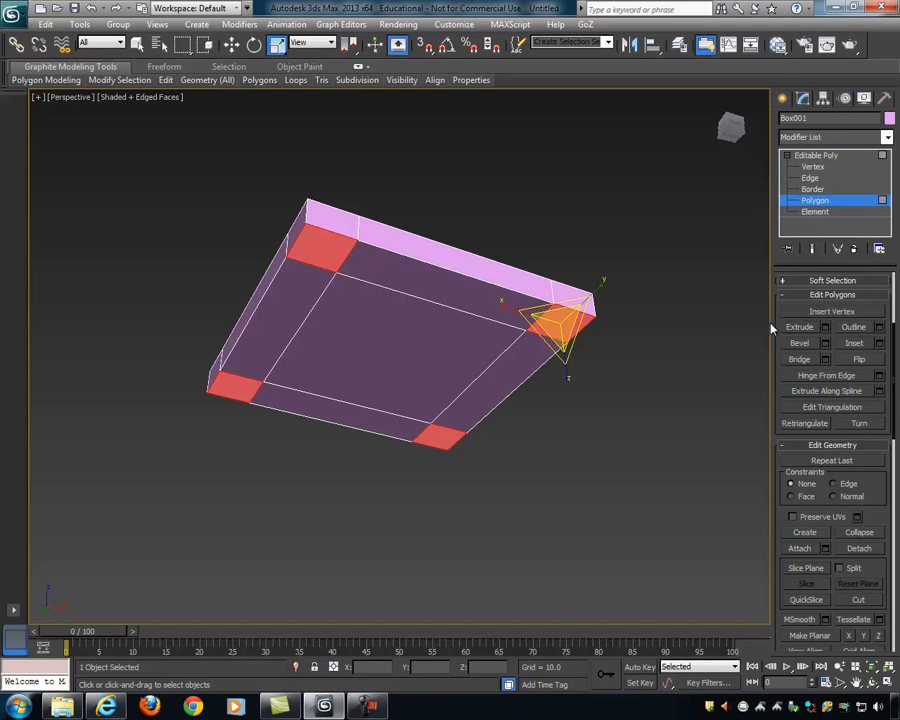
drag(770, 323, 512, 323)
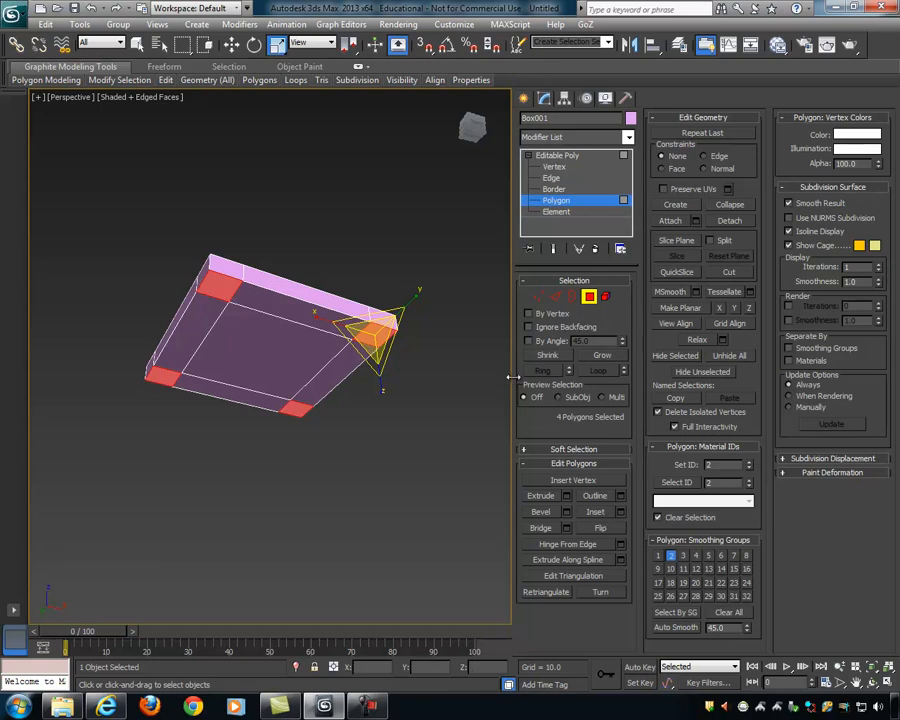
drag(512, 377, 823, 373)
scroll(857, 452, down, 15)
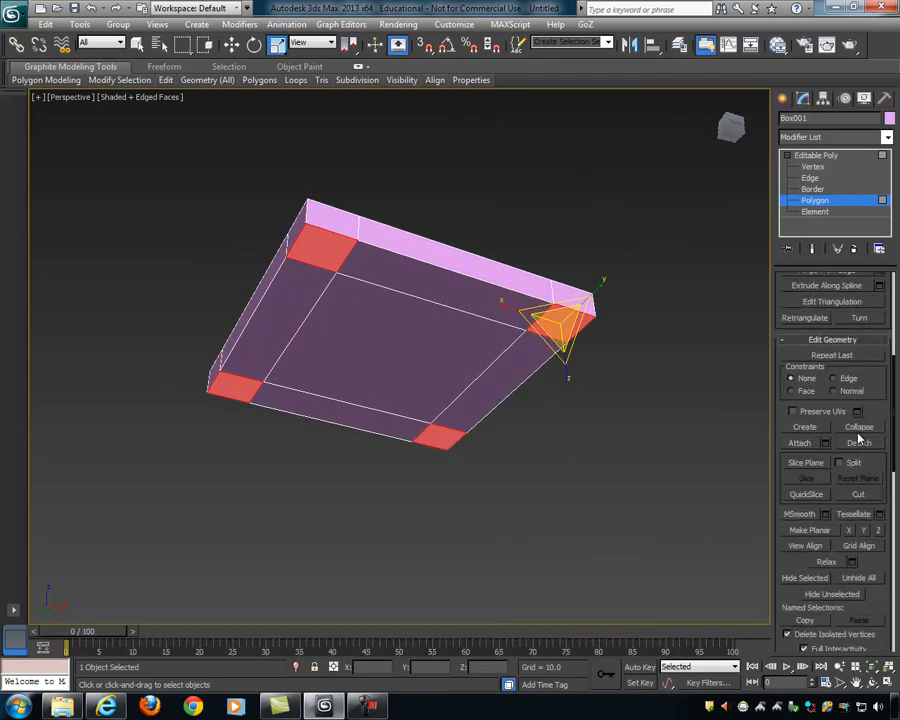
scroll(858, 432, up, 15)
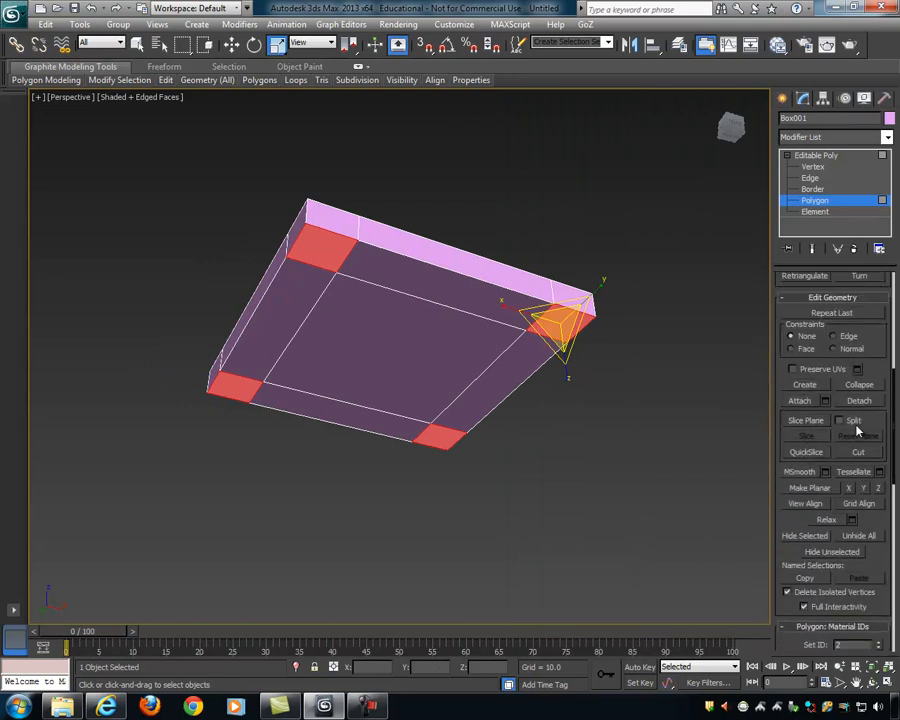
drag(770, 318, 533, 342)
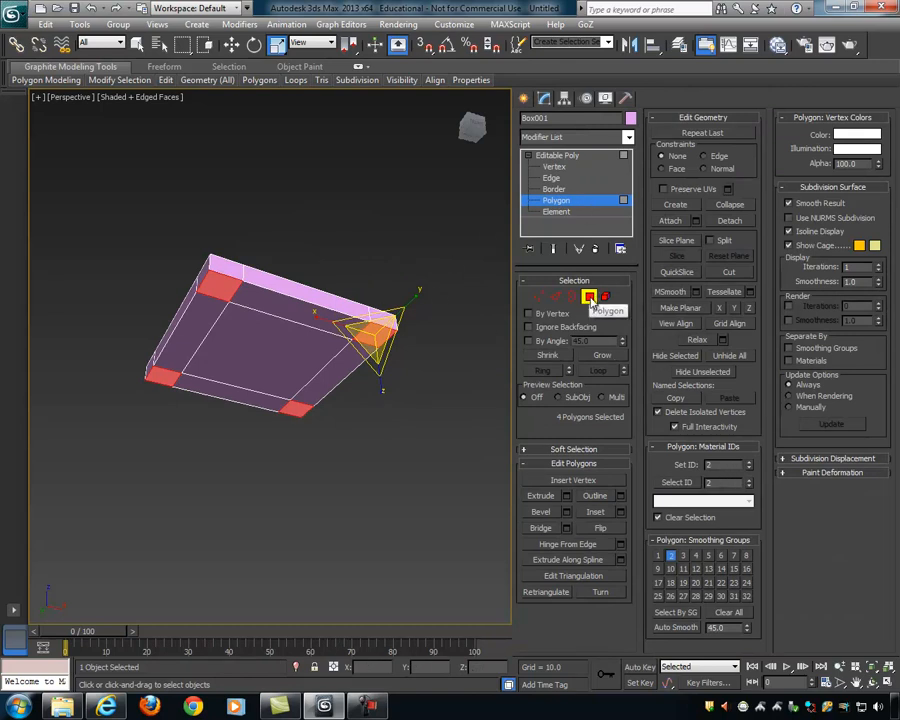
click(232, 287)
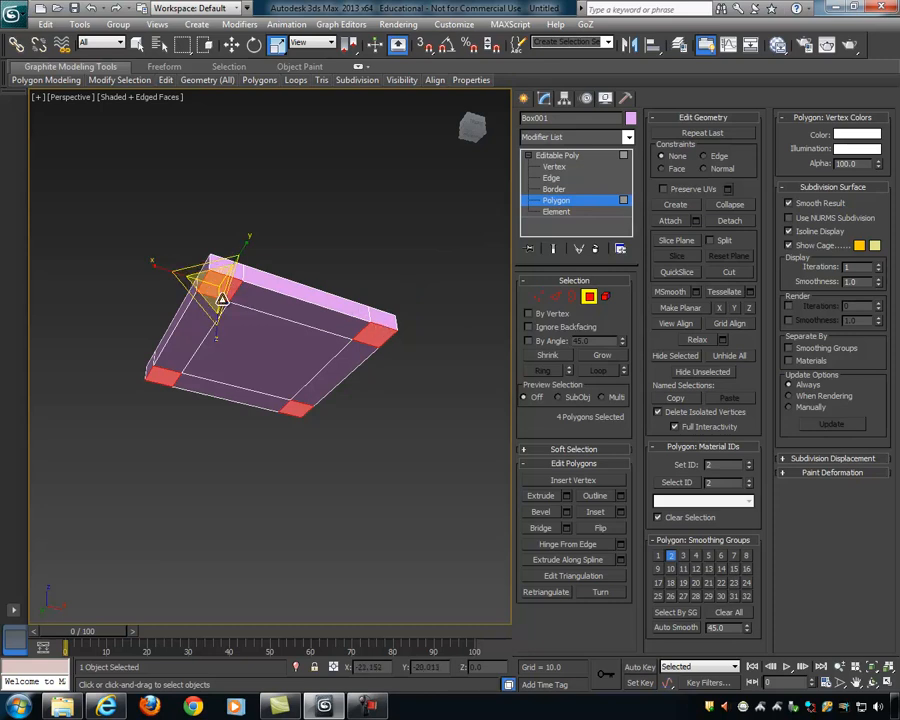
click(296, 407)
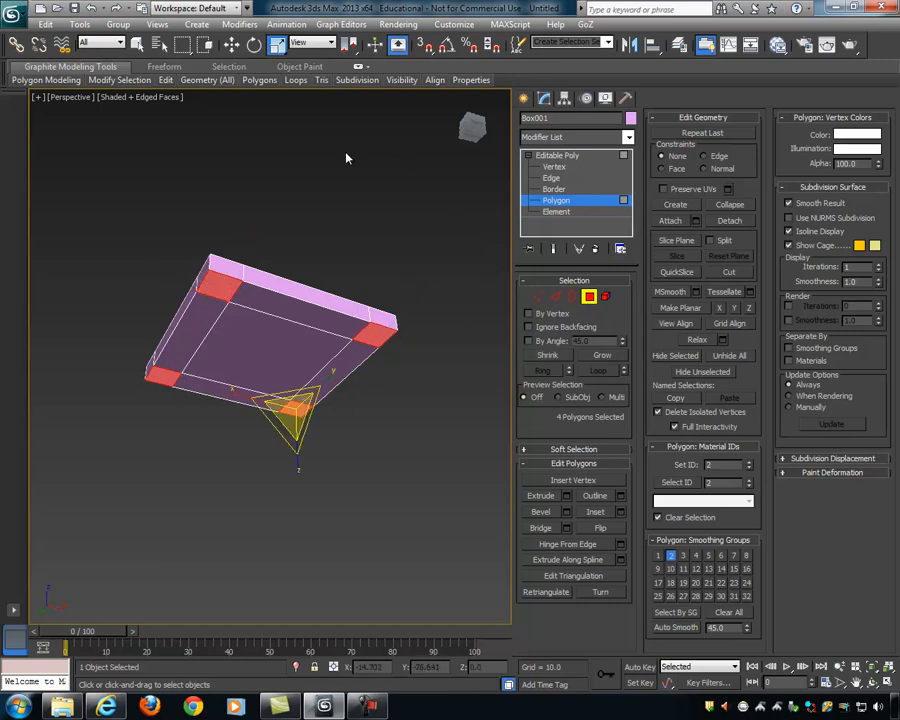
click(222, 278)
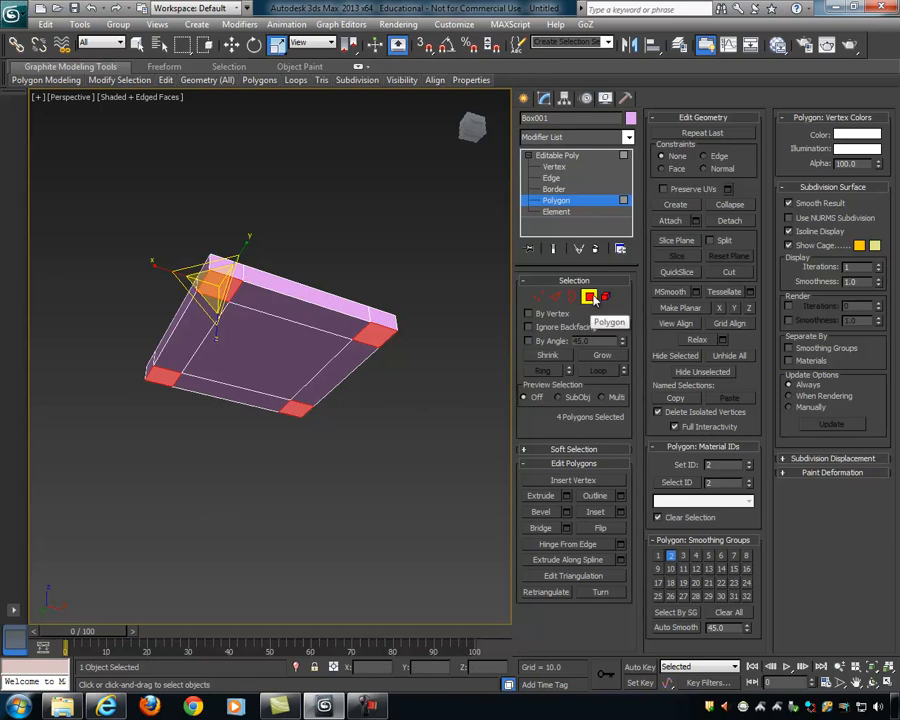
click(384, 344)
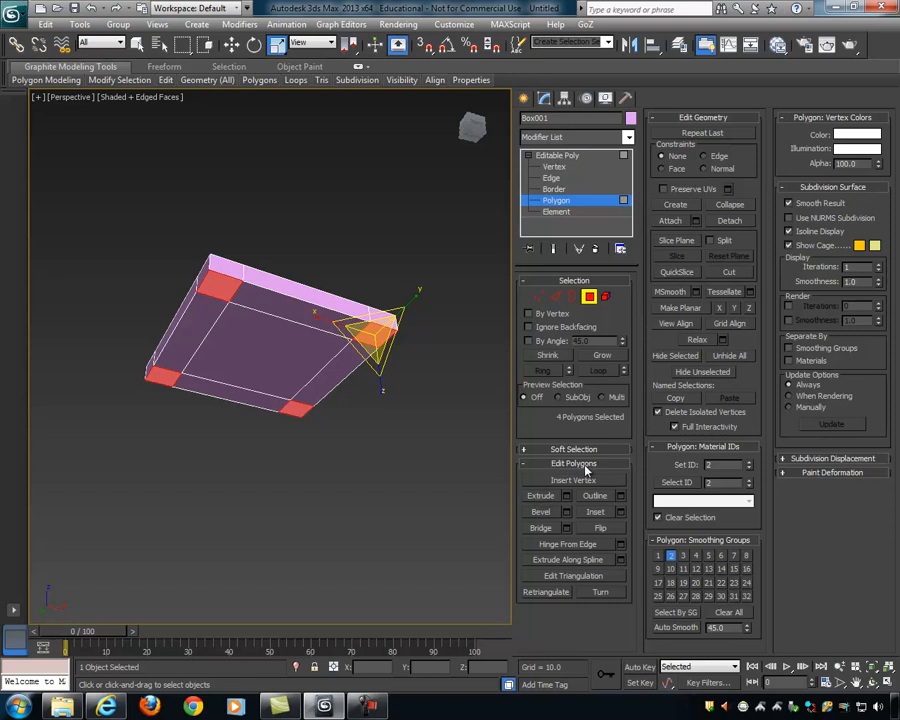
Step: Extrude the four selected underside corner polygons downward together into long legs
click(540, 496)
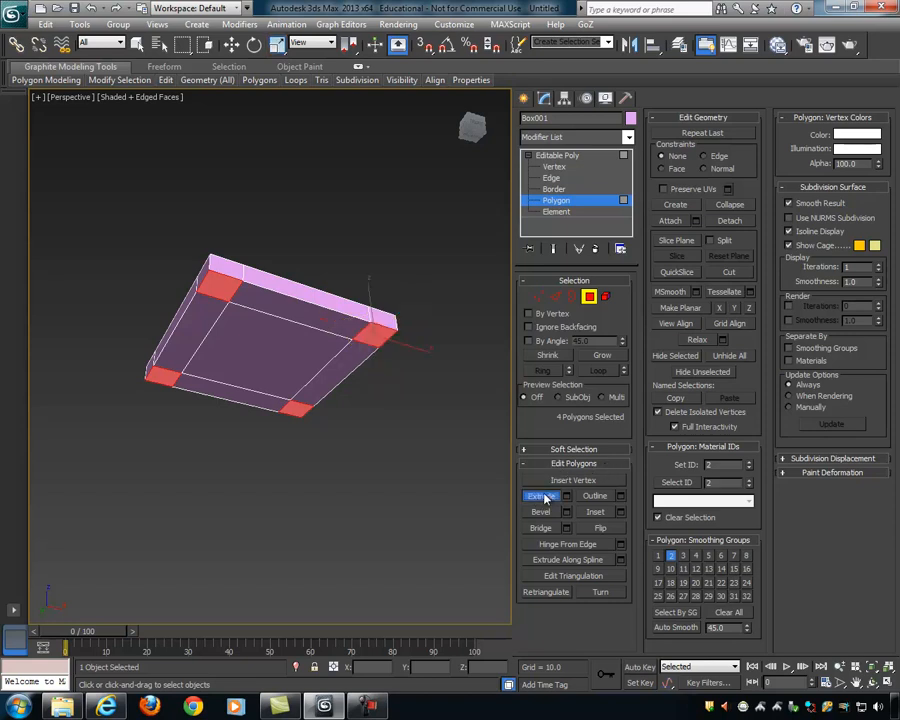
click(376, 336)
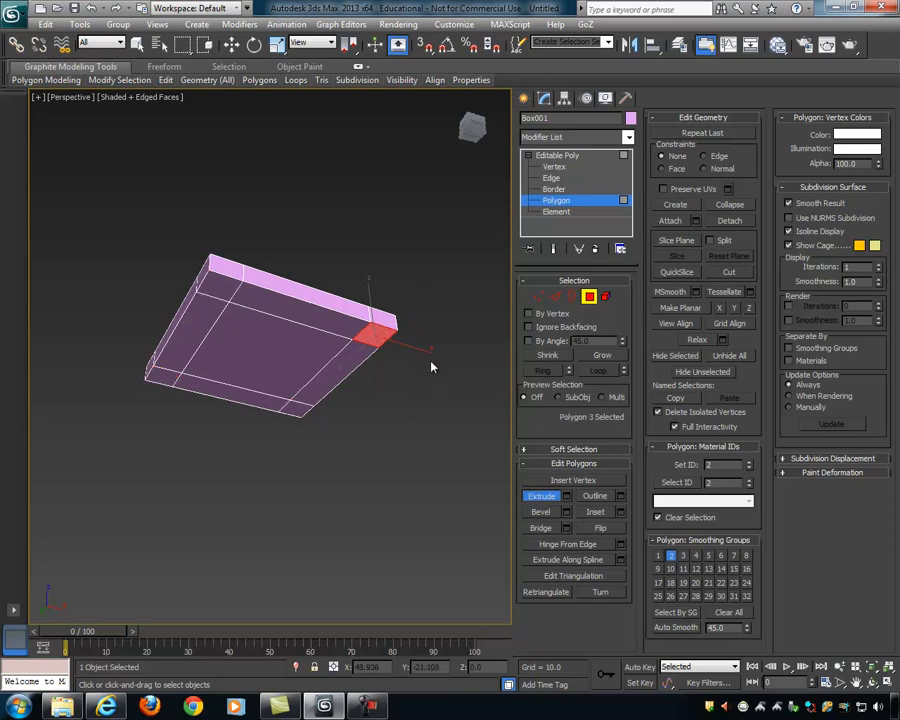
key(ctrl+z)
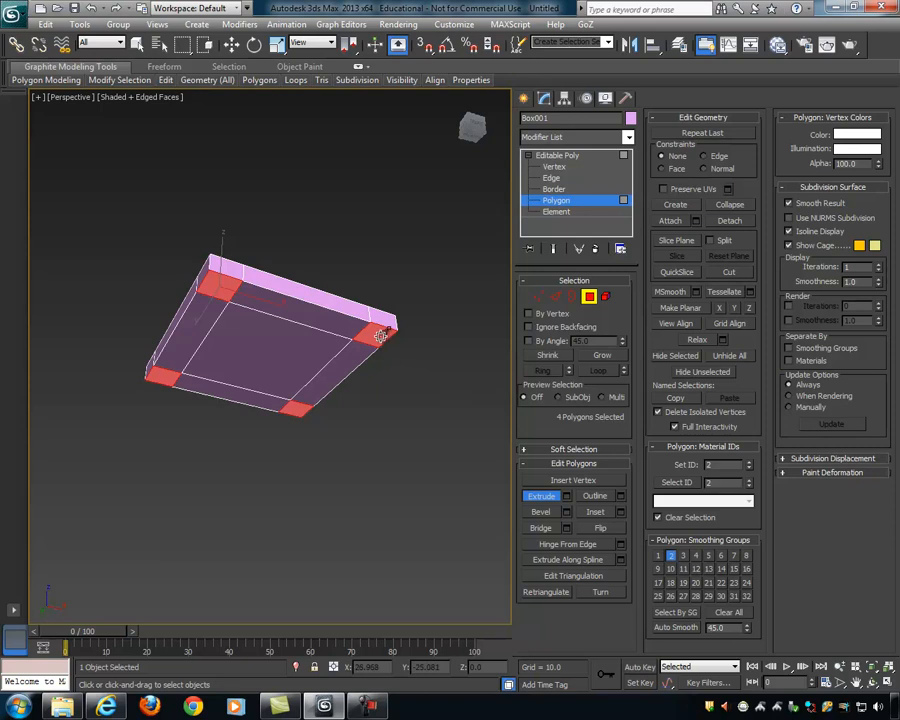
drag(381, 336, 410, 180)
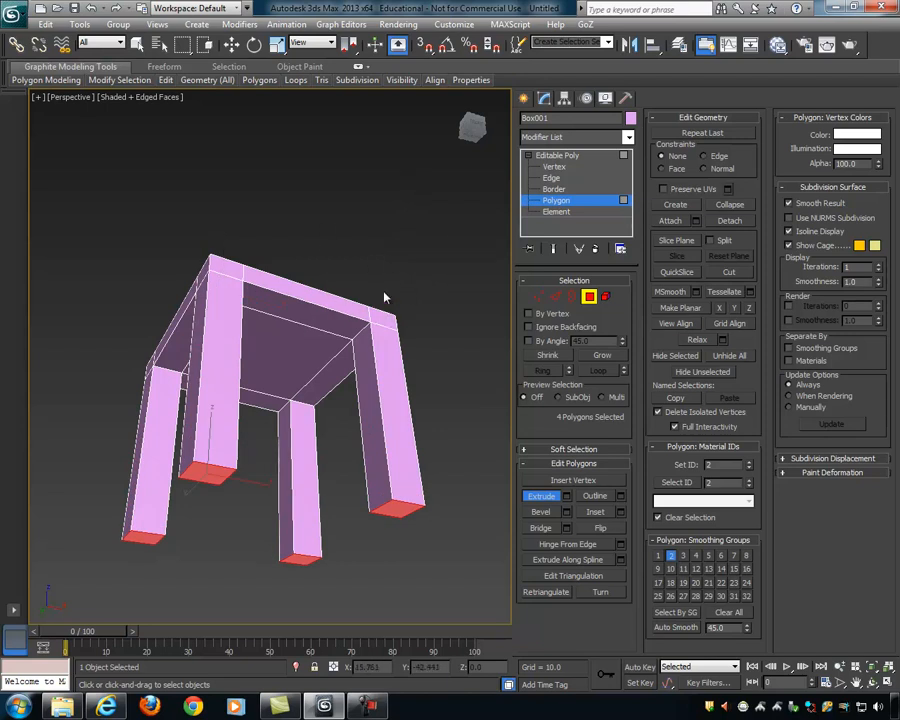
Step: Extrude two adjacent corner polygons of the seat's upper face upward in three segments to form chair-back posts
alt+middle_drag(352, 256, 364, 353)
scroll(312, 330, up, 3)
scroll(330, 349, down, 4)
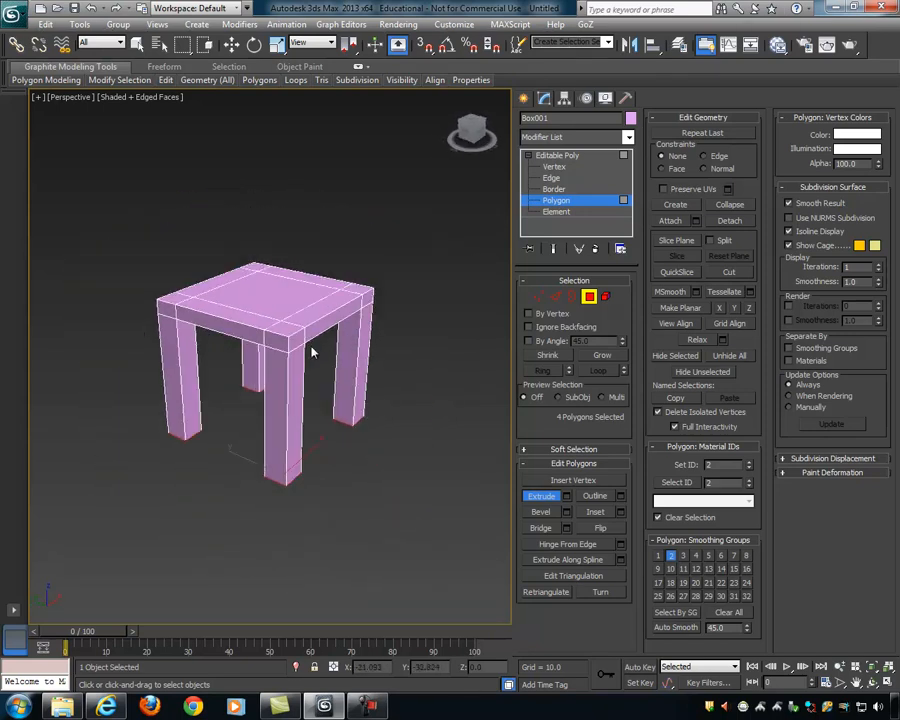
scroll(289, 342, up, 2)
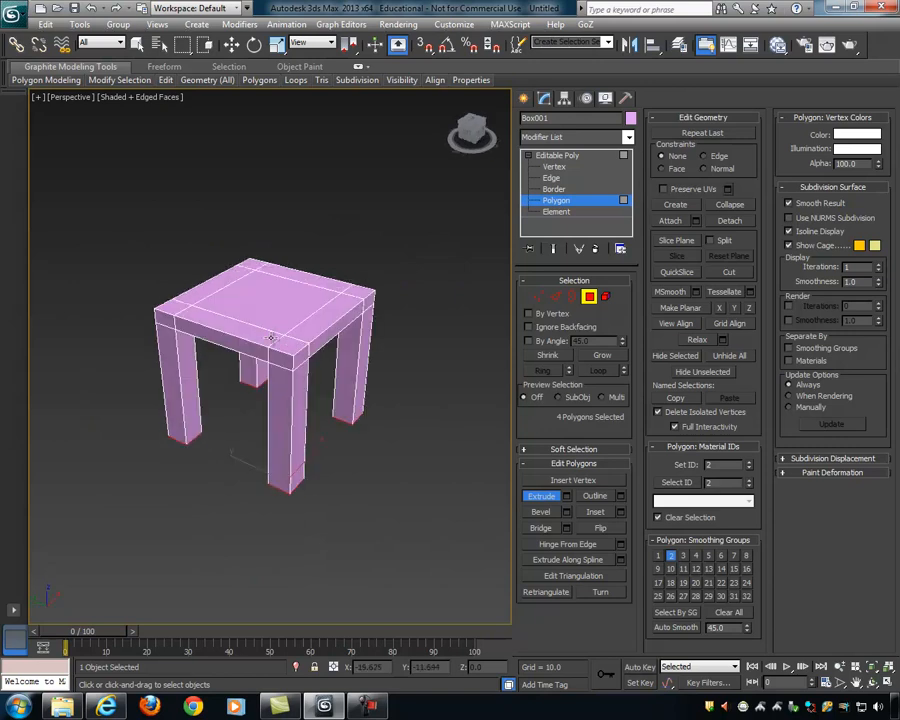
click(172, 306)
ctrl+click(253, 265)
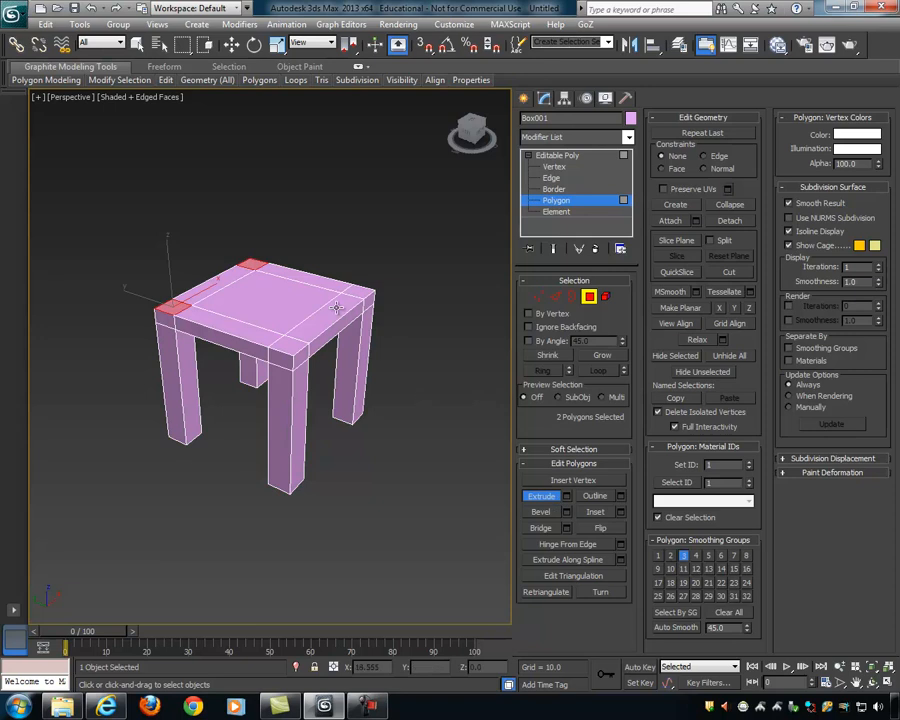
drag(182, 186, 255, 130)
Step: Extrude the facing inner polygons of the two posts' middle segments towards each other to form a backrest crossbar
click(238, 188)
alt+middle_drag(300, 248, 340, 218)
ctrl+click(146, 185)
drag(238, 178, 351, 121)
alt+middle_drag(351, 121, 345, 270)
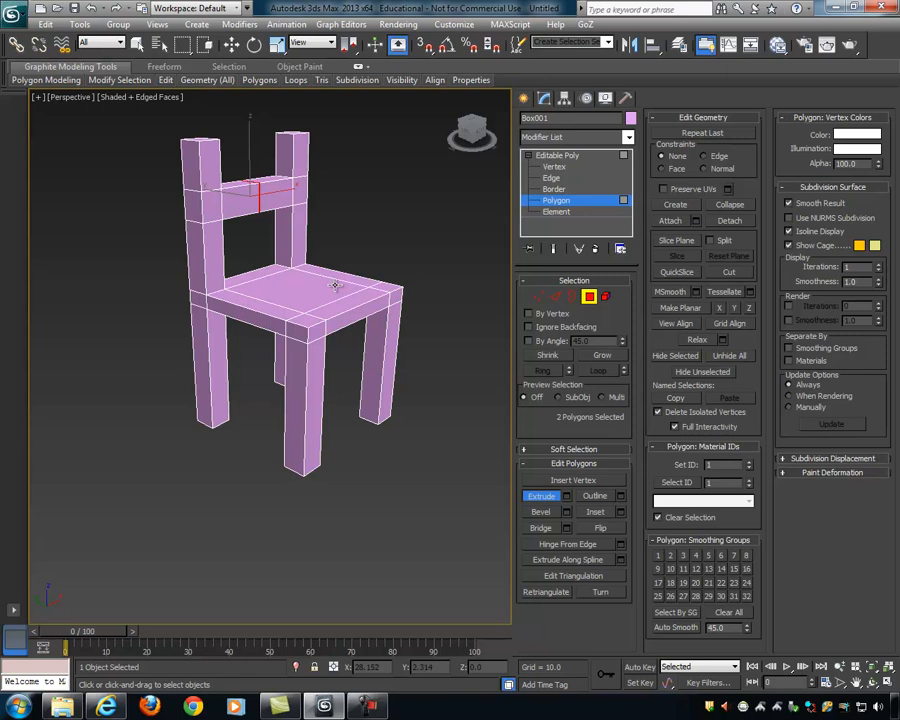
Step: Undo the crossbar, back post and leg extrusions, back to the flat box with its underside corner polygons selected
key(ctrl+z)
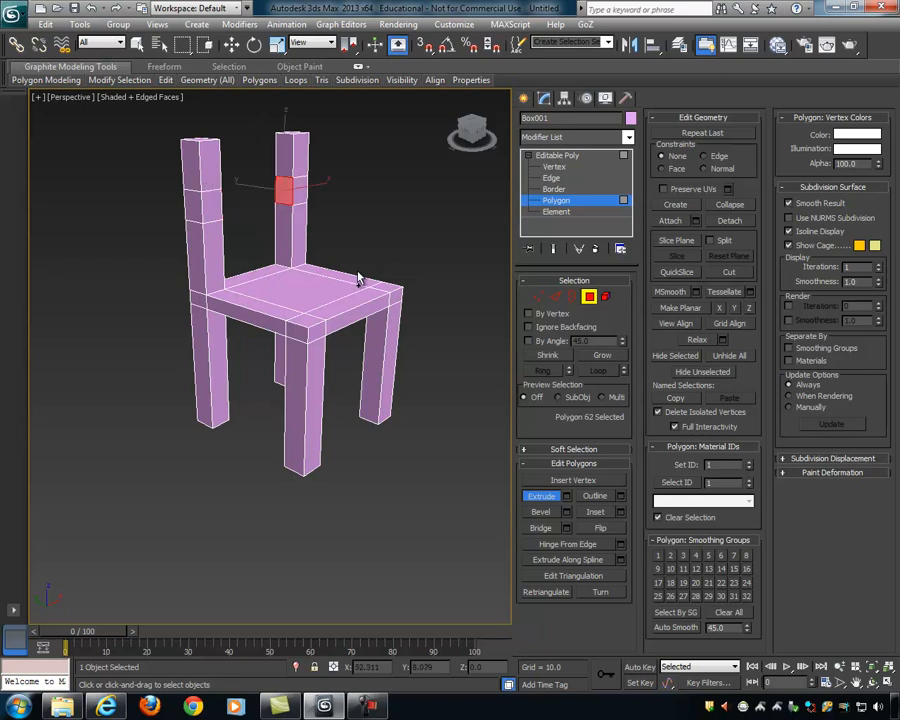
key(ctrl+z)
key(ctrl+z)
key(ctrl+z)
key(ctrl+z)
key(ctrl+z)
key(ctrl+z)
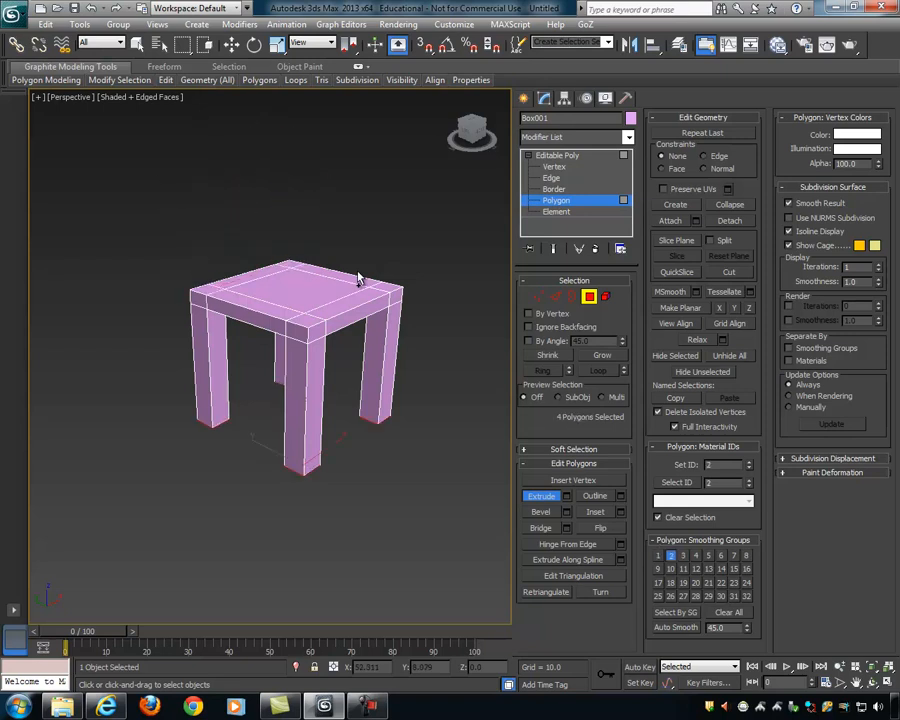
key(ctrl+z)
Step: Try a freehand extrusion of the four underside corner polygons and undo it
alt+middle_drag(410, 311, 380, 274)
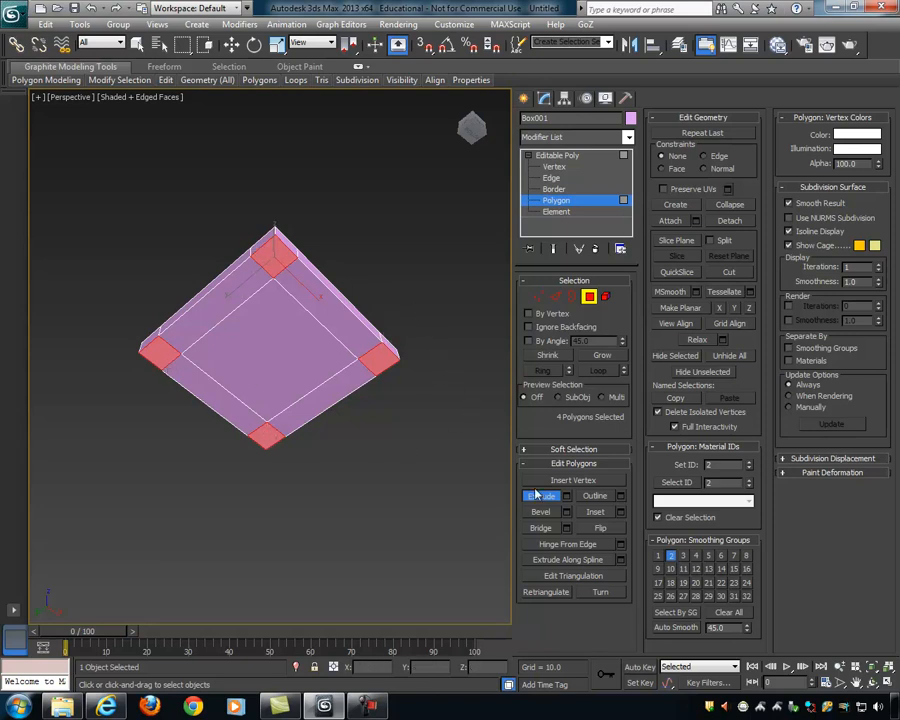
drag(281, 255, 385, 230)
key(ctrl+z)
click(549, 498)
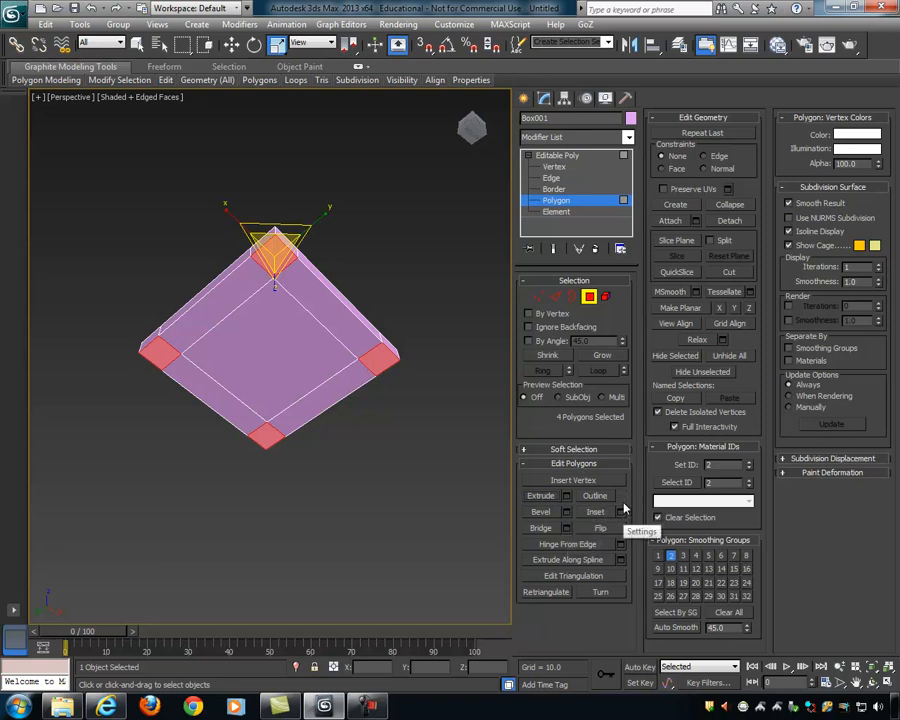
click(540, 496)
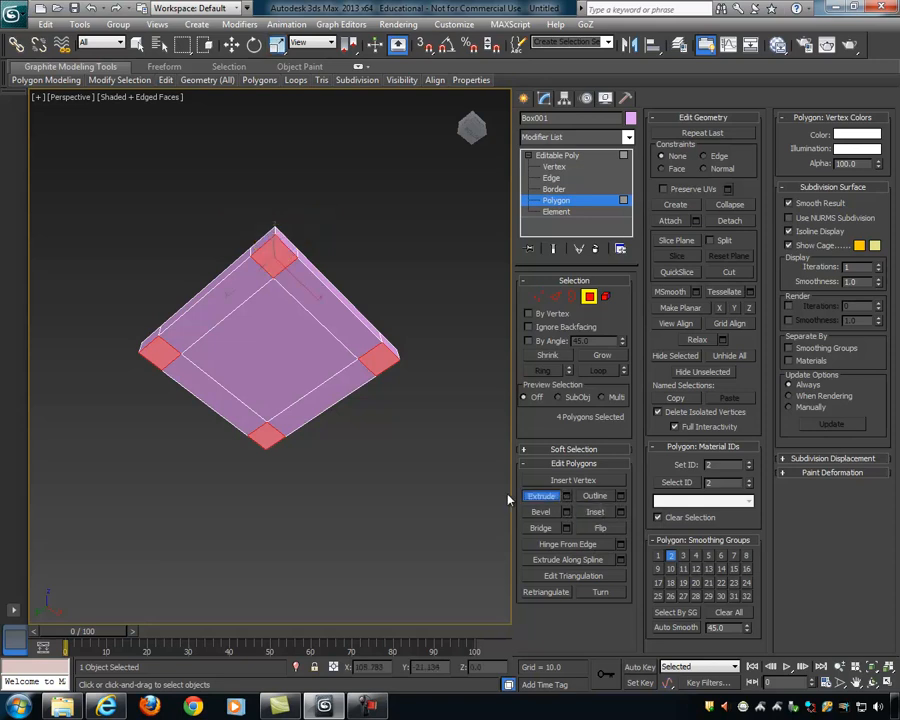
Step: Open the Extrude settings for the four underside corner polygons and move the settings caddy clear of the model
click(566, 496)
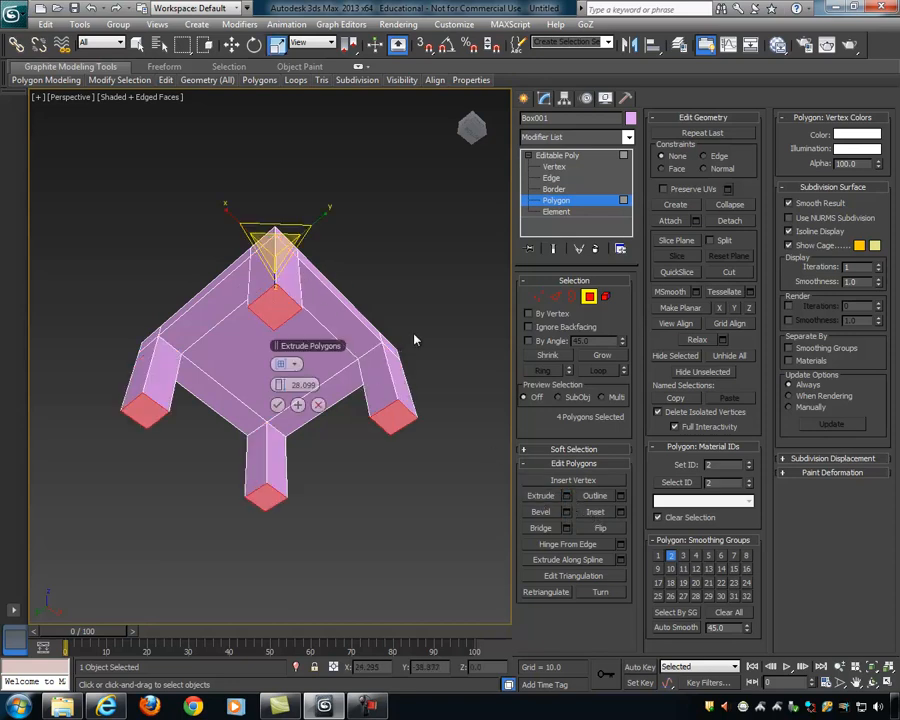
alt+middle_drag(405, 302, 361, 296)
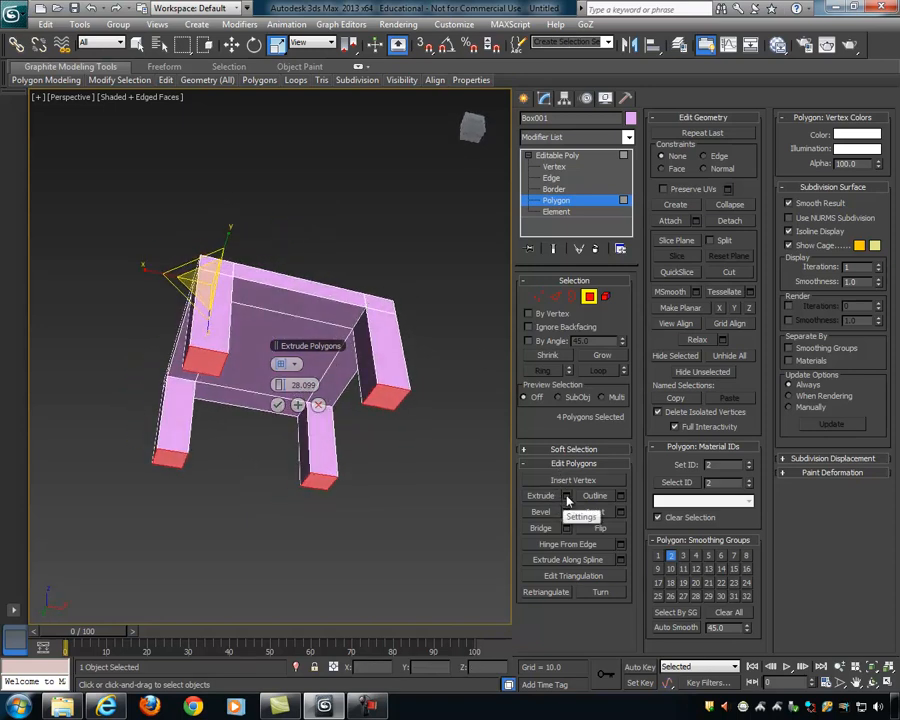
drag(284, 348, 68, 253)
drag(165, 212, 86, 135)
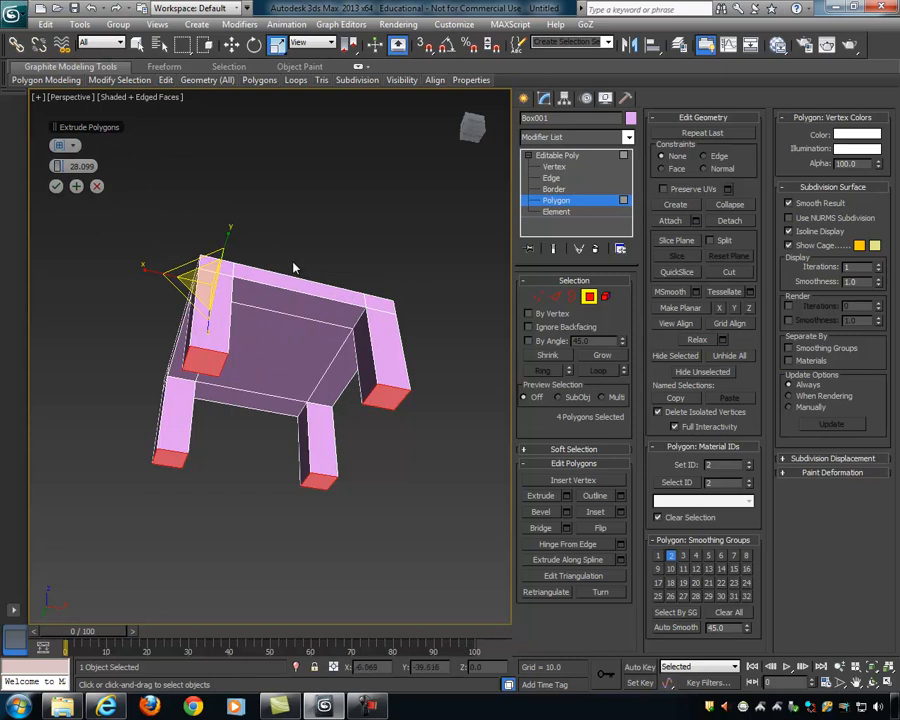
Step: Try several extrusion heights, including 10 and 20, on the four underside corner polygons and cancel the extrusion
drag(62, 164, 92, 190)
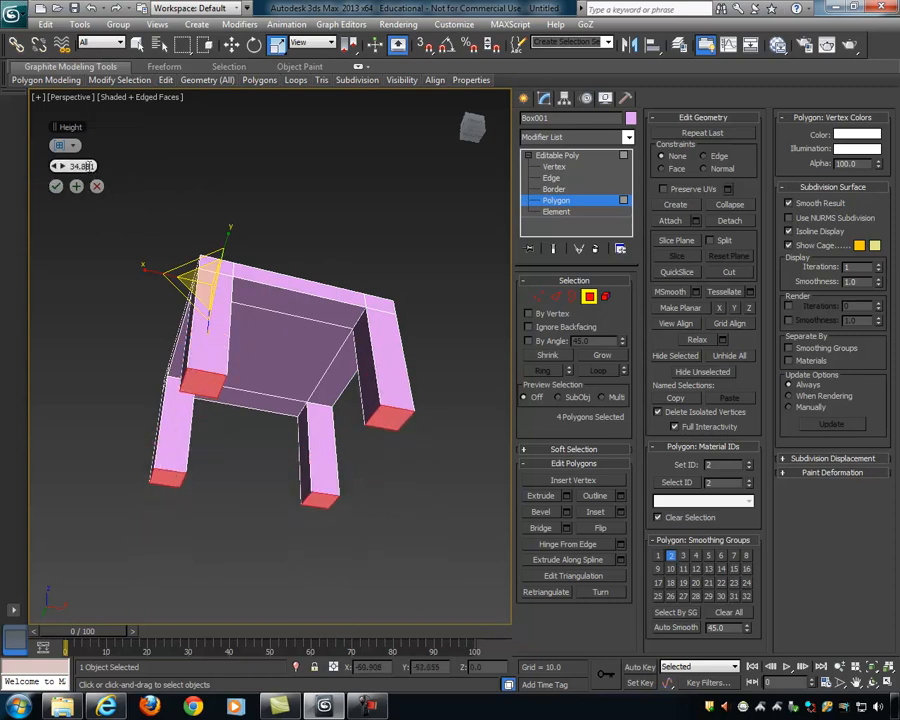
double_click(87, 167)
text(10.0)
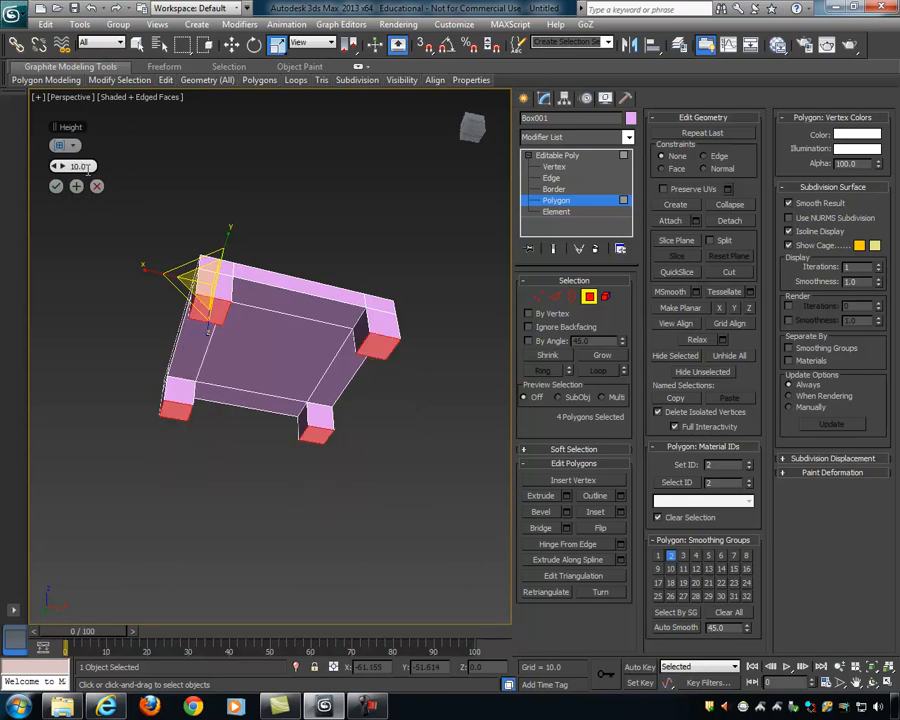
text(20.0)
drag(69, 172, 97, 147)
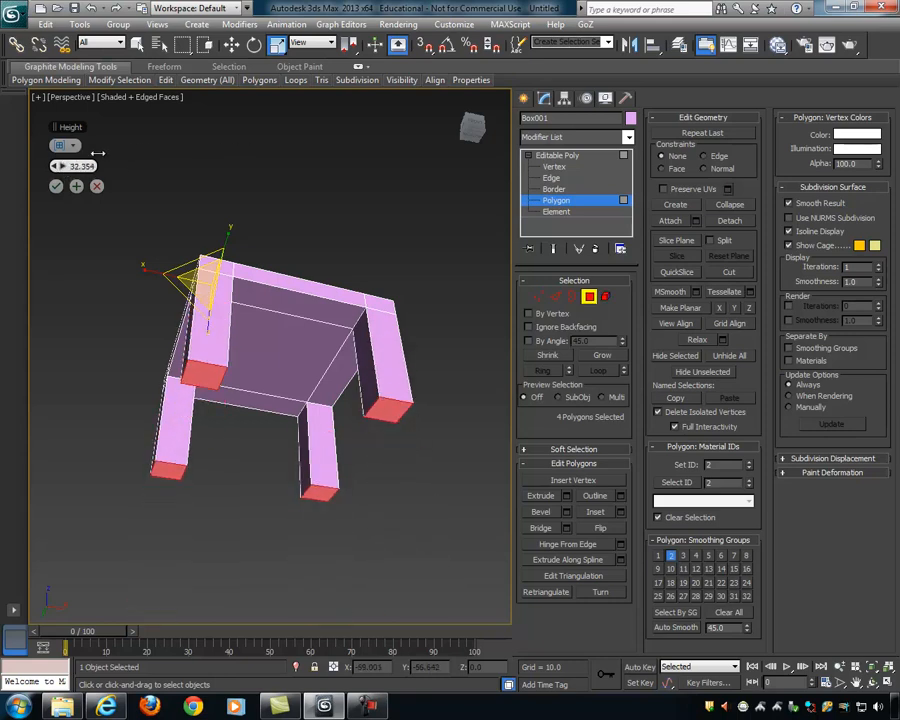
alt+middle_drag(428, 263, 185, 296)
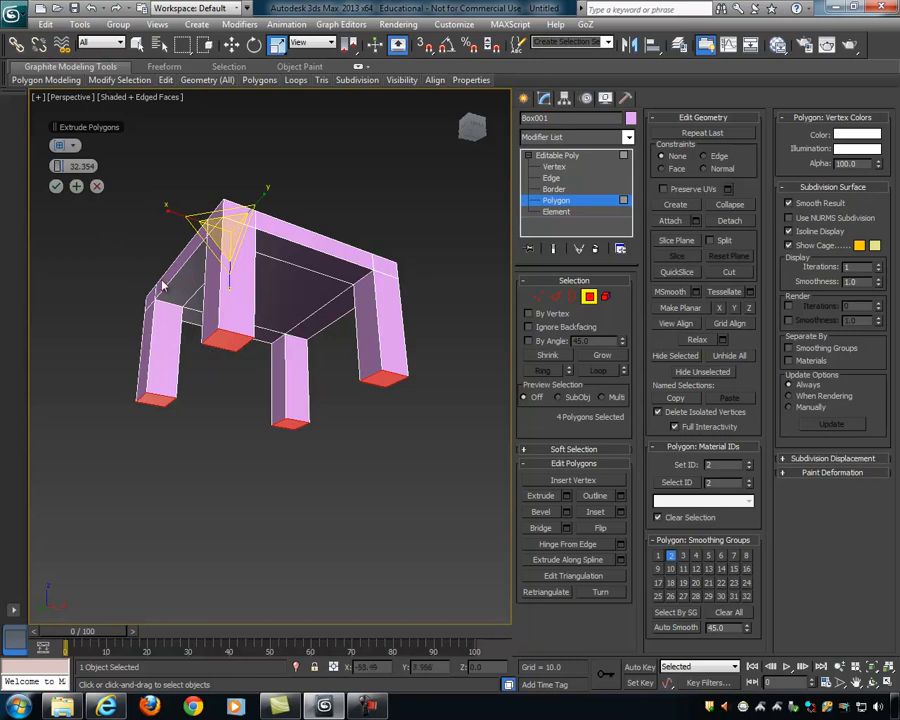
click(97, 187)
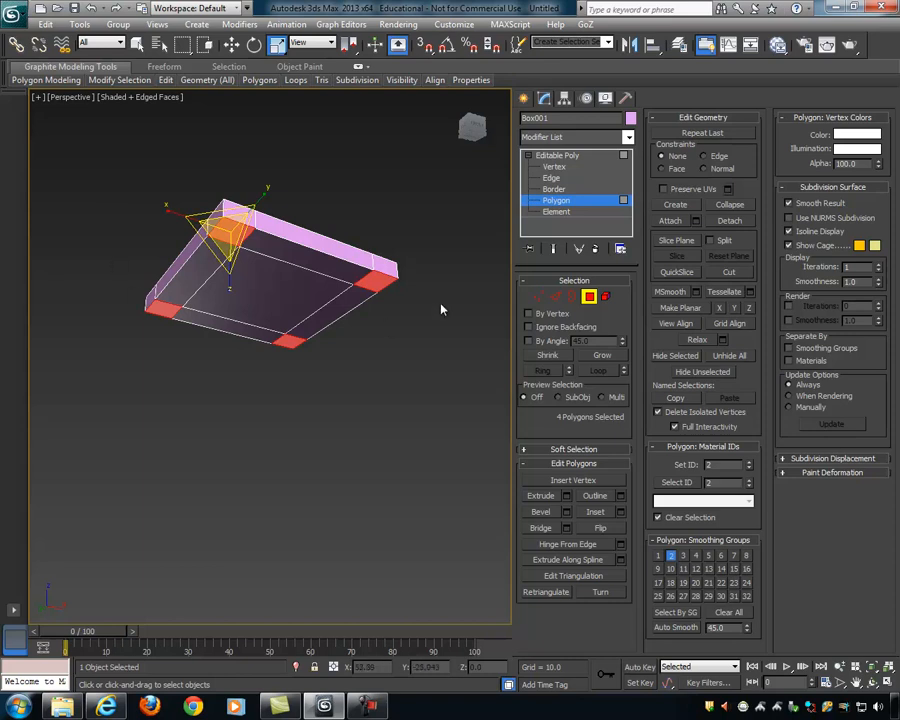
Step: Extrude the four underside corner polygons repeatedly at a height of 10 to build long, evenly segmented legs
click(566, 497)
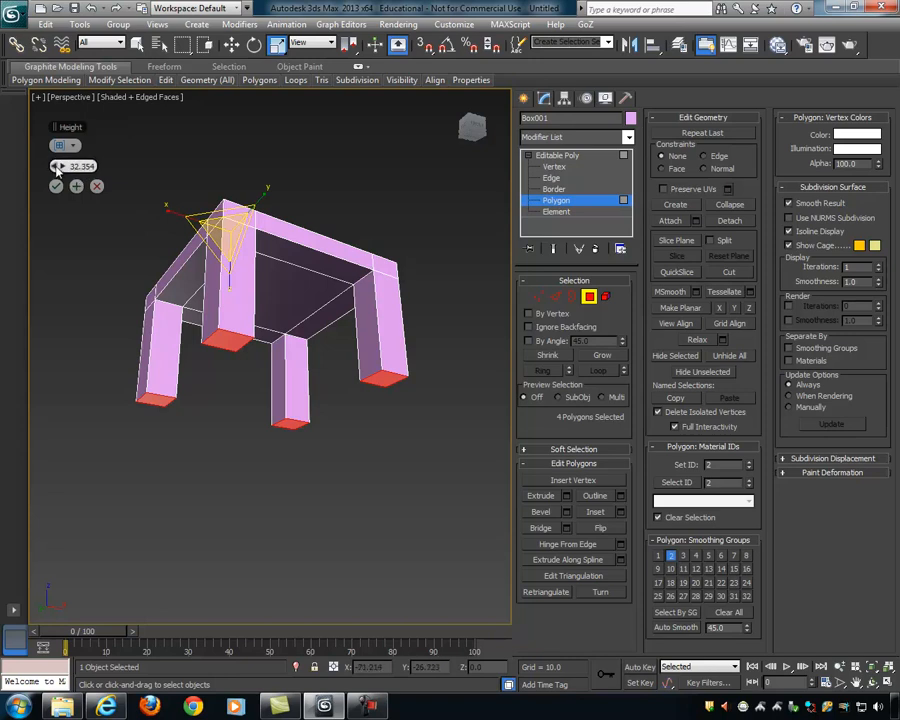
text(10)
key(Return)
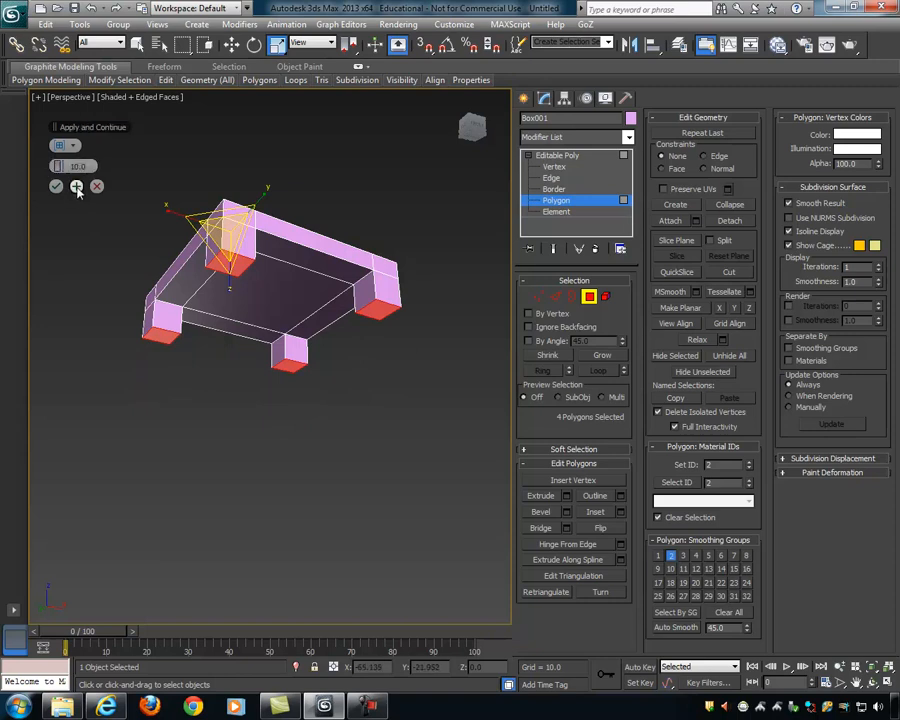
click(76, 188)
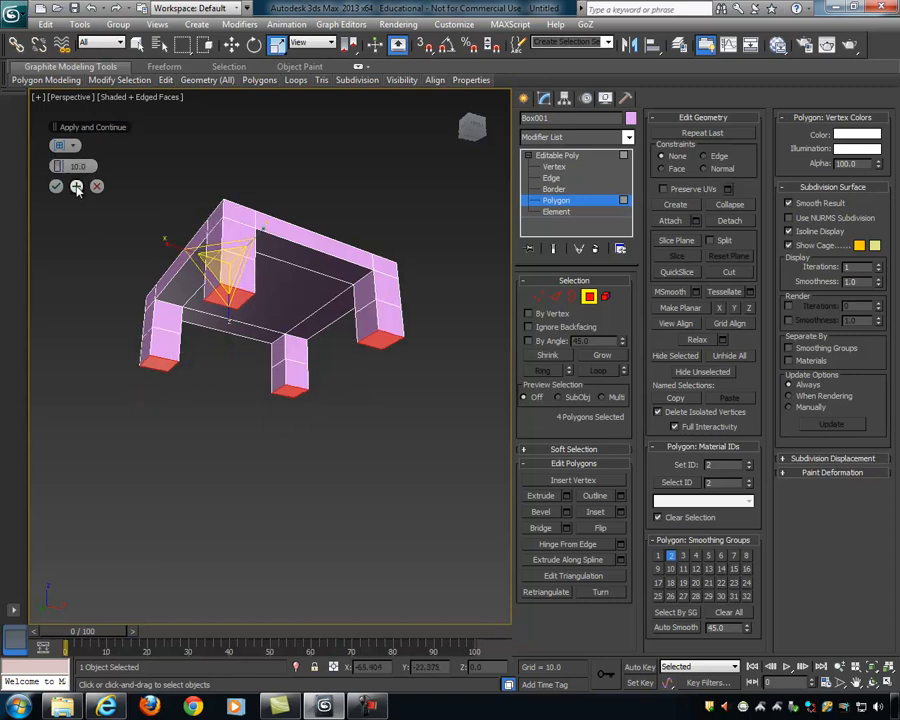
click(76, 188)
click(76, 188)
click(76, 188)
click(76, 188)
click(76, 188)
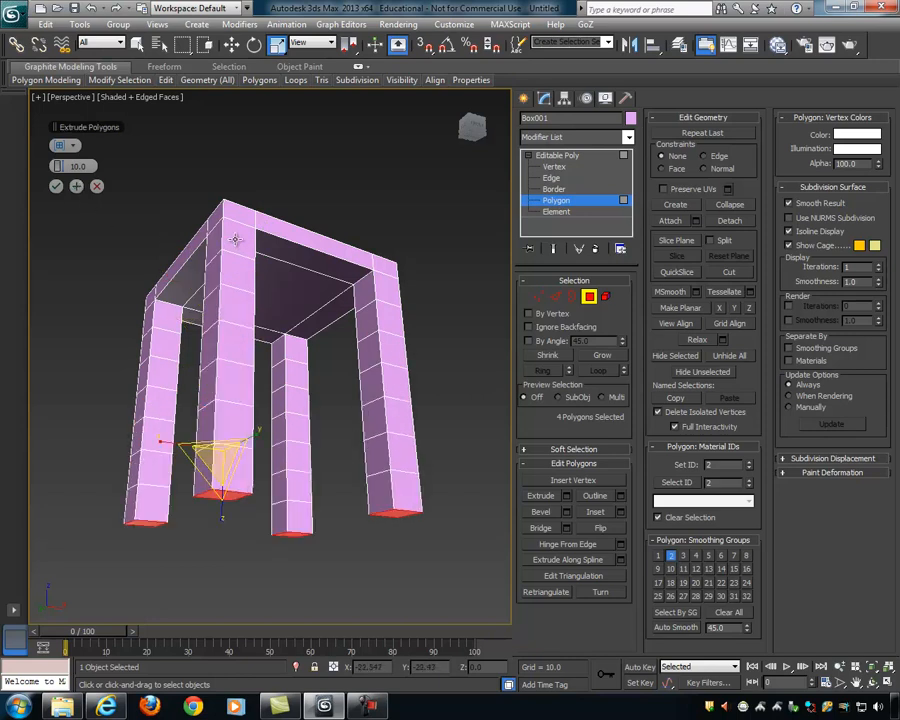
alt+middle_drag(252, 216, 187, 239)
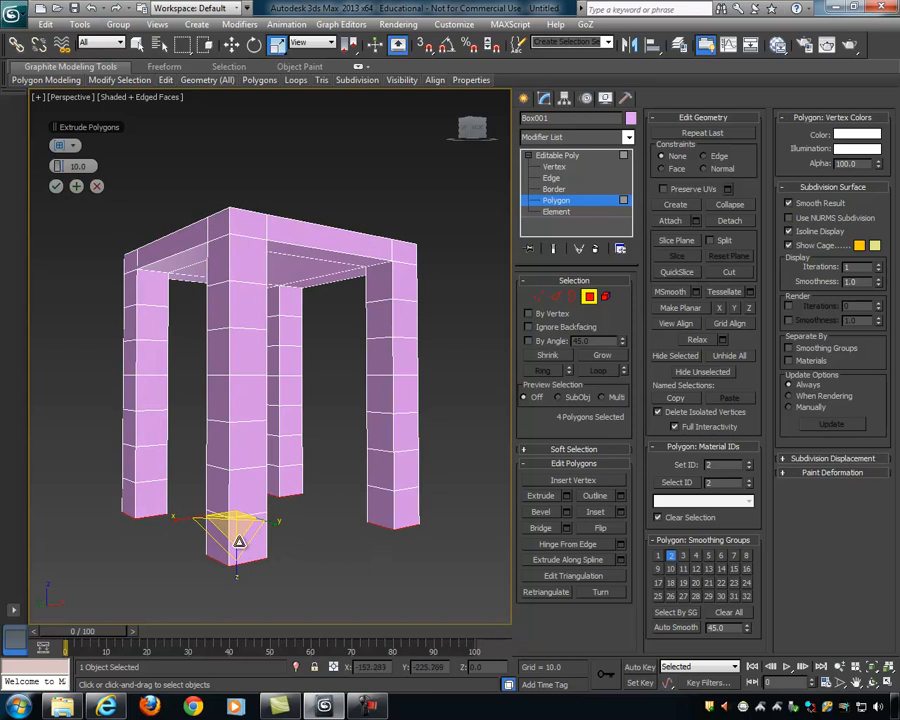
alt+middle_drag(190, 365, 223, 395)
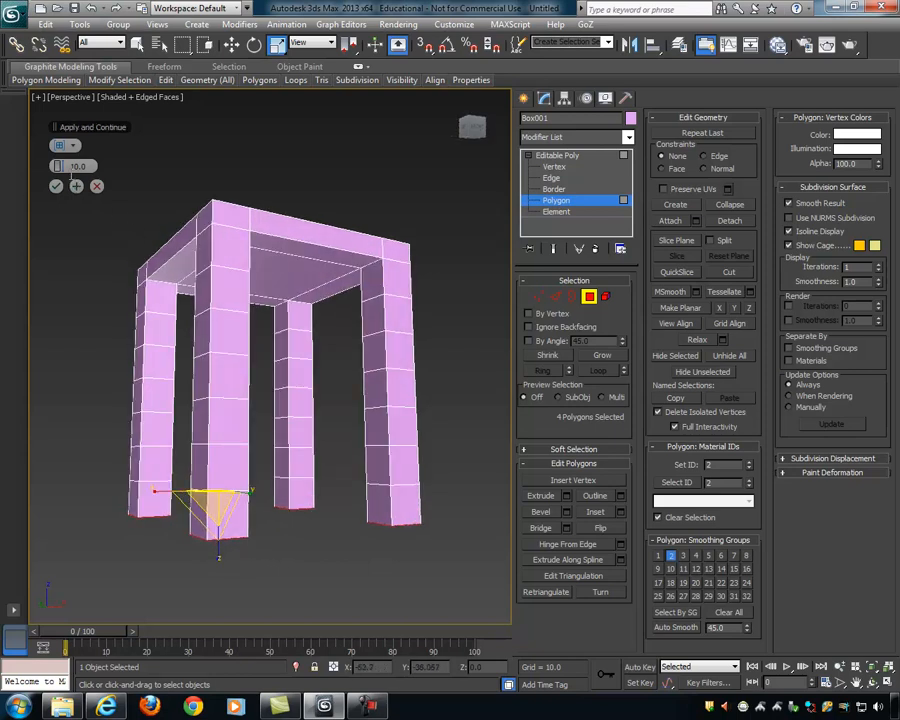
click(57, 187)
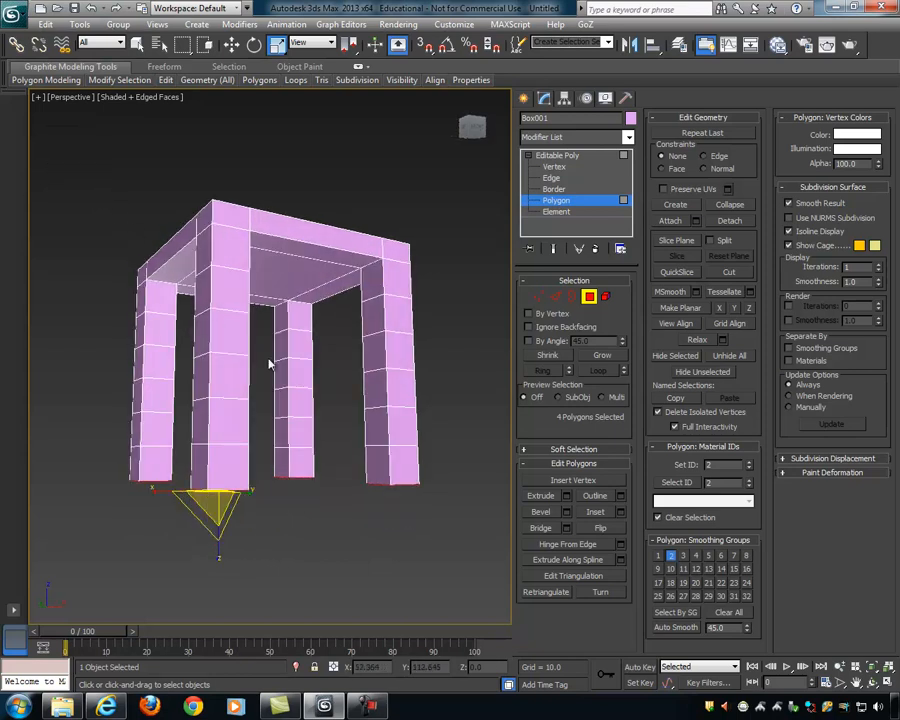
Step: Undo all the segmented leg extrusions, back to the flat box with its underside corner polygons selected
alt+middle_drag(231, 323, 275, 325)
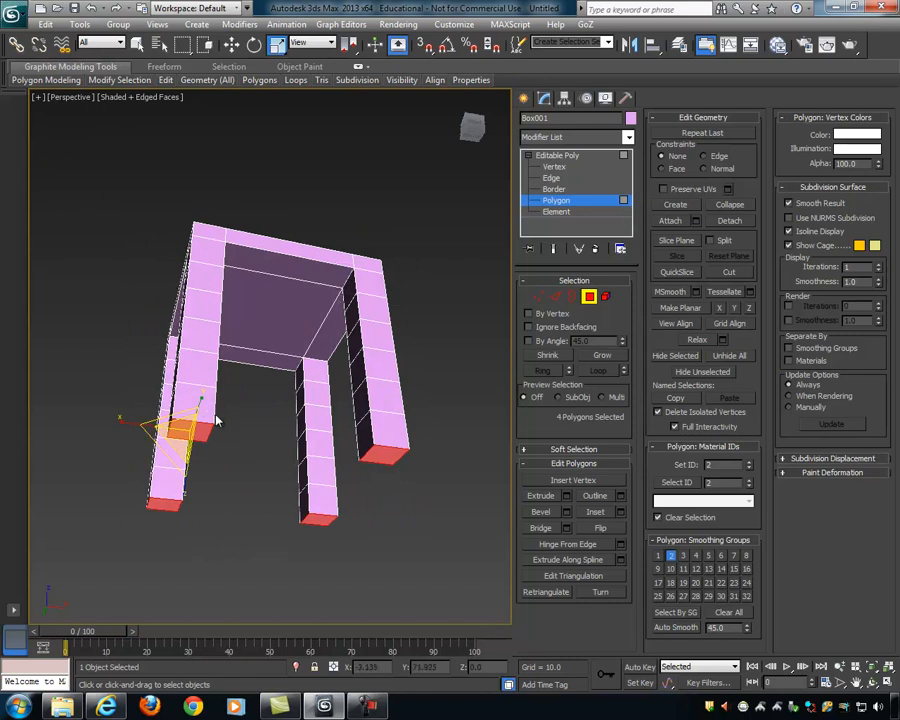
key(ctrl+z)
key(ctrl+z)
key(ctrl+z)
key(ctrl+z)
key(ctrl+z)
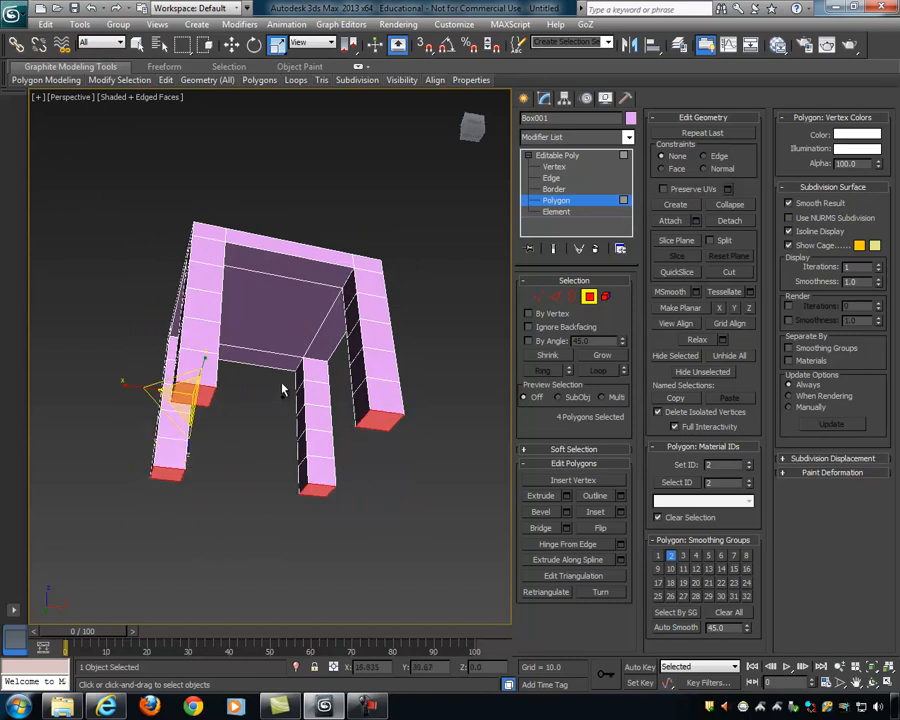
key(ctrl+z)
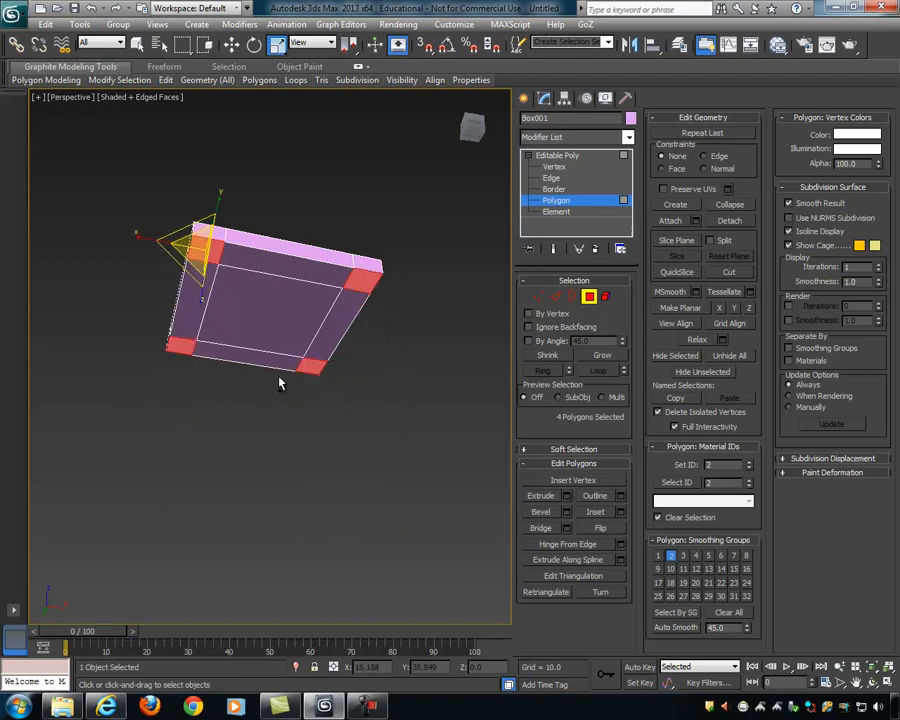
Step: Extrude the four underside corner polygons once at a height of 10 to form short leg stubs
click(566, 497)
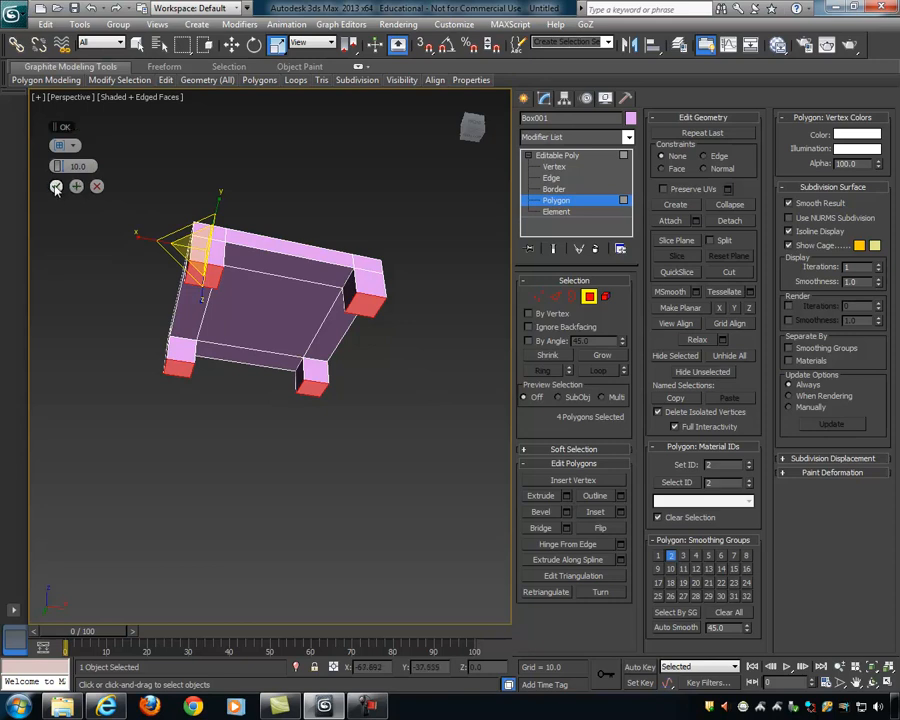
click(97, 187)
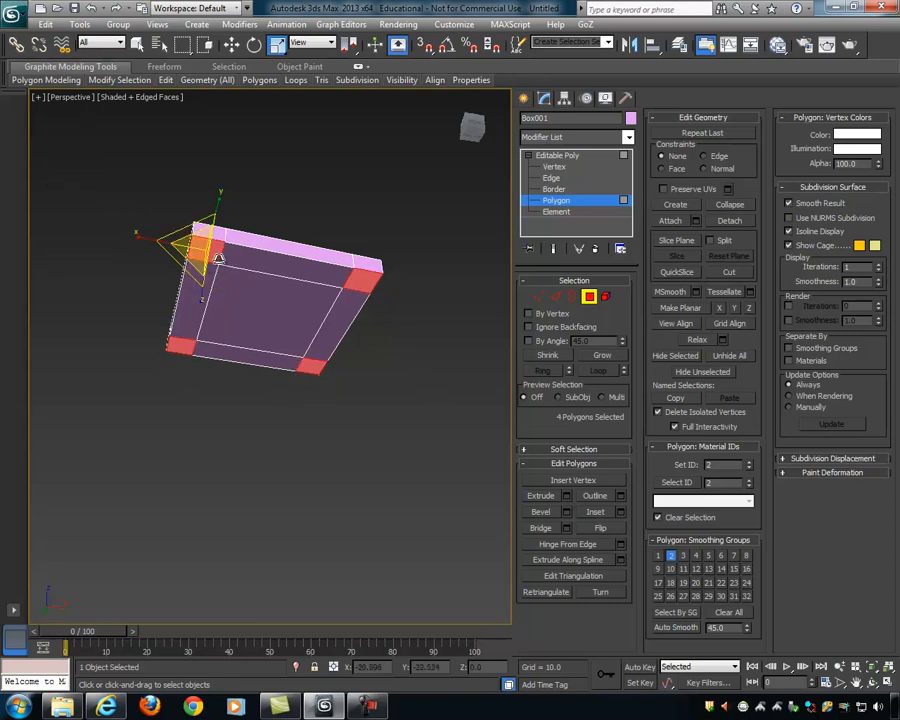
click(566, 496)
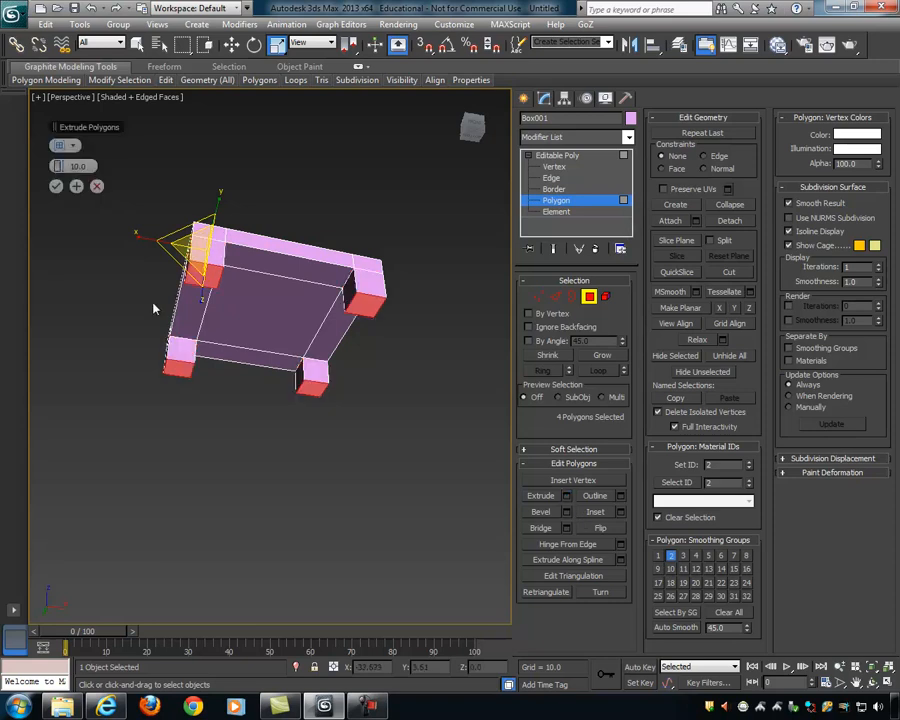
click(56, 187)
Step: Scale down the four leg-end polygons and move them downward to make long tapered legs
mouse_move(238, 270)
alt+middle_down()
mouse_move(253, 392)
mouse_move(430, 340)
mouse_move(296, 311)
mouse_move(257, 372)
mouse_move(236, 278)
alt+middle_up()
drag(237, 279, 635, 200)
alt+middle_drag(323, 289, 412, 448)
key(w)
drag(292, 305, 293, 465)
alt+middle_drag(395, 435, 379, 400)
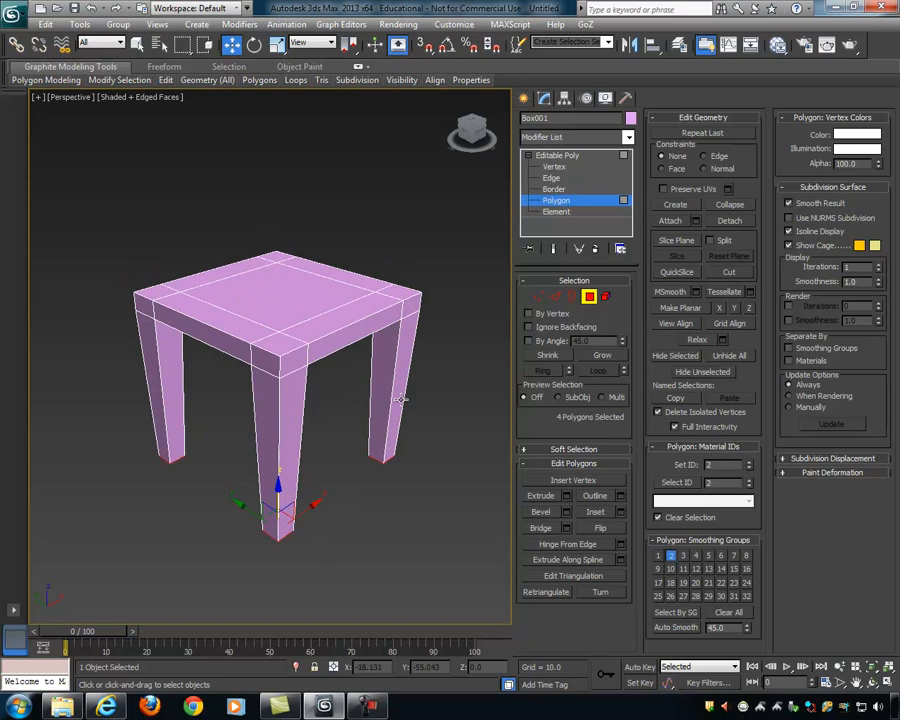
Step: Undo the scaling and moving of the leg ends, back to the short straight leg stubs
key(ctrl+z)
key(ctrl+z)
key(ctrl+z)
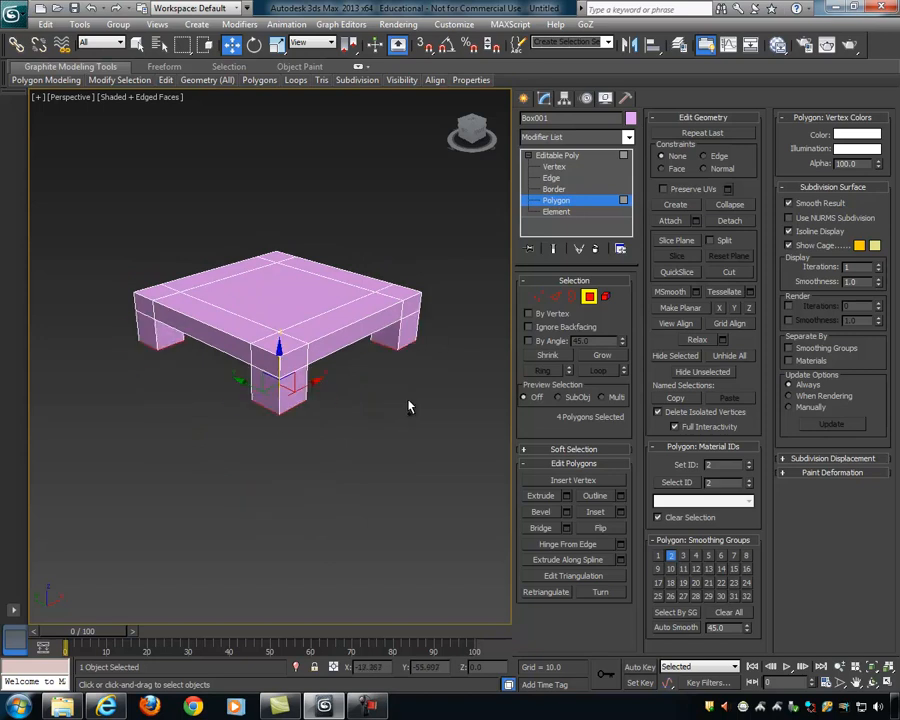
Step: Move the end polygons of the four leg stubs straight down to lengthen the legs
alt+middle_drag(409, 407, 401, 398)
alt+middle_drag(308, 286, 341, 320)
drag(325, 311, 320, 386)
alt+middle_drag(320, 386, 304, 279)
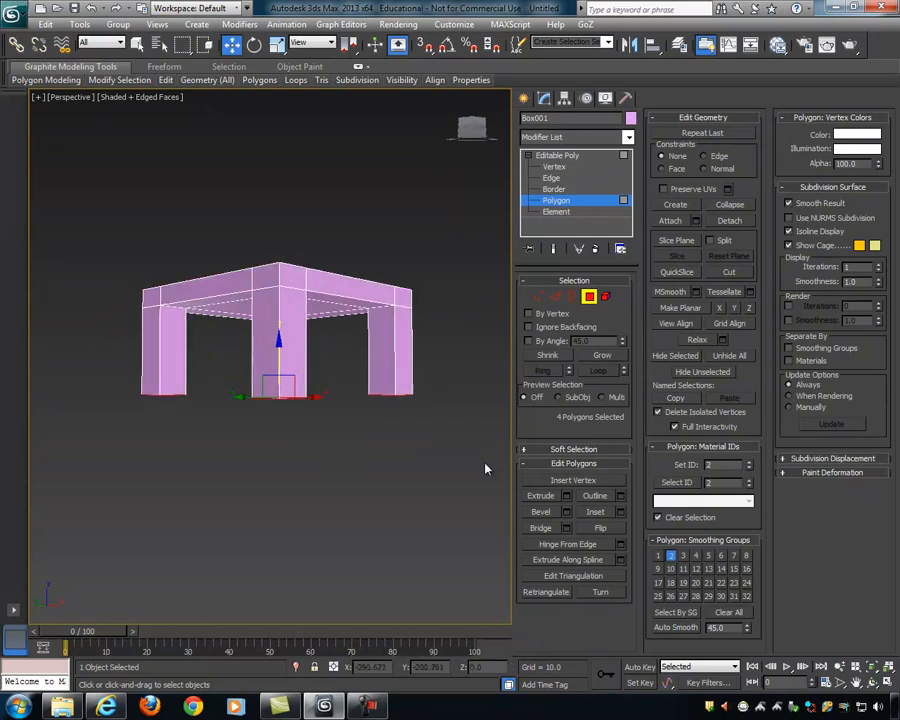
Step: Extrude the four leg-end polygons twice at a height of 10 to add two segments to each leg
click(566, 495)
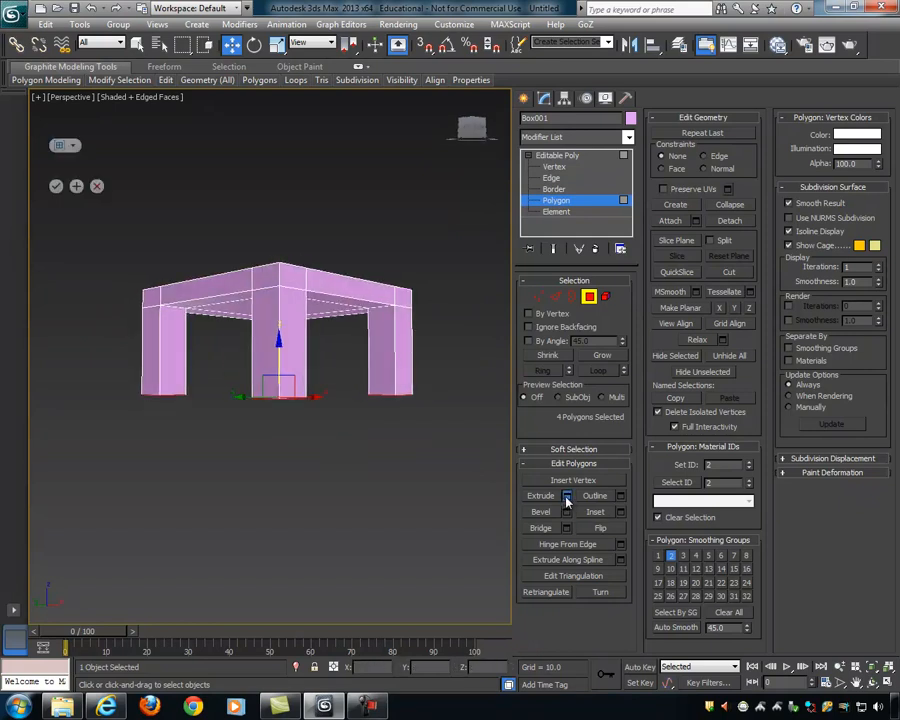
click(75, 188)
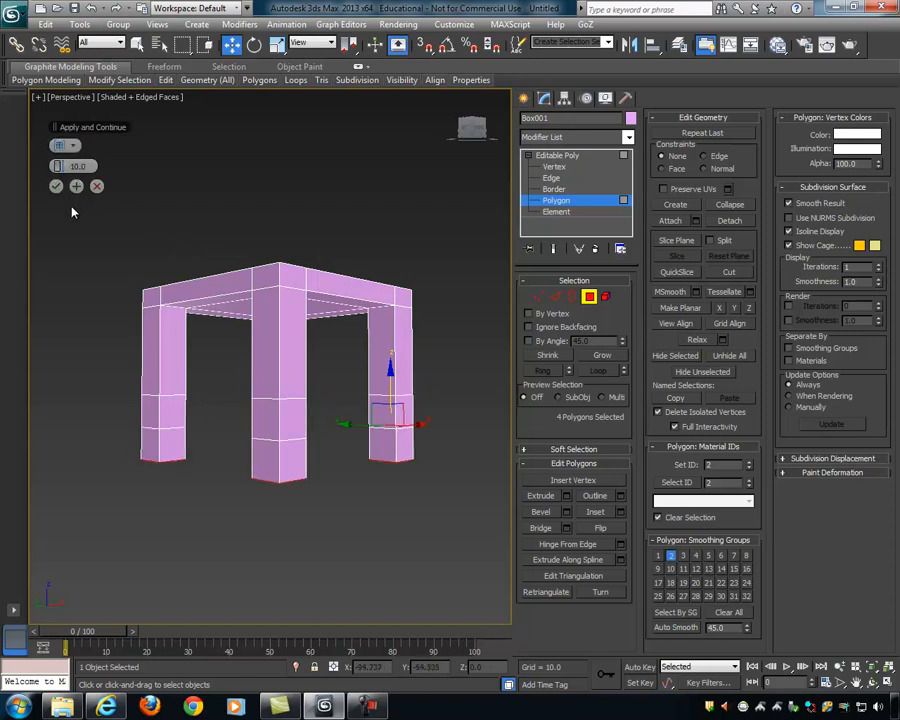
click(56, 186)
Step: Select the bottom vertices of all four legs and move them down to lengthen the lowest leg segments, then deselect them
alt+middle_drag(350, 480, 310, 455)
click(536, 298)
alt+middle_drag(474, 382, 416, 382)
drag(317, 497, 318, 497)
alt+middle_drag(318, 497, 486, 506)
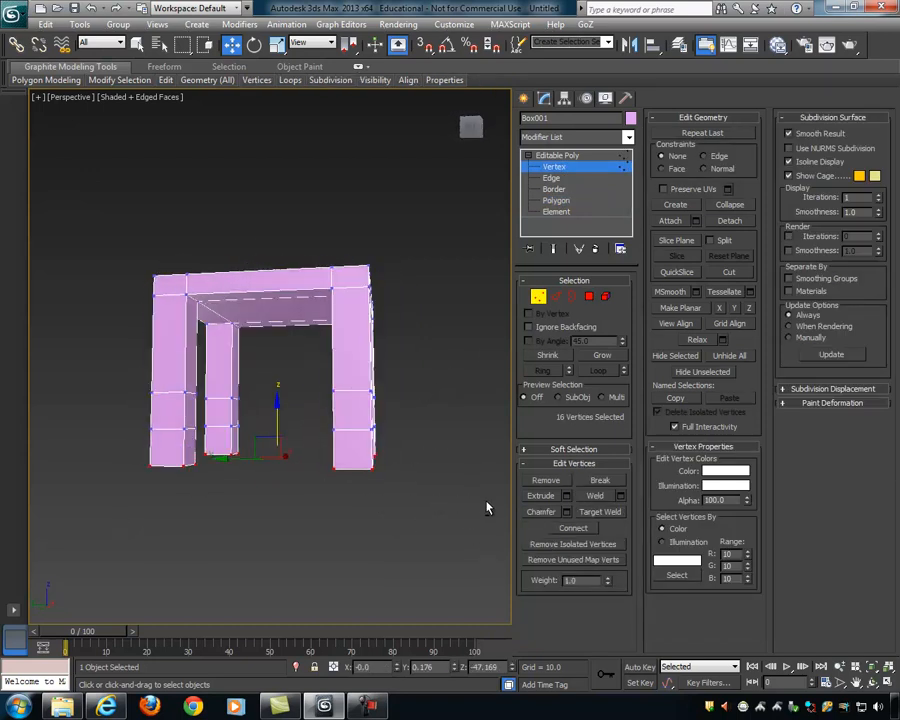
drag(276, 402, 284, 453)
mouse_move(450, 478)
alt+middle_down()
mouse_move(478, 484)
mouse_move(451, 485)
alt+middle_up()
click(400, 462)
alt+middle_drag(402, 460, 448, 207)
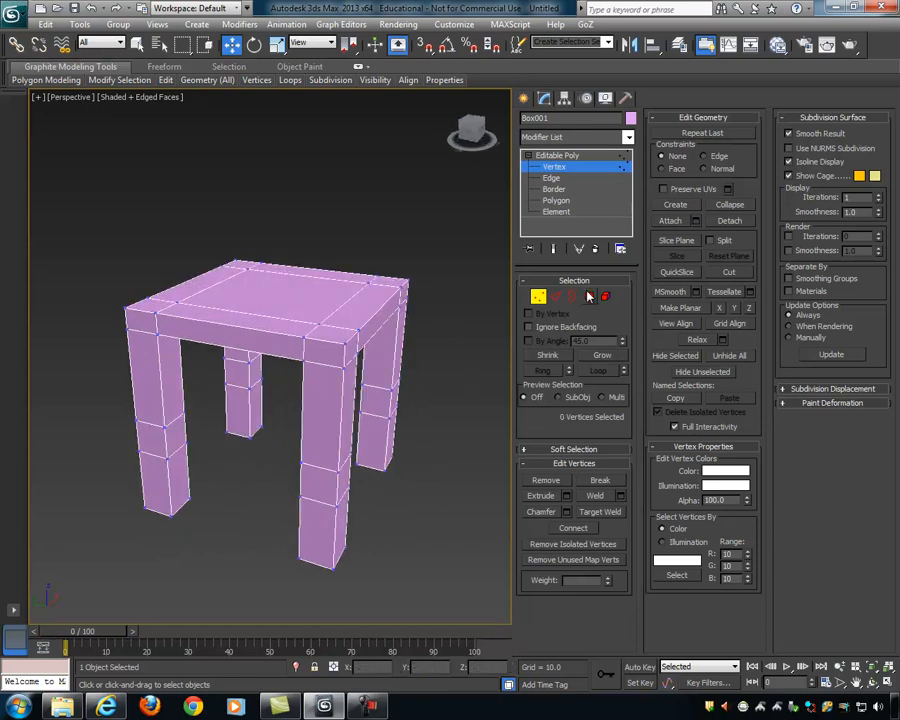
Step: Extrude the two rear corner polygons of the seat's top upward in three 25-unit segments and lower the post tops by about 16 units
click(588, 296)
click(141, 298)
ctrl+click(268, 261)
alt+middle_drag(420, 400, 519, 341)
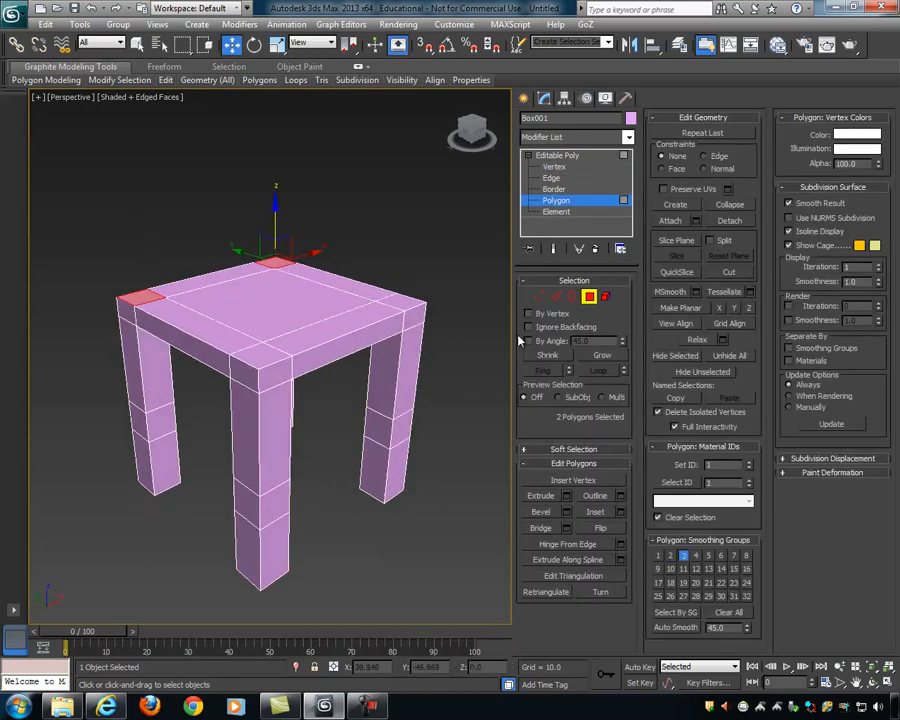
click(566, 496)
drag(65, 167, 65, 158)
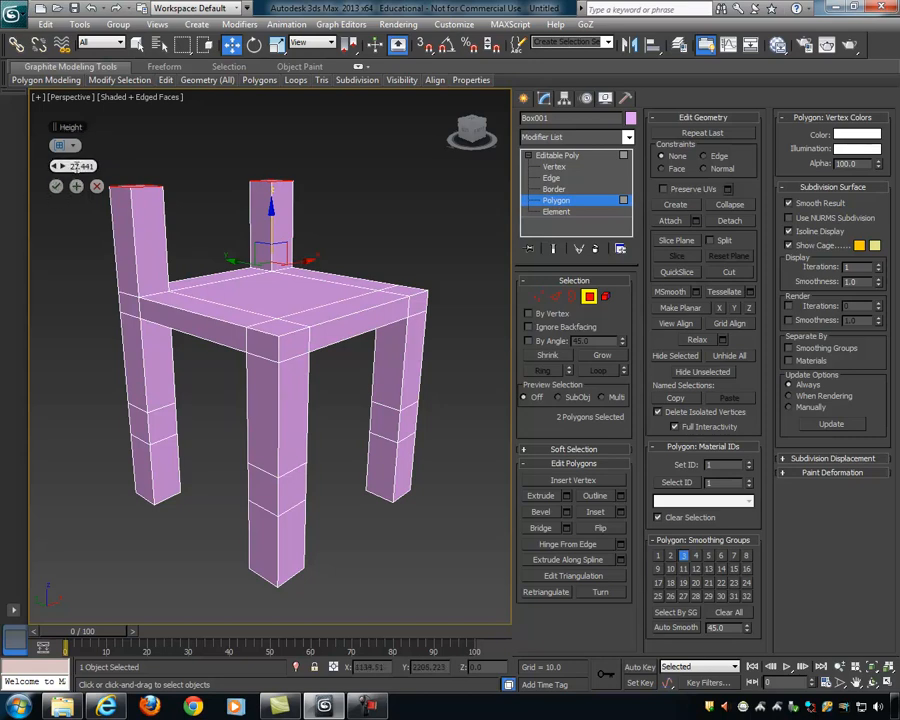
text(25)
click(77, 187)
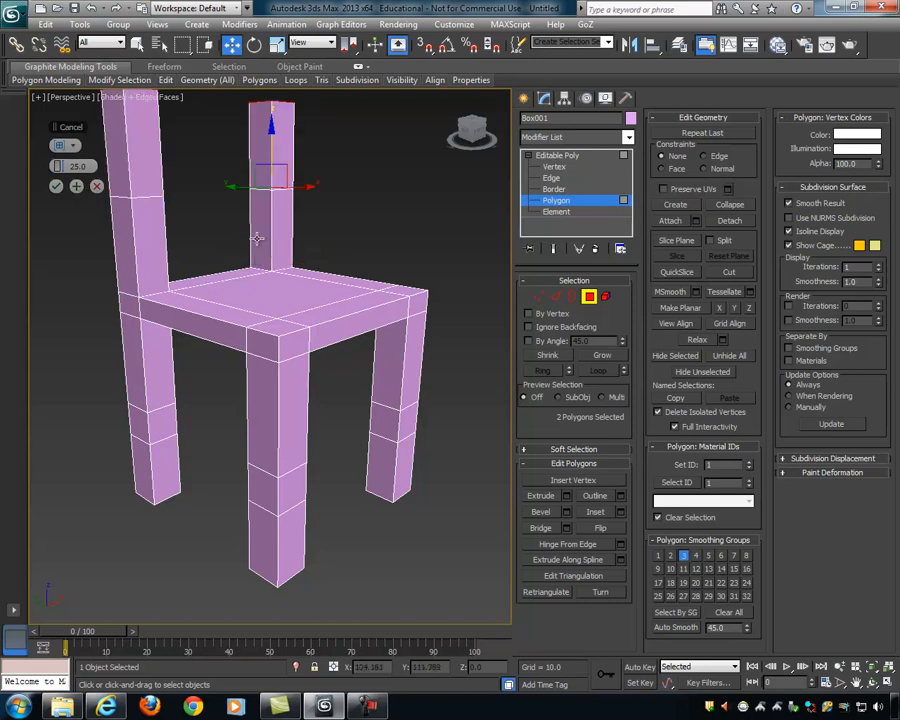
click(82, 189)
alt+middle_drag(251, 227, 287, 268)
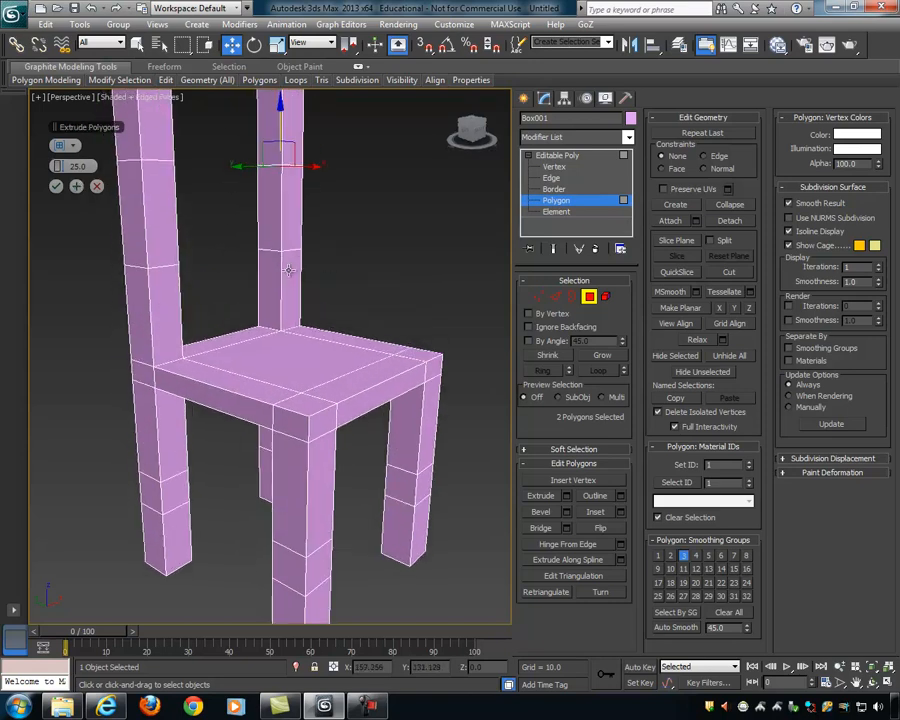
scroll(285, 266, down, 3)
alt+middle_drag(67, 198, 127, 178)
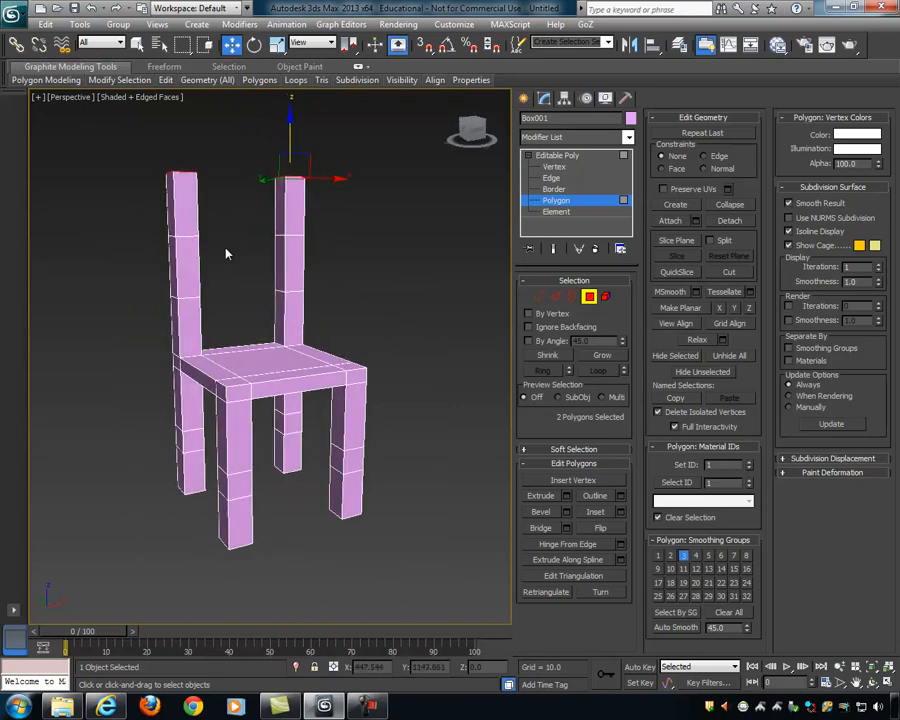
alt+middle_drag(178, 245, 277, 258)
drag(279, 118, 274, 157)
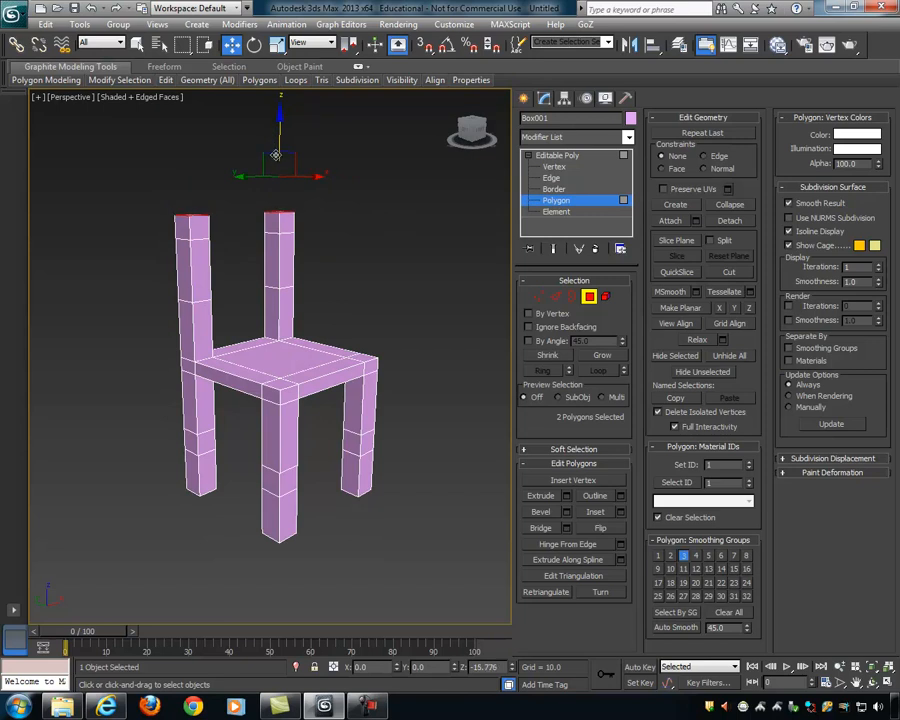
Step: Extrude the facing inner polygons of the back posts' middle segments towards each other, leaving a narrow gap between the two backrest halves
click(272, 245)
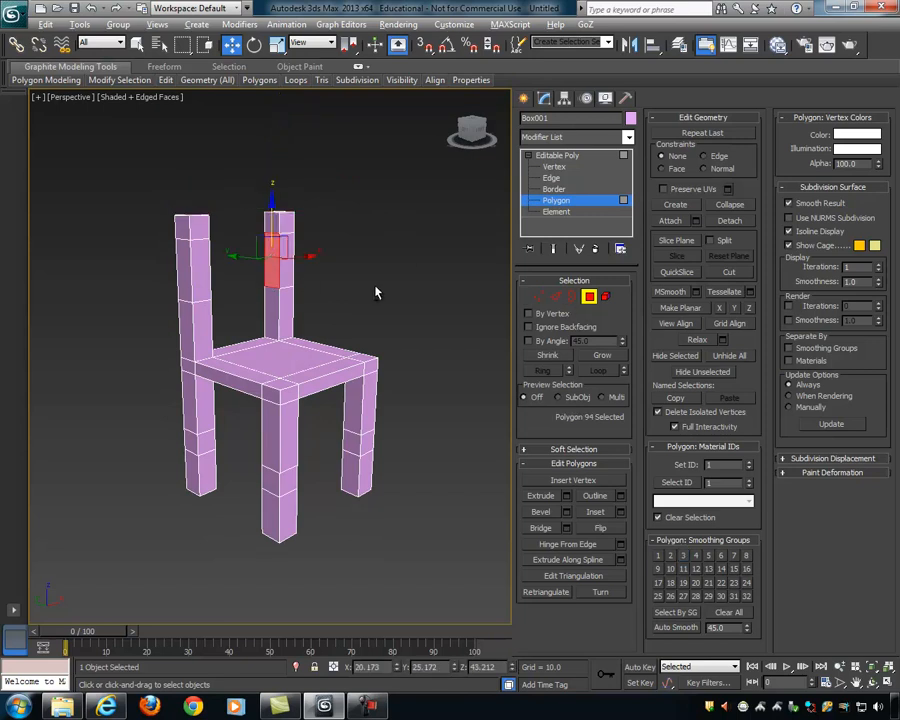
alt+middle_drag(372, 290, 220, 276)
ctrl+click(206, 247)
alt+middle_drag(338, 312, 397, 401)
click(566, 496)
drag(58, 166, 38, 170)
alt+middle_drag(368, 287, 345, 320)
click(57, 188)
alt+middle_drag(290, 300, 337, 296)
click(411, 309)
Step: Examine the gap between the two backrest halves and their facing end polygons from the front and back of the chair
scroll(334, 314, up, 4)
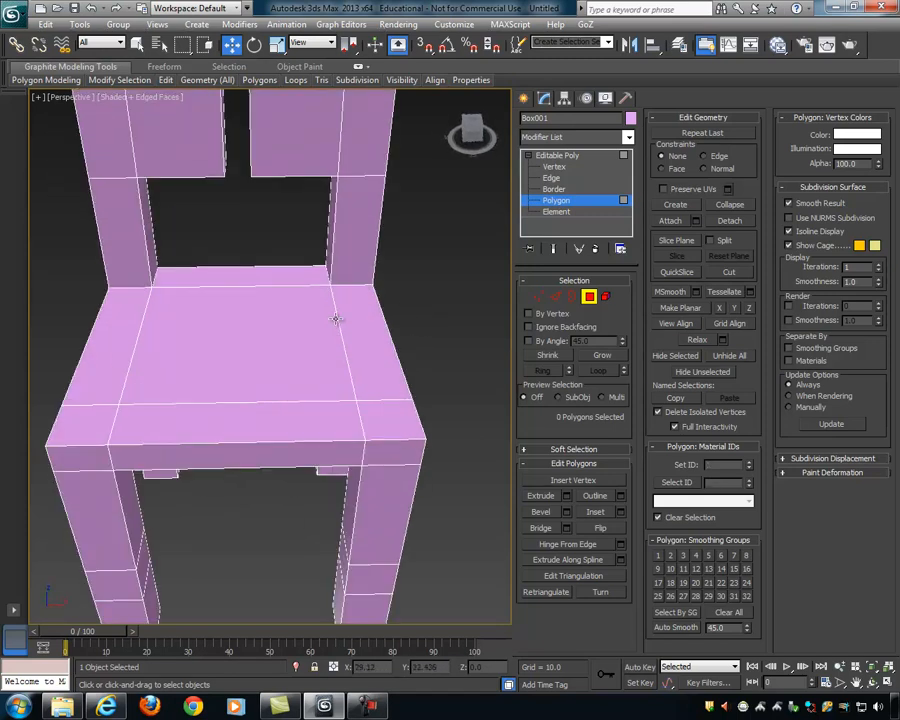
scroll(351, 155, up, 2)
alt+middle_drag(351, 155, 308, 263)
alt+middle_drag(239, 267, 320, 268)
click(249, 268)
ctrl+click(211, 238)
click(366, 277)
alt+middle_drag(177, 249, 207, 223)
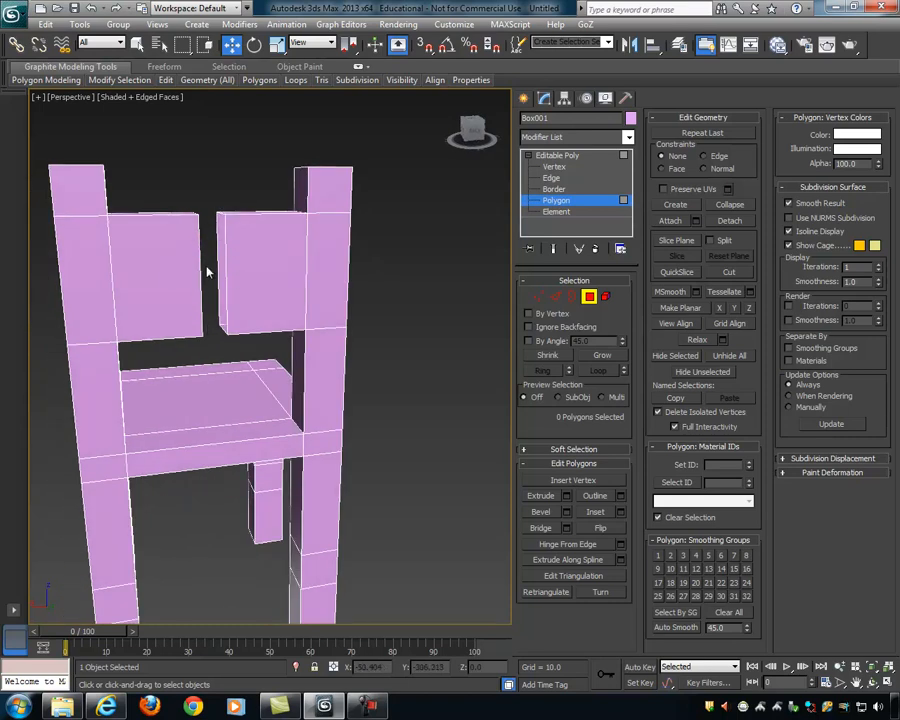
alt+middle_drag(218, 275, 291, 256)
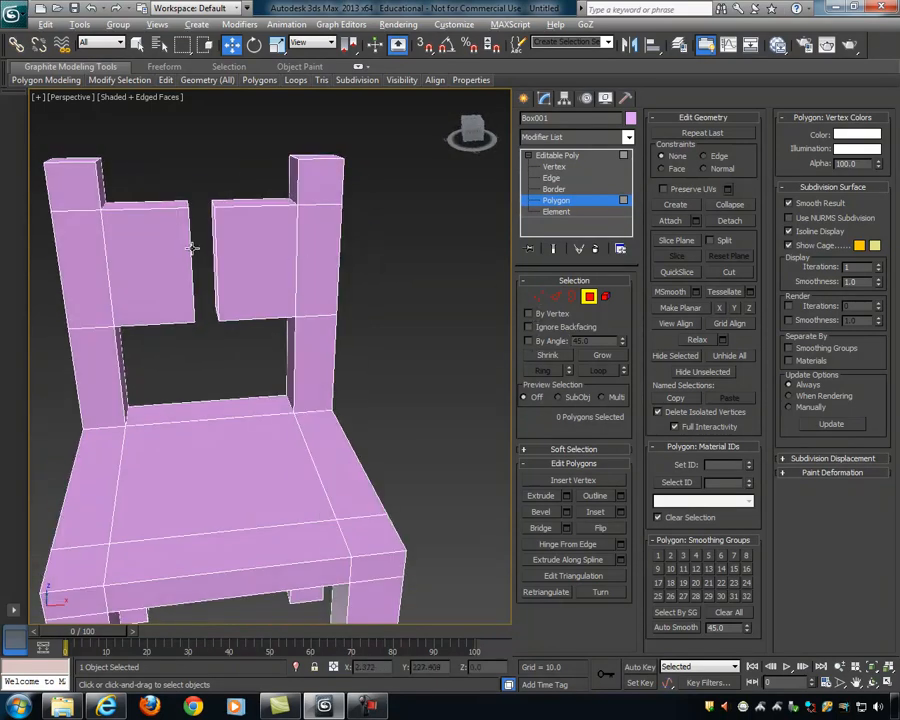
Step: Select the eight end vertices at the backrest gap and weld them with a threshold of 6.882 to join both halves
alt+middle_drag(227, 282, 152, 190)
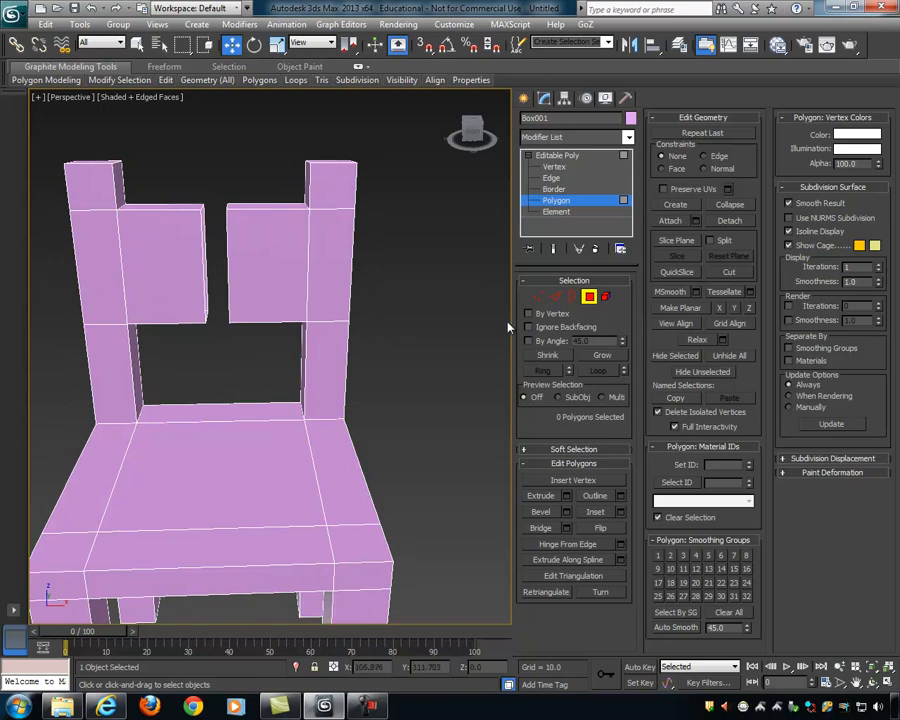
click(538, 297)
drag(179, 175, 260, 364)
alt+middle_drag(305, 338, 407, 336)
alt+middle_drag(470, 350, 430, 385)
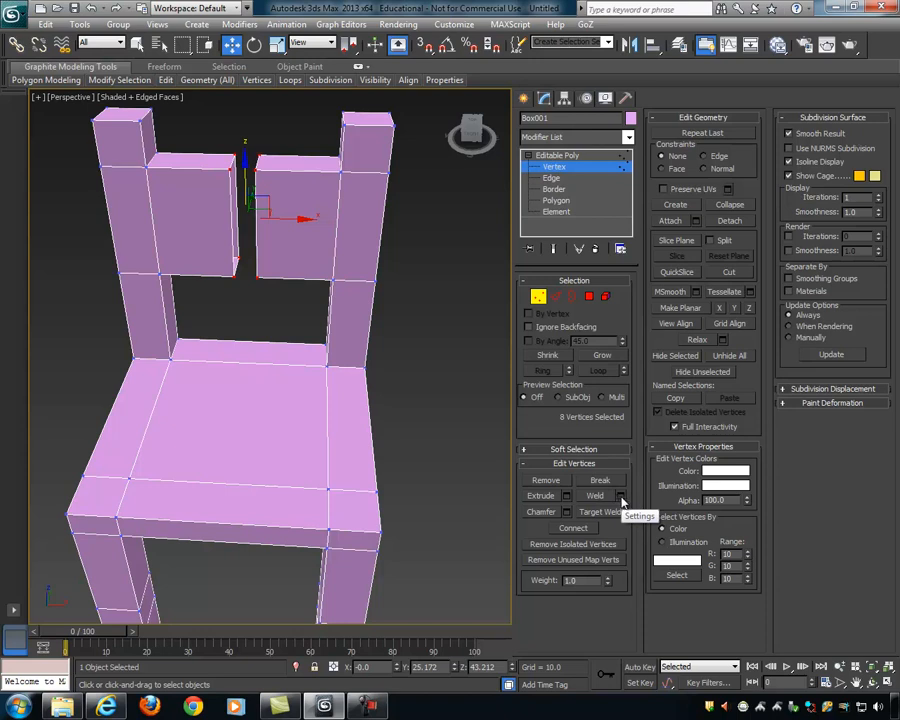
click(621, 497)
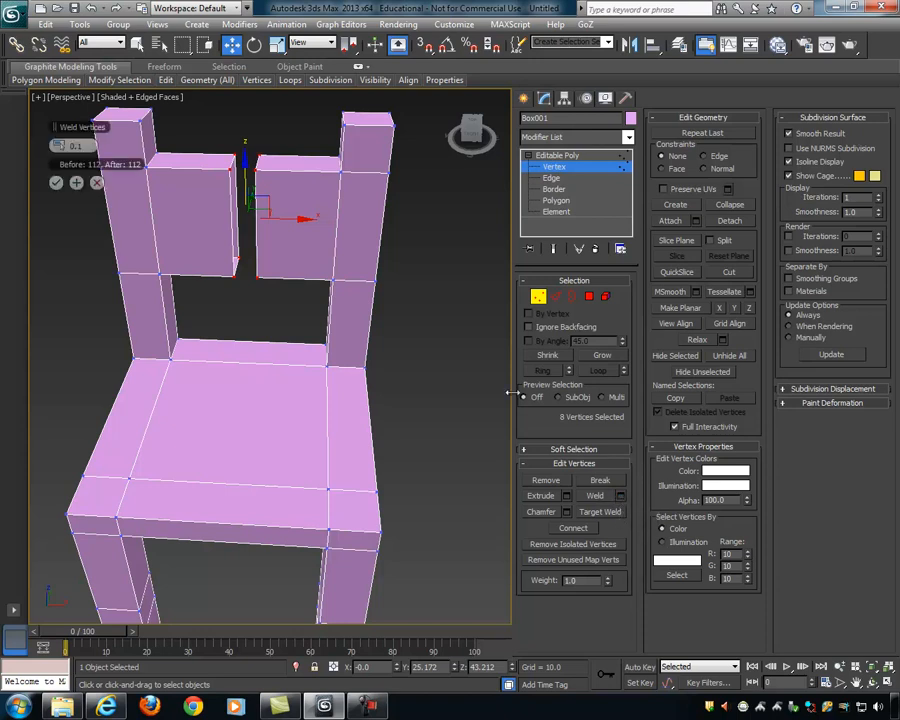
drag(55, 127, 427, 273)
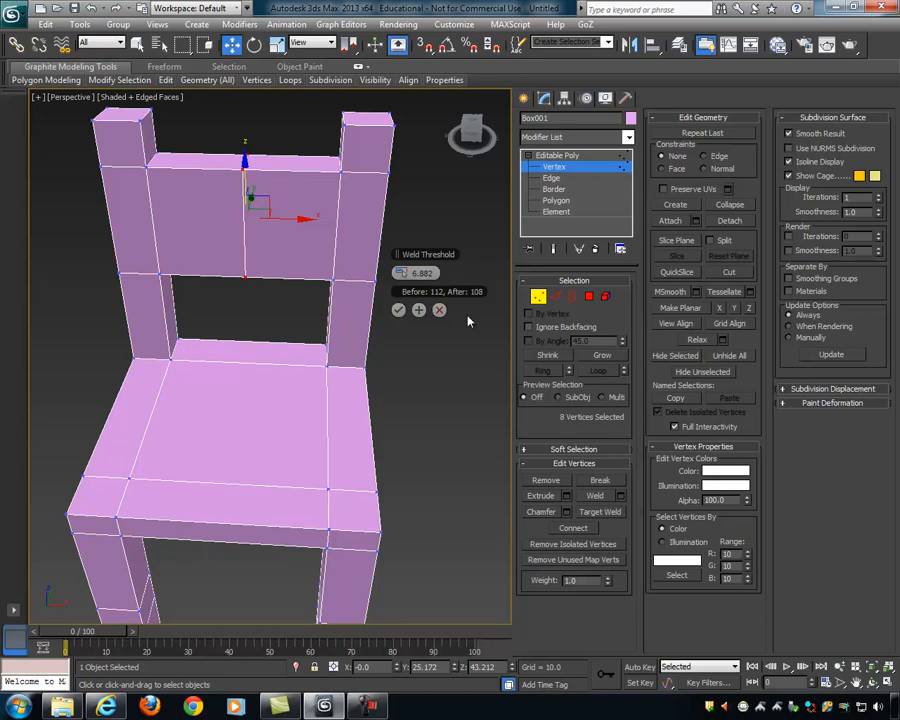
click(398, 310)
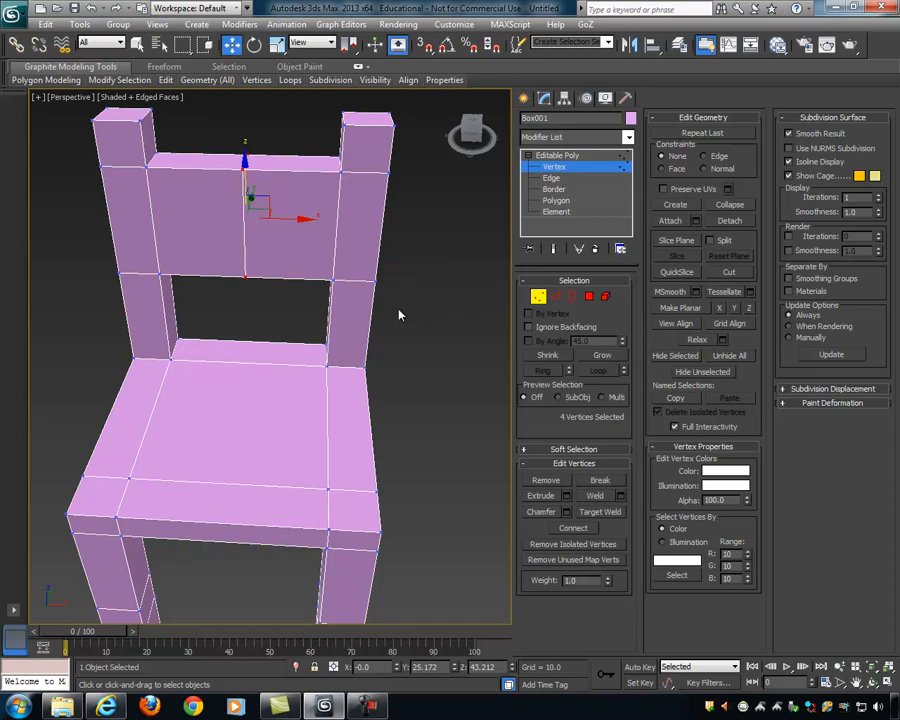
Step: Deselect the welded vertices and examine the backrest's centre seam from the front, above and the sides
alt+middle_drag(431, 321, 253, 283)
alt+middle_drag(266, 333, 286, 240)
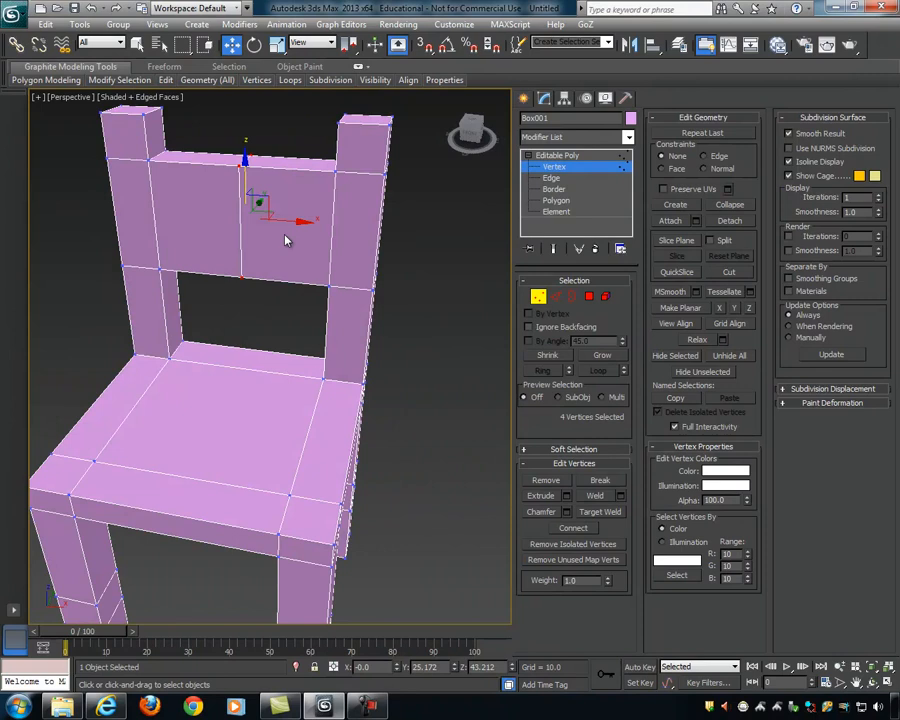
click(232, 165)
alt+middle_drag(232, 165, 275, 161)
alt+middle_drag(253, 272, 173, 169)
alt+middle_drag(311, 215, 361, 245)
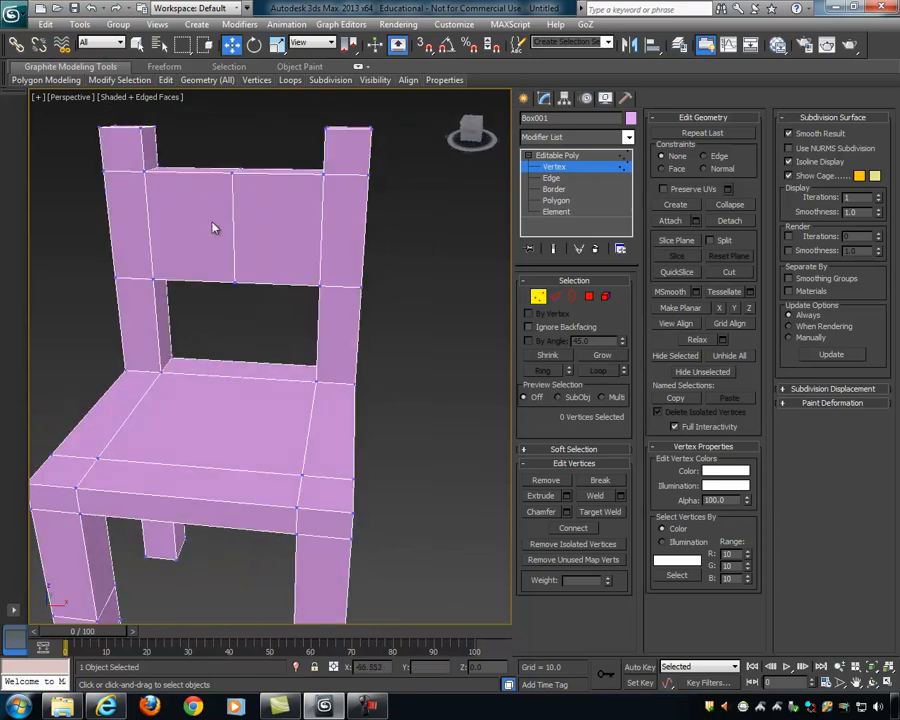
alt+middle_drag(258, 231, 282, 264)
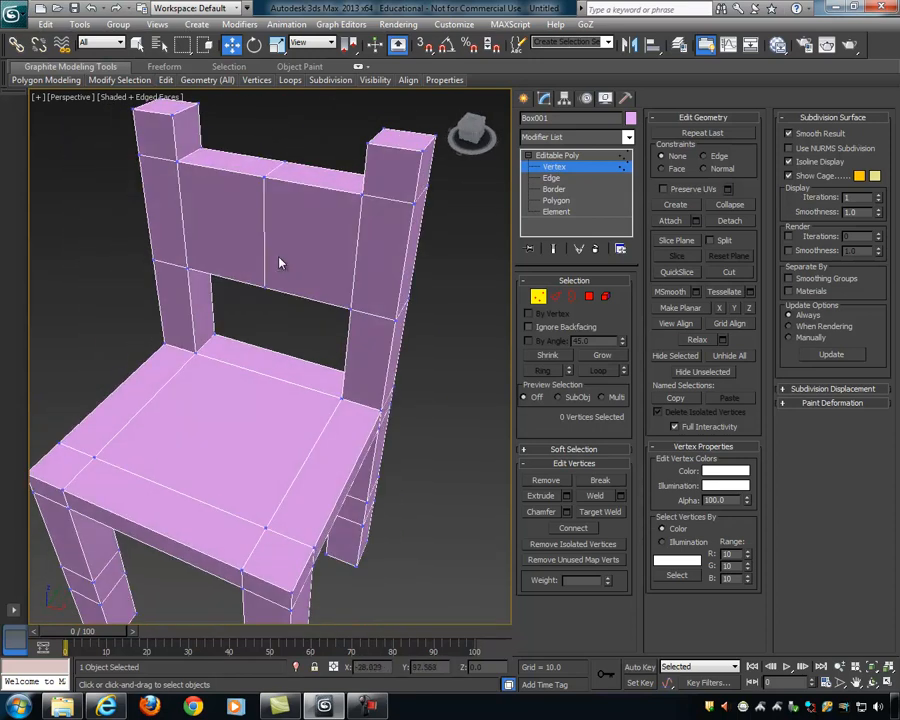
mouse_move(337, 245)
alt+middle_down()
mouse_move(327, 243)
mouse_move(345, 238)
alt+middle_up()
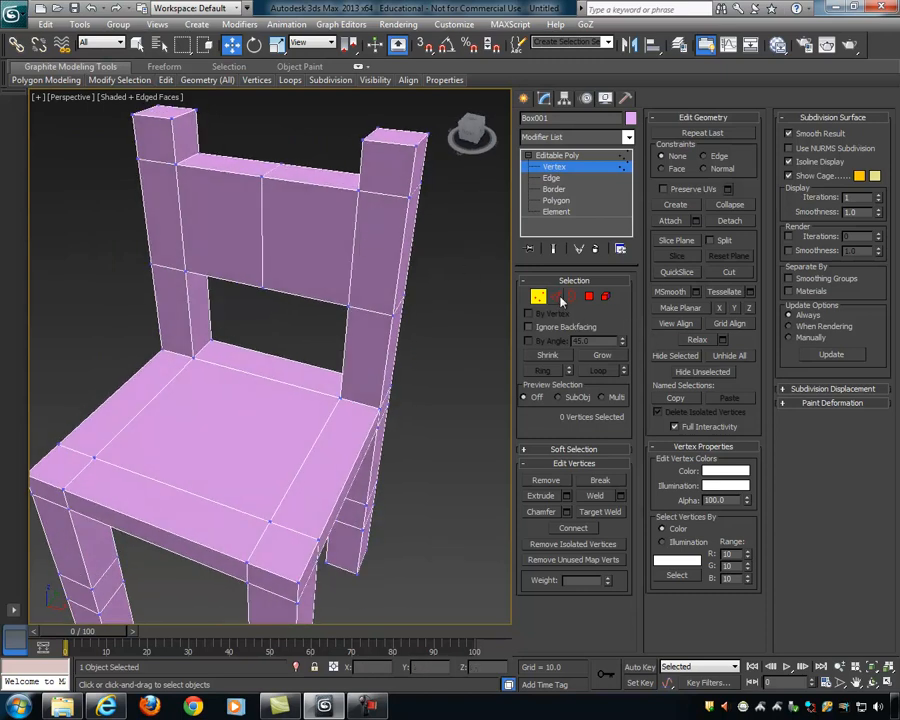
Step: In Edge mode, select the vertical centre seam edge of the backrest and extend the selection to its full loop
click(556, 296)
click(261, 210)
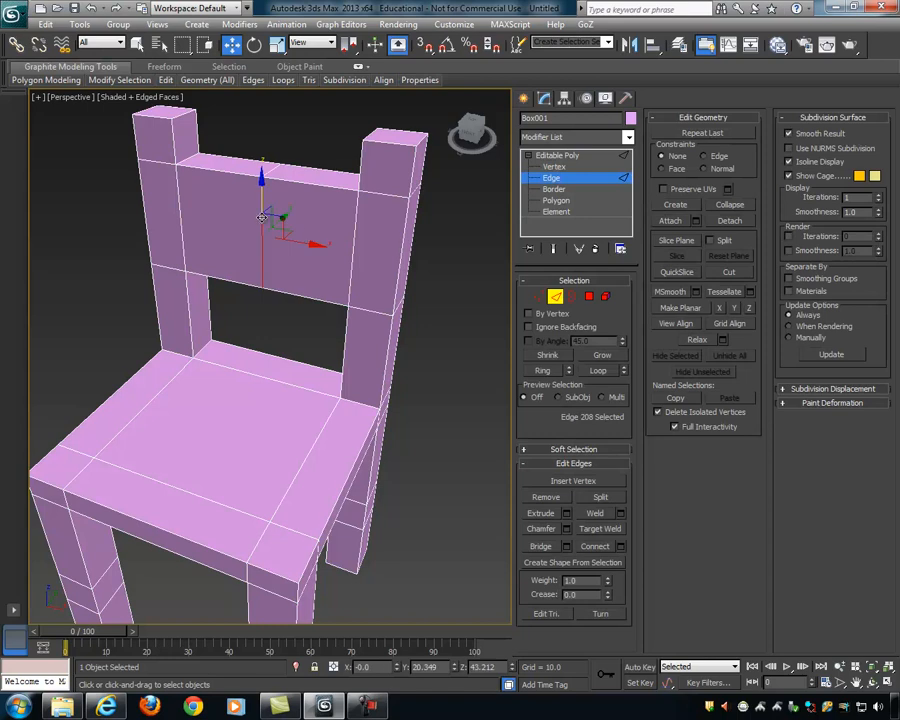
alt+middle_drag(261, 210, 307, 254)
key(q)
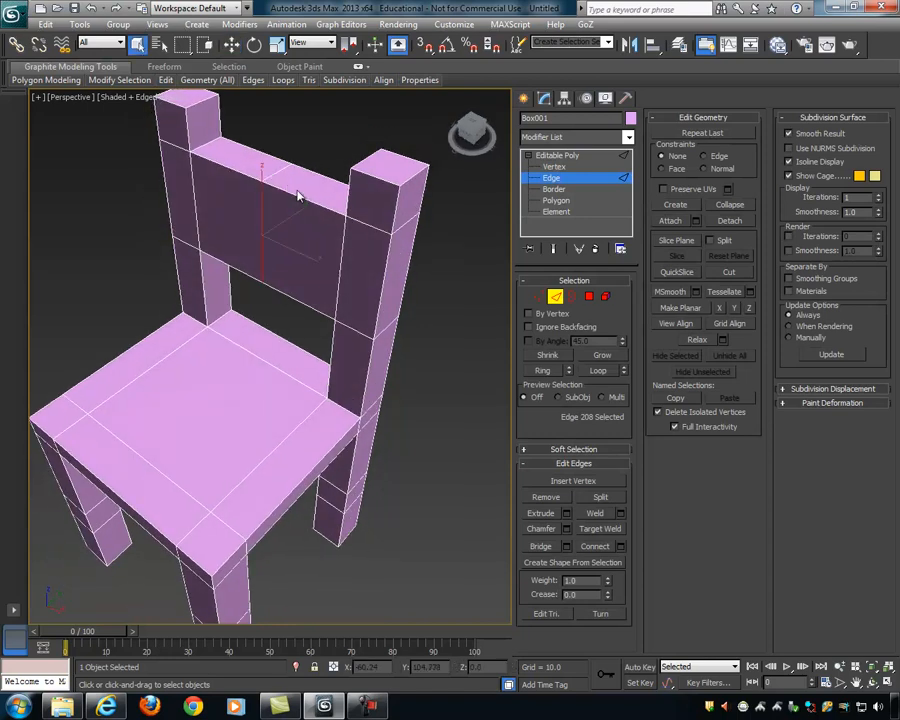
double_click(276, 172)
alt+middle_drag(306, 207, 378, 270)
Step: Clear the edge selection, pick only the seam's front edge and extend it around the backrest with Loop
click(319, 140)
click(276, 204)
alt+middle_drag(333, 231, 341, 251)
alt+middle_drag(321, 167, 358, 181)
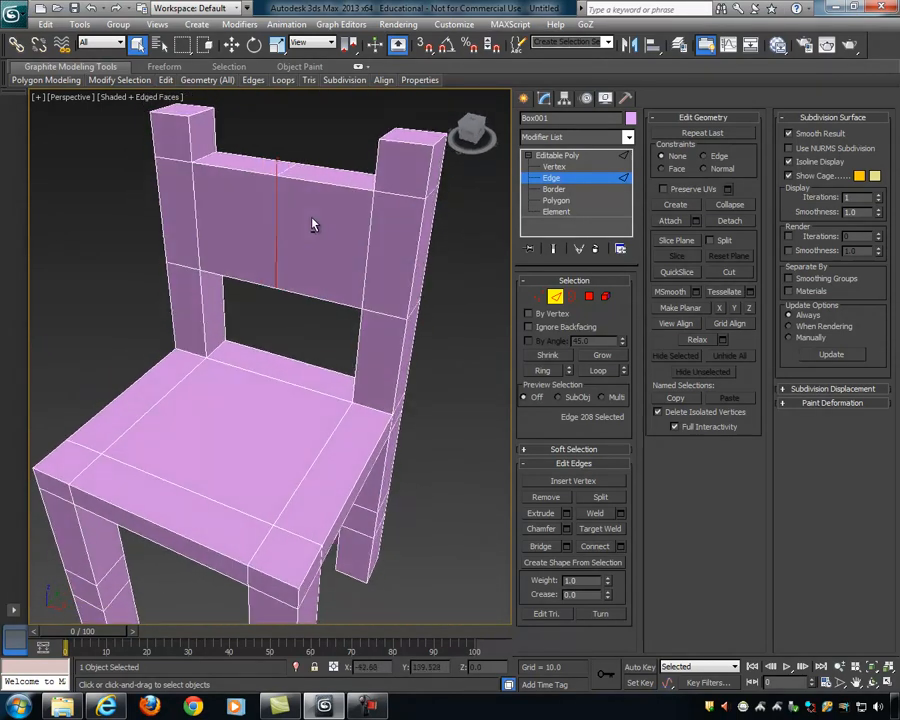
click(598, 371)
alt+middle_drag(380, 250, 364, 279)
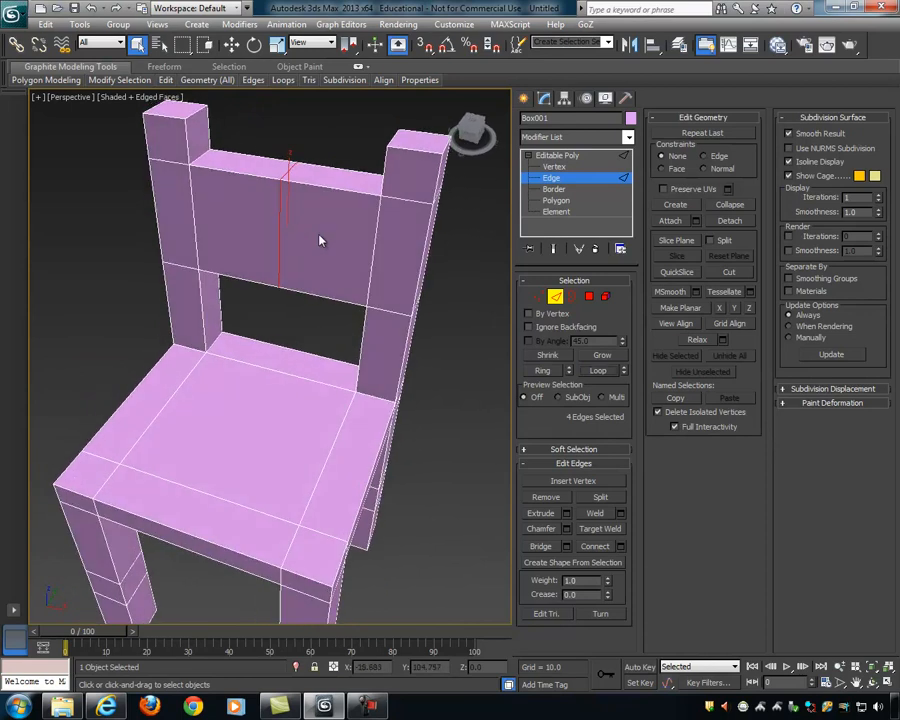
Step: Start again from single seam edges and reselect the complete four-edge loop around the middle of the backrest
click(279, 201)
alt+middle_drag(279, 201, 263, 224)
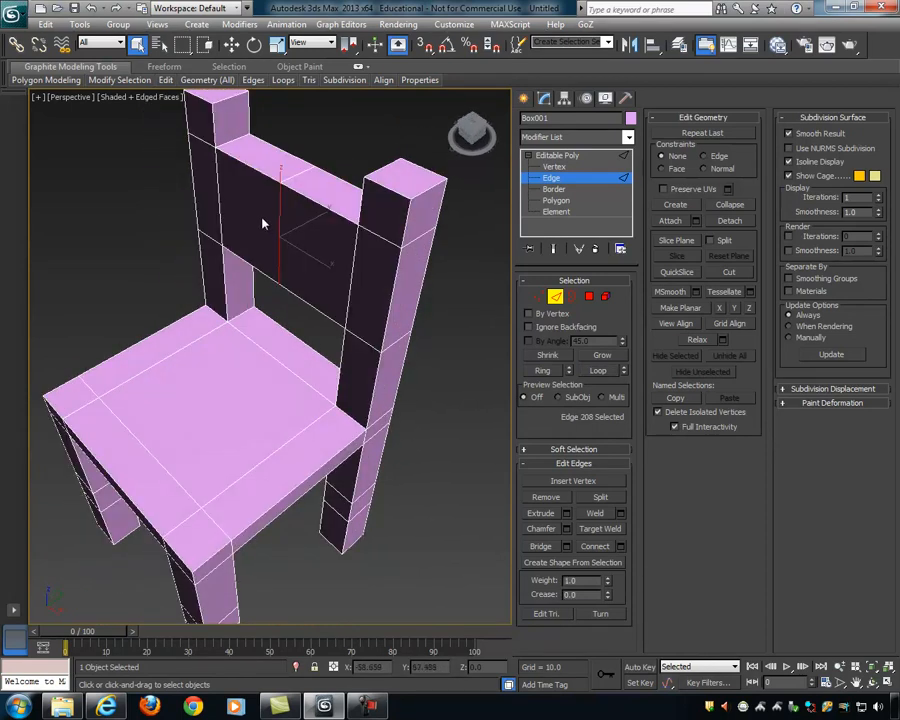
double_click(297, 176)
alt+middle_drag(368, 224, 386, 204)
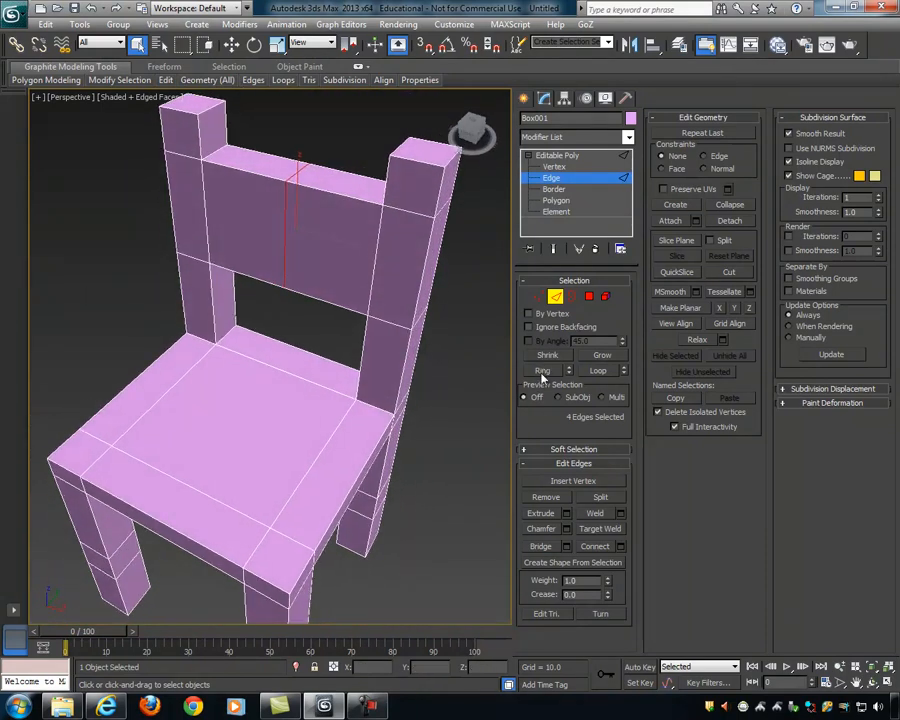
click(297, 201)
double_click(297, 172)
mouse_move(374, 223)
alt+middle_down()
mouse_move(193, 130)
mouse_move(196, 121)
mouse_move(358, 195)
mouse_move(374, 221)
alt+middle_up()
mouse_move(314, 237)
alt+middle_down()
mouse_move(354, 209)
mouse_move(319, 227)
mouse_move(344, 255)
mouse_move(312, 255)
alt+middle_up()
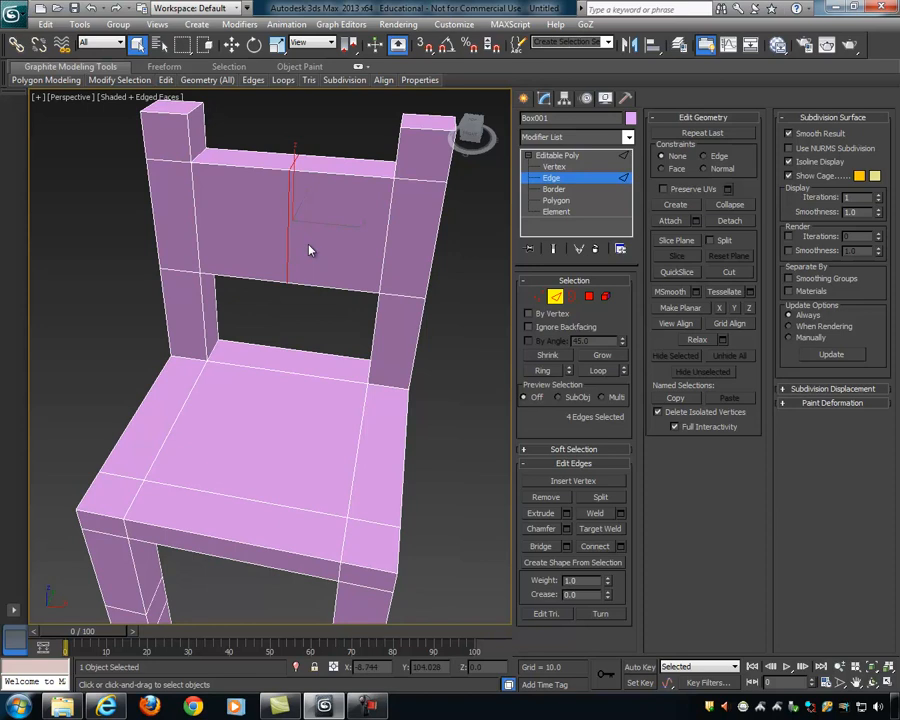
Step: Try deleting the selected seam edge loop and undo the deletion
key(Delete)
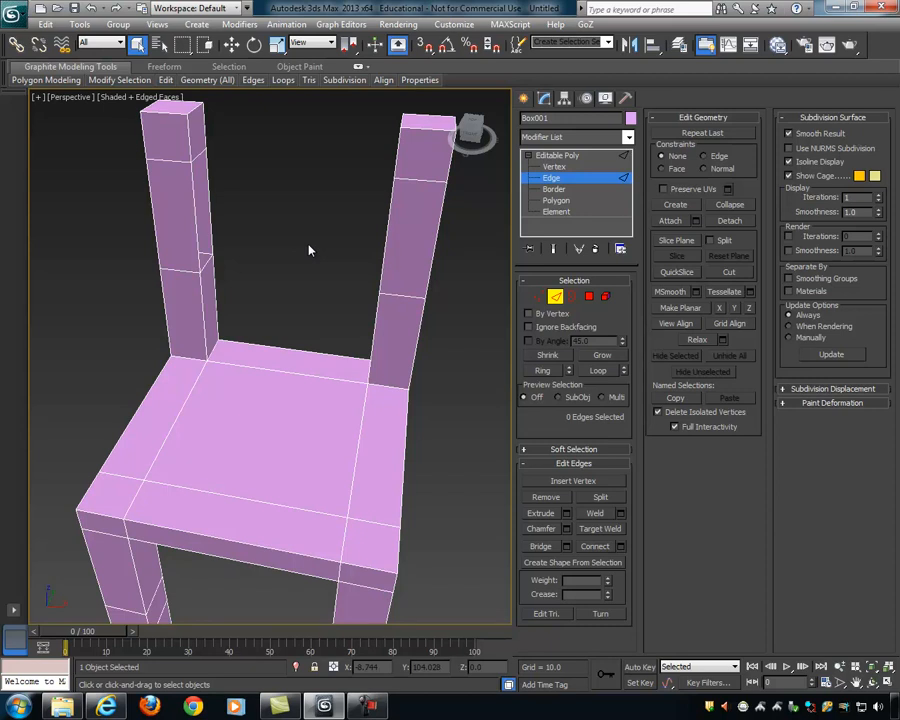
key(ctrl+z)
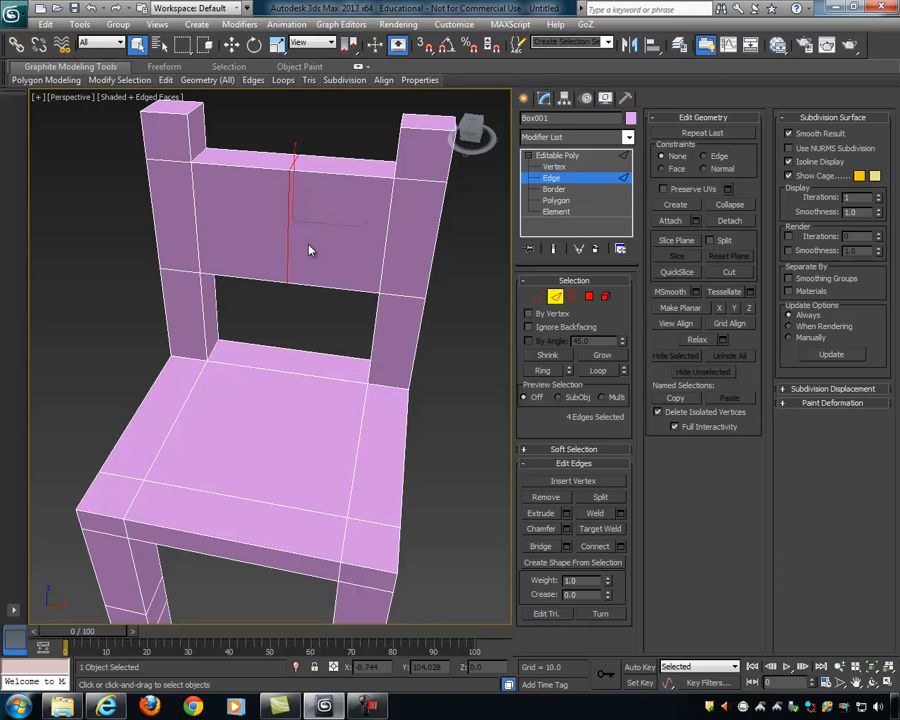
Step: Remove the centre seam edge loop while keeping the backrest's polygons
key(BackSpace)
alt+middle_drag(263, 333, 300, 315)
Step: Extrude the rear-facing polygon of one front leg's middle segment by 17.491 towards the back leg on the same side
click(589, 296)
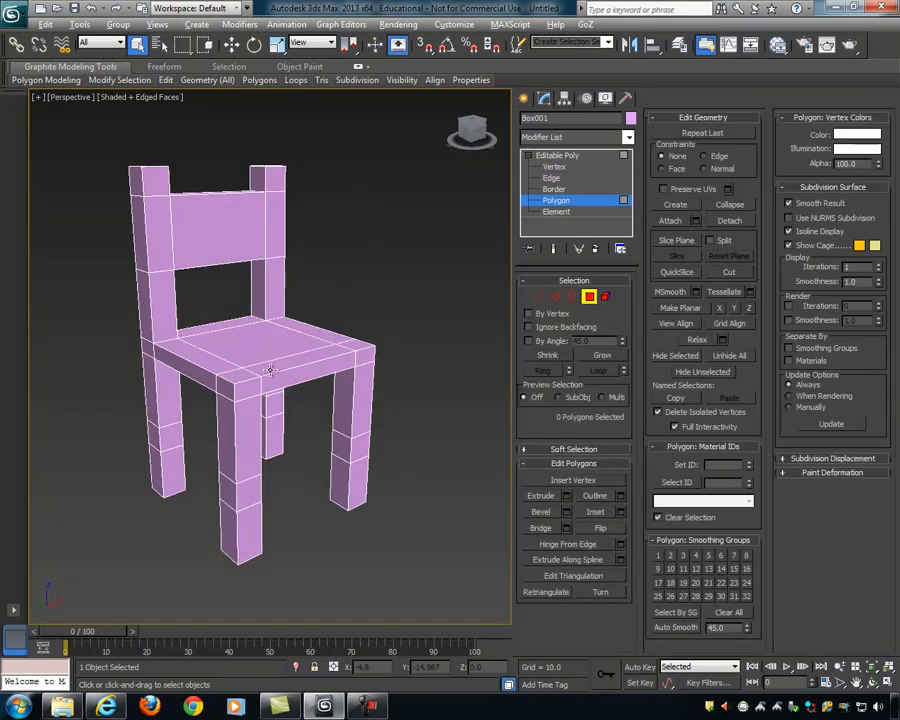
alt+middle_drag(270, 370, 396, 338)
click(346, 446)
alt+middle_drag(454, 456, 307, 302)
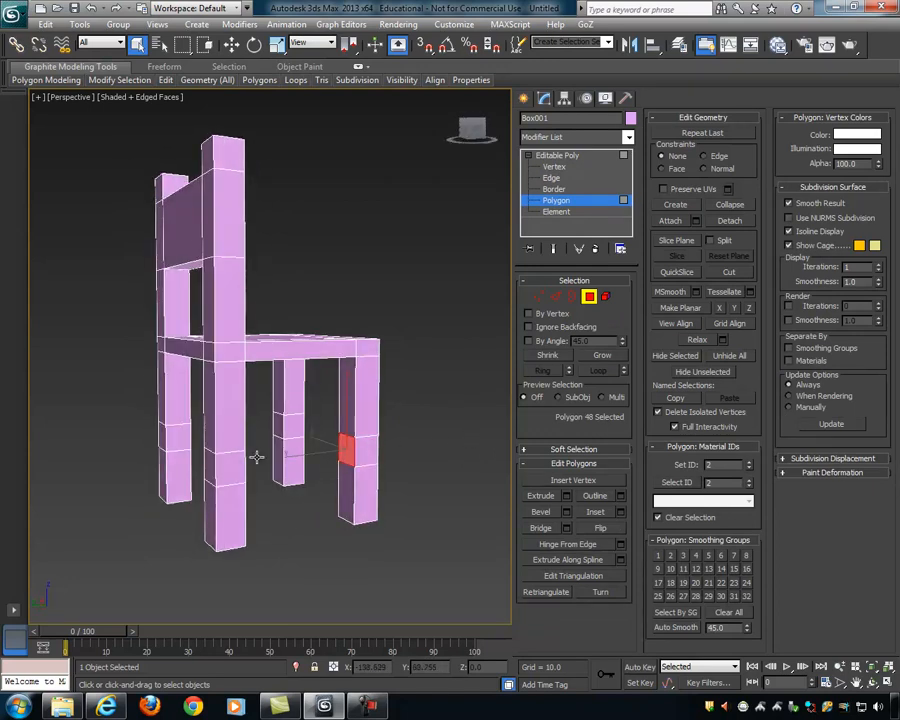
mouse_move(389, 449)
alt+middle_down()
mouse_move(297, 438)
mouse_move(400, 454)
alt+middle_up()
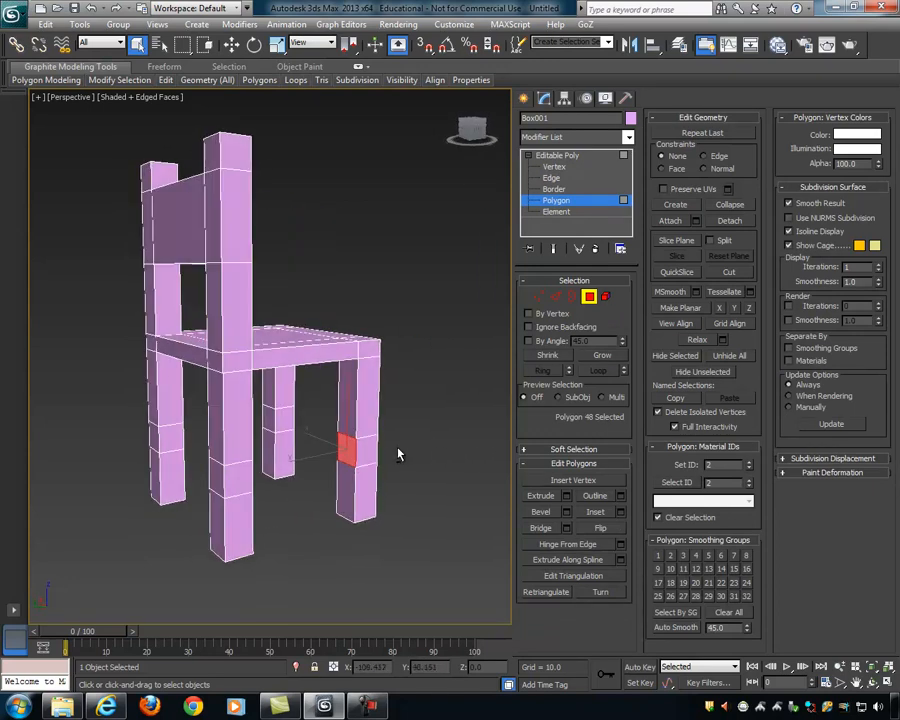
click(566, 497)
alt+middle_drag(428, 458, 370, 390)
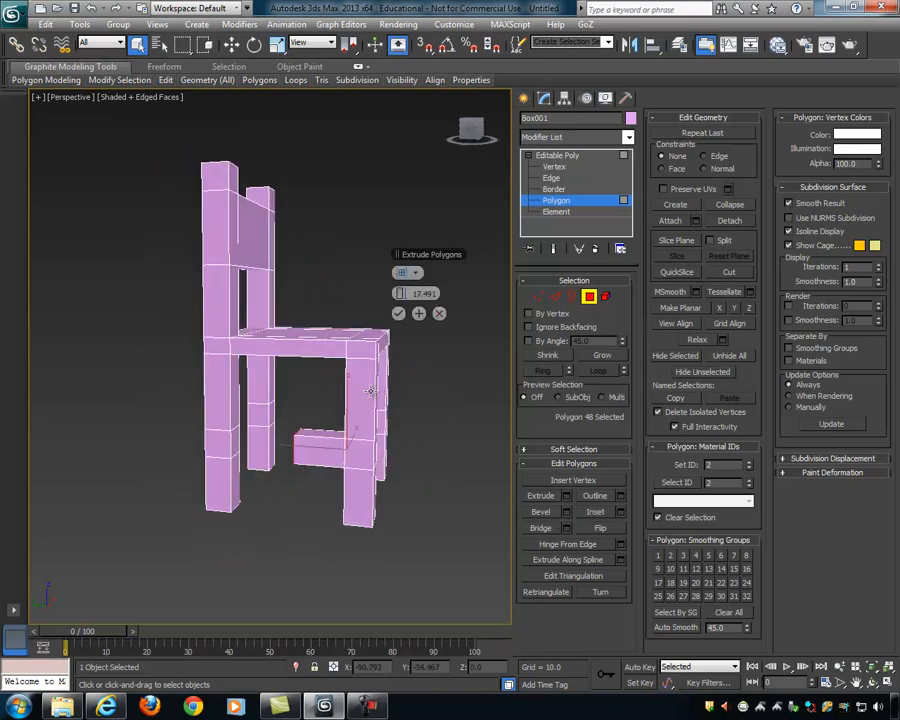
click(398, 316)
Step: Delete the end polygon of the extruded side rail and the facing polygon on the back leg's middle segment
alt+middle_drag(402, 317, 333, 437)
click(405, 464)
click(178, 439)
key(Delete)
alt+middle_drag(281, 451, 331, 386)
scroll(282, 438, up, 4)
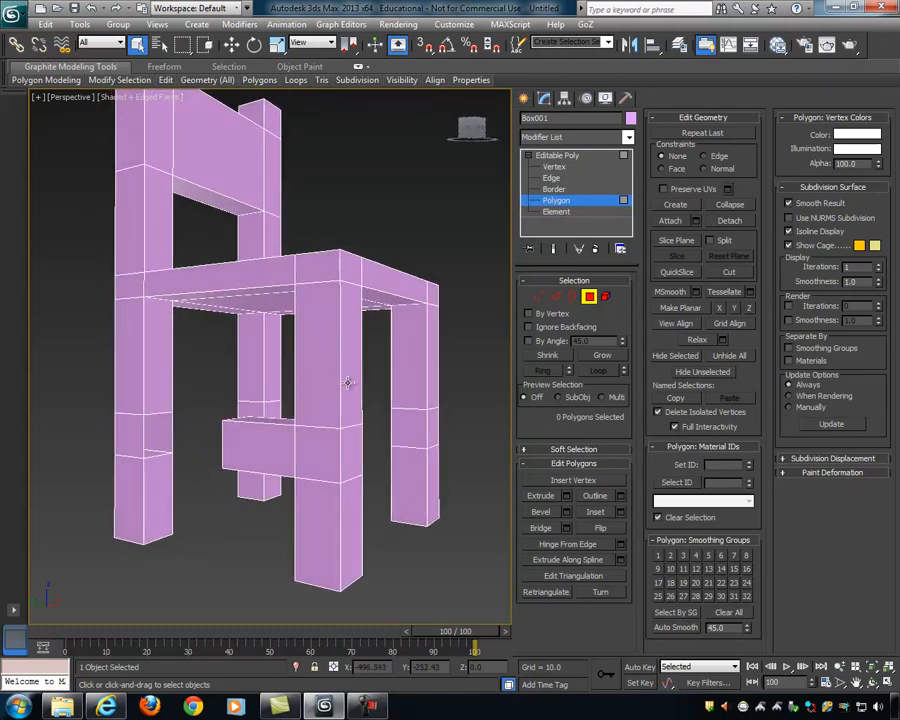
Step: Target Weld the side rail's outer upper and lower end vertices to the matching corners of the back leg's opening
click(539, 296)
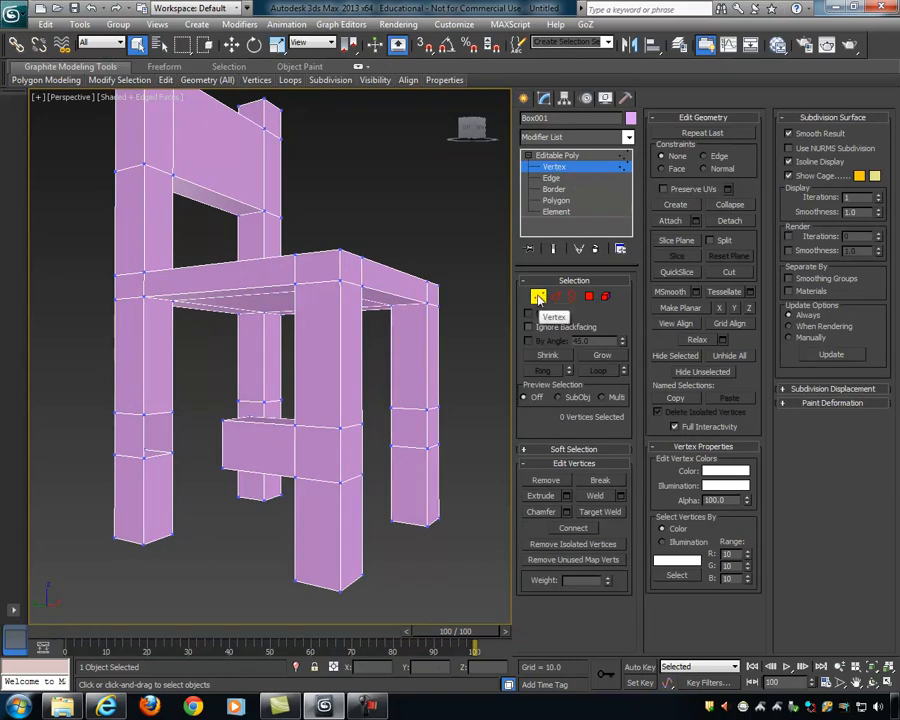
click(600, 512)
alt+middle_drag(193, 392, 301, 474)
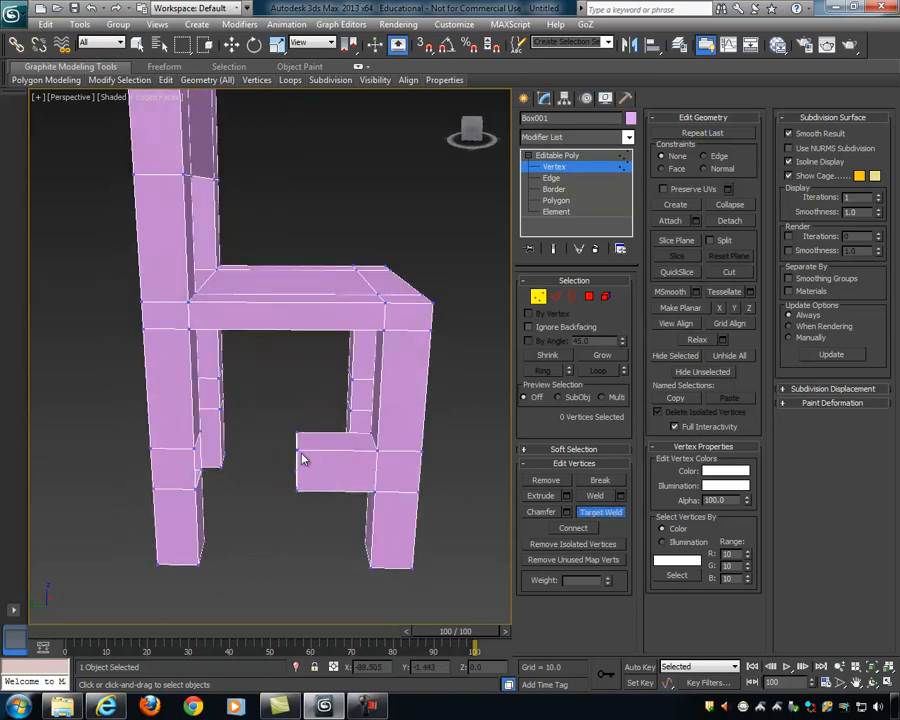
alt+middle_drag(346, 452, 322, 504)
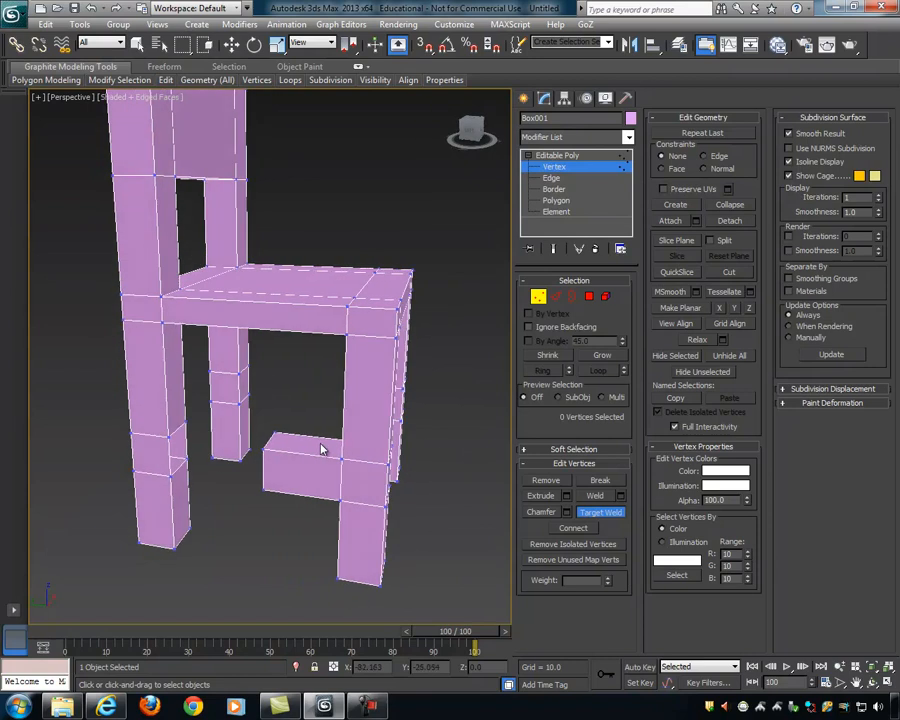
click(168, 437)
alt+middle_drag(388, 482, 288, 457)
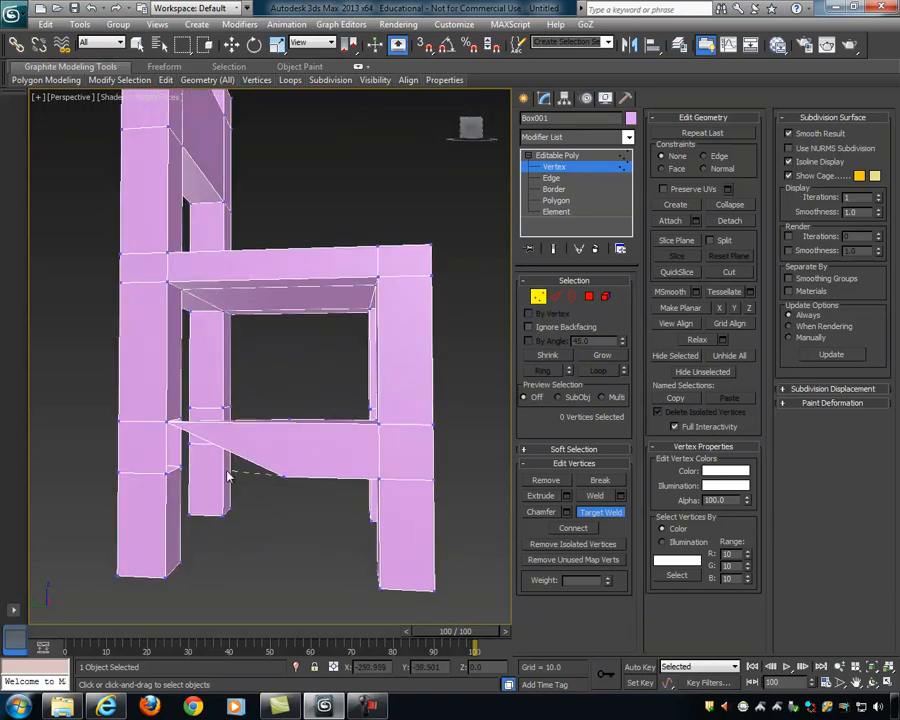
click(165, 473)
Step: Target Weld the side rail's inner upper and lower end vertices to the remaining corners of the back leg's opening
alt+middle_drag(232, 484, 494, 500)
alt+middle_drag(410, 484, 370, 466)
click(405, 415)
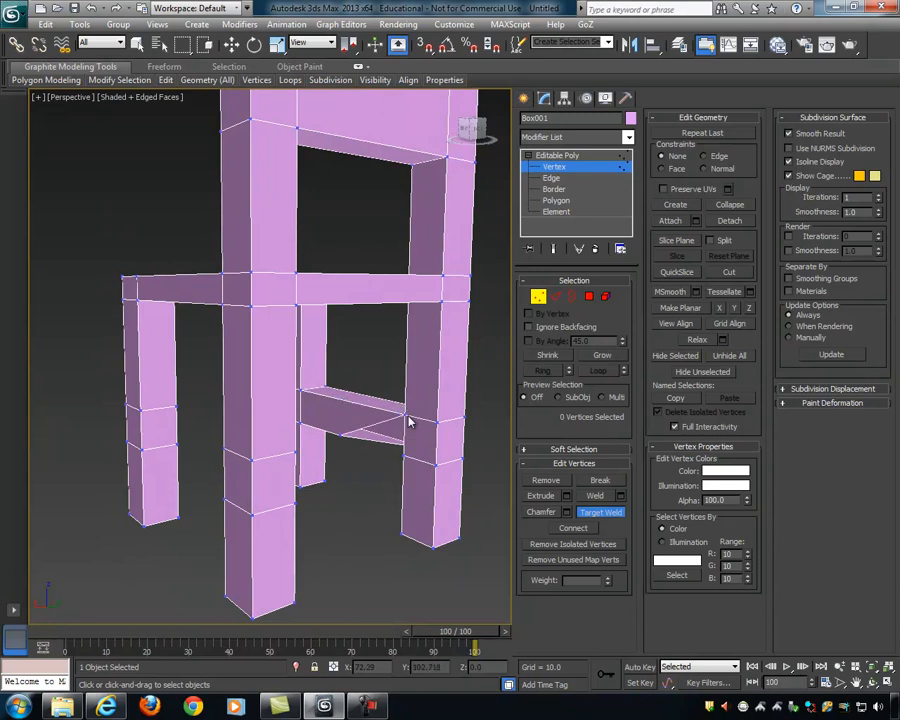
click(402, 453)
alt+middle_drag(351, 466, 380, 360)
Step: Delete the two facing middle-segment polygons of the front and back legs on the chair's other side
click(589, 296)
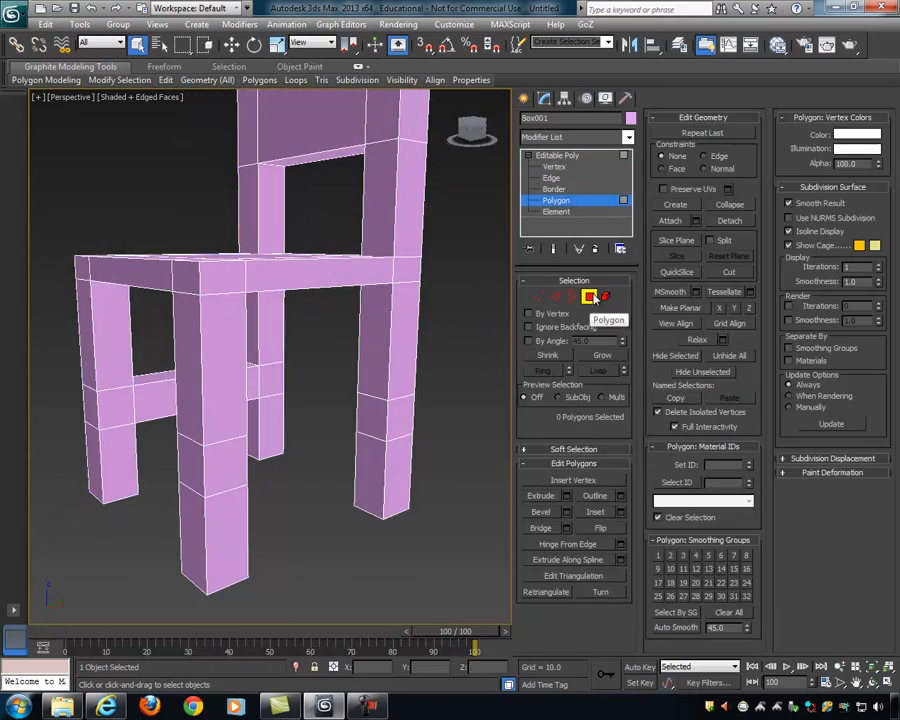
click(375, 416)
alt+middle_drag(370, 414, 428, 373)
ctrl+click(256, 377)
key(Delete)
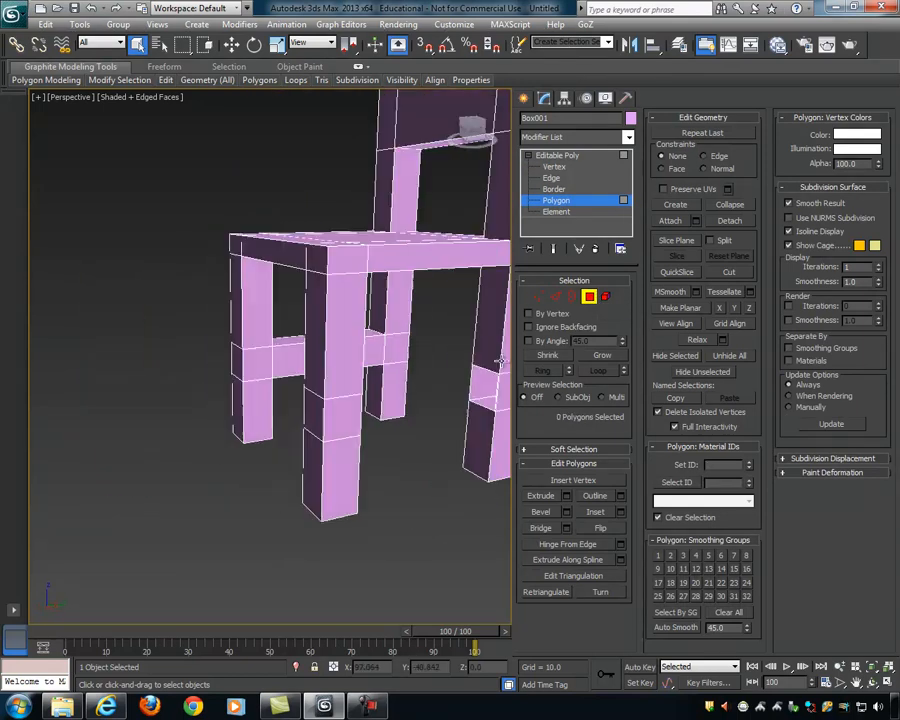
Step: Select the borders of the two facing leg openings and Bridge them to form the second side rail
alt+middle_drag(383, 405, 285, 402)
click(573, 297)
click(440, 375)
alt+middle_drag(440, 375, 362, 418)
ctrl+click(315, 359)
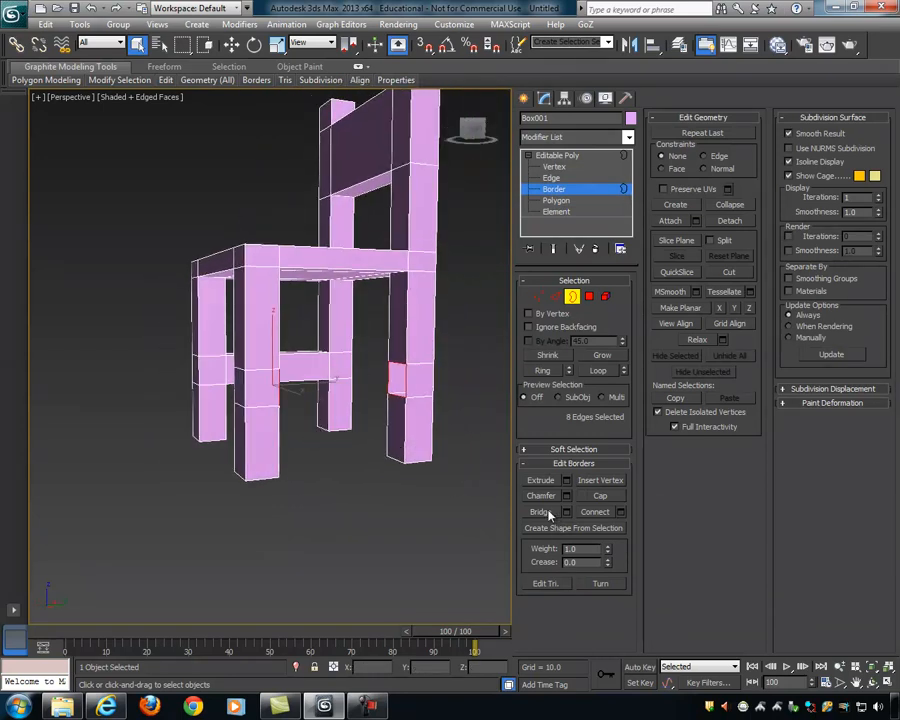
click(540, 512)
alt+middle_drag(450, 522, 356, 550)
alt+middle_drag(296, 410, 415, 494)
alt+middle_drag(364, 368, 373, 474)
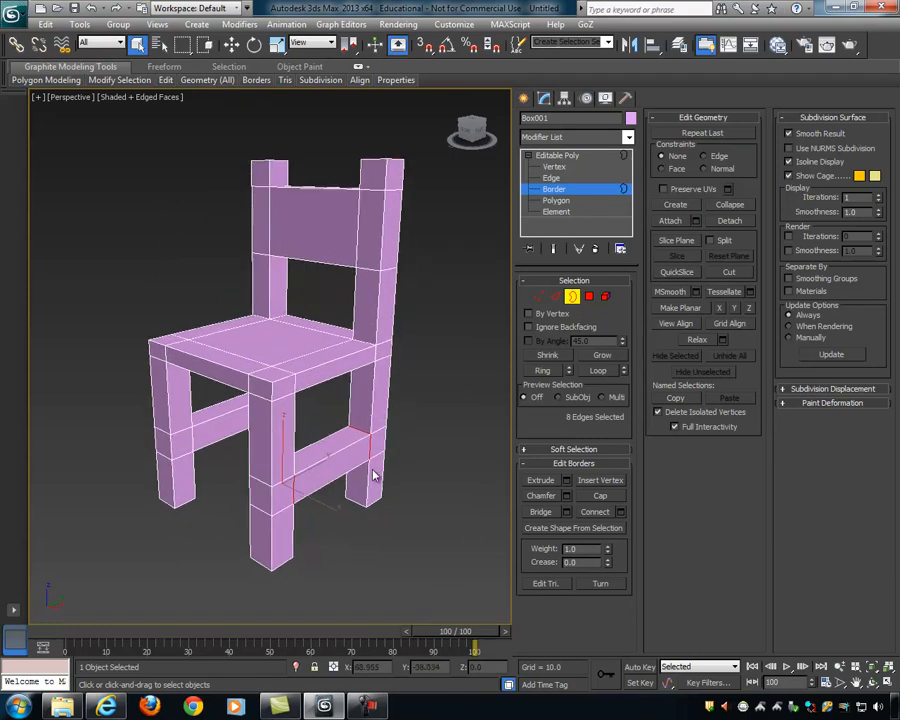
click(367, 707)
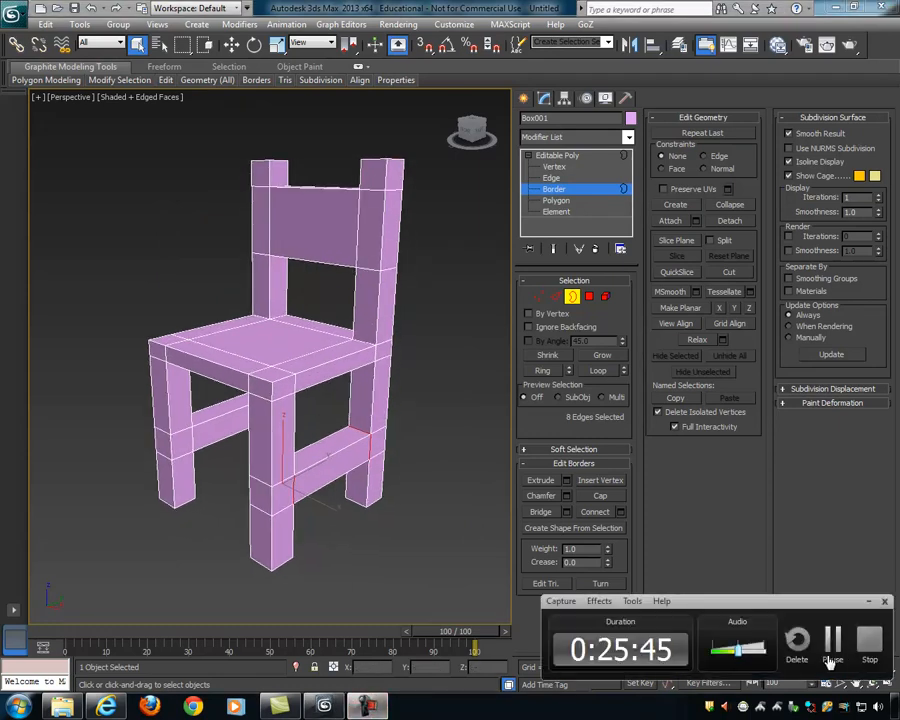
click(833, 640)
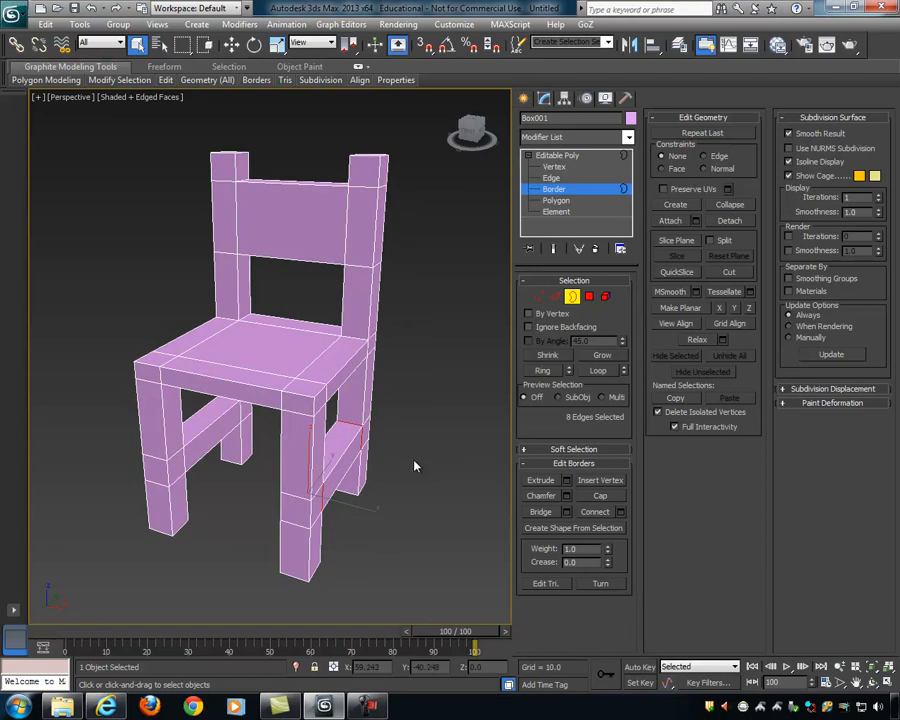
Step: Leave border editing and return to the object level of the Editable Poly chair
alt+middle_drag(434, 476, 548, 348)
click(556, 155)
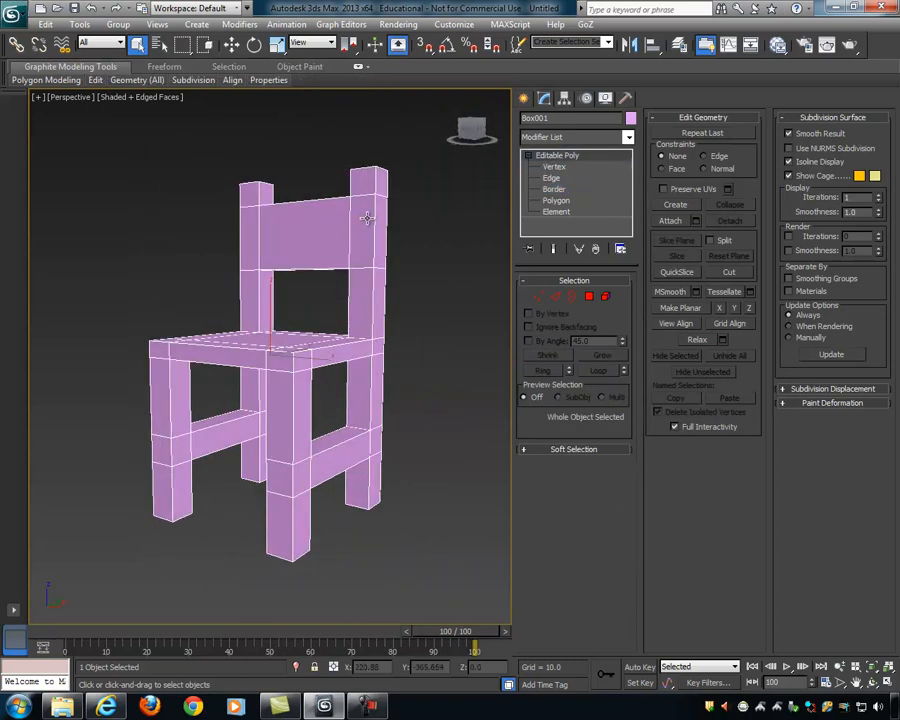
Step: Delete the finished chair and display the home grid in the empty scene
key(Delete)
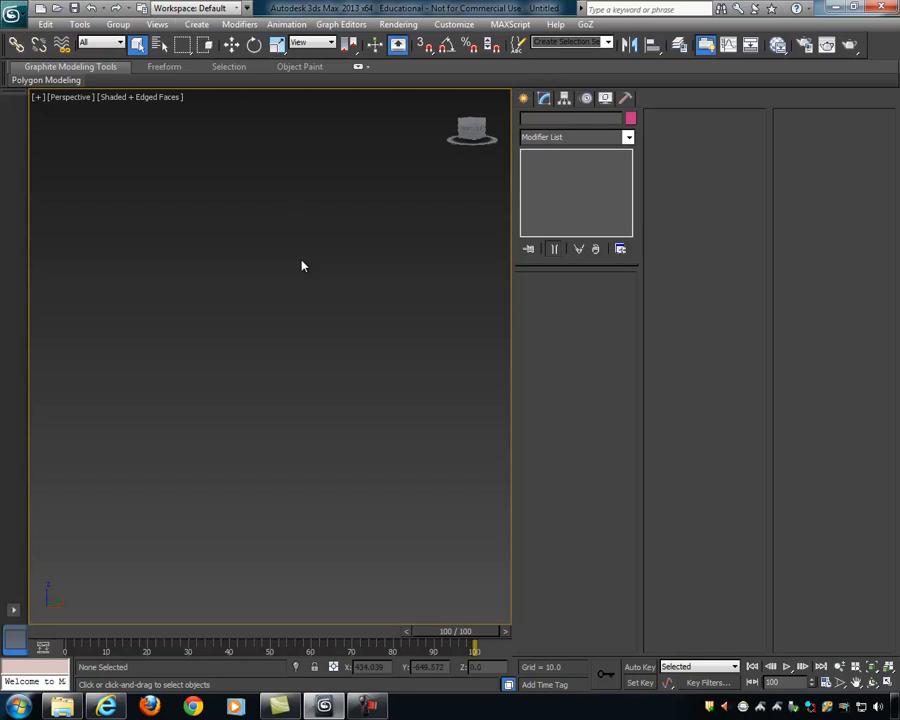
key(g)
alt+middle_drag(346, 320, 356, 273)
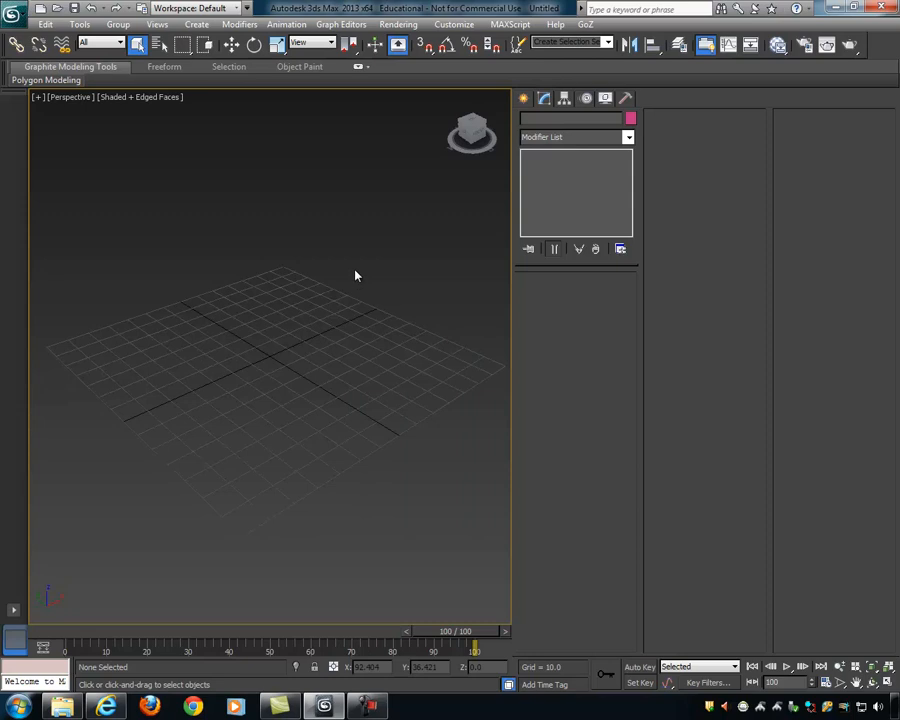
Step: Create a square standard box about 51.3 by 51.3 units and 7.3 high, centred on the grid origin
click(197, 25)
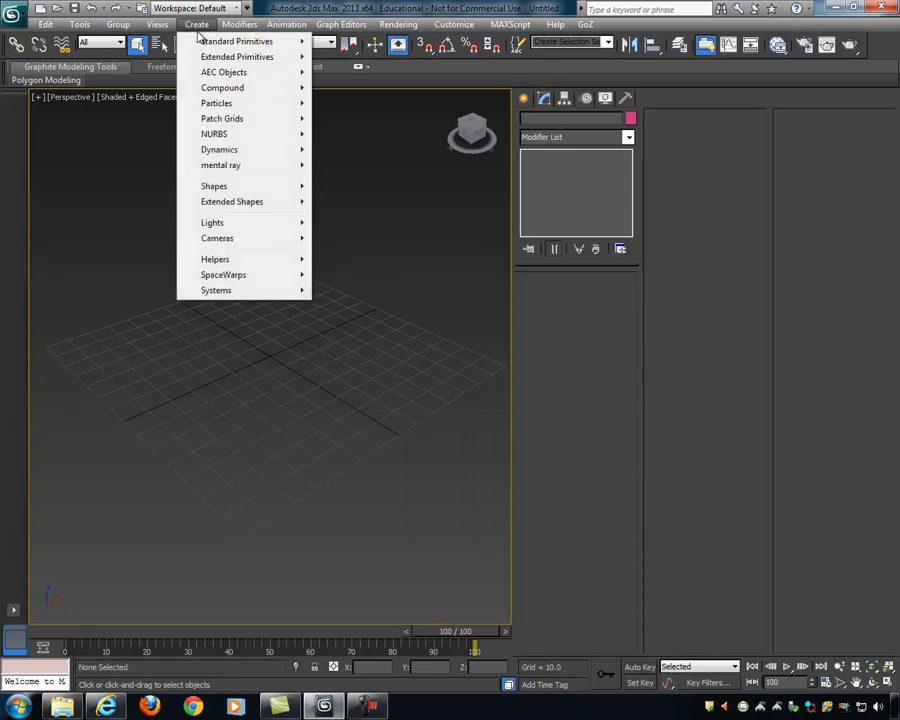
mouse_move(210, 41)
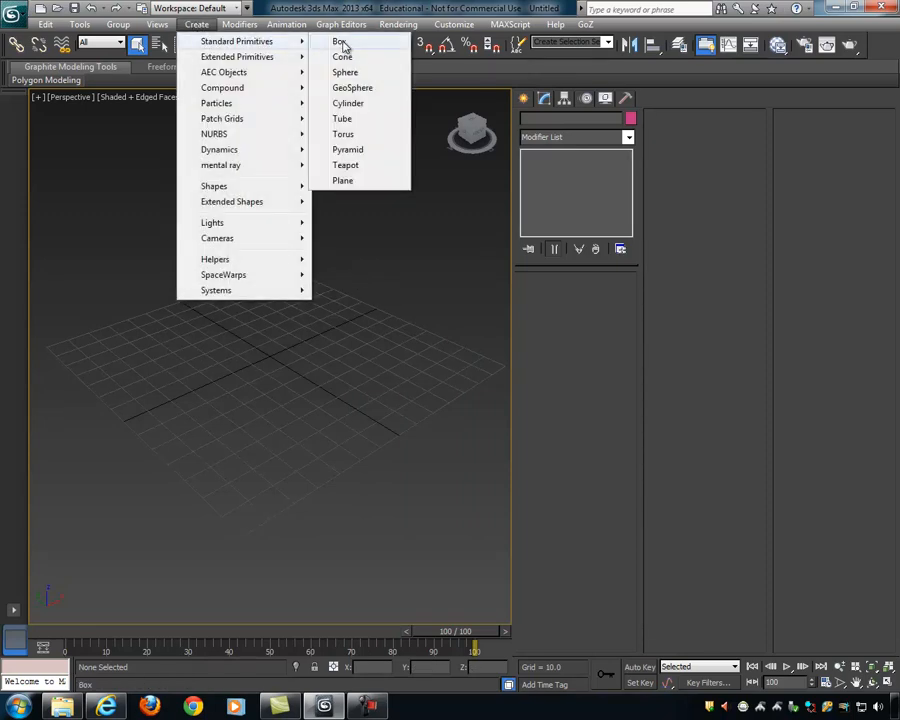
click(340, 43)
ctrl+drag(269, 354, 336, 366)
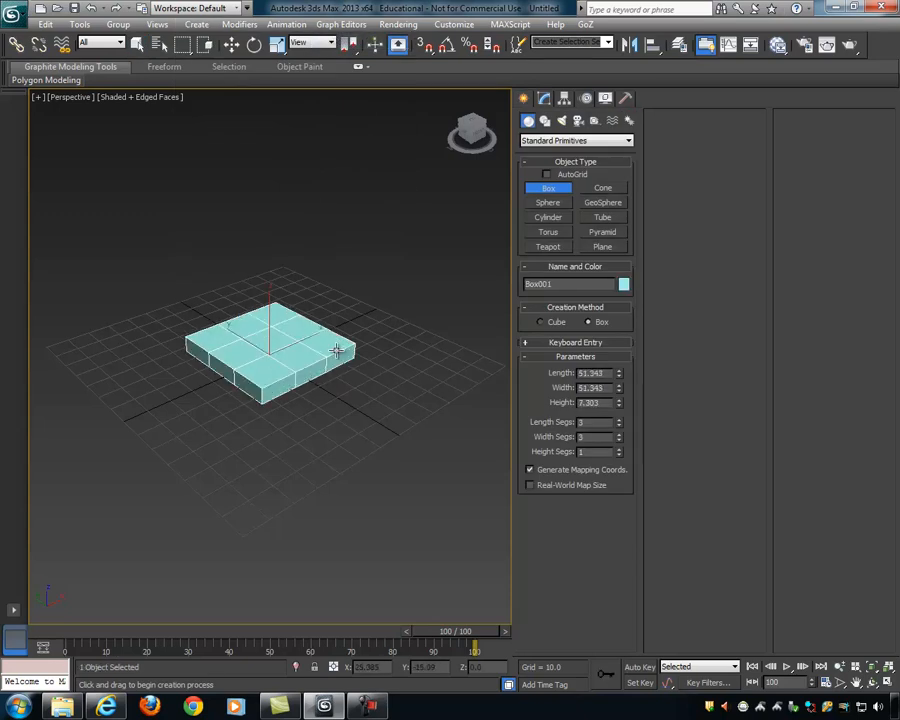
click(337, 350)
right_click(359, 365)
alt+middle_drag(360, 367, 344, 390)
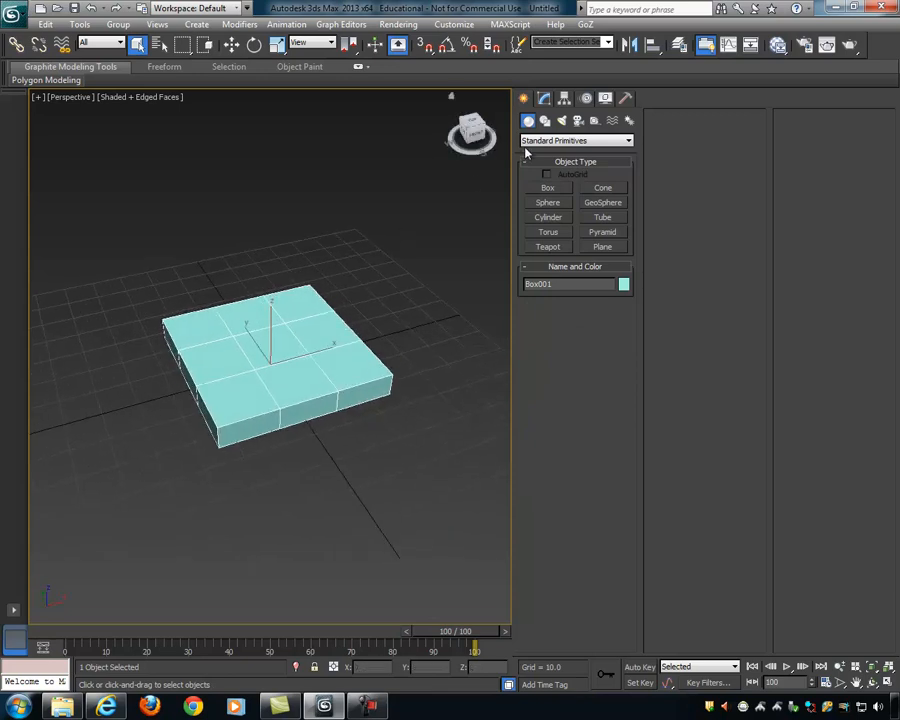
Step: Set the box's length segments and width segments to 1
click(543, 99)
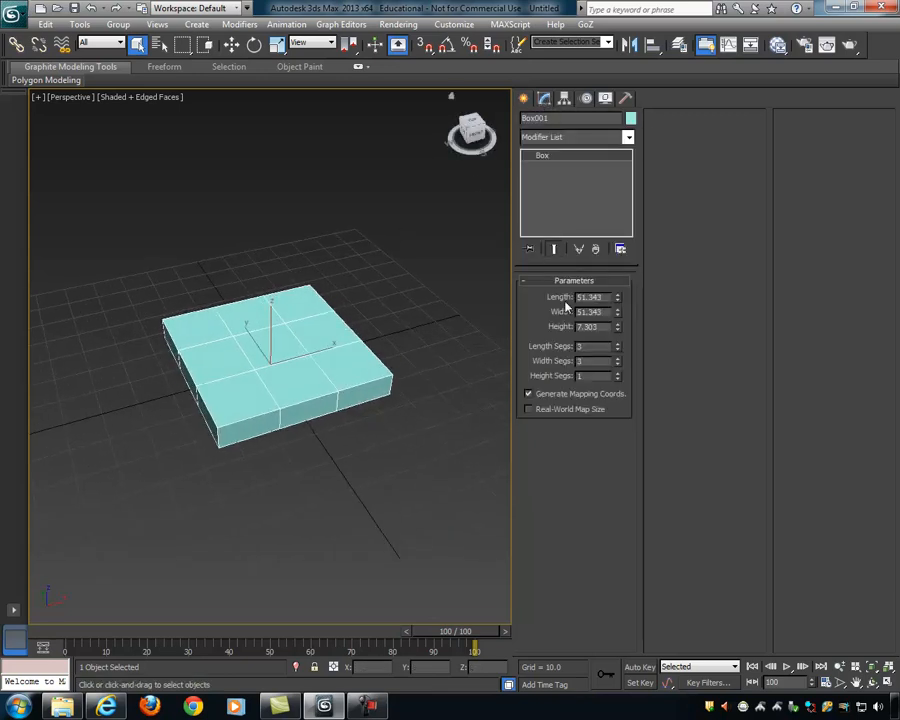
click(617, 350)
click(617, 350)
click(619, 365)
click(619, 365)
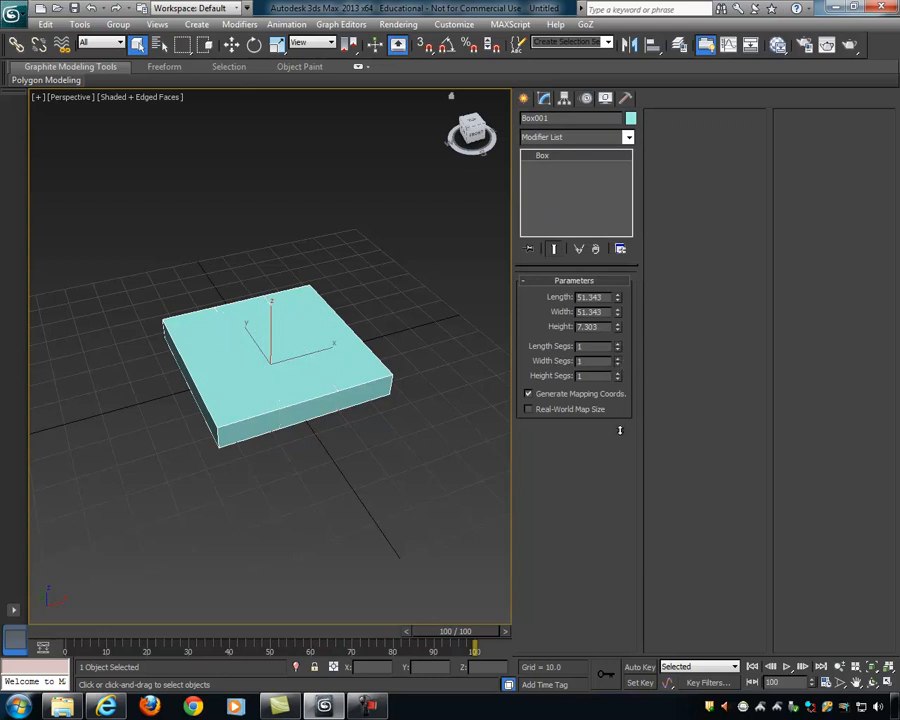
Step: Convert the single-segment box to an Editable Poly
alt+middle_drag(348, 305, 191, 346)
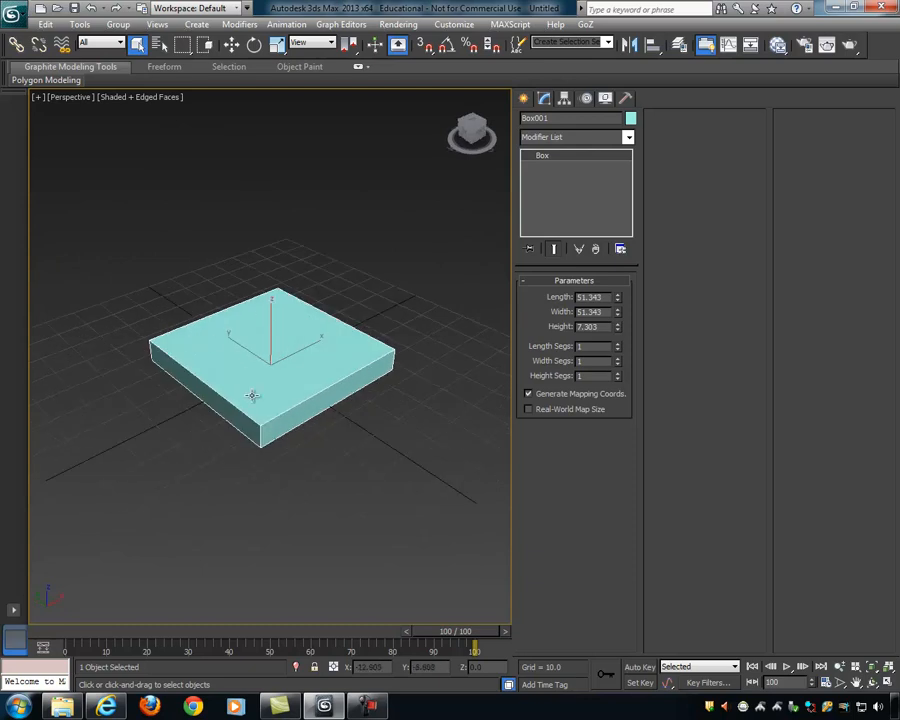
right_click(252, 360)
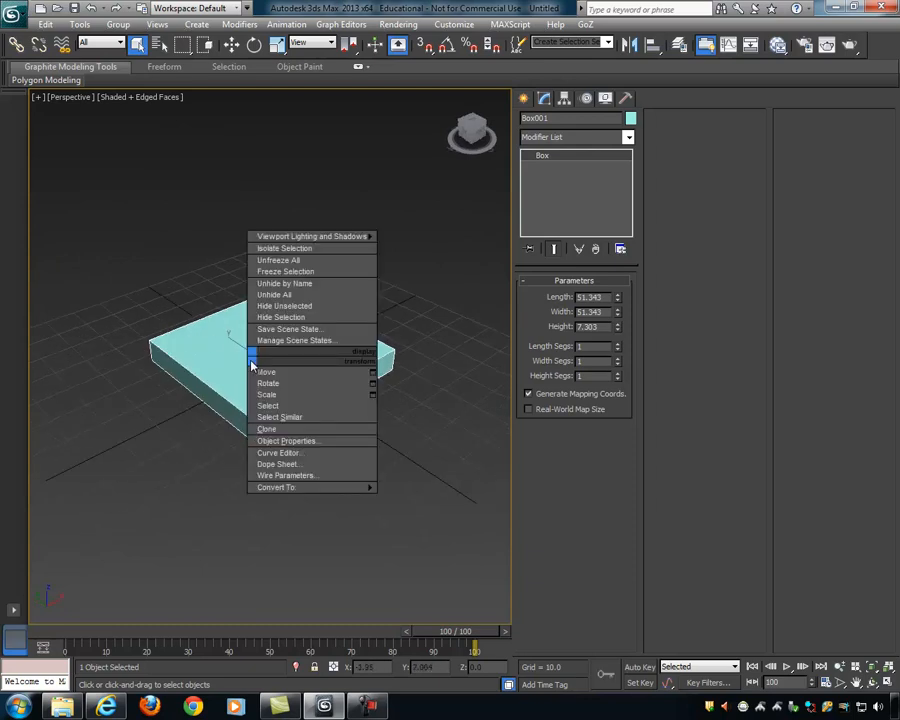
mouse_move(283, 488)
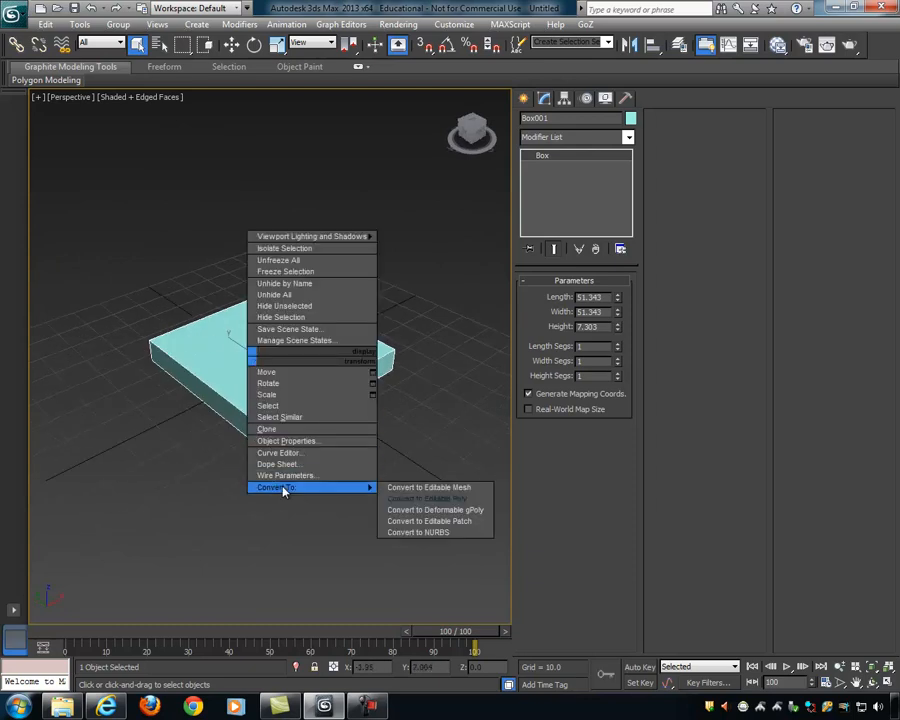
click(455, 499)
Step: Switch the Editable Poly to edge editing, select a top side edge and extend the selection with Ring
alt+middle_drag(331, 378, 350, 365)
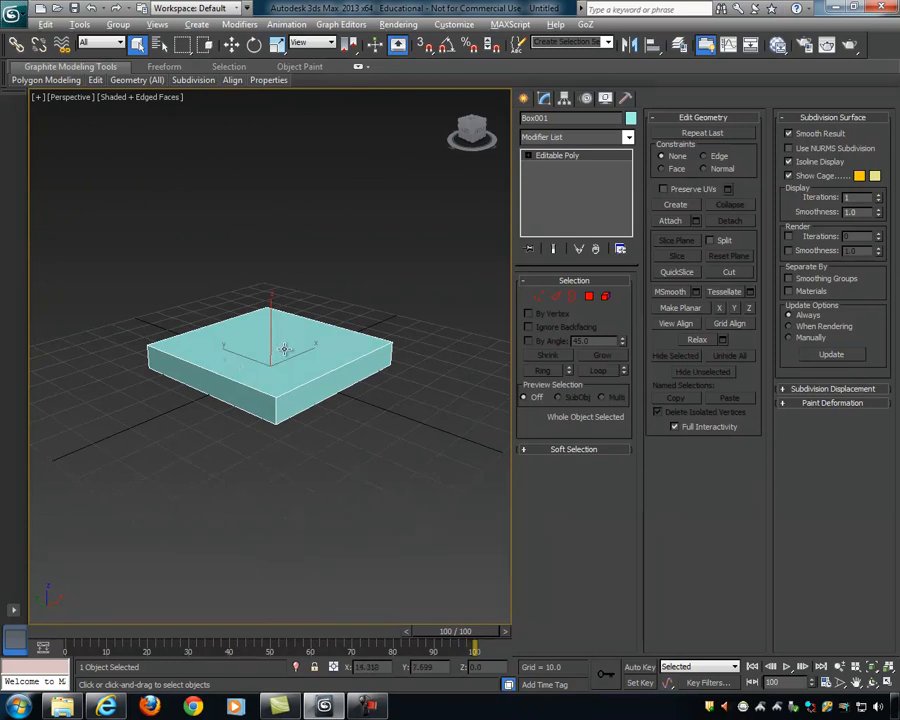
scroll(285, 347, up, 5)
alt+middle_drag(317, 355, 340, 354)
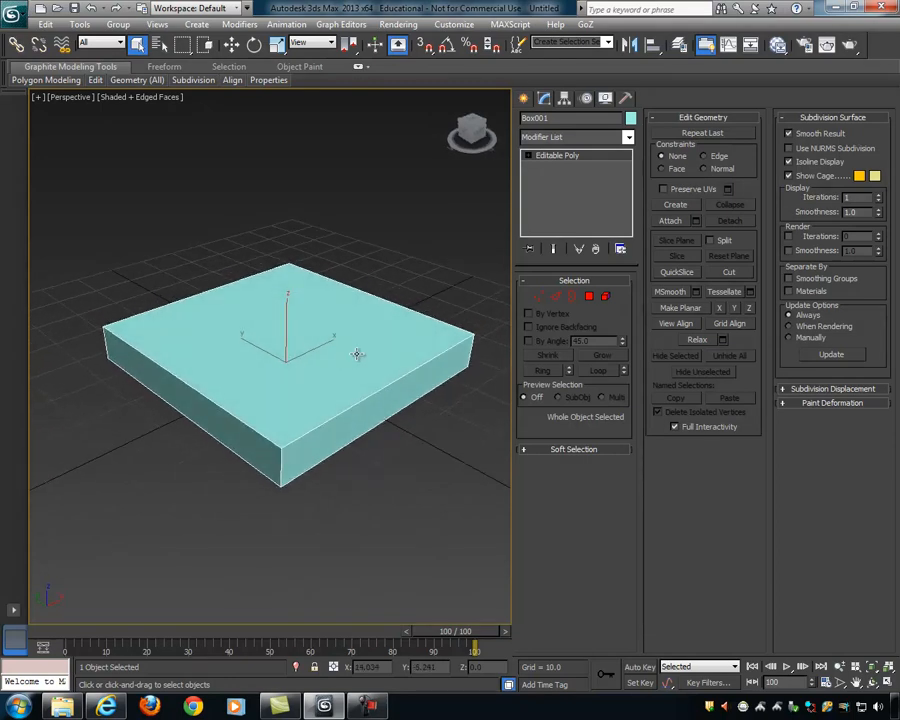
alt+middle_drag(299, 270, 243, 331)
alt+middle_drag(148, 348, 224, 373)
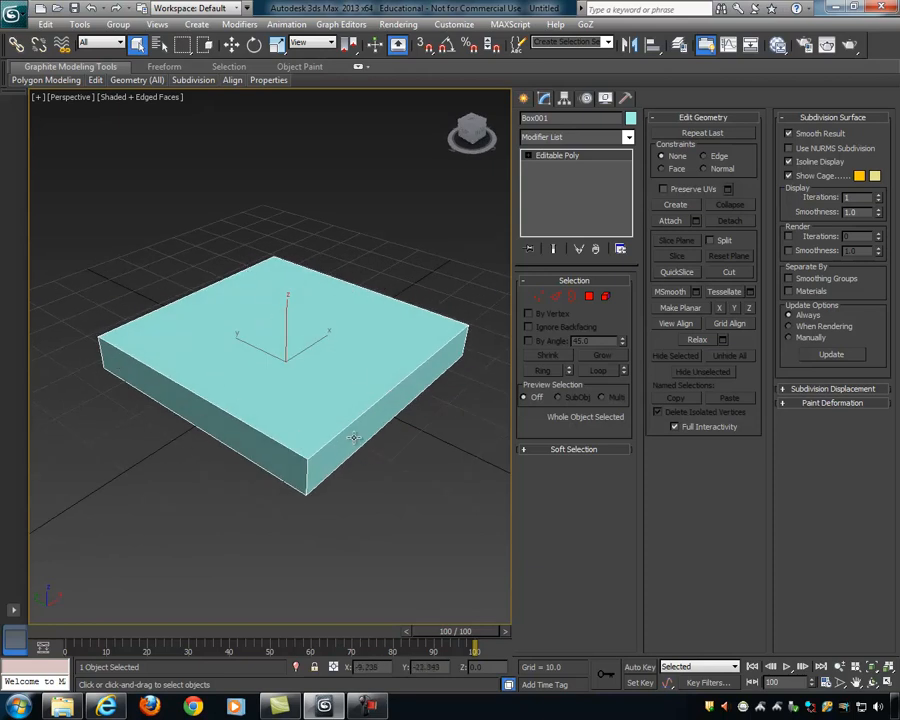
click(555, 297)
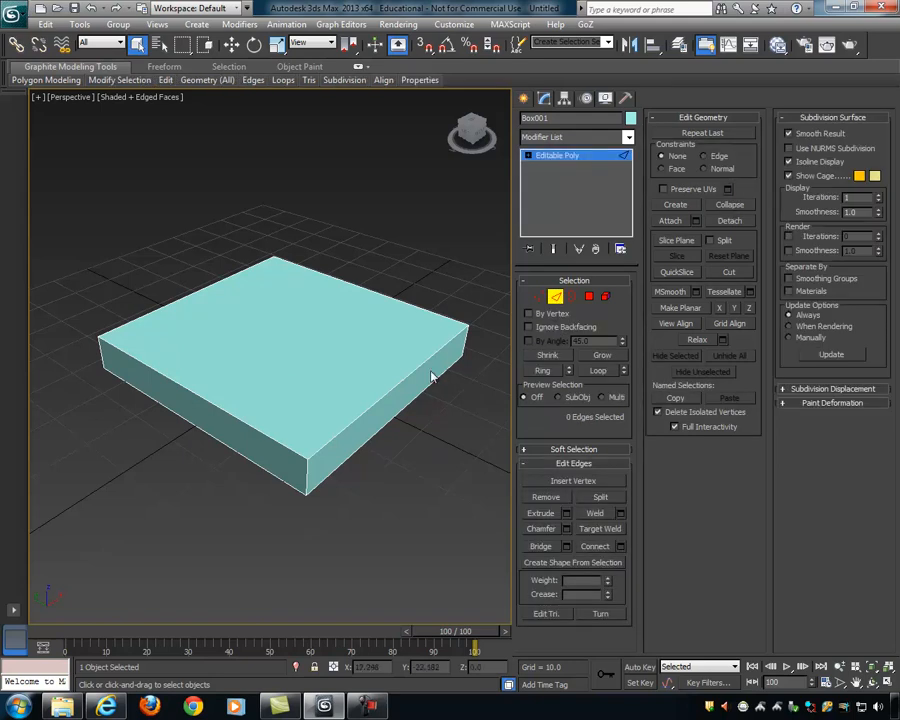
click(529, 156)
click(553, 178)
click(557, 178)
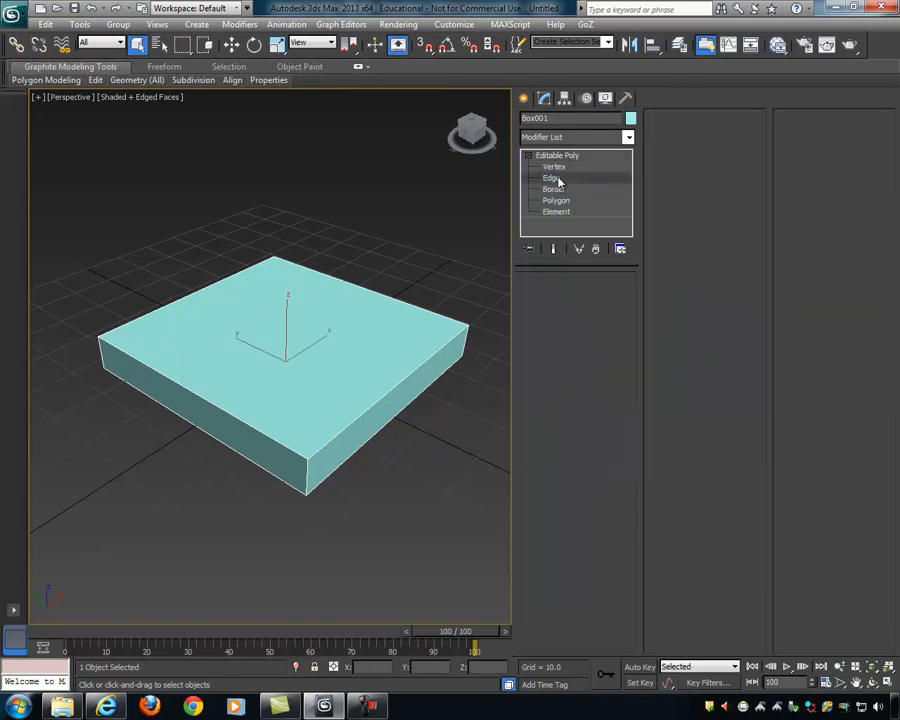
click(385, 393)
alt+middle_drag(385, 393, 421, 346)
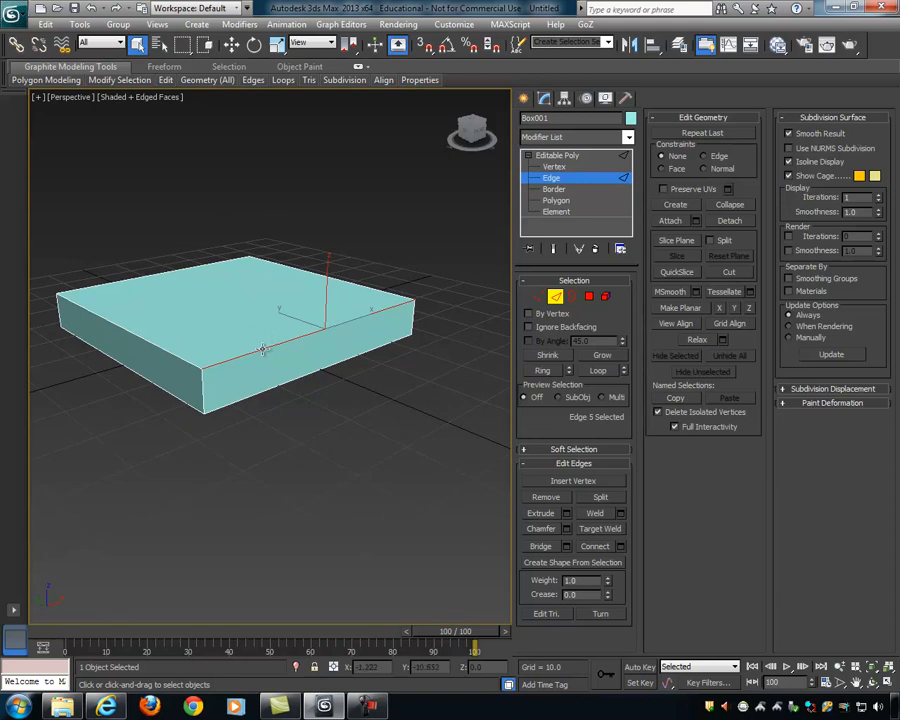
click(541, 371)
alt+middle_drag(380, 285, 555, 295)
alt+middle_drag(459, 302, 398, 362)
Step: Clear the edge selection, reselect the top side edge and expand it to its ring of parallel edges again
click(410, 294)
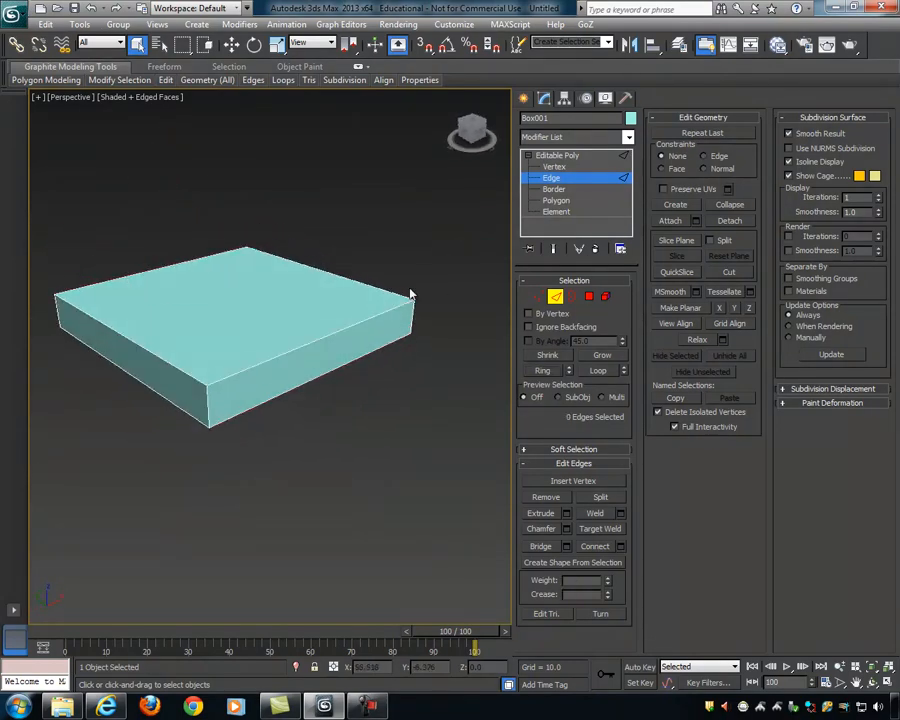
click(366, 321)
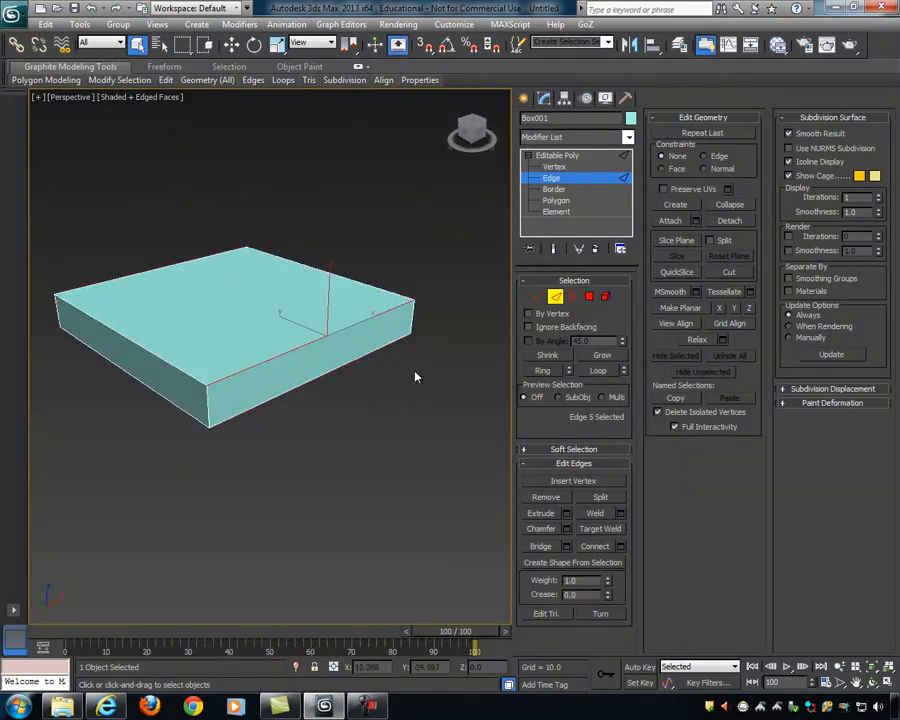
key(alt+l)
mouse_move(409, 357)
alt+middle_down()
mouse_move(404, 307)
mouse_move(432, 255)
mouse_move(585, 367)
mouse_move(512, 384)
mouse_move(420, 380)
mouse_move(376, 426)
mouse_move(406, 372)
alt+middle_up()
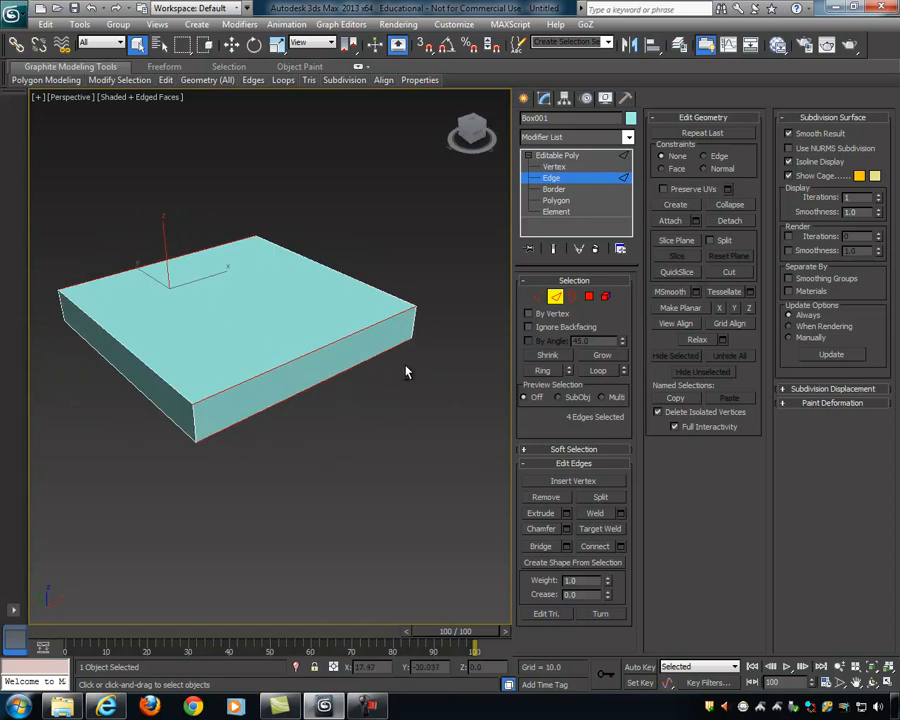
alt+middle_drag(357, 338, 364, 342)
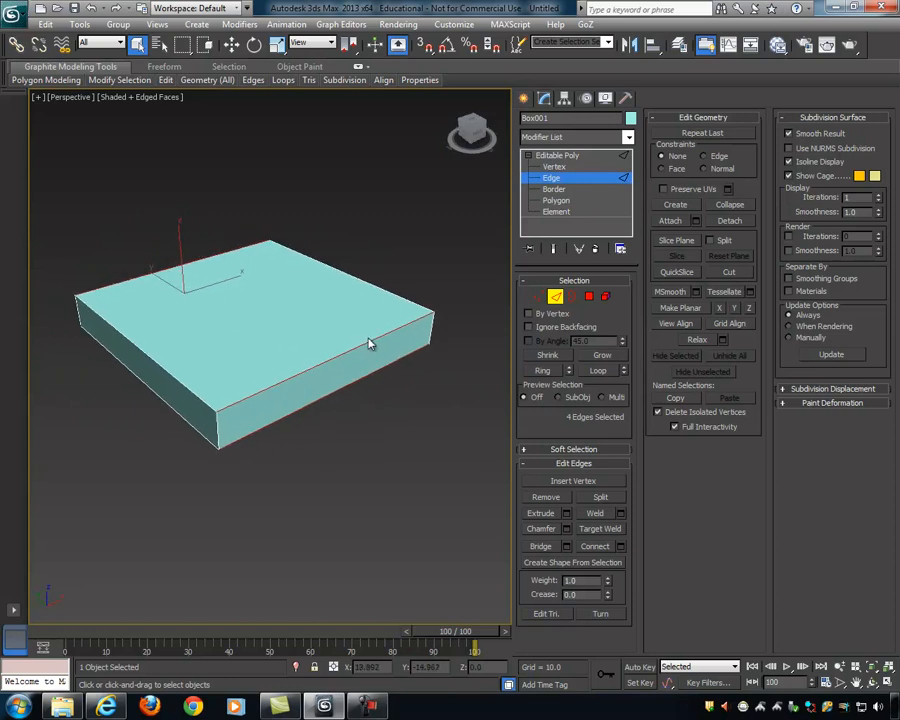
alt+middle_drag(375, 366, 405, 390)
Step: Select the side face's horizontal edges individually, and finish with the full ring of parallel edges around the box selected
click(341, 329)
ctrl+click(347, 366)
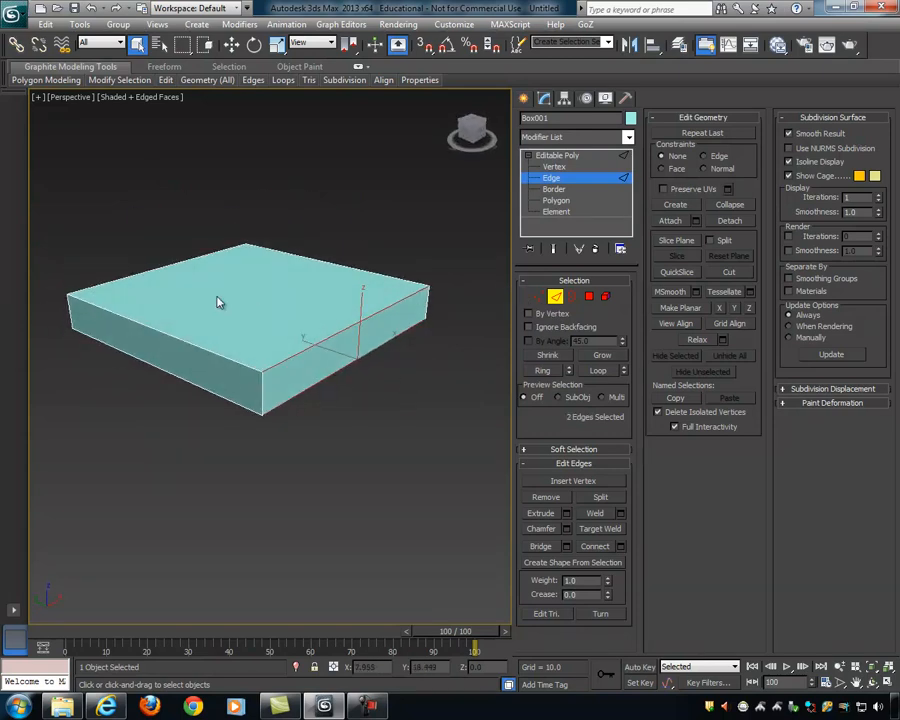
alt+middle_drag(295, 335, 428, 337)
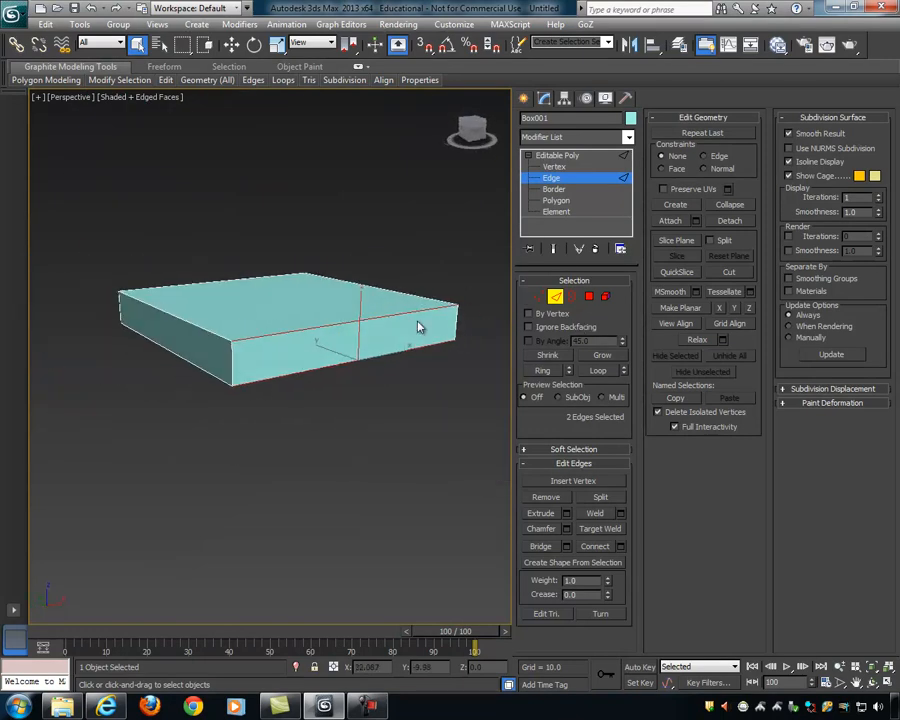
click(388, 314)
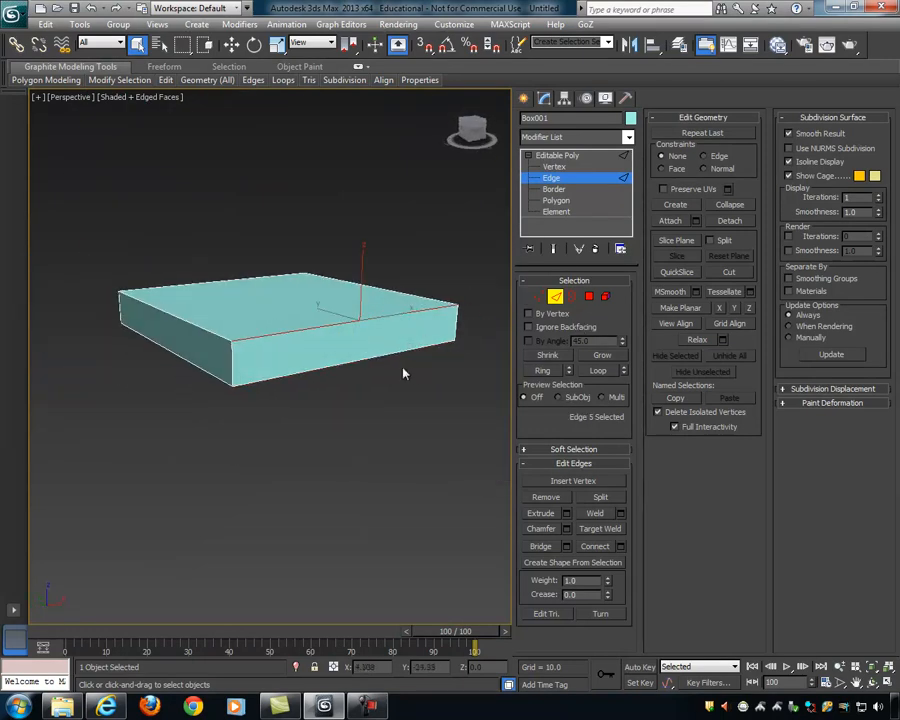
double_click(320, 367)
alt+middle_drag(318, 367, 445, 326)
scroll(195, 290, down, 3)
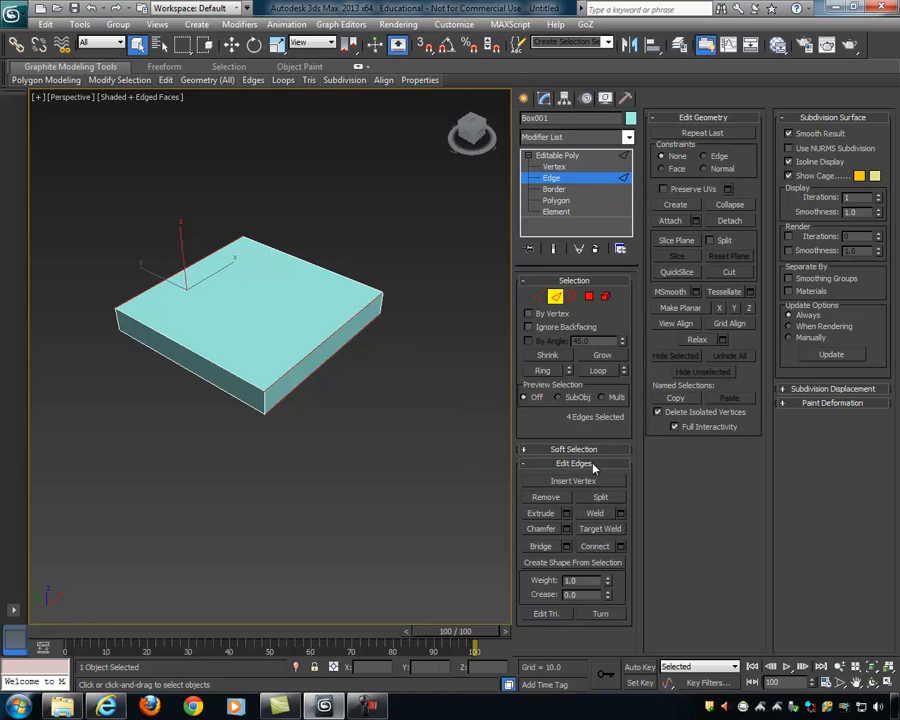
Step: Connect the ringed edges with 2 segments, trying pinch and slide offsets before resetting both to 0
click(621, 547)
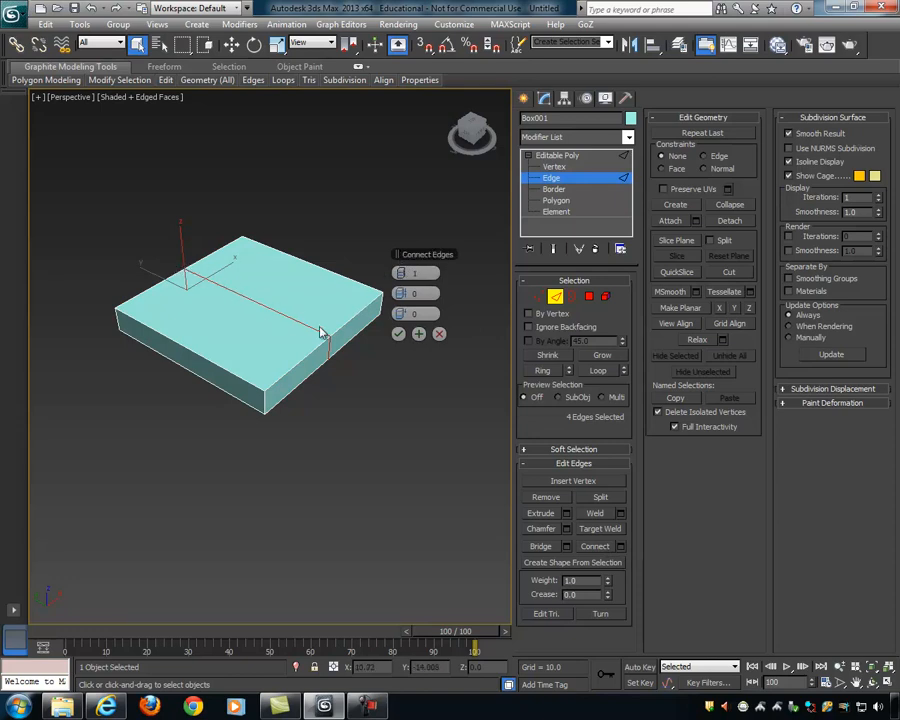
click(403, 274)
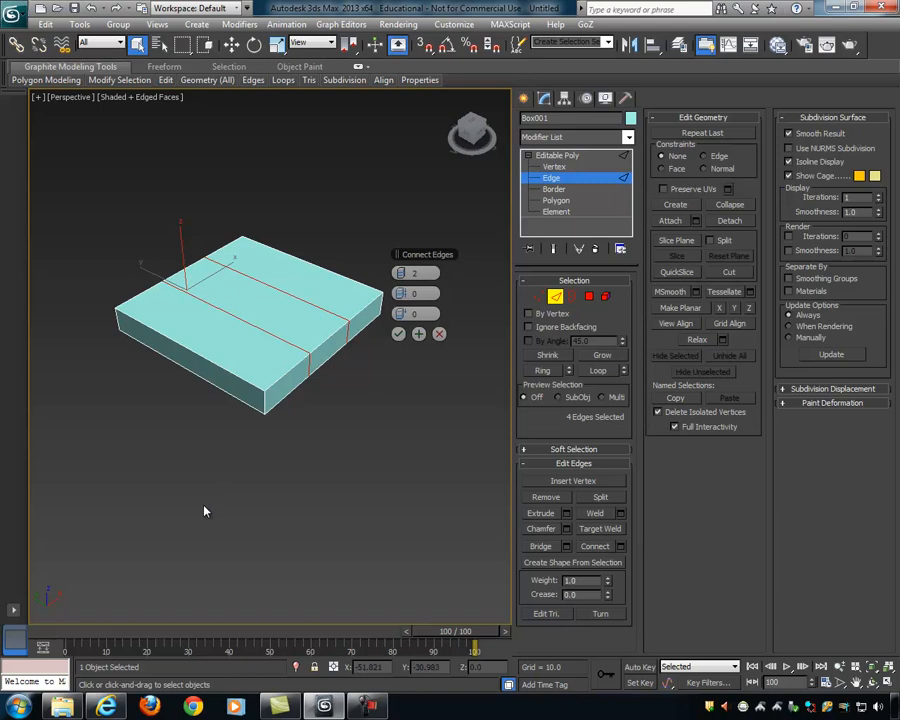
drag(400, 293, 514, 309)
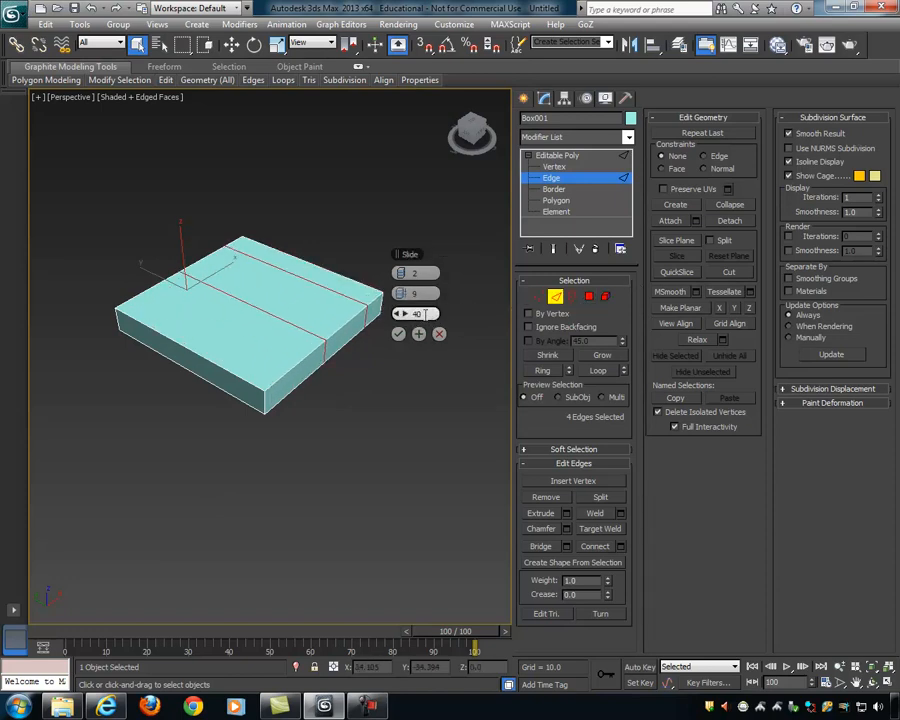
click(423, 295)
text(0)
click(428, 314)
click(403, 272)
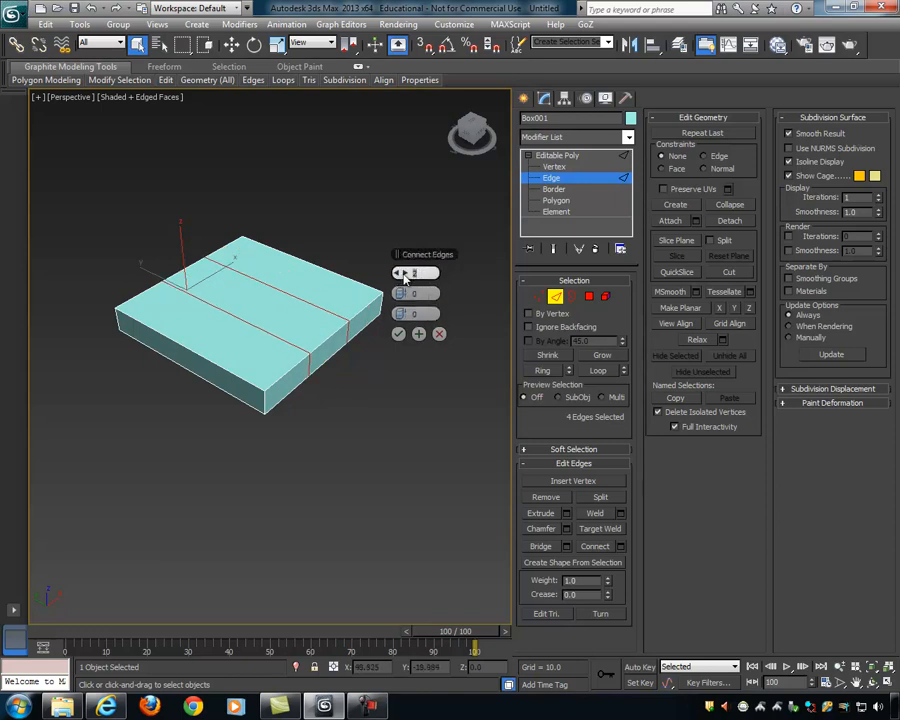
click(398, 335)
Step: Select a top edge on the adjacent side and extend it with Ring to all edges parallel to it
scroll(275, 340, down, 2)
click(200, 342)
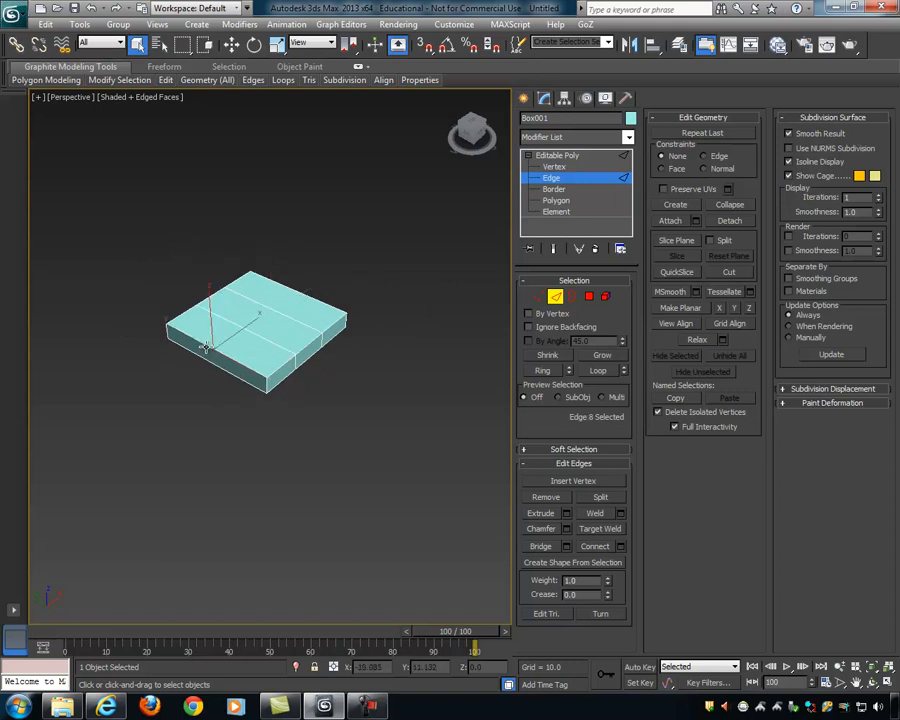
scroll(289, 340, up, 2)
alt+middle_drag(298, 340, 337, 376)
key(alt+r)
click(369, 298)
click(246, 370)
alt+middle_drag(392, 380, 366, 378)
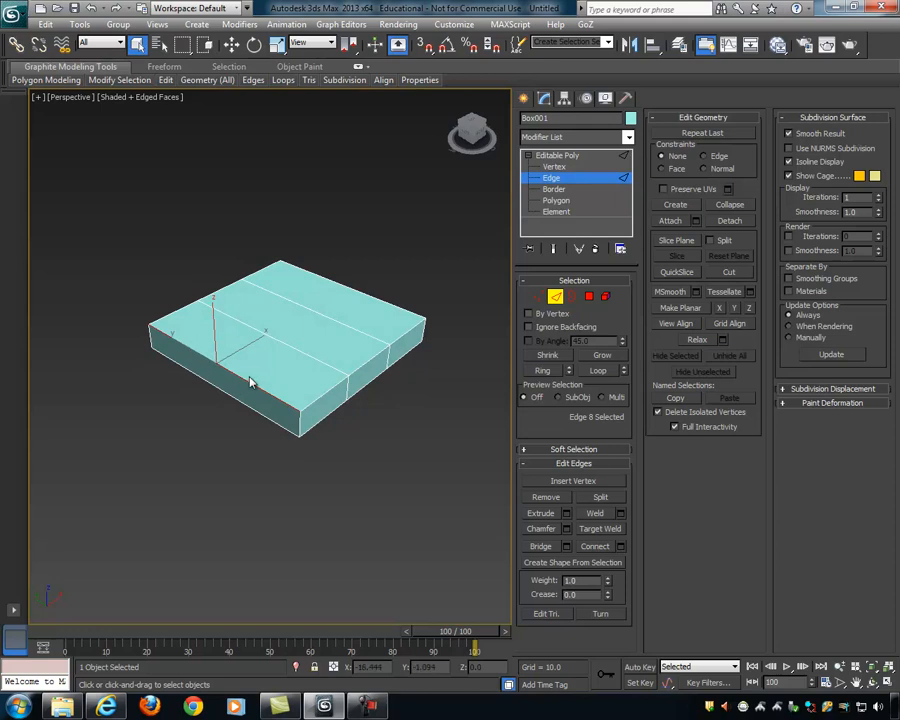
click(540, 371)
alt+middle_drag(480, 380, 392, 369)
alt+middle_drag(268, 345, 296, 361)
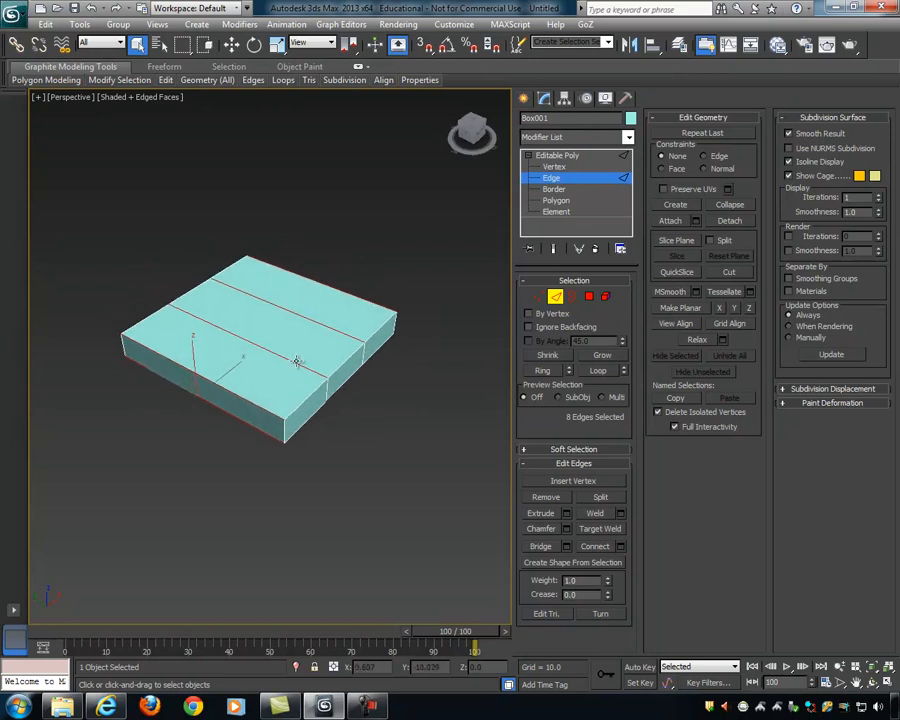
Step: Connect the second ring of edges with 2 segments, with pinch and slide at 0
click(620, 546)
click(405, 273)
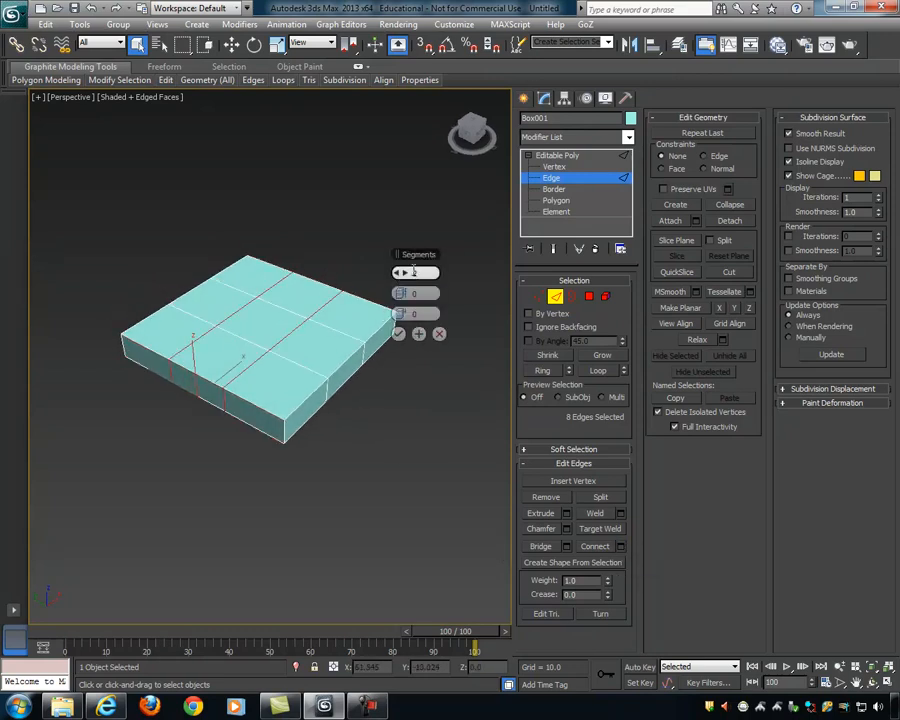
drag(398, 254, 369, 125)
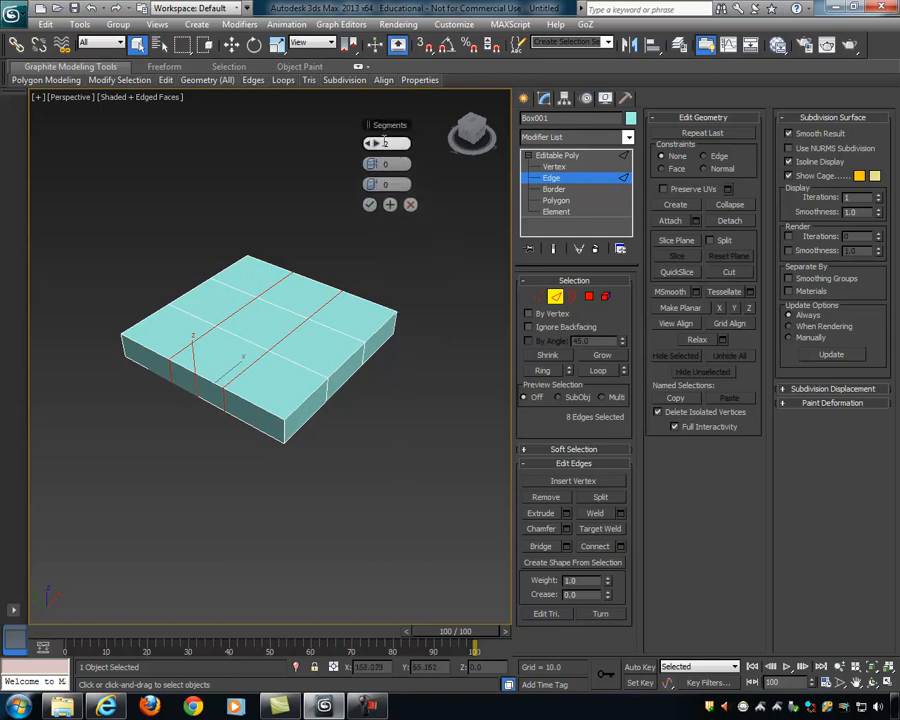
click(369, 205)
Step: Switch the subdivided box to vertex editing
alt+middle_drag(370, 205, 312, 350)
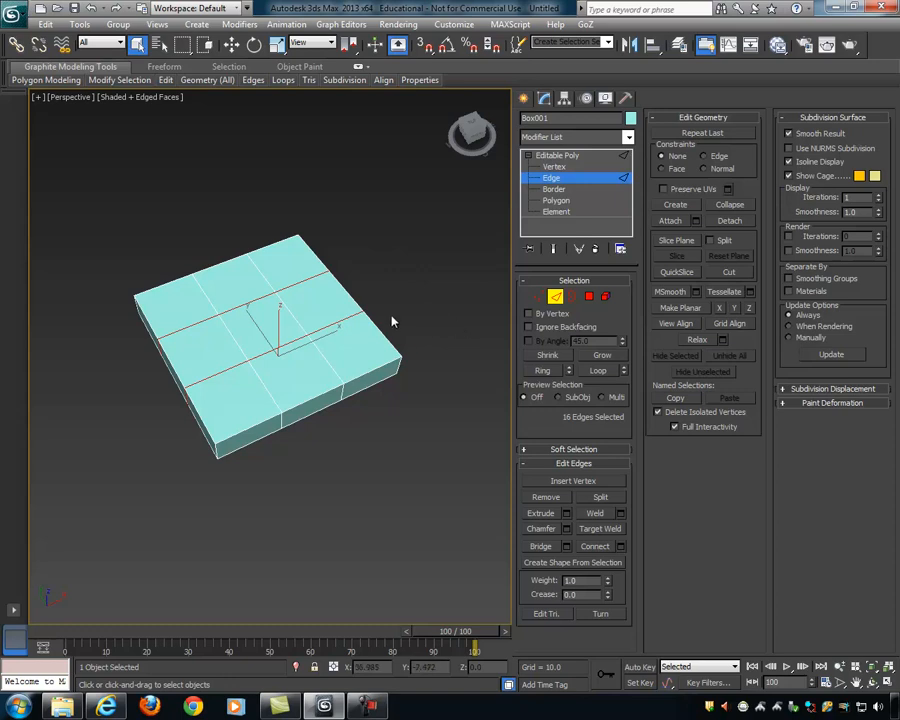
alt+middle_drag(278, 311, 305, 290)
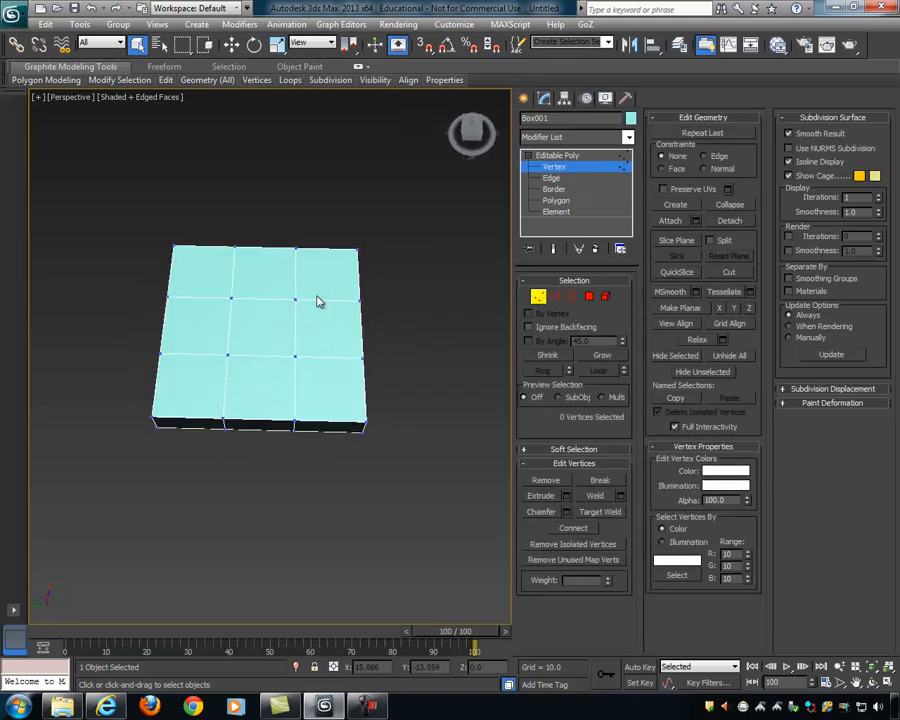
middle_drag(318, 302, 328, 315)
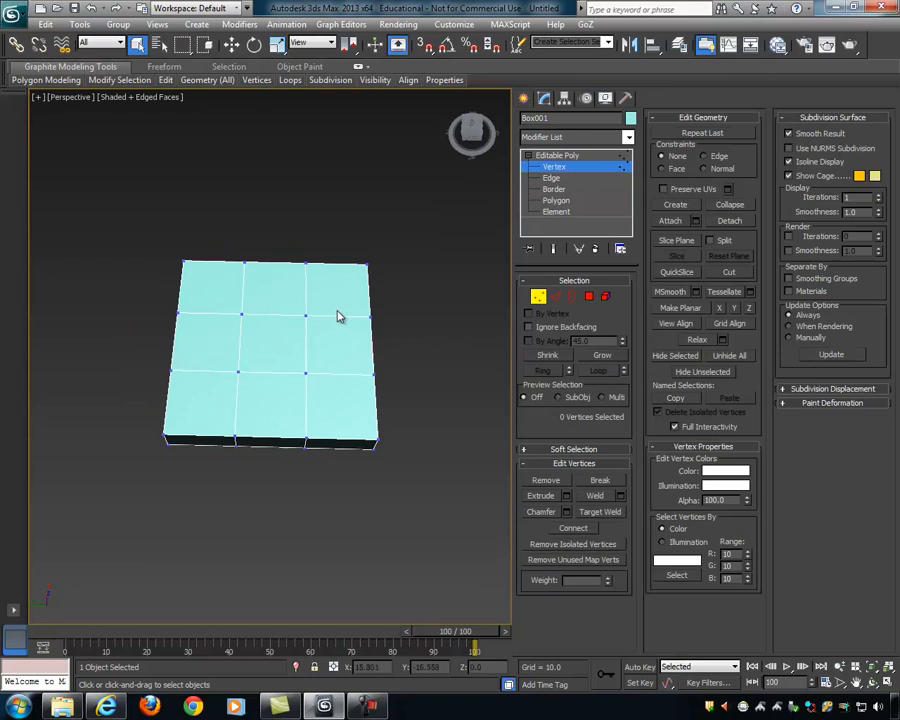
Step: Scale the box's inner rows and columns of vertices outward in the Top view, leaving narrow bands along all four edges
key(alt+w)
drag(80, 197, 238, 252)
drag(68, 187, 229, 261)
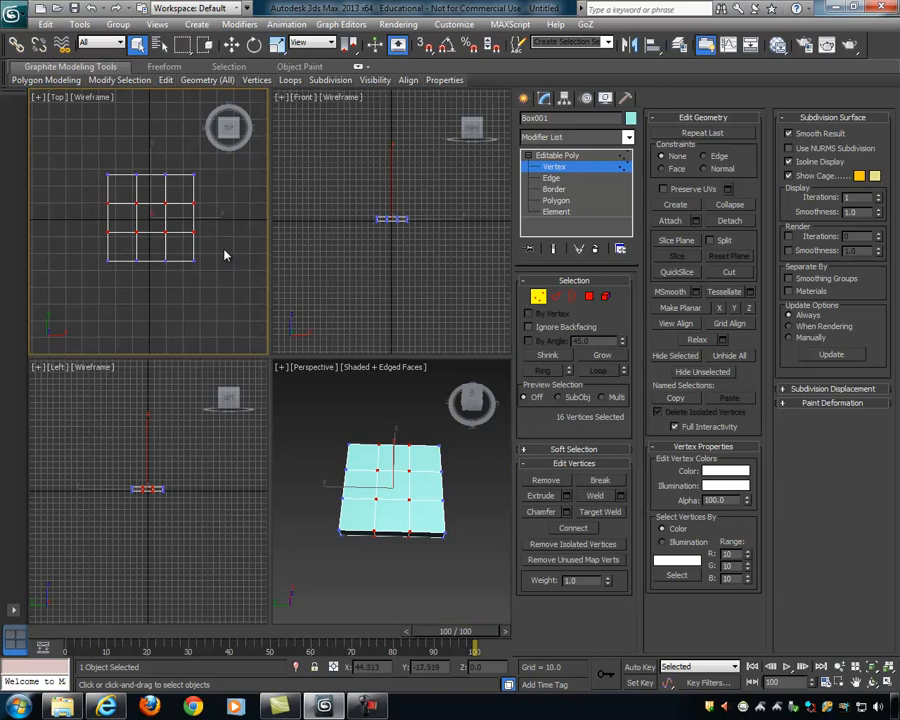
key(r)
drag(153, 154, 162, 89)
click(119, 151)
drag(144, 212, 178, 314)
drag(215, 210, 282, 219)
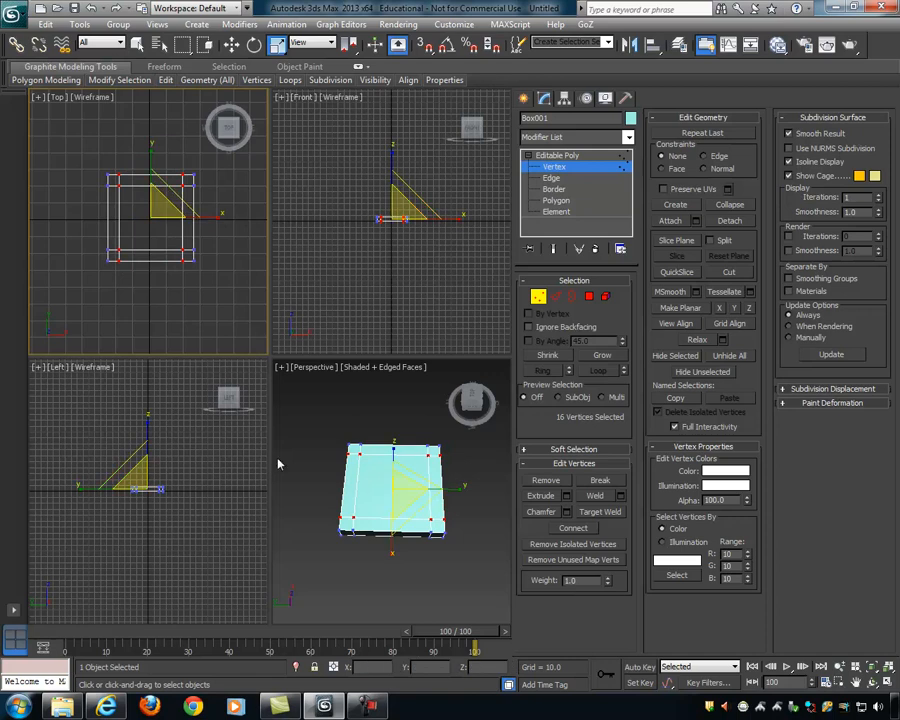
Step: Extrude the four small corner polygons on the box's underside by 16.298 three times to form segmented legs
alt+middle_drag(422, 538, 444, 512)
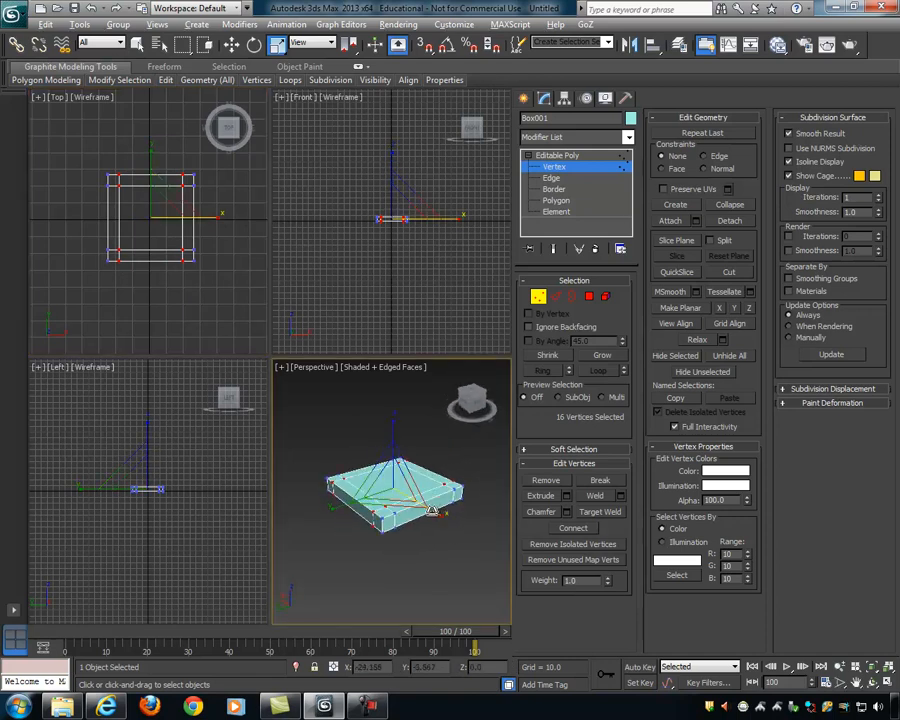
key(alt+w)
alt+middle_drag(344, 473, 395, 365)
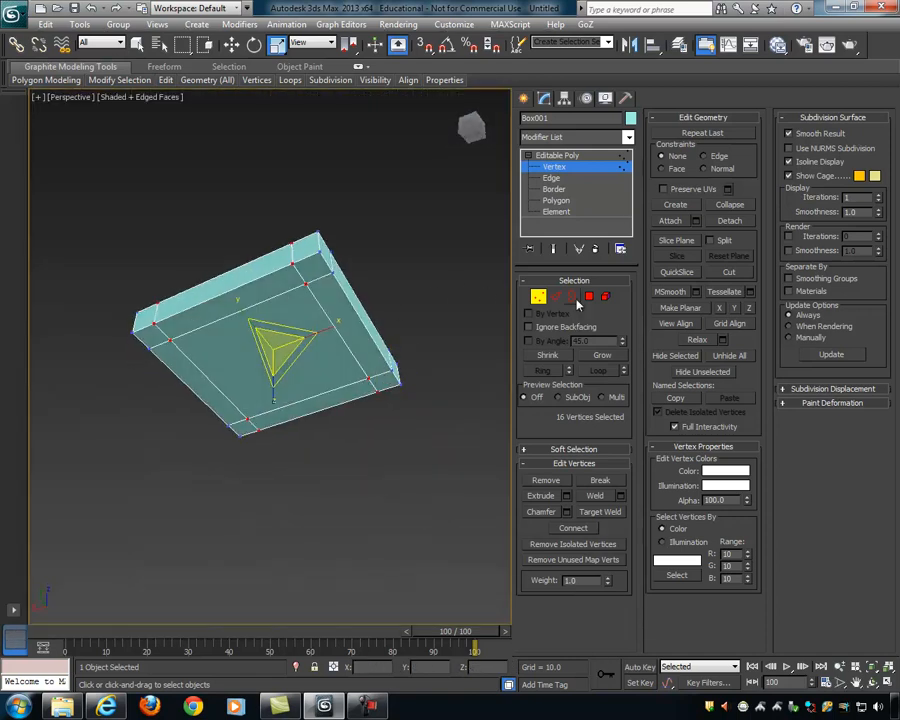
click(589, 296)
click(314, 260)
ctrl+click(152, 336)
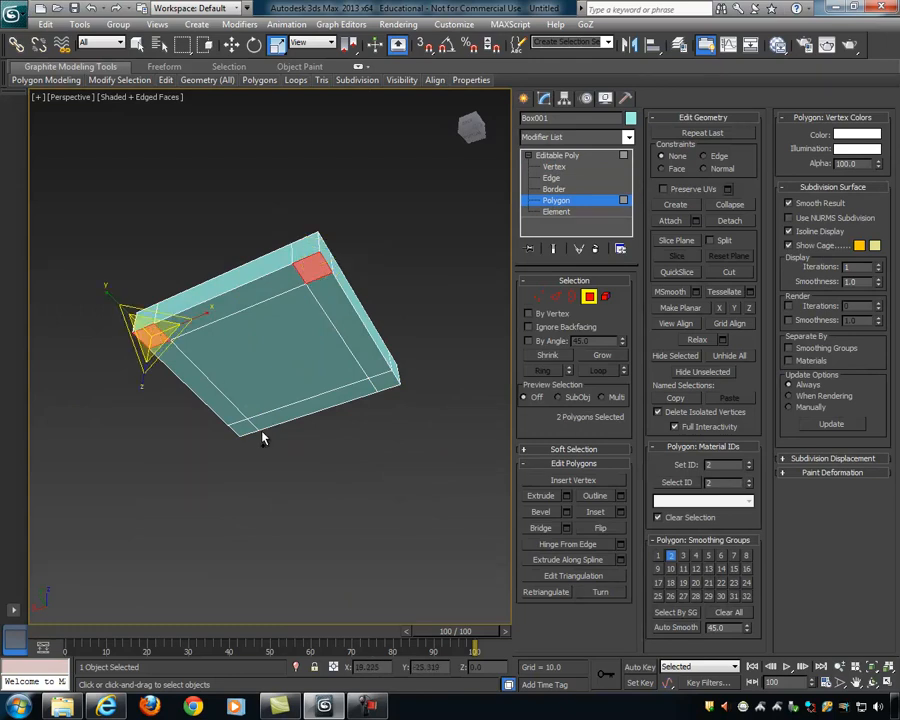
ctrl+click(242, 428)
ctrl+click(382, 379)
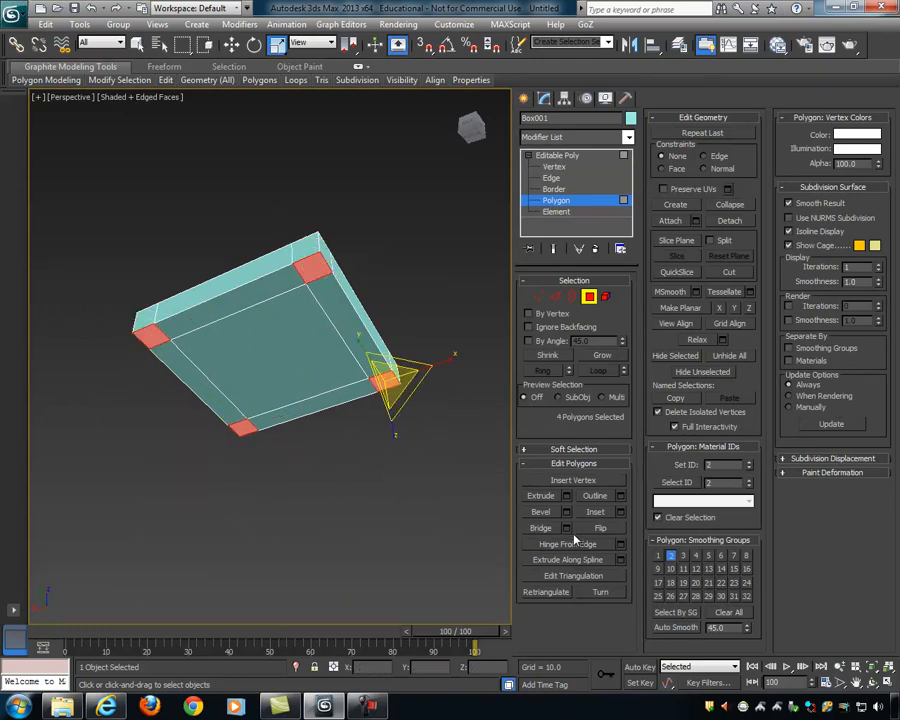
click(566, 496)
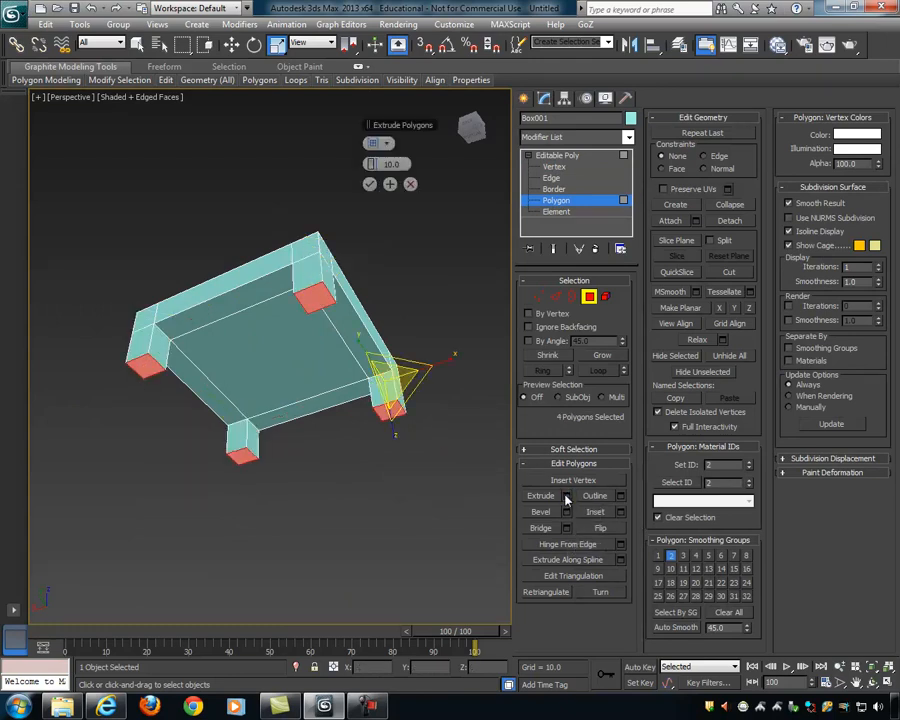
alt+middle_drag(464, 387, 452, 414)
mouse_move(395, 163)
mouse_down()
mouse_move(413, 163)
mouse_move(397, 163)
mouse_up()
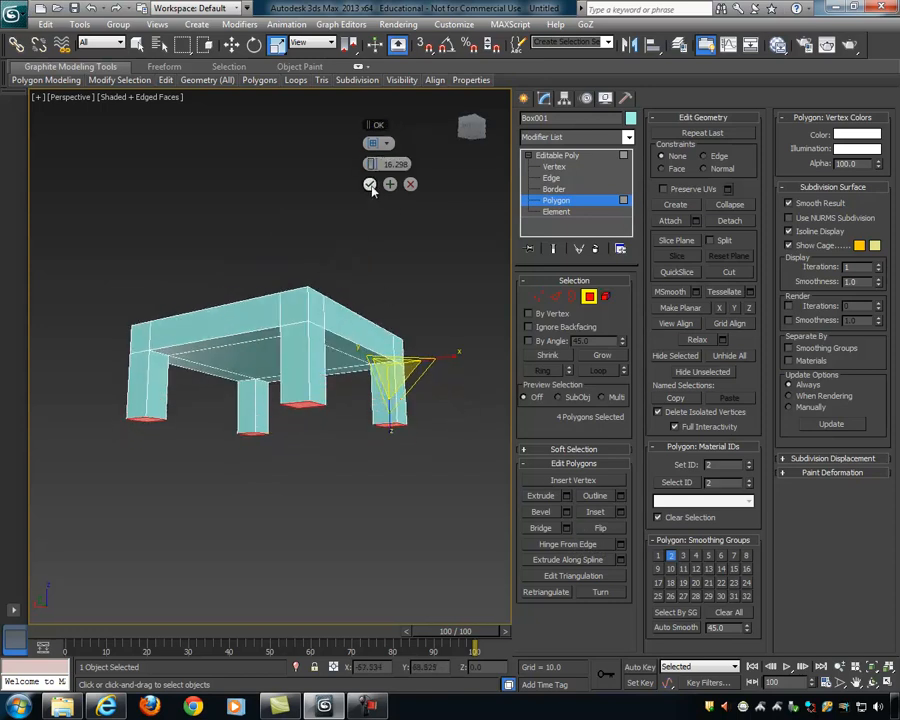
click(390, 186)
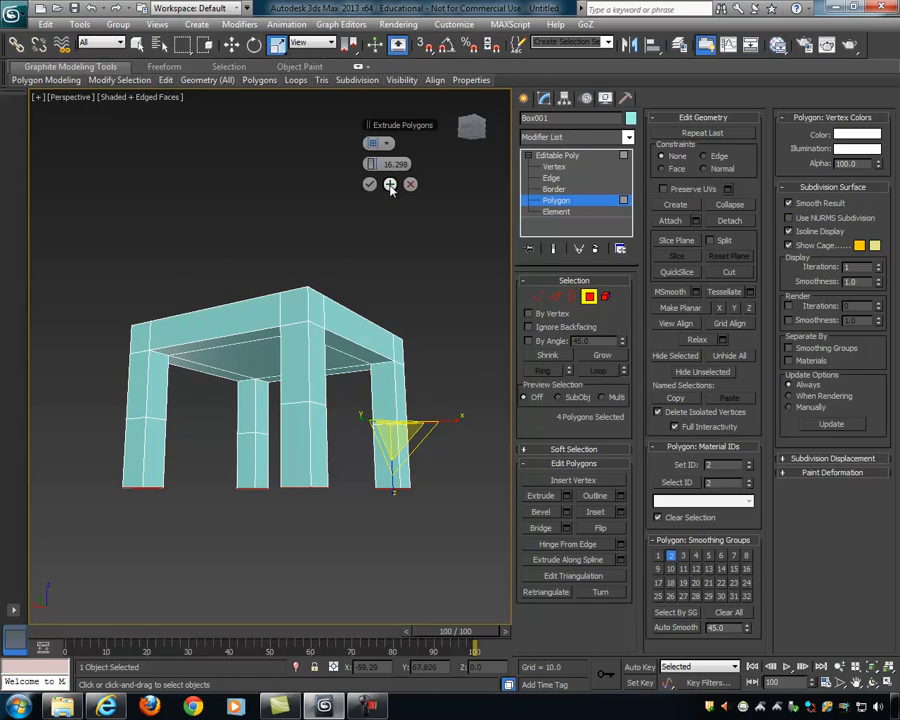
click(390, 186)
click(370, 185)
Step: Raise the two lowest rows of leg vertices to shorten the legs and narrow their middle segments
alt+middle_drag(396, 288, 429, 370)
alt+middle_drag(307, 473, 281, 482)
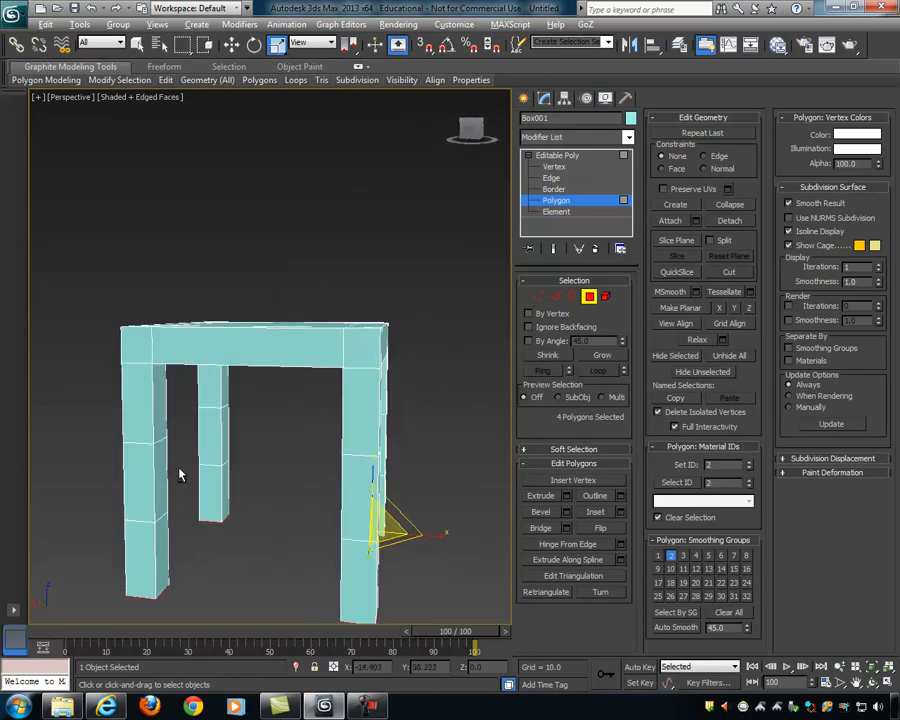
alt+middle_drag(173, 475, 149, 436)
alt+middle_drag(273, 467, 185, 454)
alt+middle_drag(345, 455, 330, 461)
click(538, 296)
alt+middle_drag(405, 400, 219, 396)
drag(90, 366, 475, 497)
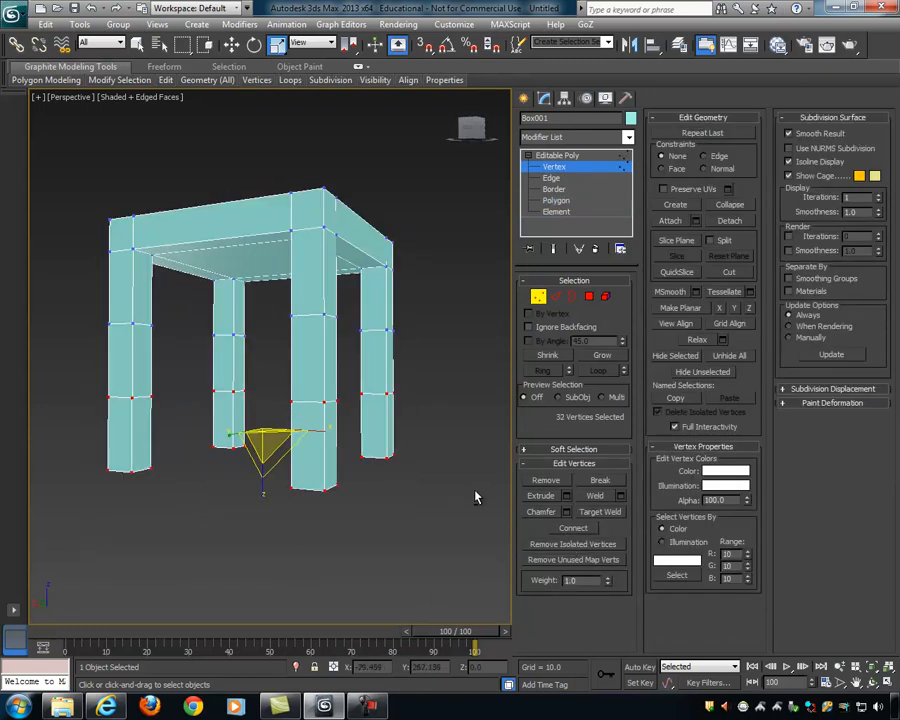
key(w)
drag(264, 371, 267, 336)
alt+middle_drag(372, 405, 406, 471)
scroll(434, 458, down, 5)
key(z)
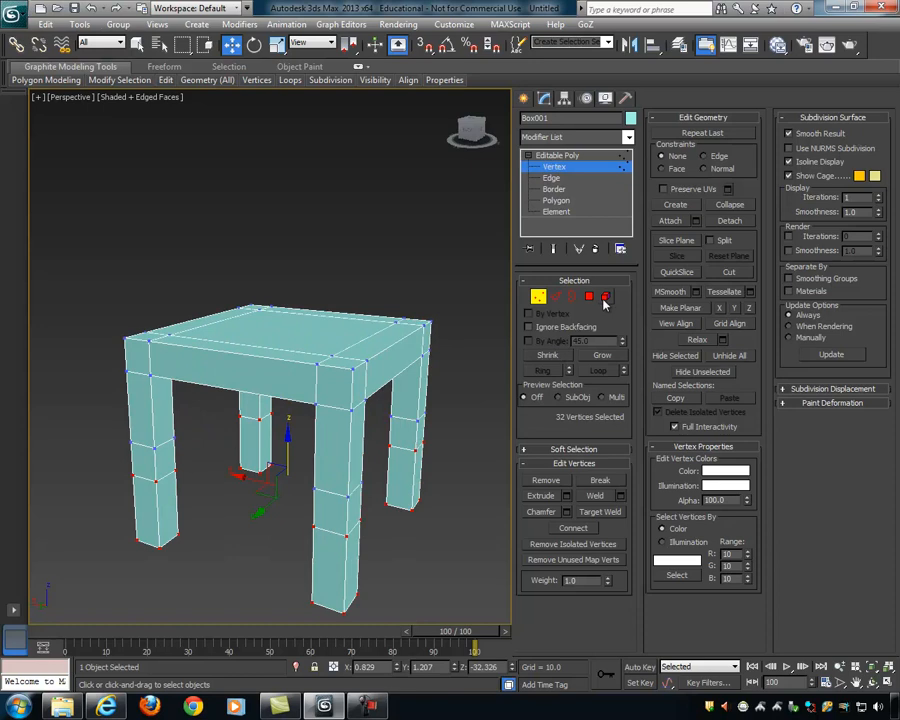
Step: Extrude the two rear corner polygons on the seat top by 16.298 three times to form the back posts
key(4)
click(145, 337)
alt+middle_drag(330, 348, 300, 380)
ctrl+click(258, 281)
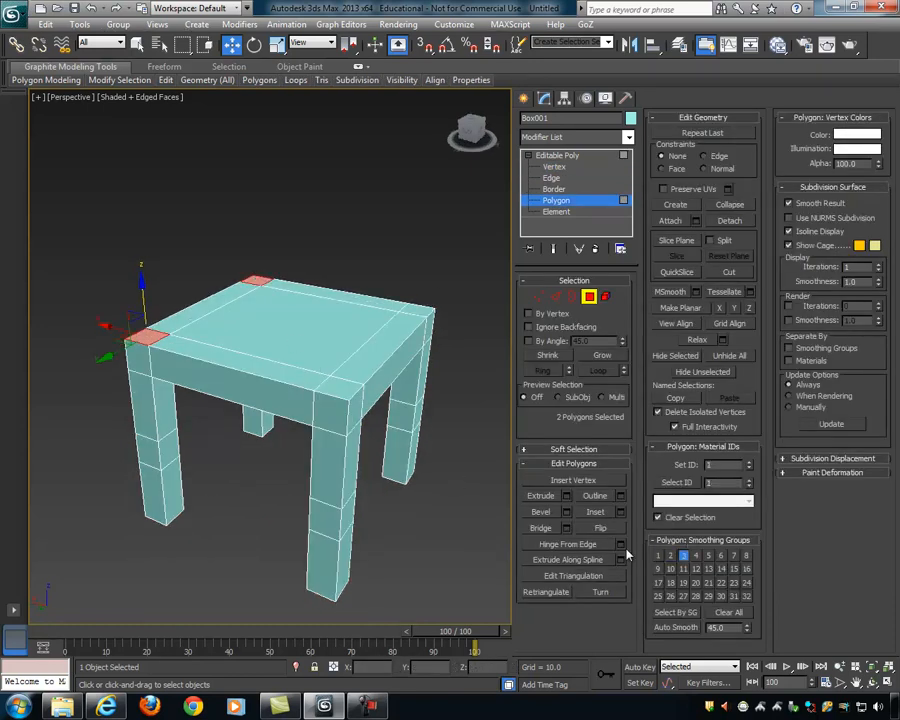
click(566, 495)
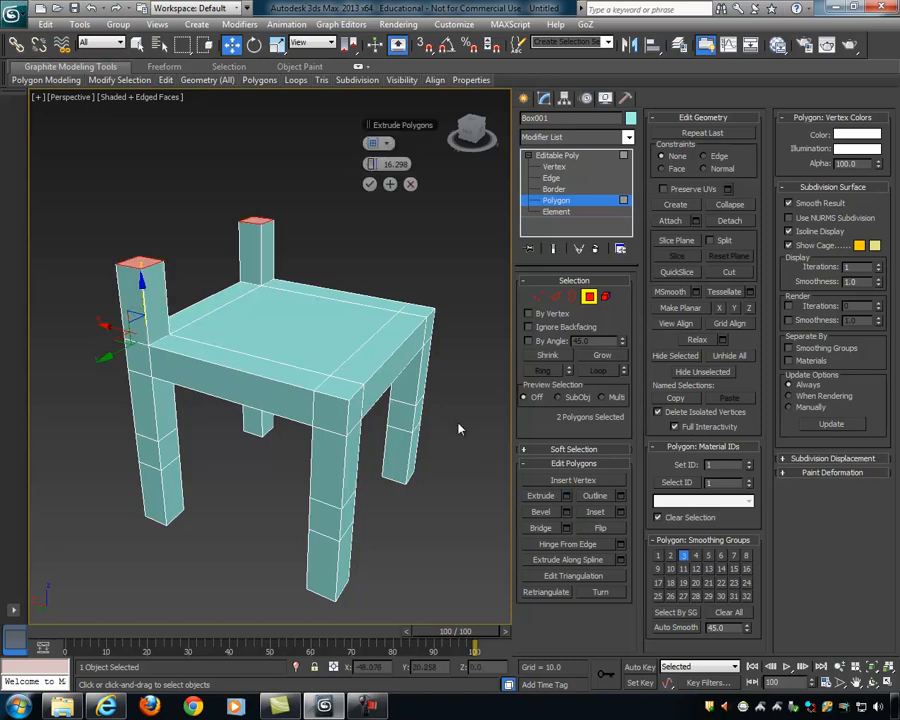
click(390, 185)
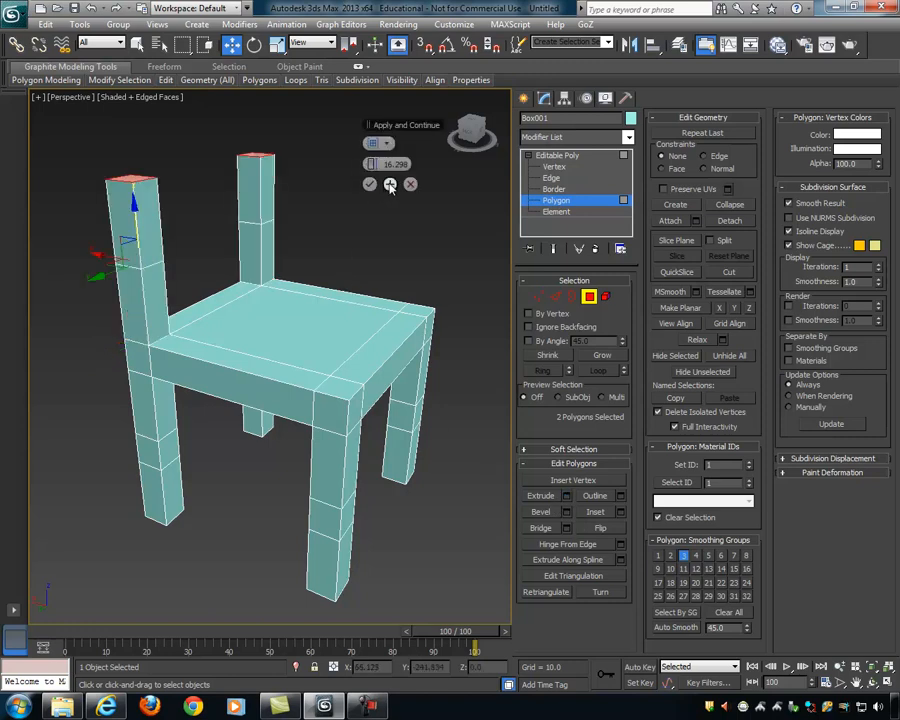
click(390, 185)
click(369, 185)
scroll(412, 221, down, 6)
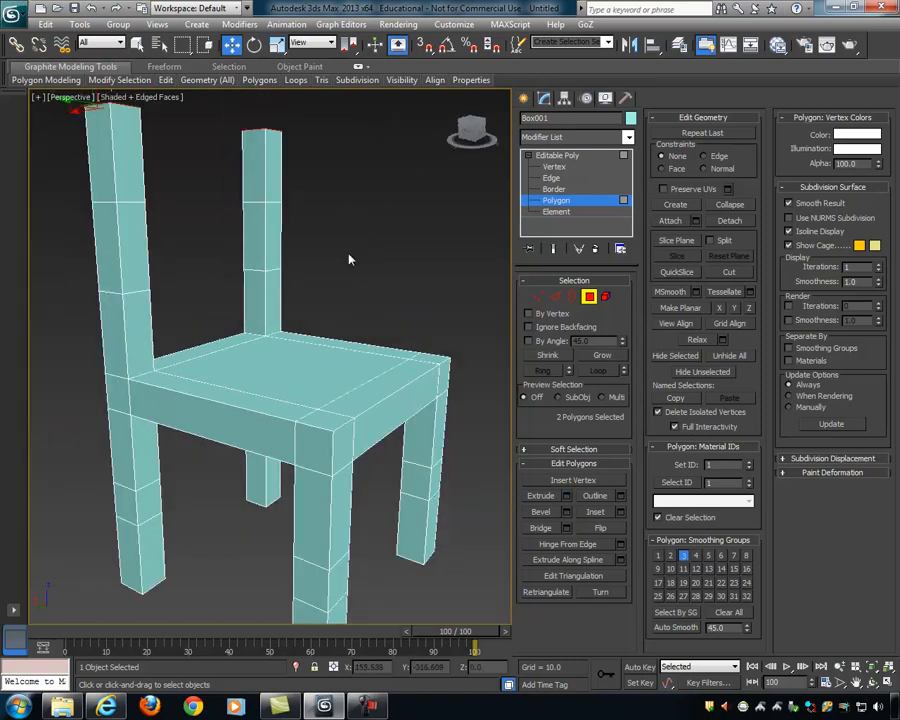
Step: Raise the upper row of joint vertices on both back posts closer to the post tops
click(538, 298)
alt+middle_drag(355, 259, 308, 251)
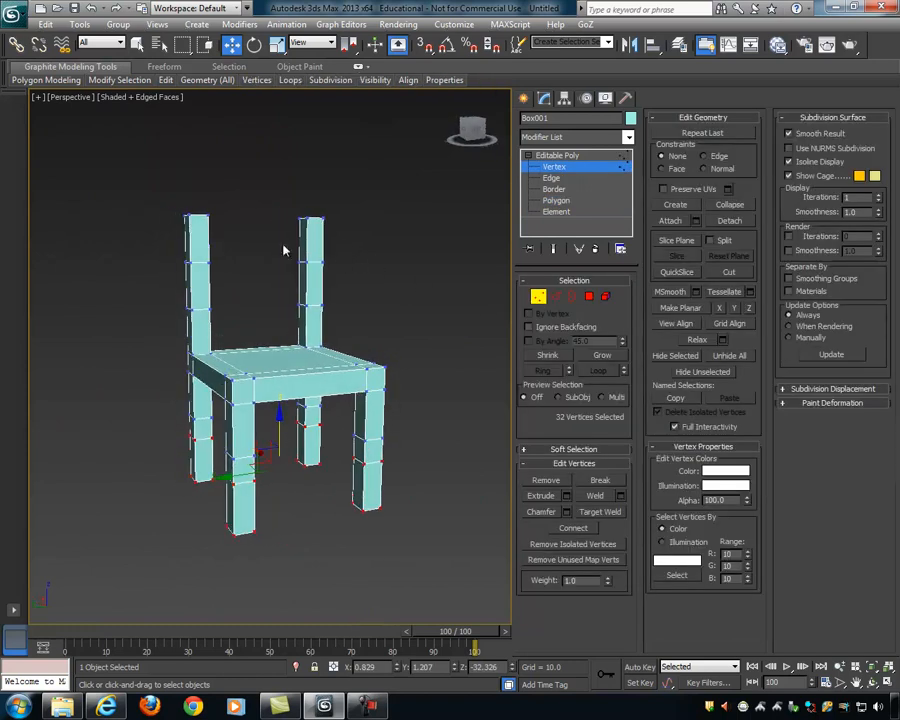
alt+middle_drag(222, 261, 223, 257)
drag(165, 249, 375, 295)
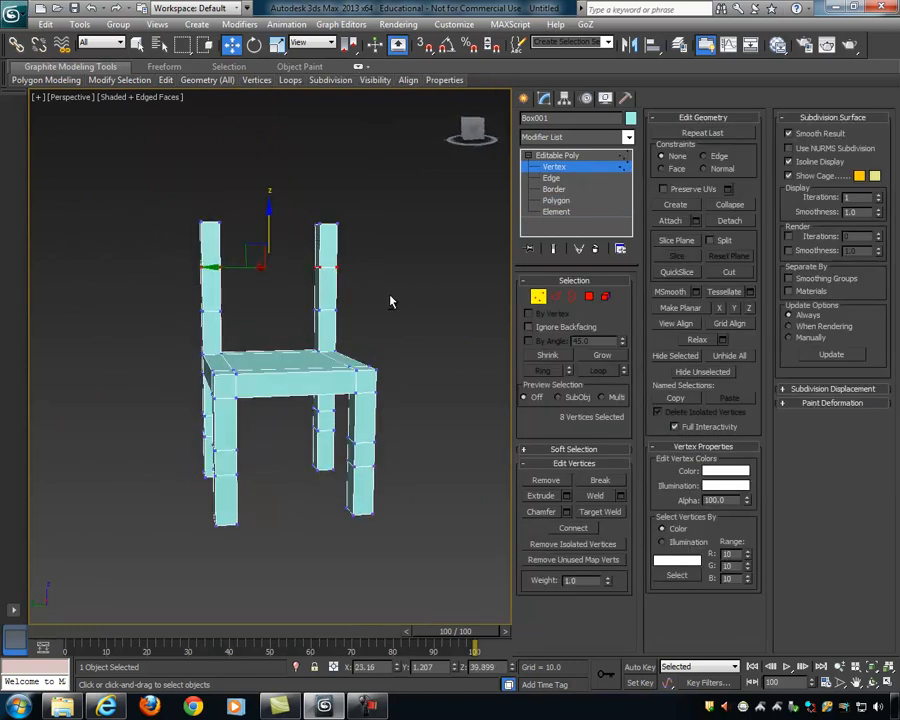
drag(270, 209, 270, 184)
alt+middle_drag(282, 262, 356, 288)
Step: Delete the facing inner polygons on the long middle segments of both back posts
click(589, 296)
click(220, 258)
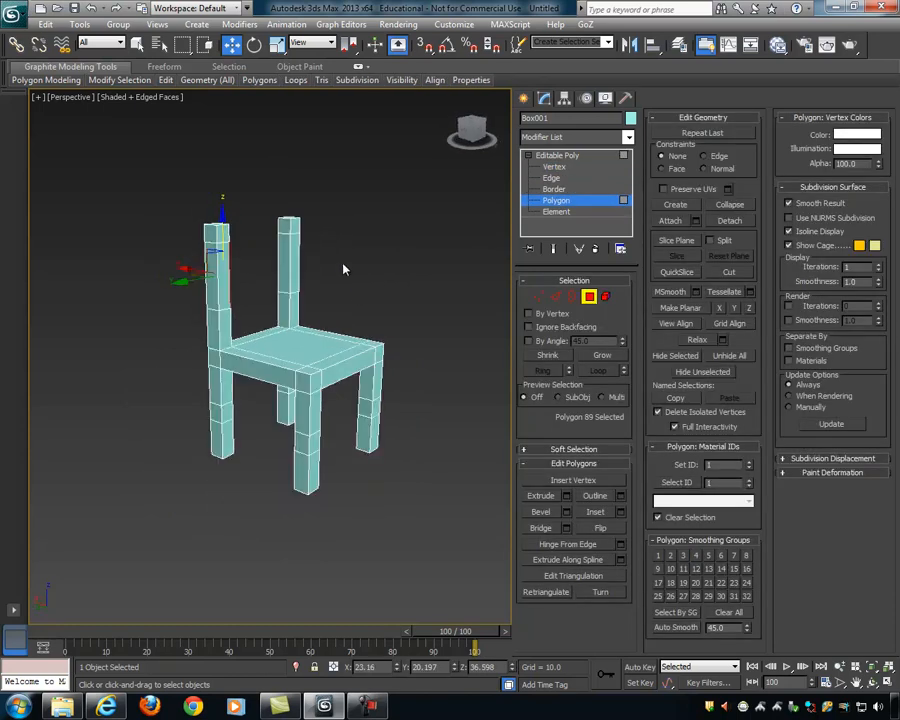
click(282, 260)
click(307, 287)
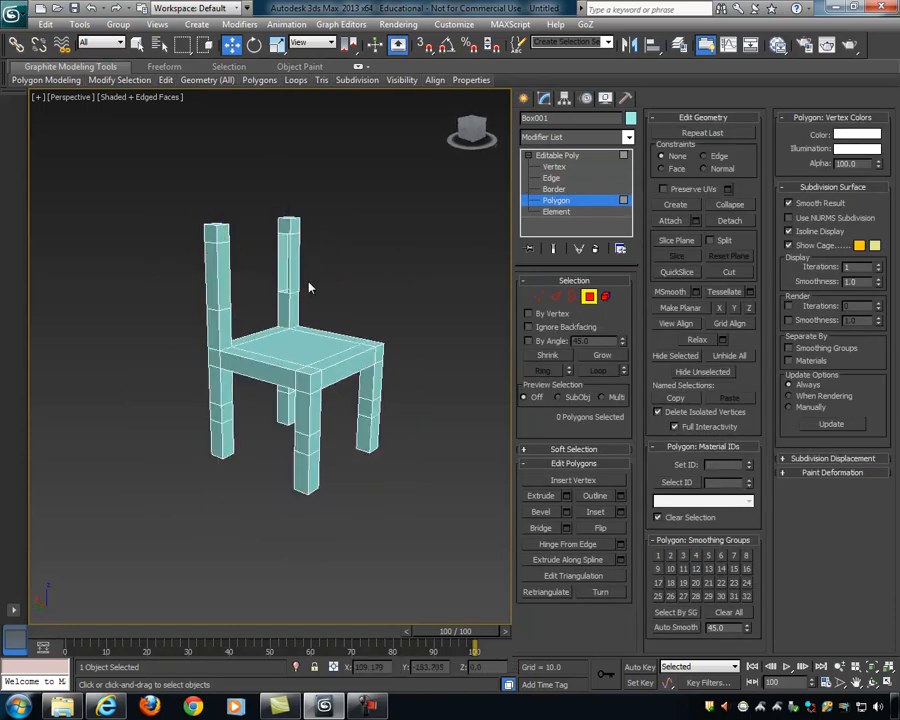
Step: Select the open borders on both back posts and bridge them to form the backrest panel
mouse_move(297, 263)
alt+middle_down()
mouse_move(229, 184)
mouse_move(191, 271)
mouse_move(297, 239)
alt+middle_up()
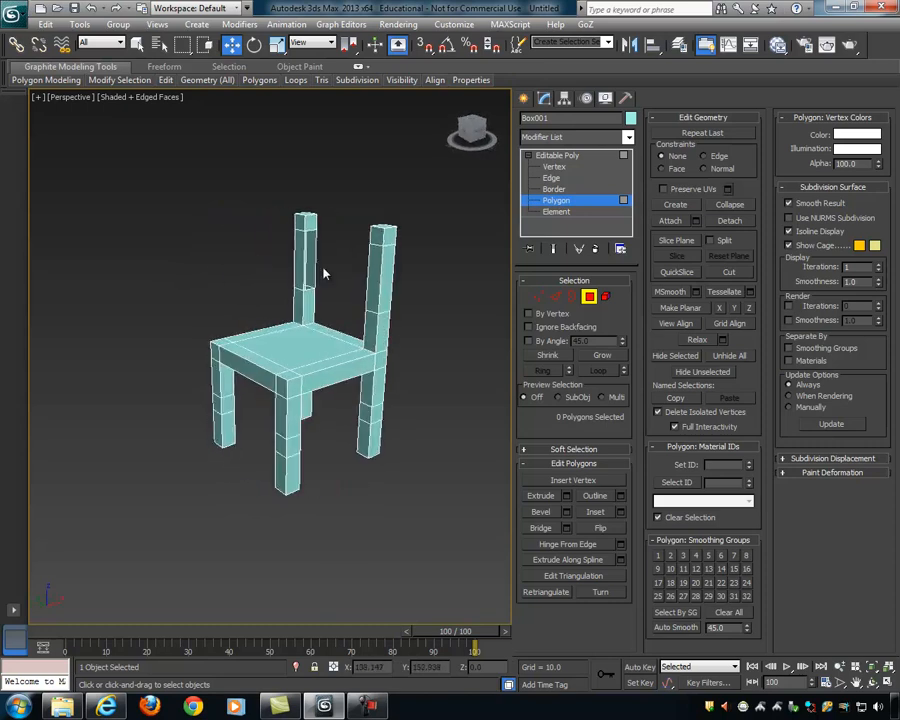
alt+middle_drag(219, 316, 311, 313)
alt+middle_drag(370, 320, 352, 289)
scroll(360, 324, up, 5)
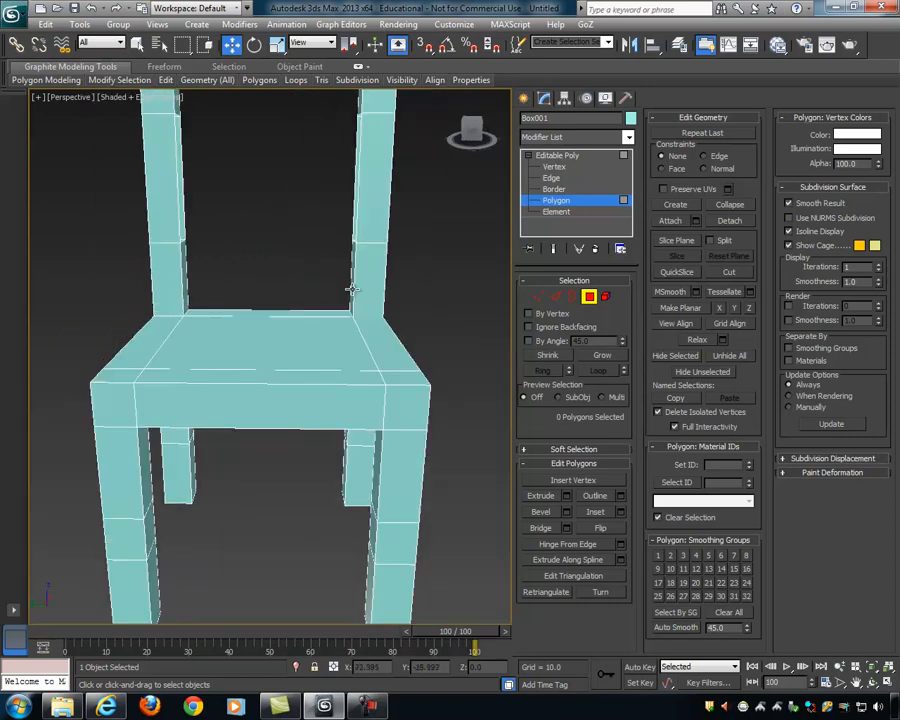
alt+middle_drag(420, 250, 258, 212)
alt+middle_drag(231, 142, 457, 218)
click(572, 298)
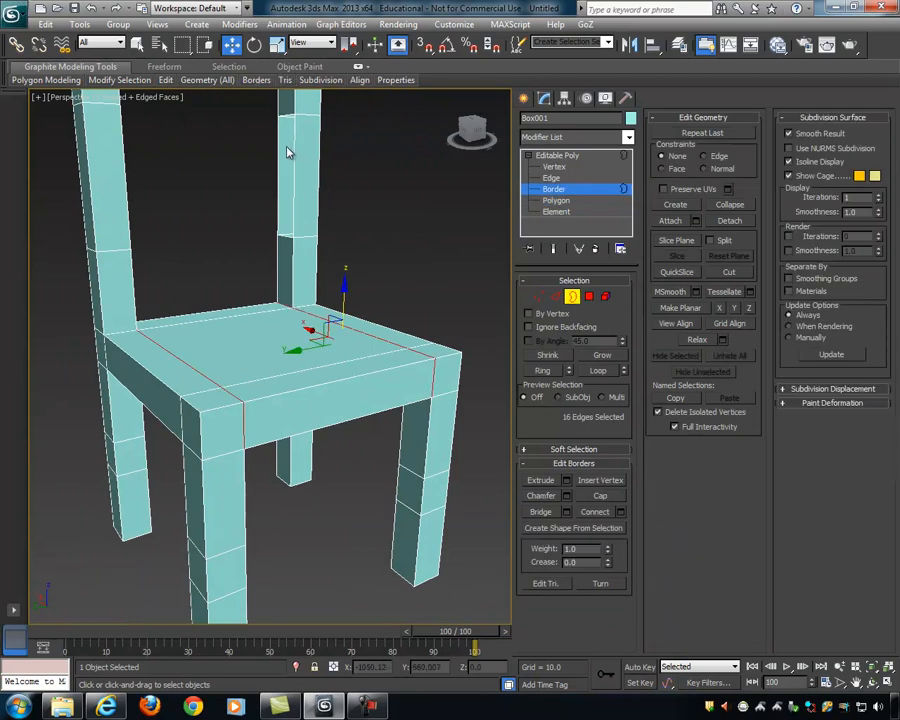
click(295, 151)
alt+middle_drag(346, 184, 244, 183)
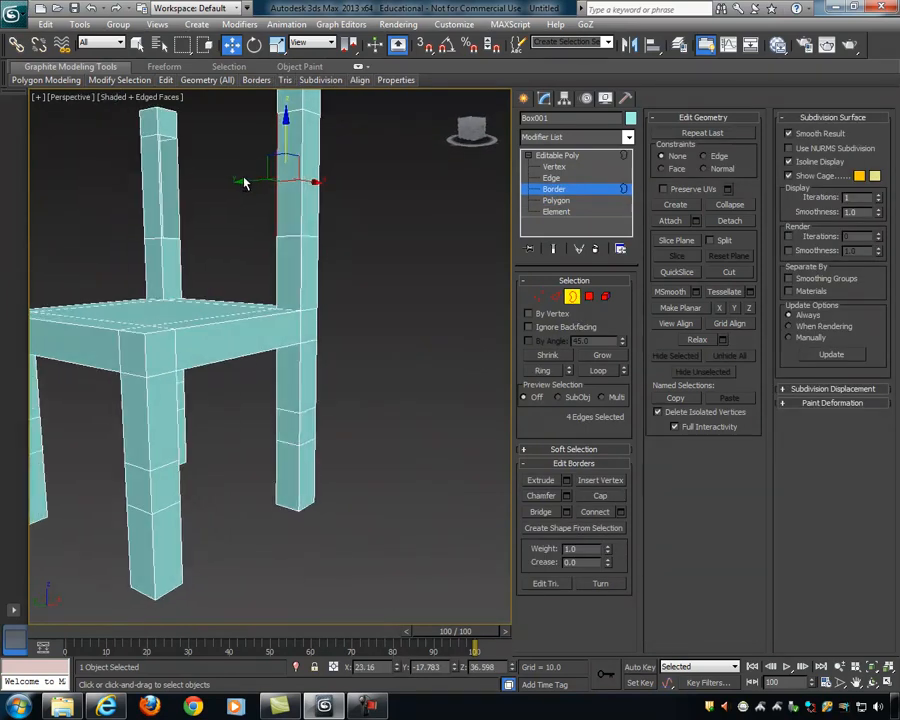
ctrl+click(175, 163)
alt+middle_drag(175, 163, 336, 190)
alt+middle_drag(396, 273, 392, 337)
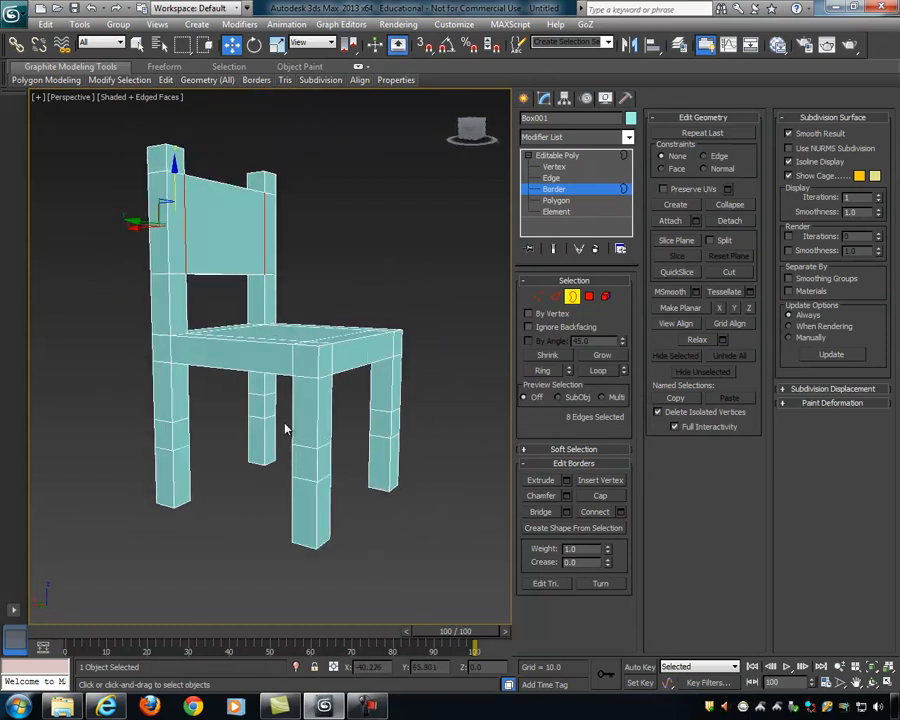
Step: Delete the facing polygons on the short middle segments of the rear and front legs on one side
alt+middle_drag(285, 428, 309, 428)
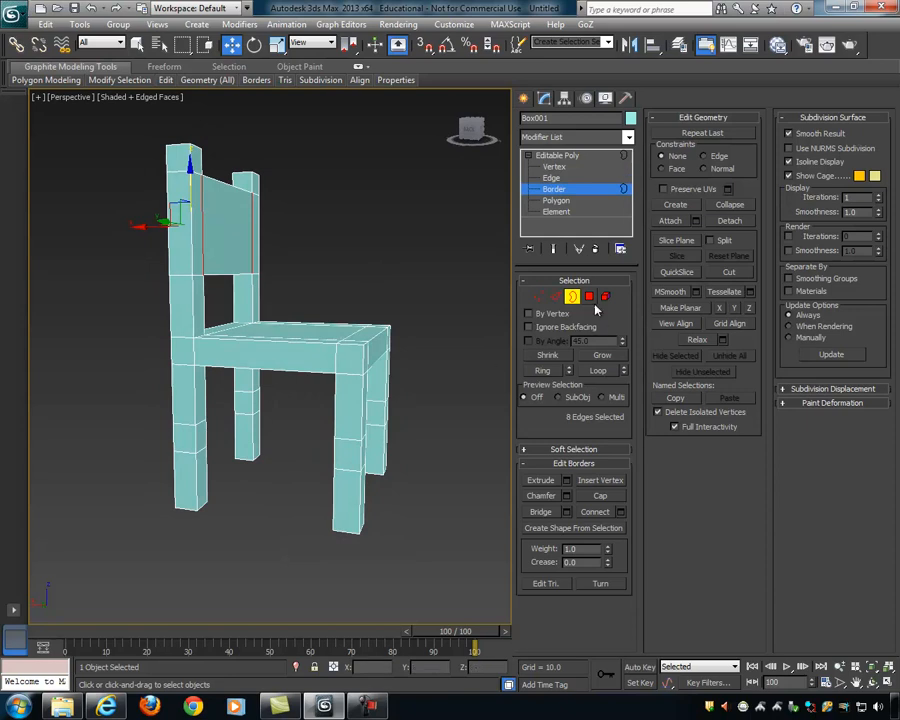
key(4)
click(198, 432)
alt+middle_drag(198, 432, 480, 438)
click(480, 438)
alt+middle_drag(352, 420, 277, 401)
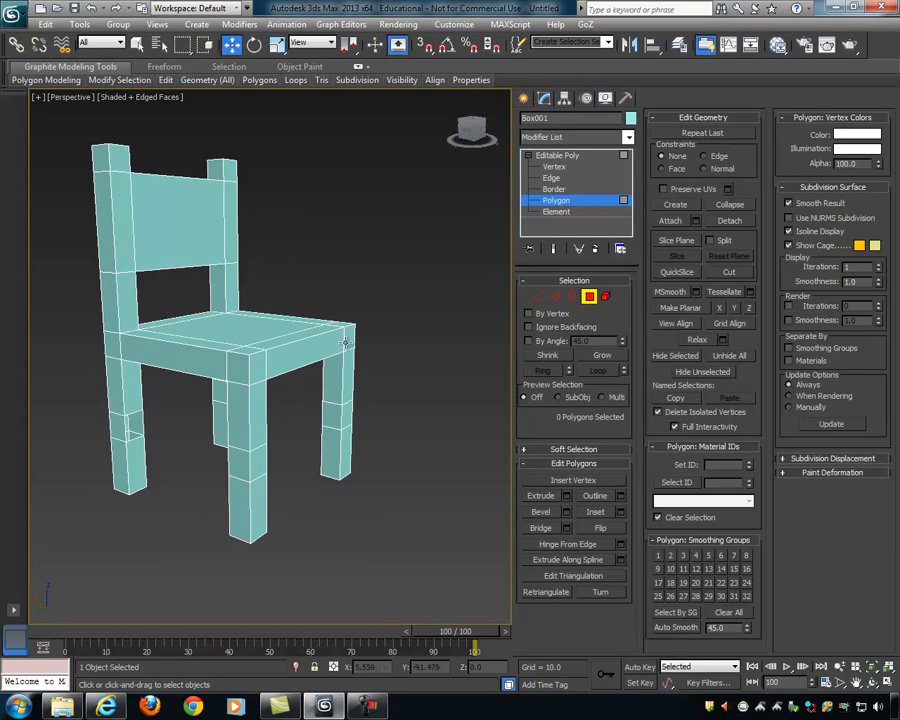
alt+middle_drag(265, 372, 393, 374)
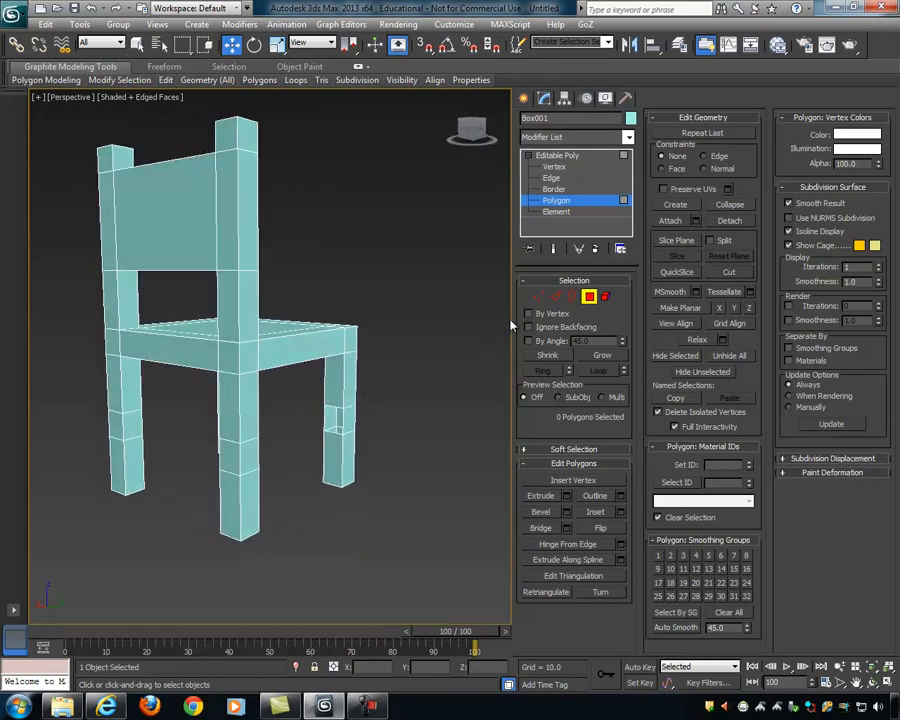
Step: Bridge the top edges of the two facing leg openings to create the stretcher's upper face
click(555, 297)
alt+middle_drag(424, 355, 388, 374)
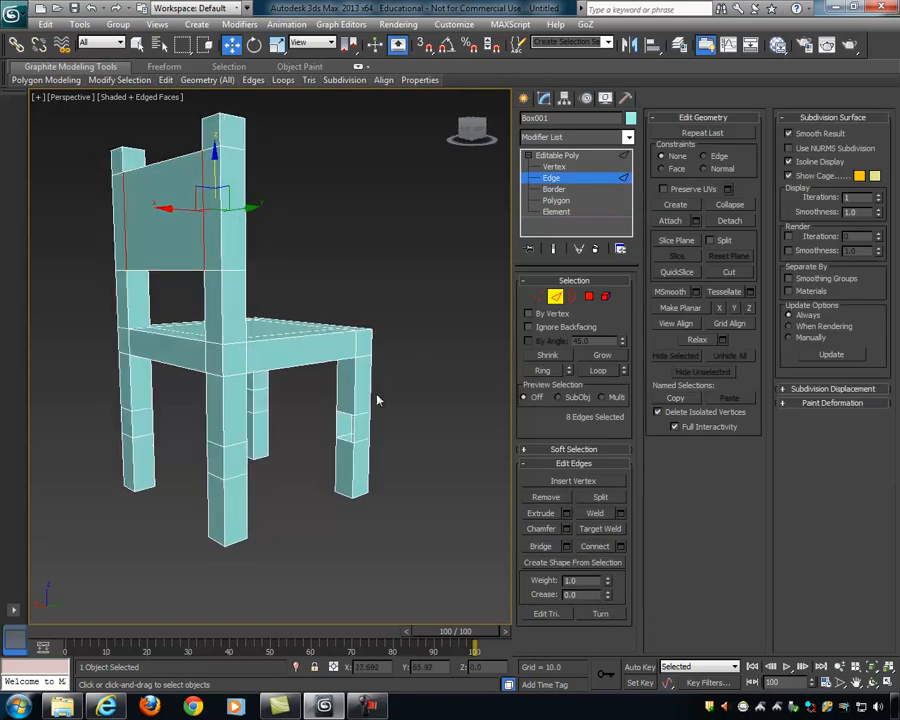
click(346, 413)
alt+middle_drag(346, 413, 423, 407)
ctrl+click(245, 388)
click(423, 407)
click(340, 415)
alt+middle_drag(340, 415, 483, 532)
ctrl+click(233, 376)
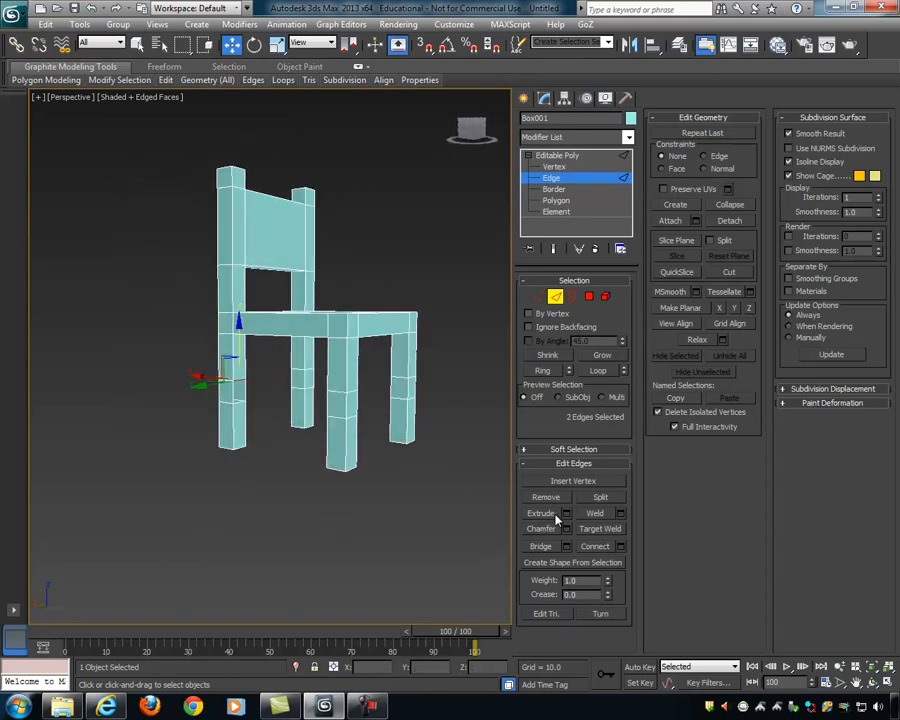
alt+middle_drag(466, 520, 478, 496)
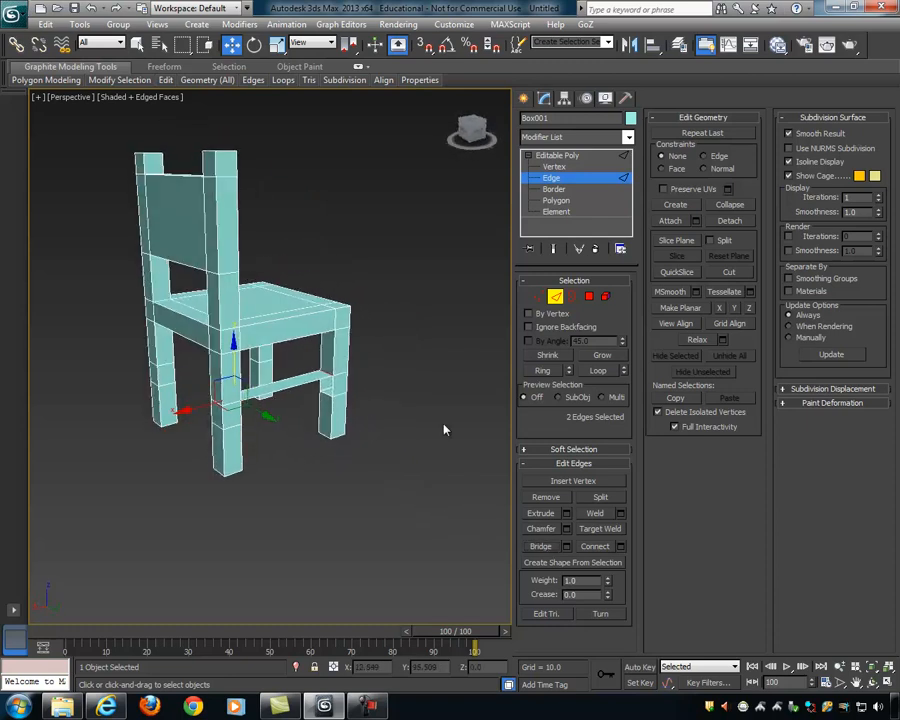
Step: Continue bridging matching edges of the two leg openings to build the stretcher's remaining faces
alt+middle_drag(228, 388, 297, 436)
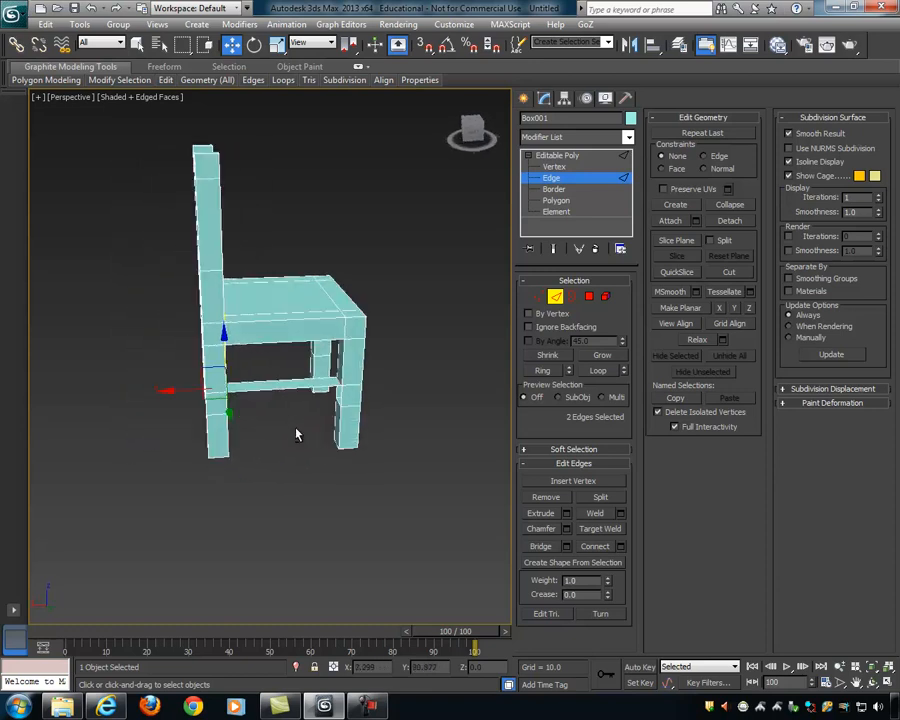
mouse_move(385, 443)
alt+middle_down()
mouse_move(311, 428)
mouse_move(287, 412)
mouse_move(330, 444)
mouse_move(387, 443)
alt+middle_up()
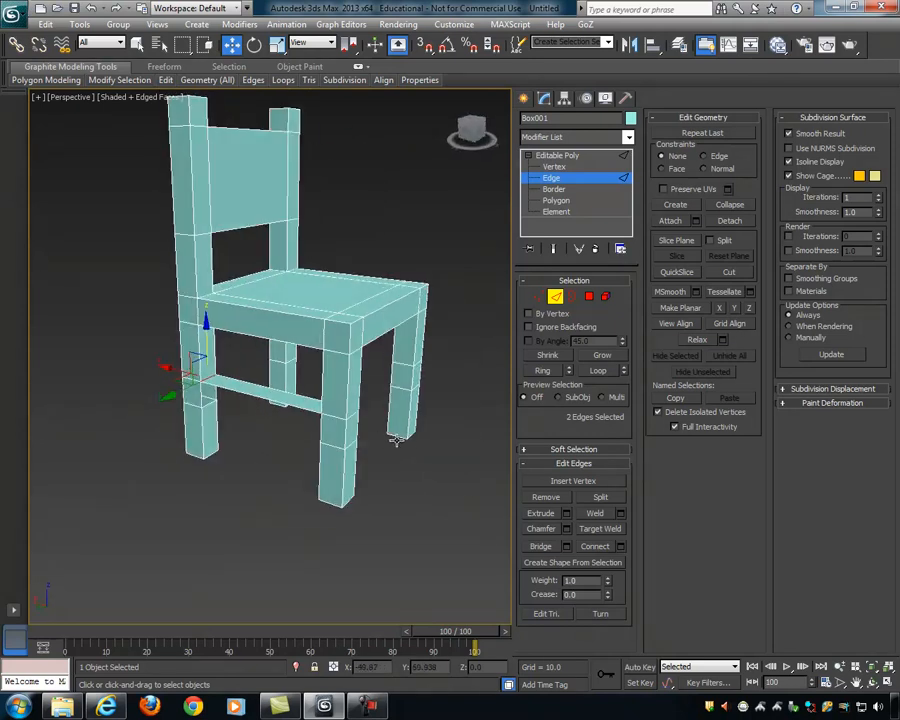
alt+middle_drag(307, 405, 343, 413)
alt+middle_drag(212, 397, 507, 369)
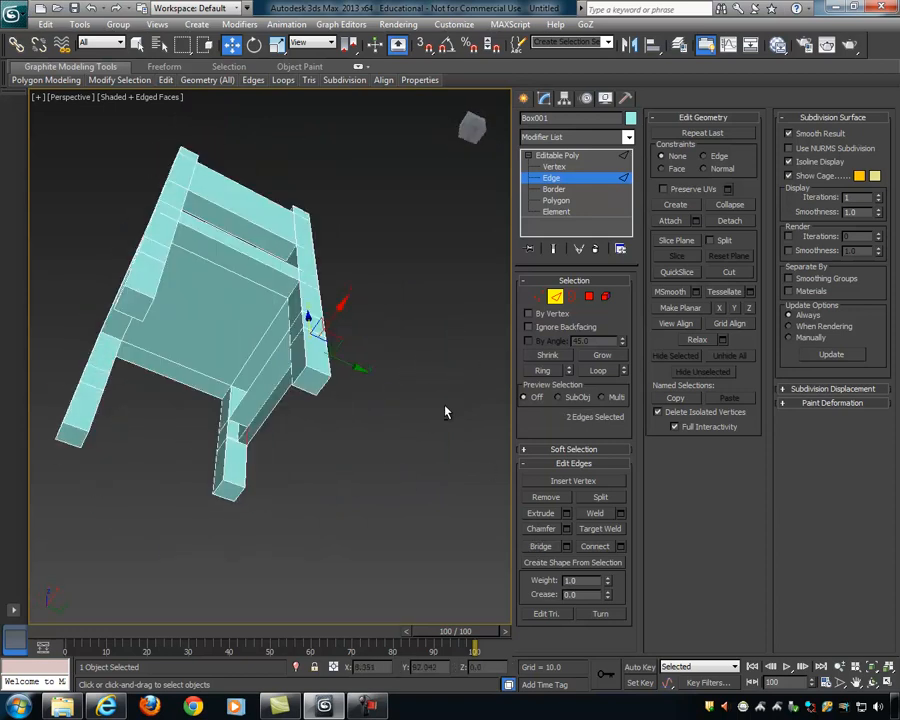
click(243, 443)
alt+middle_drag(248, 430, 352, 450)
ctrl+click(353, 452)
alt+middle_drag(434, 480, 482, 518)
scroll(402, 468, up, 2)
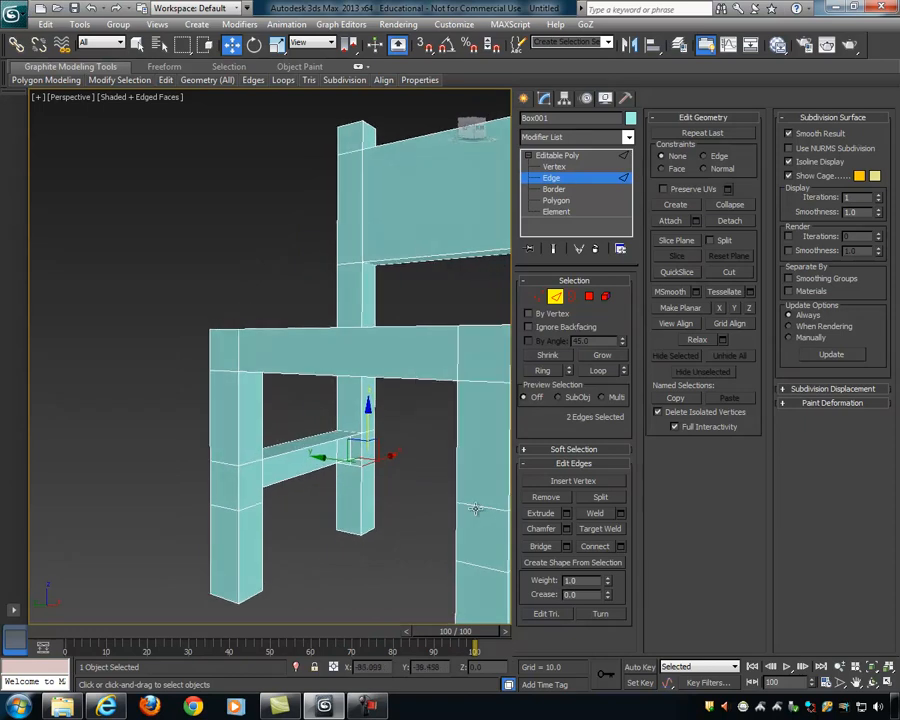
Step: Bridge the remaining matching edges of the two leg openings to close the stretcher's last faces
click(352, 458)
alt+middle_drag(352, 458, 253, 480)
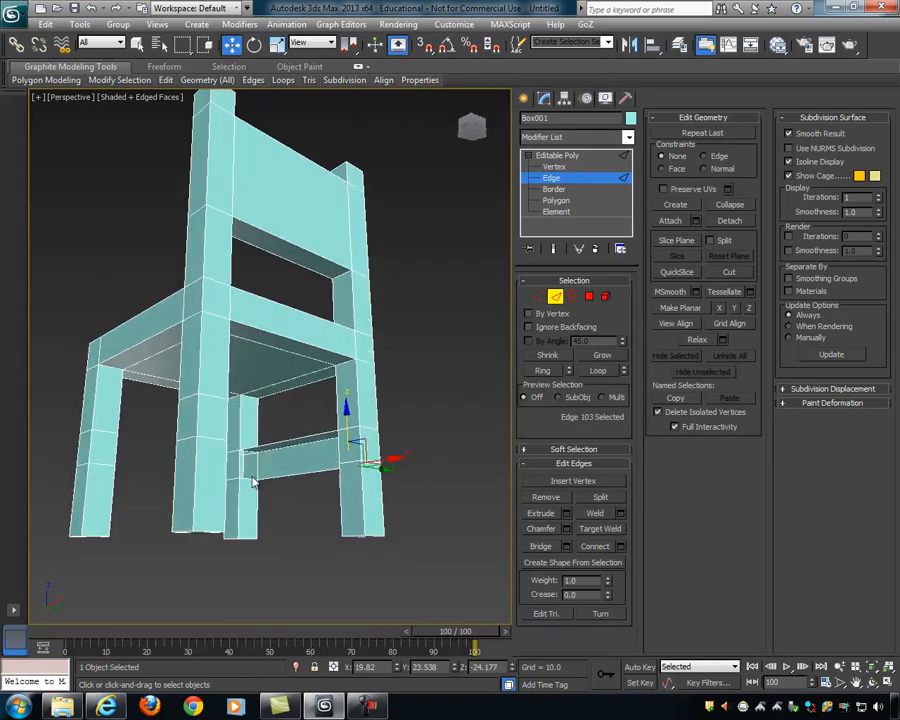
click(248, 478)
alt+middle_drag(470, 490, 377, 481)
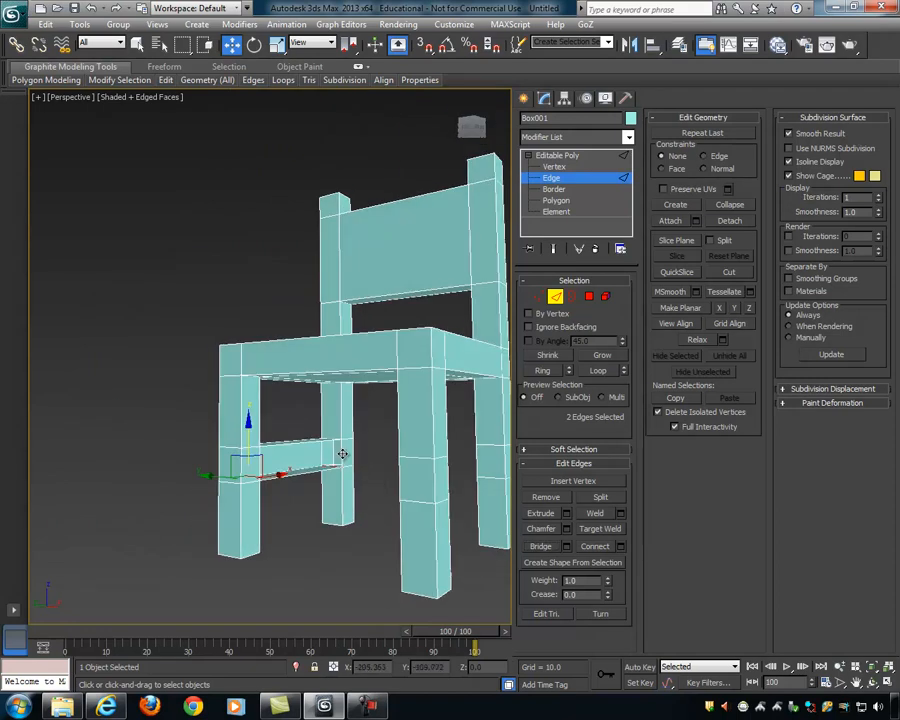
click(342, 455)
ctrl+click(262, 462)
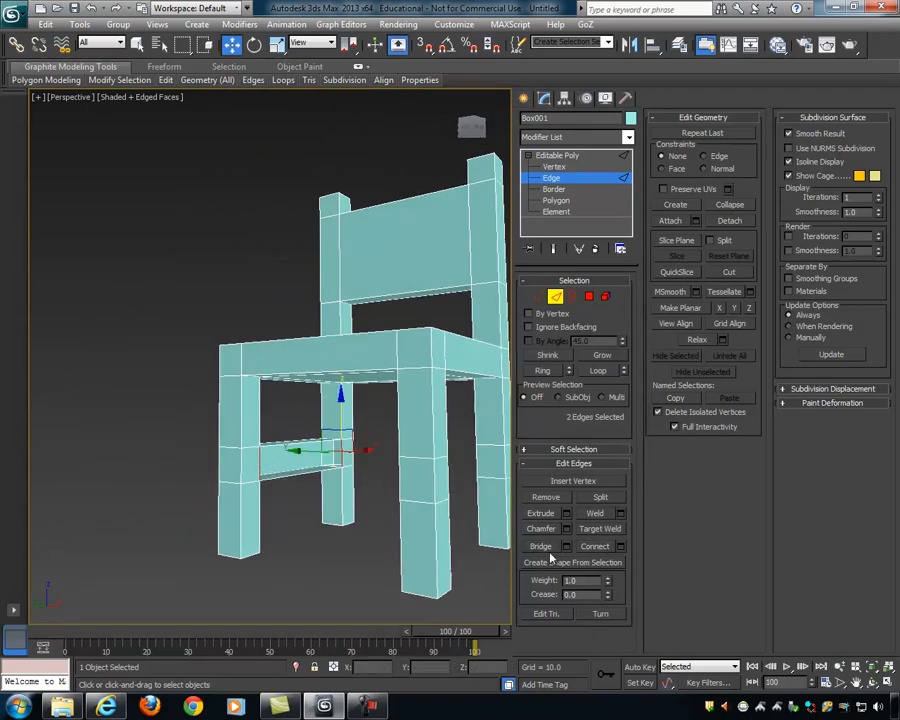
click(551, 545)
click(378, 486)
alt+middle_drag(378, 486, 446, 474)
scroll(368, 470, up, 6)
scroll(366, 468, down, 6)
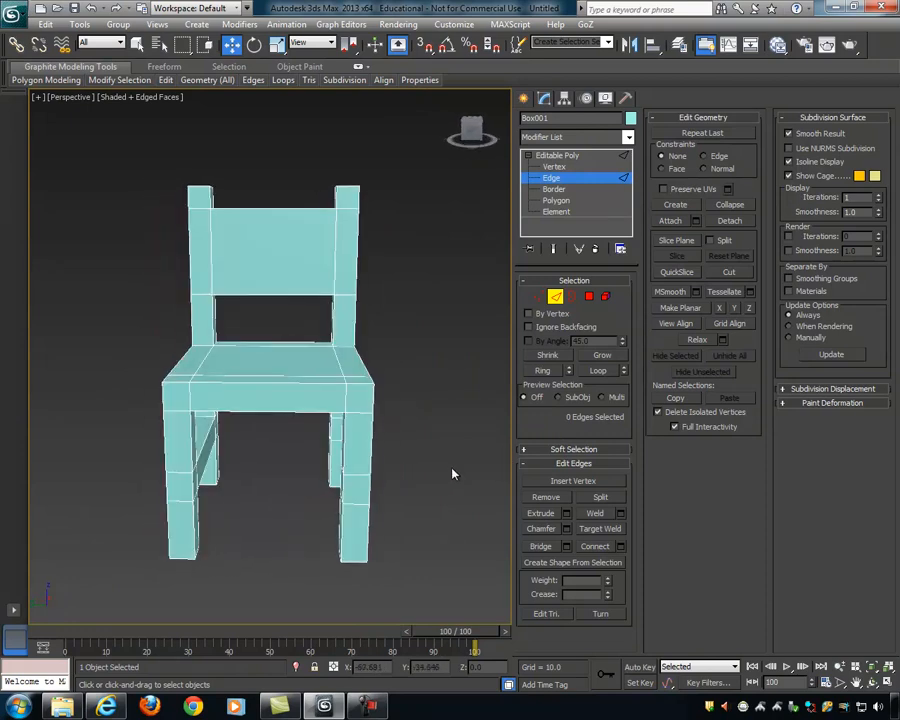
alt+middle_drag(452, 474, 411, 443)
alt+middle_drag(421, 327, 447, 309)
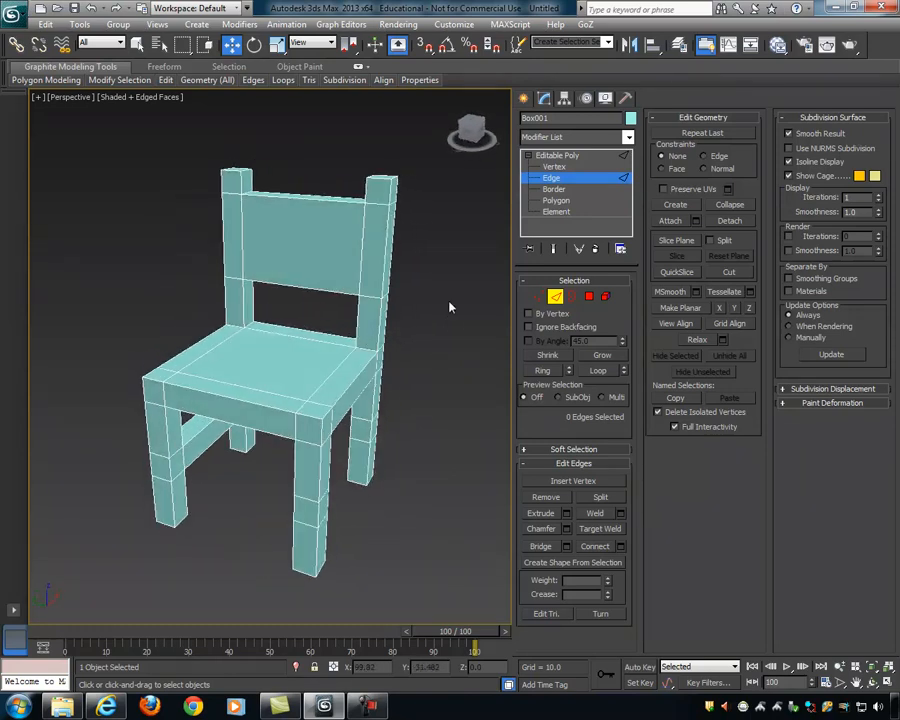
alt+middle_drag(348, 245, 384, 285)
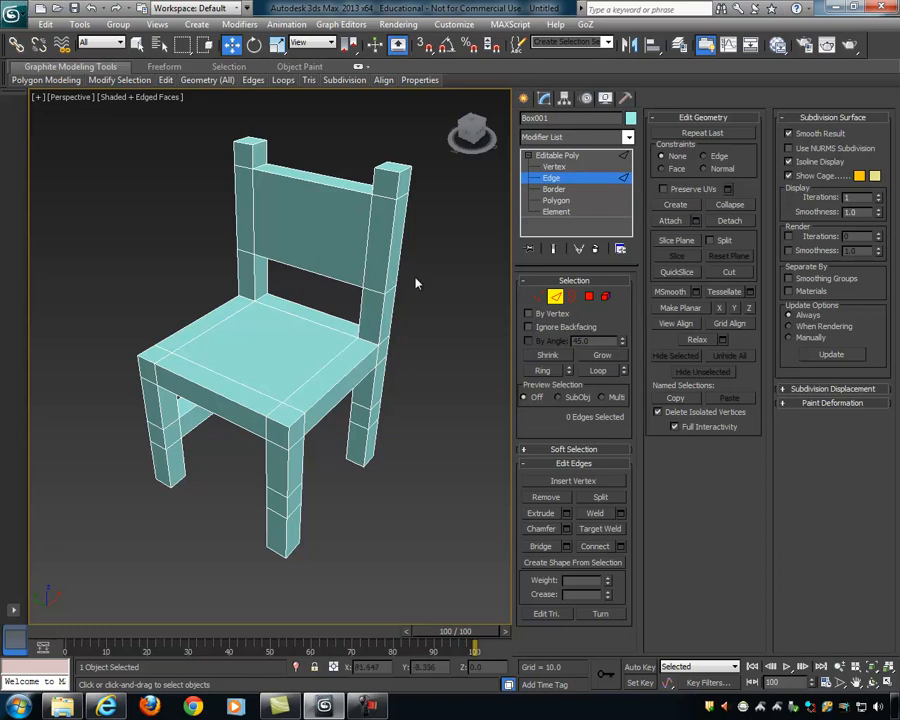
Step: Select the seat's central top polygon and bevel it inward with a height of -1.85 and an outline of -5.602
click(590, 298)
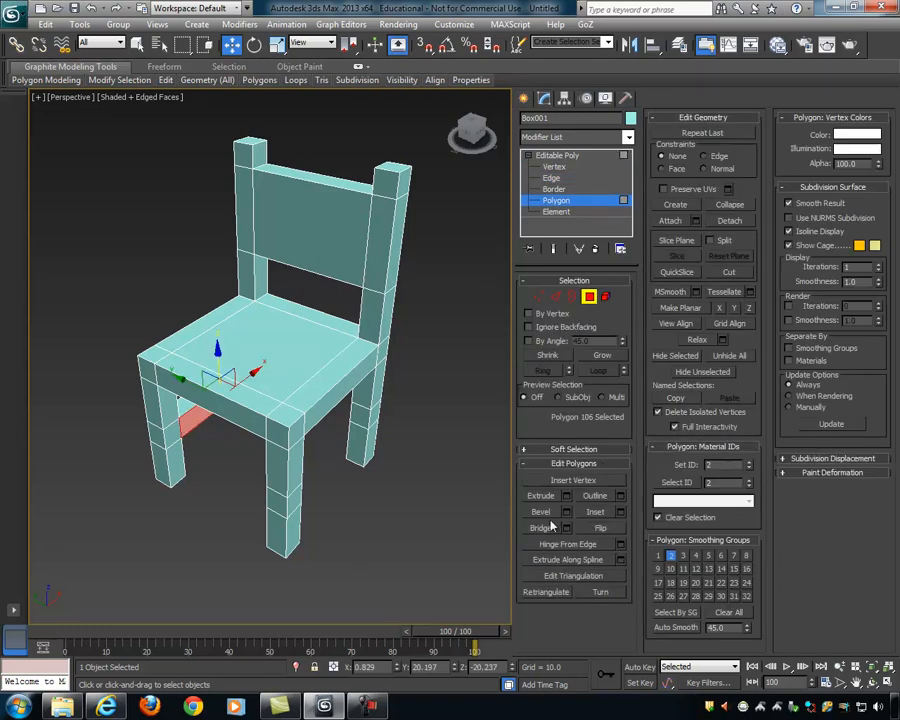
alt+middle_drag(287, 380, 289, 339)
click(289, 339)
alt+middle_drag(340, 378, 311, 375)
scroll(262, 363, up, 3)
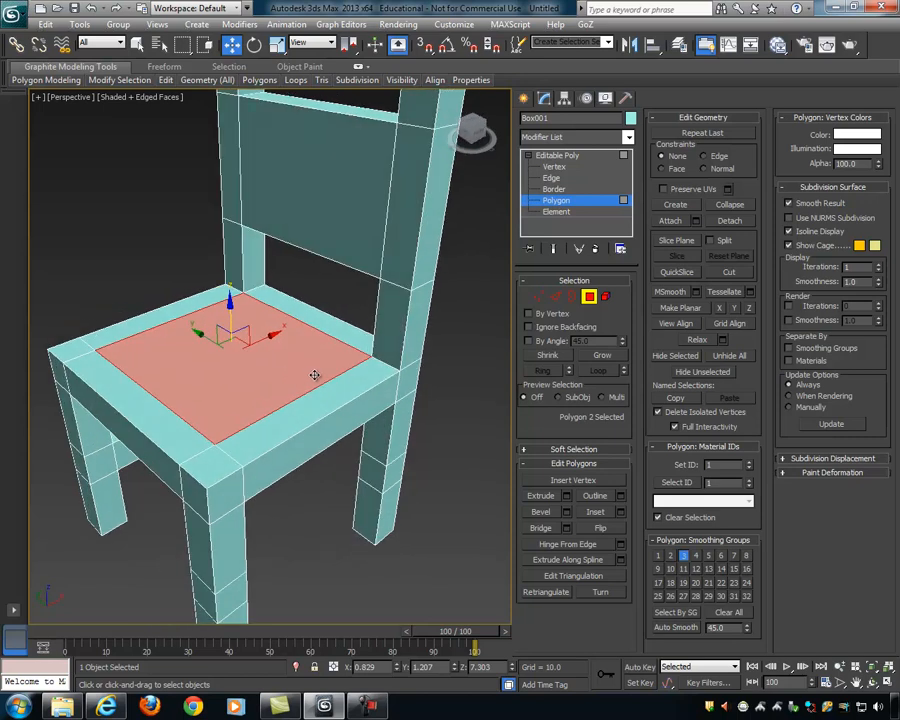
click(566, 511)
alt+middle_drag(398, 362, 392, 358)
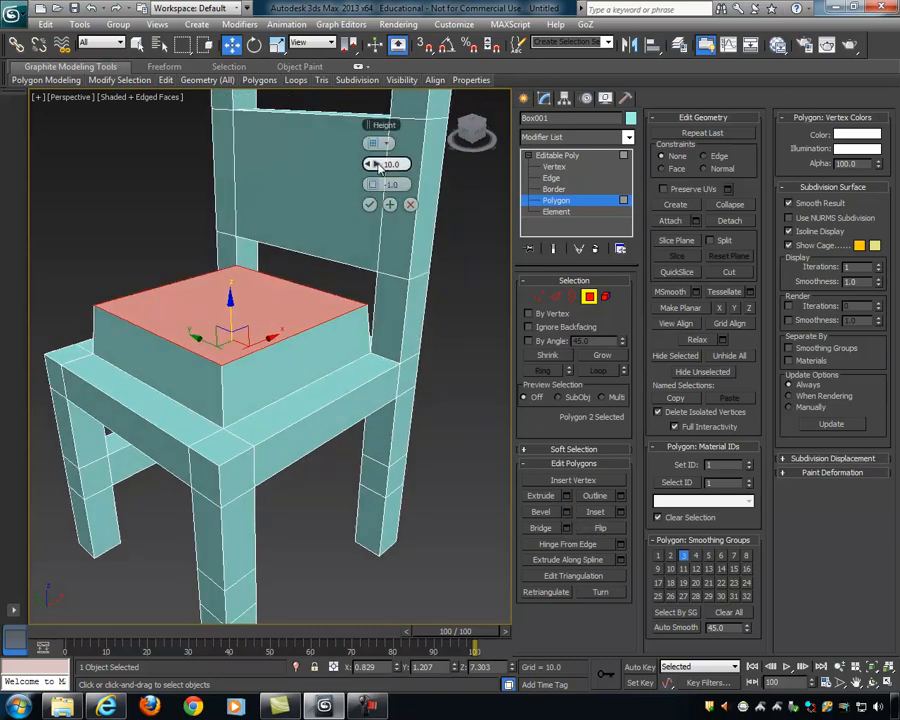
drag(375, 163, 343, 177)
alt+middle_drag(343, 177, 329, 224)
mouse_move(372, 162)
mouse_down()
mouse_move(367, 184)
mouse_move(380, 184)
mouse_move(364, 184)
mouse_up()
alt+middle_drag(259, 284, 285, 267)
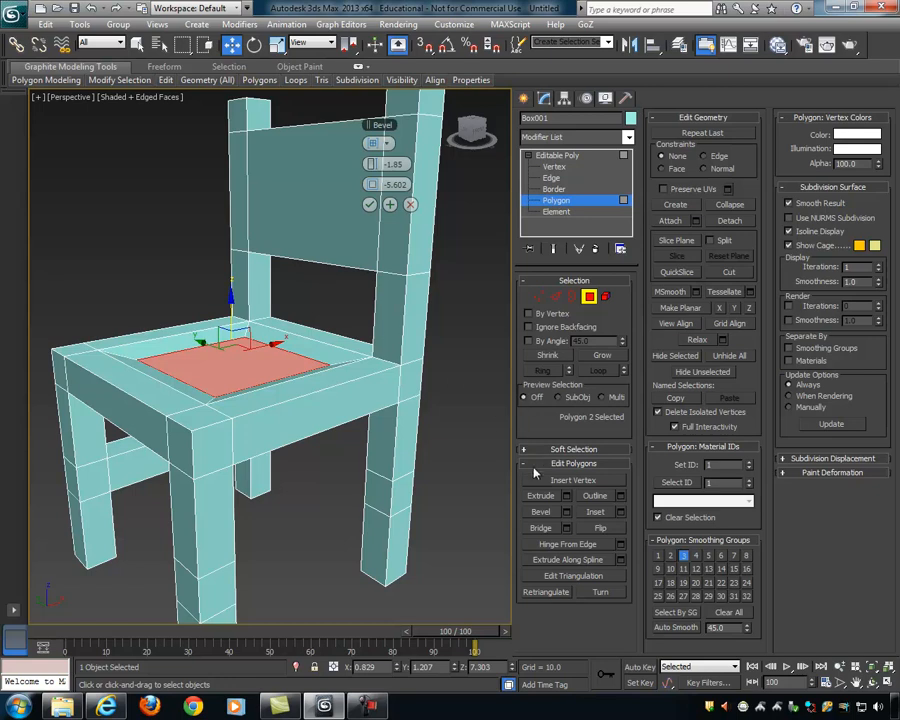
alt+middle_drag(470, 410, 265, 313)
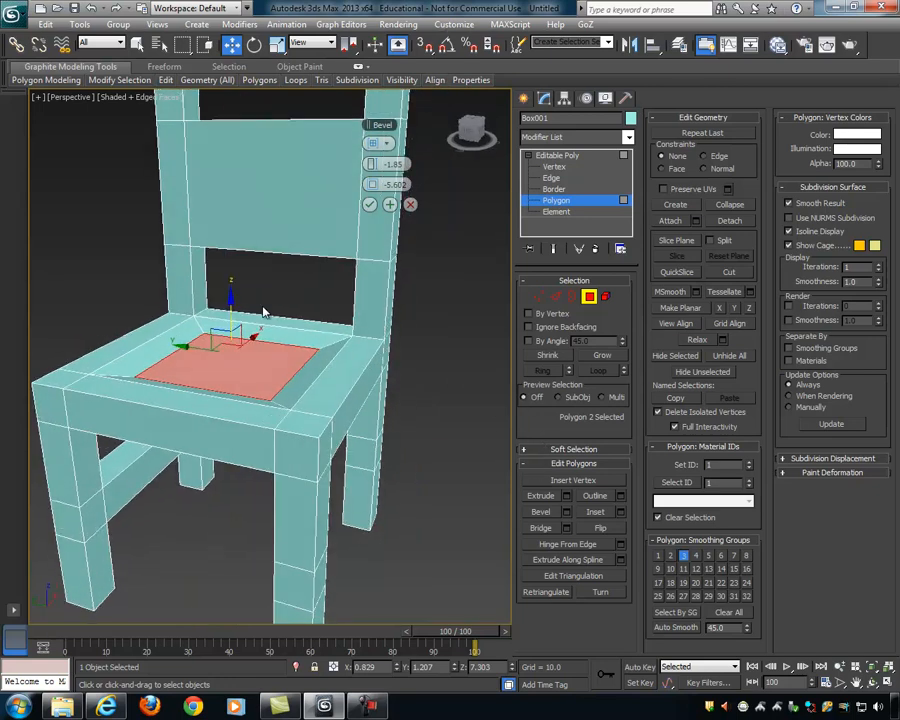
drag(231, 298, 229, 301)
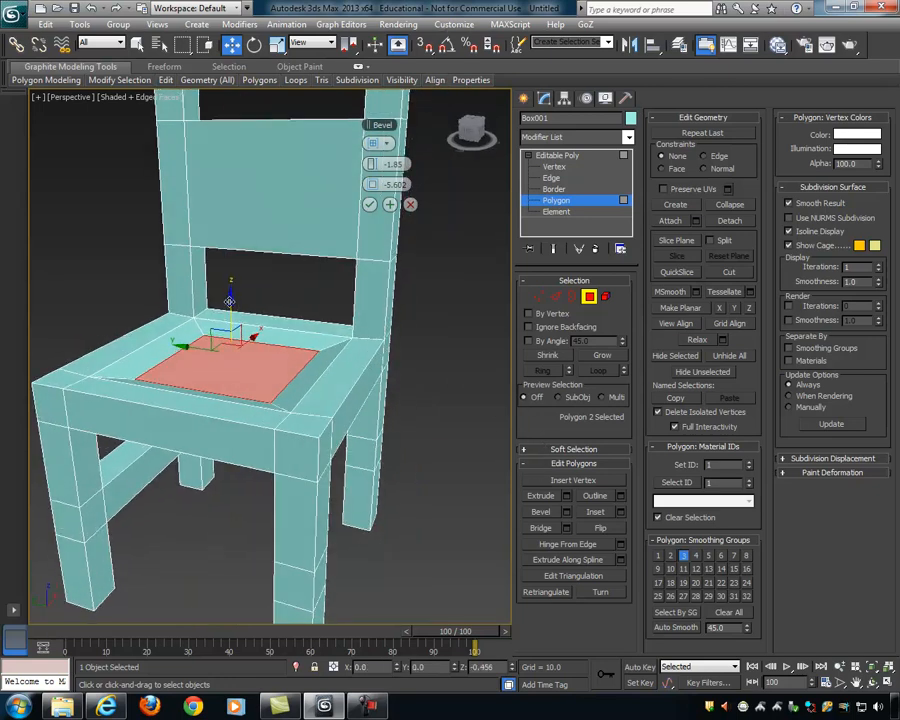
key(ctrl+z)
Step: Set the seat bevel's outline to -3.627 and apply the bevel
alt+middle_drag(411, 341, 368, 322)
mouse_move(372, 187)
mouse_down()
mouse_move(372, 172)
mouse_move(372, 192)
mouse_move(373, 180)
mouse_up()
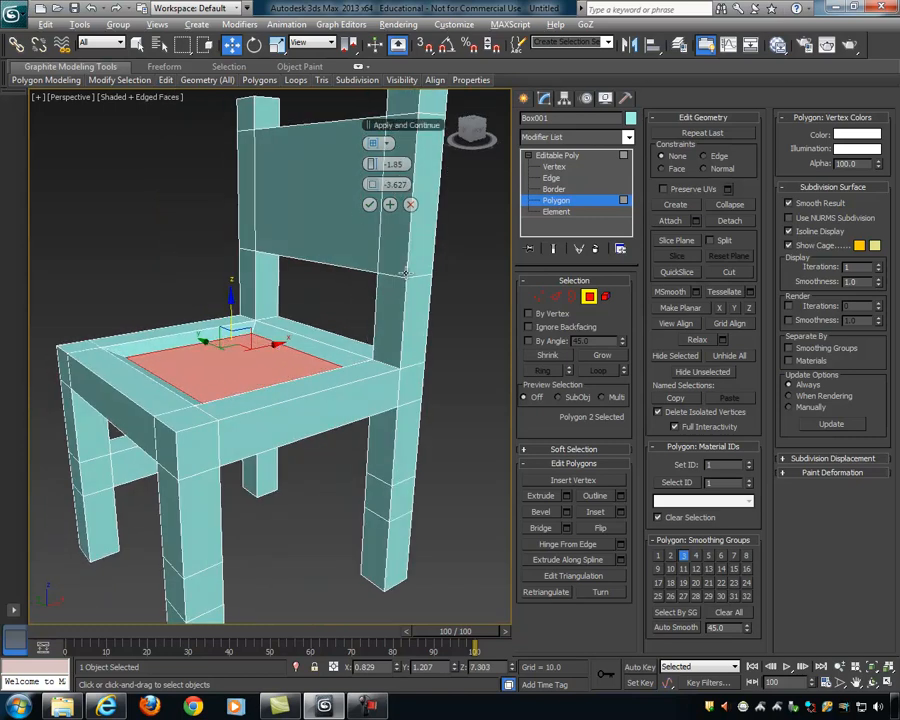
alt+middle_drag(404, 256, 391, 265)
click(370, 204)
Step: Bevel the recessed seat polygon again with a positive height and an outline of -3.627 to form a raised centre
alt+middle_drag(440, 394, 450, 407)
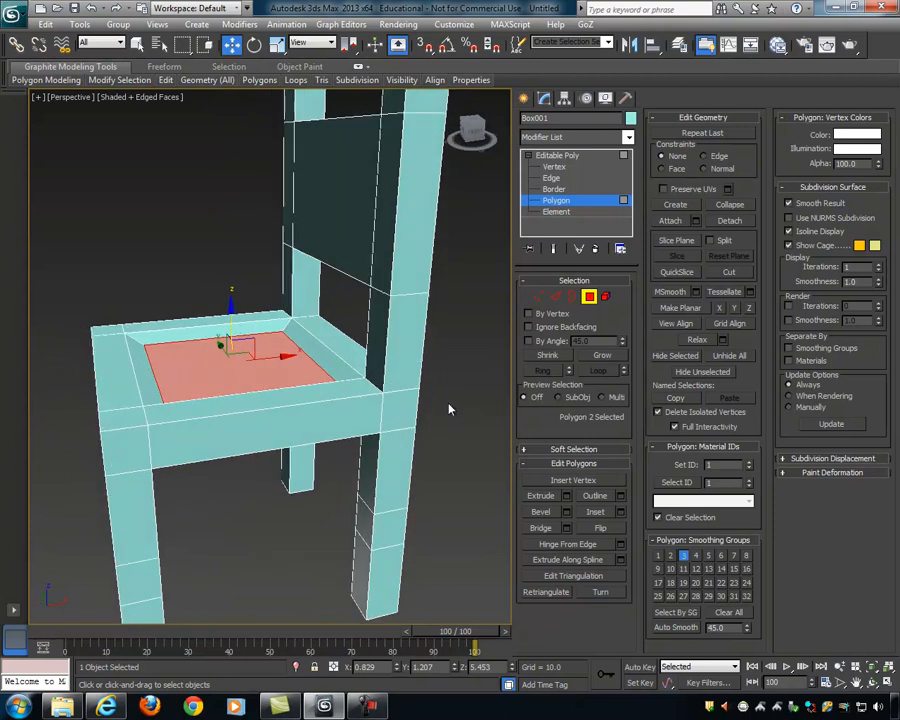
click(566, 512)
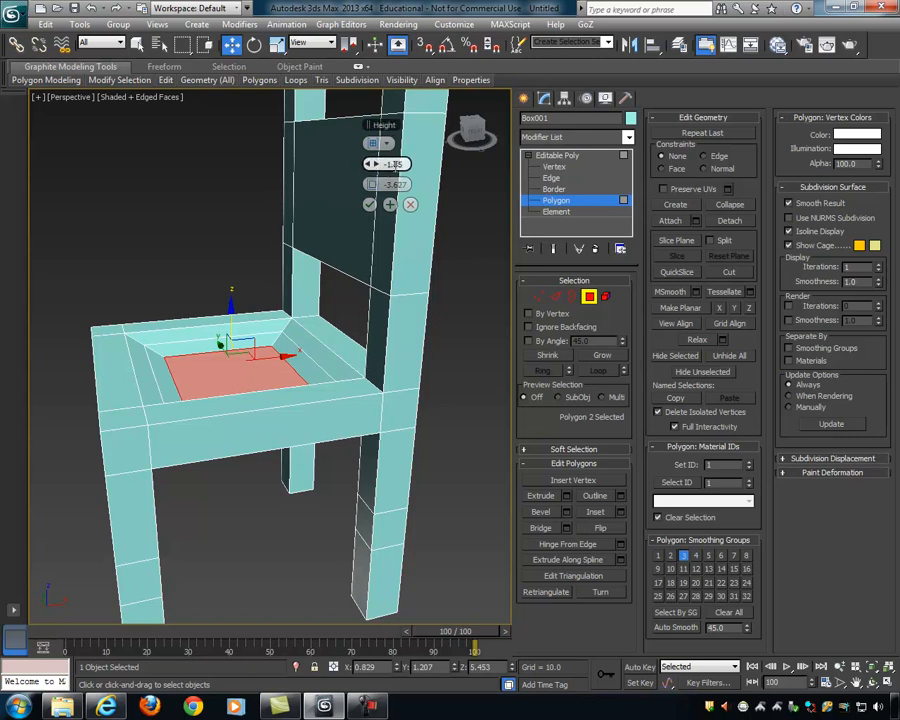
drag(372, 165, 372, 134)
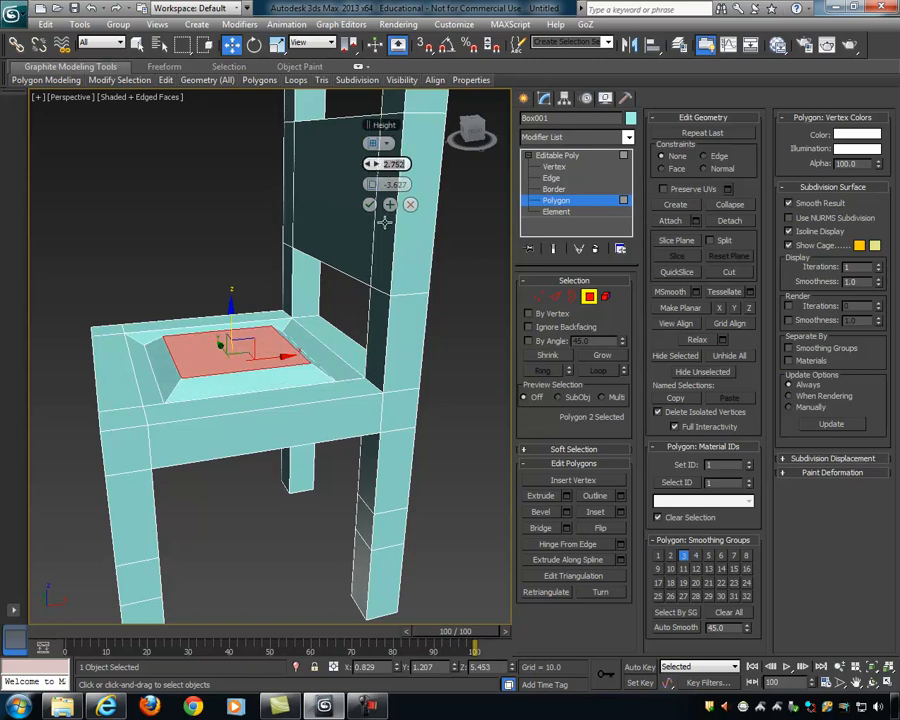
alt+middle_drag(372, 232, 311, 261)
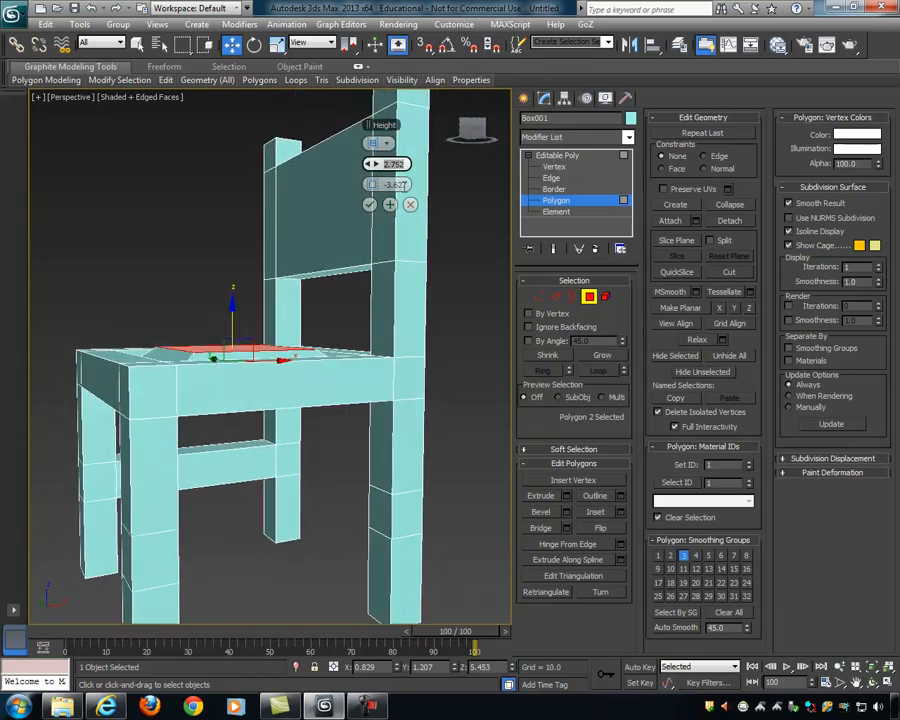
drag(374, 165, 374, 170)
alt+middle_drag(430, 240, 305, 335)
click(369, 205)
Step: Select the top polygons of both back posts
alt+middle_drag(444, 290, 369, 314)
scroll(369, 314, up, 3)
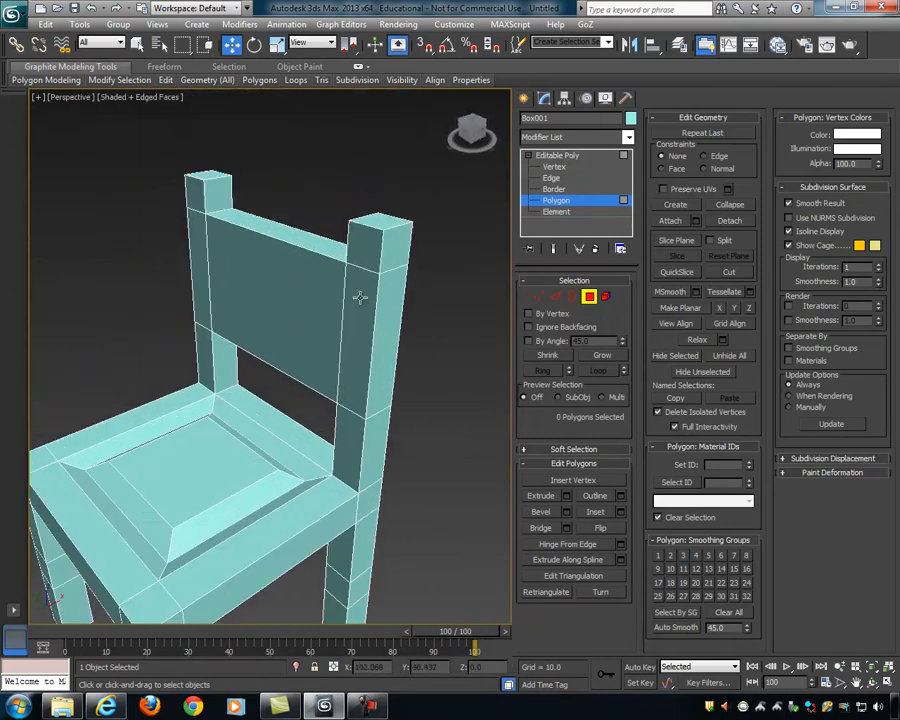
click(380, 222)
ctrl+click(207, 175)
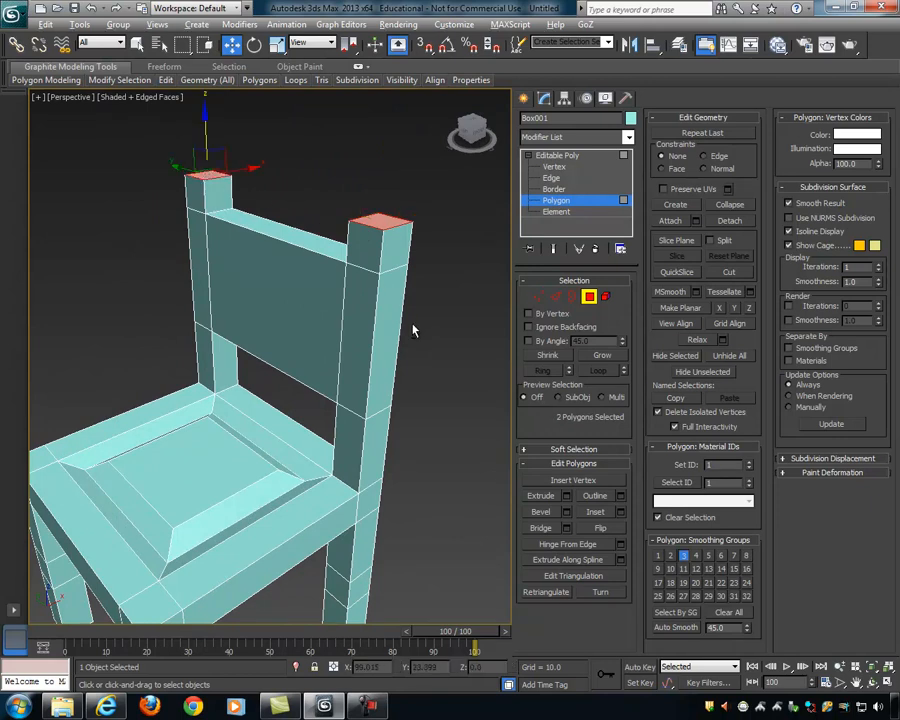
scroll(414, 318, down, 5)
alt+middle_drag(362, 318, 390, 324)
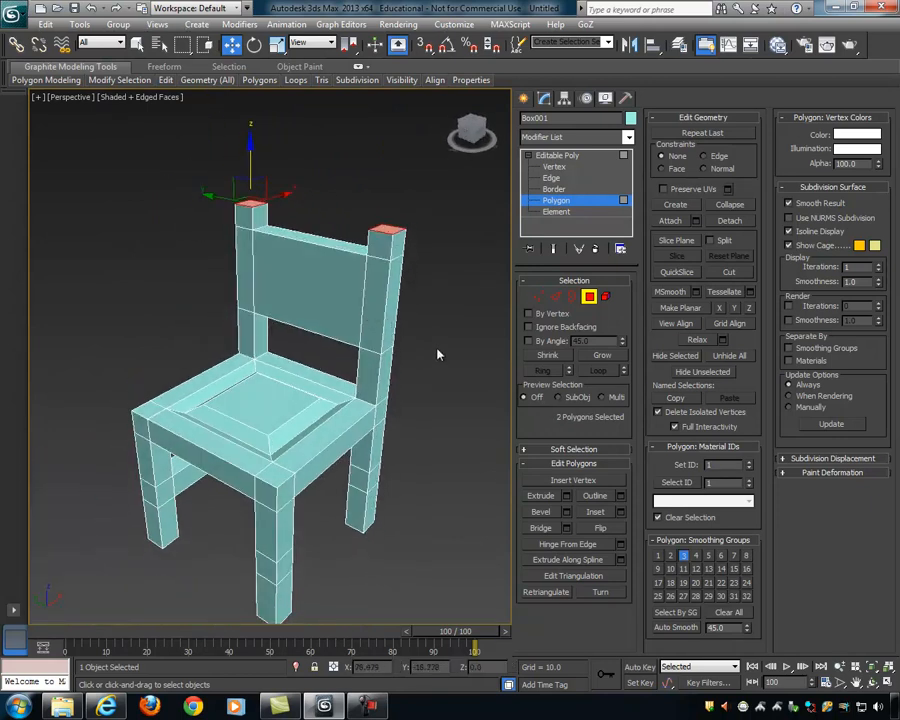
Step: Bevel both post tops into pointed caps with a height of 2.485 and an outline of -2.9
click(566, 513)
drag(376, 190, 376, 181)
mouse_move(440, 322)
alt+middle_down()
mouse_move(402, 311)
mouse_move(427, 305)
alt+middle_up()
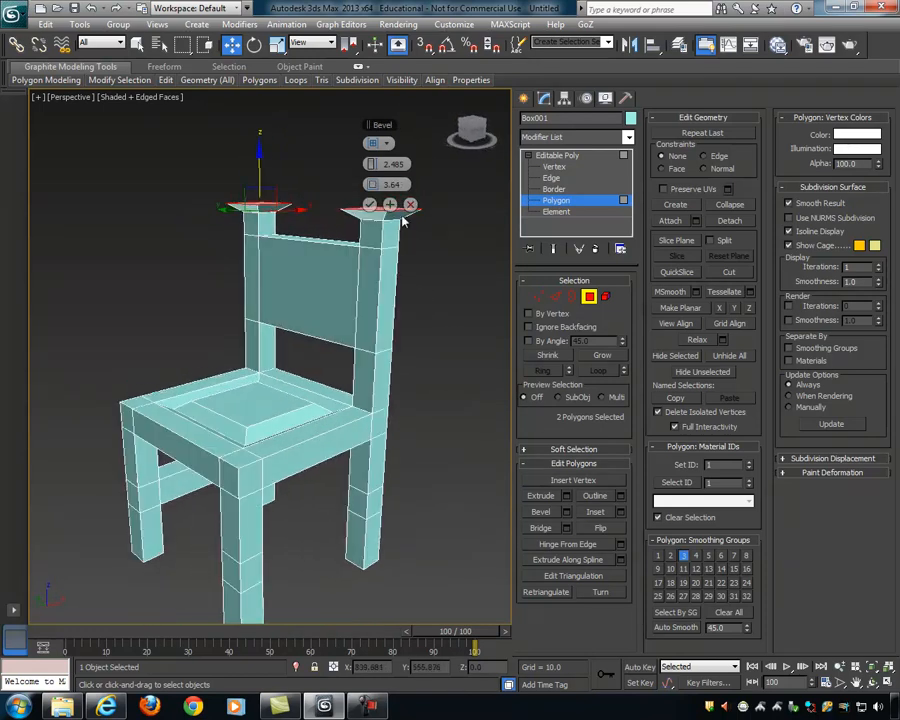
drag(372, 184, 366, 196)
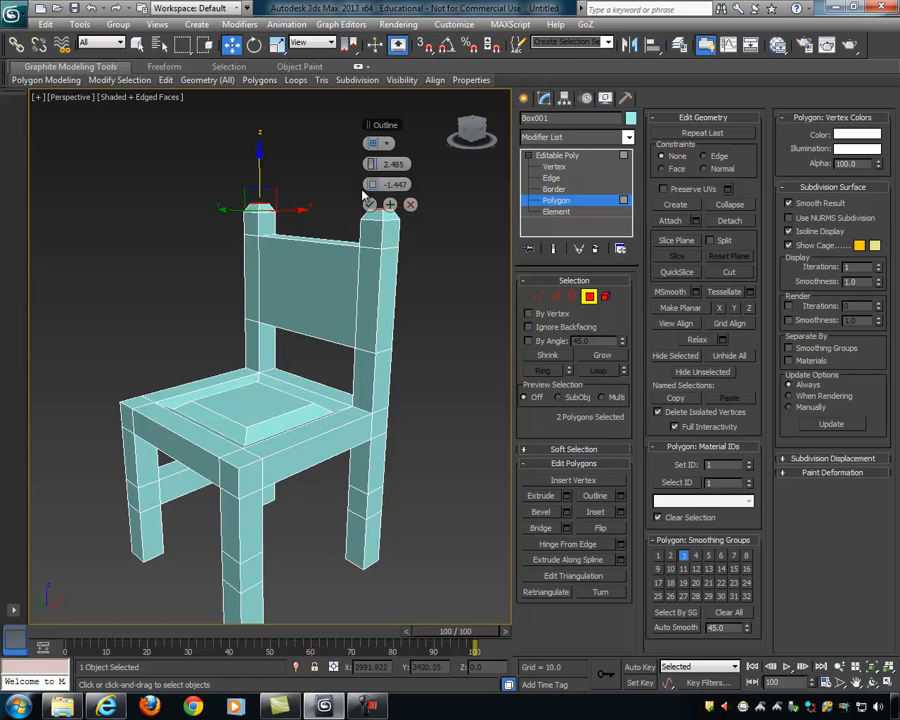
mouse_move(368, 203)
alt+middle_down()
mouse_move(446, 291)
mouse_move(376, 189)
alt+middle_up()
drag(376, 186, 367, 199)
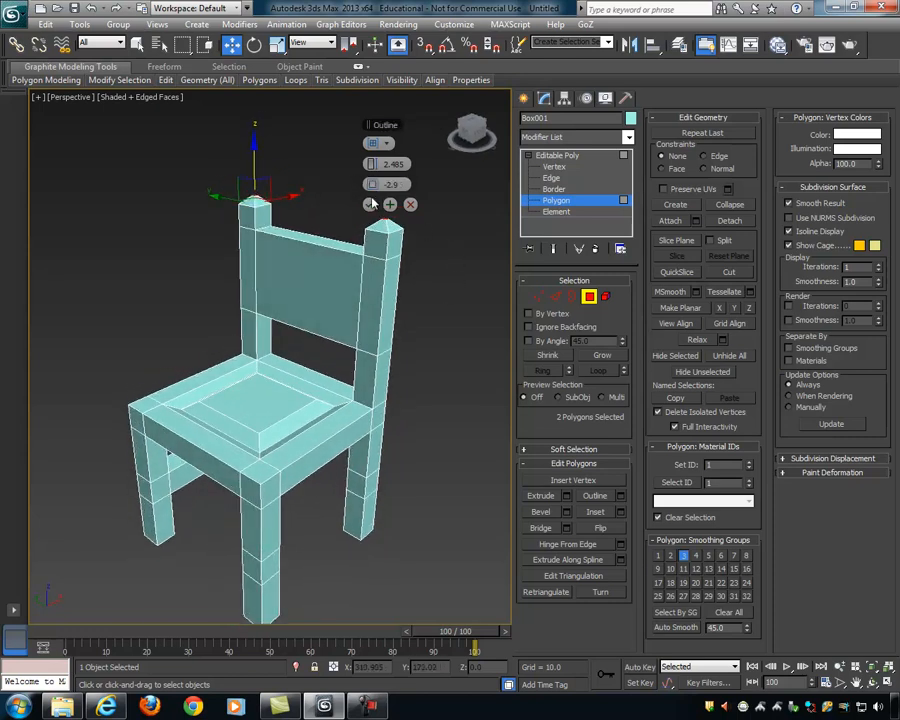
click(369, 204)
Step: Try raising the two post tips into tall spires, and undo both the move and the pointed-cap bevel
alt+middle_drag(388, 246, 410, 227)
click(247, 151)
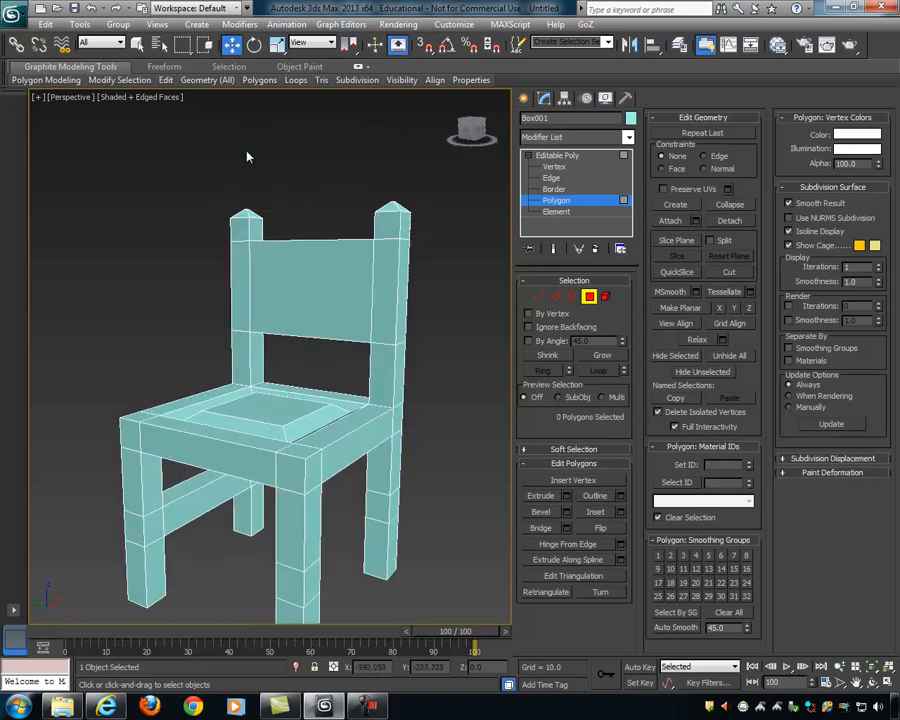
key(ctrl+z)
drag(247, 165, 247, 80)
alt+middle_drag(357, 231, 360, 257)
scroll(330, 237, down, 3)
alt+middle_drag(412, 281, 404, 328)
scroll(418, 322, up, 3)
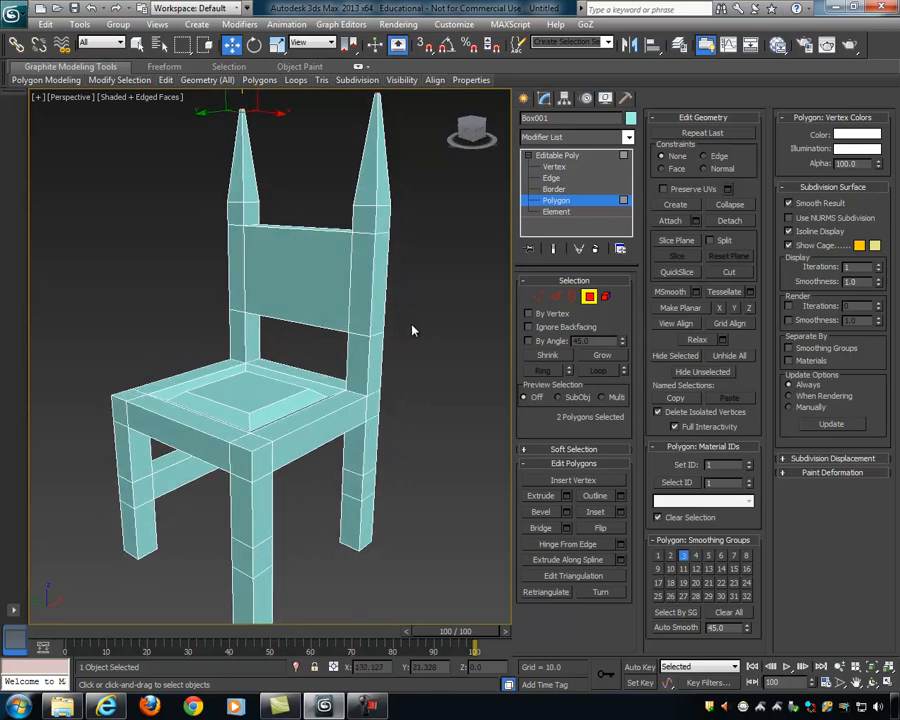
key(ctrl+z)
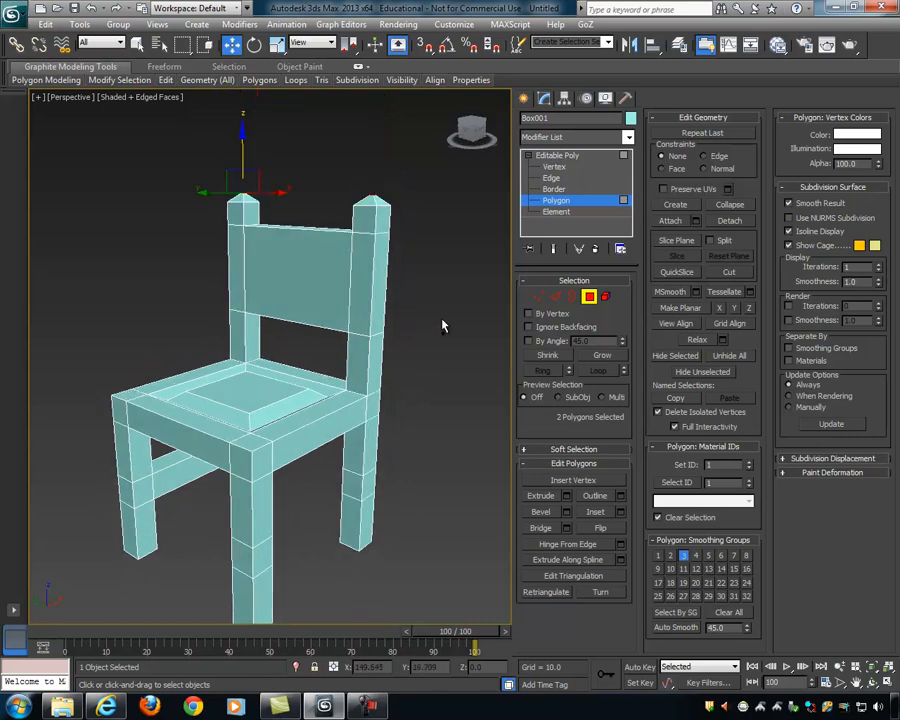
key(ctrl+z)
Step: Bevel both back post tops with a height of 2.485 and an outline of -1.447, and clear the selection
alt+middle_drag(442, 320, 452, 380)
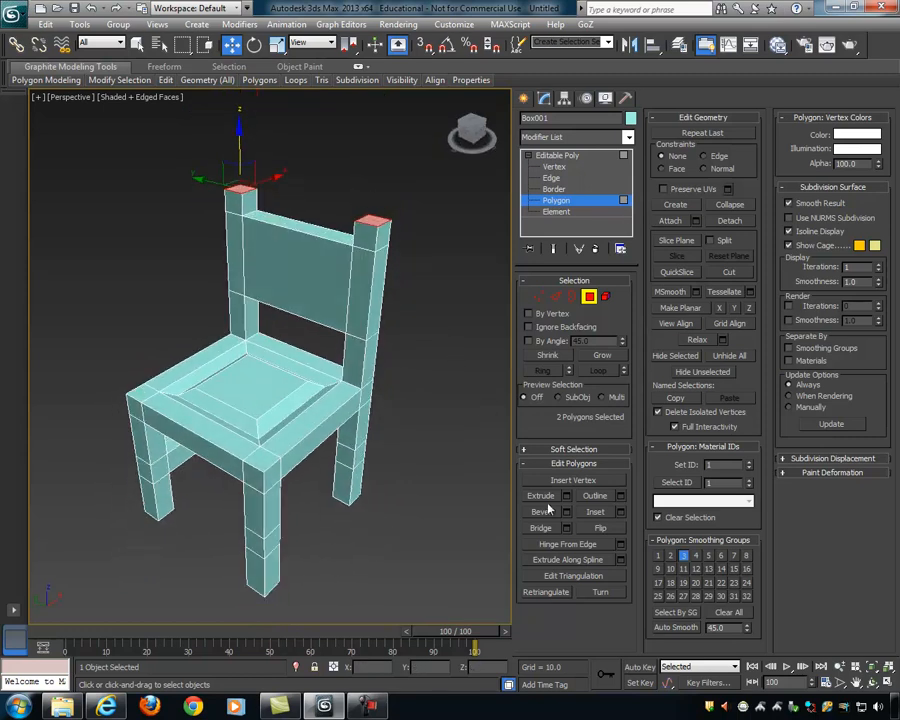
click(566, 512)
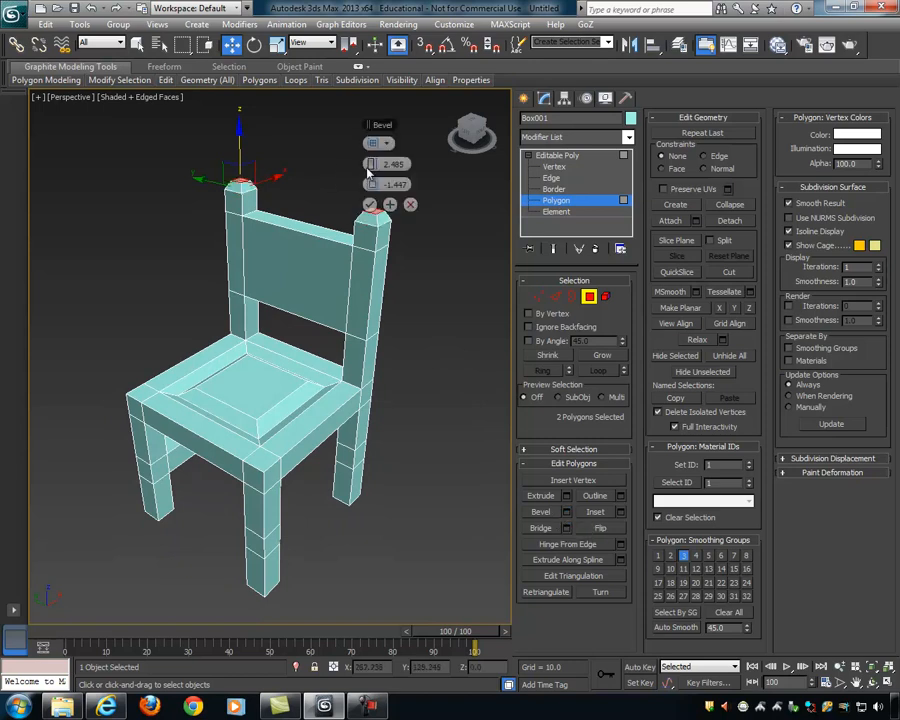
click(368, 203)
click(444, 229)
alt+middle_drag(444, 229, 305, 212)
click(346, 263)
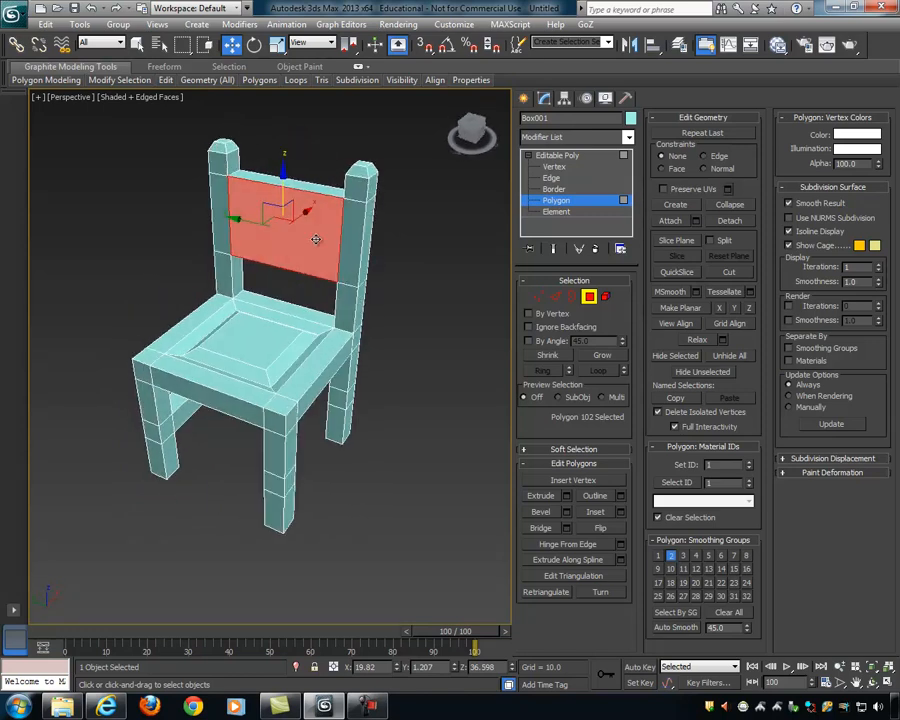
click(307, 151)
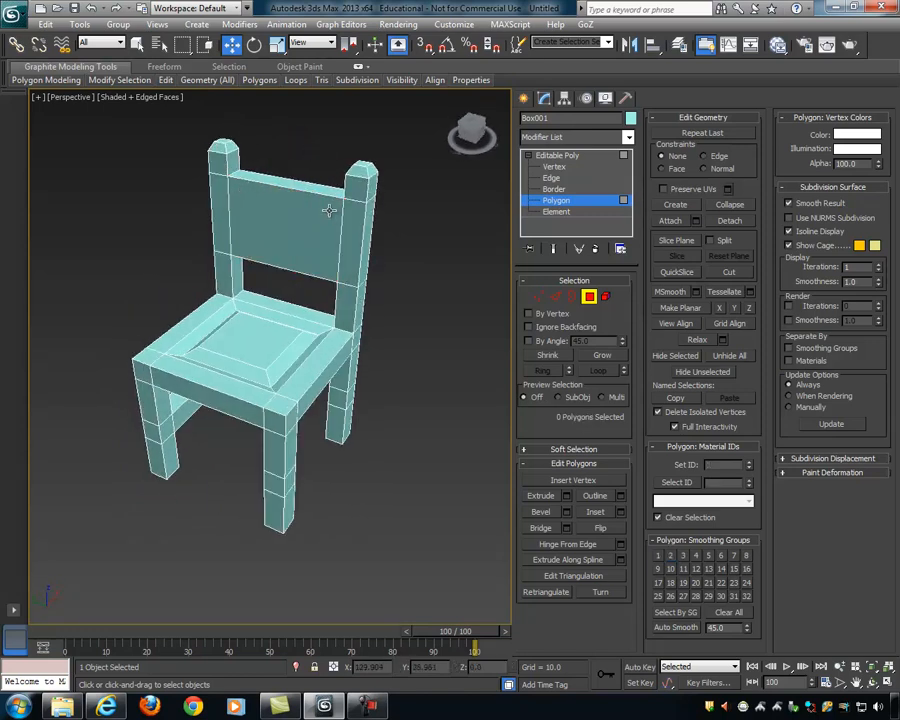
alt+middle_drag(350, 221, 318, 215)
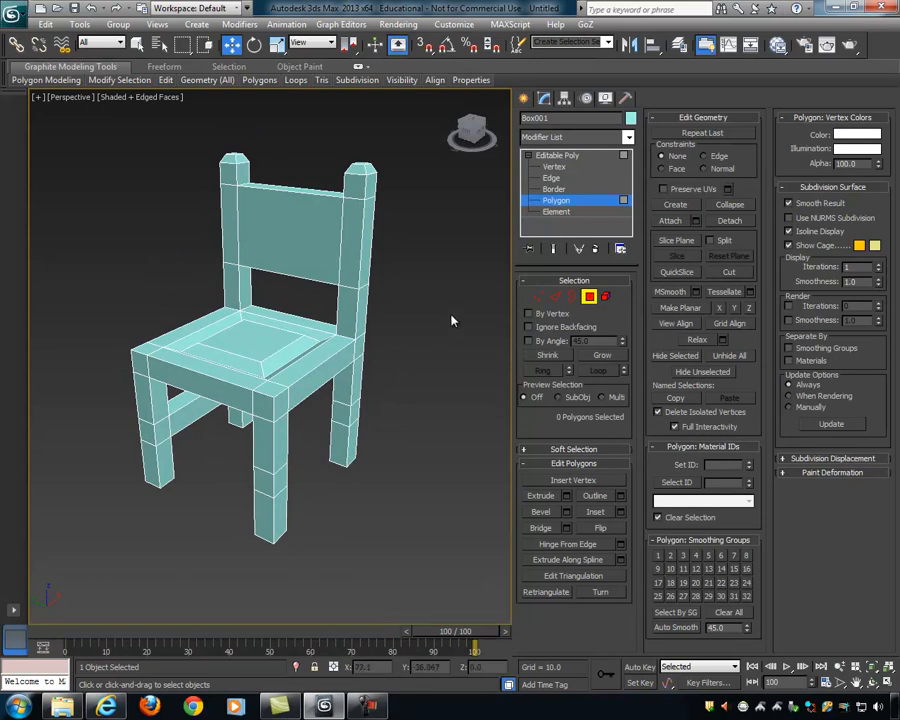
Step: Connect the backrest's four horizontal edges with five evenly spaced vertical segments
click(556, 297)
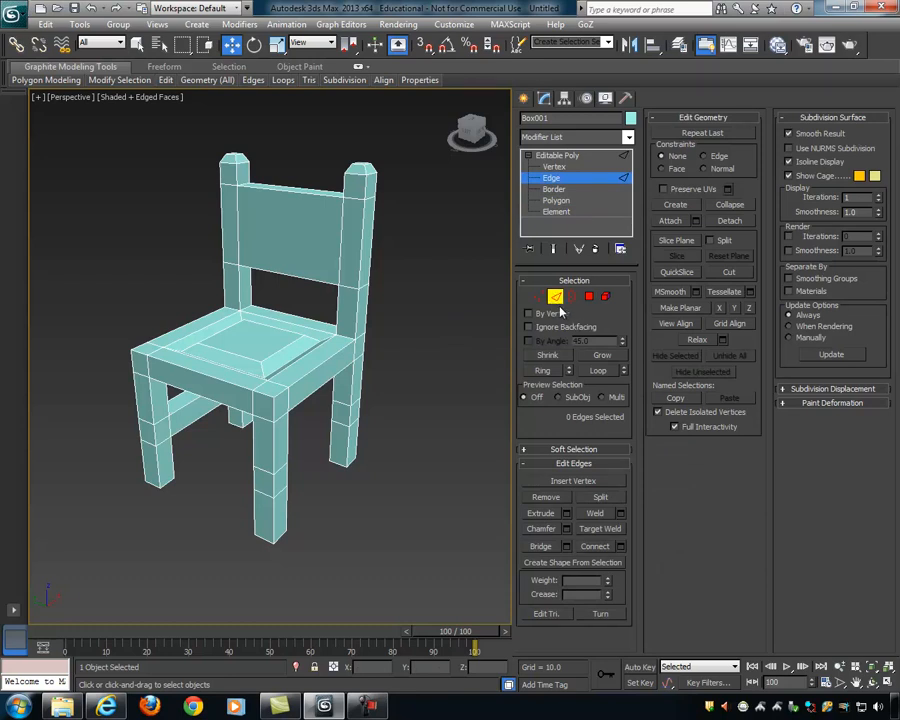
click(290, 188)
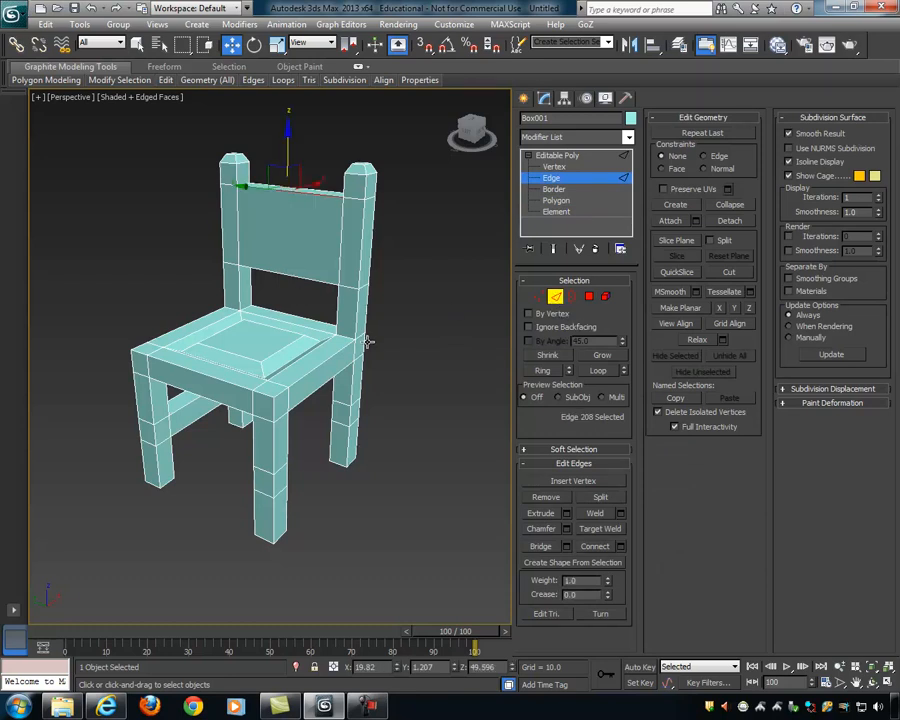
click(544, 370)
click(265, 186)
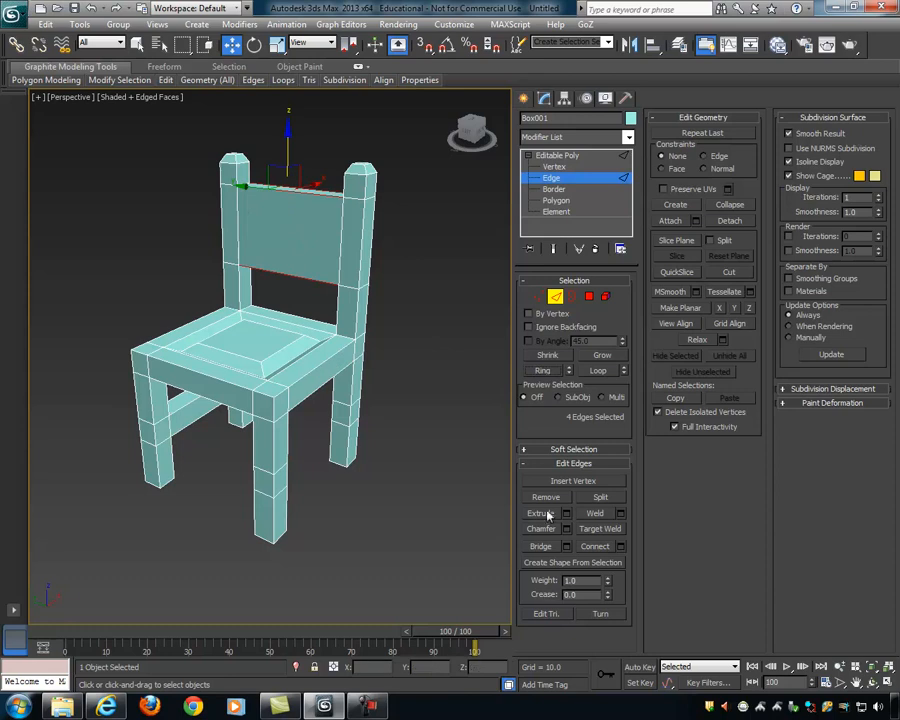
click(620, 546)
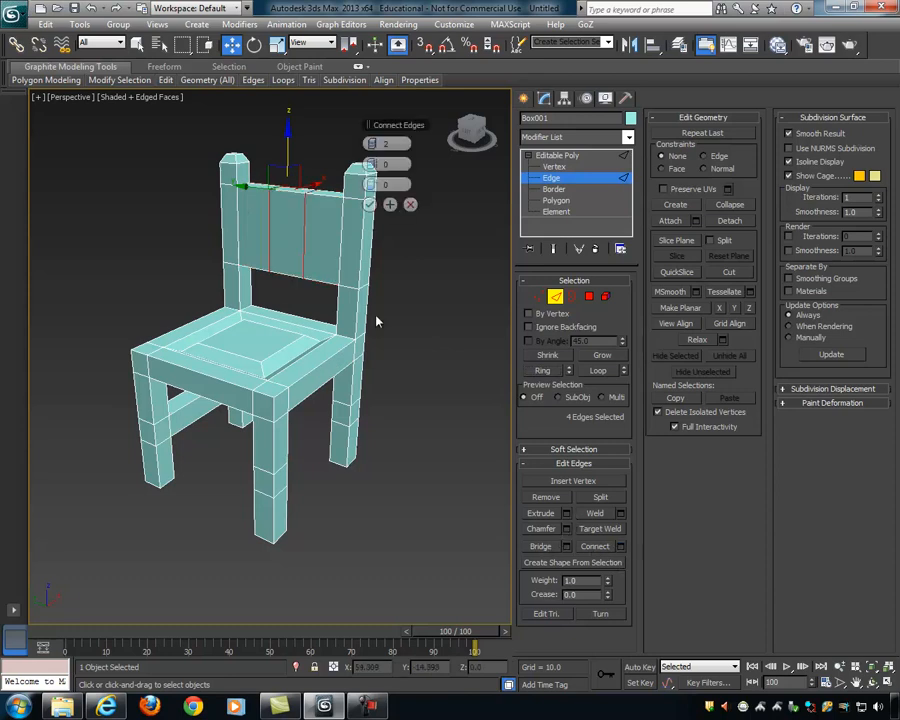
drag(370, 143, 386, 143)
click(368, 143)
click(370, 204)
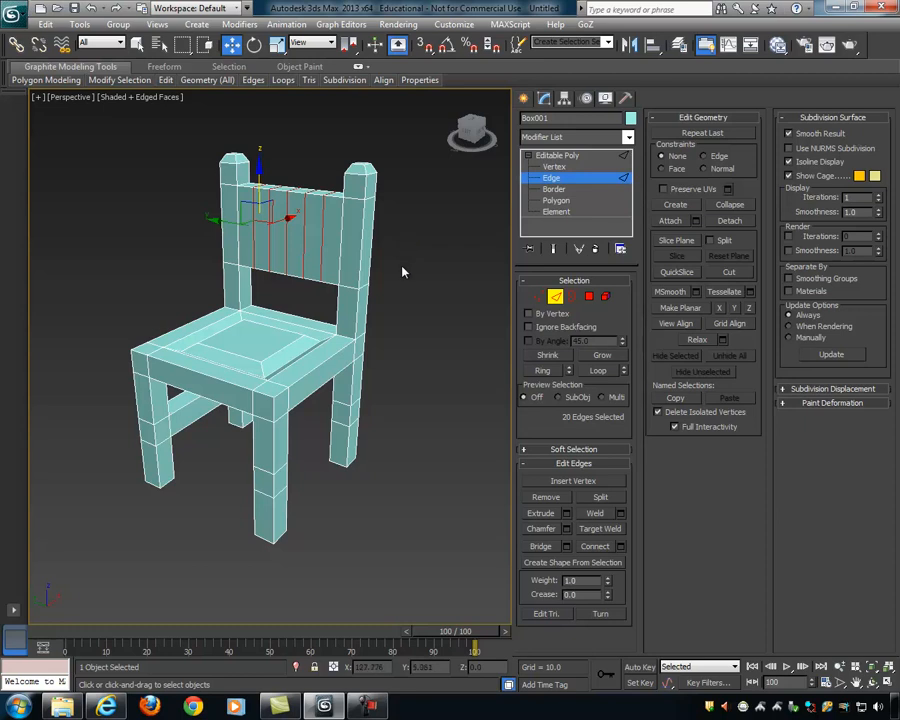
Step: Select the vertices of all five backrest divisions and move them backward along X, behind the posts
alt+middle_drag(398, 249, 440, 277)
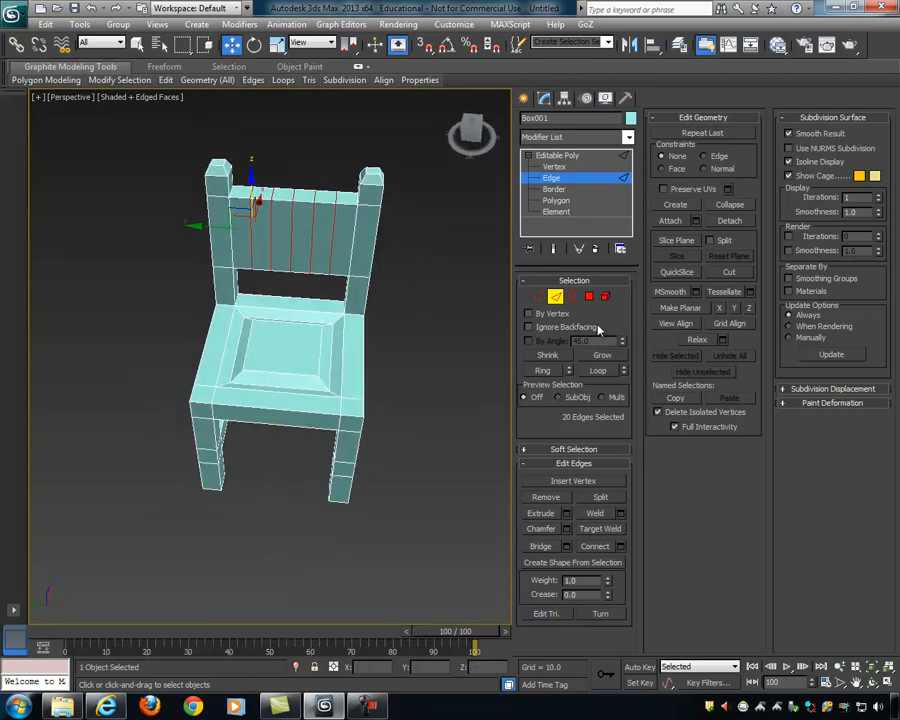
click(537, 298)
alt+middle_drag(386, 263, 340, 258)
click(262, 164)
alt+middle_drag(279, 195, 323, 152)
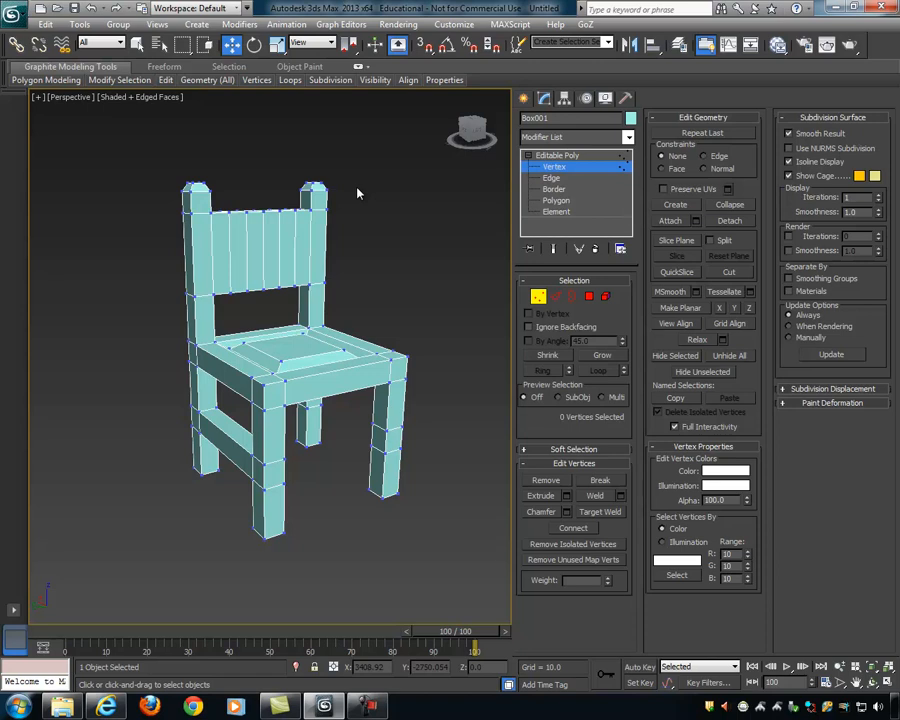
alt+middle_drag(384, 257, 211, 141)
drag(247, 165, 344, 283)
alt+middle_drag(374, 261, 392, 325)
drag(295, 174, 296, 157)
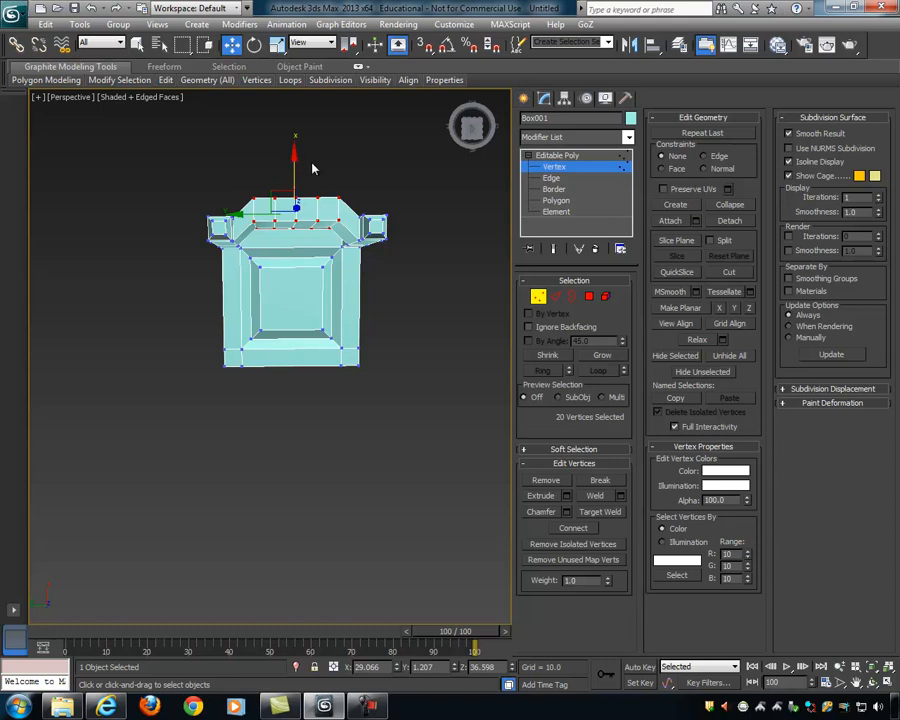
alt+middle_drag(413, 230, 388, 140)
drag(320, 278, 337, 291)
alt+middle_drag(440, 285, 317, 325)
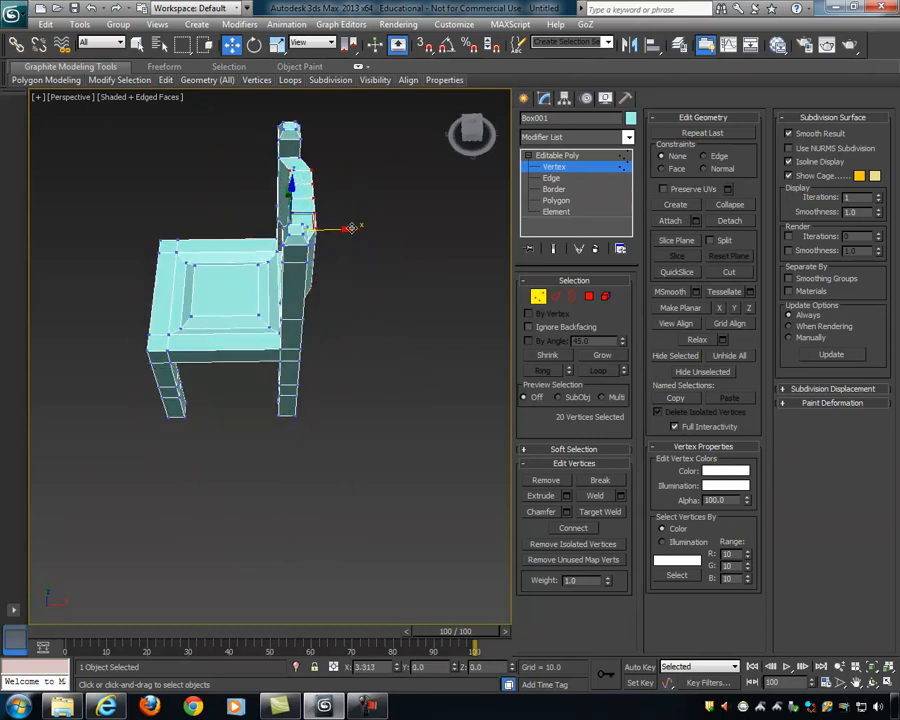
Step: Remove the two outermost vertex columns from the selection and move the three middle columns slightly further back
alt+middle_drag(311, 253, 256, 170)
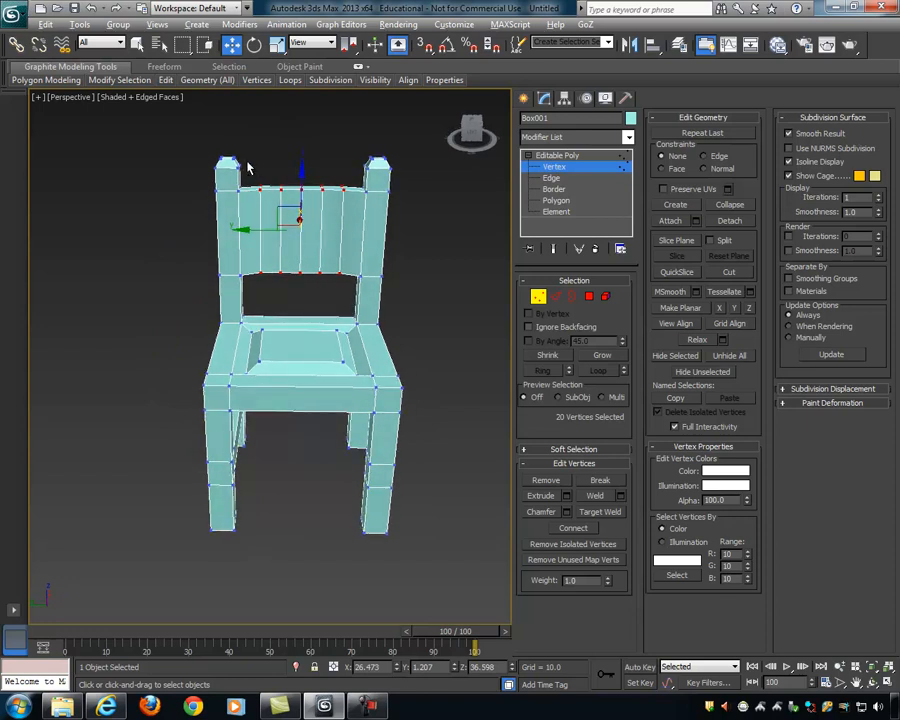
alt+drag(243, 159, 270, 296)
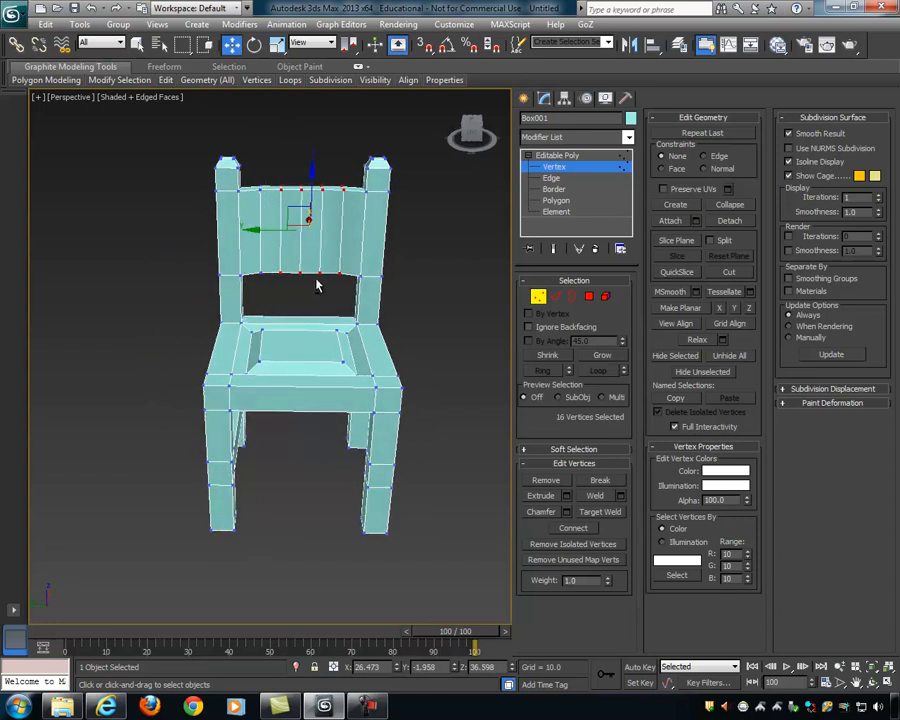
alt+middle_drag(329, 280, 320, 279)
alt+drag(333, 160, 388, 323)
alt+middle_drag(414, 278, 338, 255)
drag(342, 244, 350, 246)
Step: Reduce the selection to the backrest's centre column and move it slightly further back to round the curve
alt+middle_drag(341, 287, 481, 235)
alt+drag(319, 170, 341, 314)
alt+drag(253, 159, 296, 305)
alt+middle_drag(373, 285, 196, 305)
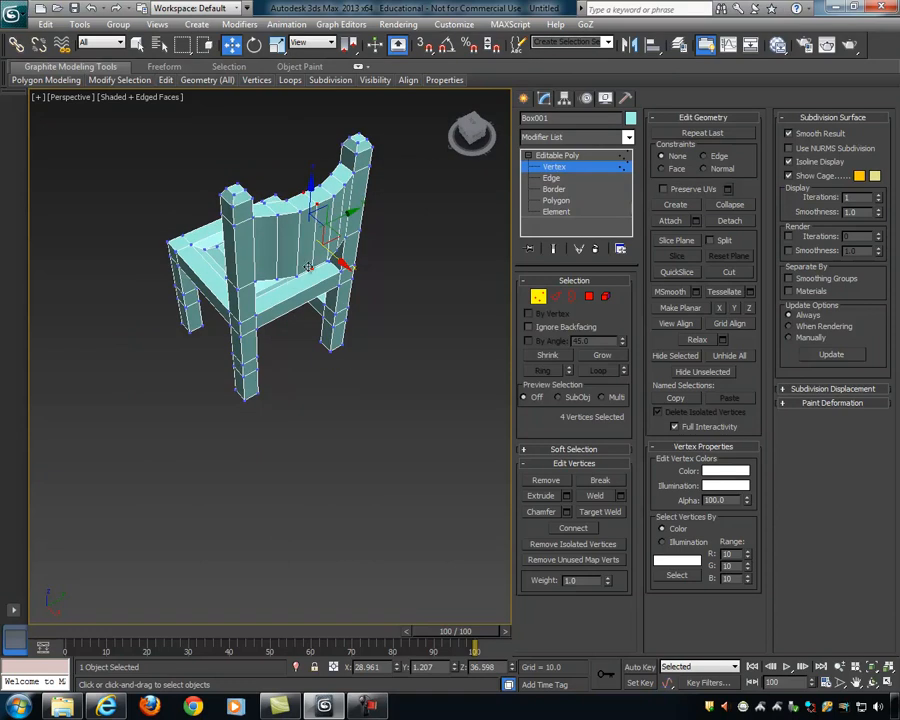
drag(337, 260, 341, 261)
alt+middle_drag(340, 262, 340, 328)
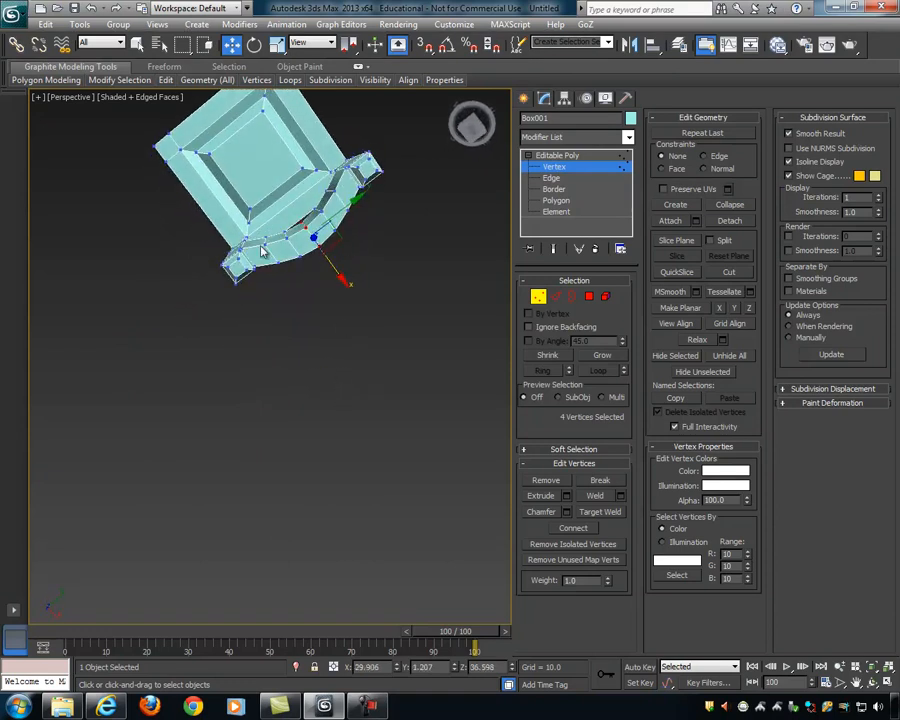
Step: Select the upper part of the chair back, move it backward, rotate it slightly, and clear the selection
alt+middle_drag(356, 193, 257, 157)
drag(235, 147, 376, 301)
alt+middle_drag(378, 303, 370, 263)
drag(347, 229, 366, 240)
mouse_move(366, 234)
alt+middle_down()
mouse_move(398, 233)
mouse_move(371, 237)
alt+middle_up()
key(e)
drag(336, 190, 341, 191)
click(396, 279)
alt+middle_drag(396, 279, 425, 300)
alt+middle_drag(293, 293, 363, 340)
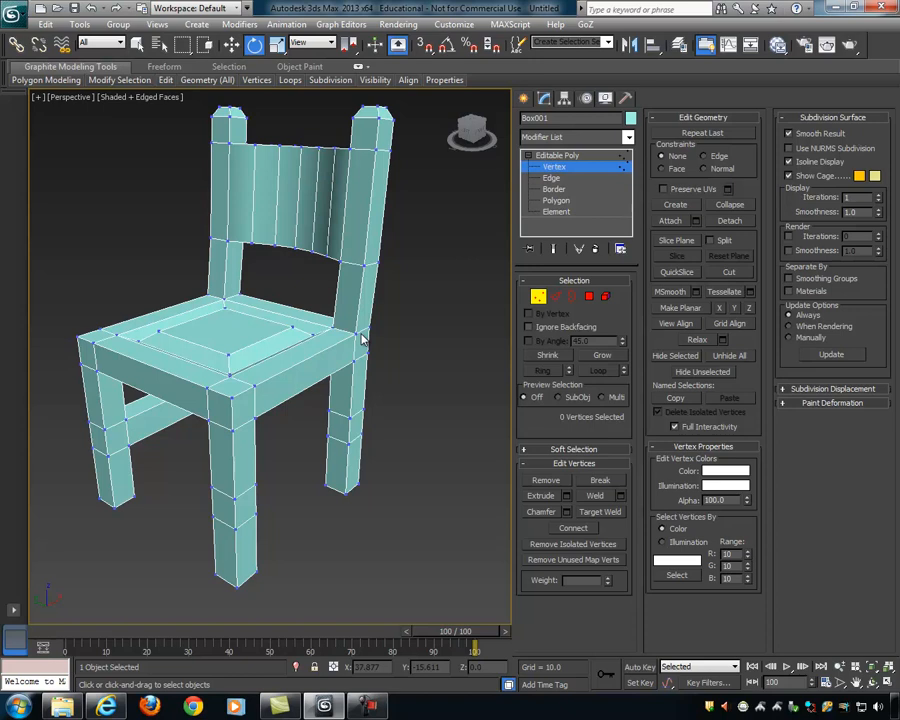
Step: Undo the chair back's tilt, the manual backrest curve and the vertical edge connections
key(ctrl+z)
key(ctrl+z)
key(ctrl+z)
key(ctrl+z)
key(ctrl+z)
key(ctrl+z)
key(ctrl+z)
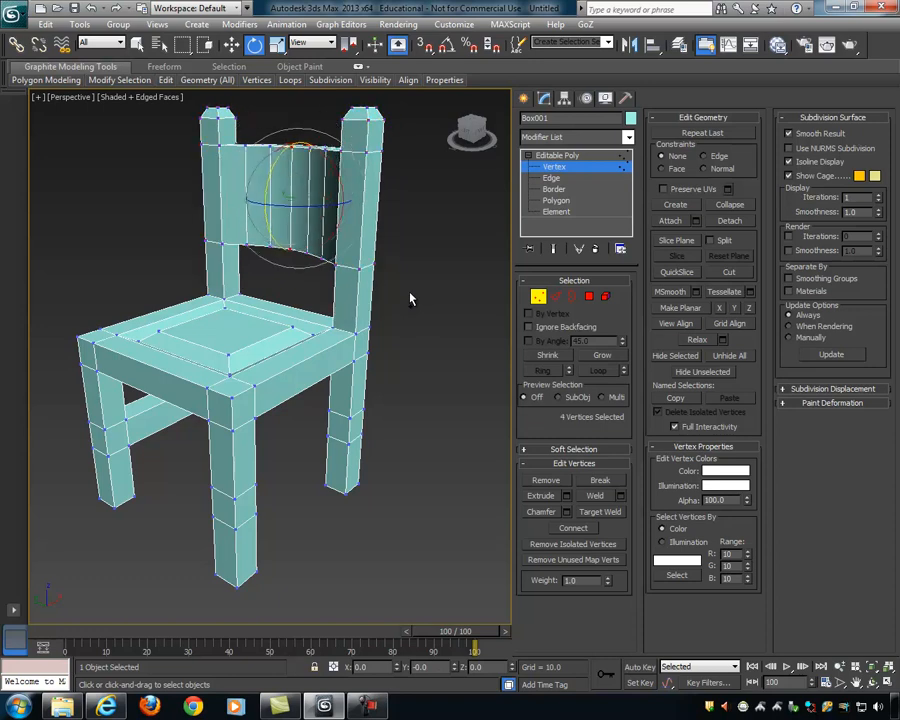
key(ctrl+z)
key(ctrl+z)
key(ctrl+z)
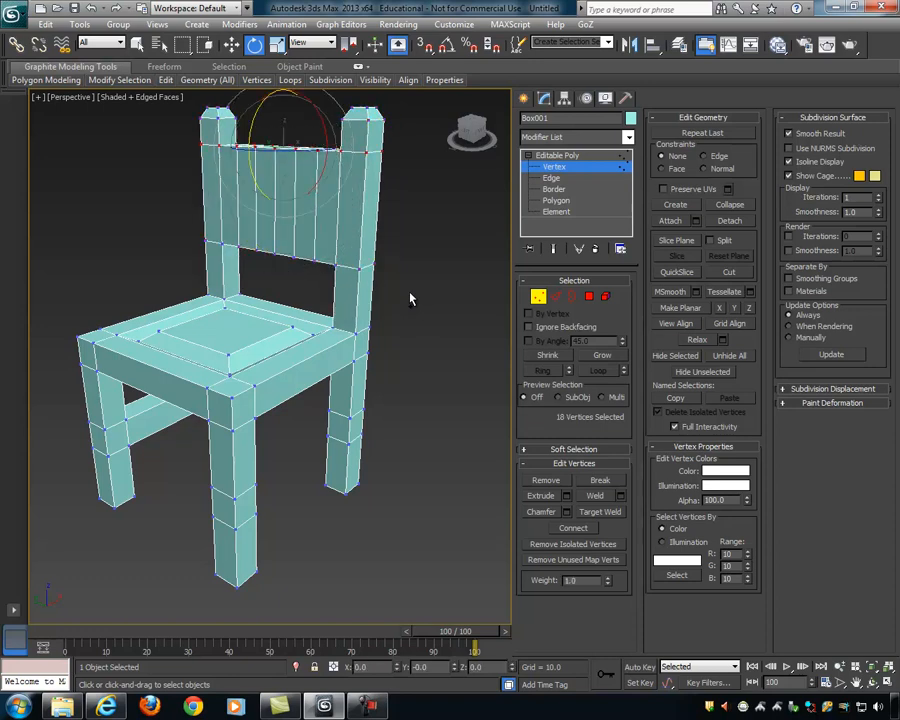
alt+middle_drag(434, 271, 422, 279)
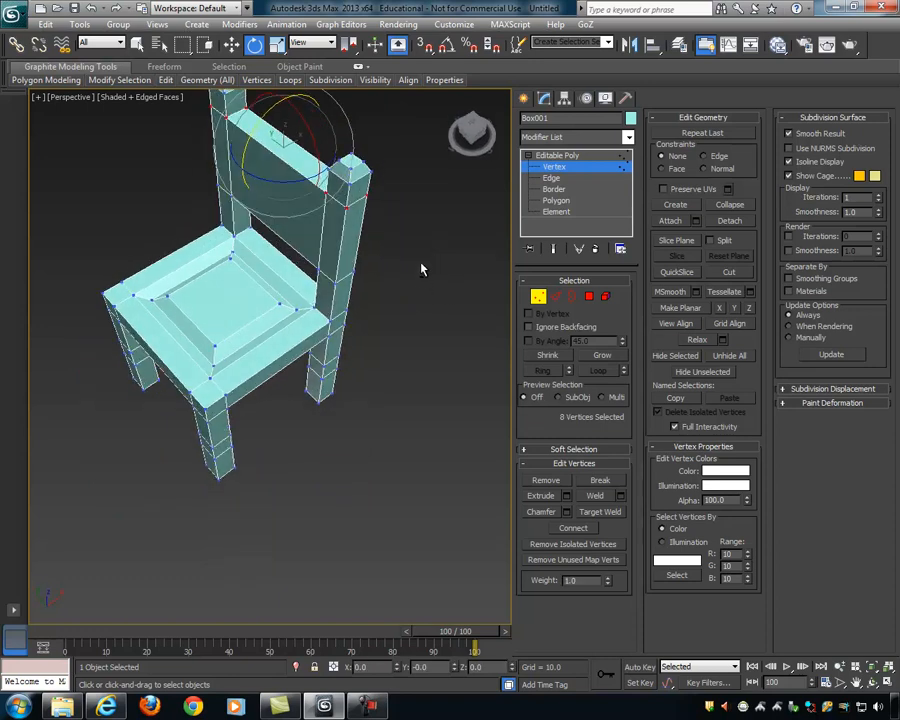
Step: Select the backrest's four horizontal edges again in Edge mode
alt+middle_drag(481, 292, 377, 226)
key(2)
click(286, 211)
key(q)
alt+middle_drag(343, 219, 368, 214)
alt+middle_drag(401, 272, 315, 187)
alt+middle_drag(327, 305, 416, 332)
click(542, 370)
click(305, 220)
shift+click(281, 315)
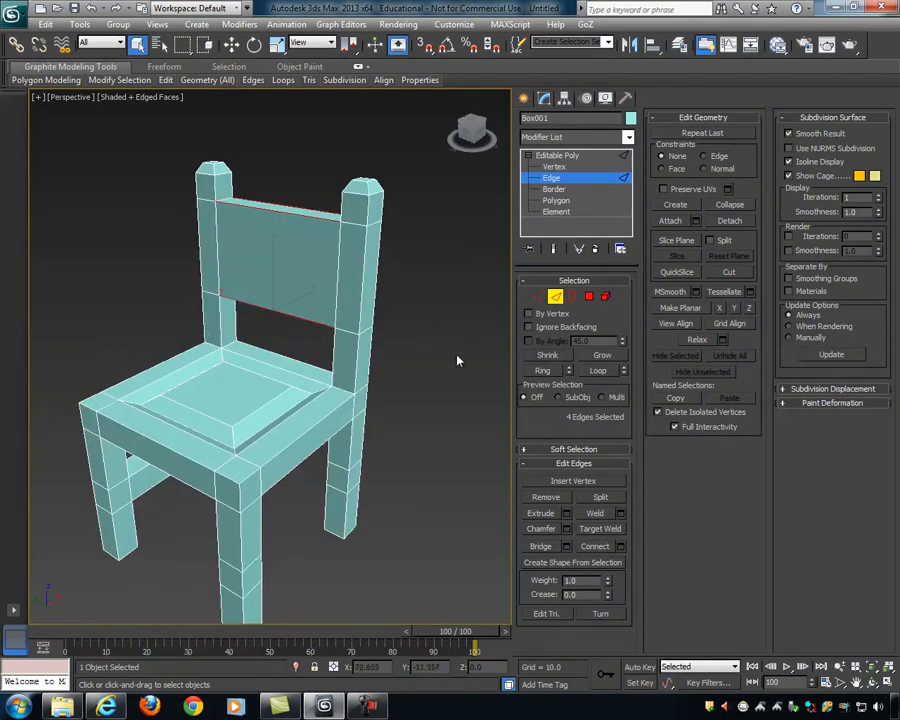
Step: Connect the selected backrest edges with five vertical segments
click(620, 546)
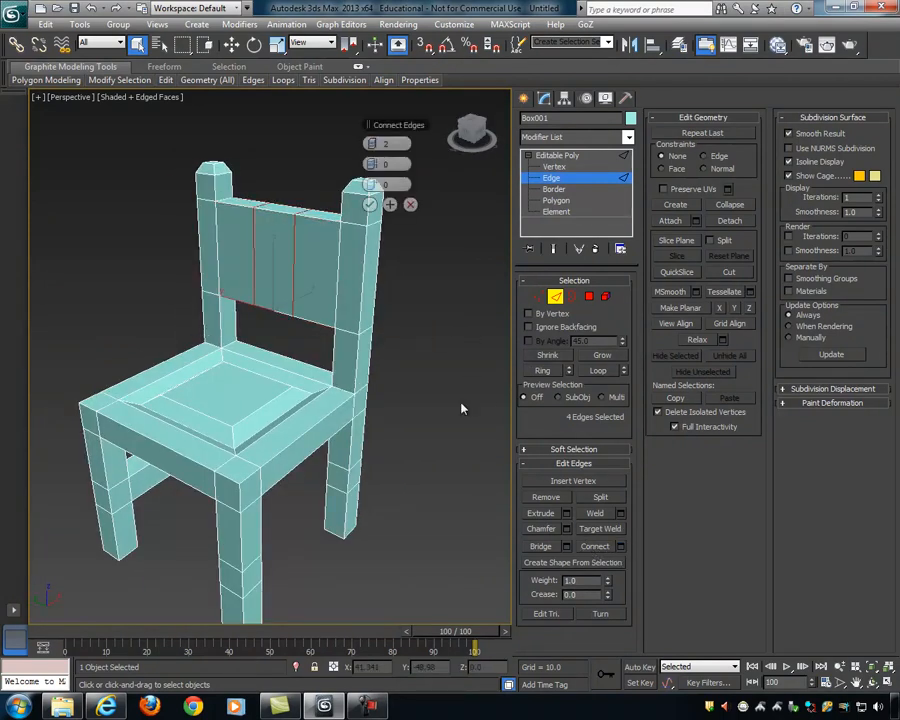
drag(385, 143, 381, 143)
alt+middle_drag(257, 293, 305, 285)
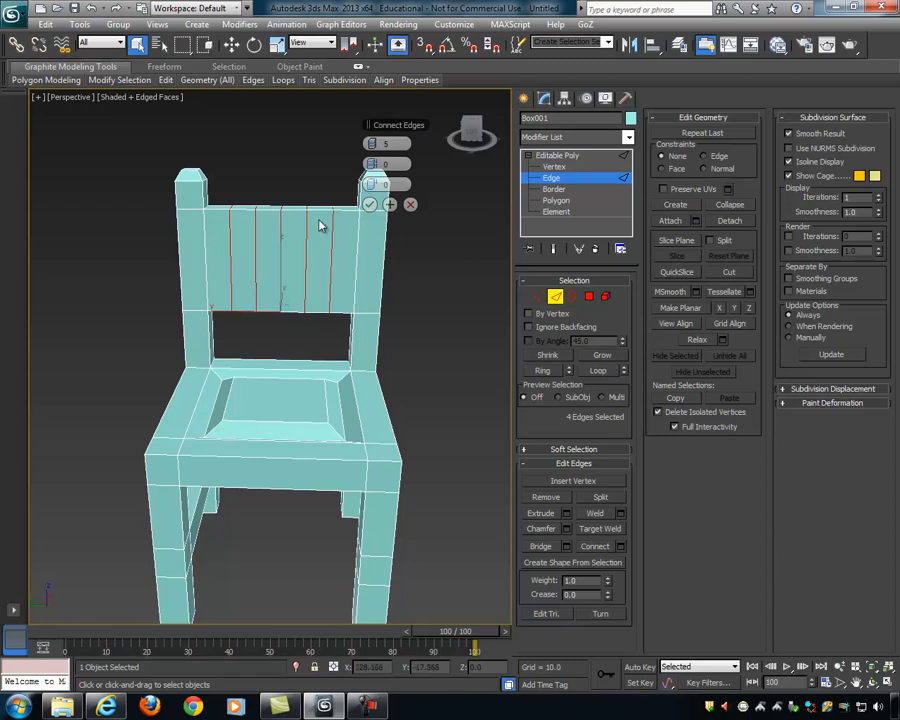
drag(373, 143, 369, 160)
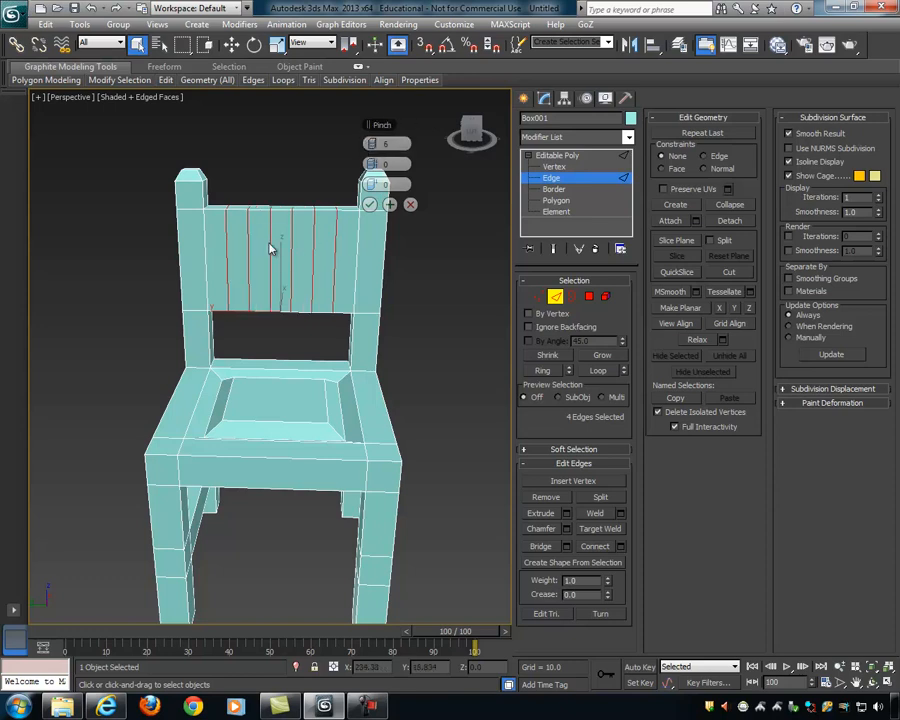
click(368, 145)
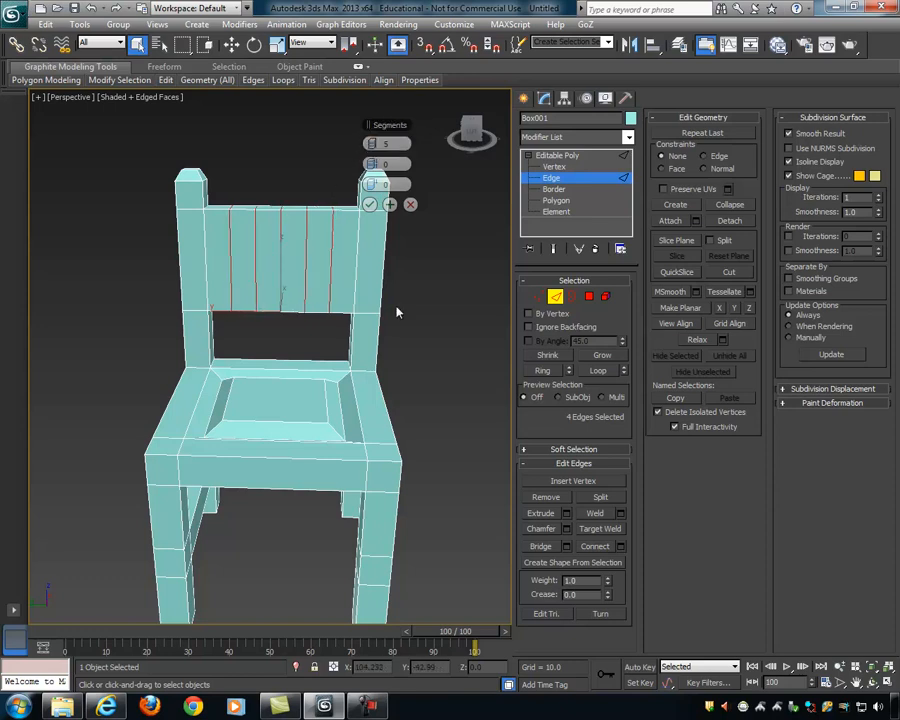
click(369, 204)
alt+middle_drag(466, 346, 372, 394)
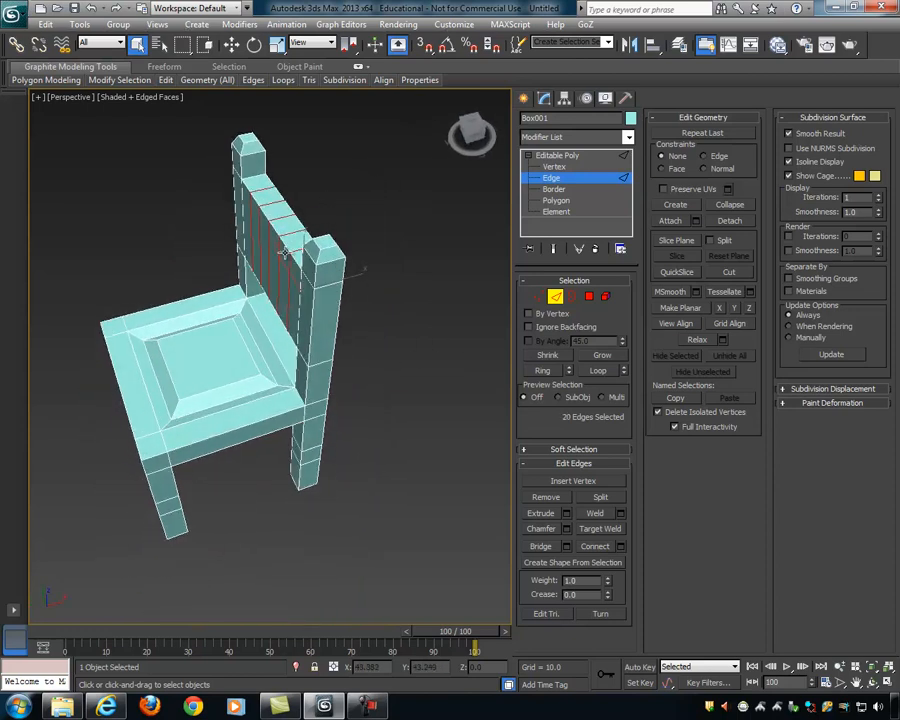
alt+middle_drag(294, 266, 327, 216)
alt+middle_drag(254, 234, 265, 252)
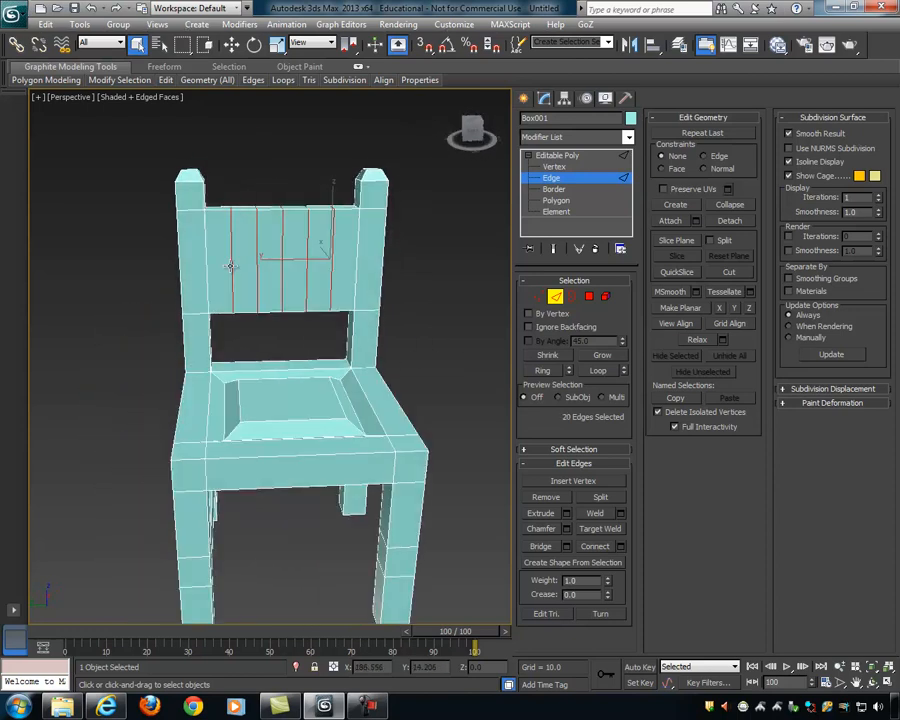
alt+middle_drag(368, 283, 404, 260)
scroll(405, 259, down, 3)
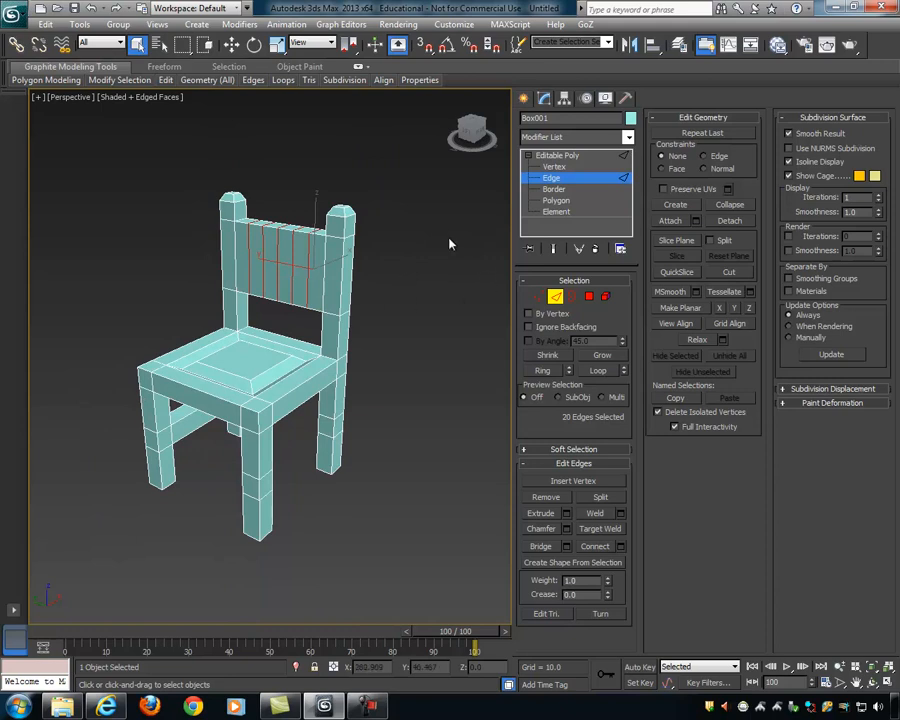
Step: Switch to Vertex level and select only the vertices of the backrest's centre column
key(1)
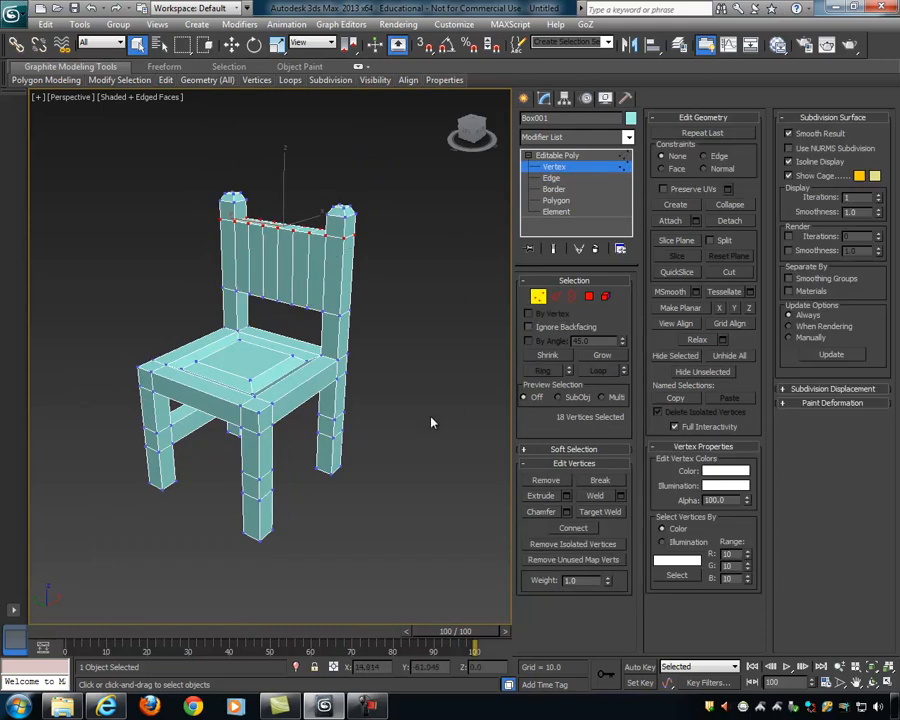
alt+middle_drag(374, 360, 337, 323)
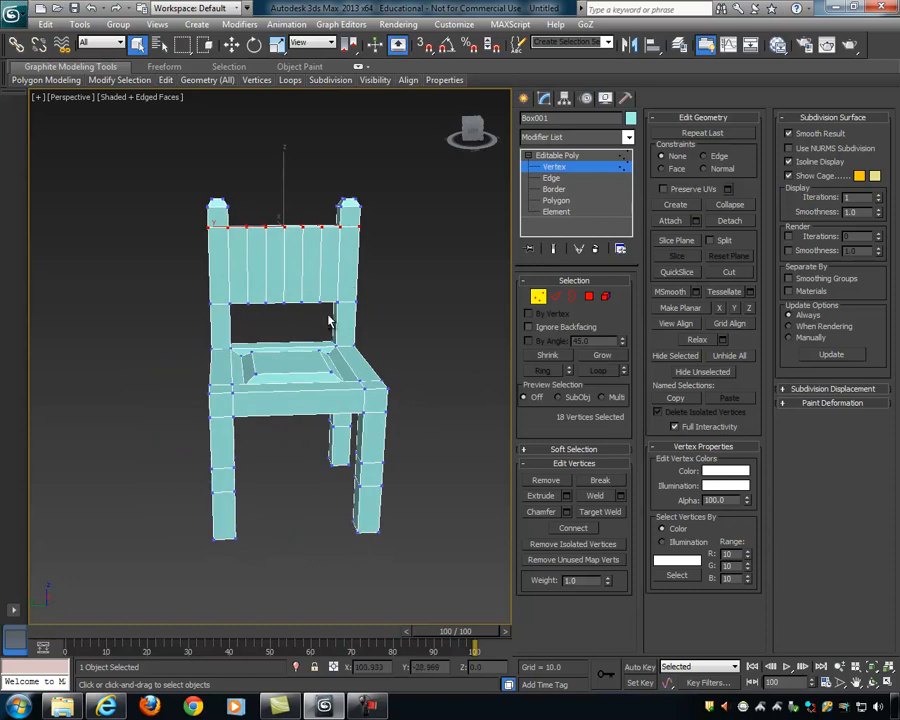
alt+middle_drag(407, 224, 364, 207)
drag(275, 205, 298, 325)
alt+middle_drag(420, 345, 402, 354)
scroll(412, 358, up, 3)
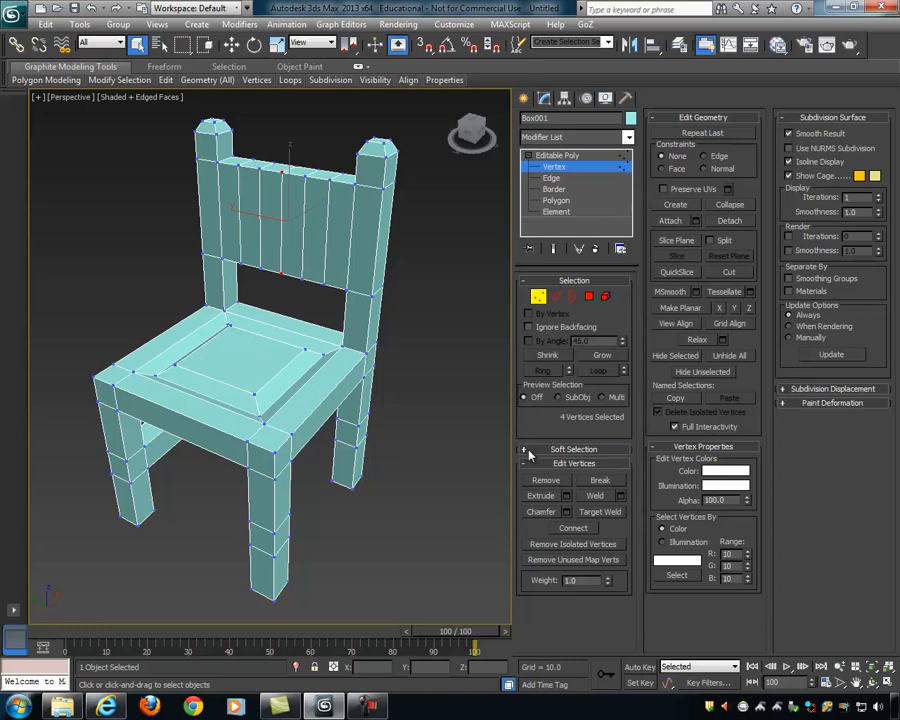
Step: Open the Soft Selection settings and enable Use Soft Selection for the centre column's vertices
click(526, 451)
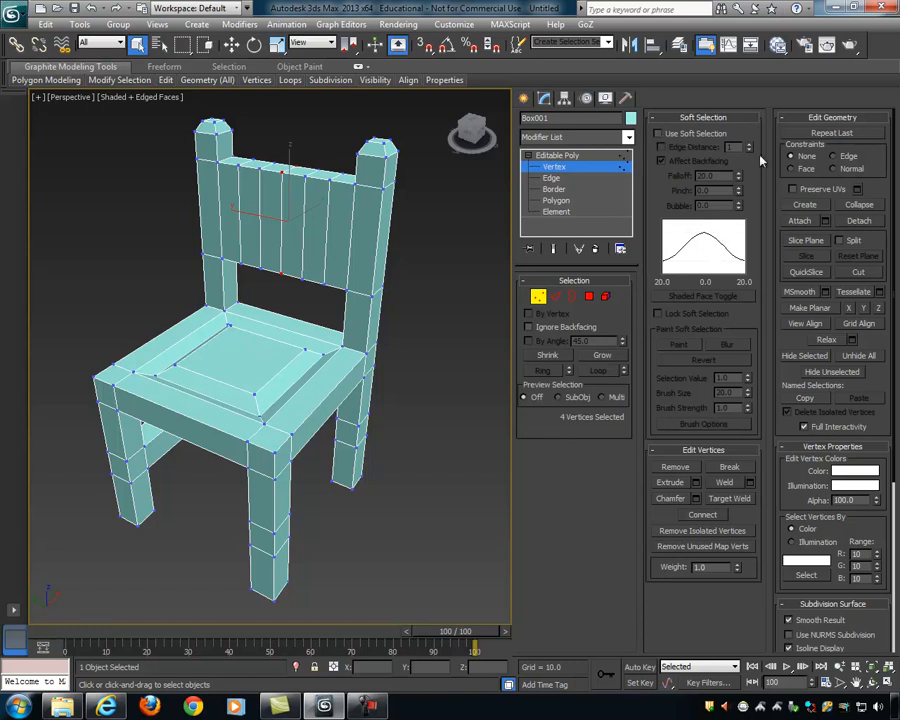
click(658, 134)
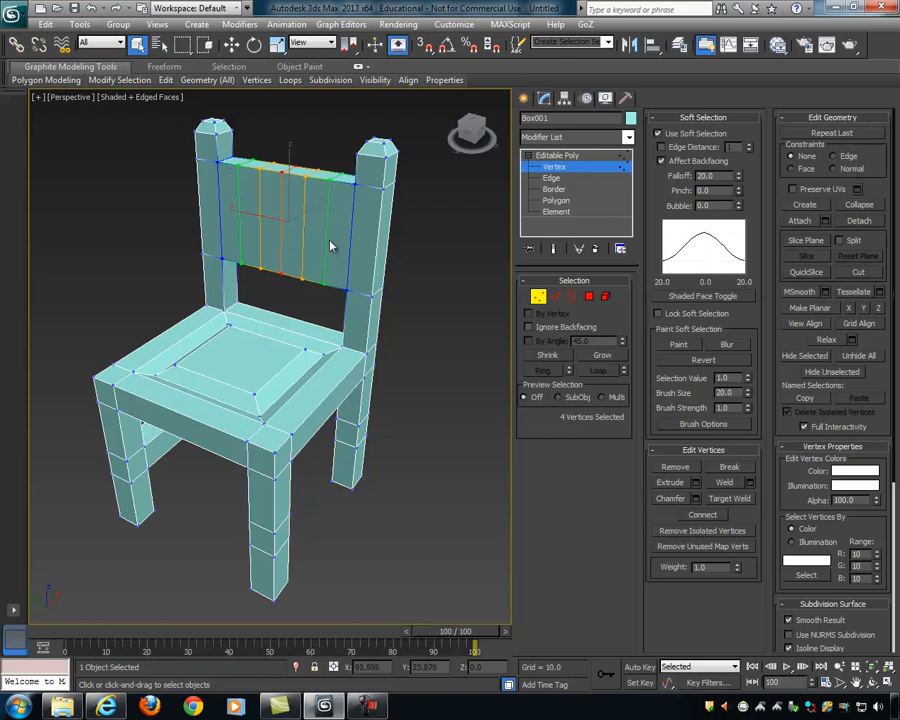
alt+middle_drag(293, 220, 330, 222)
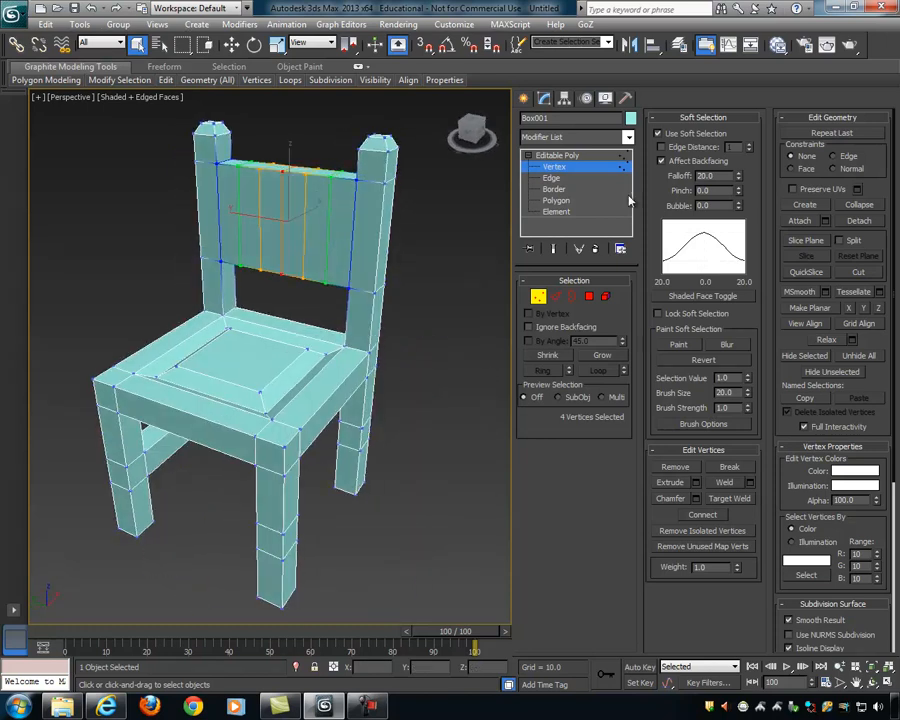
click(658, 134)
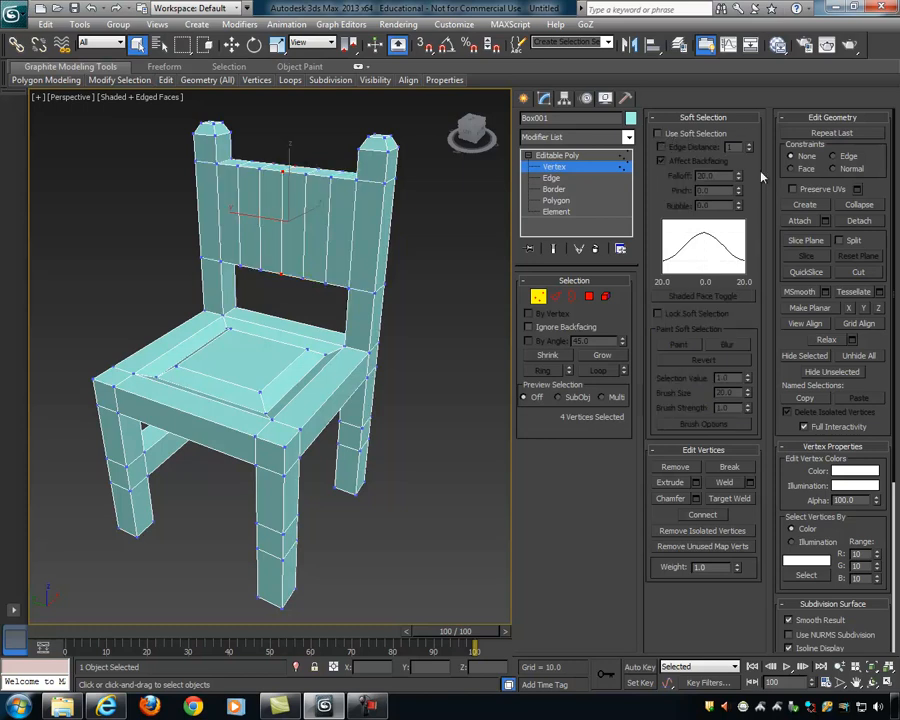
click(660, 134)
Step: Reselect the backrest's centre vertex column and examine how the soft selection spreads to the neighbouring columns
alt+middle_drag(356, 263, 377, 265)
alt+middle_drag(410, 230, 338, 255)
scroll(330, 262, up, 4)
drag(277, 113, 307, 295)
alt+middle_drag(312, 292, 385, 258)
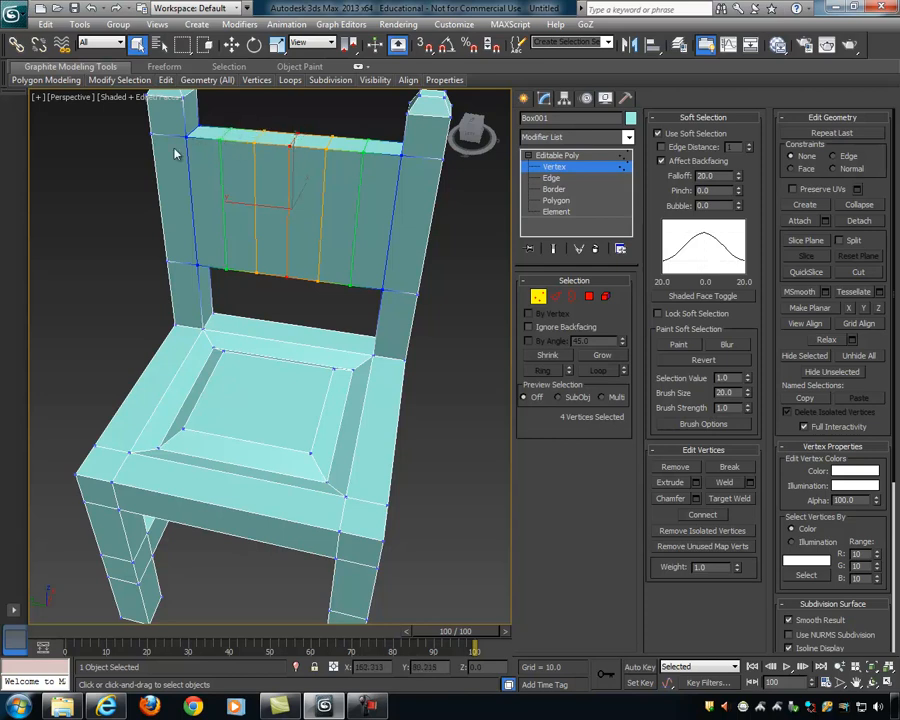
alt+middle_drag(342, 182, 313, 170)
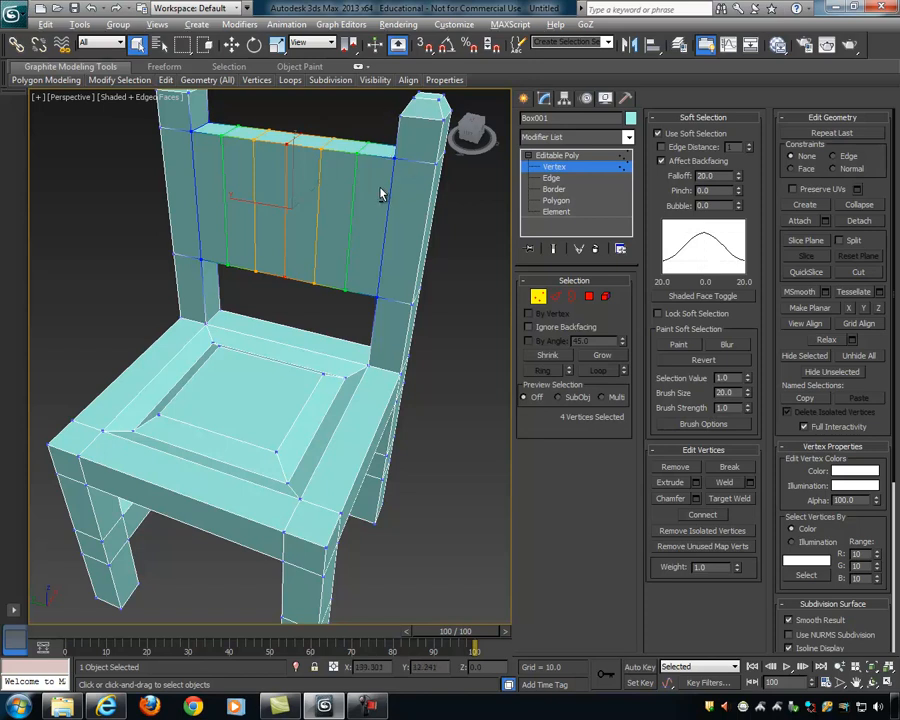
Step: Move the softly selected centre column backward along X to bow the whole backrest
alt+middle_drag(408, 165, 364, 193)
alt+middle_drag(276, 160, 318, 221)
key(w)
alt+middle_drag(358, 256, 329, 256)
drag(350, 228, 442, 271)
alt+middle_drag(442, 271, 382, 321)
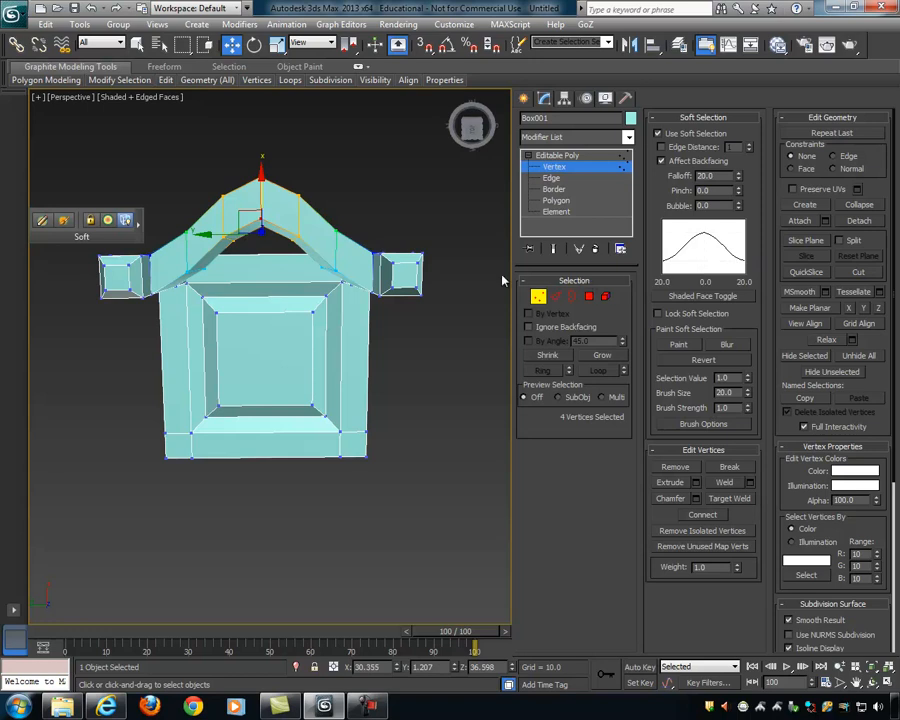
Step: Undo the backrest's bow and set the soft selection Falloff to 19.2 for the centre vertex column
alt+middle_drag(438, 262, 308, 237)
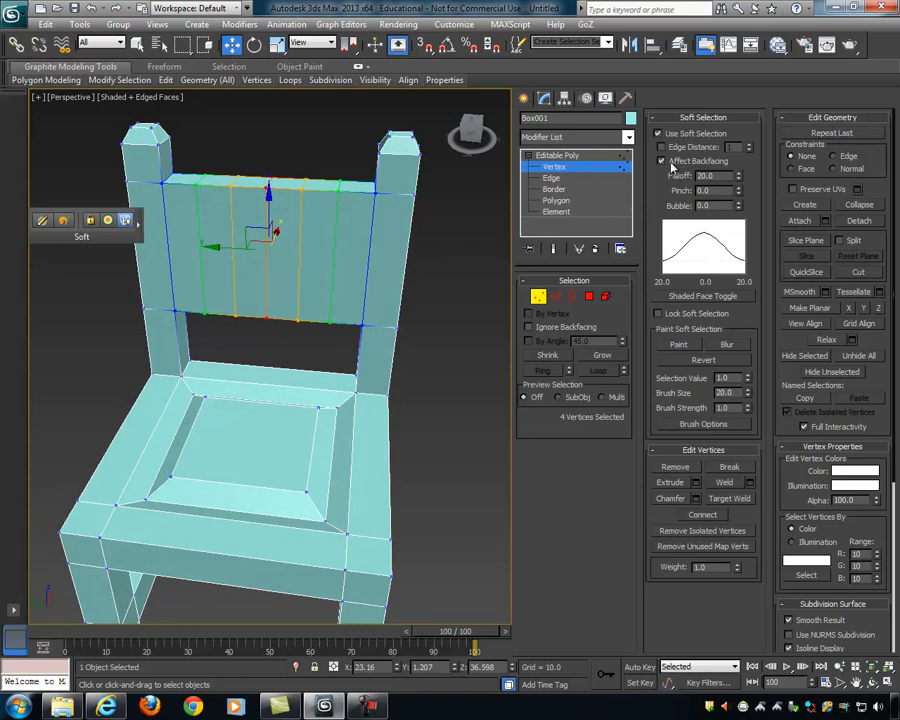
mouse_move(738, 183)
mouse_down()
mouse_move(746, 111)
mouse_move(727, 258)
mouse_move(751, 180)
mouse_up()
alt+middle_drag(418, 257, 209, 223)
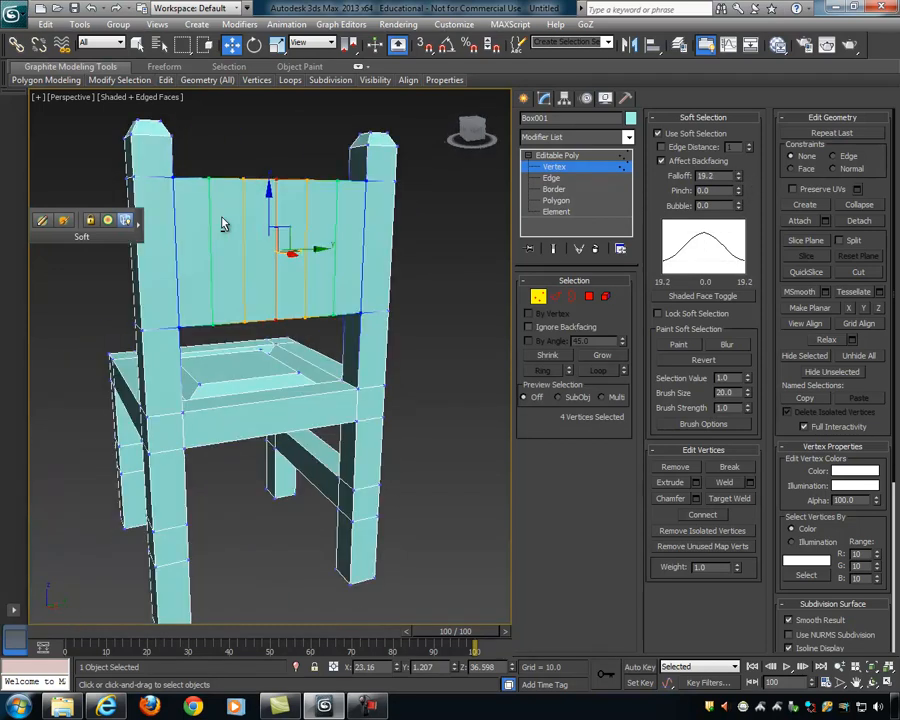
alt+middle_drag(157, 207, 470, 248)
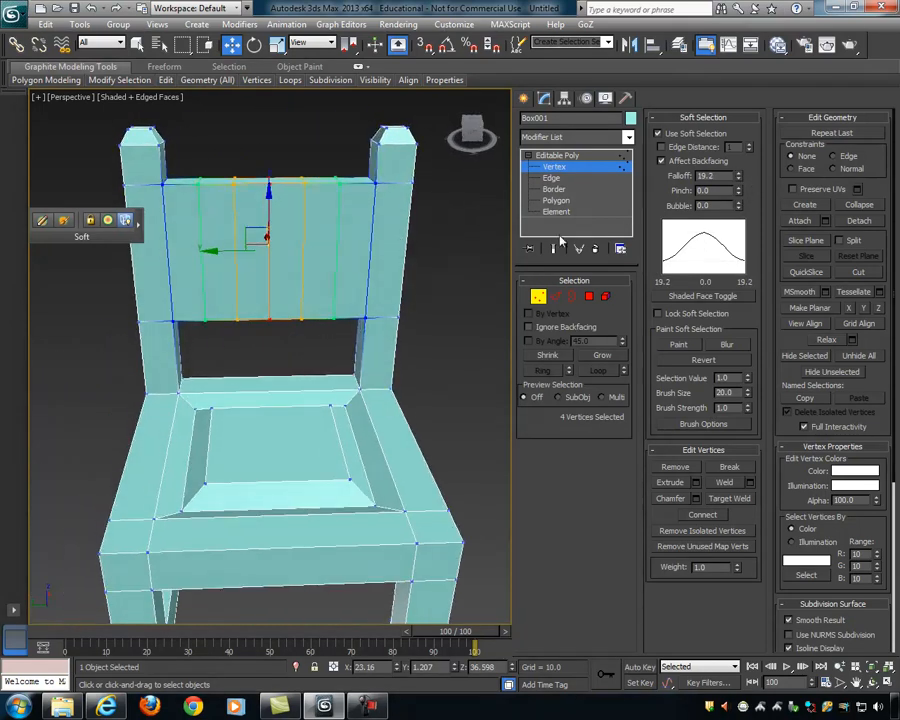
Step: Set the soft selection Falloff to 26.88 and try moving the backrest's centre column backward along X
drag(737, 183, 759, 156)
alt+middle_drag(483, 290, 379, 301)
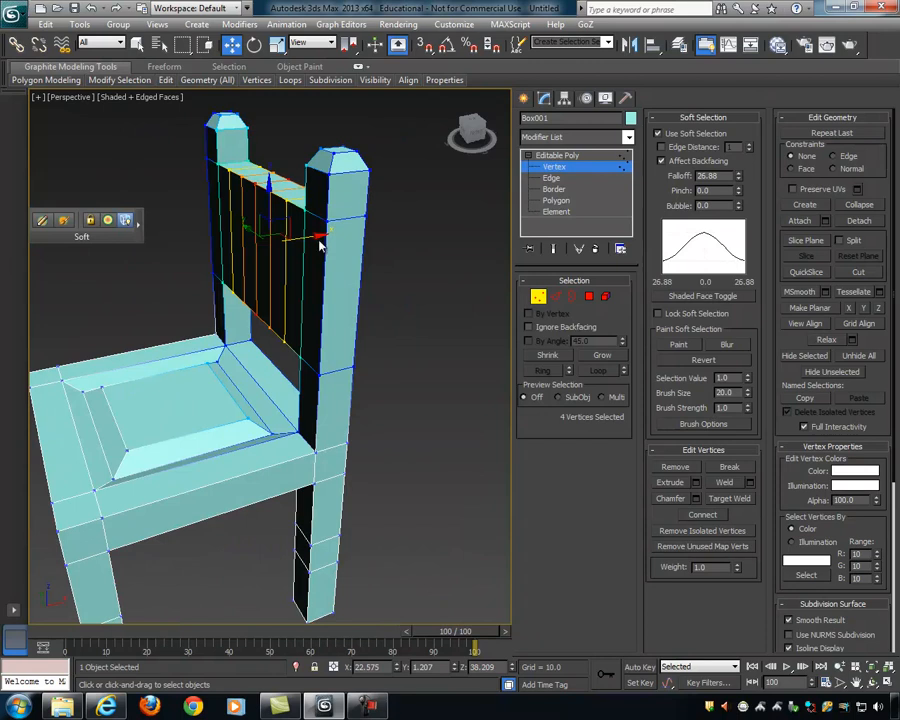
drag(318, 236, 437, 265)
alt+middle_drag(437, 265, 450, 310)
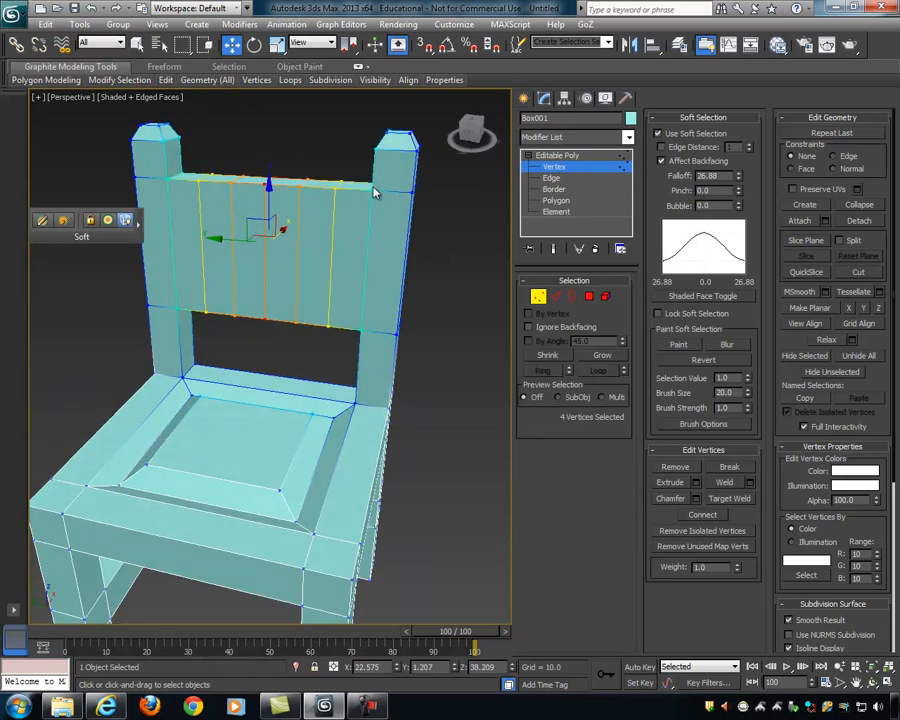
Step: Set the soft selection Falloff to 19.622 so that its influence ends at the backrest's side posts
mouse_move(739, 177)
mouse_down()
mouse_move(741, 200)
mouse_move(742, 192)
mouse_up()
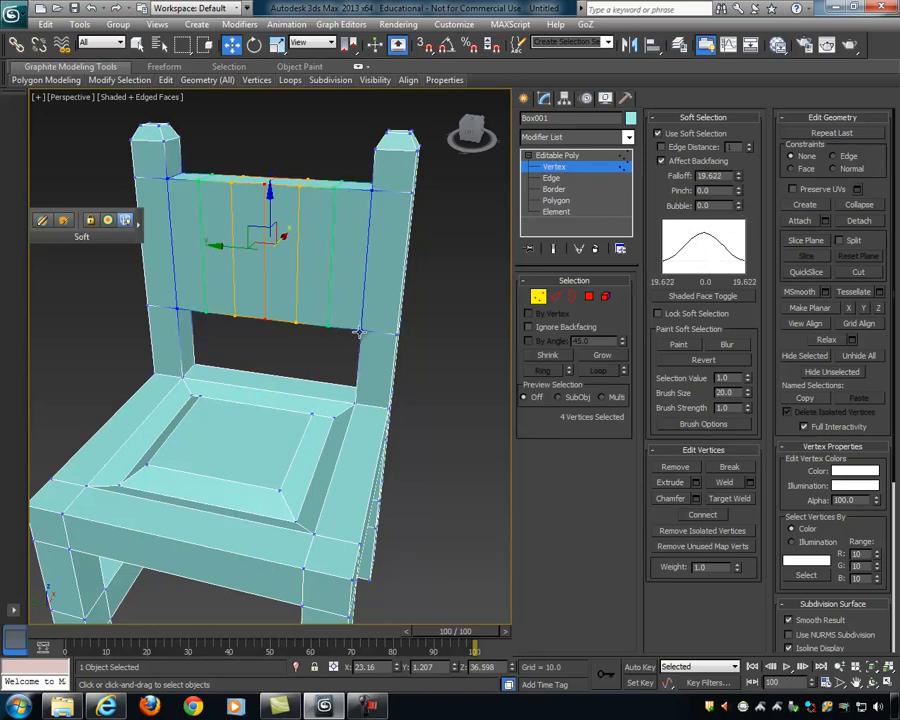
alt+middle_drag(392, 226, 360, 292)
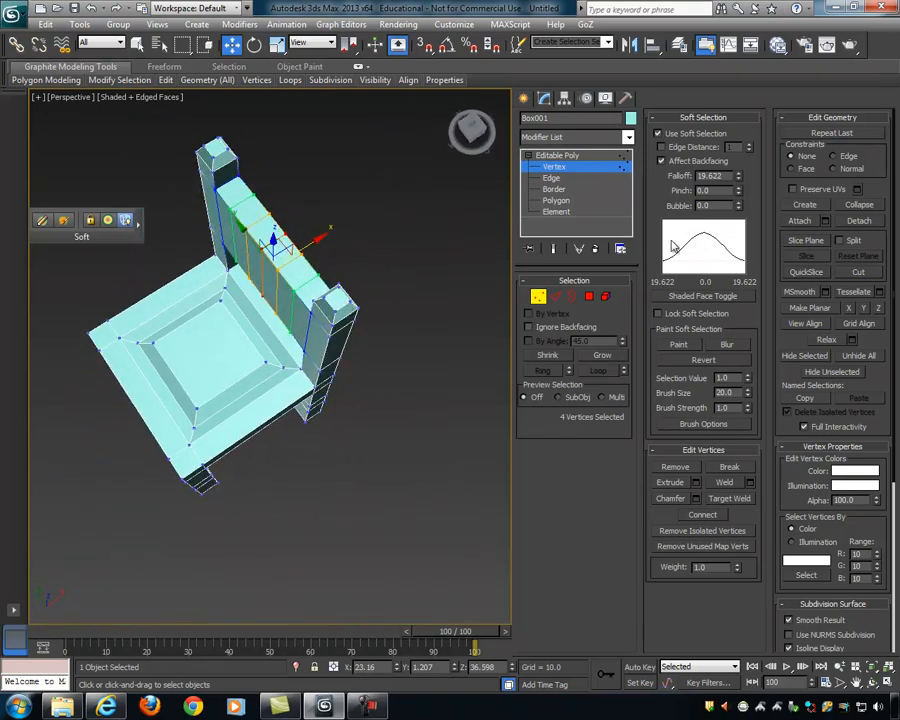
alt+middle_drag(410, 262, 426, 289)
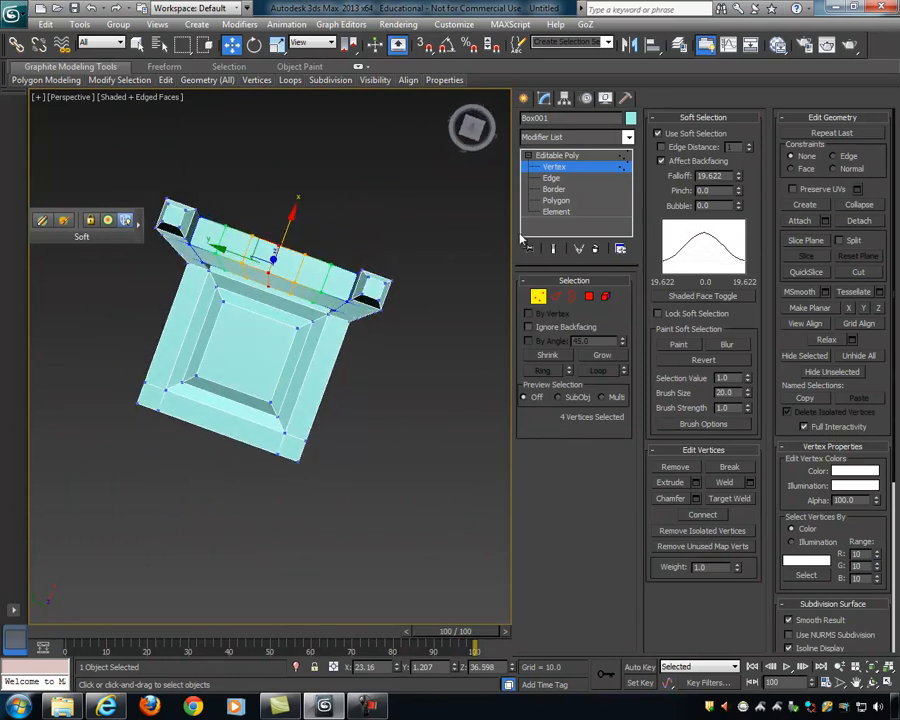
Step: Try bowing the backrest by moving the softly selected centre column backward along X
drag(300, 222, 303, 178)
alt+middle_drag(303, 178, 428, 237)
key(ctrl+z)
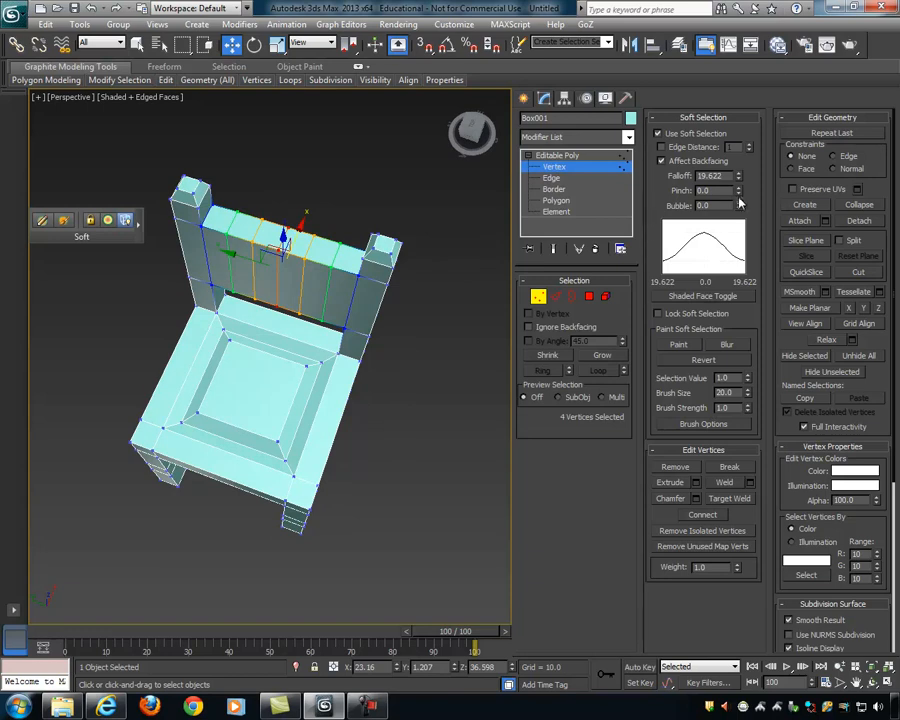
Step: Set the soft selection Bubble to 1.34 and try bowing the backrest backward along X with the broader curve
drag(738, 205, 748, 114)
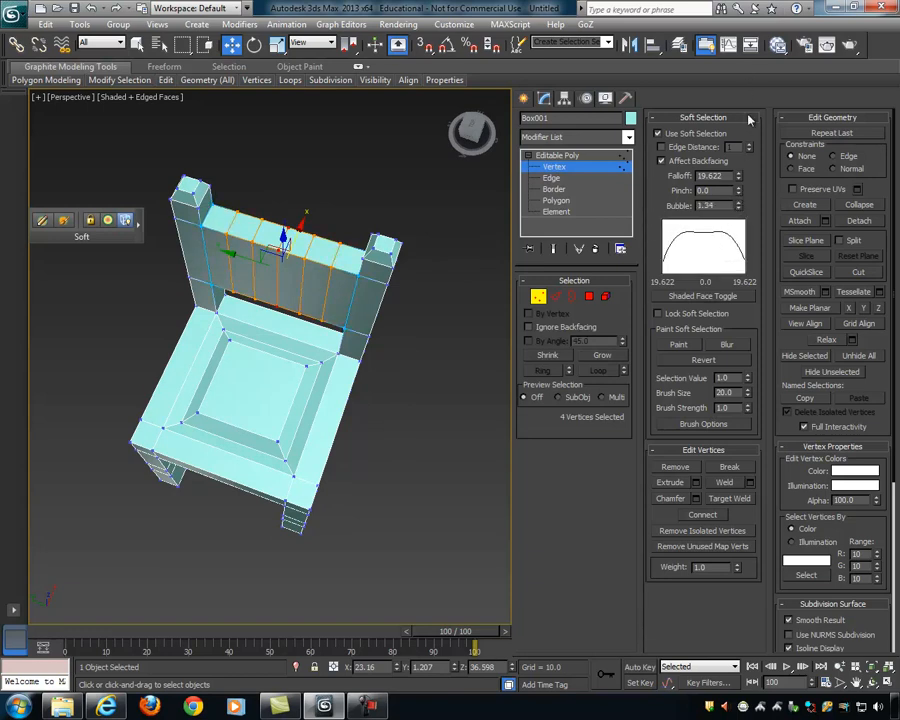
alt+middle_drag(382, 216, 418, 261)
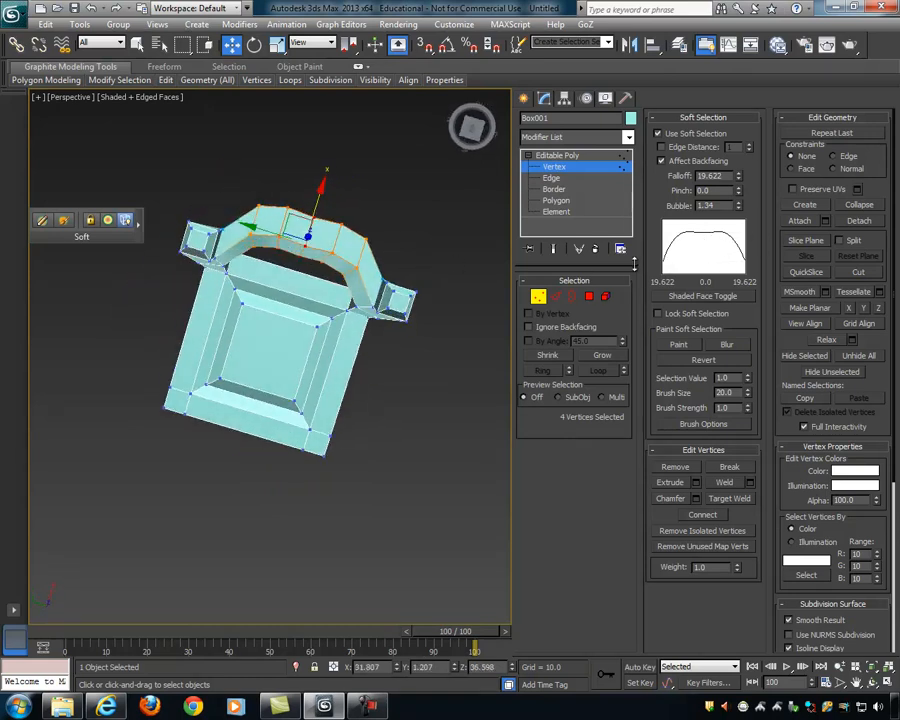
alt+middle_drag(494, 281, 420, 272)
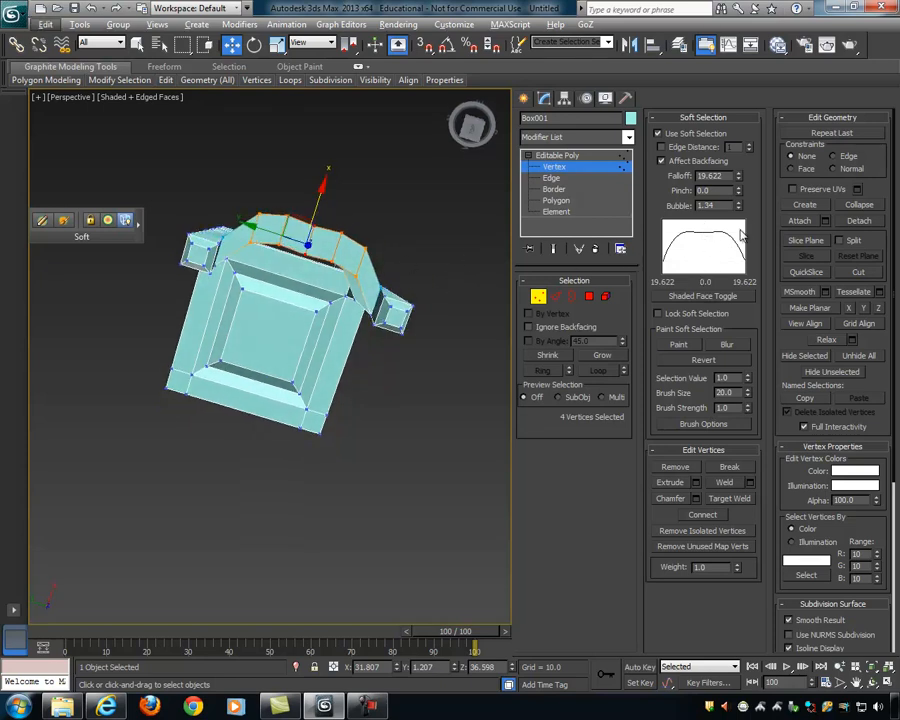
key(ctrl+z)
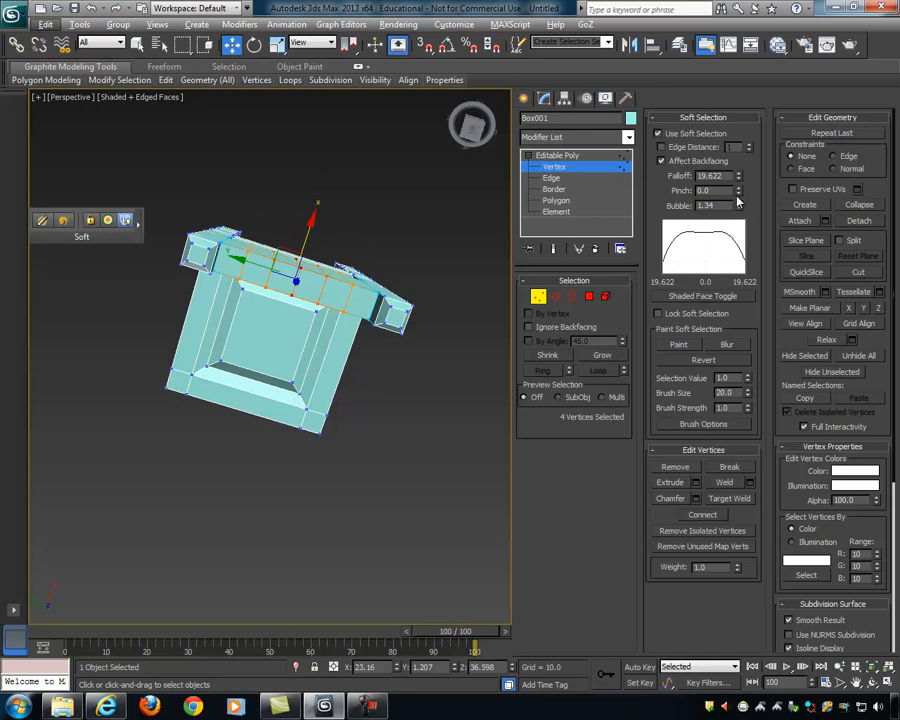
Step: Set the soft selection Pinch to -0.71 and try moving the centre column backward along X to shape a double-humped backrest
drag(740, 197, 743, 242)
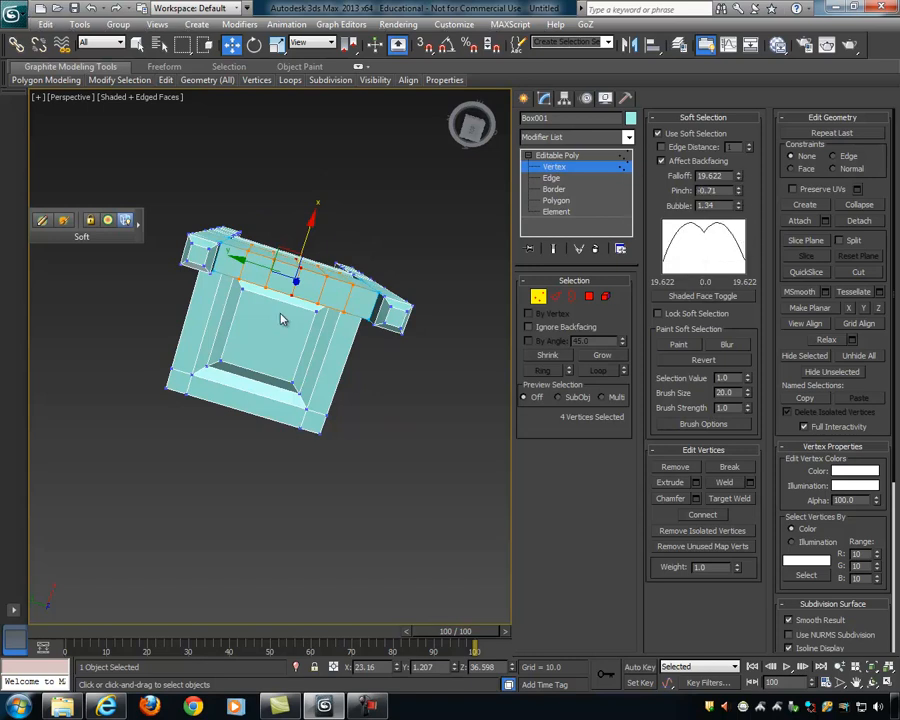
alt+middle_drag(376, 255, 376, 237)
drag(307, 224, 319, 187)
alt+middle_drag(408, 269, 356, 294)
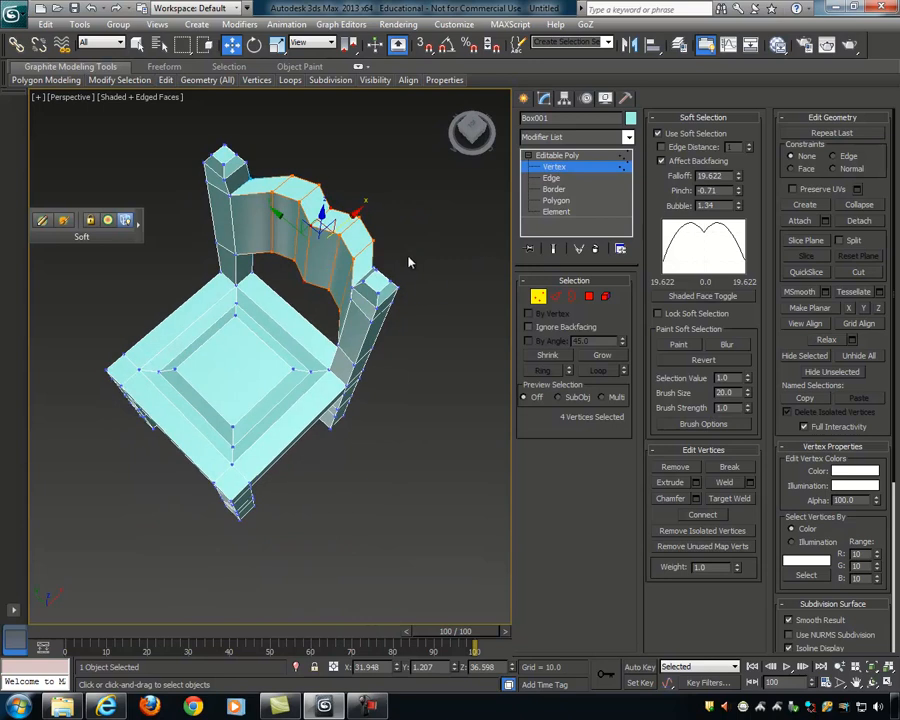
alt+middle_drag(420, 260, 430, 236)
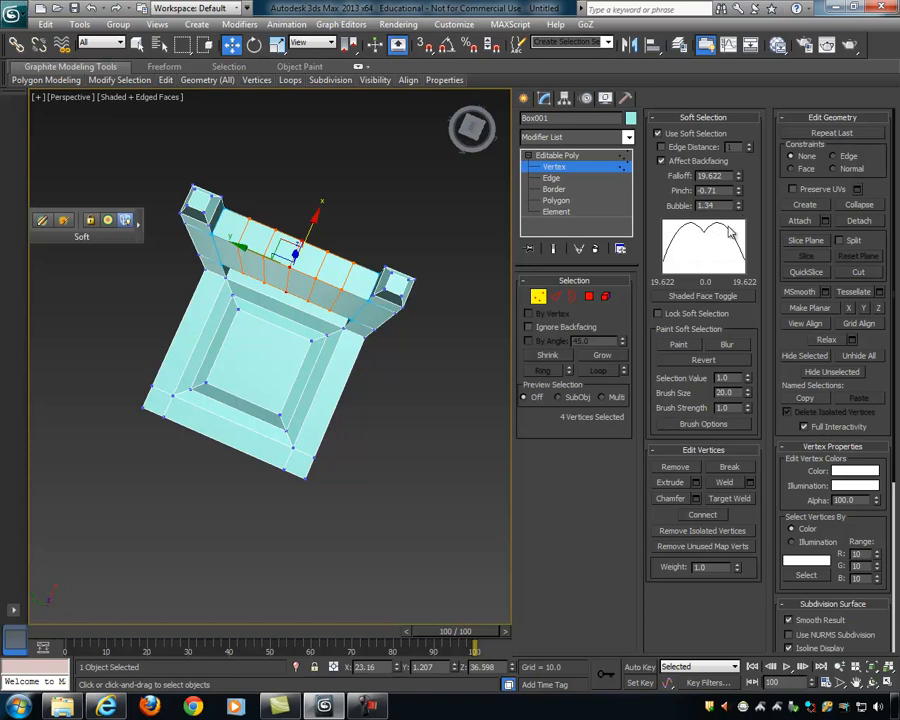
Step: Reset the soft selection Pinch to 0 and set Bubble to 0.829 for a smooth rounded falloff curve
drag(738, 207, 742, 245)
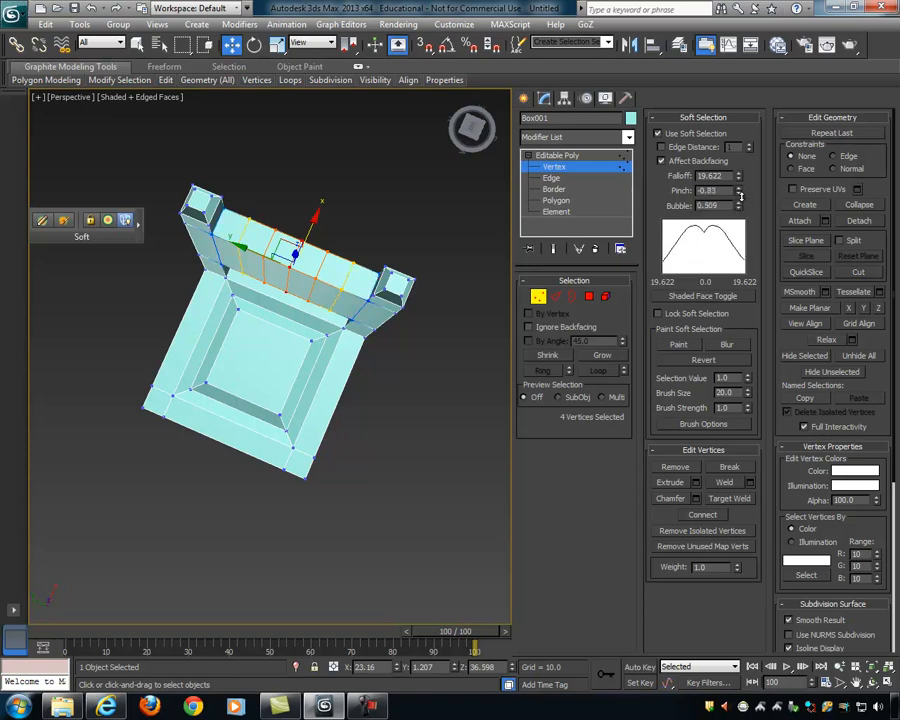
key(Return)
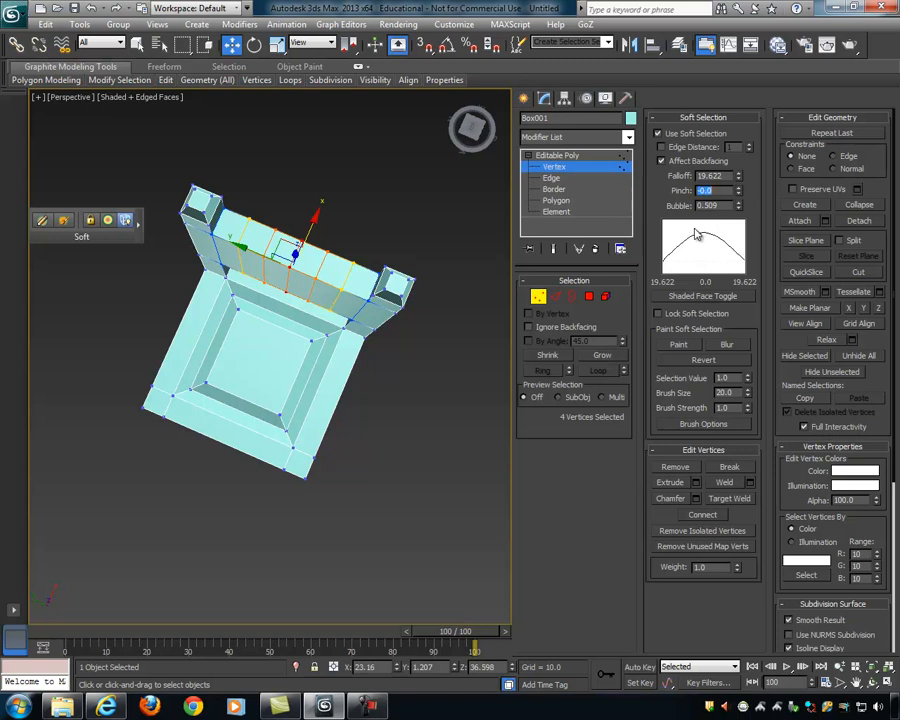
drag(741, 209, 742, 181)
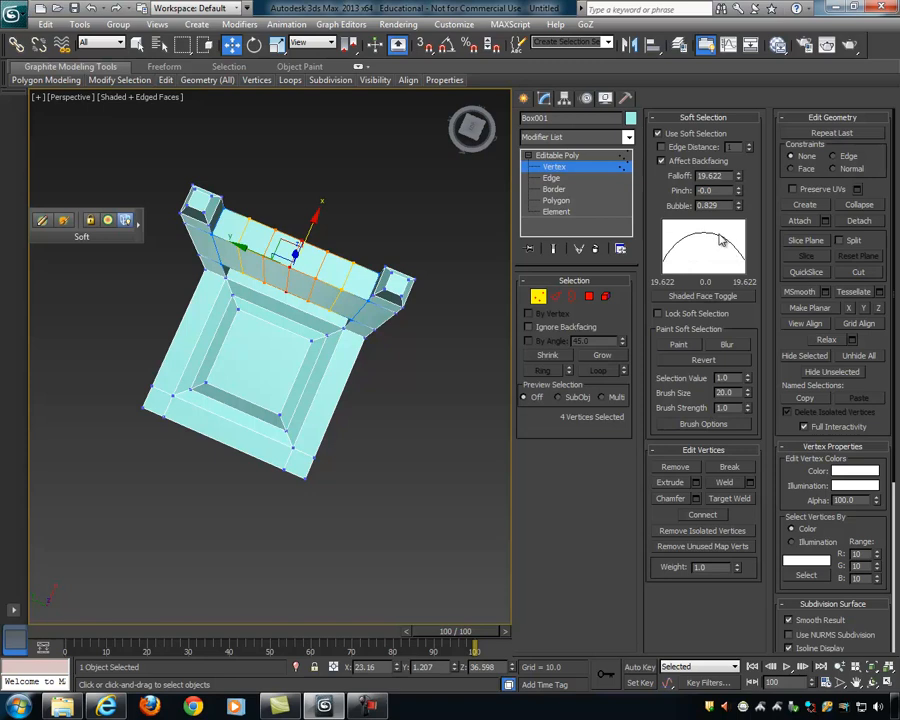
Step: Move the softly selected centre column backward to about X 28 to bend the backrest into a smooth arc
alt+middle_drag(385, 298, 389, 288)
drag(313, 219, 322, 194)
alt+middle_drag(345, 231, 419, 286)
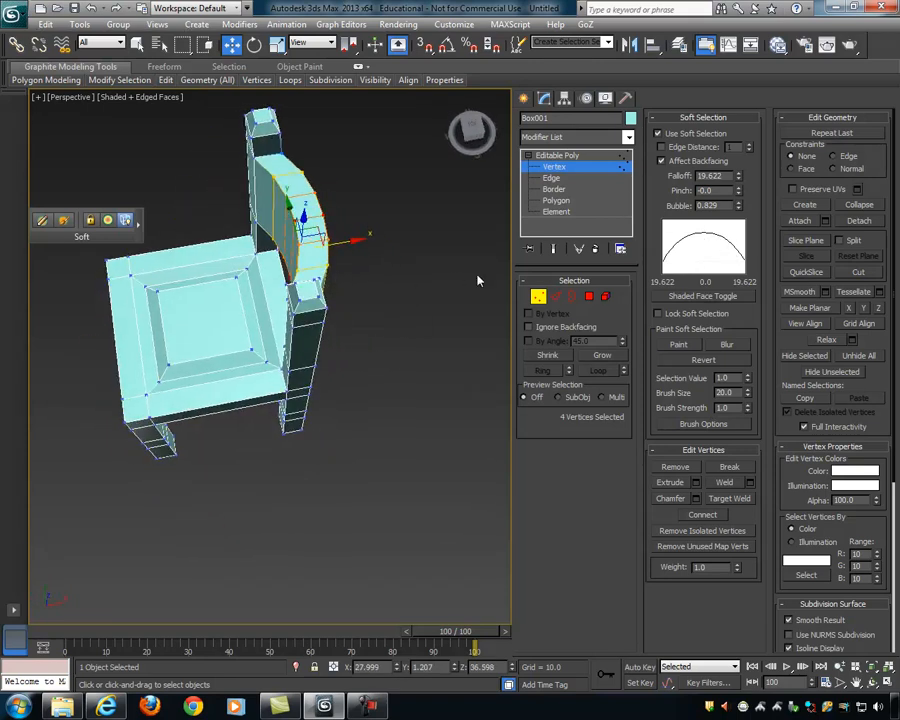
Step: Select the cap vertices of one backrest post and try moving them with soft selection enabled
click(672, 133)
alt+middle_drag(365, 240, 435, 206)
click(658, 133)
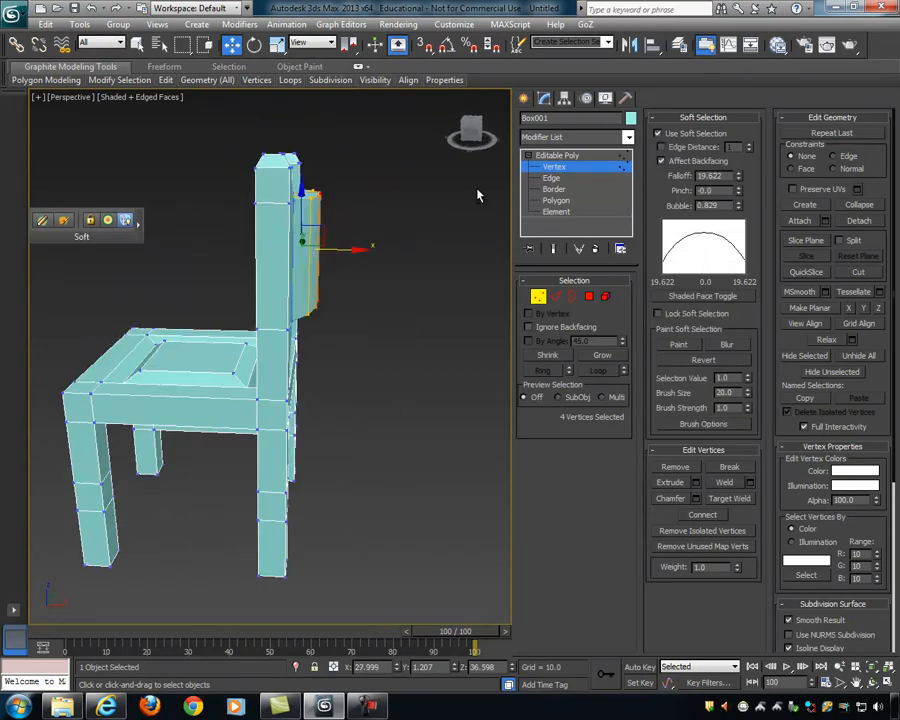
alt+middle_drag(365, 195, 459, 255)
click(301, 156)
drag(229, 118, 287, 178)
alt+middle_drag(287, 178, 373, 183)
alt+middle_drag(428, 242, 345, 205)
drag(194, 116, 249, 112)
key(ctrl+z)
alt+middle_drag(408, 223, 393, 194)
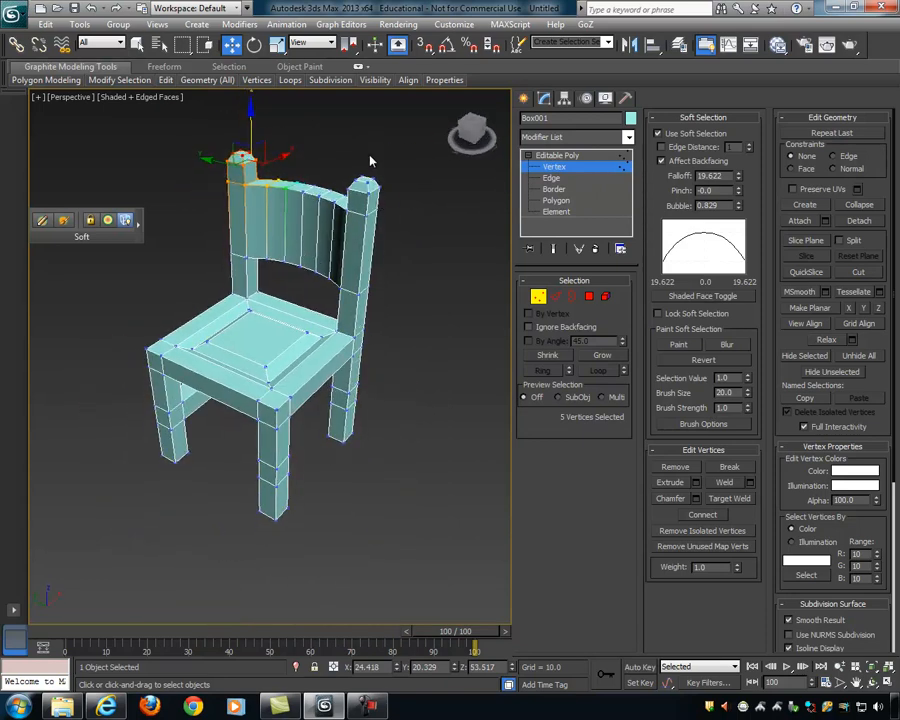
Step: Turn off Use Soft Selection and move the floating Soft toolbar out of the viewport
click(678, 140)
alt+middle_drag(388, 325, 255, 236)
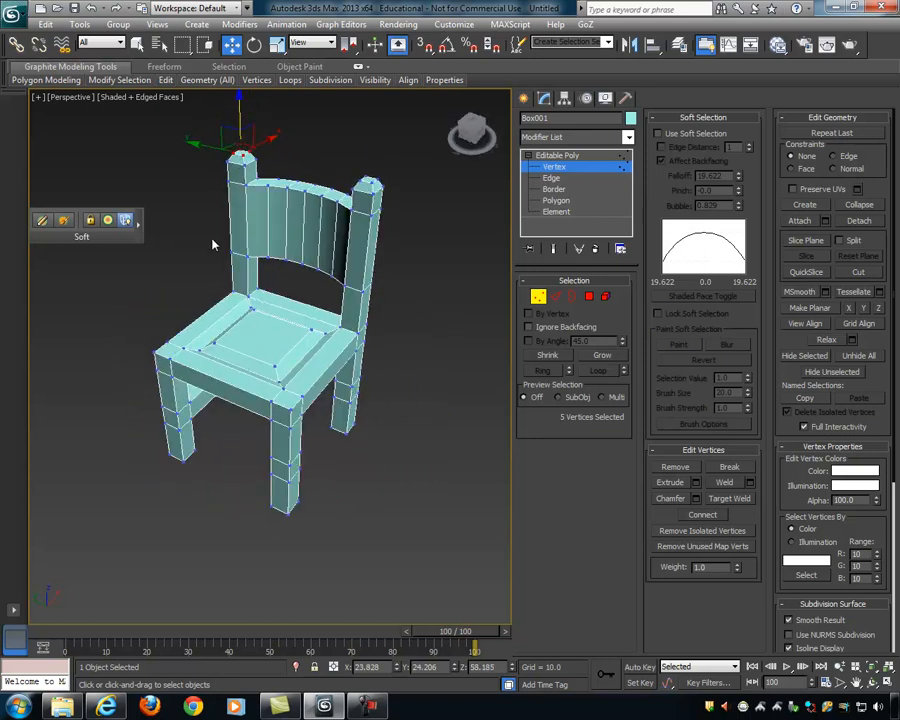
drag(90, 241, 106, 136)
Step: At Polygon level, select the nine polygons of the seat's bevelled panel and delete them to open the seat
alt+middle_drag(239, 257, 264, 240)
alt+middle_drag(329, 258, 352, 353)
scroll(320, 350, up, 4)
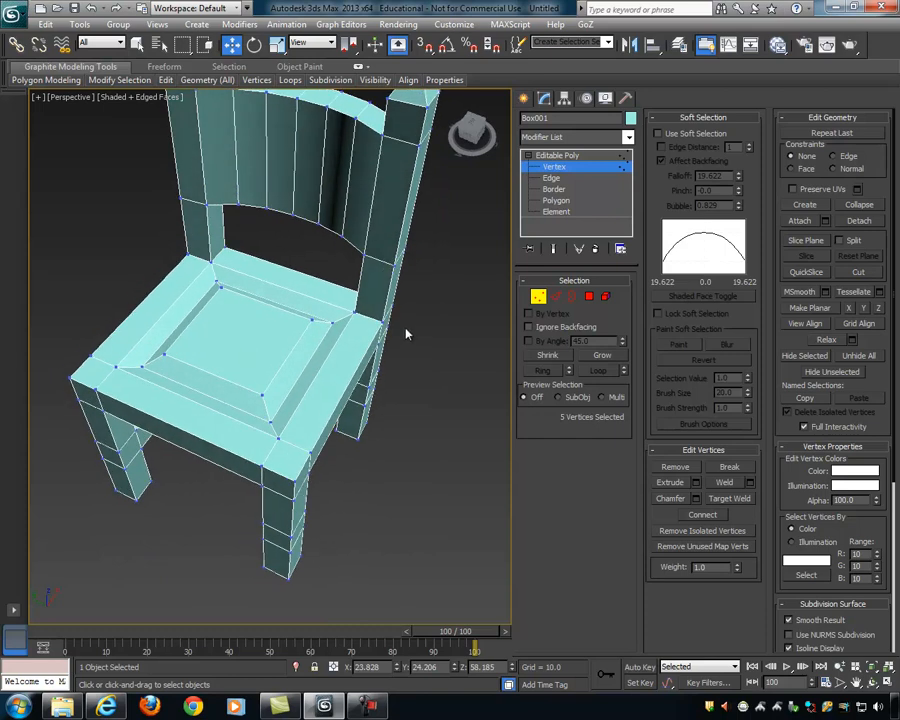
click(589, 296)
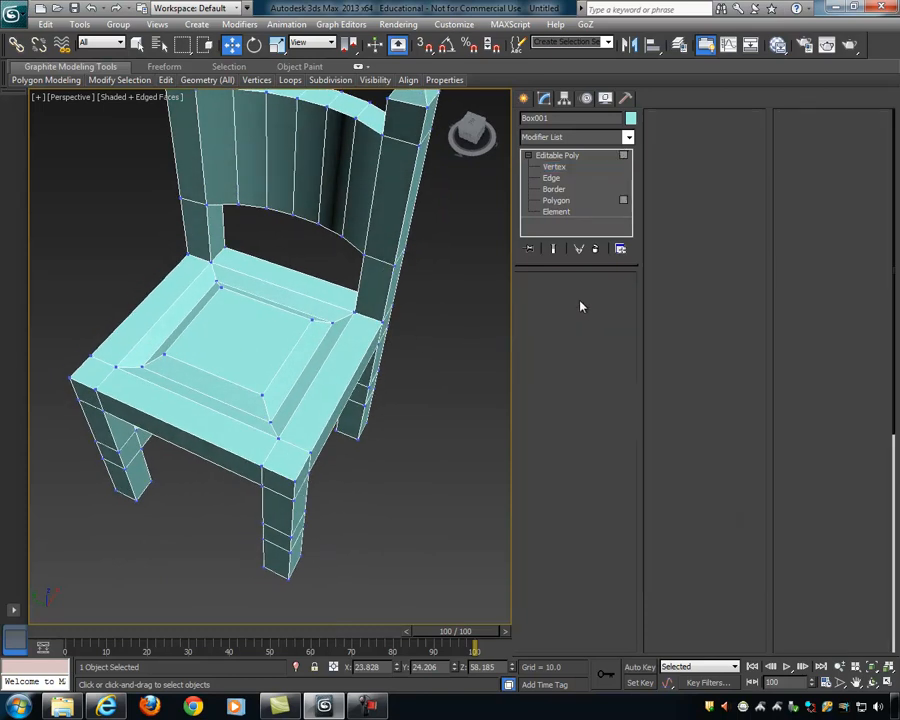
click(182, 315)
ctrl+click(203, 299)
ctrl+click(245, 287)
ctrl+click(246, 292)
ctrl+click(316, 330)
ctrl+click(331, 332)
ctrl+click(262, 350)
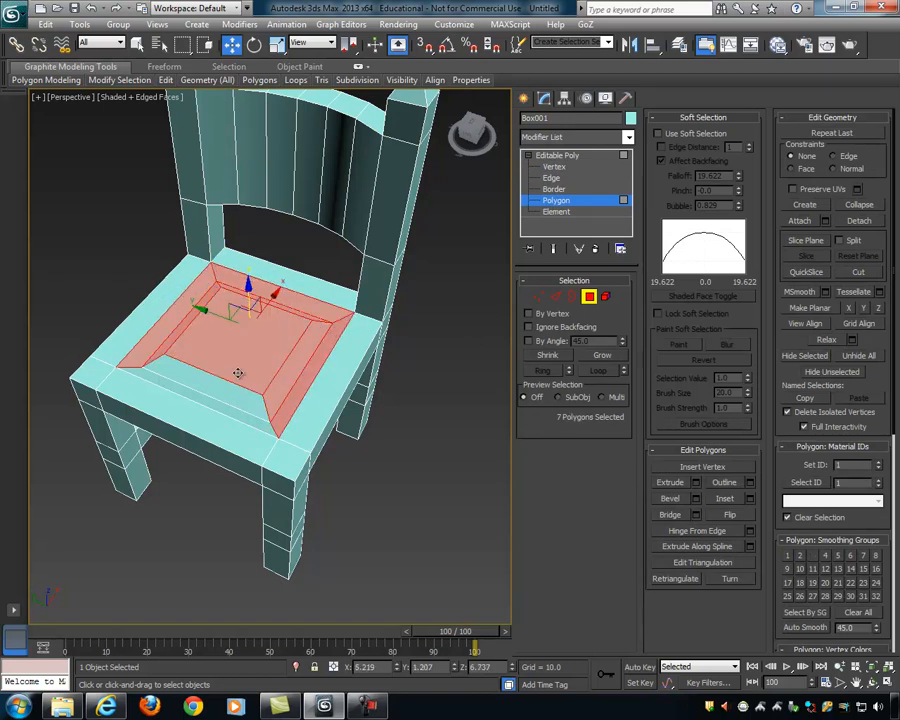
ctrl+click(221, 397)
ctrl+click(211, 402)
alt+middle_drag(358, 398, 378, 360)
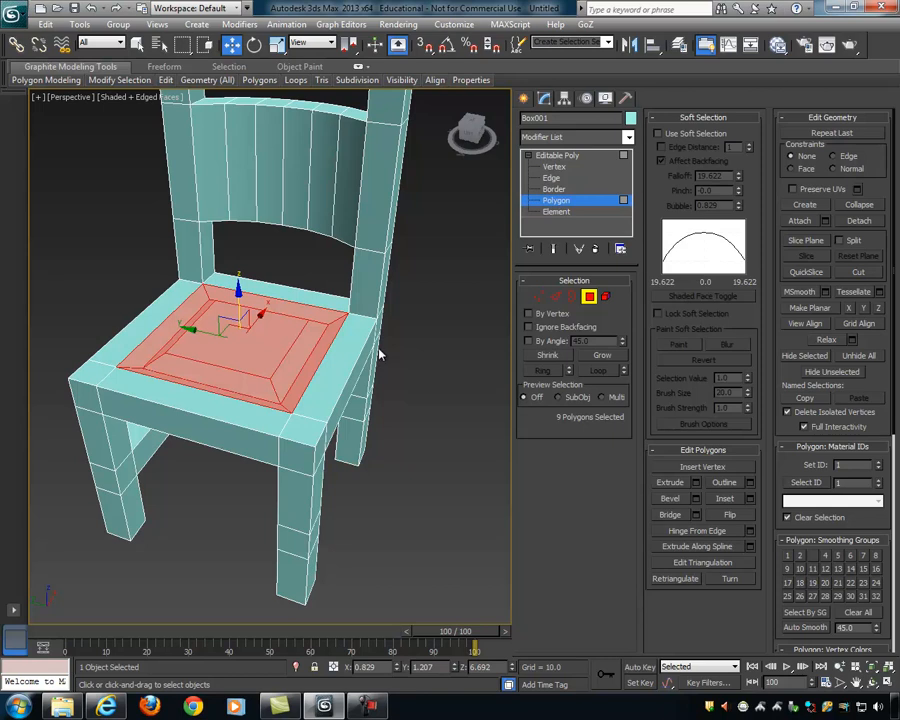
alt+middle_drag(376, 348, 350, 316)
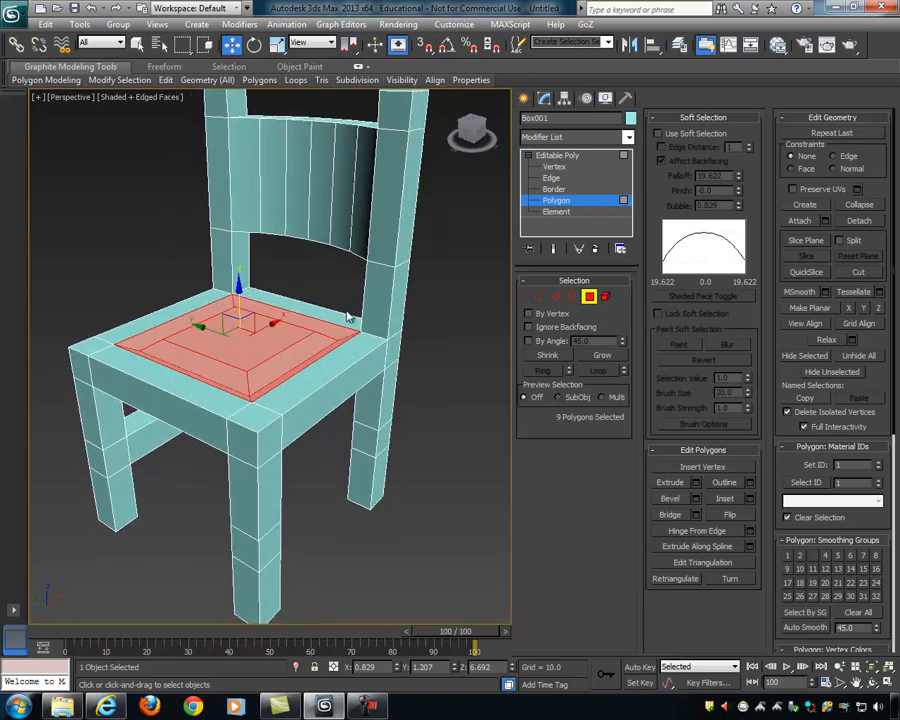
alt+middle_drag(232, 281, 275, 348)
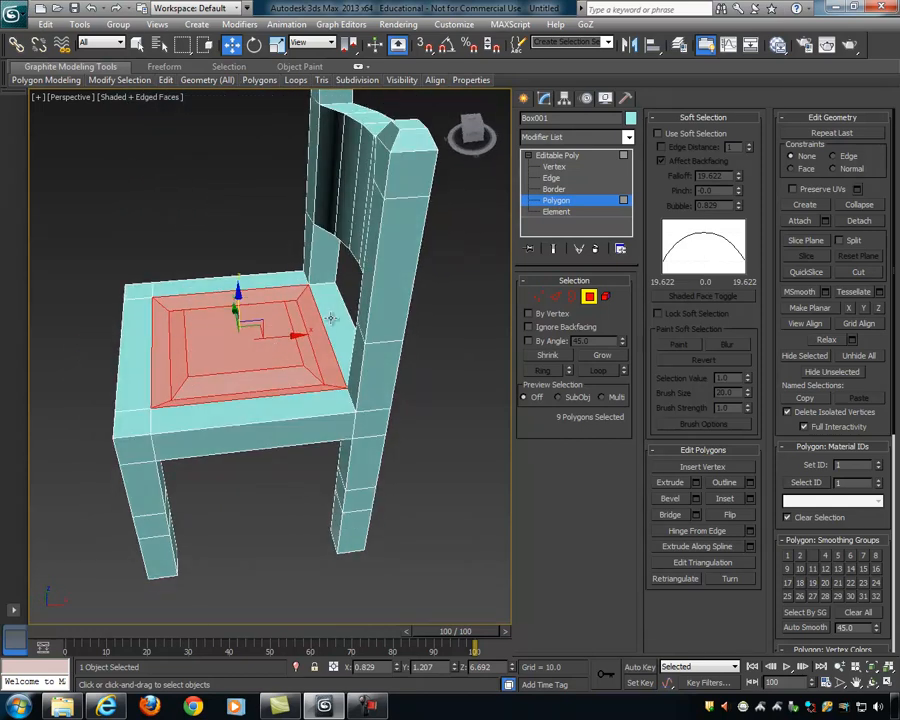
alt+middle_drag(219, 389, 320, 348)
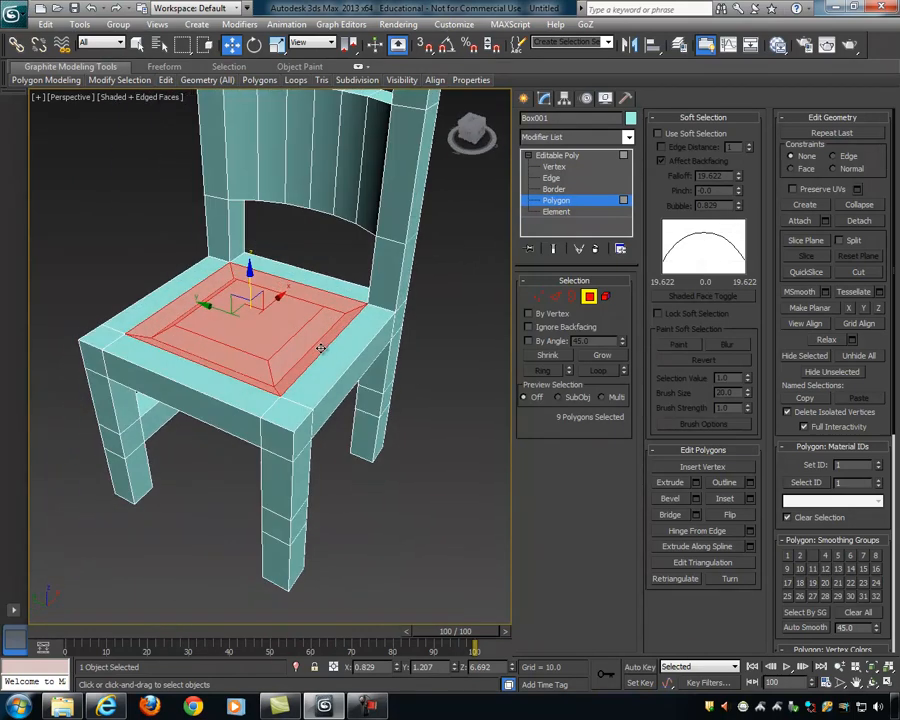
key(ctrl+d)
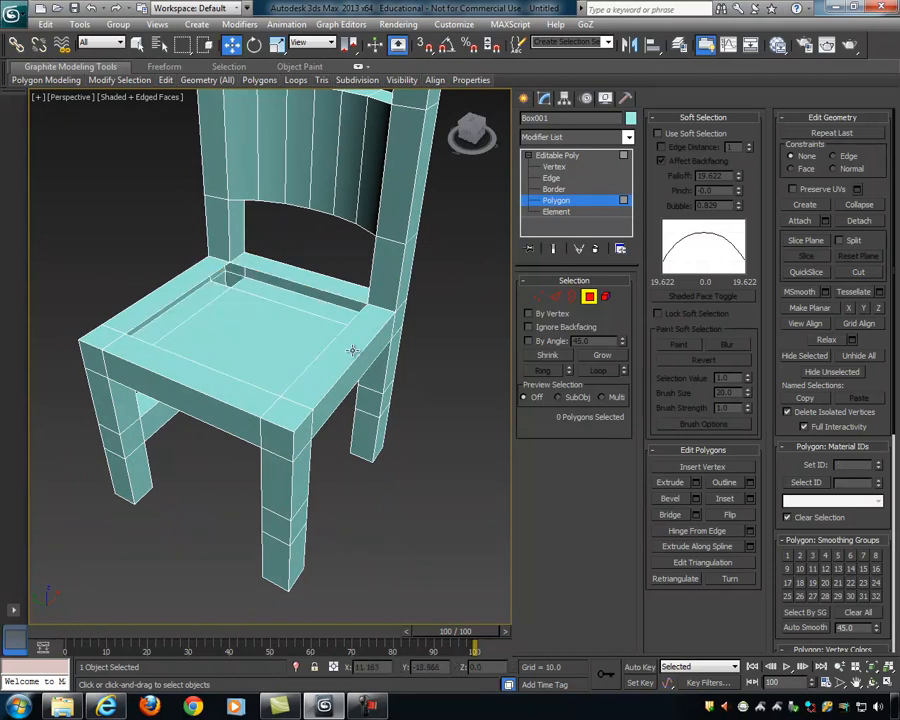
Step: Switch to Border level, select the border around the seat opening and cap it with a flat polygon
click(589, 296)
key(3)
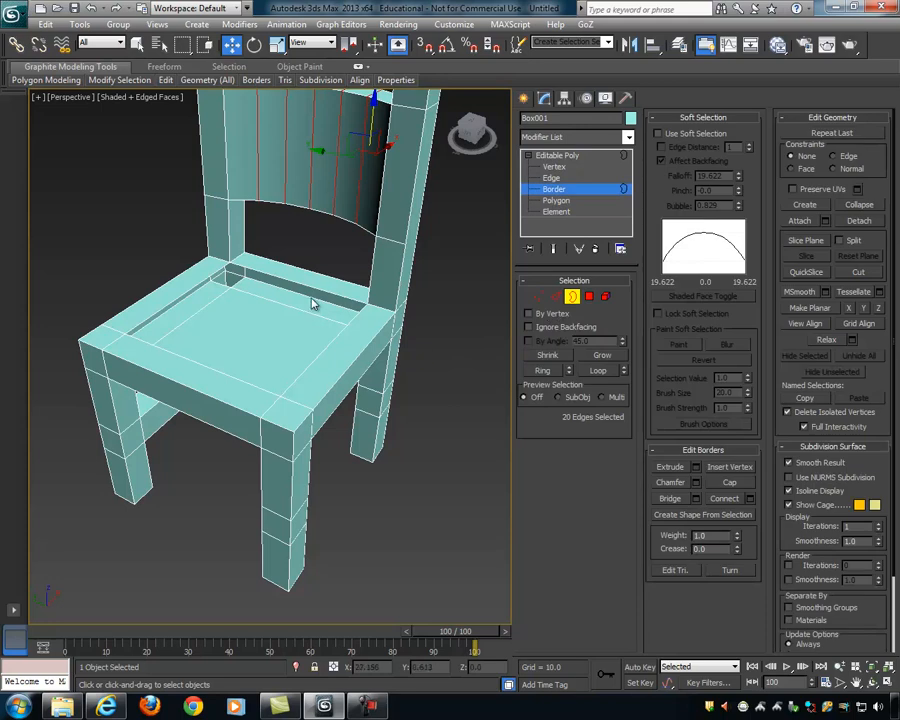
click(315, 298)
alt+middle_drag(421, 349, 435, 343)
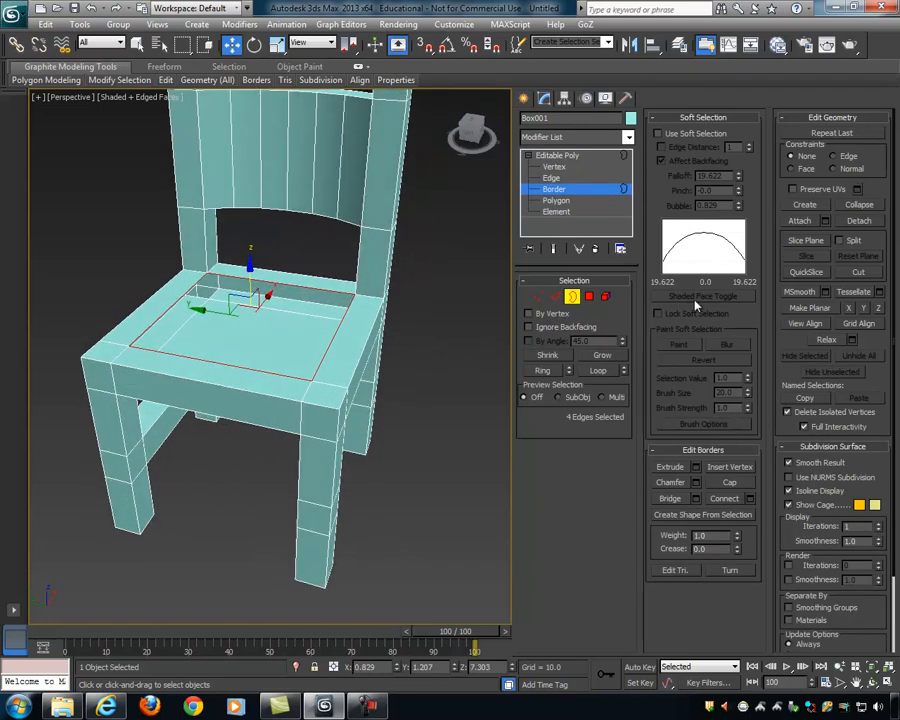
click(680, 118)
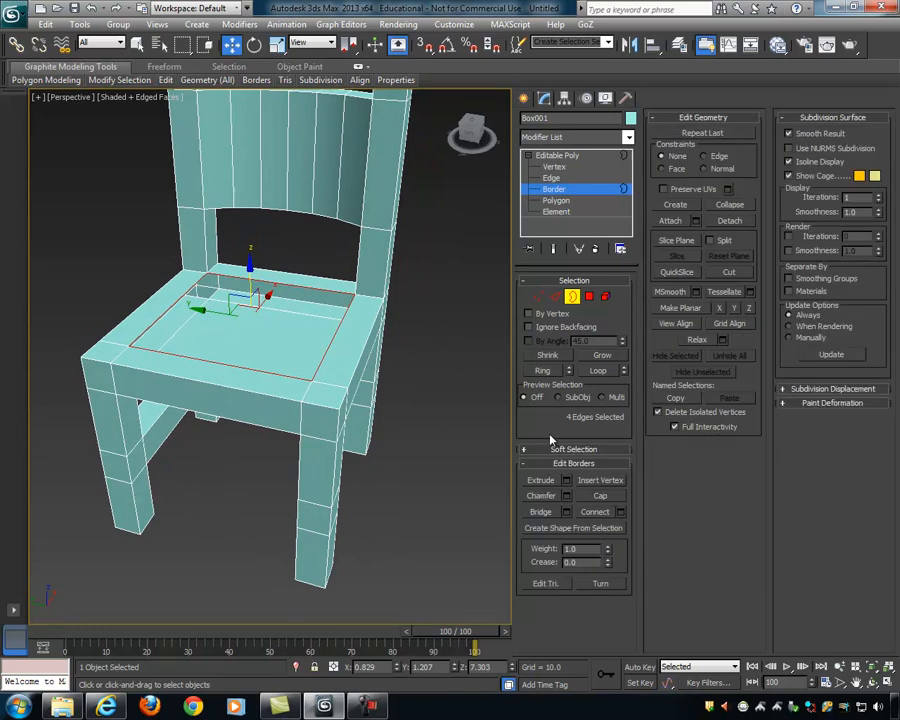
click(600, 496)
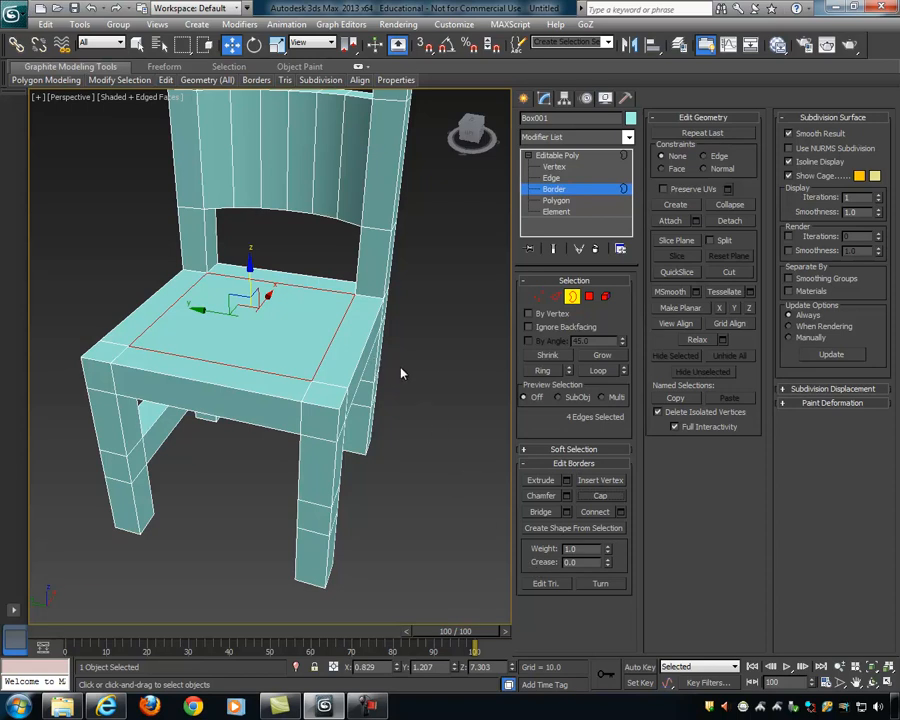
Step: Undo the seat cap and try bridging the front and back edges of the seat opening at Edge level
key(ctrl+z)
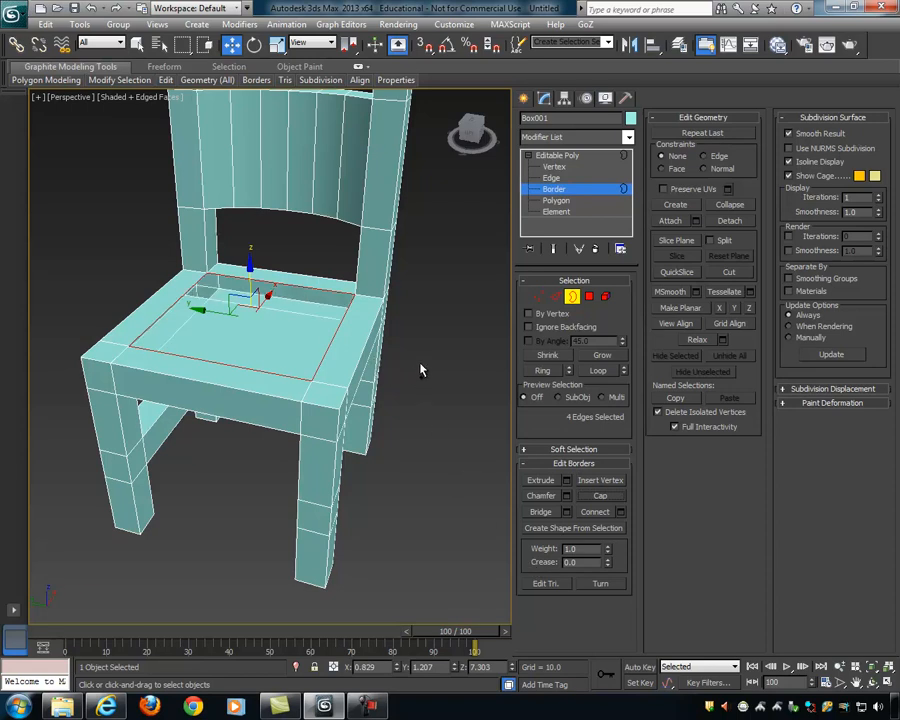
click(555, 297)
click(323, 290)
ctrl+click(269, 372)
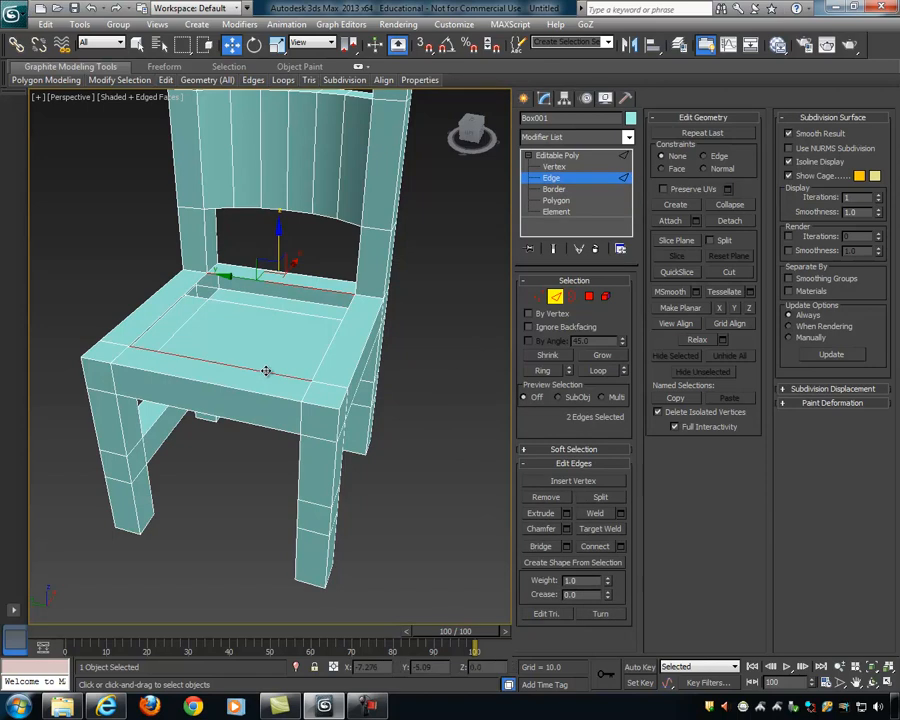
click(542, 548)
alt+middle_drag(410, 437, 429, 437)
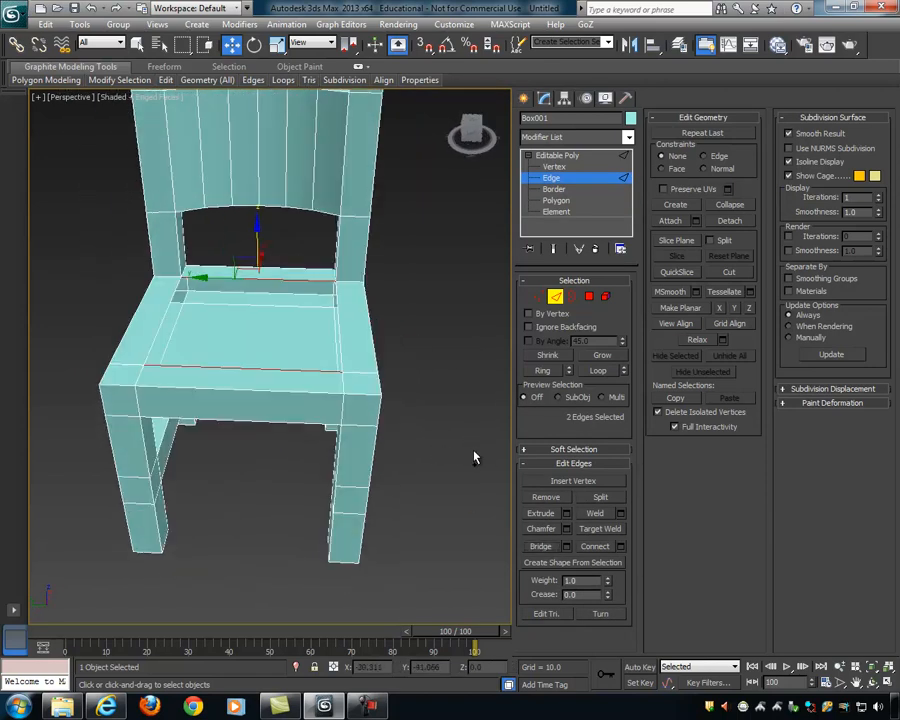
Step: Switch to Border level, cap the seat opening again with a flat polygon and clear the selection
click(572, 296)
alt+middle_drag(450, 372, 424, 374)
click(600, 496)
click(470, 362)
alt+middle_drag(362, 356, 279, 370)
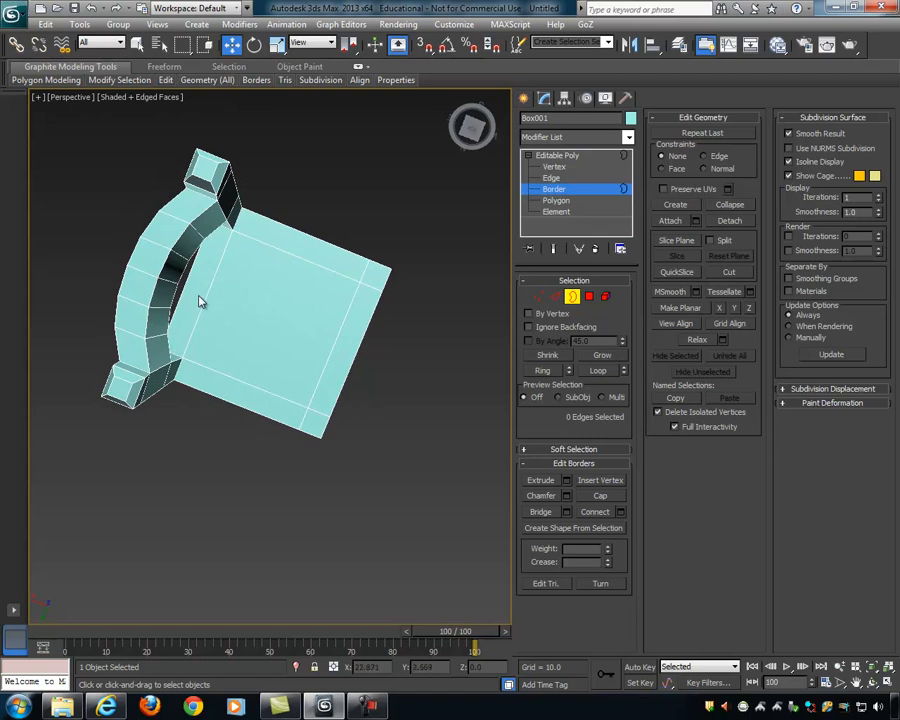
alt+middle_drag(254, 288, 226, 240)
alt+middle_drag(211, 191, 152, 303)
alt+middle_drag(255, 210, 225, 321)
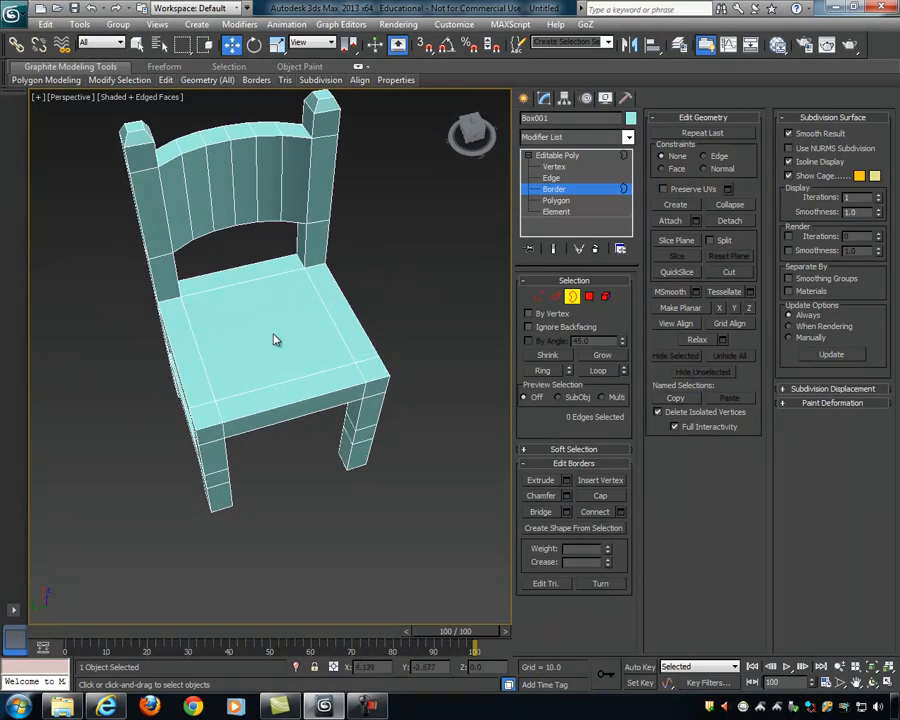
alt+middle_drag(279, 338, 317, 313)
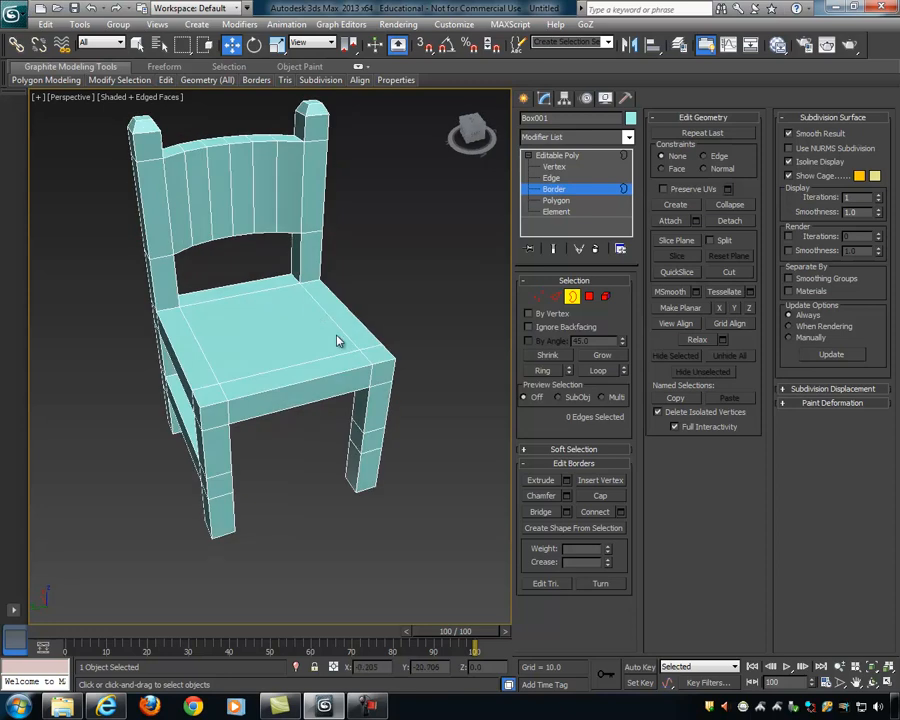
alt+middle_drag(347, 291, 358, 314)
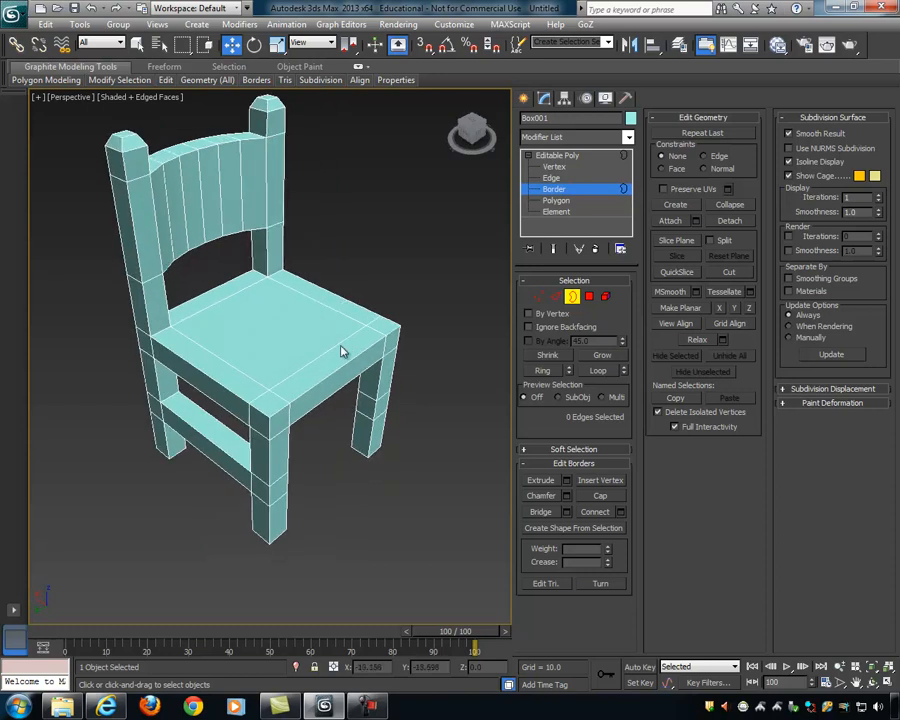
Step: At Edge level, select the ring of edges along the sides of the seat and connect them with 10 segments
click(555, 296)
click(207, 372)
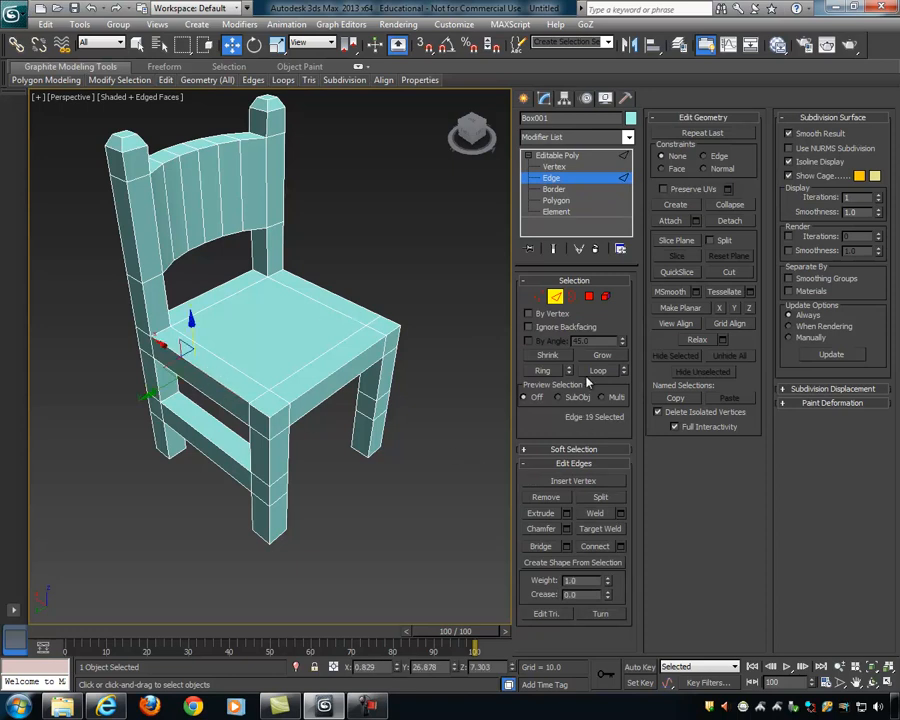
click(542, 370)
mouse_move(422, 416)
alt+middle_down()
mouse_move(408, 338)
mouse_move(444, 277)
mouse_move(418, 331)
mouse_move(422, 414)
alt+middle_up()
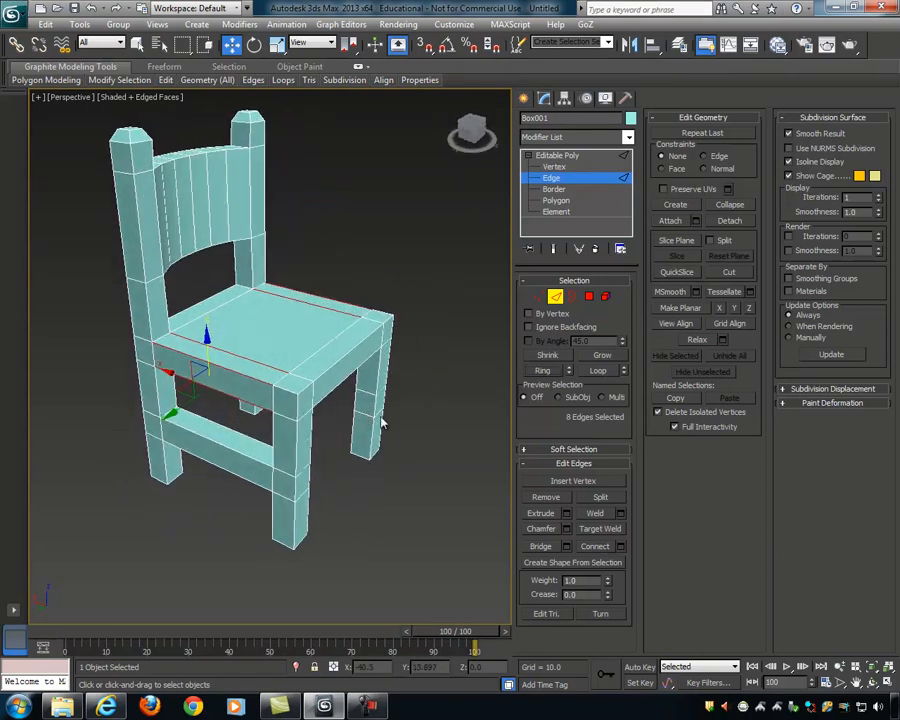
click(620, 546)
drag(373, 143, 378, 143)
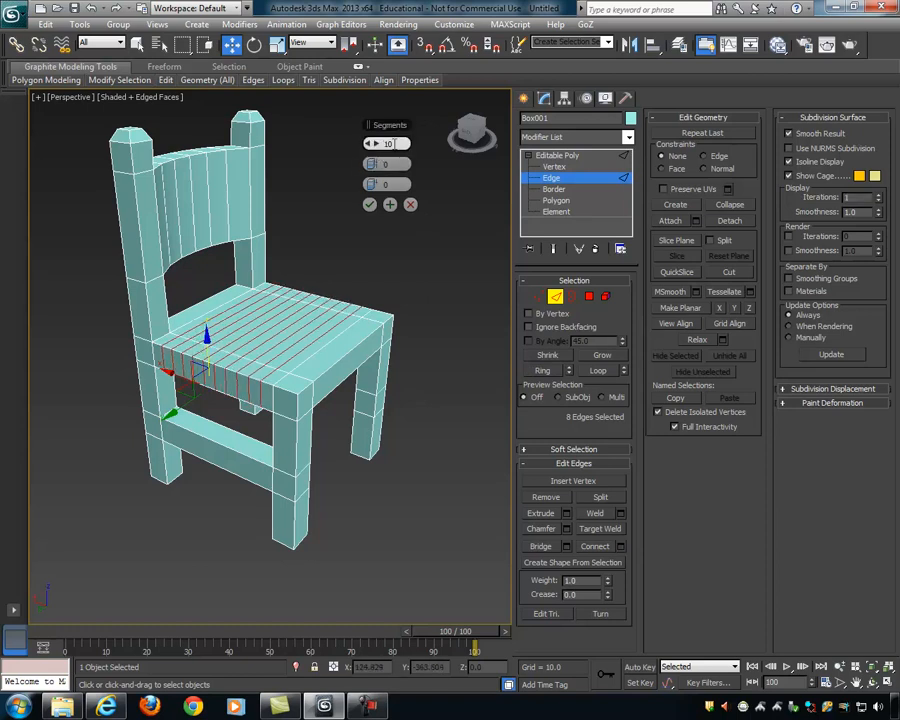
click(370, 205)
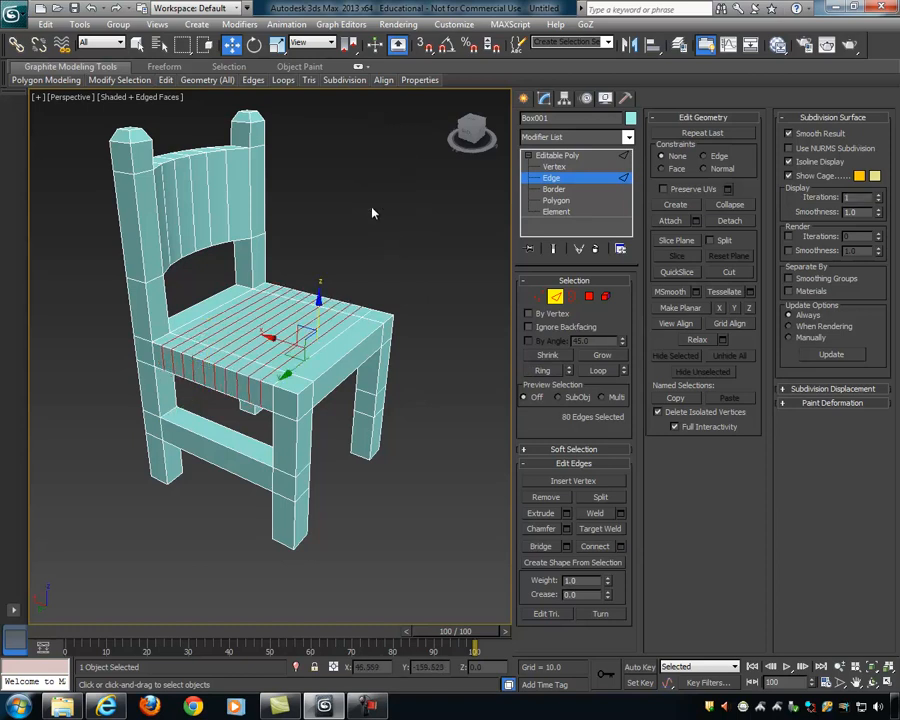
Step: Select the ring from the seat's back edge and connect it with the same segment settings to form a grid, then deselect
mouse_move(432, 328)
alt+middle_down()
mouse_move(402, 337)
mouse_move(437, 316)
mouse_move(417, 333)
alt+middle_up()
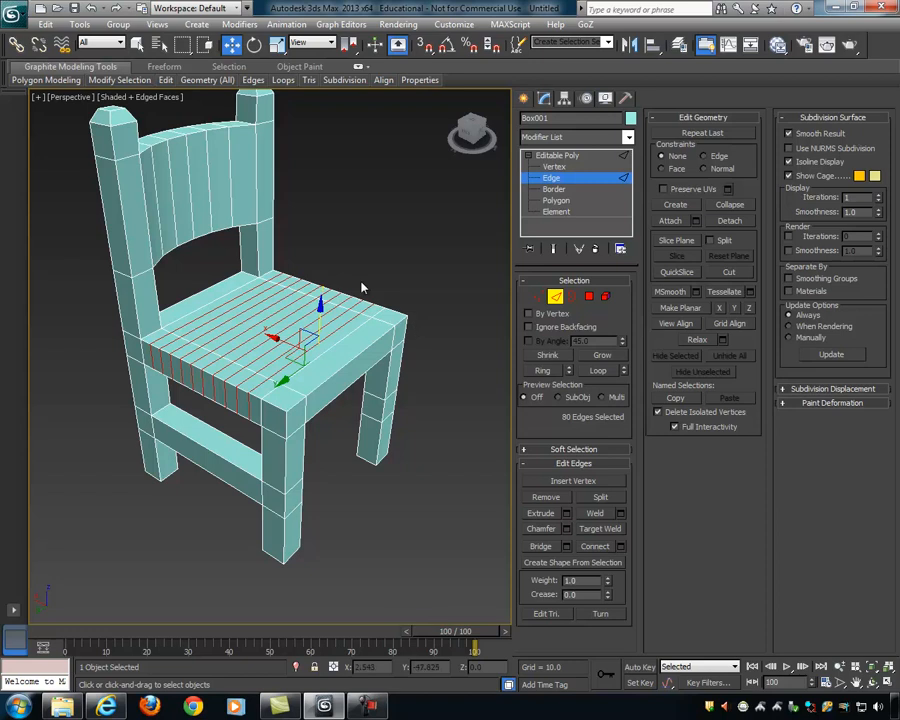
alt+middle_drag(393, 299, 325, 296)
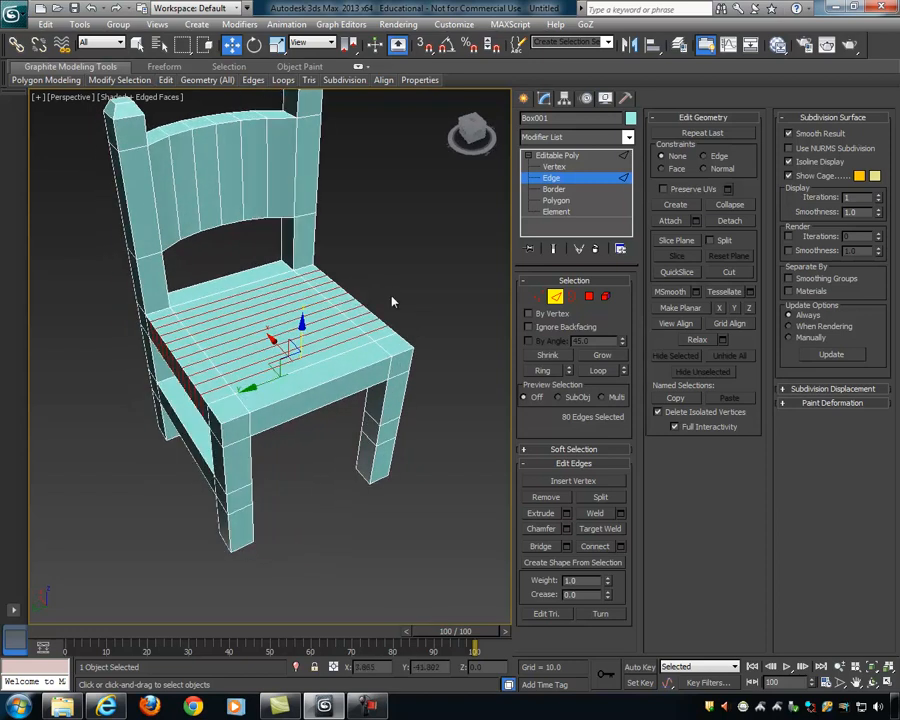
alt+middle_drag(391, 301, 311, 344)
click(250, 284)
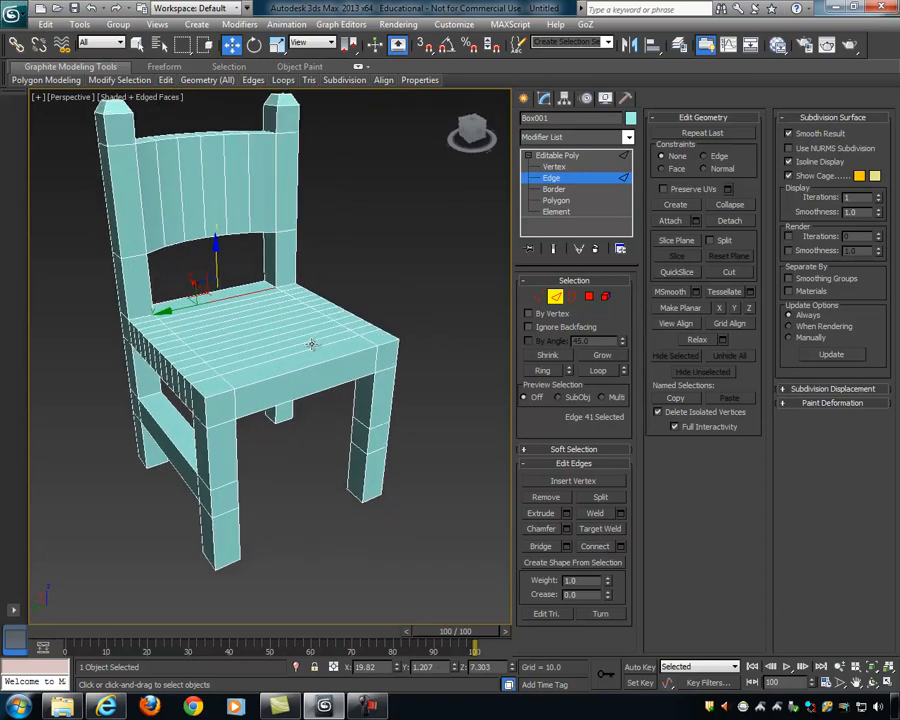
click(547, 371)
click(599, 548)
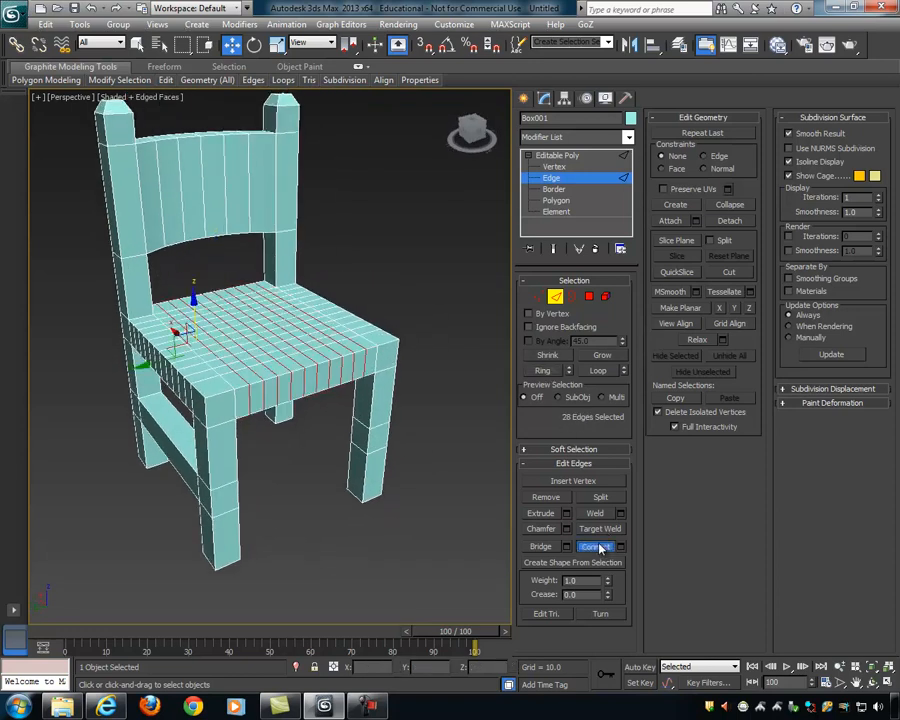
mouse_move(420, 422)
alt+middle_down()
mouse_move(415, 445)
mouse_move(420, 438)
alt+middle_up()
click(421, 381)
Step: At Vertex level, select two adjacent front-to-back columns of vertices along one side of the seat grid
alt+middle_drag(421, 381, 311, 382)
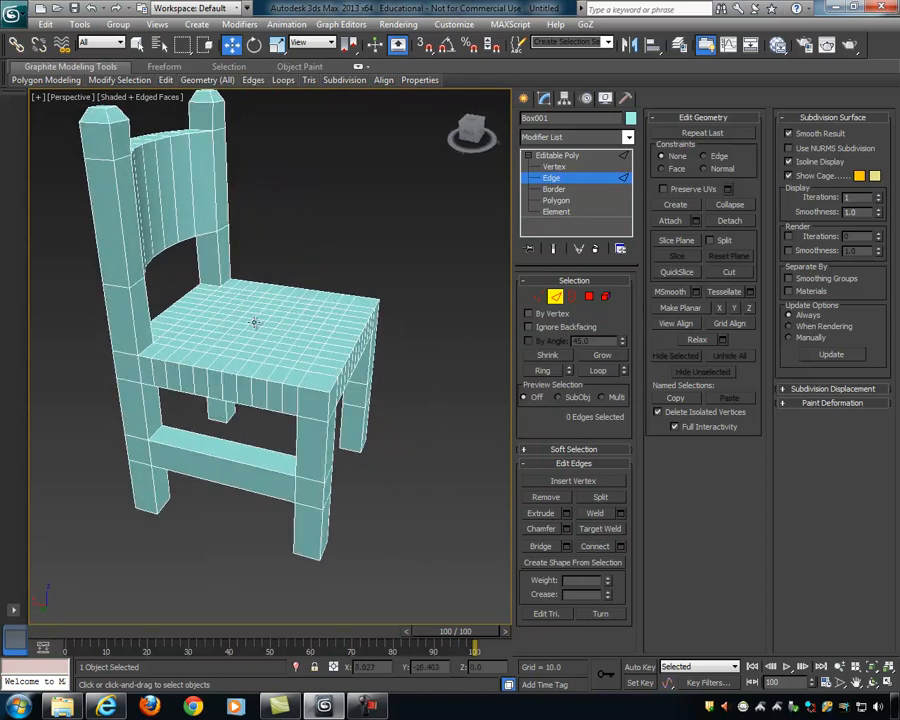
alt+middle_drag(404, 350, 369, 360)
scroll(369, 360, up, 4)
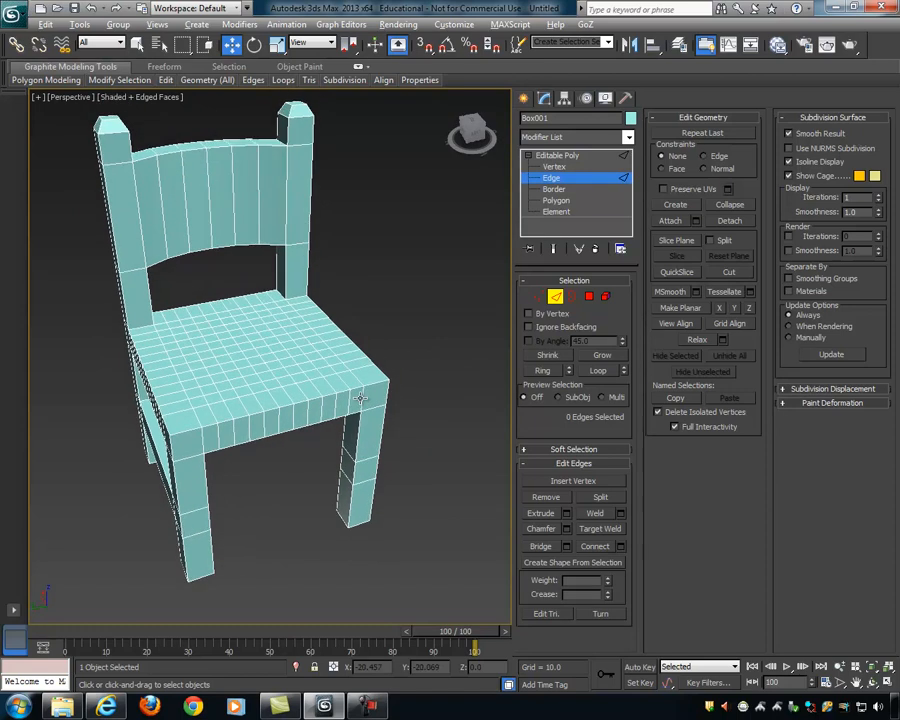
click(538, 296)
alt+middle_drag(440, 335, 381, 358)
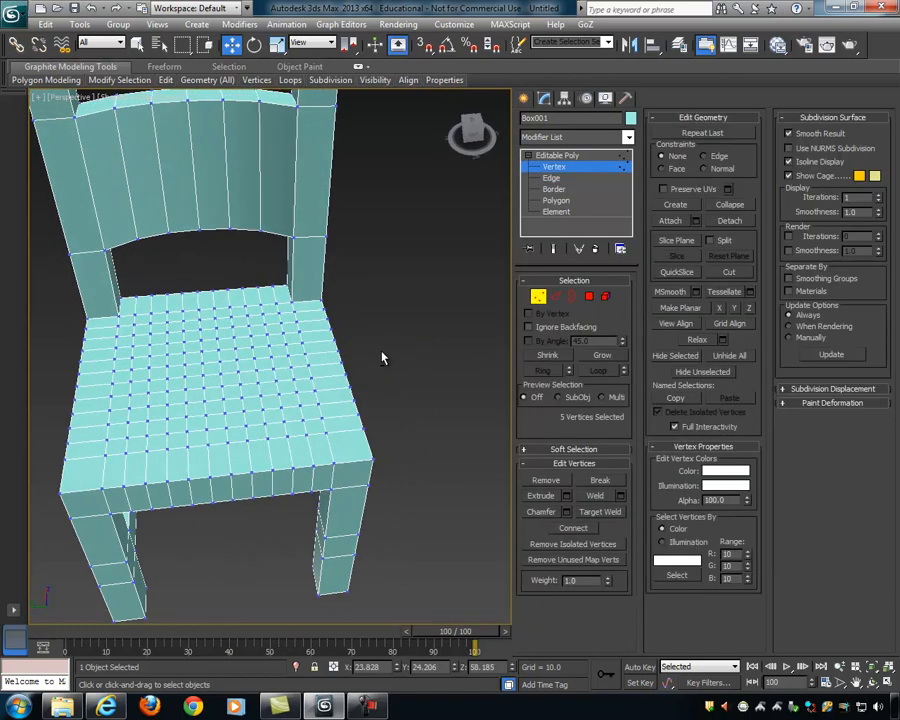
click(147, 451)
ctrl+click(168, 449)
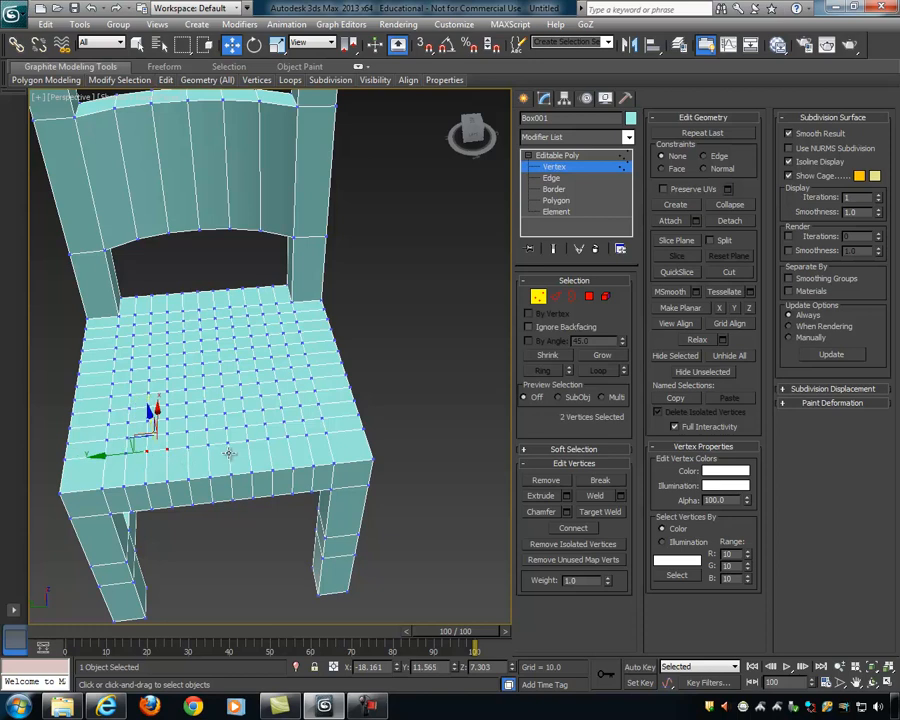
key(q)
ctrl+click(167, 435)
ctrl+click(149, 435)
ctrl+click(151, 421)
ctrl+click(167, 420)
ctrl+click(167, 405)
ctrl+click(148, 407)
ctrl+click(149, 392)
ctrl+click(167, 391)
ctrl+click(167, 377)
ctrl+click(149, 377)
ctrl+click(149, 362)
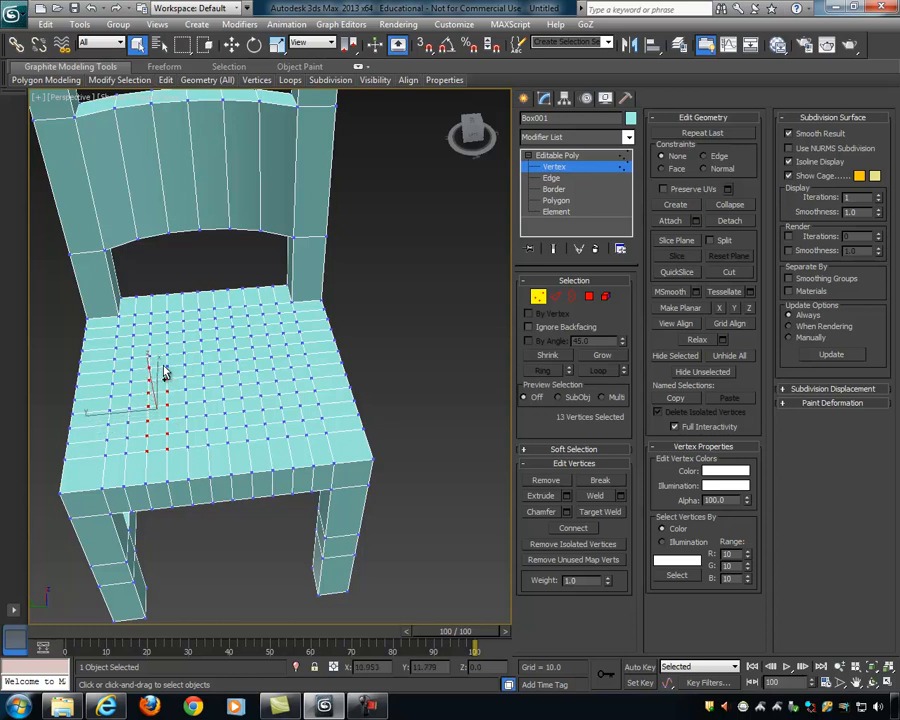
ctrl+click(167, 362)
ctrl+click(167, 348)
Step: Extend the vertex selection across the rear of the seat grid toward the opposite side
ctrl+click(184, 352)
ctrl+click(202, 351)
ctrl+click(190, 368)
ctrl+click(203, 366)
ctrl+click(220, 352)
ctrl+click(220, 350)
ctrl+click(236, 349)
ctrl+click(236, 359)
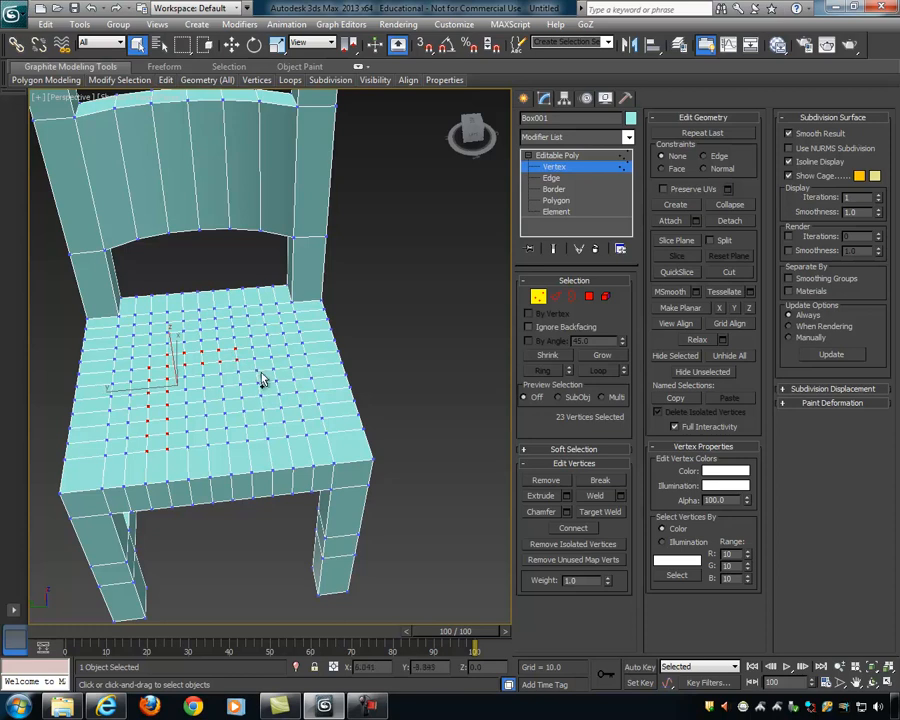
ctrl+click(256, 365)
ctrl+click(262, 360)
ctrl+click(270, 358)
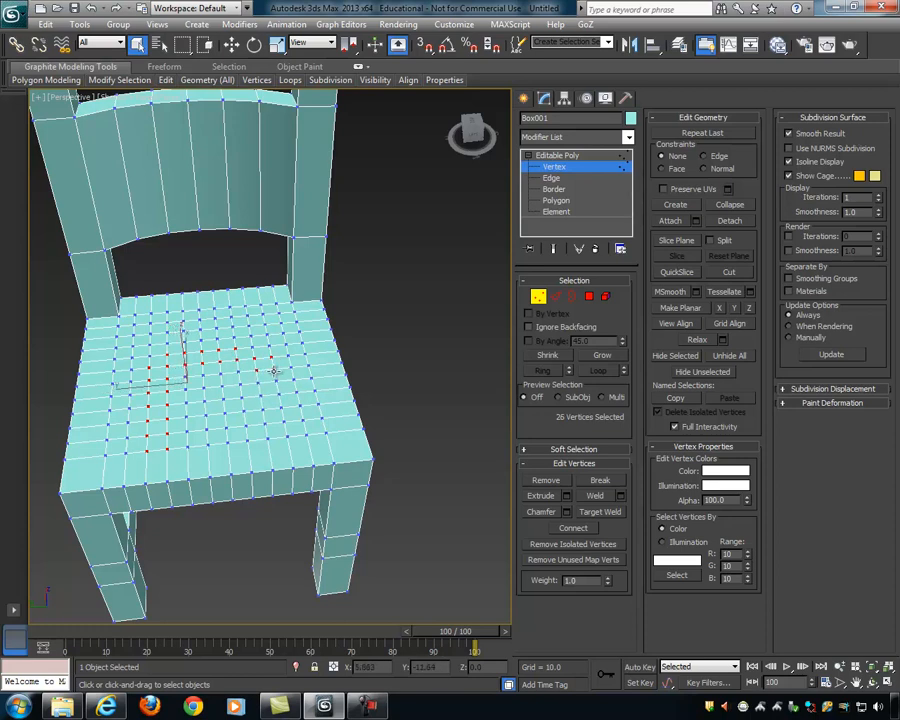
Step: Add two front-to-back columns of vertices on the opposite side of the seat to complete a U-shaped selection
ctrl+click(273, 370)
ctrl+click(258, 383)
ctrl+click(276, 382)
ctrl+click(260, 395)
ctrl+click(279, 394)
ctrl+click(284, 408)
ctrl+click(279, 412)
ctrl+click(283, 420)
ctrl+click(286, 434)
ctrl+click(291, 448)
ctrl+click(297, 459)
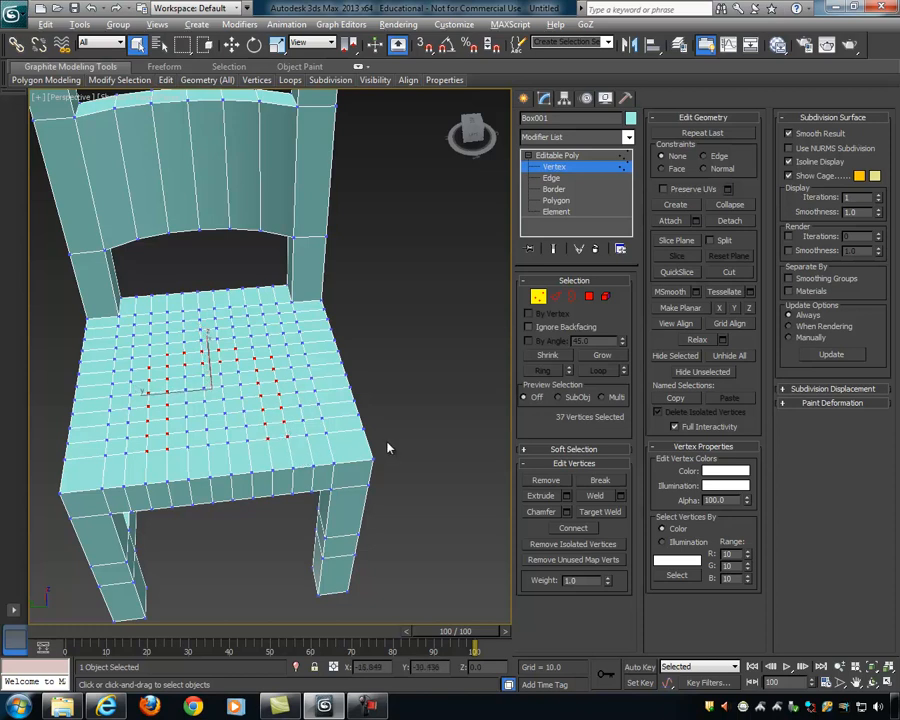
Step: Enable Use Soft Selection for the selected seat vertices and reduce the falloff to 10.989
key(super)
alt+middle_drag(368, 464, 450, 431)
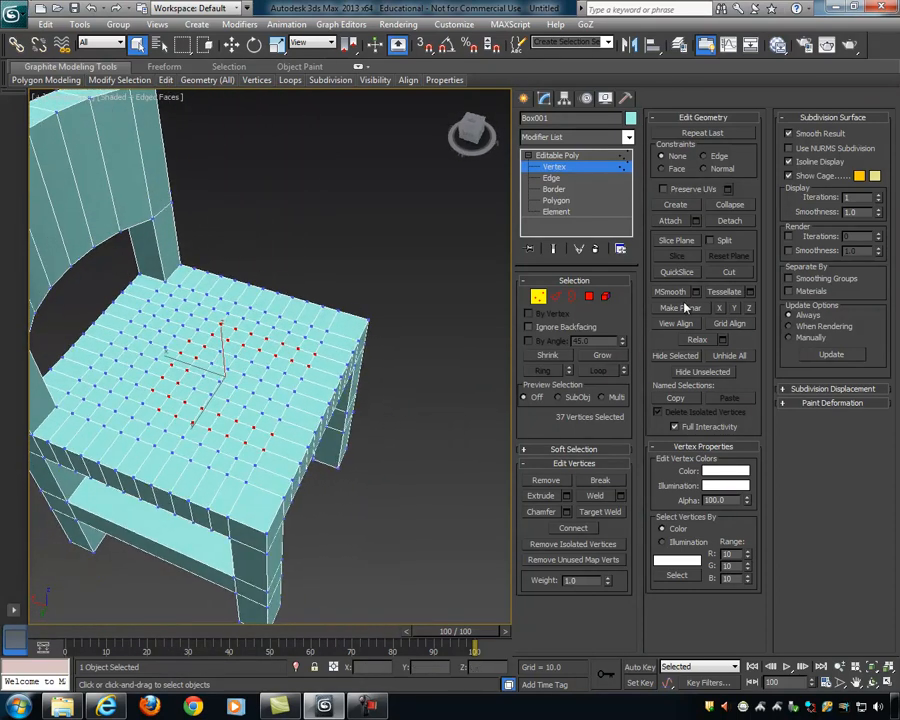
alt+middle_drag(436, 337, 181, 234)
alt+middle_drag(307, 292, 398, 402)
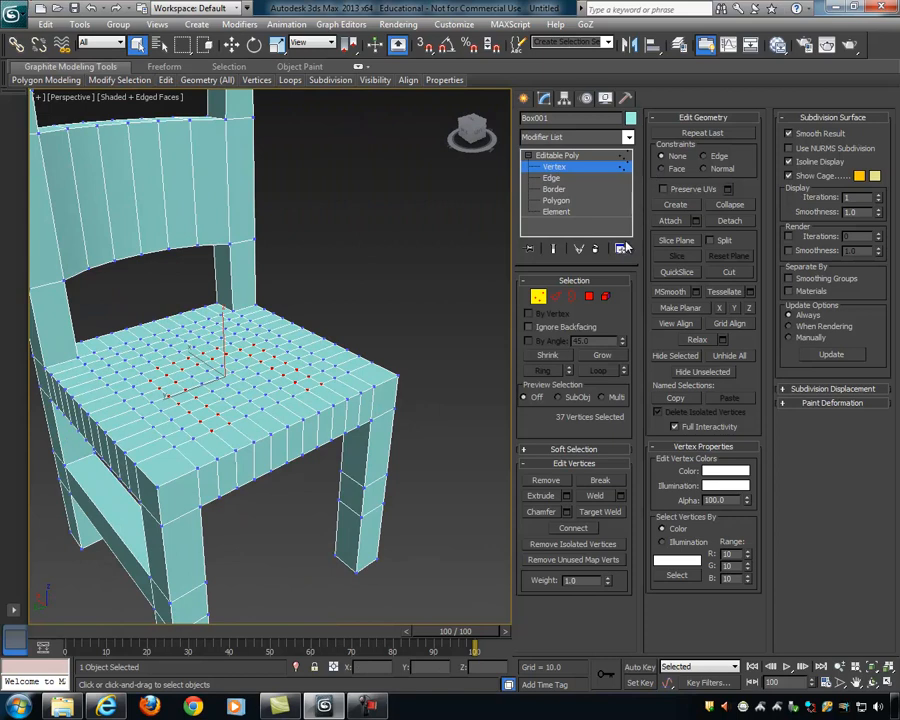
click(540, 450)
click(658, 134)
mouse_move(422, 368)
alt+middle_down()
mouse_move(436, 362)
mouse_move(431, 370)
alt+middle_up()
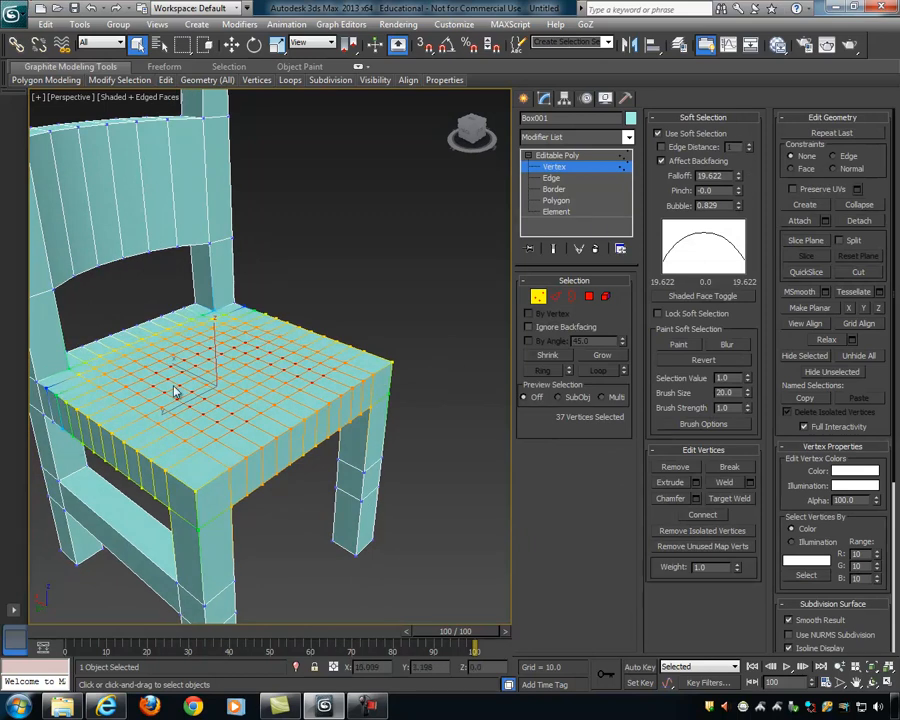
drag(737, 180, 740, 203)
alt+middle_drag(482, 230, 390, 235)
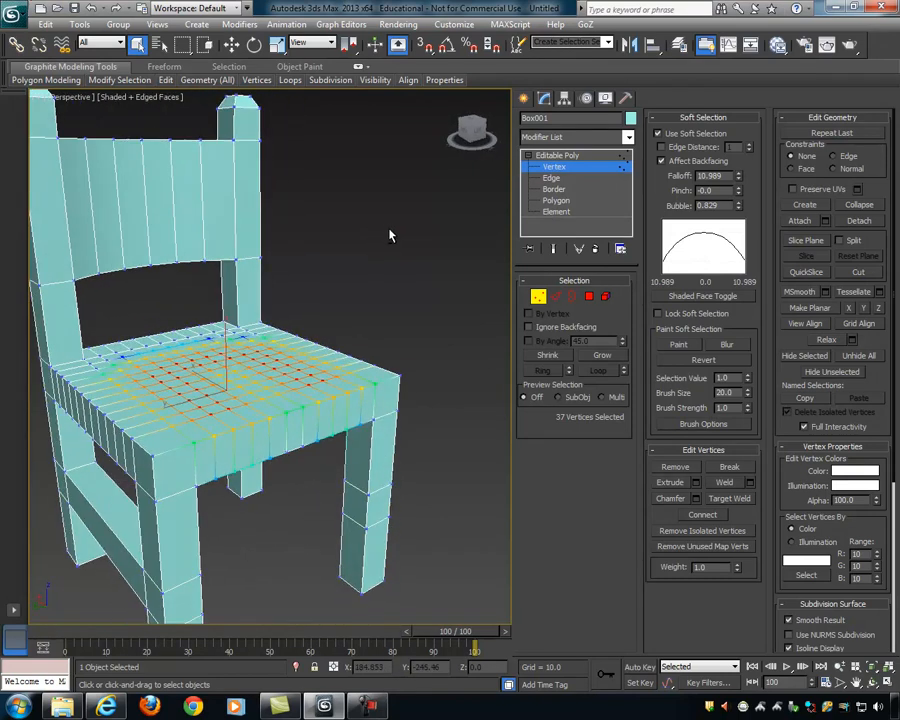
Step: Try lowering the soft-selected seat vertices along Z to hollow the seat, and undo the move
key(w)
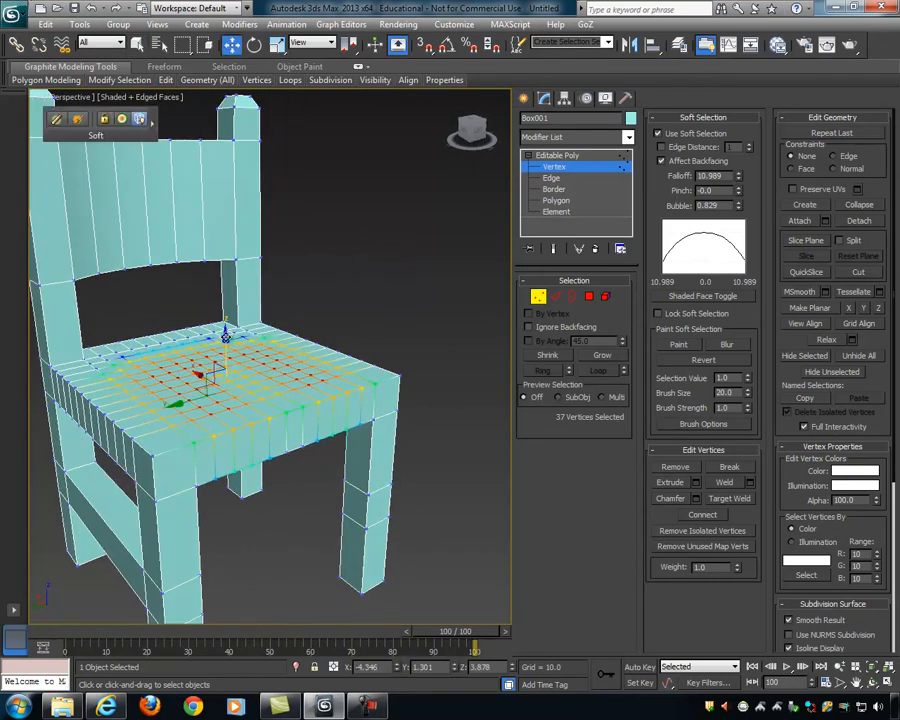
drag(226, 334, 228, 351)
alt+middle_drag(228, 351, 280, 343)
click(449, 301)
alt+middle_drag(449, 301, 354, 279)
alt+middle_drag(145, 368, 307, 428)
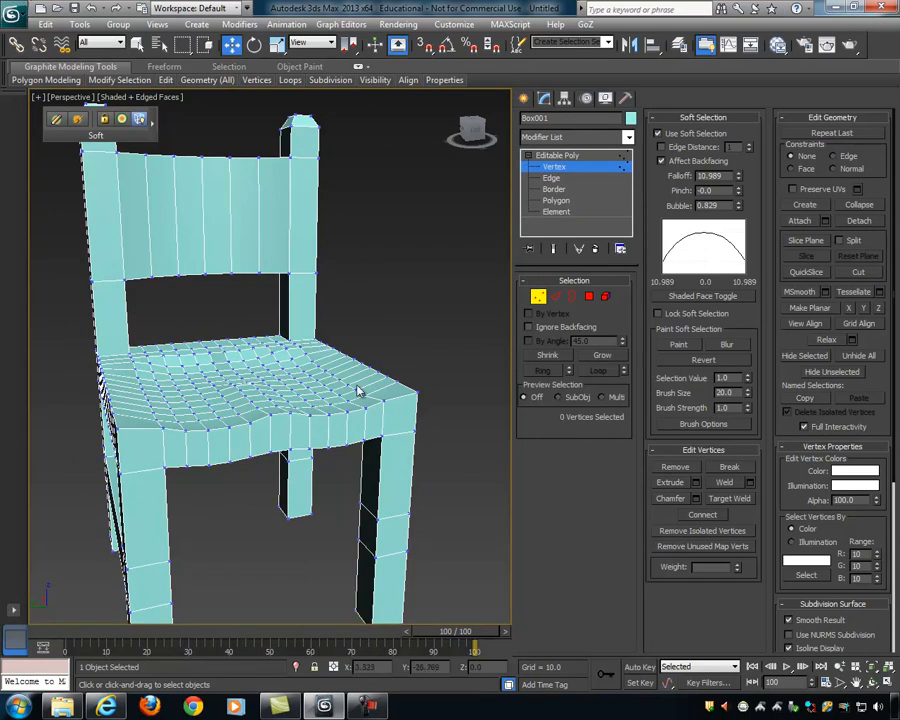
key(ctrl+z)
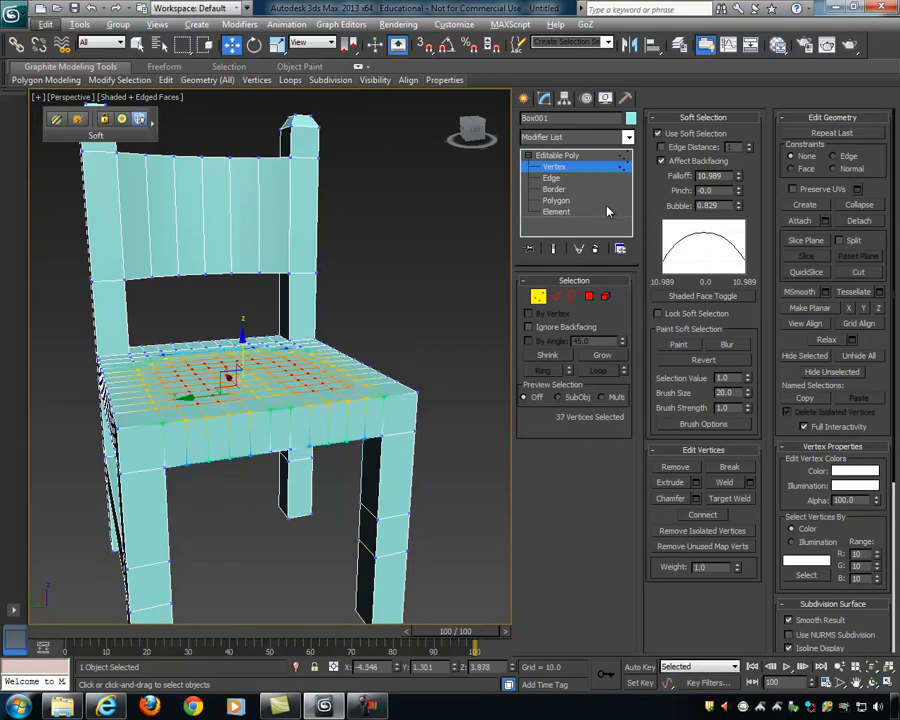
Step: Set the soft selection falloff to 9.45 and lower the selected seat vertices slightly along Z to hollow the seat
drag(740, 177, 738, 182)
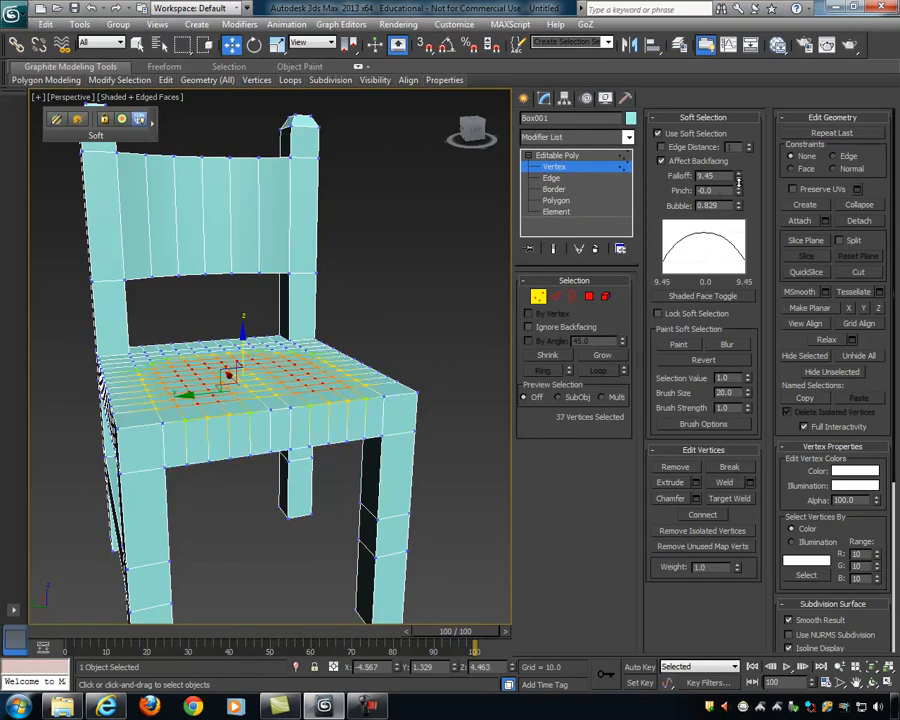
alt+middle_drag(333, 421, 245, 338)
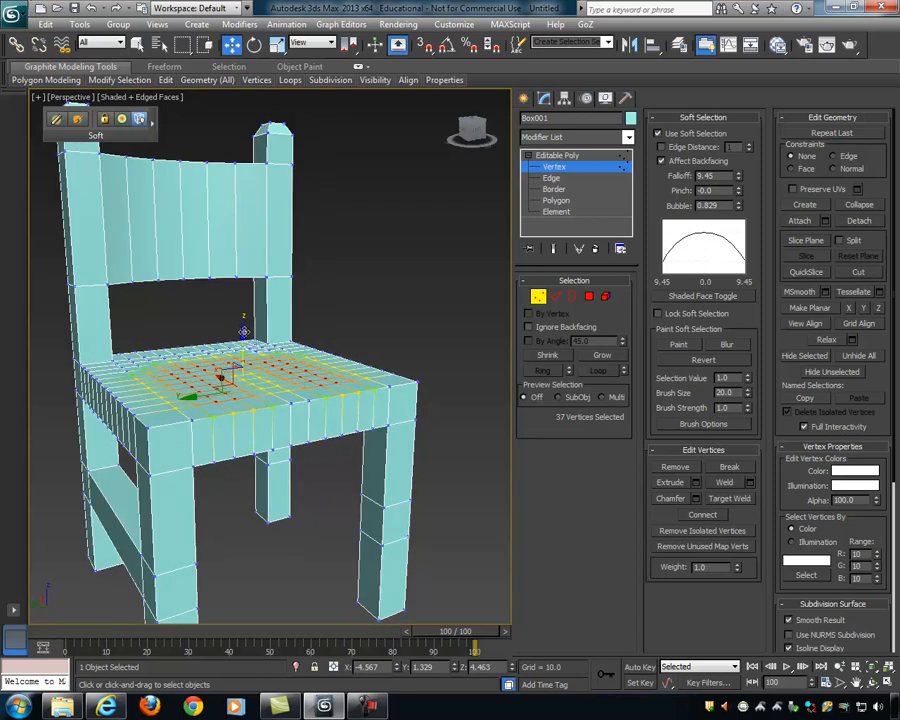
drag(243, 330, 243, 346)
alt+middle_drag(306, 382, 372, 334)
click(406, 356)
Step: Exit Vertex level, deselect the chair and examine the contoured seat from several angles
click(539, 300)
click(364, 309)
click(276, 390)
mouse_move(347, 400)
alt+middle_down()
mouse_move(370, 404)
mouse_move(323, 388)
mouse_move(394, 402)
mouse_move(394, 424)
mouse_move(354, 416)
alt+middle_up()
scroll(418, 346, down, 4)
click(418, 346)
scroll(323, 388, up, 3)
scroll(394, 424, up, 2)
alt+middle_drag(235, 201, 298, 278)
alt+middle_drag(273, 408, 311, 360)
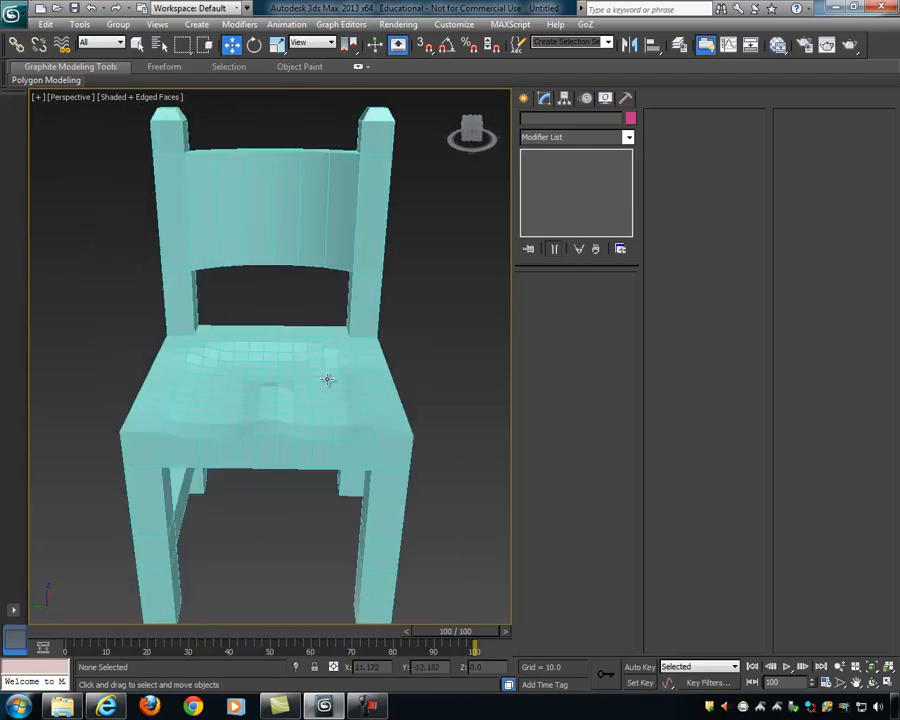
alt+middle_drag(356, 389, 309, 354)
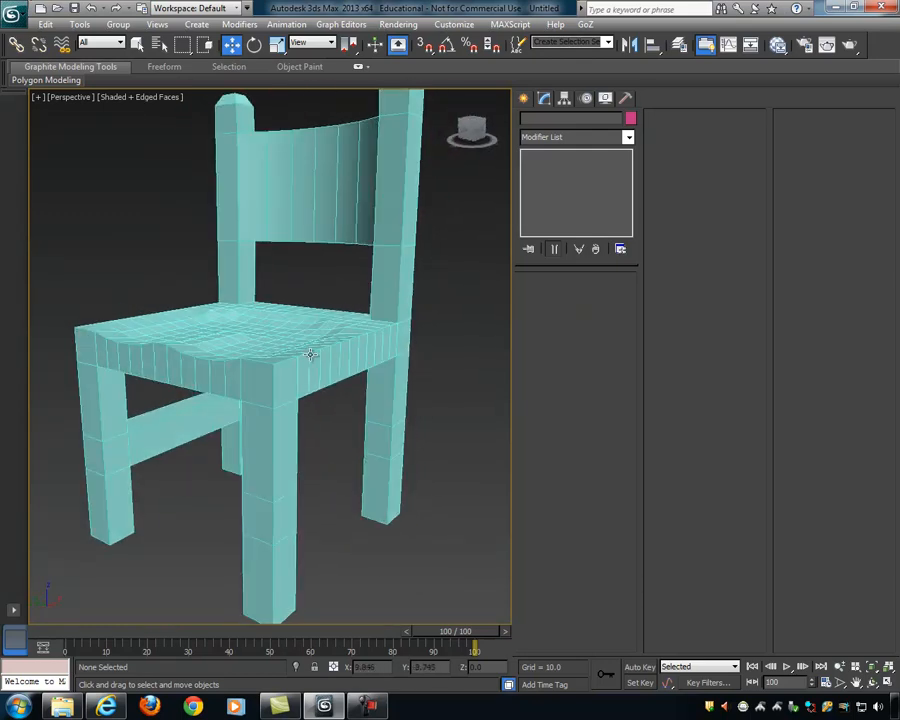
scroll(327, 321, down, 5)
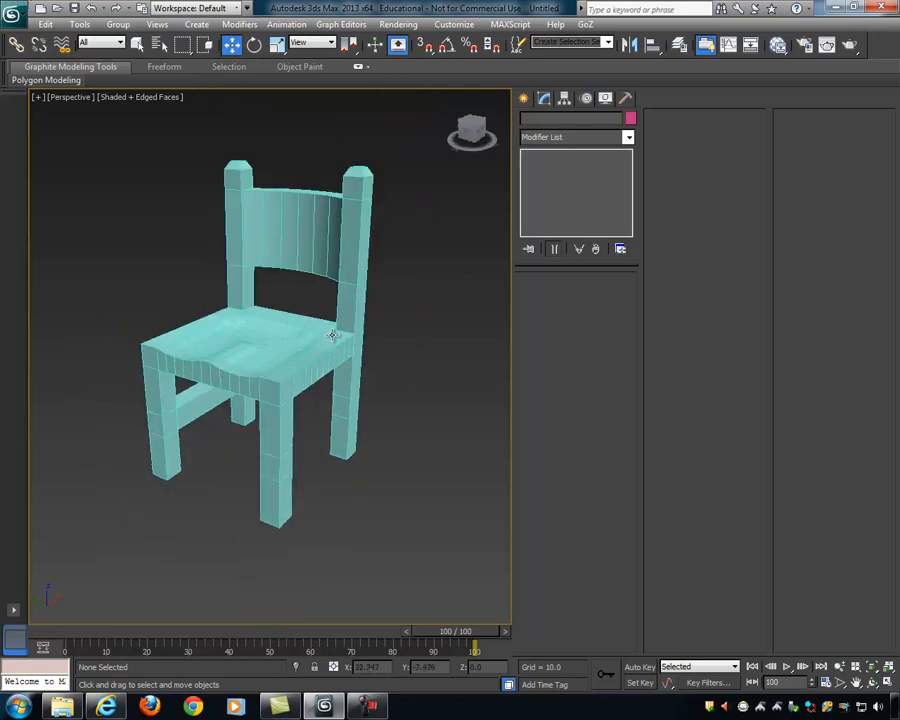
Step: Render the perspective view of the whole chair and close the rendered frame
scroll(330, 325, up, 5)
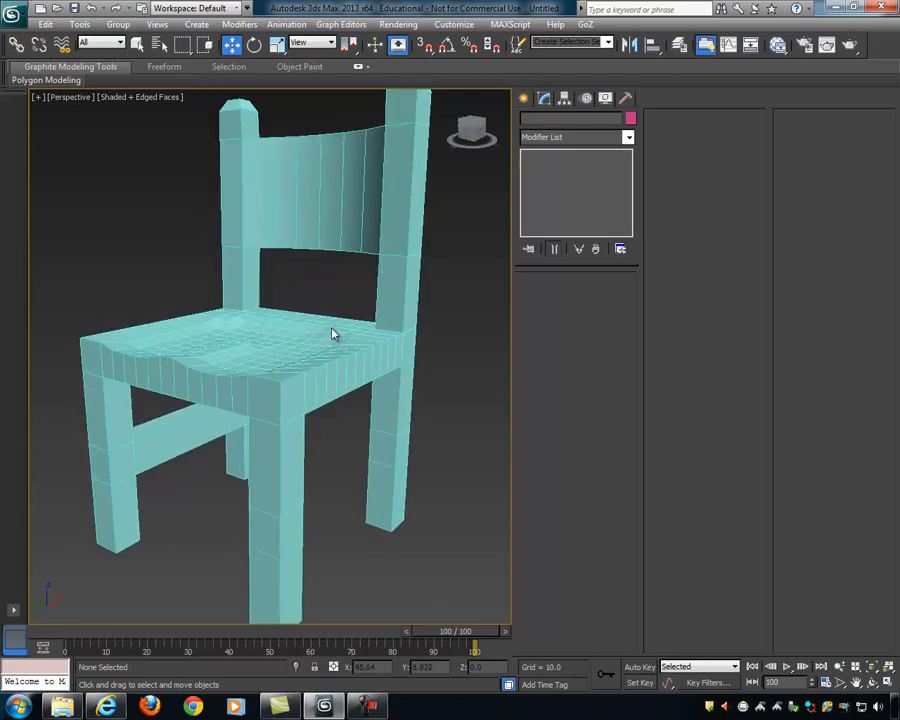
scroll(333, 330, down, 5)
click(849, 44)
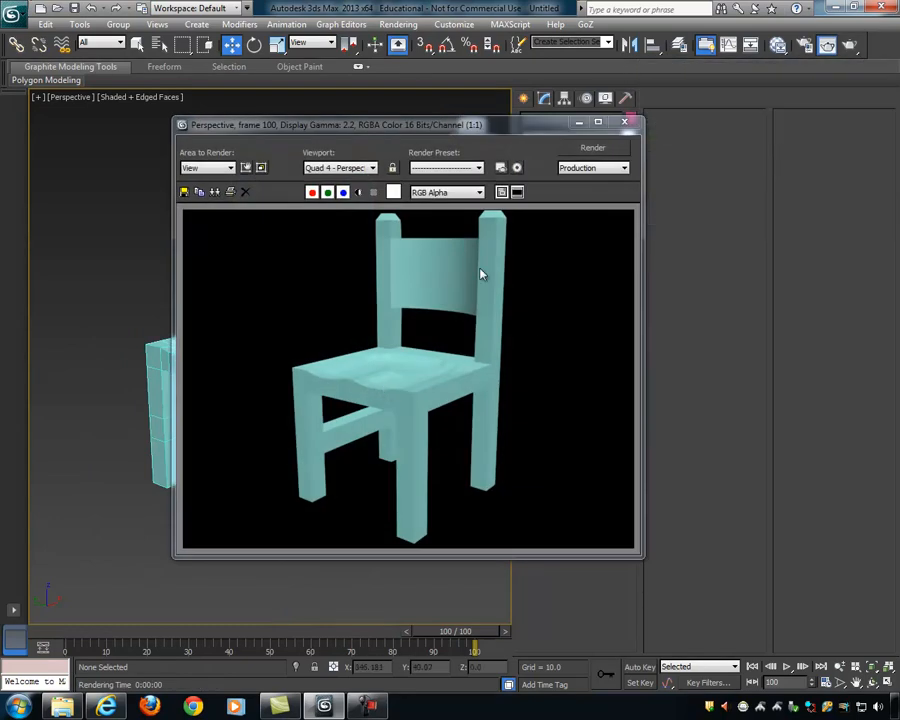
click(626, 123)
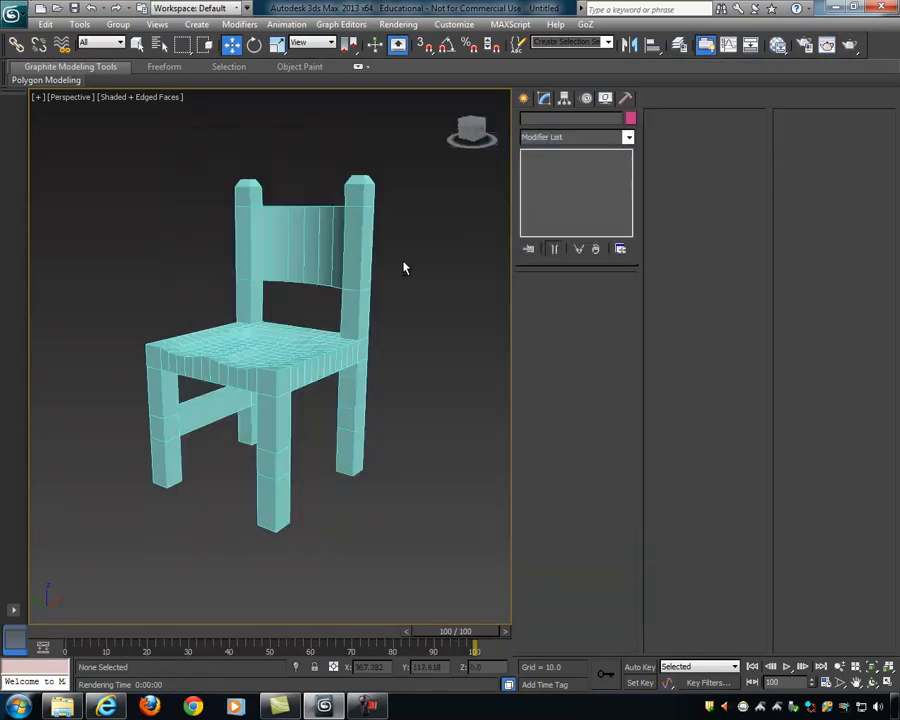
Step: Select the chair and examine the hard edges of its posts, backrest and seat from several angles
click(364, 225)
alt+middle_drag(364, 225, 304, 363)
scroll(370, 291, up, 3)
scroll(304, 363, up, 5)
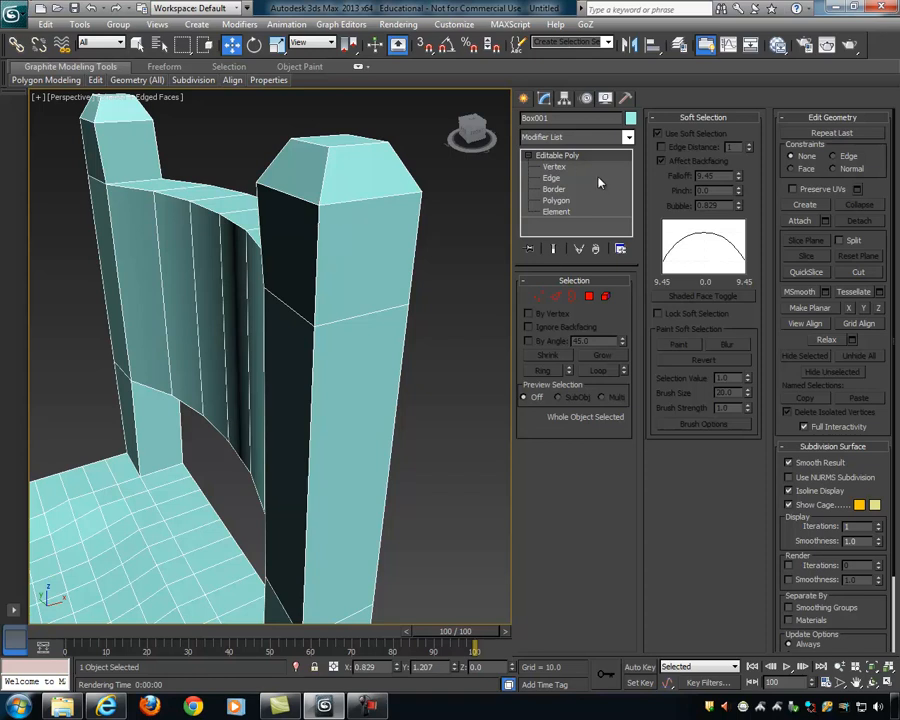
alt+middle_drag(395, 220, 424, 227)
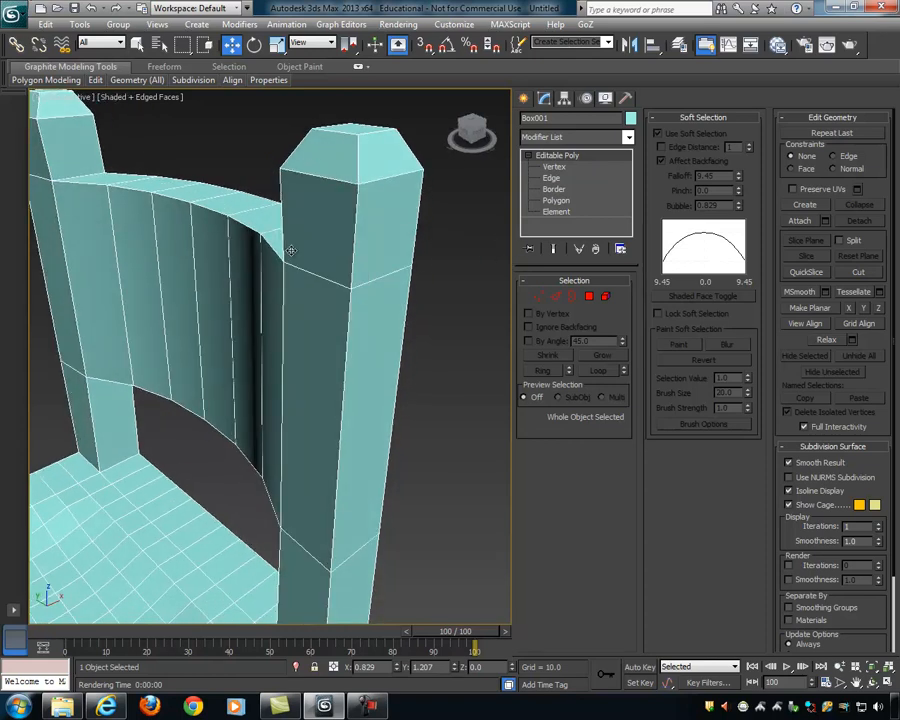
scroll(300, 235, down, 8)
scroll(298, 292, up, 8)
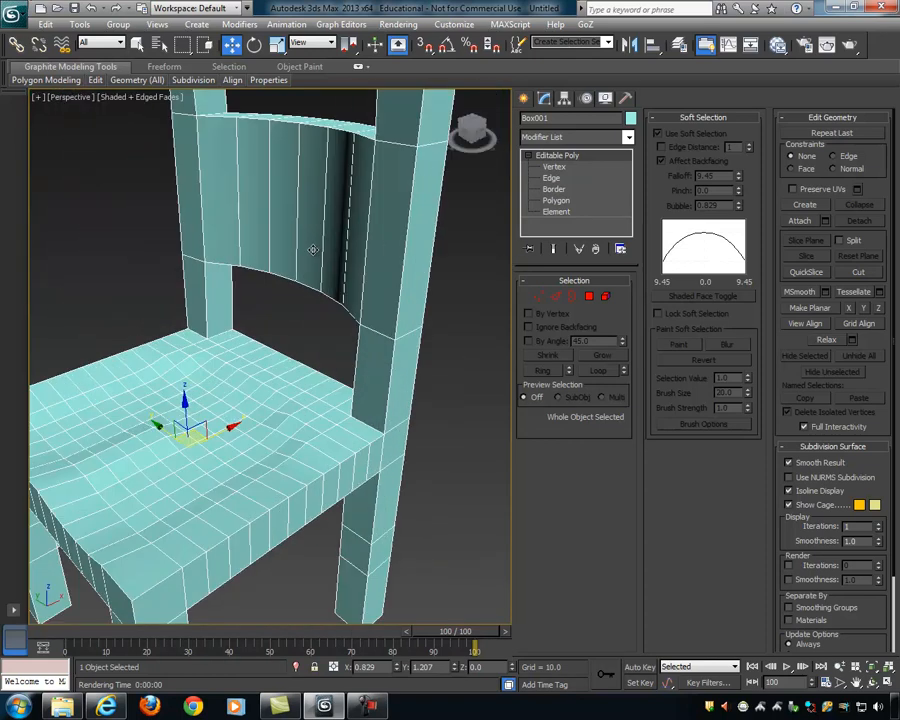
scroll(312, 249, down, 4)
alt+middle_drag(312, 254, 344, 205)
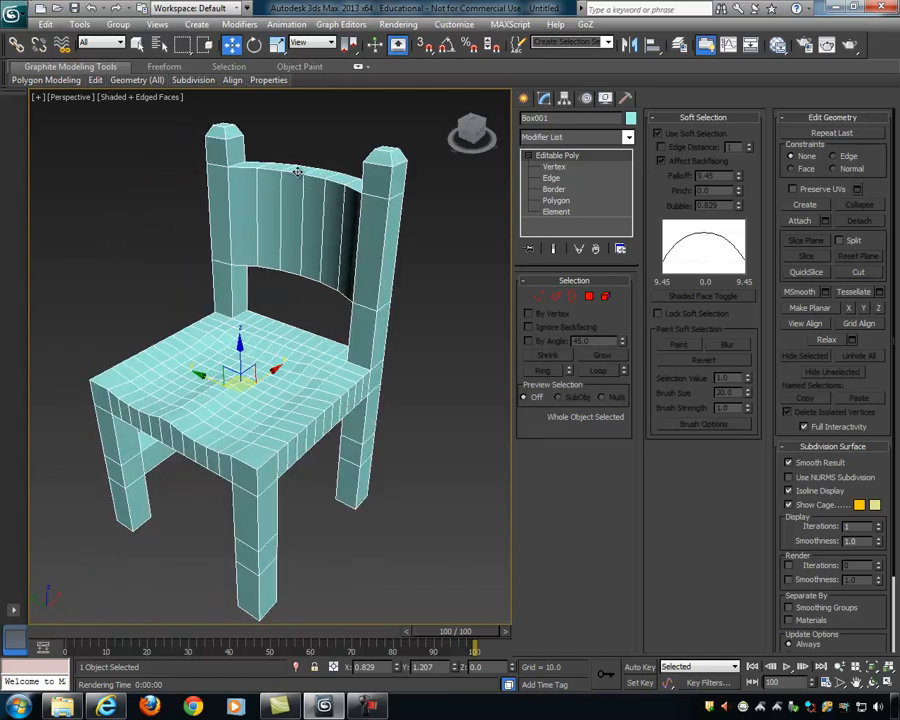
alt+middle_drag(389, 179, 368, 184)
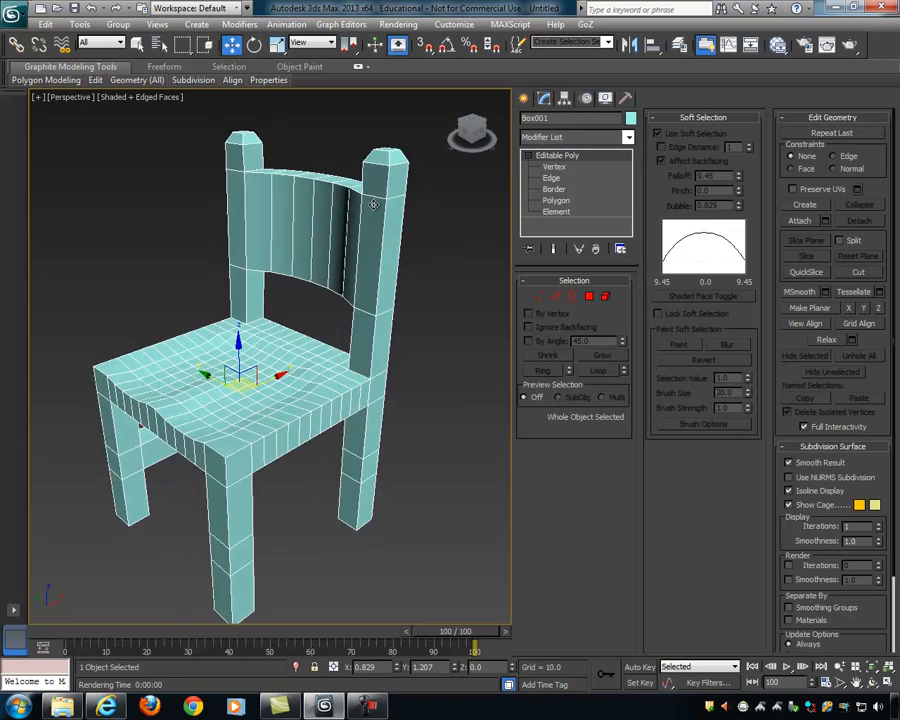
alt+middle_drag(370, 218, 333, 216)
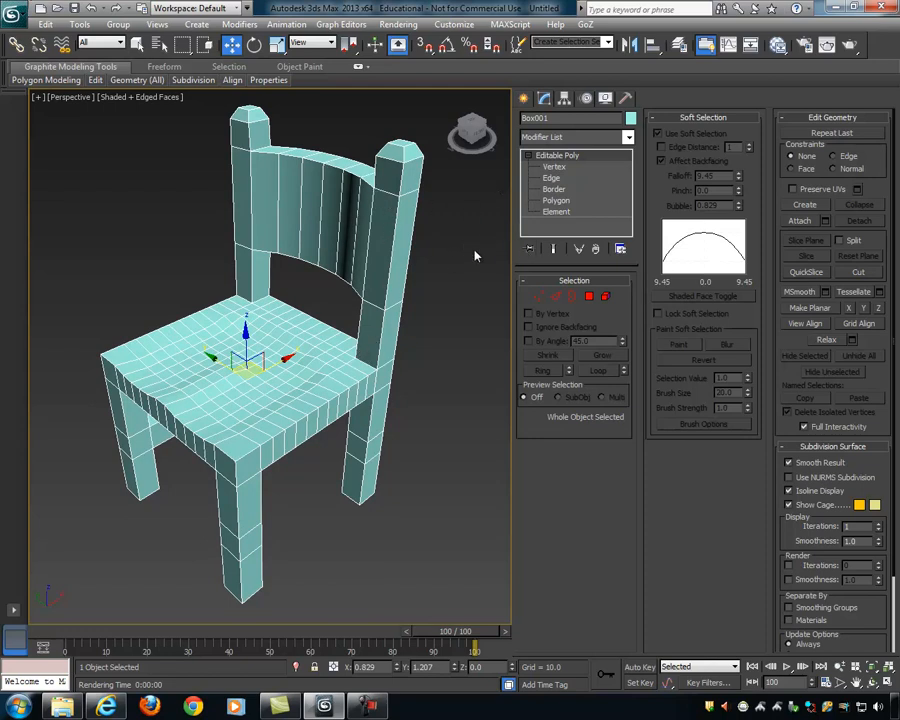
alt+middle_drag(499, 257, 448, 242)
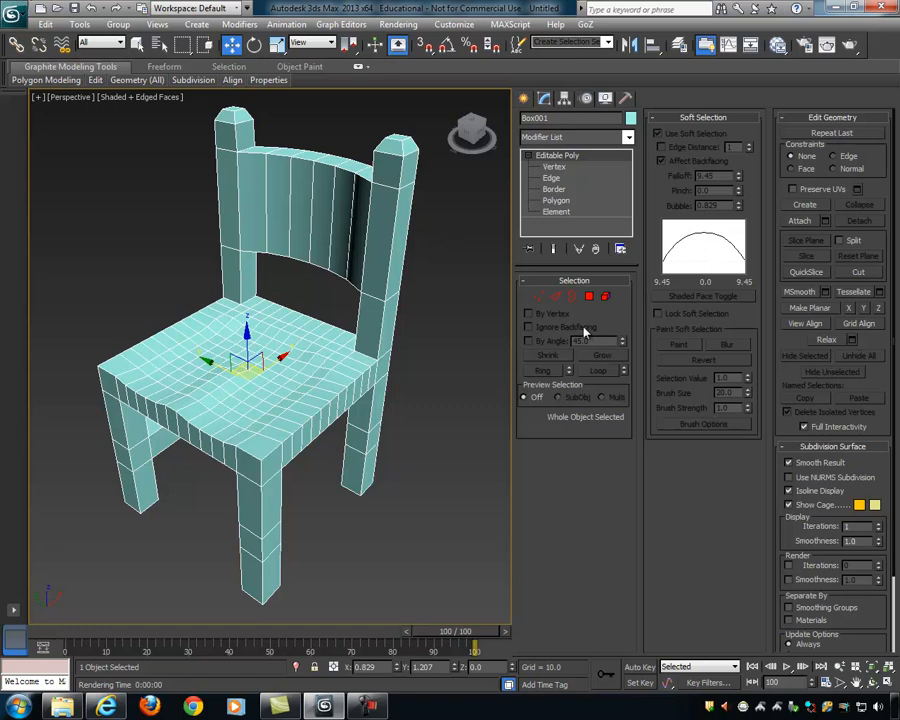
Step: Switch the chair to Edge level, turn off Use Soft Selection and activate the plain Select tool
click(557, 297)
click(408, 152)
alt+middle_drag(408, 152, 383, 164)
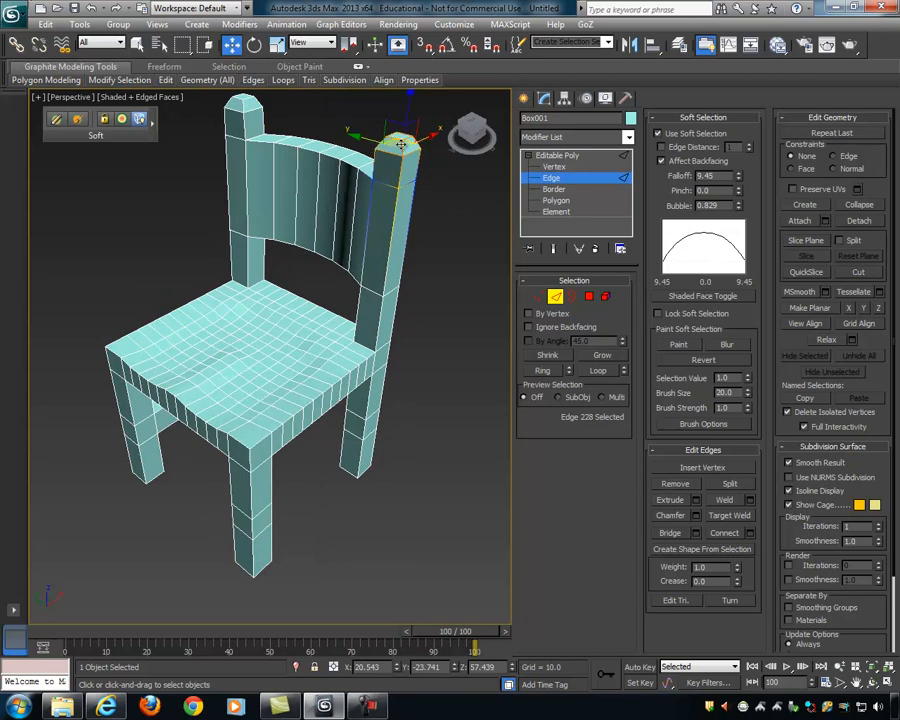
click(658, 133)
alt+middle_drag(474, 237, 385, 229)
scroll(406, 255, up, 3)
key(q)
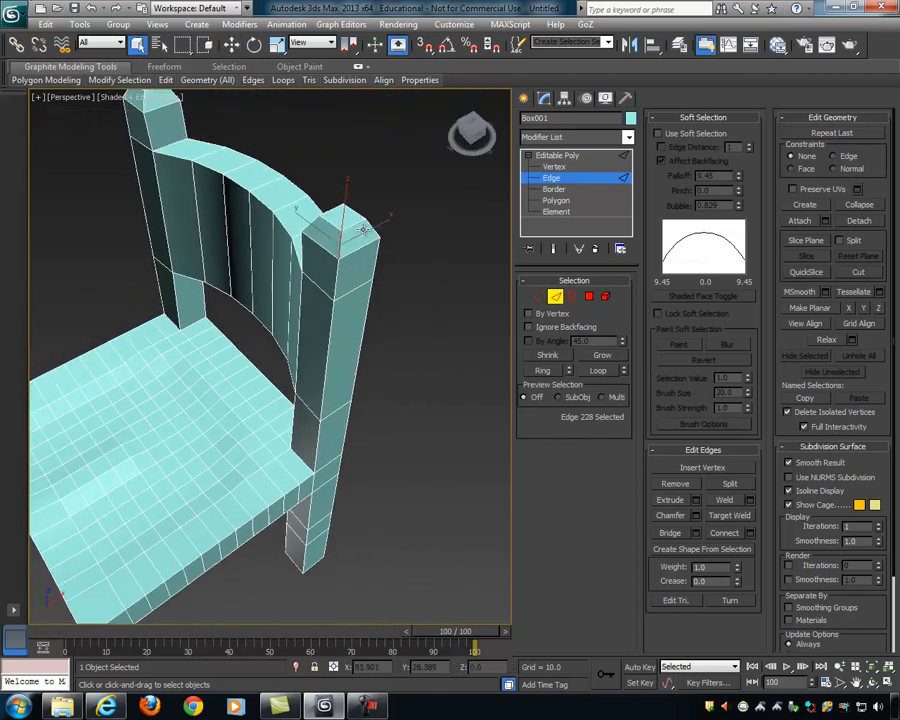
Step: Select the edges around the bevelled cap of the rear post on the side without the lower rail
click(333, 224)
ctrl+click(331, 222)
alt+middle_drag(423, 252, 360, 237)
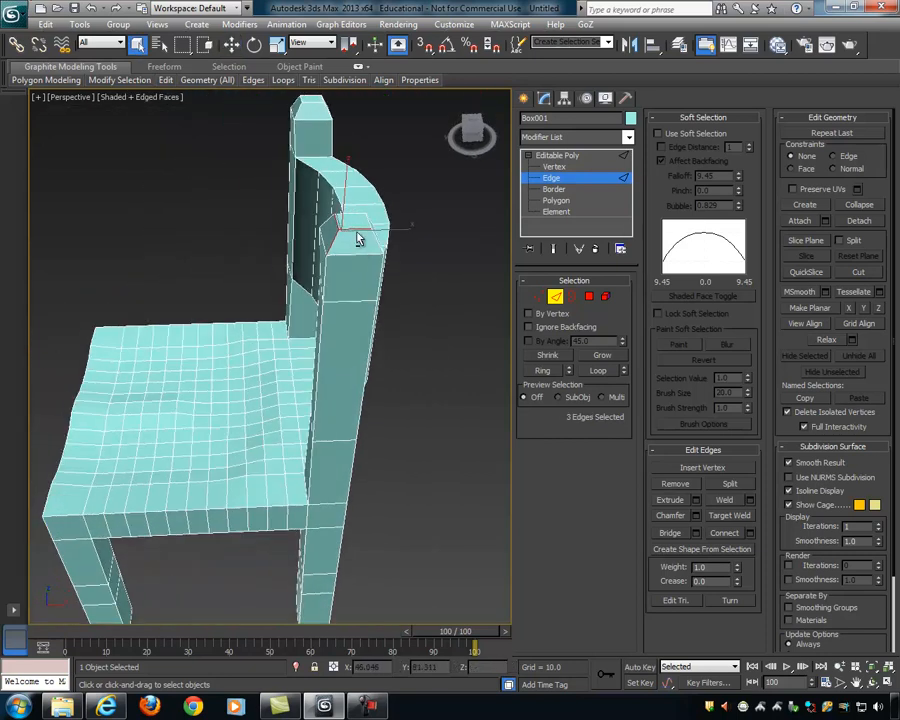
ctrl+click(353, 253)
alt+middle_drag(432, 270, 368, 261)
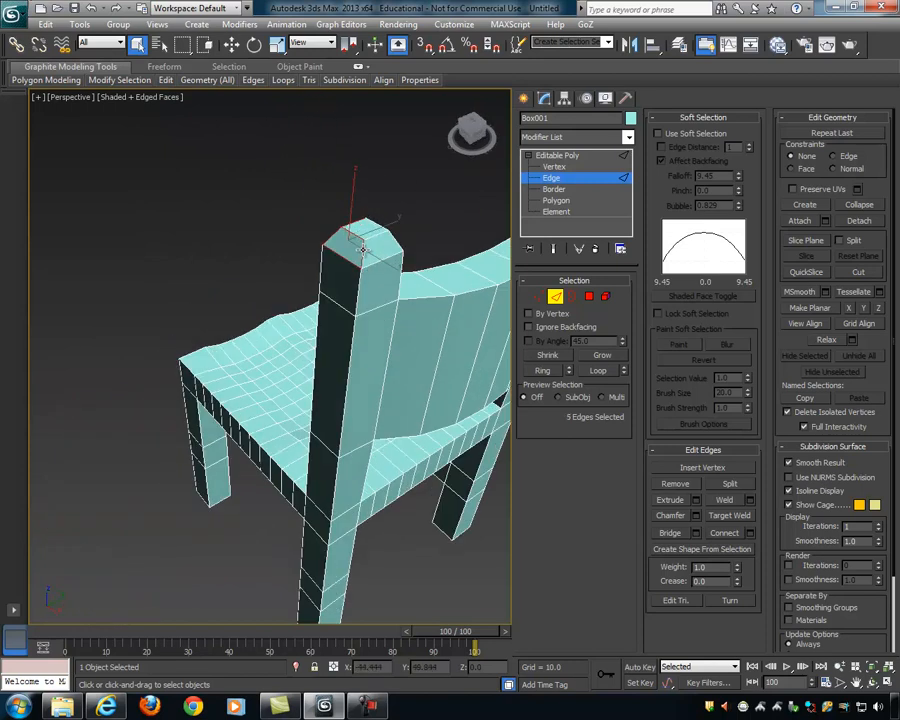
ctrl+click(371, 238)
ctrl+click(381, 258)
alt+middle_drag(430, 269, 389, 273)
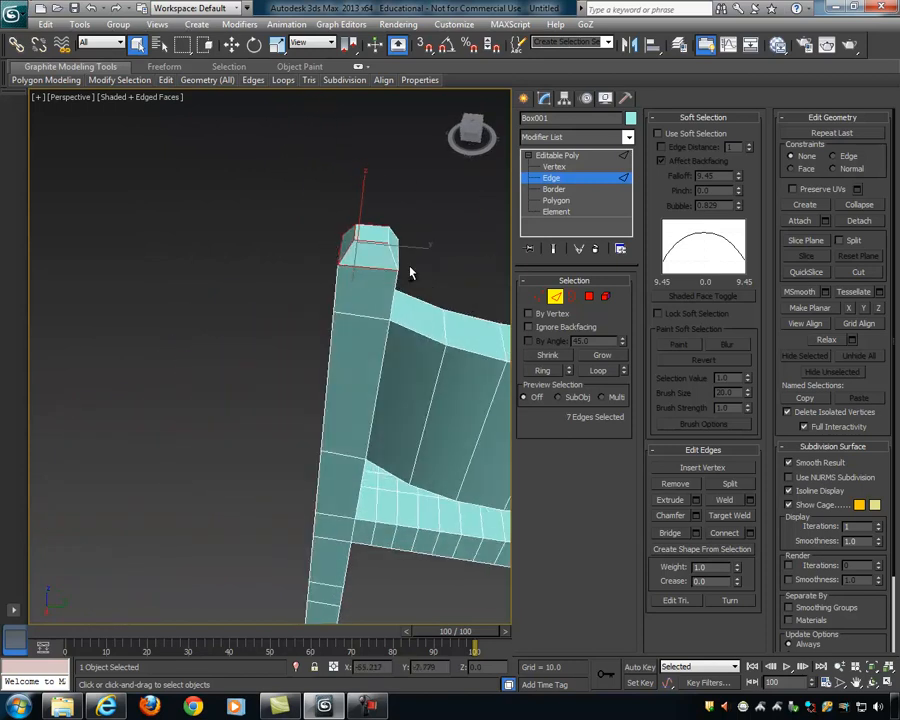
ctrl+click(392, 251)
ctrl+click(385, 237)
Step: Add the last cap edges and the post's inner vertical edges between cap and backrest to the selection
alt+middle_drag(450, 282, 401, 272)
ctrl+click(388, 261)
ctrl+click(374, 299)
ctrl+click(397, 300)
Step: Add the front and back edges along the curved top of the backrest to the selection
alt+middle_drag(438, 316, 315, 325)
ctrl+click(408, 337)
ctrl+click(420, 308)
ctrl+click(288, 325)
ctrl+click(318, 326)
ctrl+click(330, 330)
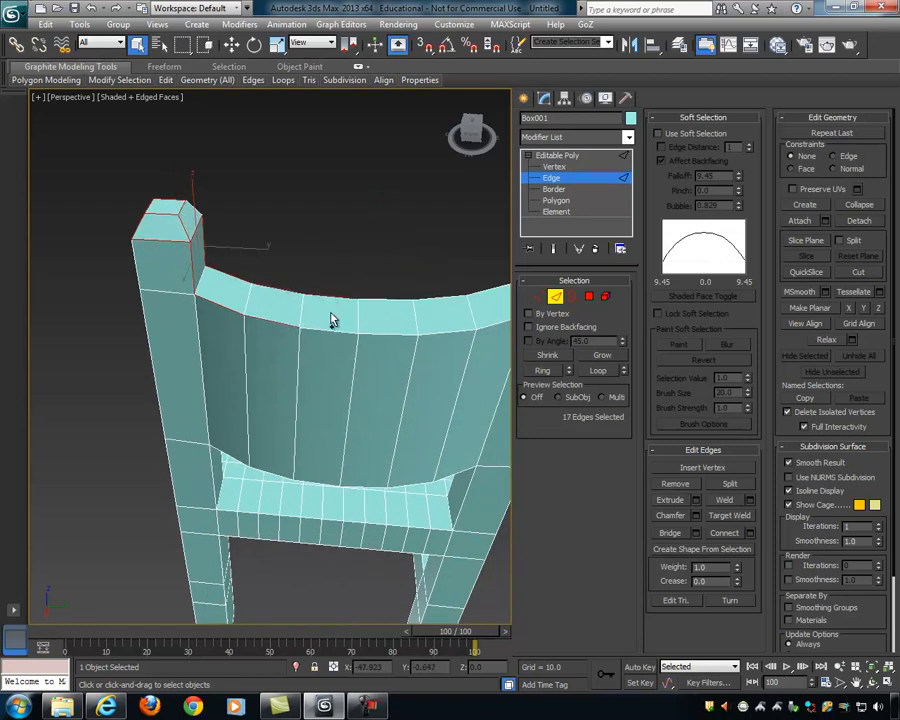
ctrl+click(374, 331)
ctrl+click(388, 315)
ctrl+click(420, 302)
ctrl+click(441, 333)
ctrl+click(450, 332)
Step: Add the remaining top edges and the rear lower edges of the backrest to the selection
middle_drag(460, 330, 293, 297)
ctrl+click(304, 284)
ctrl+click(309, 317)
ctrl+click(199, 275)
ctrl+click(260, 276)
ctrl+click(371, 306)
ctrl+click(410, 326)
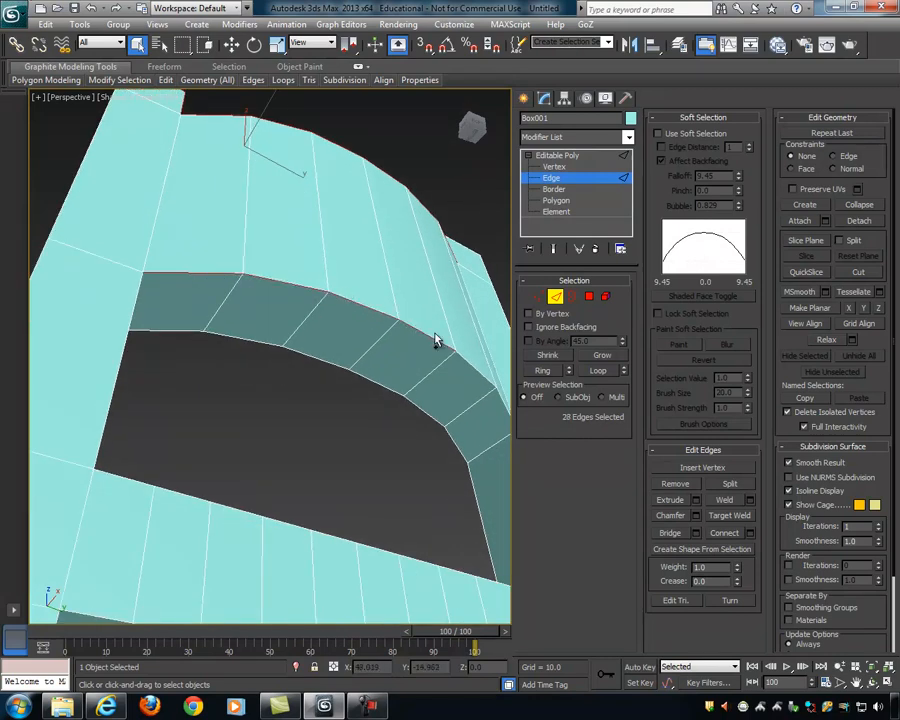
alt+middle_drag(444, 334, 450, 346)
ctrl+click(472, 365)
Step: Add the backrest's front lower edges and the post's inner vertical edge between backrest and seat to the selection
alt+middle_drag(395, 366, 291, 323)
ctrl+click(192, 340)
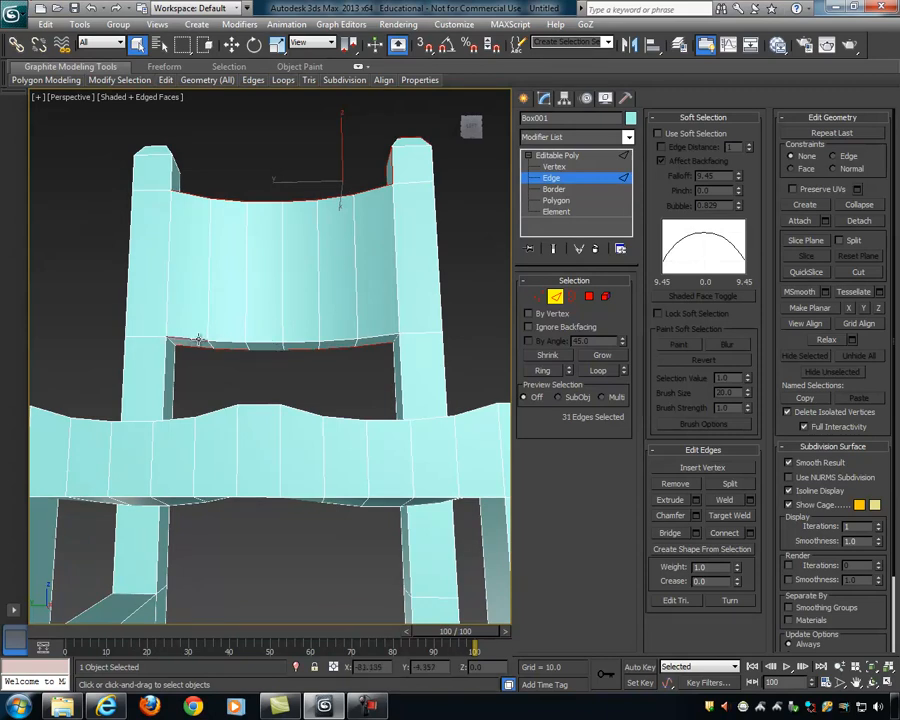
ctrl+click(380, 337)
key(ctrl+z)
ctrl+double_click(369, 336)
alt+middle_drag(413, 343, 269, 335)
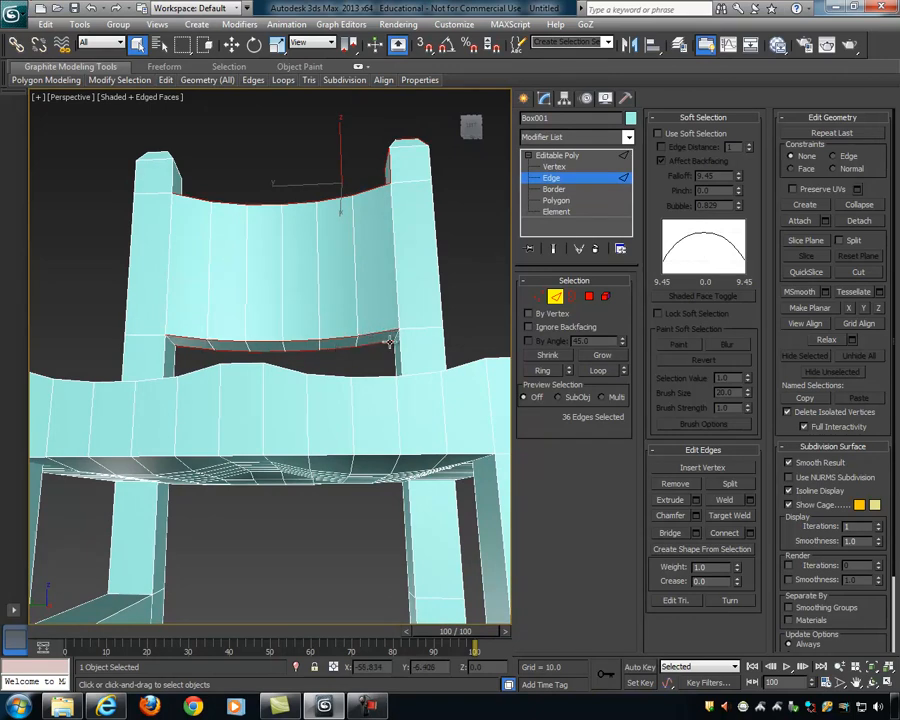
alt+middle_drag(380, 337, 323, 343)
ctrl+click(309, 301)
alt+middle_drag(323, 289, 331, 257)
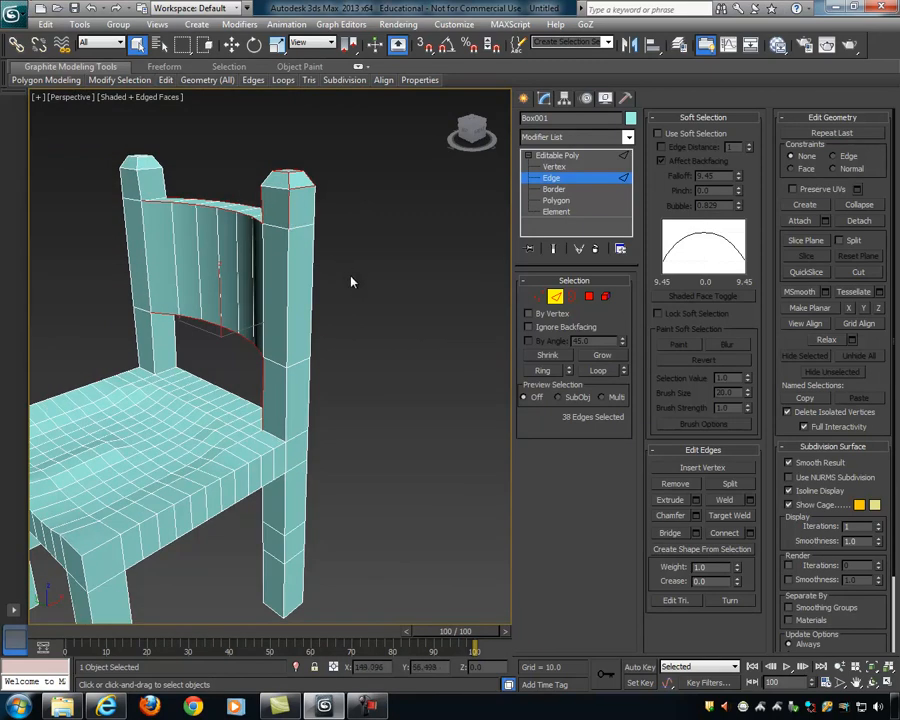
Step: Add the outer front vertical edges of the post and of the rear leg below it to the selection
ctrl+click(283, 585)
alt+middle_drag(391, 521, 367, 458)
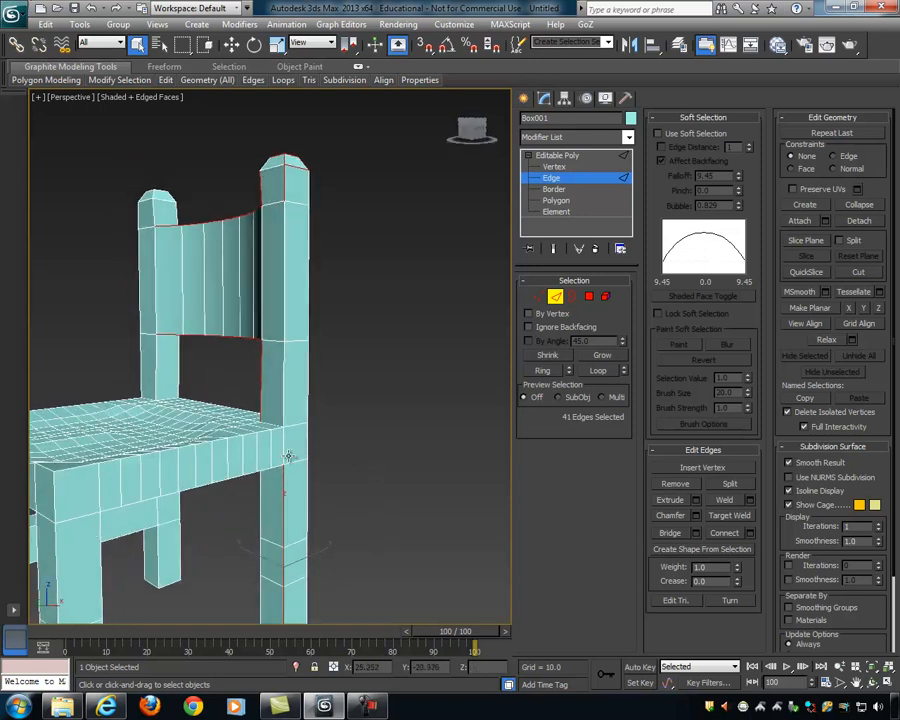
ctrl+click(284, 408)
ctrl+click(288, 281)
alt+middle_drag(295, 281, 317, 308)
ctrl+click(283, 369)
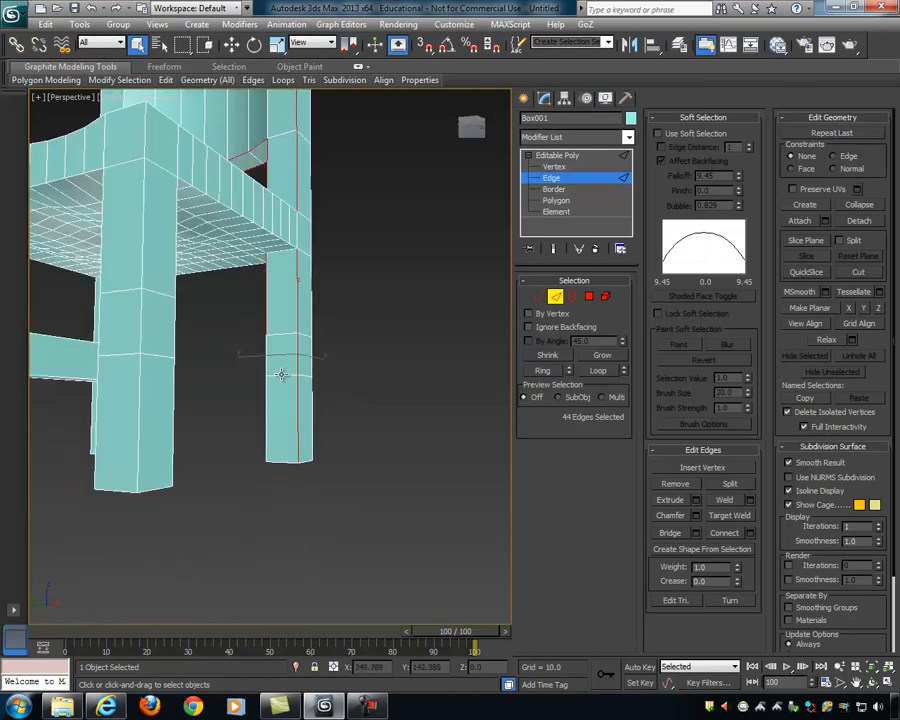
Step: Add the same rear leg's inner front vertical edges and the adjoining bottom edges of its foot to the selection
ctrl+click(265, 437)
ctrl+click(277, 462)
alt+middle_drag(277, 463, 190, 430)
ctrl+click(180, 368)
ctrl+click(179, 362)
ctrl+click(177, 327)
alt+middle_drag(195, 327, 214, 374)
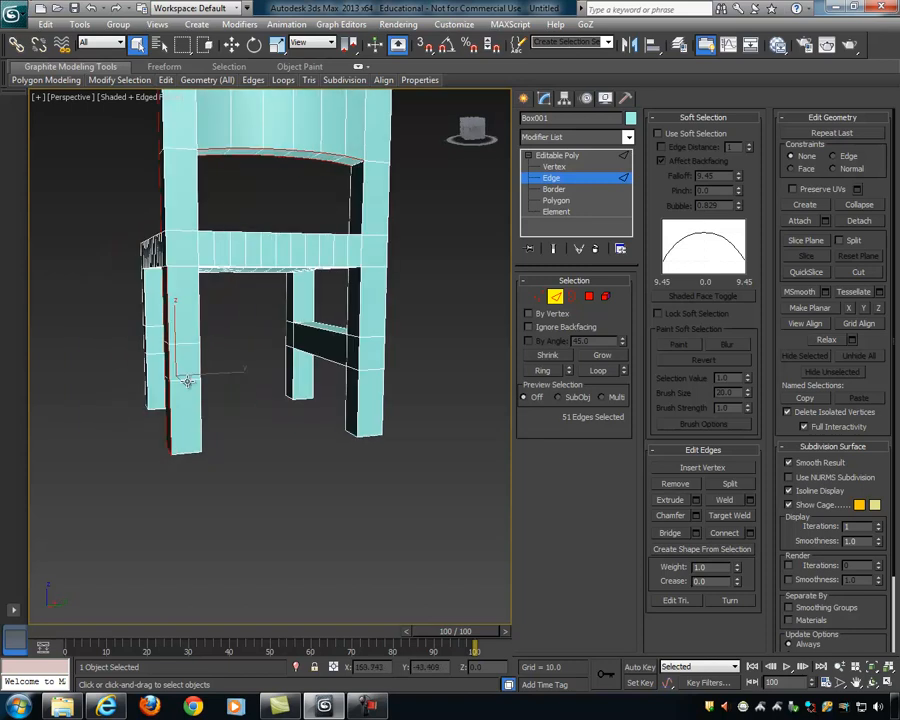
Step: Add the rear leg's back vertical edges and the remaining bottom edges of its foot to the selection
ctrl+click(196, 380)
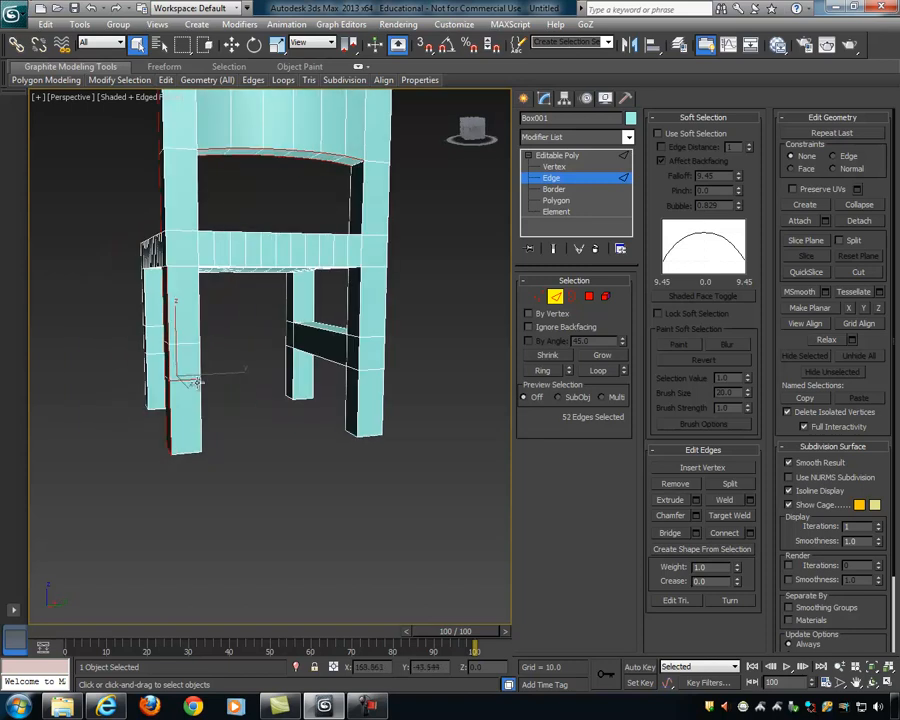
alt+middle_drag(188, 380, 253, 400)
ctrl+click(206, 450)
ctrl+click(190, 452)
ctrl+click(234, 420)
ctrl+click(234, 370)
alt+middle_drag(240, 330, 331, 357)
ctrl+click(234, 305)
ctrl+click(202, 330)
ctrl+click(207, 377)
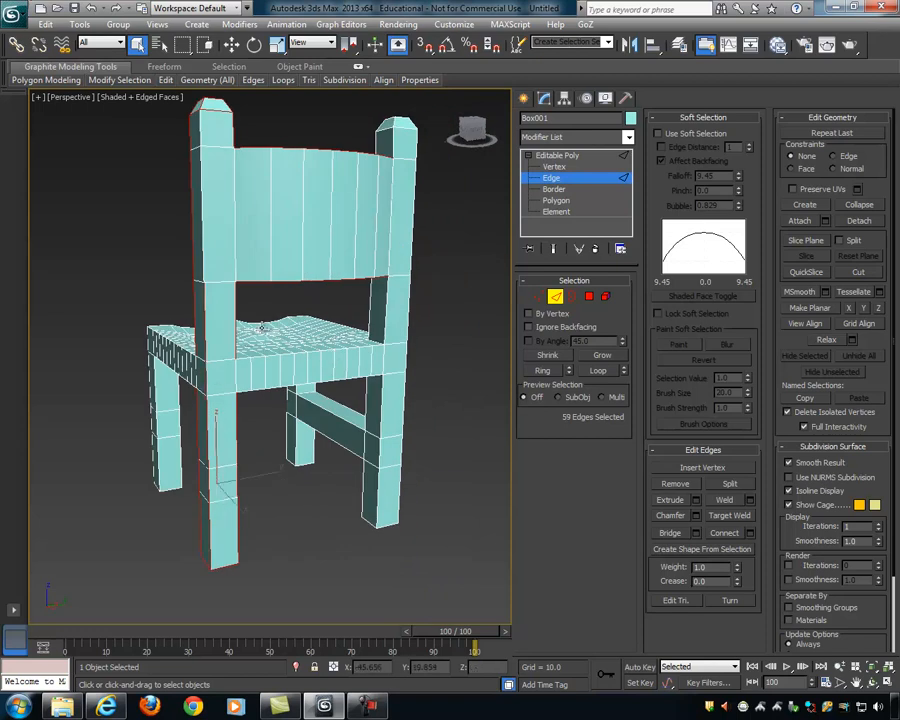
Step: Add the post's remaining vertical and cap edges to the selection and check it from several sides
alt+middle_drag(207, 377, 185, 405)
ctrl+click(204, 211)
ctrl+click(198, 151)
alt+middle_drag(306, 247, 458, 264)
ctrl+click(322, 138)
alt+middle_drag(322, 138, 307, 220)
ctrl+click(378, 127)
alt+middle_drag(219, 163, 341, 230)
alt+middle_drag(412, 305, 418, 306)
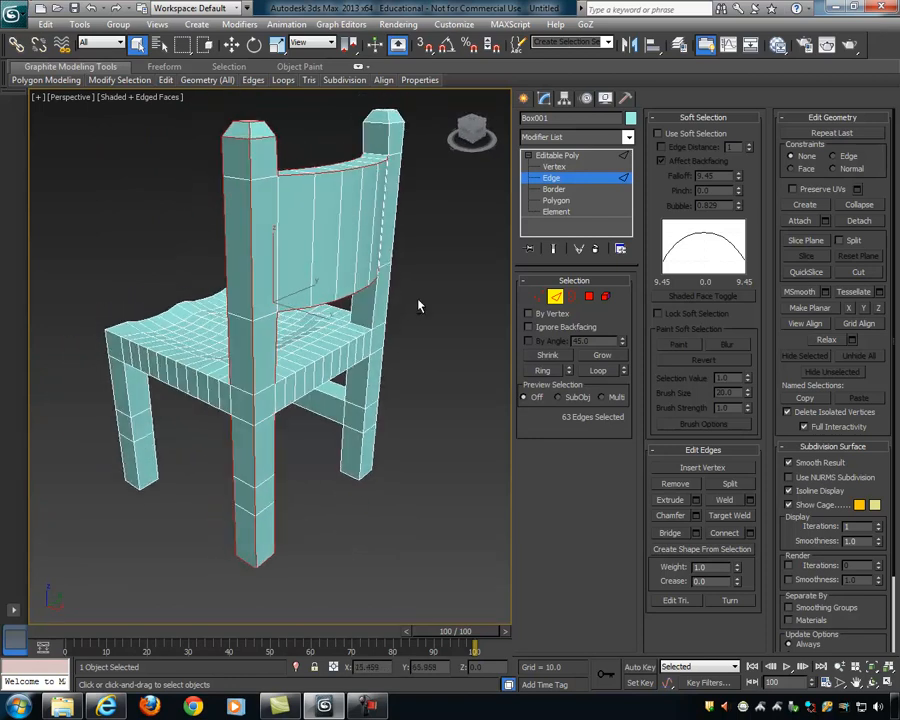
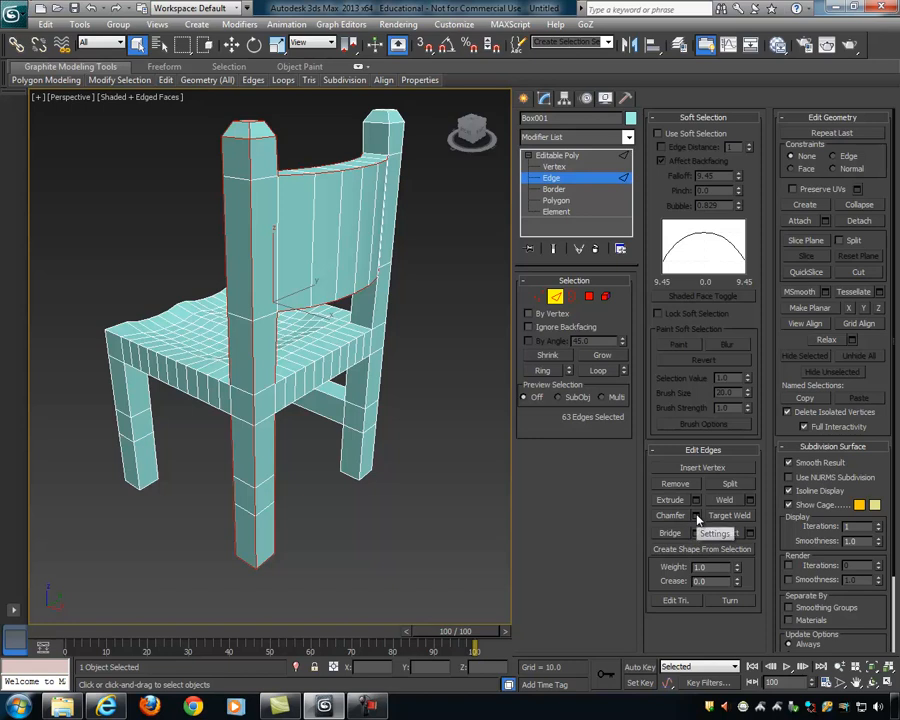
Step: Chamfer the selected post, leg and backrest edges by 0.283 with 2 segments, and deselect them
click(695, 516)
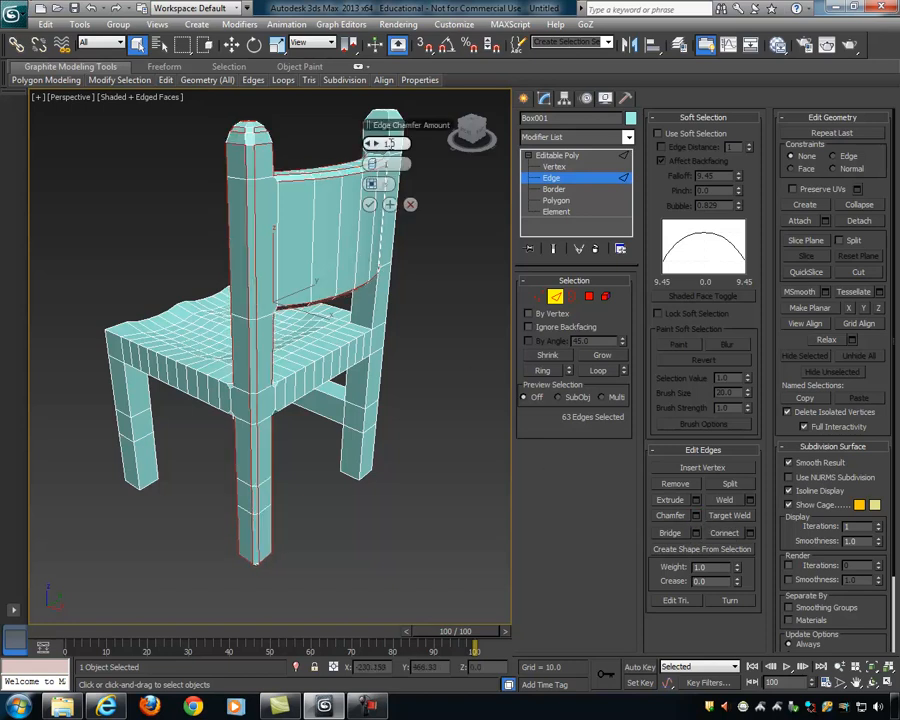
drag(372, 140, 373, 144)
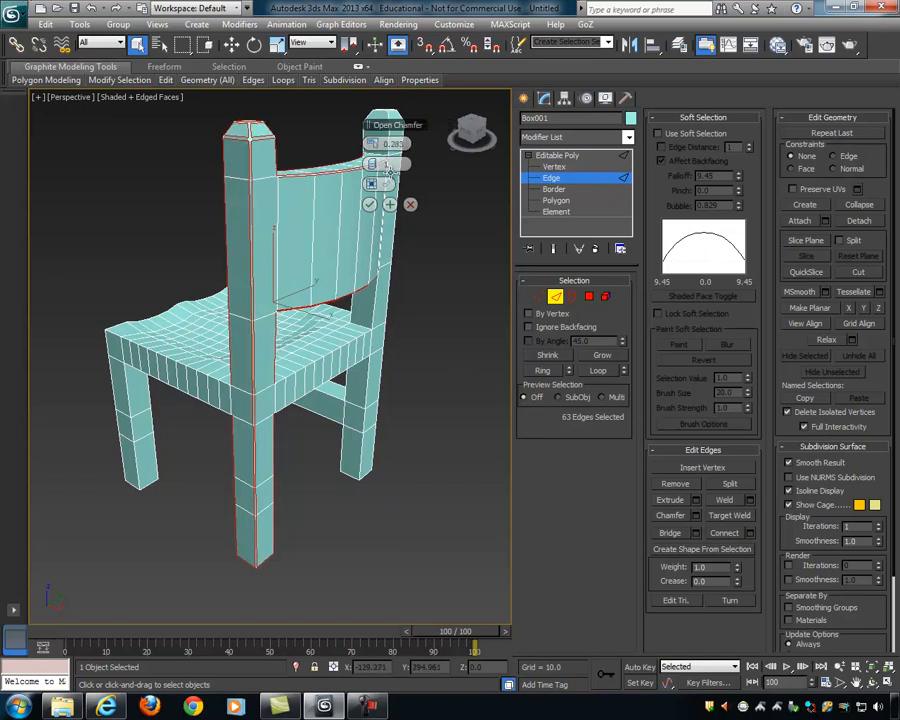
click(377, 166)
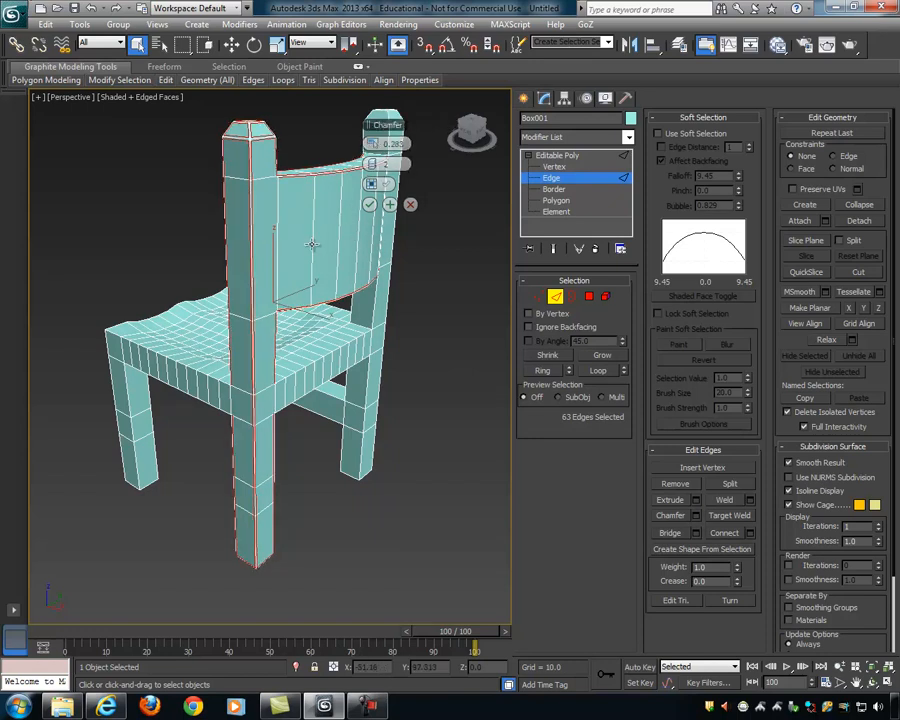
middle_drag(315, 237, 299, 293)
scroll(321, 263, up, 4)
scroll(315, 305, up, 1)
scroll(315, 305, down, 1)
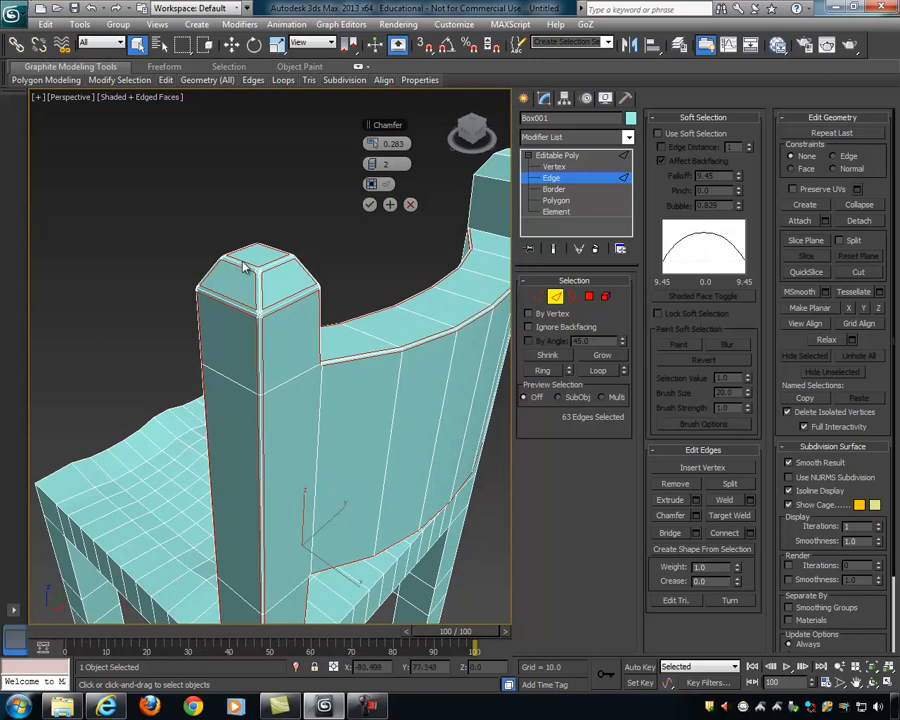
alt+middle_drag(246, 262, 297, 287)
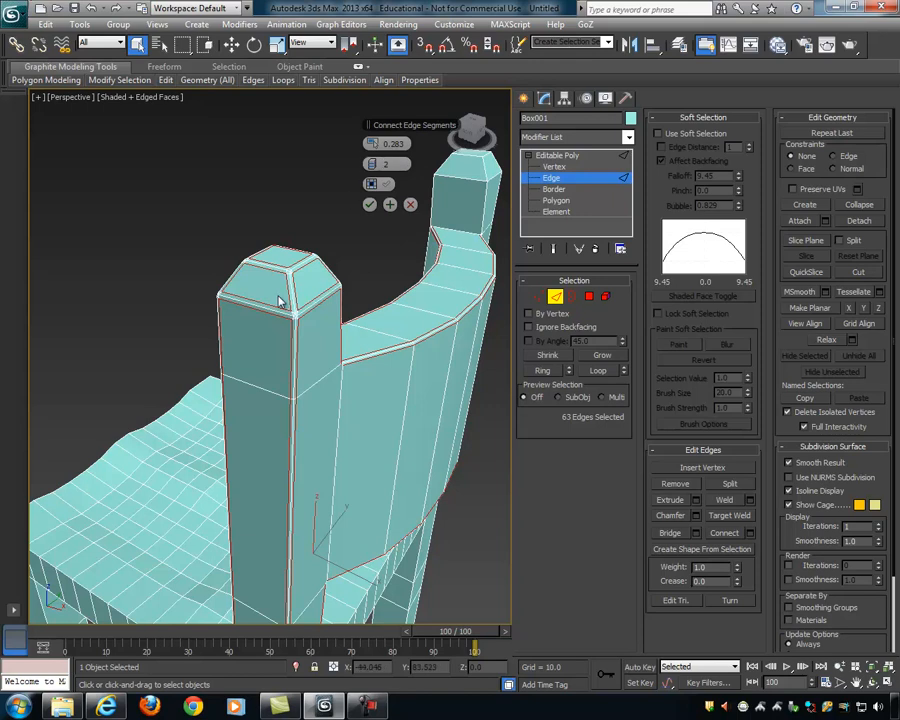
click(369, 207)
click(370, 240)
Step: Render a close view of the chamfered post and backrest, close the frame and inspect the chair
alt+middle_drag(374, 254, 404, 223)
click(827, 44)
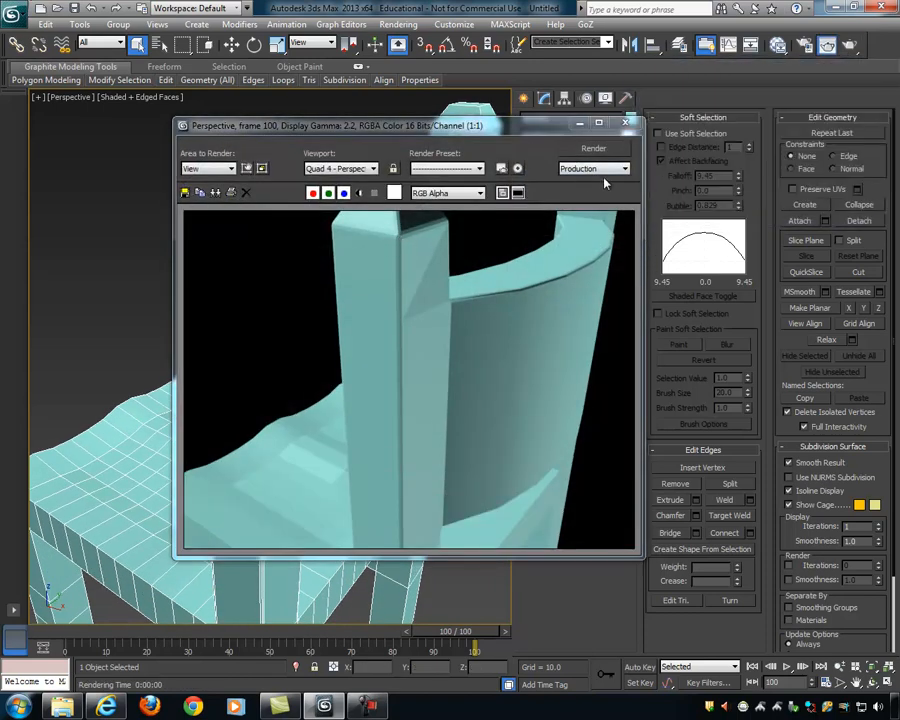
click(626, 123)
scroll(400, 305, down, 10)
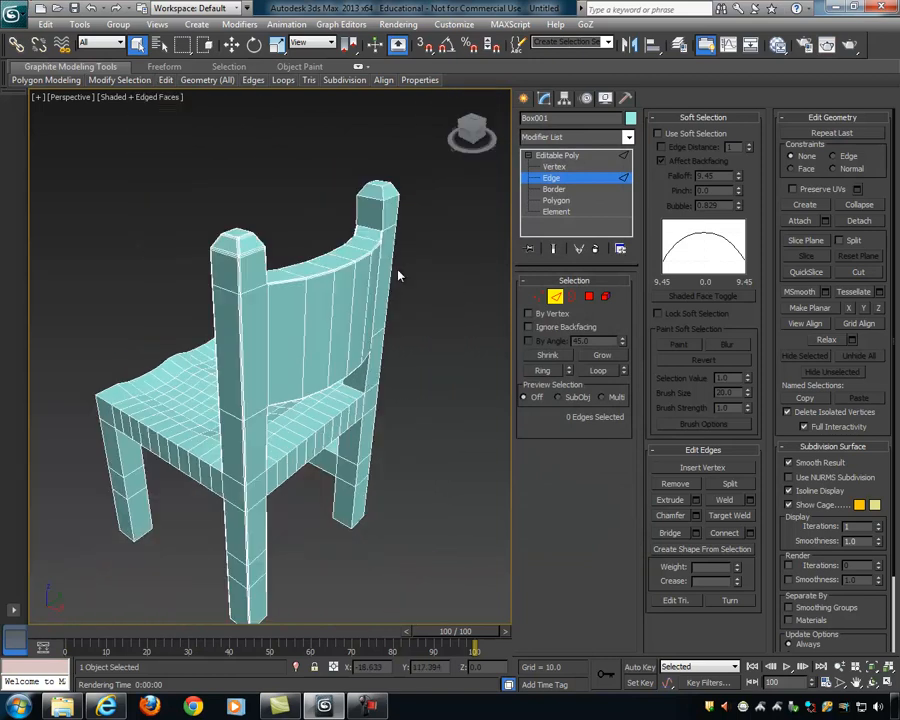
scroll(400, 315, up, 6)
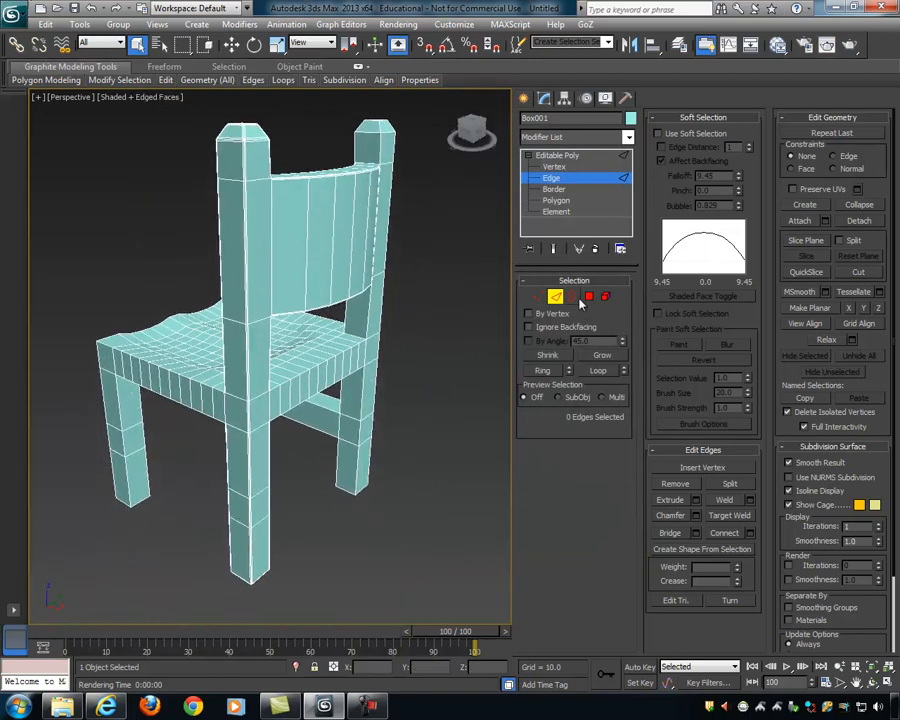
Step: Select all the chair's polygons, apply Auto Smooth with a 45.0 threshold, and leave polygon editing
key(4)
scroll(413, 277, up, 1)
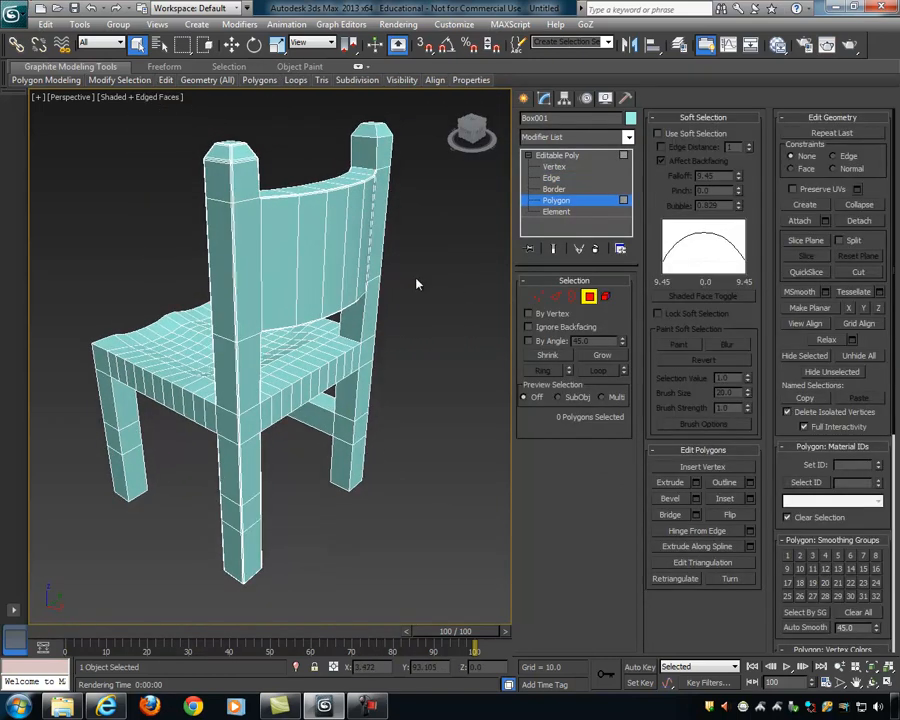
scroll(413, 277, down, 8)
drag(168, 215, 483, 499)
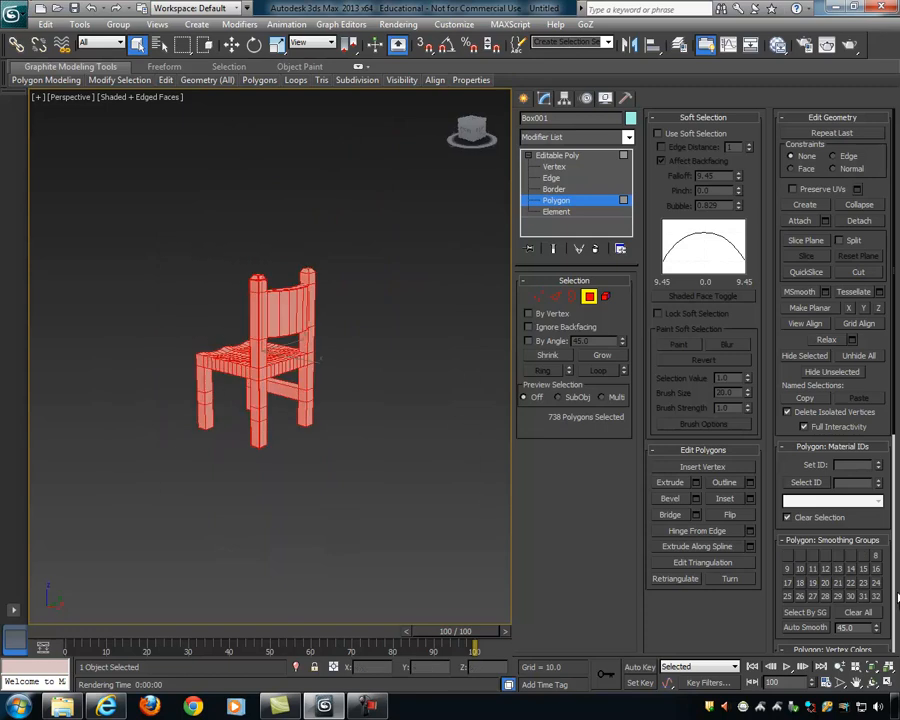
drag(847, 530, 825, 477)
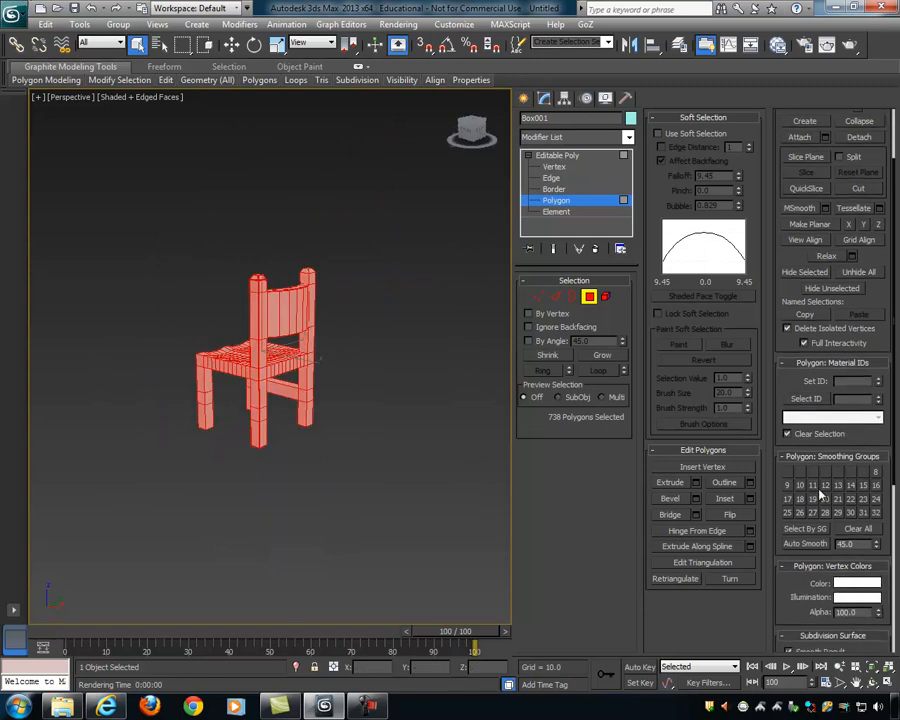
click(821, 549)
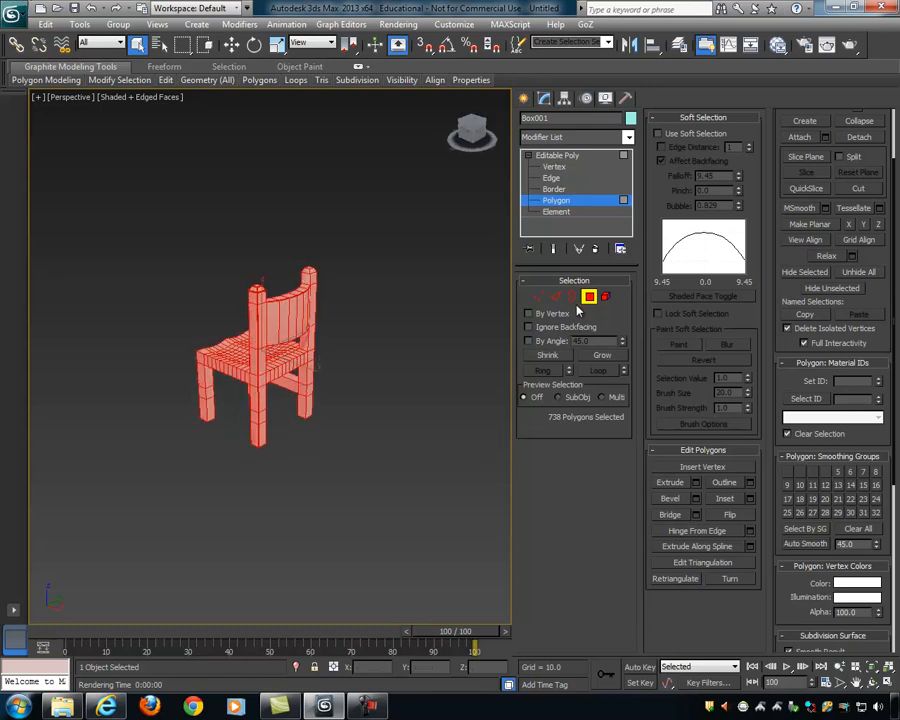
click(589, 298)
scroll(356, 358, up, 7)
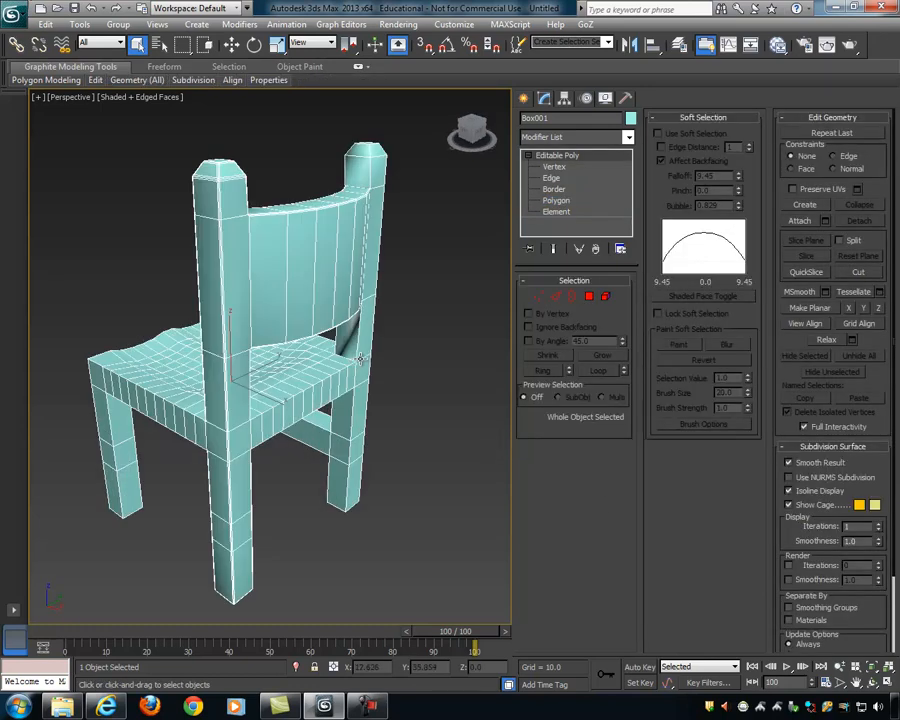
Step: Render the chair from behind, close the rendered frame and inspect the shading around the post's cap
click(849, 47)
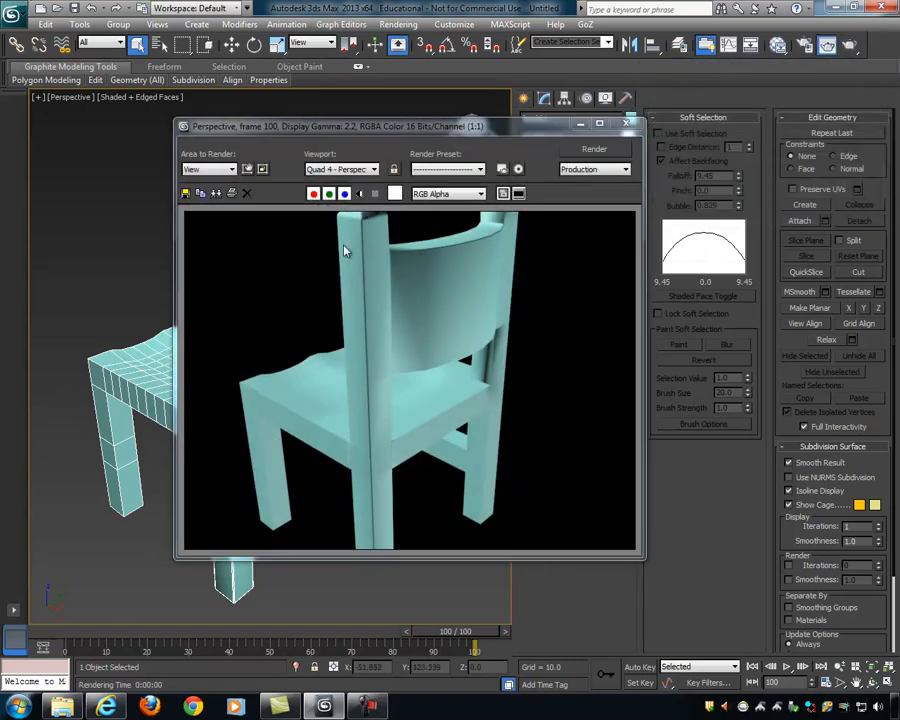
click(626, 124)
scroll(315, 264, up, 5)
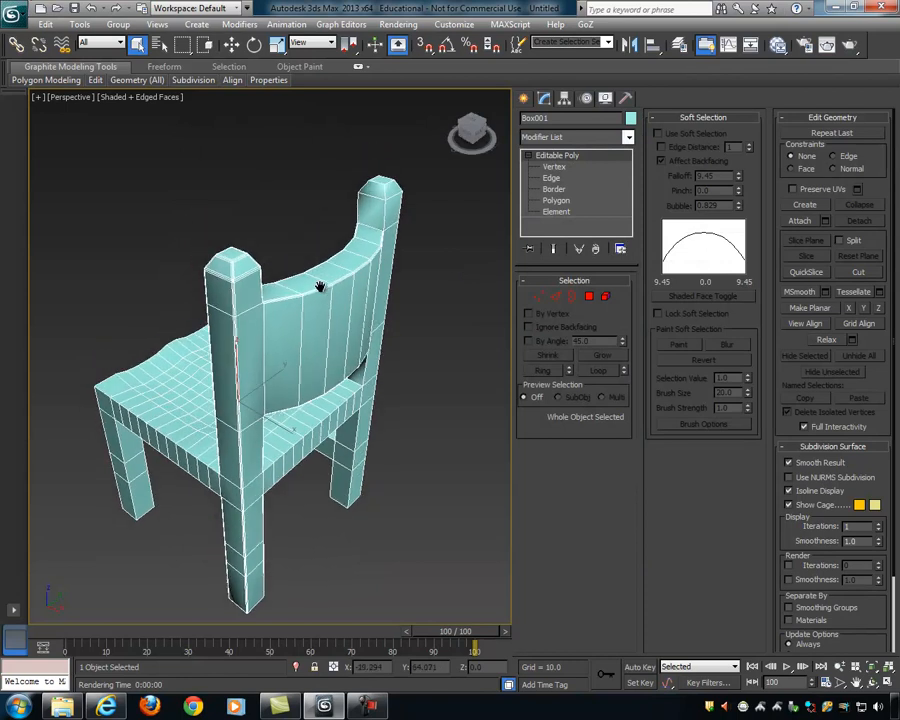
alt+middle_drag(298, 252, 304, 287)
scroll(304, 287, up, 1)
scroll(304, 287, down, 1)
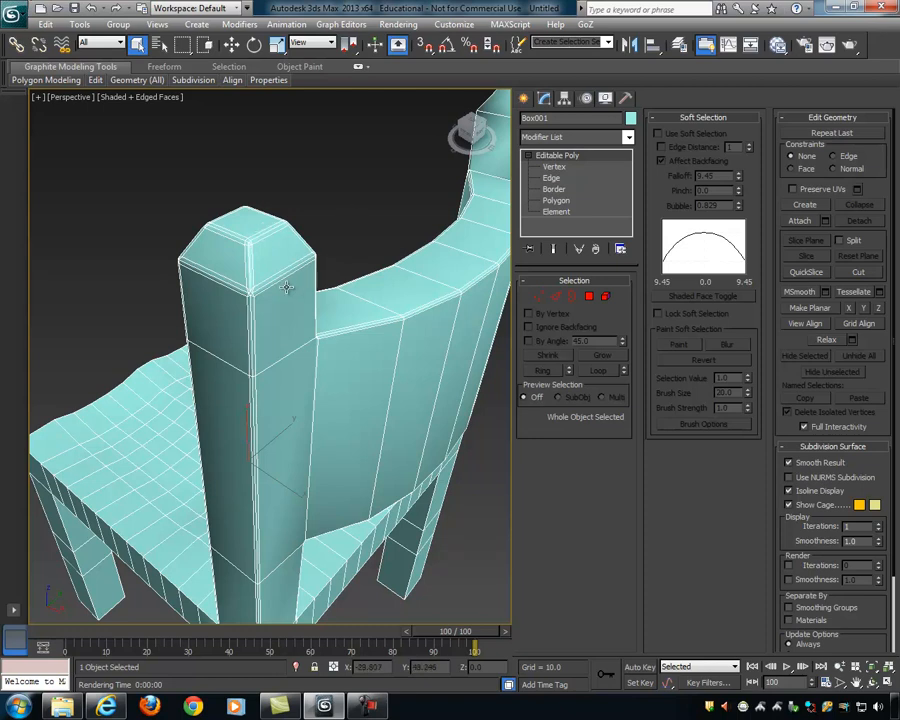
alt+middle_drag(210, 200, 305, 290)
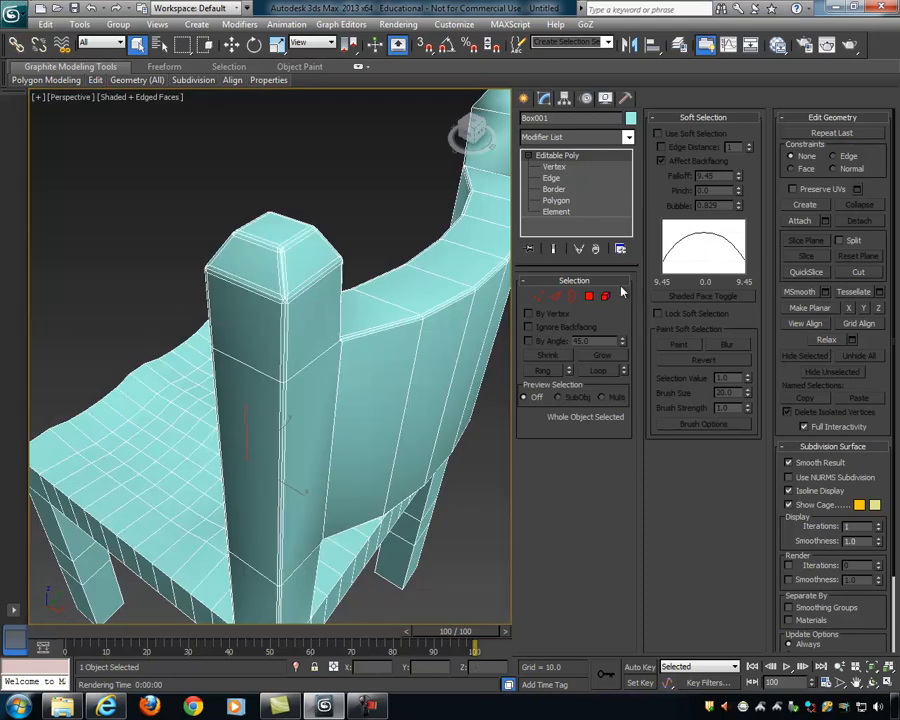
Step: Select the thin chamfer polygon below the post's cap and a tiny triangle at its corner to examine them closely
click(589, 297)
click(589, 297)
click(312, 285)
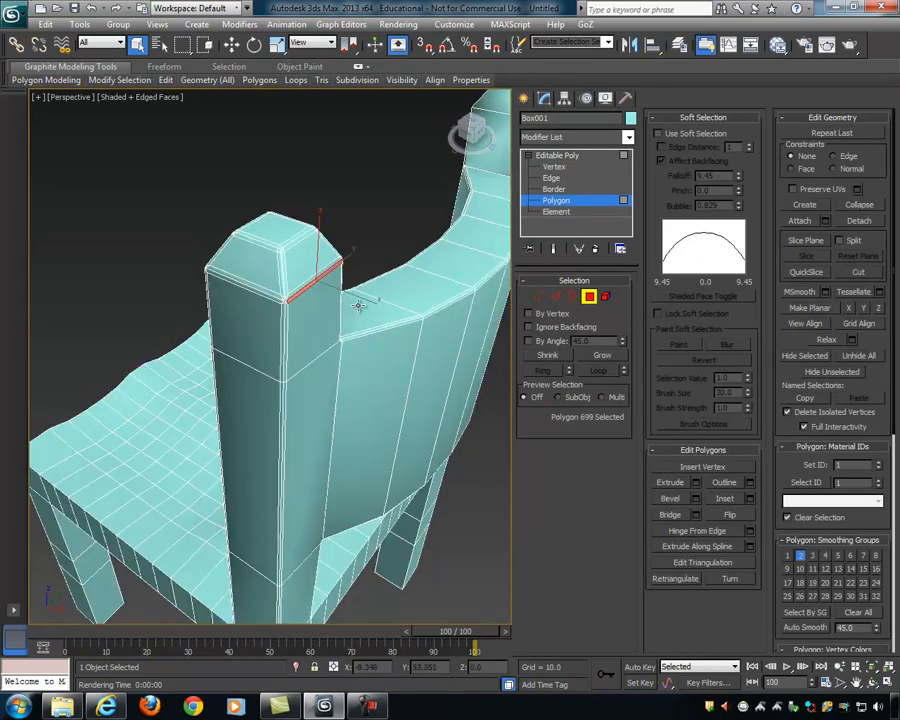
click(291, 300)
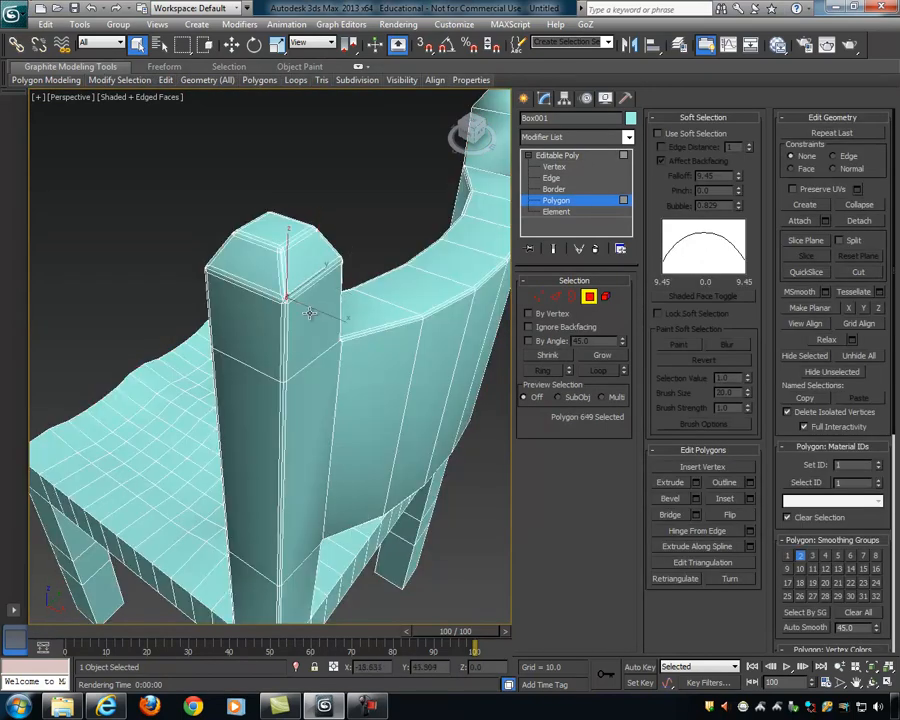
key(z)
scroll(349, 298, down, 6)
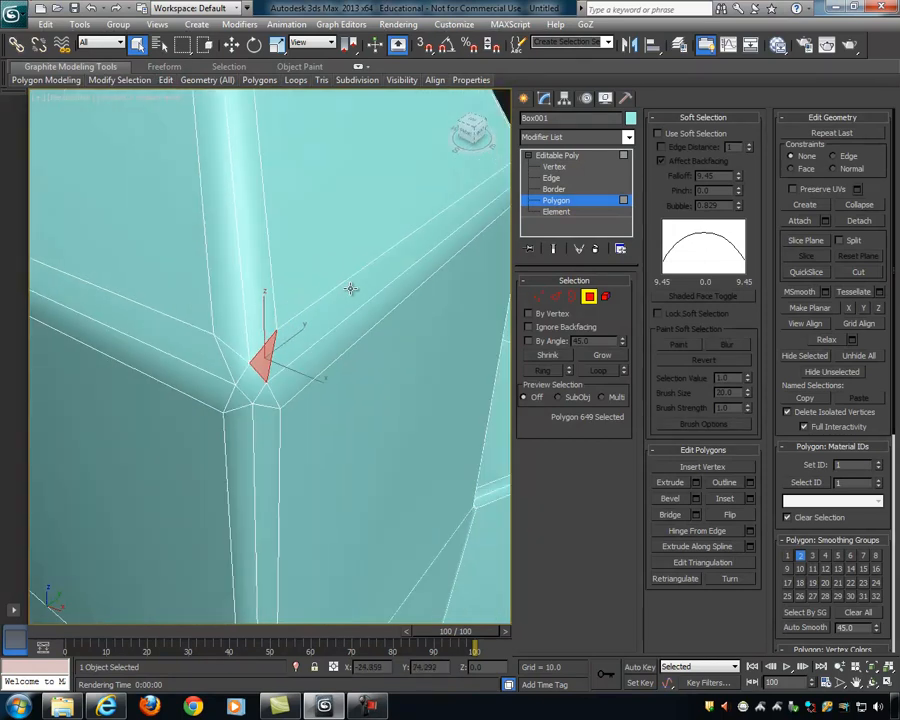
alt+middle_drag(345, 345, 327, 267)
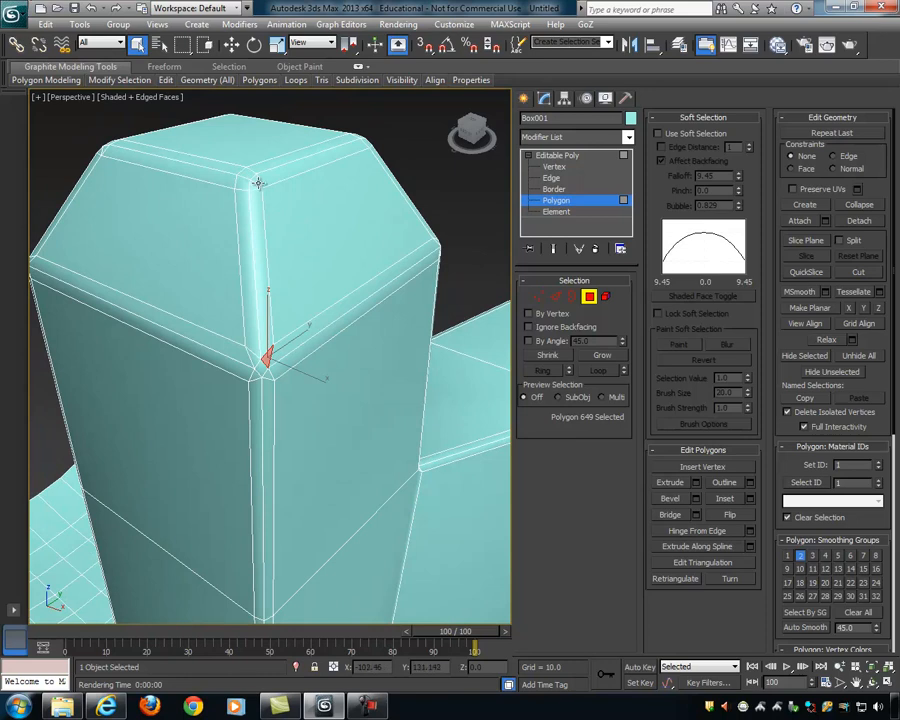
Step: Examine the corner polygons where the post cap's chamfered edges meet, and clear the polygon selection
click(263, 367)
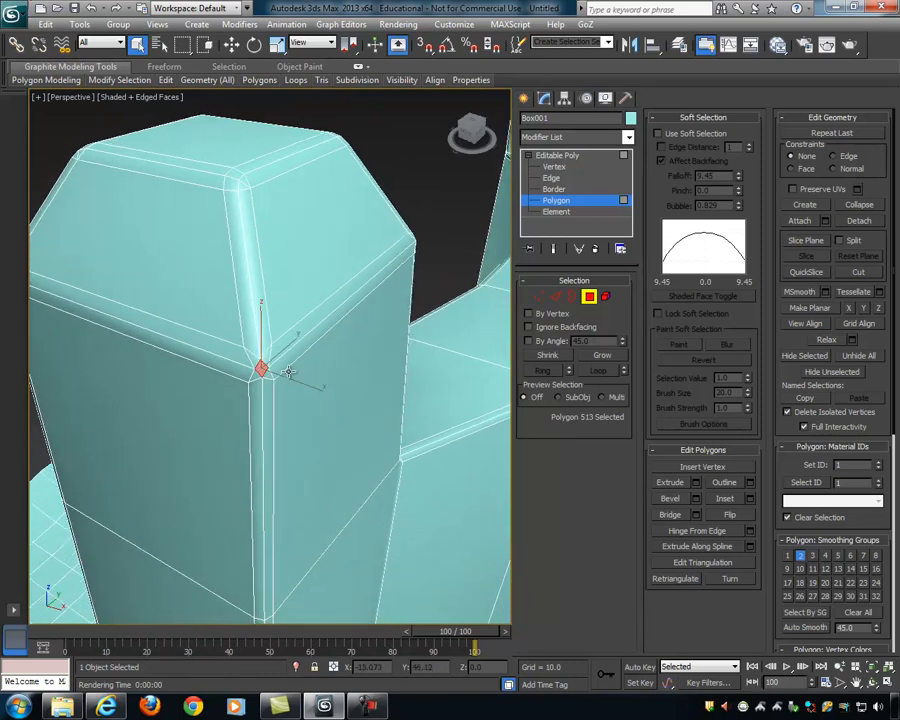
middle_drag(297, 371, 383, 353)
alt+middle_drag(314, 360, 347, 318)
click(298, 353)
click(276, 245)
alt+middle_drag(372, 268, 304, 302)
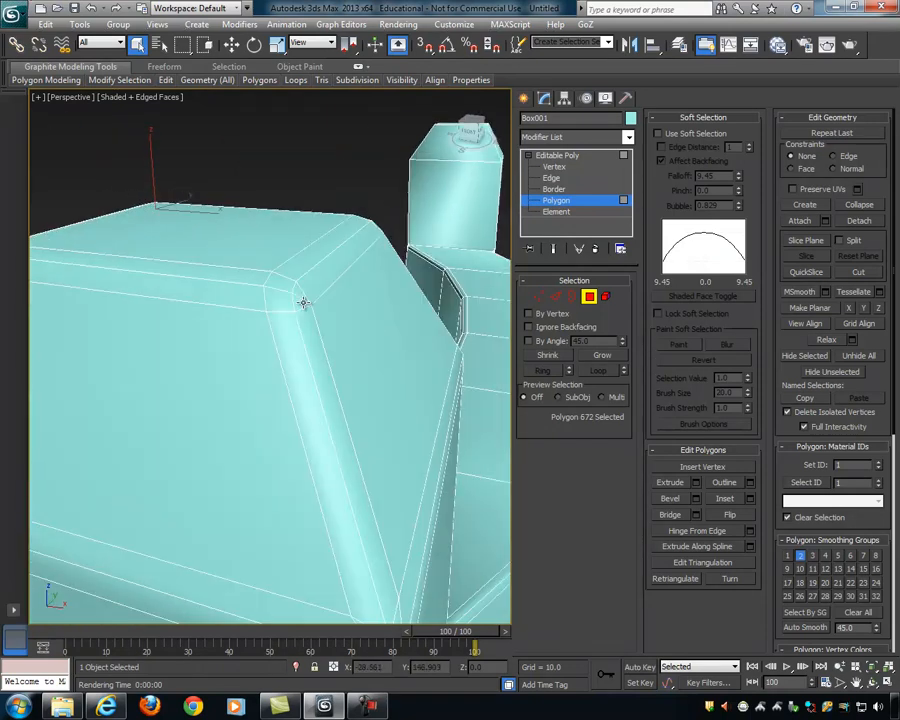
click(342, 204)
middle_drag(364, 236, 378, 333)
scroll(344, 243, down, 5)
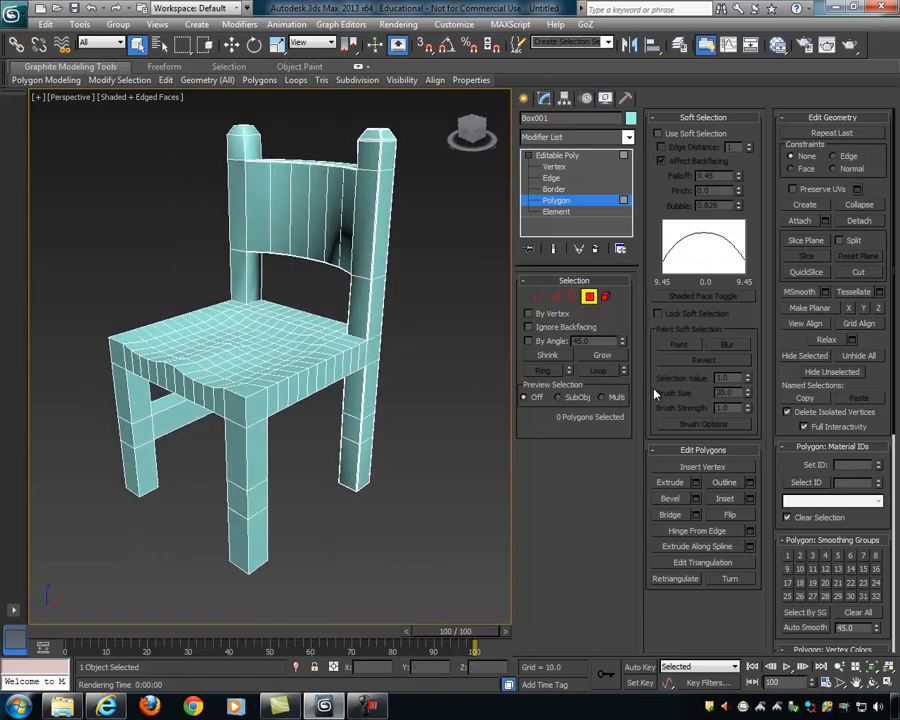
click(371, 706)
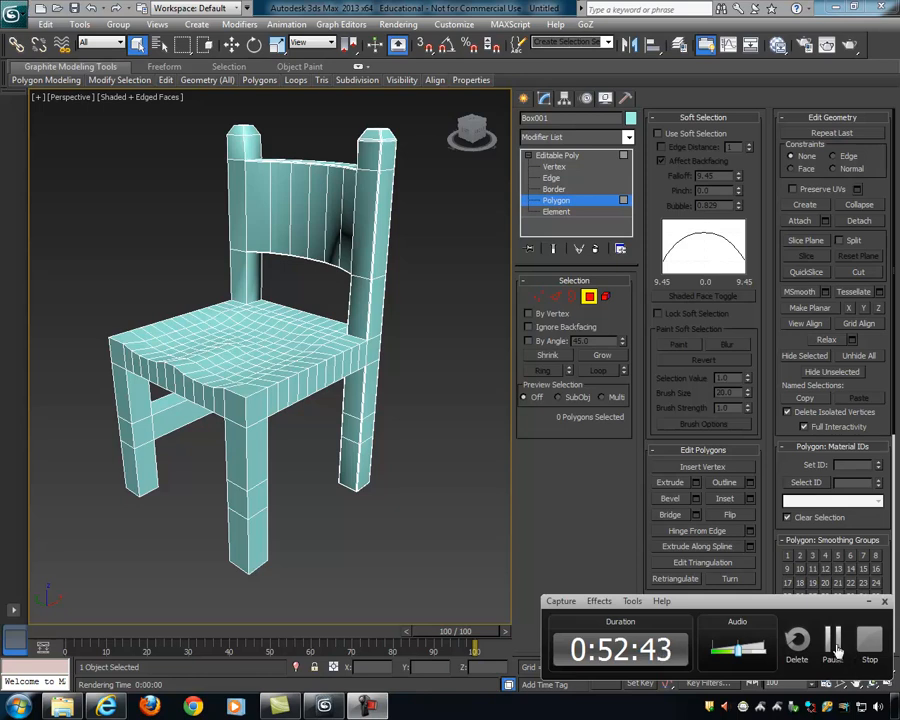
click(833, 641)
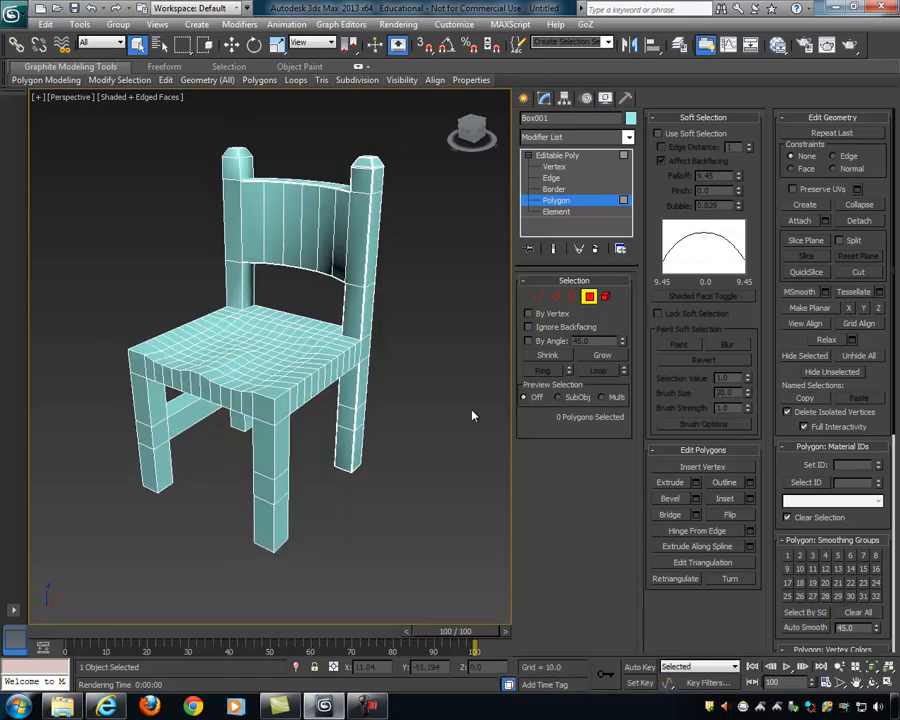
alt+middle_drag(385, 353, 373, 324)
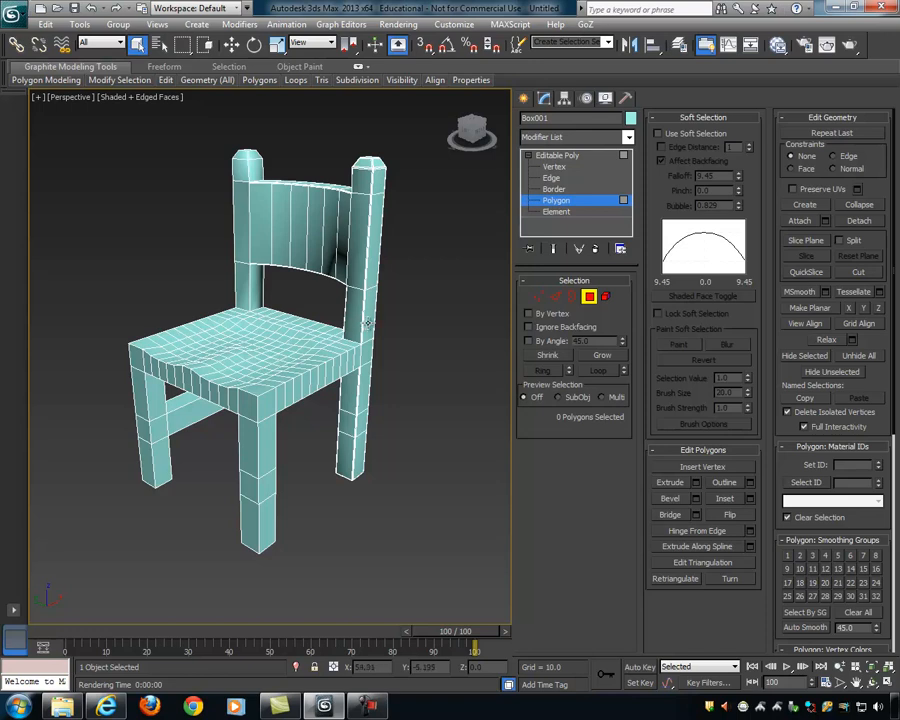
alt+middle_drag(368, 323, 213, 203)
Step: Reset to an empty scene without saving the changes to the chair scene
click(14, 14)
click(58, 100)
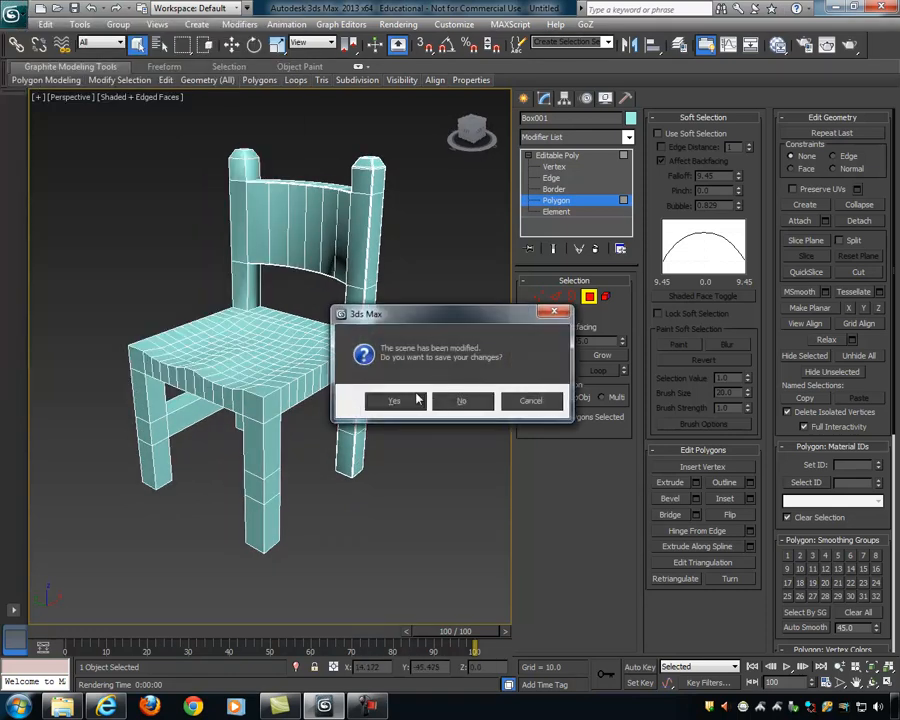
click(463, 402)
click(414, 374)
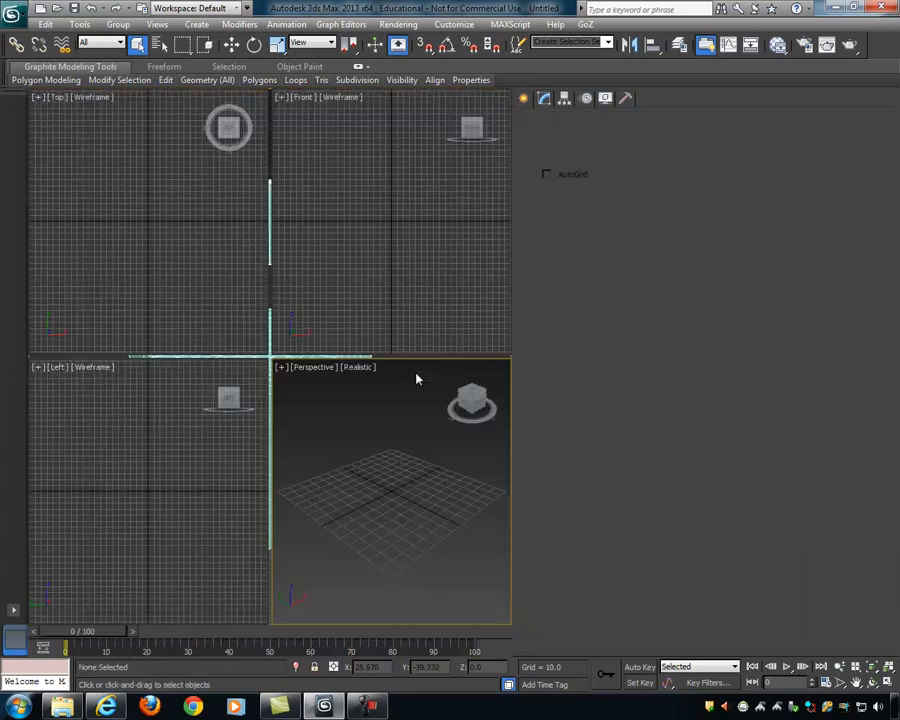
click(359, 285)
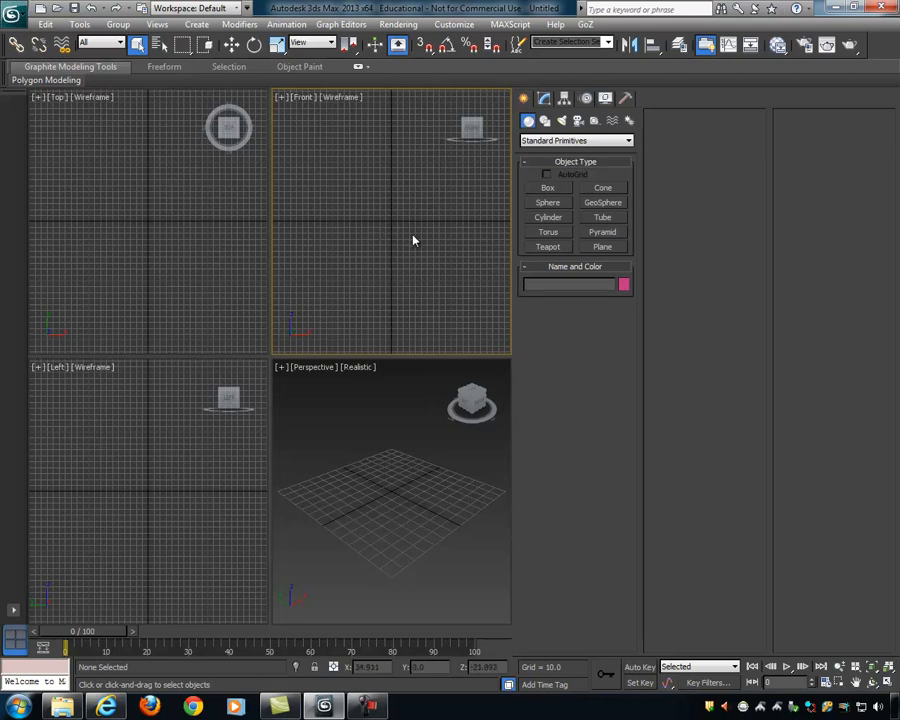
Step: Create a square-based box about 33.6 units wide and 18.5 high at the grid's centre, and maximize the perspective view
click(196, 24)
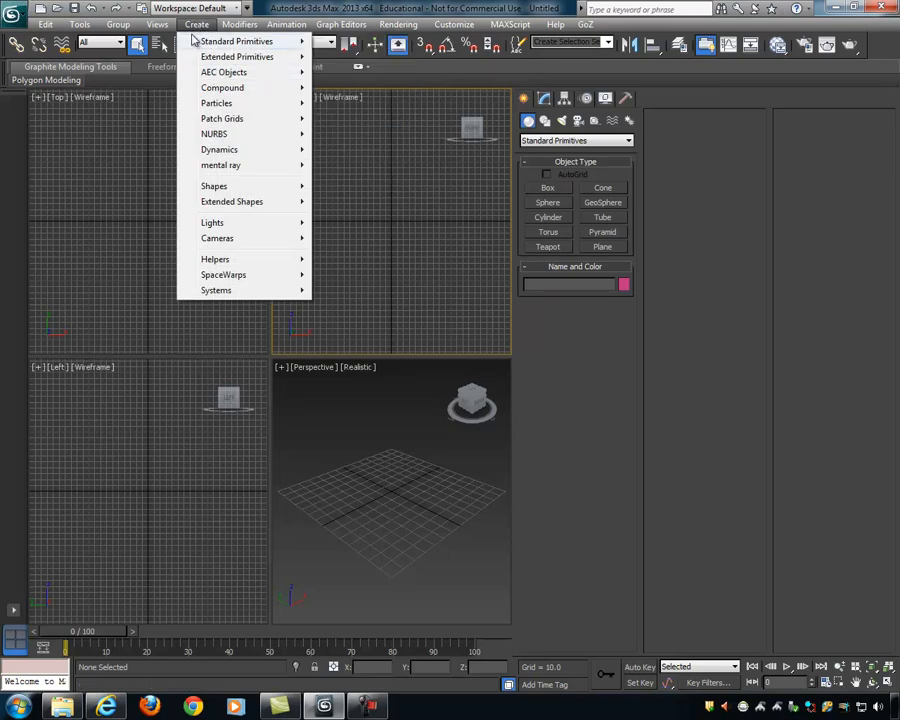
mouse_move(240, 41)
click(334, 41)
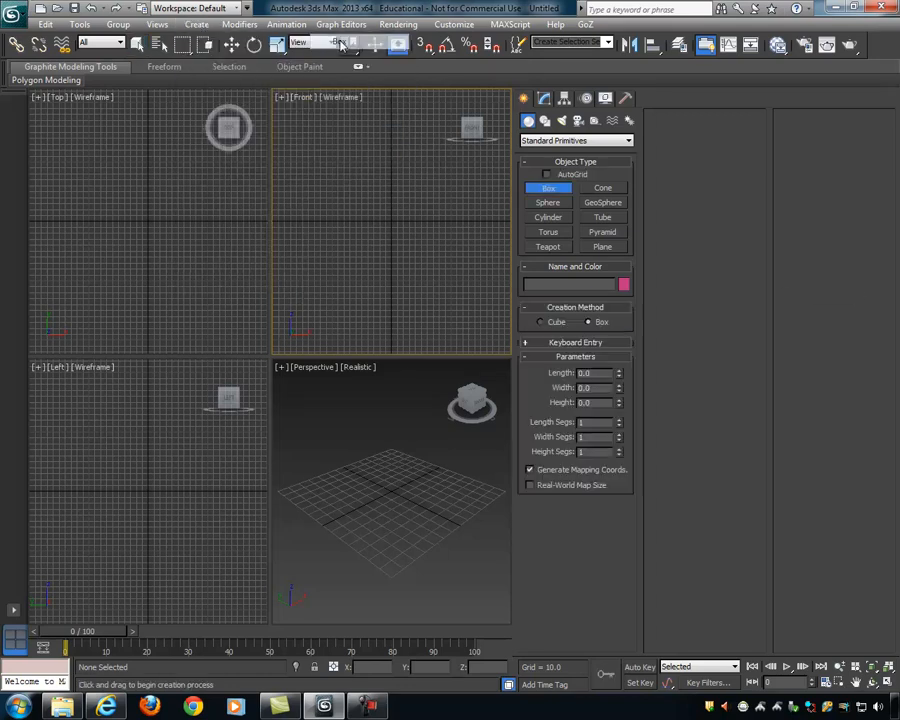
alt+middle_drag(442, 482, 408, 498)
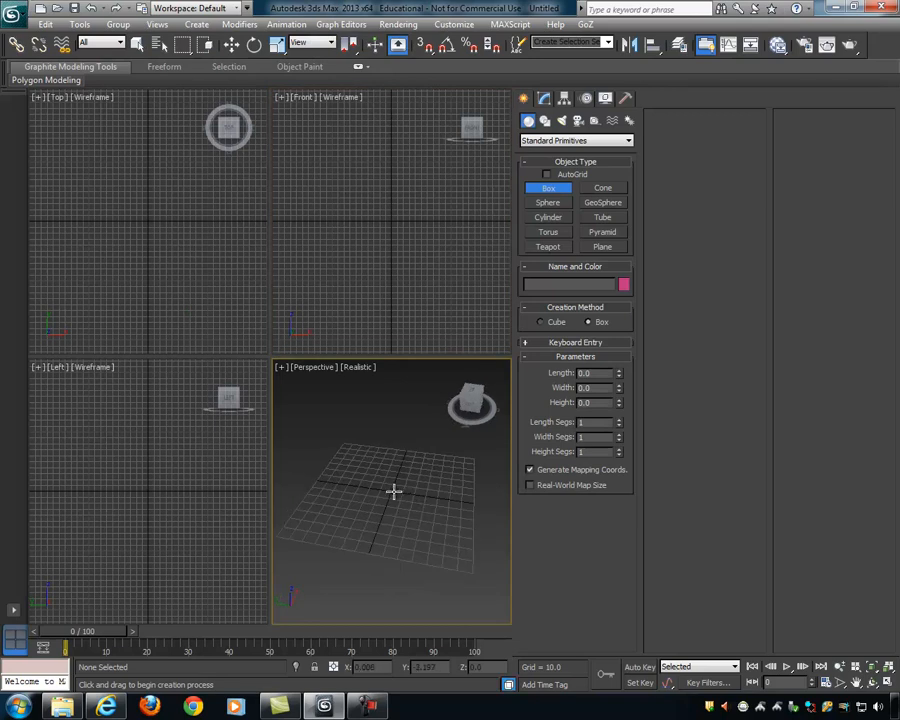
ctrl+drag(390, 490, 410, 496)
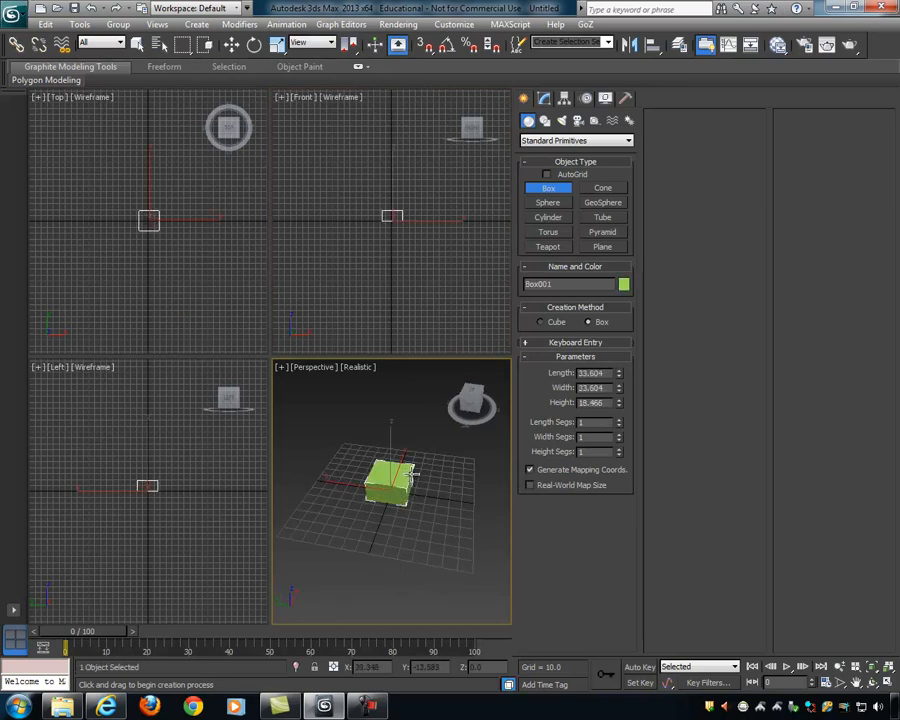
key(alt+w)
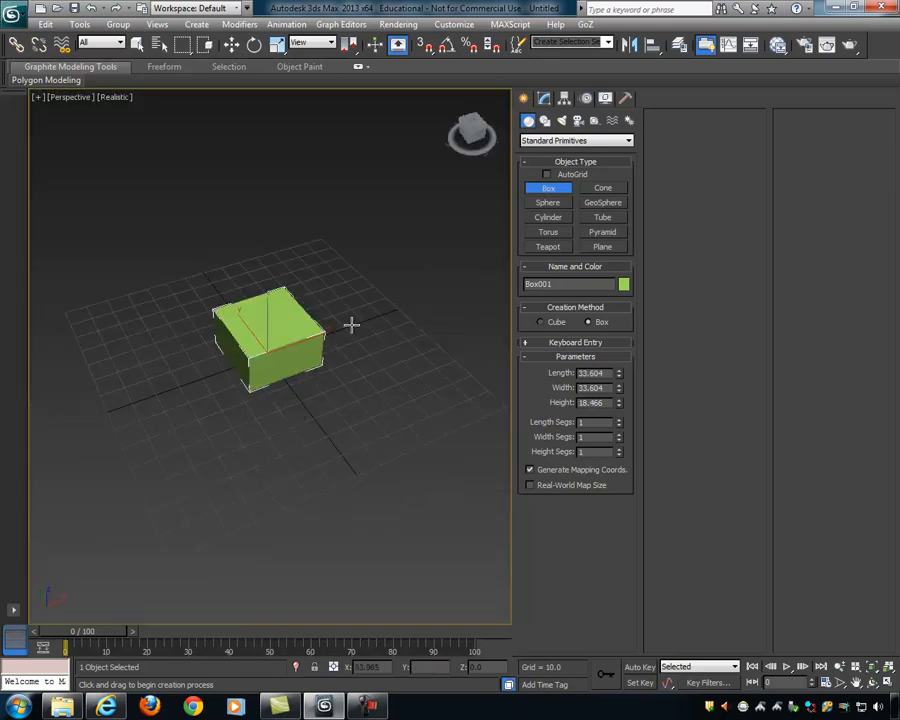
Step: Show edged faces and set the box to 3 length, 3 width and 2 height segments
click(544, 97)
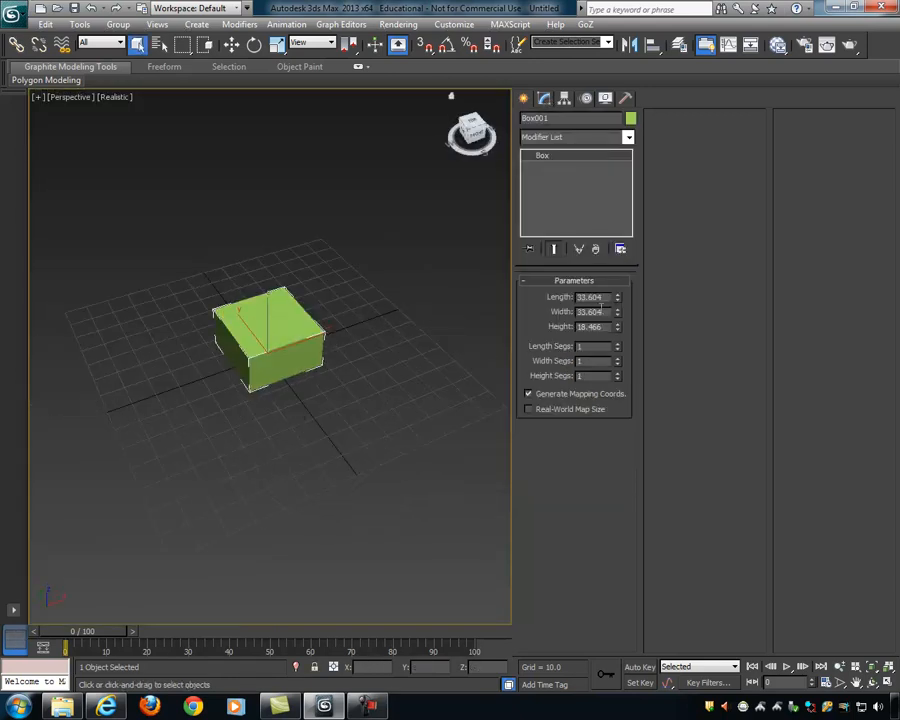
key(F4)
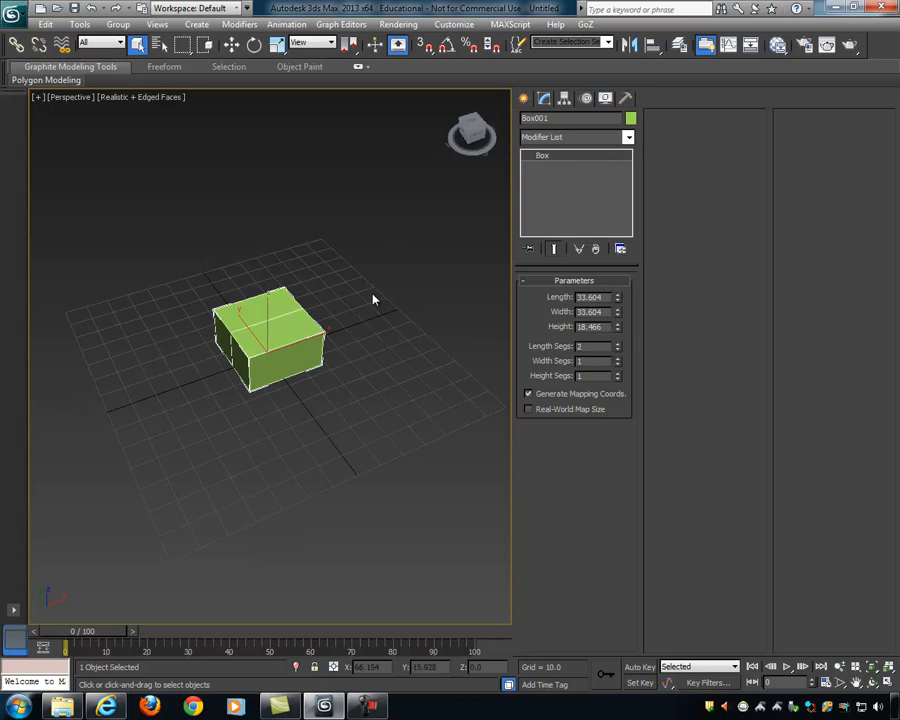
mouse_move(362, 352)
alt+middle_down()
mouse_move(406, 360)
mouse_move(396, 372)
mouse_move(376, 363)
alt+middle_up()
scroll(406, 360, up, 3)
click(617, 343)
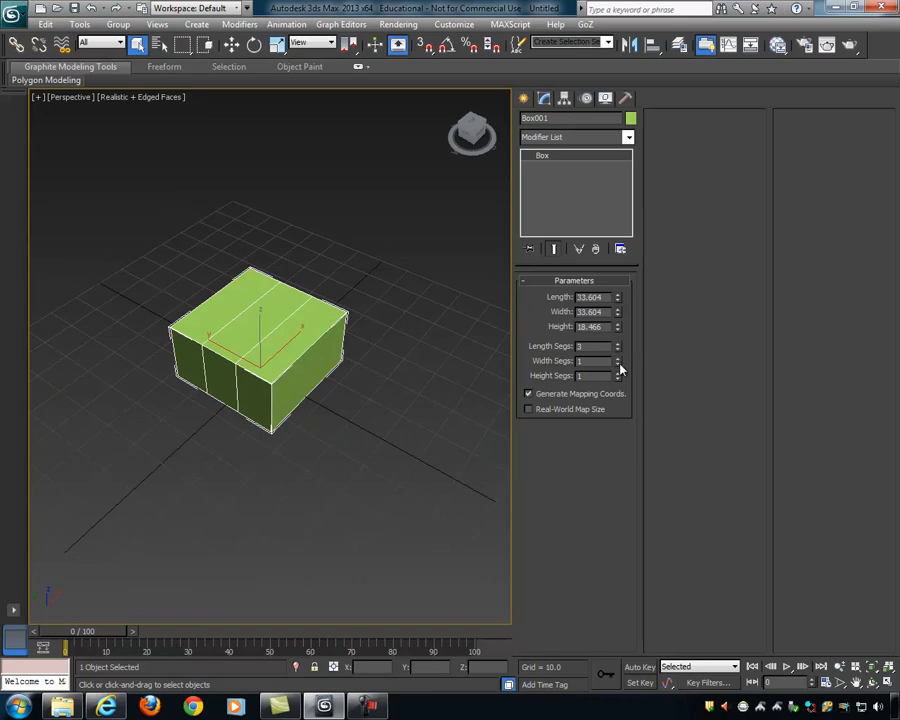
click(618, 356)
alt+middle_drag(393, 376, 385, 348)
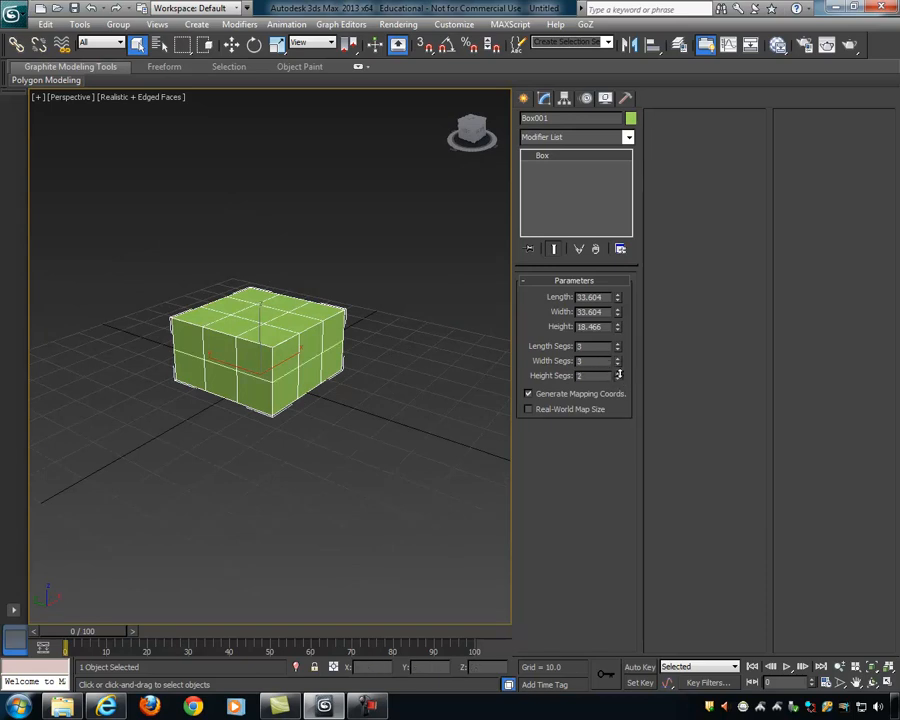
alt+middle_drag(460, 340, 341, 381)
scroll(336, 371, up, 5)
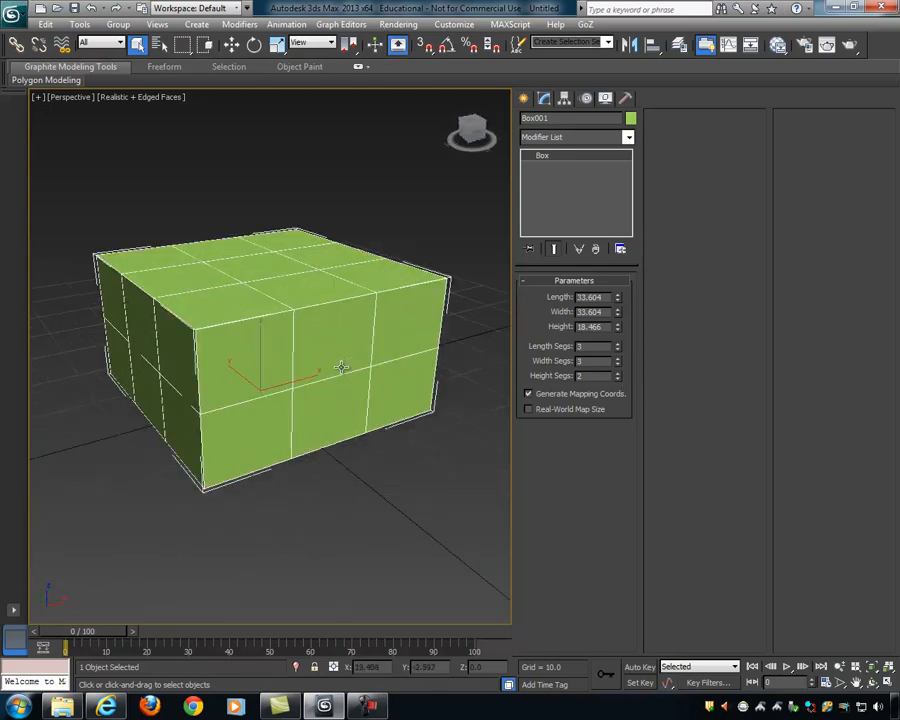
Step: Convert the segmented box to an Editable Poly and switch to vertex editing
right_click(344, 310)
mouse_move(398, 440)
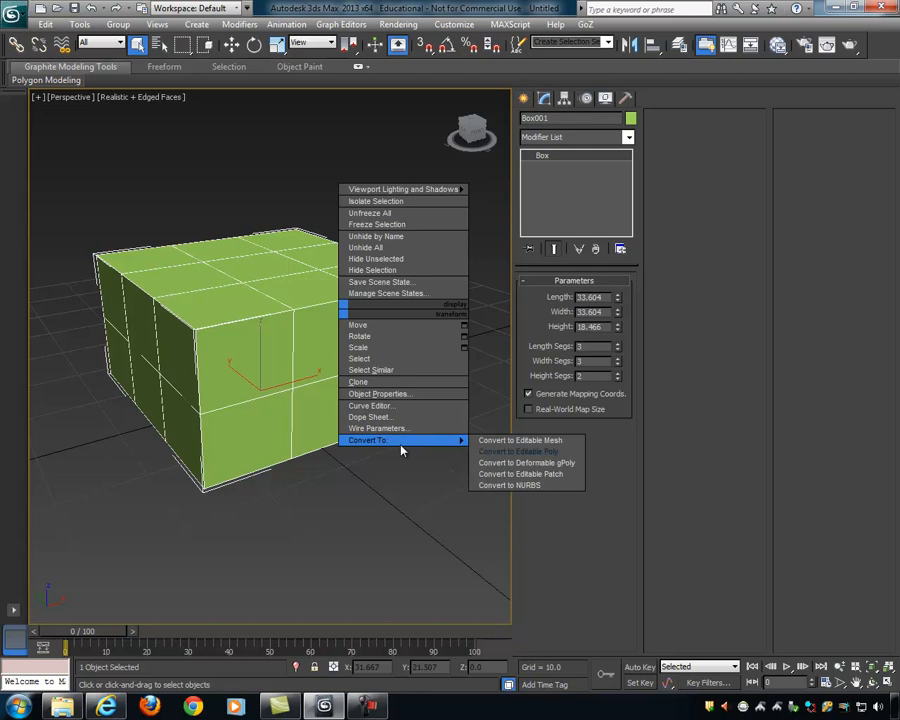
click(515, 452)
key(1)
Step: Select the 12 vertices on one end of the box and scale them down vertically
alt+middle_drag(540, 305, 370, 267)
alt+middle_drag(471, 531, 463, 477)
key(w)
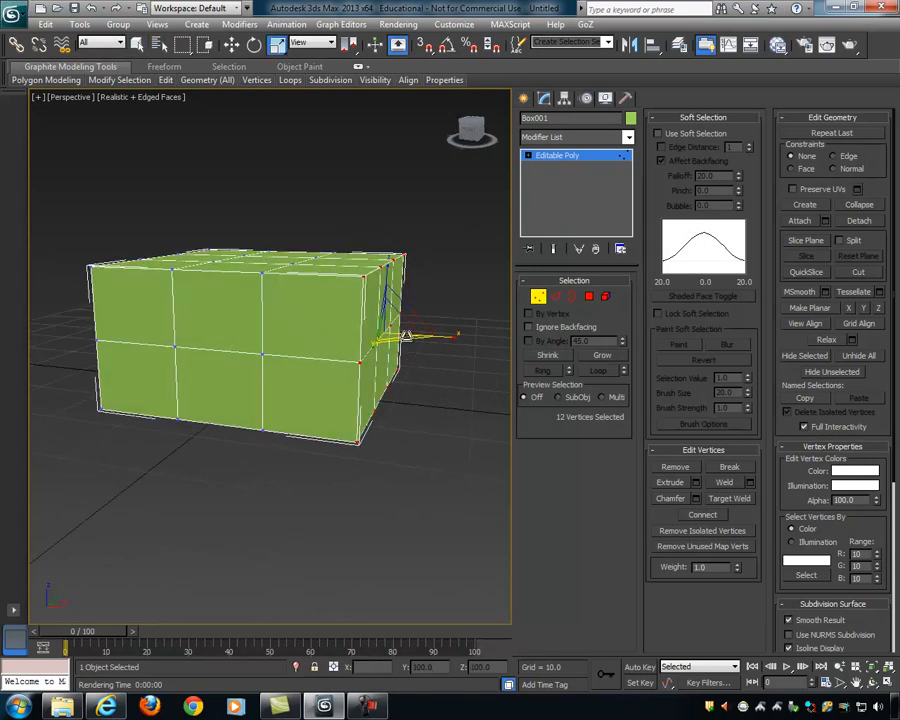
drag(395, 276, 388, 351)
Step: Select the 12 vertices on another side of the box and scale them vertically to taper that side
alt+middle_drag(424, 363, 332, 368)
drag(184, 213, 286, 405)
drag(252, 245, 253, 312)
alt+middle_drag(253, 312, 370, 295)
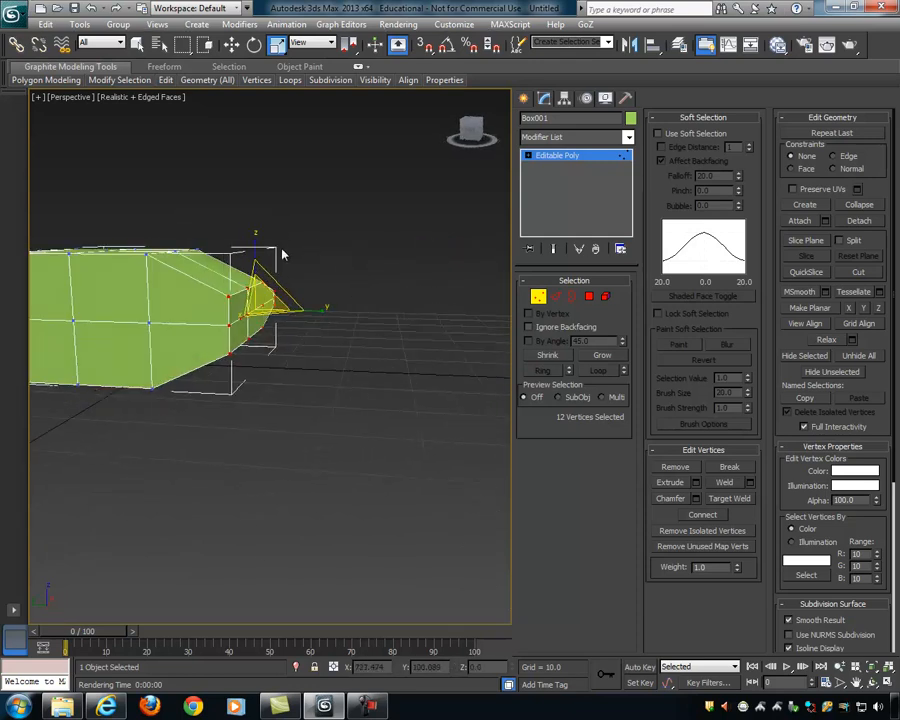
Step: Finish tapering the selected side, and scale 11 vertices on another side of the box vertically to 40 percent
drag(253, 243, 254, 275)
alt+middle_drag(323, 287, 123, 214)
drag(108, 201, 168, 362)
drag(153, 228, 147, 301)
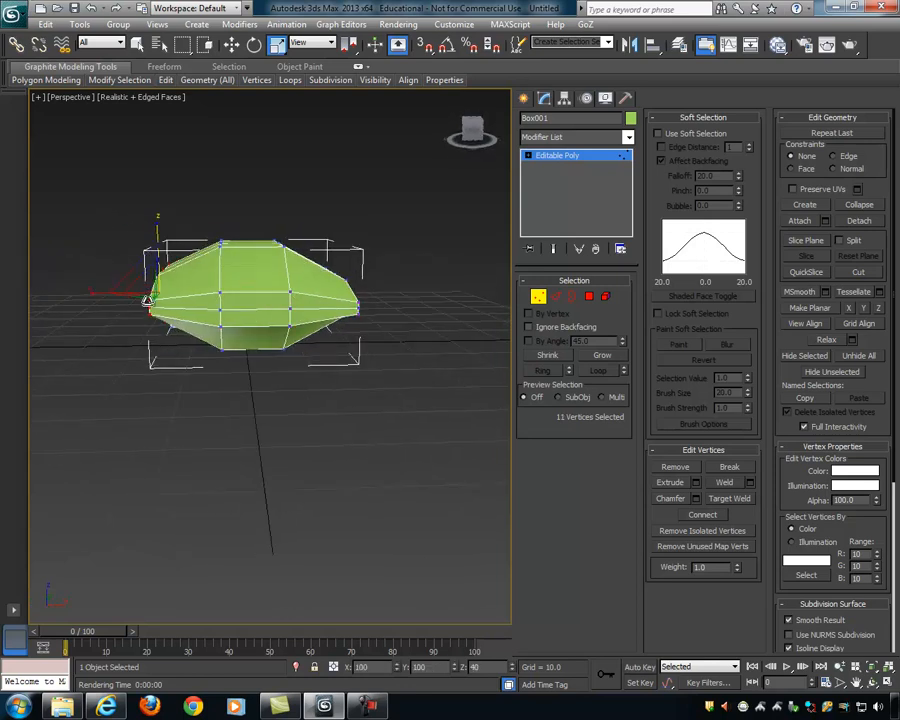
Step: Select the 12 vertices on the remaining untapered side of the box and scale them vertically to 39 percent
alt+middle_drag(165, 297, 242, 278)
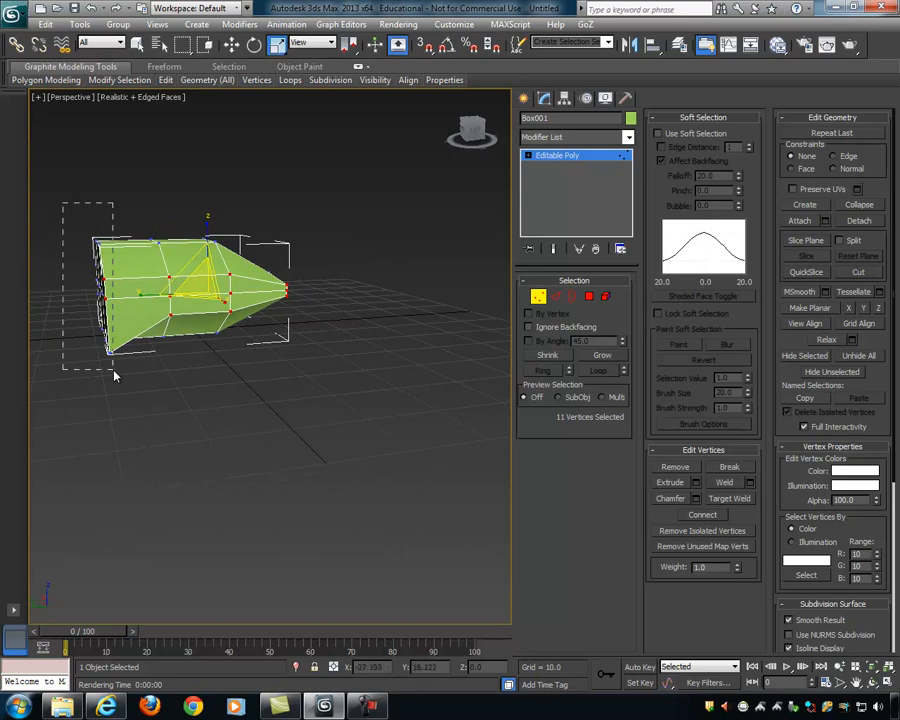
drag(107, 353, 117, 388)
alt+middle_drag(201, 358, 150, 330)
drag(97, 226, 97, 304)
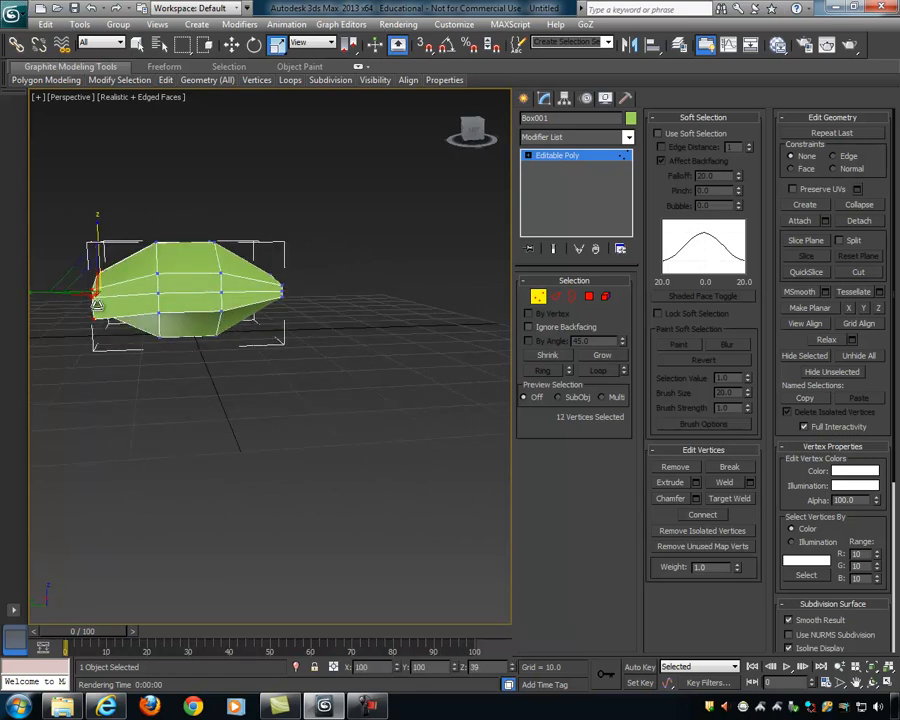
Step: Leave vertex editing and apply a TurboSmooth modifier to the tapered box
alt+middle_drag(97, 318, 376, 324)
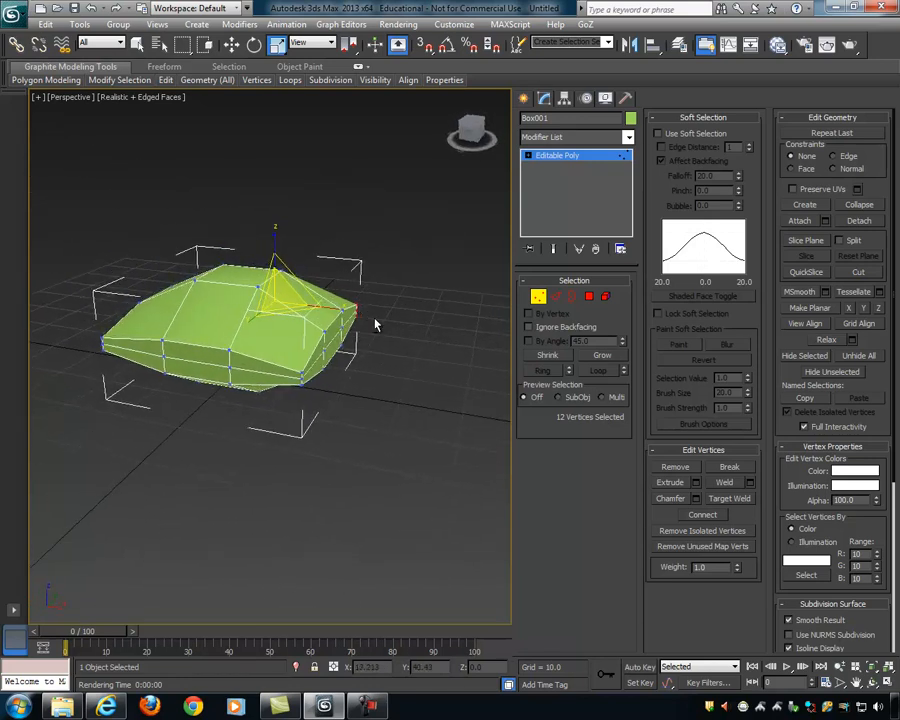
click(536, 297)
alt+middle_drag(424, 297, 363, 302)
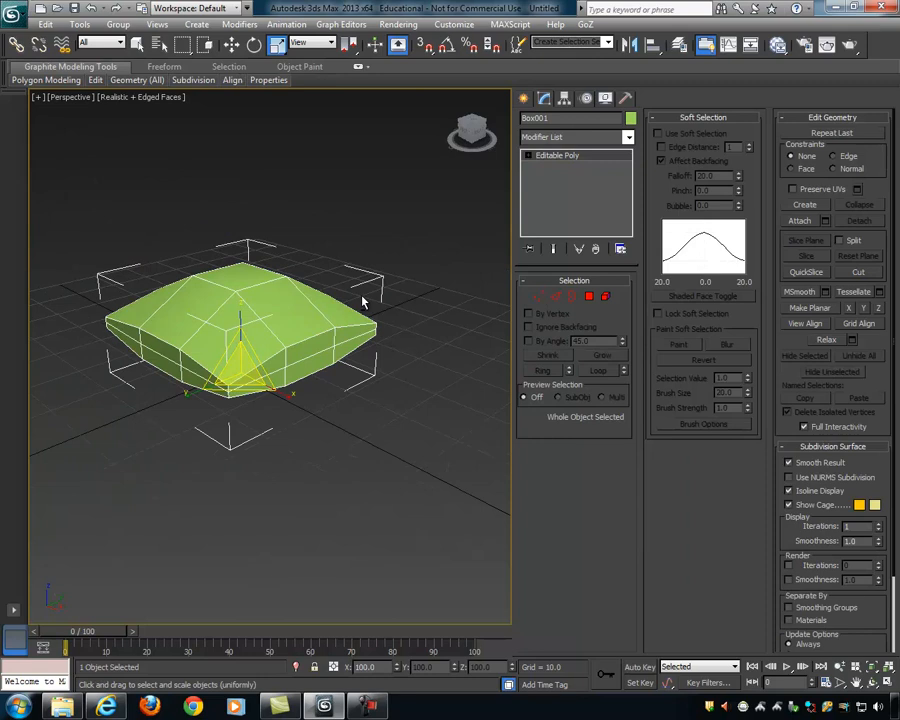
click(629, 137)
scroll(629, 265, down, 10)
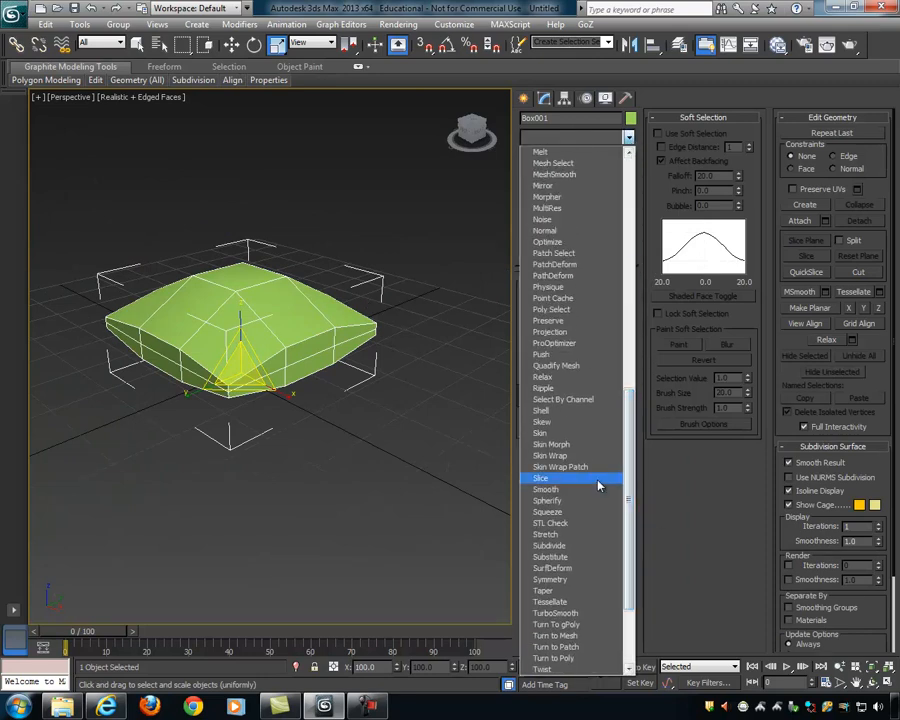
click(577, 613)
mouse_move(416, 368)
alt+middle_down()
mouse_move(365, 337)
mouse_move(270, 390)
mouse_move(173, 420)
mouse_move(169, 484)
mouse_move(212, 437)
mouse_move(402, 346)
mouse_move(488, 331)
mouse_move(410, 338)
mouse_move(311, 386)
mouse_move(476, 324)
mouse_move(462, 310)
mouse_move(428, 373)
alt+middle_up()
Step: Move the smoothed pillow aside along the X axis and deselect it
key(w)
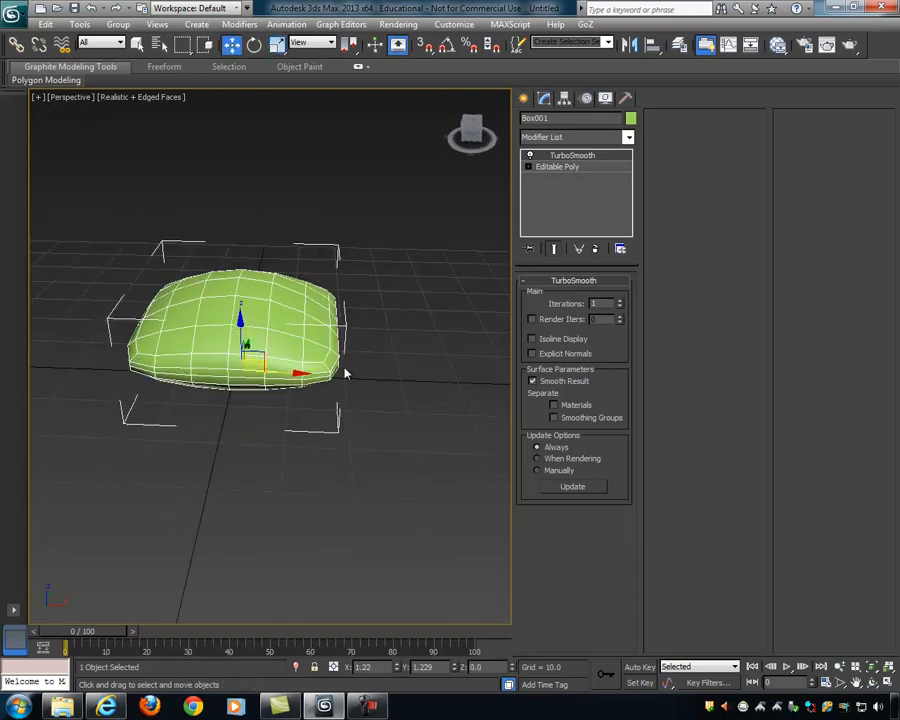
mouse_move(371, 377)
alt+middle_down()
mouse_move(366, 349)
mouse_move(380, 355)
alt+middle_up()
scroll(367, 353, down, 3)
drag(323, 359, 177, 362)
mouse_move(335, 368)
alt+middle_down()
mouse_move(289, 368)
mouse_move(340, 351)
alt+middle_up()
click(310, 350)
alt+middle_drag(243, 374, 379, 334)
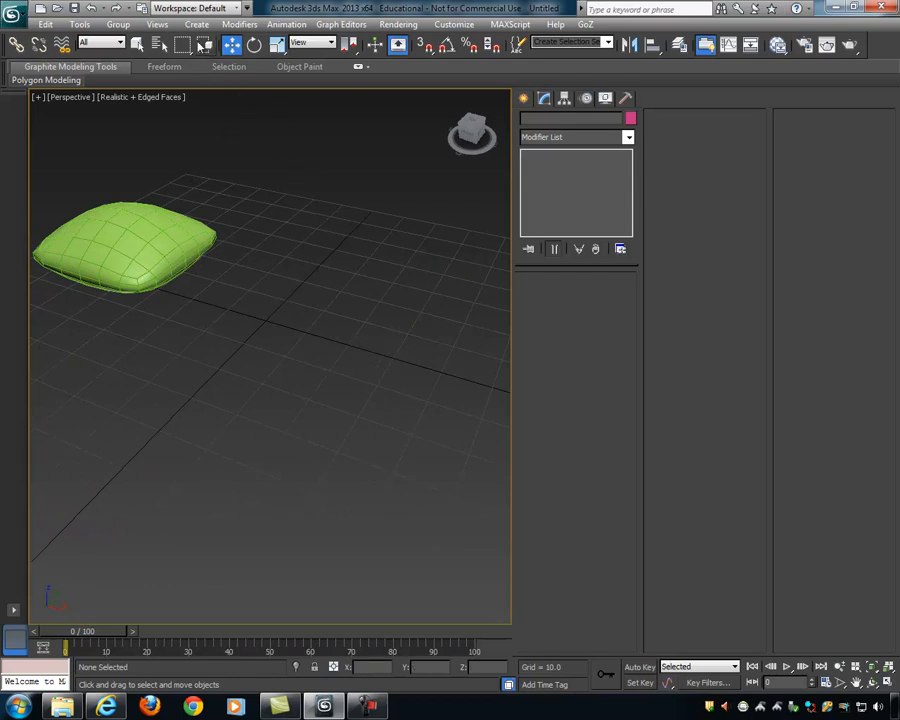
Step: Create a plane with 4 by 4 segments beside the green pillow and hide the grid
click(196, 24)
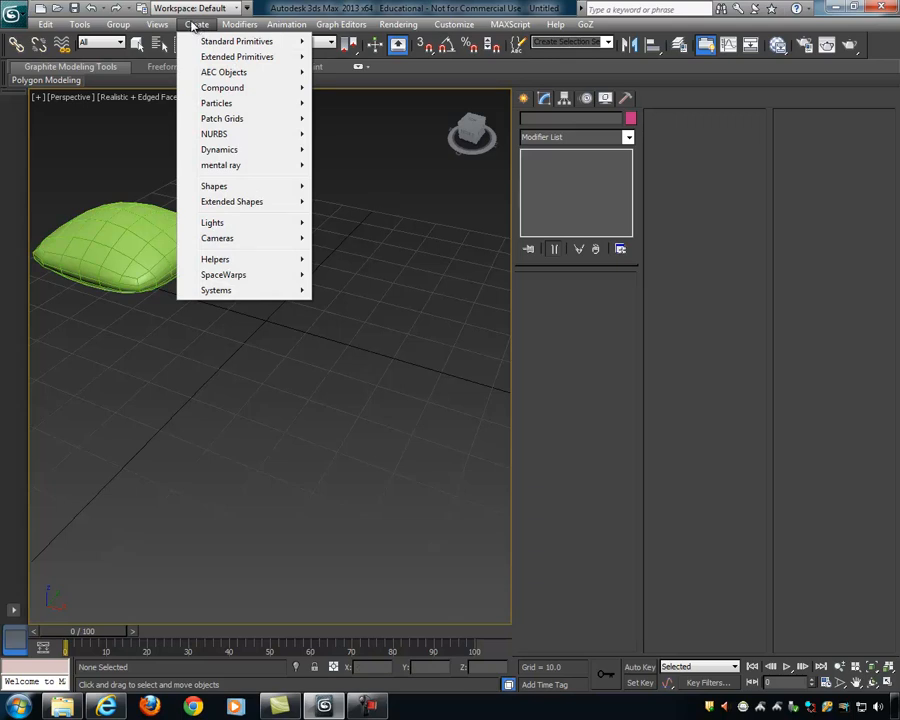
mouse_move(200, 43)
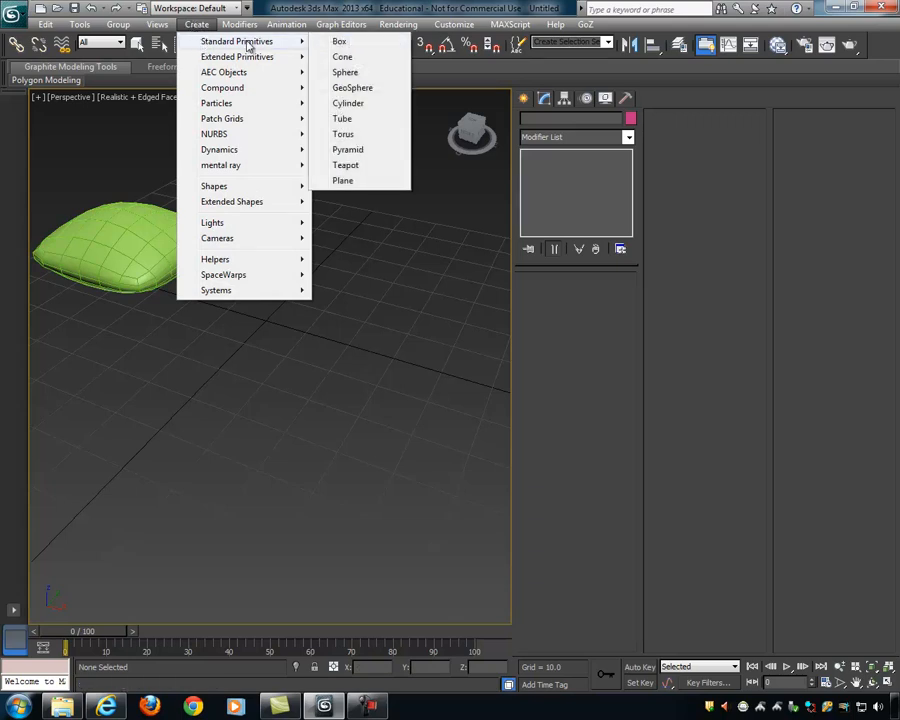
click(362, 181)
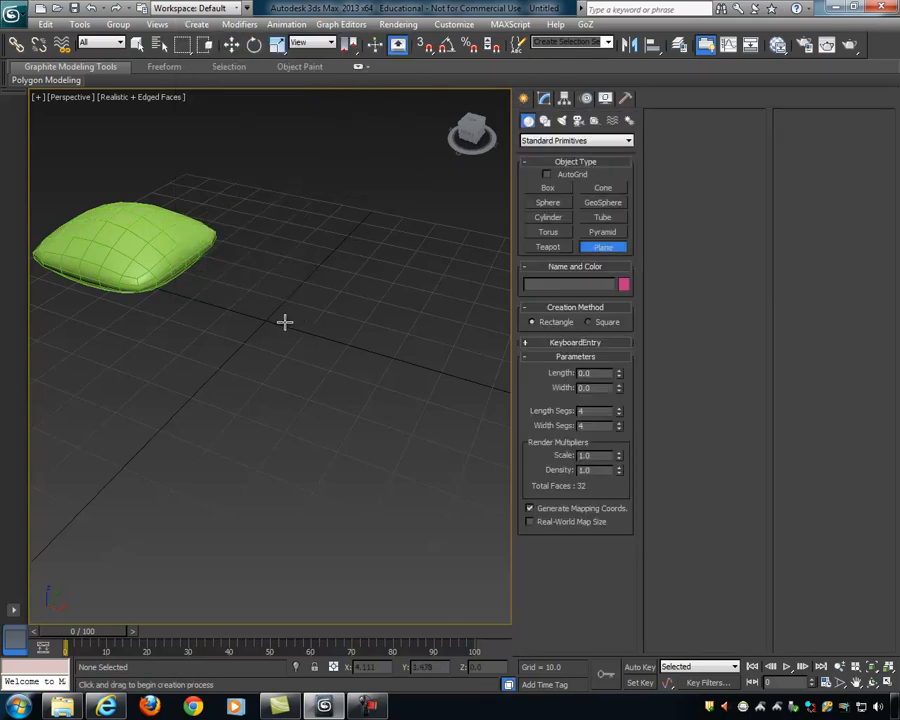
drag(302, 328, 366, 371)
alt+middle_drag(360, 343, 384, 267)
key(g)
key(w)
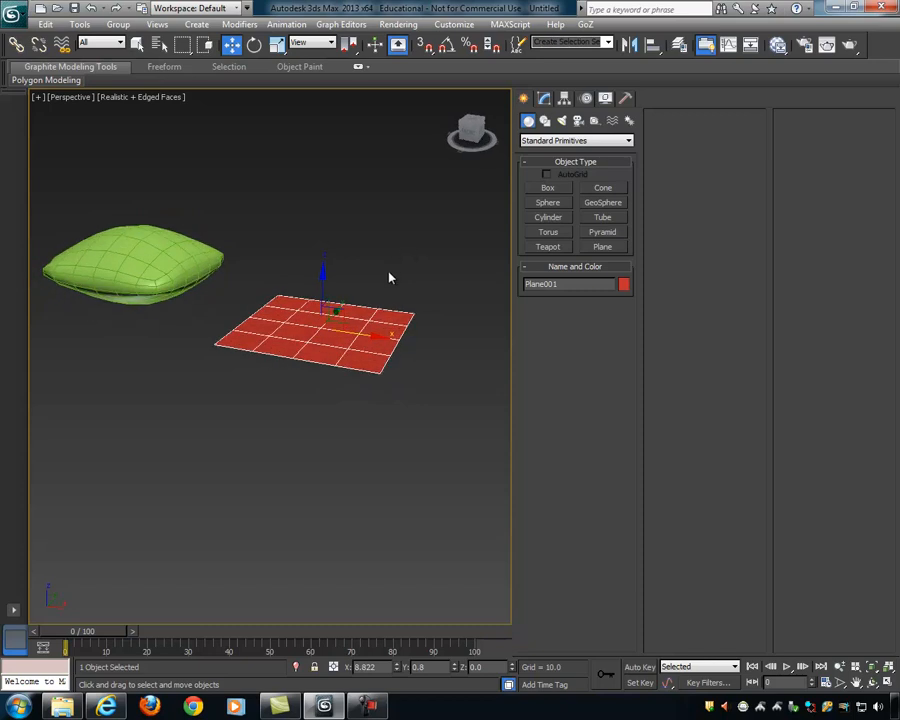
Step: Select the red plane and convert it to an Editable Poly
click(396, 273)
scroll(397, 280, up, 3)
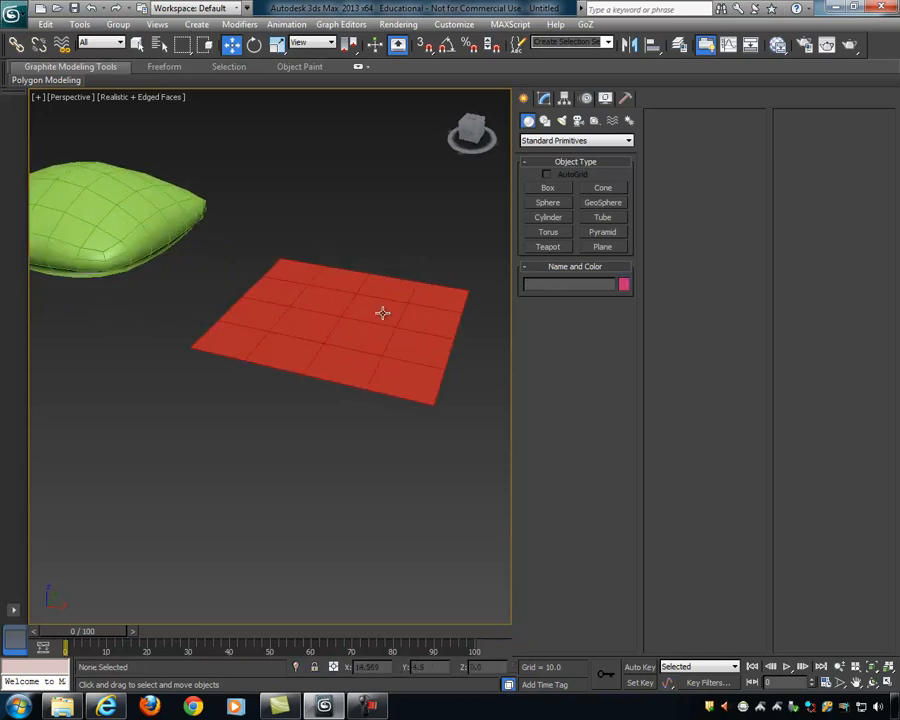
click(397, 282)
alt+middle_drag(397, 284, 392, 312)
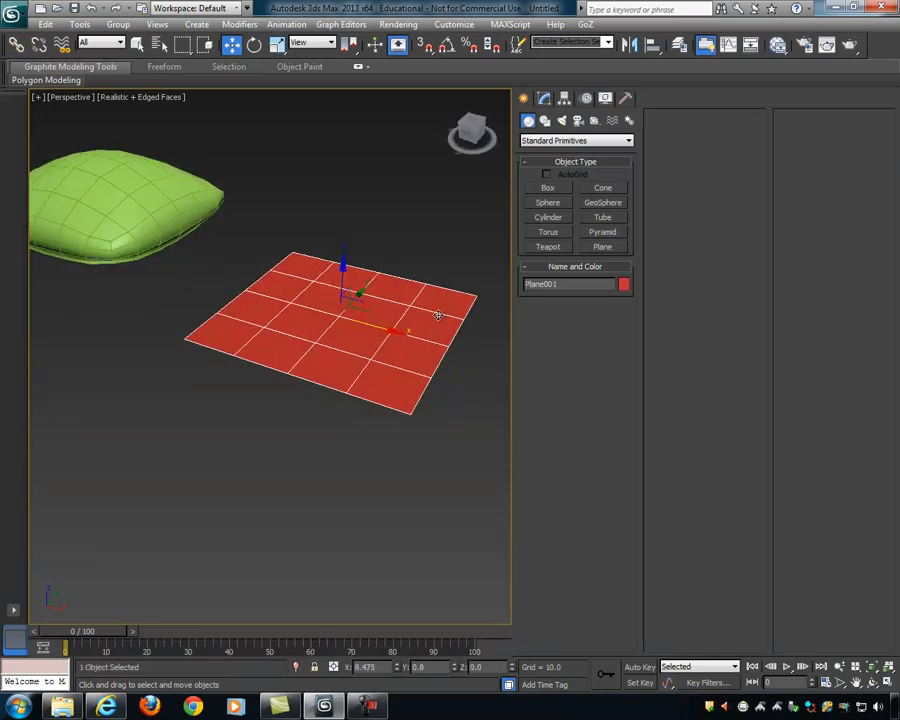
right_click(397, 313)
mouse_move(492, 444)
click(609, 459)
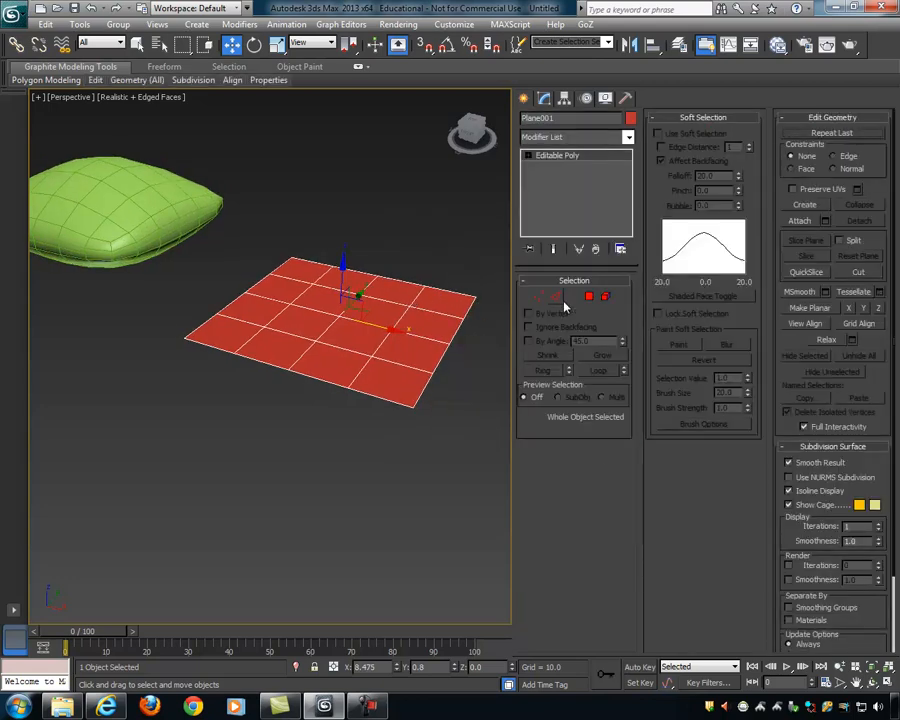
Step: Select the plane's centre vertex, enable soft selection with Bubble 0.73, and raise the vertex about 5.9 units into a dome
click(538, 296)
alt+middle_drag(410, 335, 326, 316)
drag(295, 292, 354, 333)
alt+middle_drag(354, 333, 347, 294)
alt+middle_drag(536, 296, 496, 311)
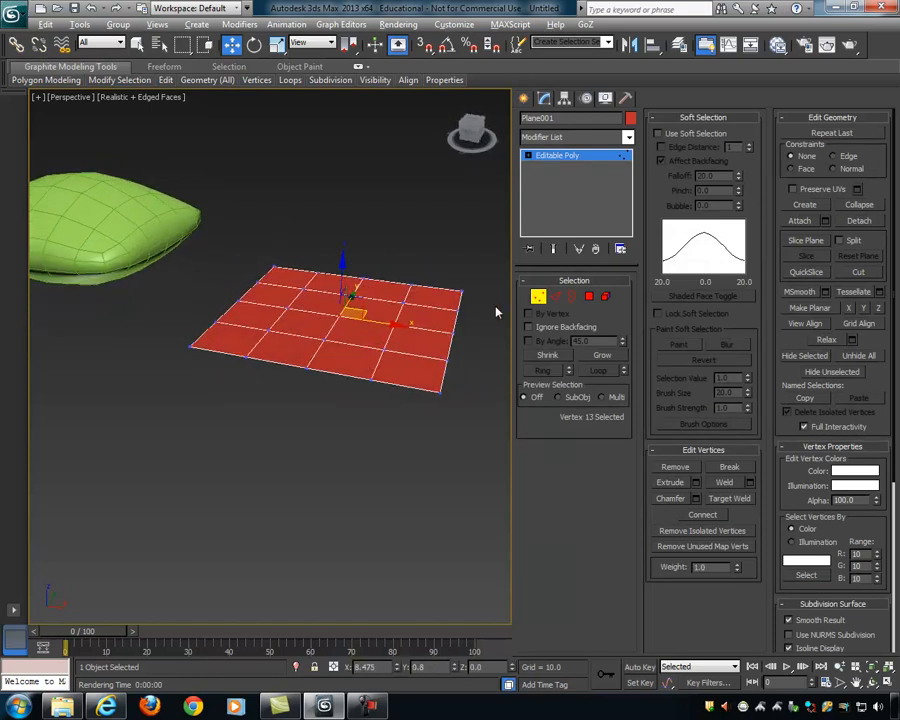
click(658, 133)
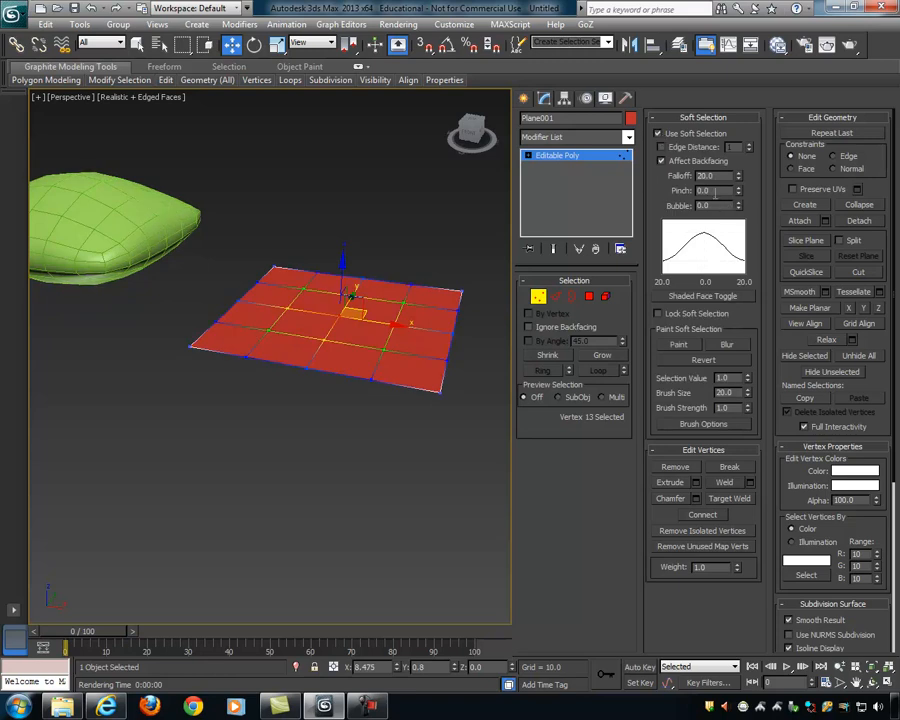
drag(739, 204, 745, 157)
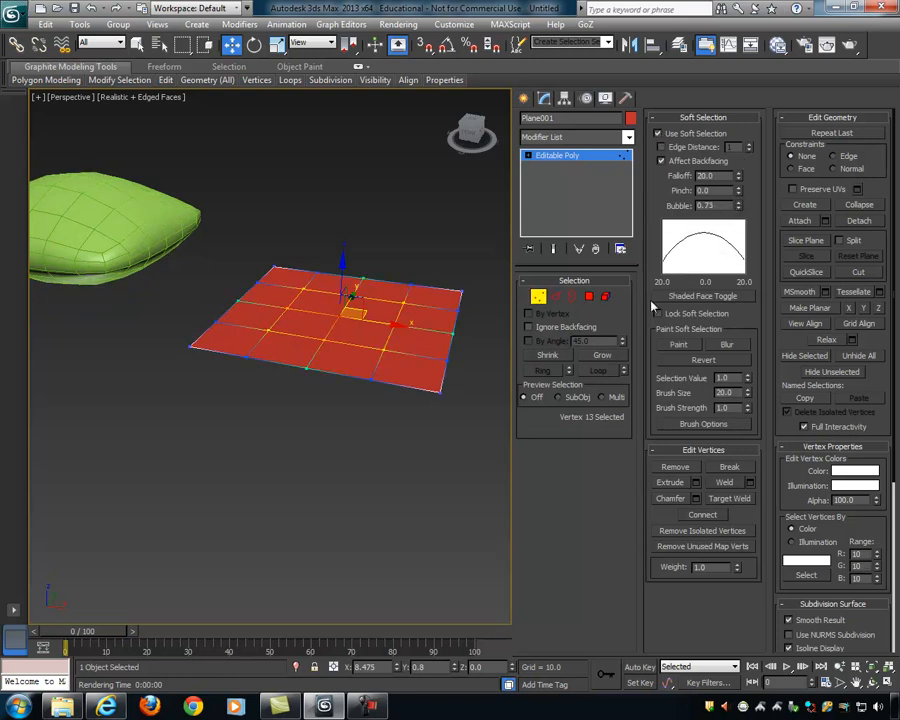
drag(352, 261, 350, 206)
alt+middle_drag(350, 202, 424, 284)
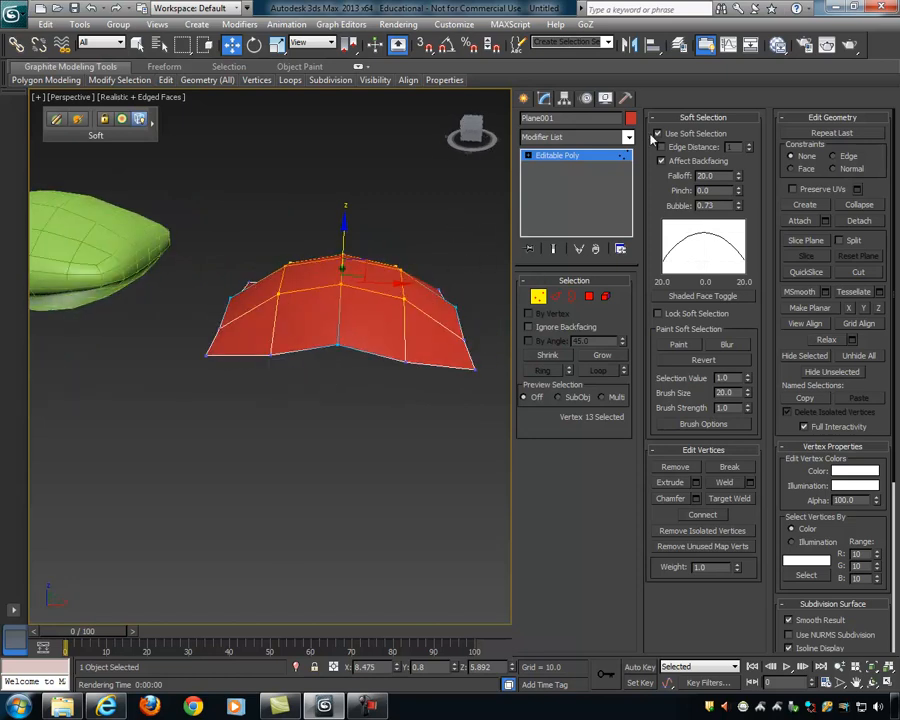
Step: Turn off soft selection and leave vertex editing on the domed plane
click(656, 134)
alt+middle_drag(376, 258, 350, 248)
click(398, 284)
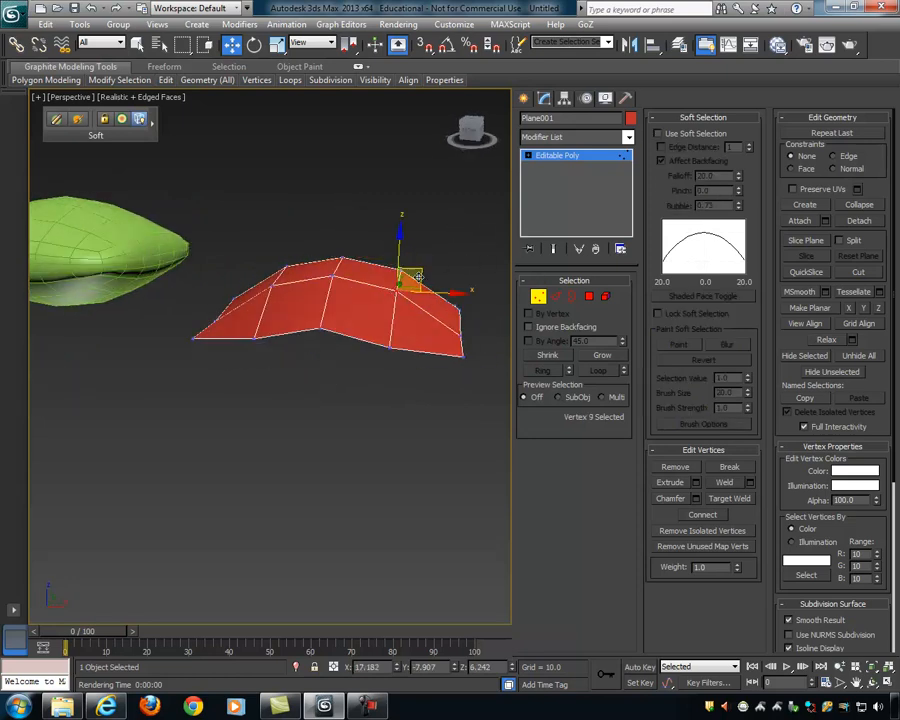
click(528, 156)
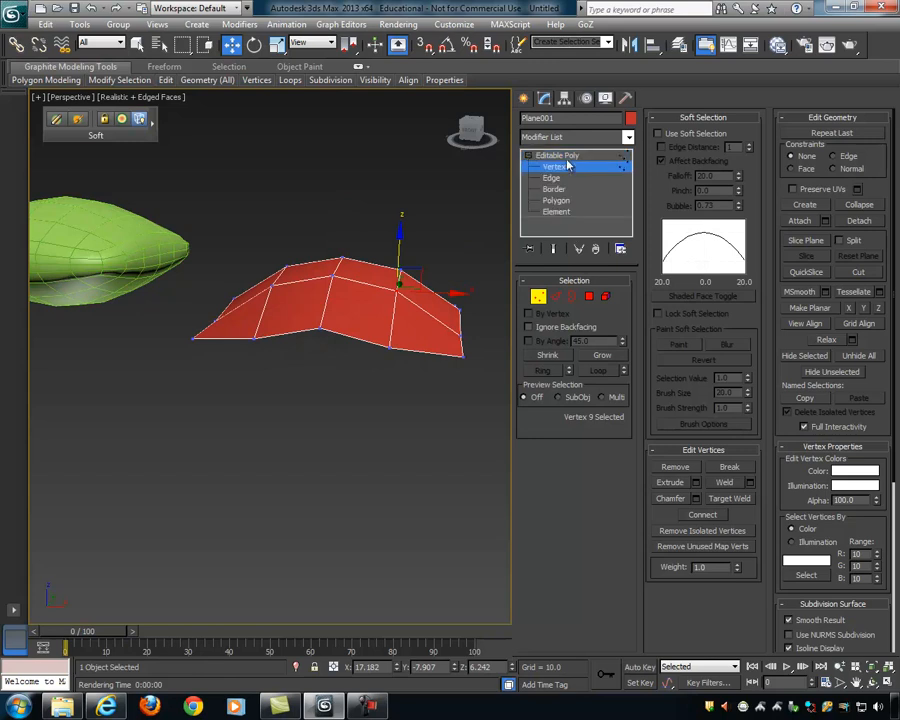
click(555, 167)
alt+middle_drag(411, 249, 403, 293)
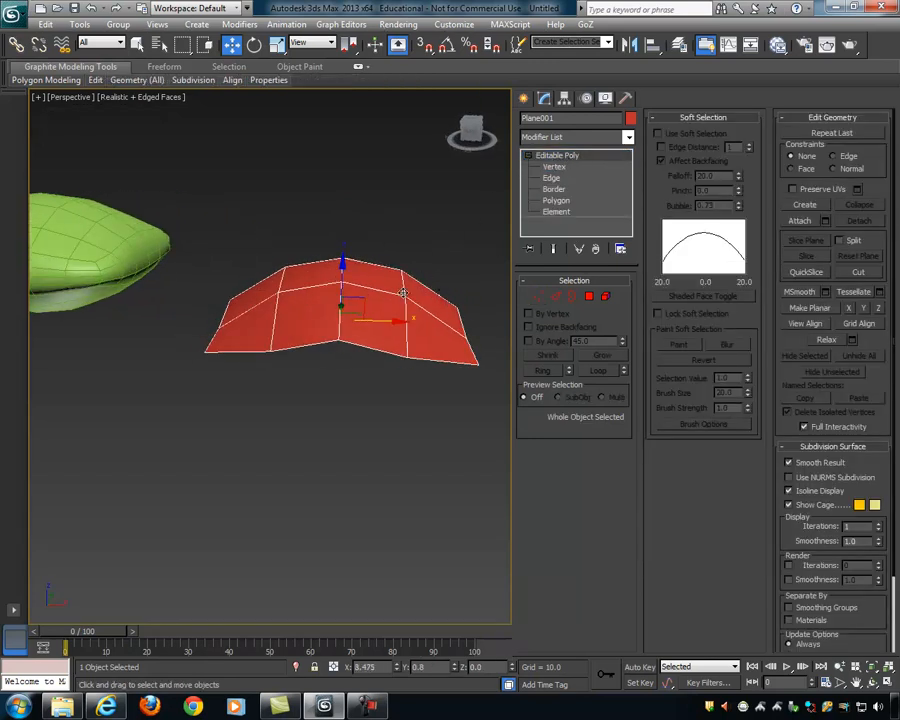
Step: Mirror the domed plane across the Z axis as a copy
click(630, 46)
drag(440, 230, 492, 165)
click(488, 308)
click(474, 234)
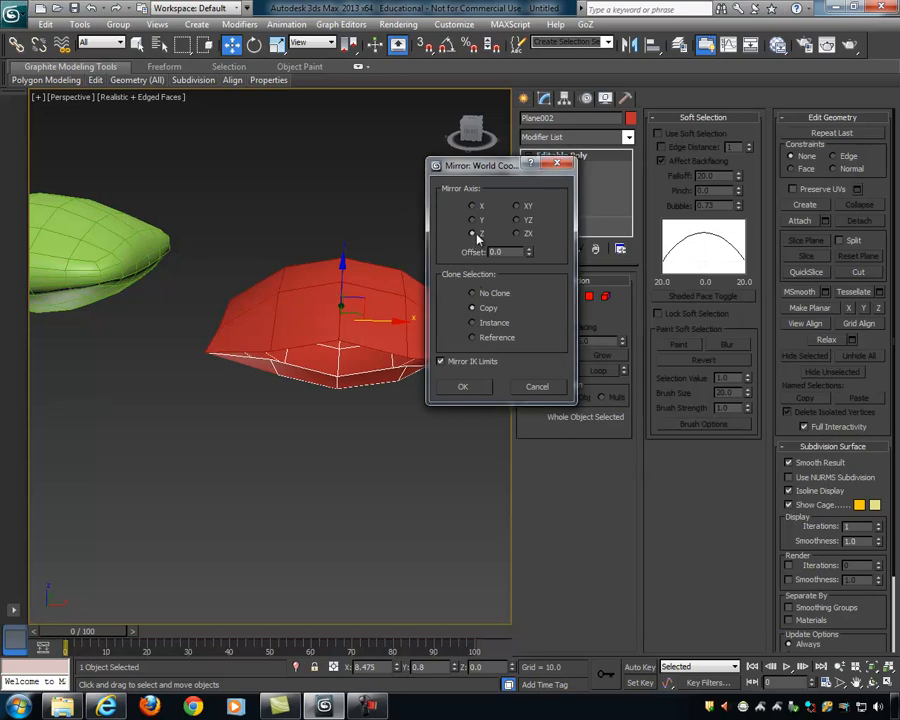
click(463, 386)
alt+middle_drag(463, 386, 309, 369)
alt+middle_drag(257, 333, 348, 291)
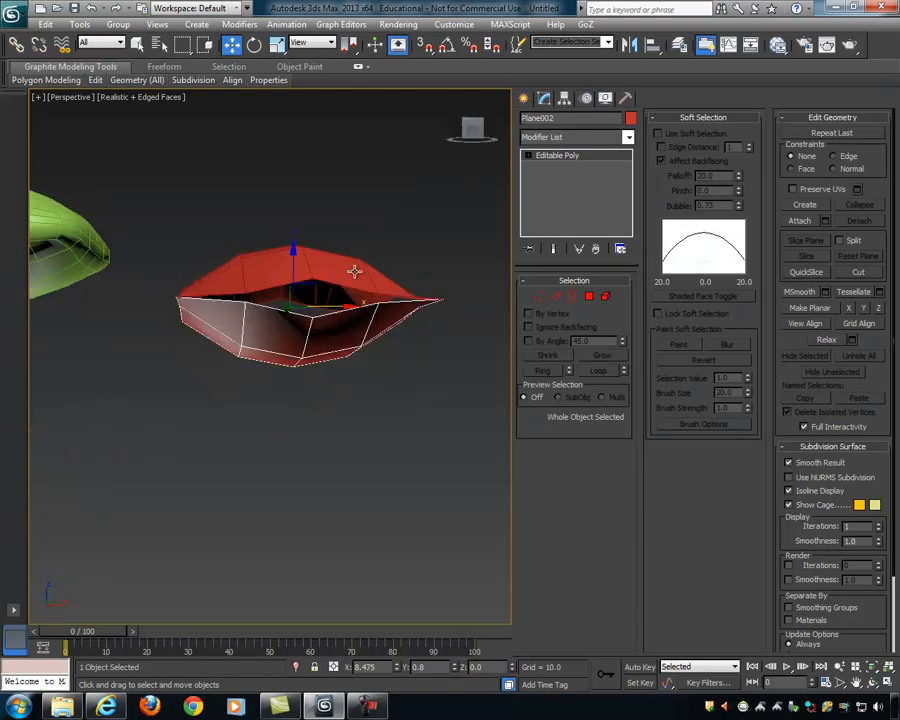
Step: Select the original upper dome and attach the mirrored lower half to it
click(422, 301)
alt+middle_drag(422, 301, 325, 317)
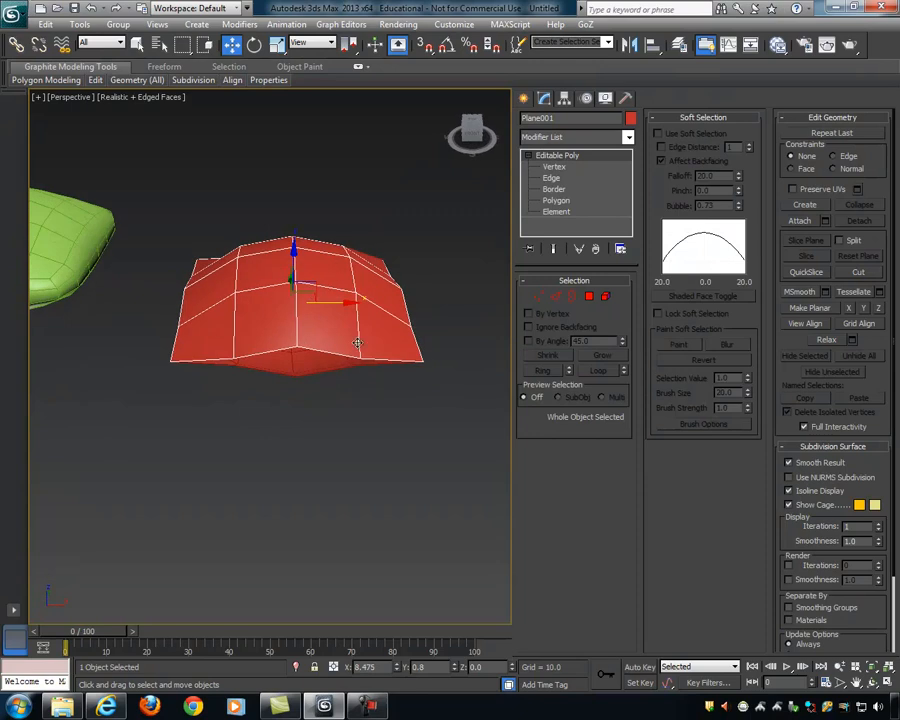
alt+middle_drag(421, 318, 358, 307)
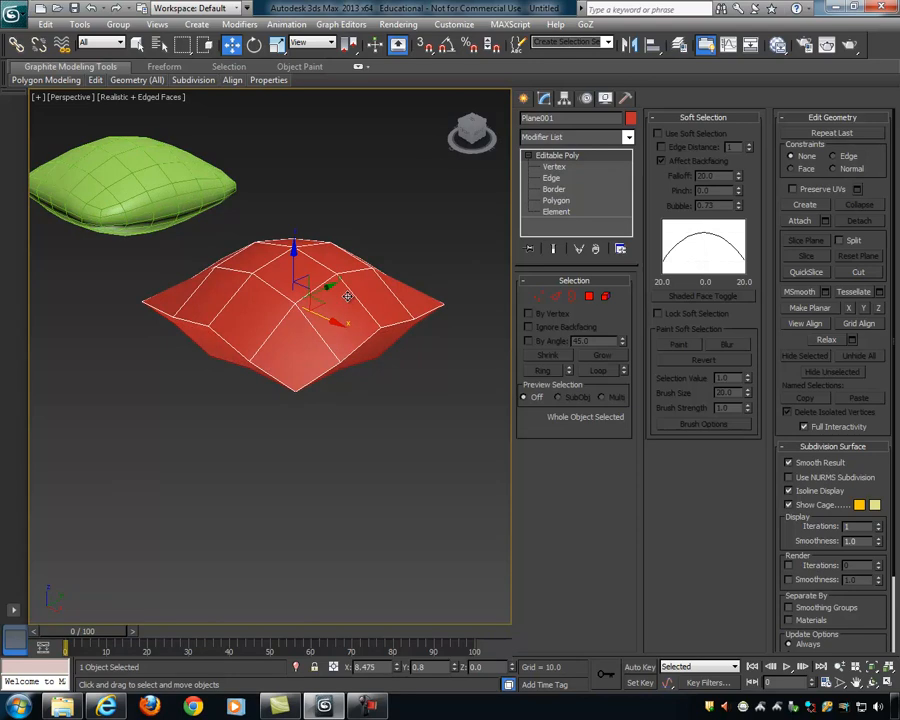
key(Delete)
click(801, 221)
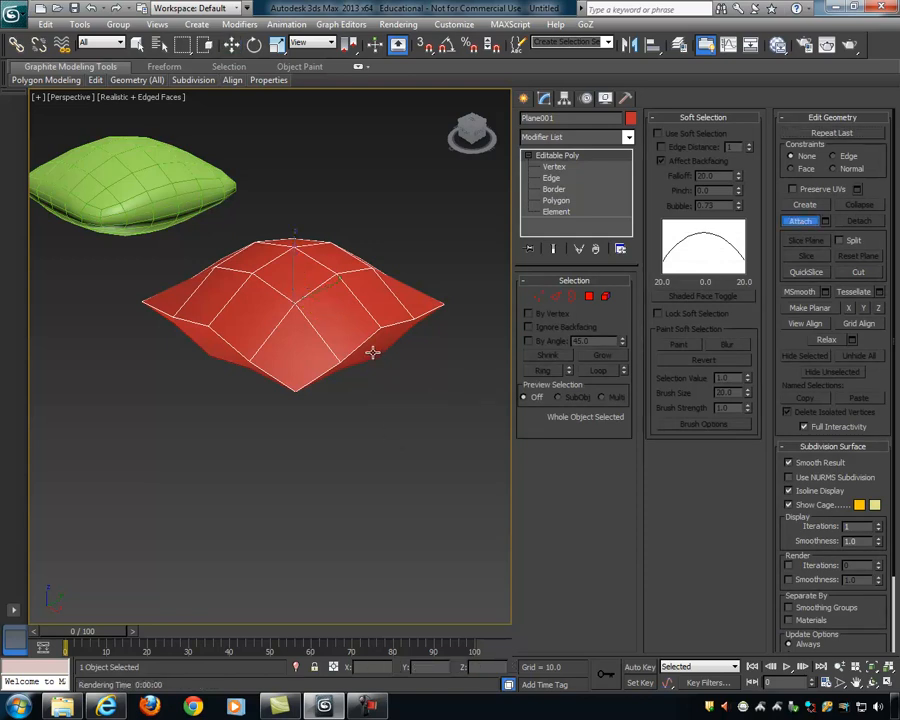
alt+middle_drag(378, 383, 280, 340)
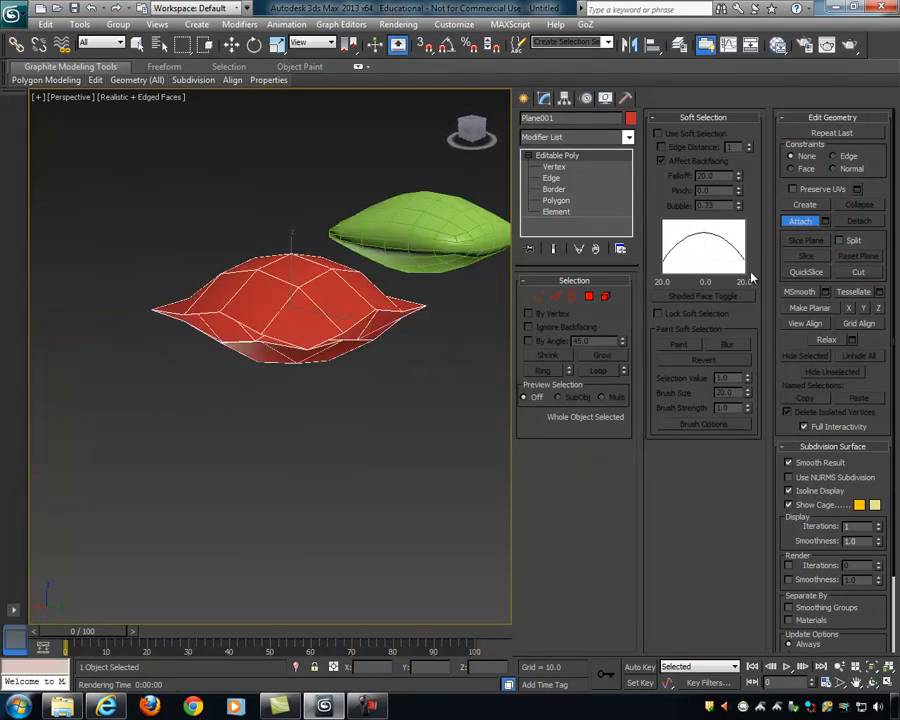
click(800, 222)
Step: Switch to vertex editing and select the 32 rim vertices of both halves in the Front view
alt+middle_drag(470, 360, 416, 342)
click(538, 296)
key(alt+w)
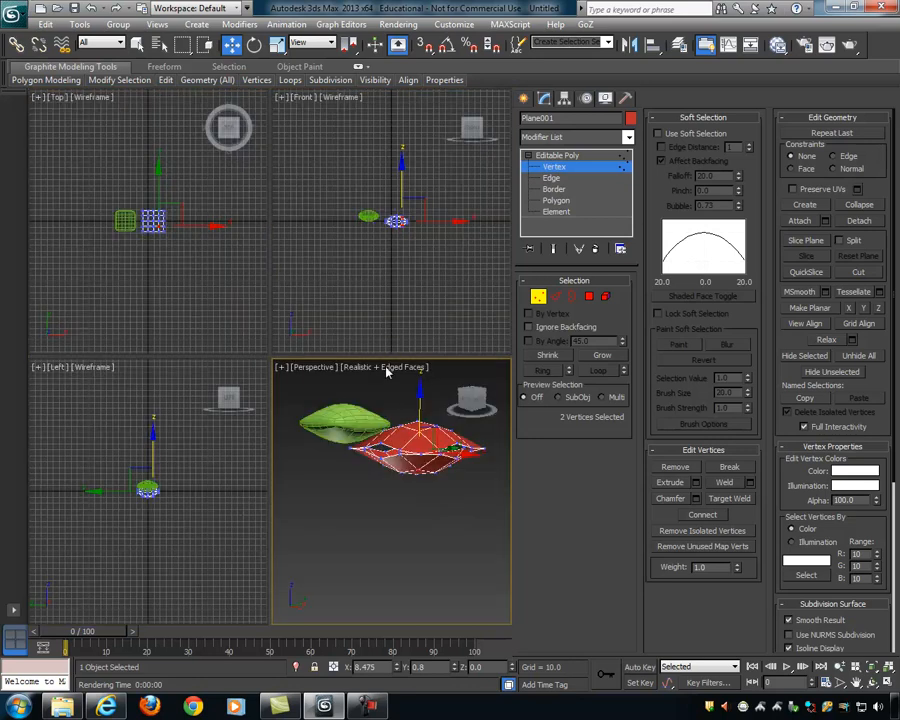
scroll(402, 235, up, 8)
scroll(418, 236, up, 3)
middle_drag(406, 235, 357, 199)
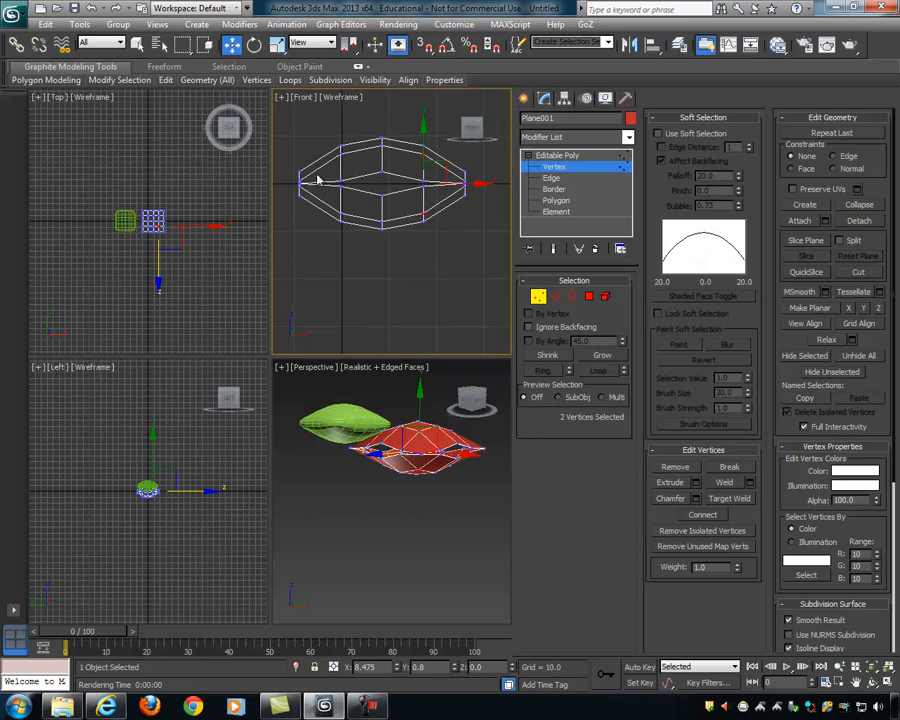
drag(355, 200, 478, 200)
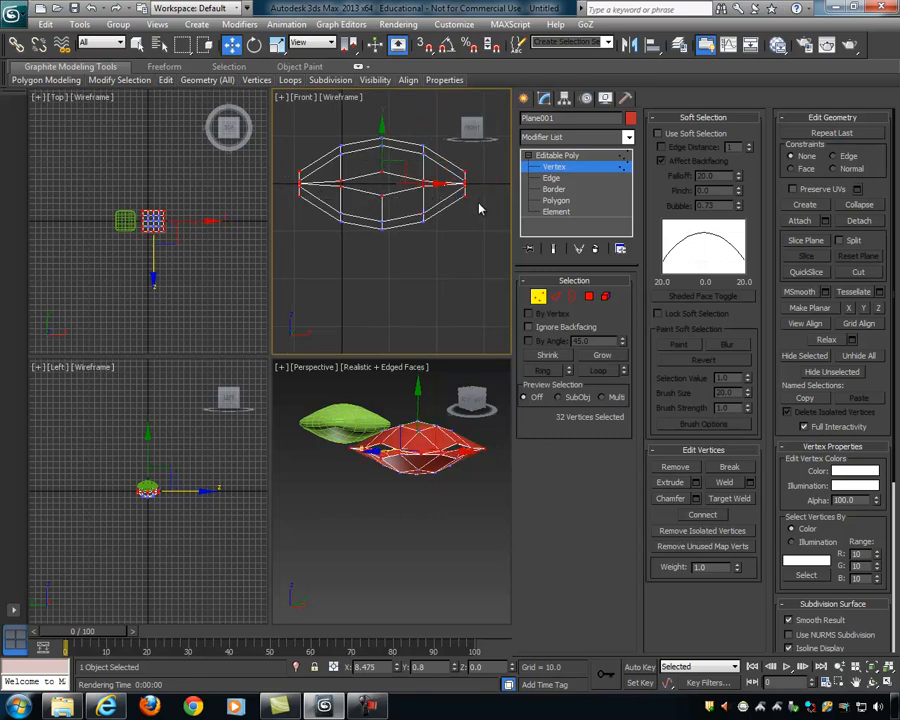
alt+middle_drag(460, 468, 578, 383)
key(alt+w)
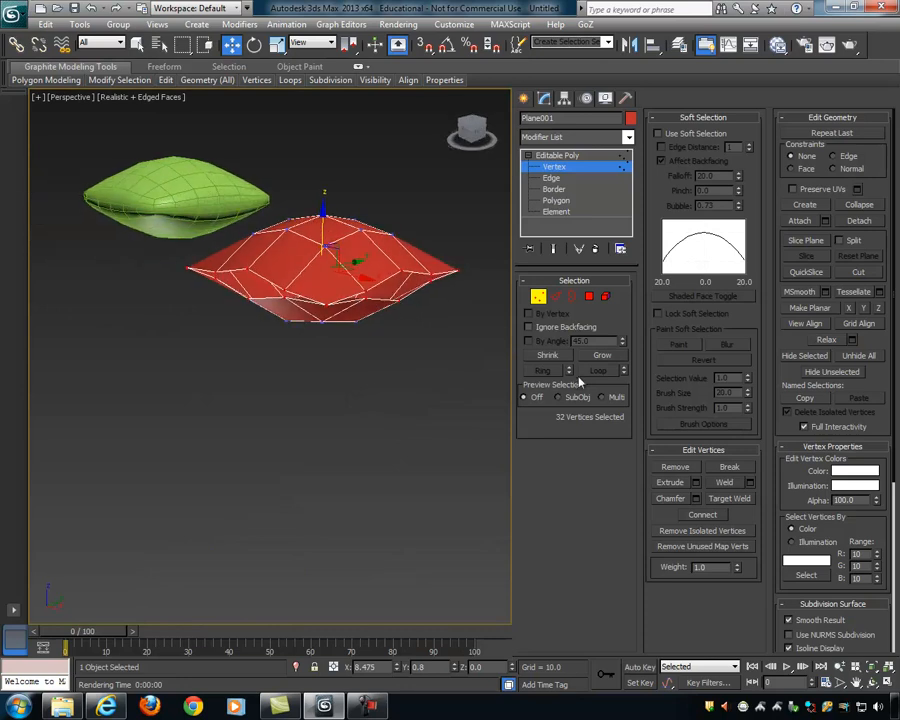
Step: Try to weld the selected rim vertices with a higher weld threshold
click(749, 482)
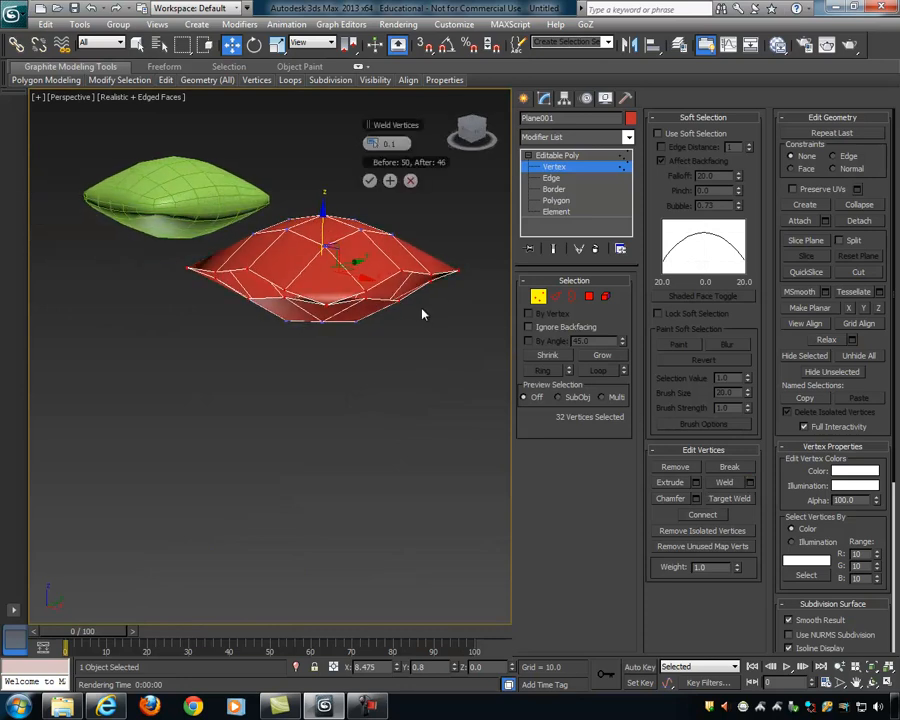
drag(376, 143, 396, 143)
alt+middle_drag(420, 265, 200, 296)
alt+middle_drag(320, 249, 378, 297)
click(410, 181)
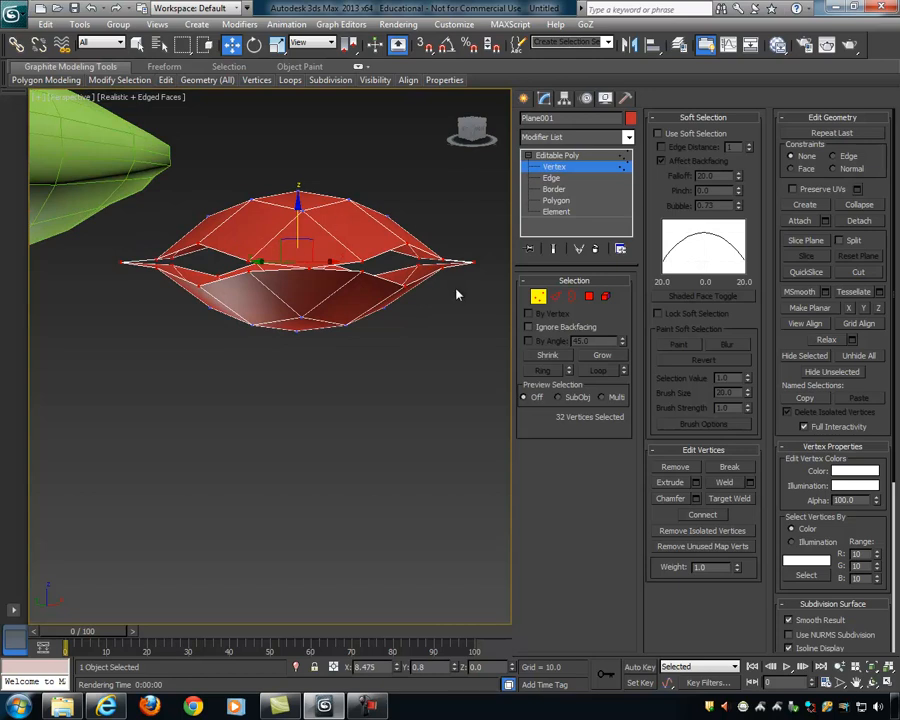
Step: Try Target Weld for joining the open rim vertices of the two halves
click(740, 499)
alt+middle_drag(394, 297, 313, 283)
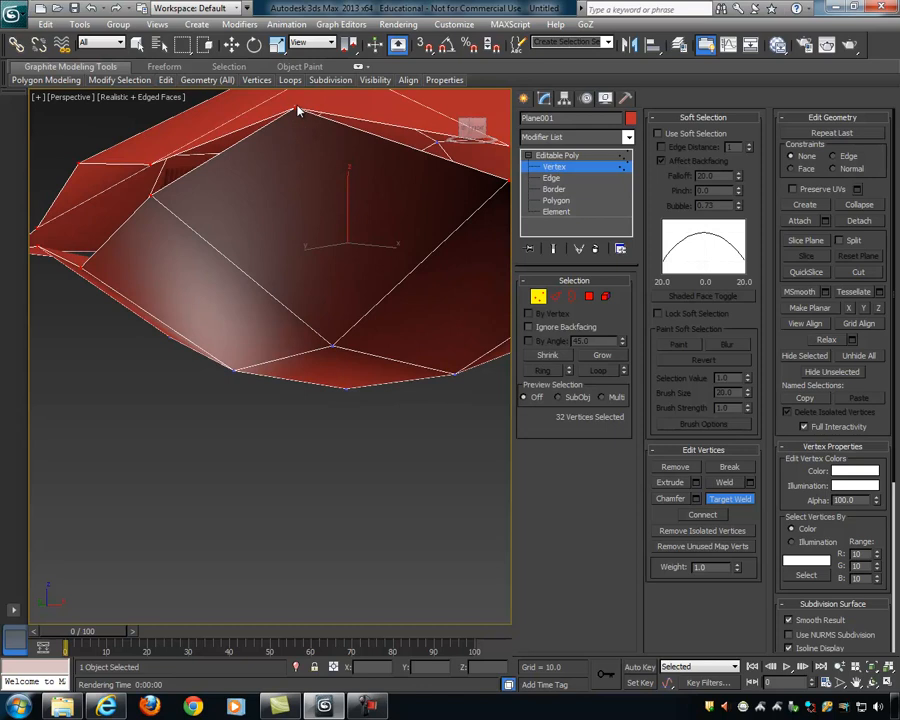
alt+middle_drag(298, 112, 320, 183)
key(w)
alt+middle_drag(330, 298, 345, 344)
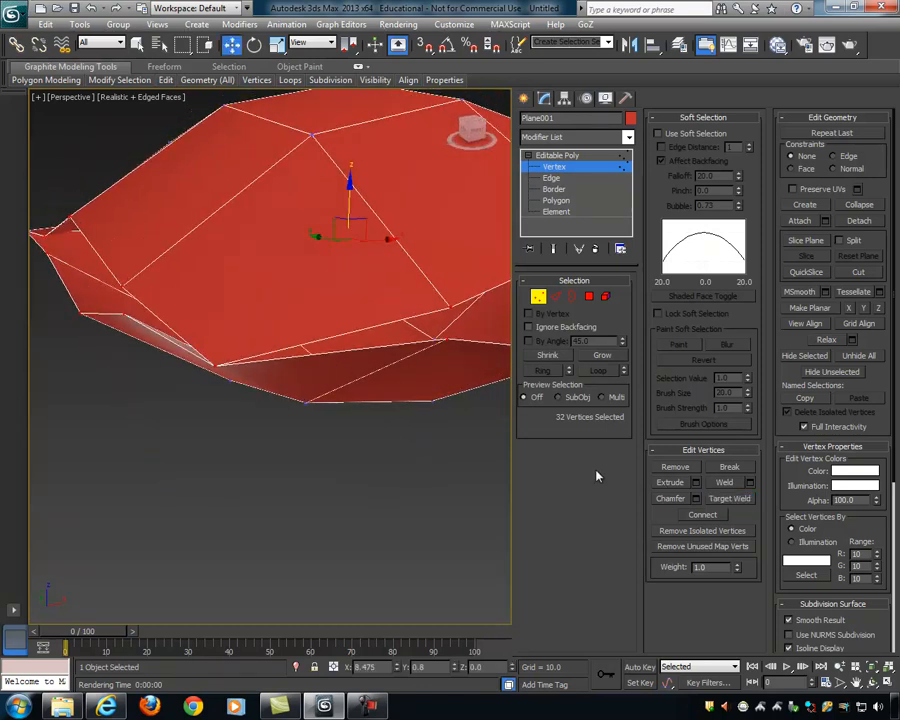
Step: Weld the pair of coincident vertices at the near corner of the red pillow
alt+middle_drag(368, 385, 355, 470)
click(170, 527)
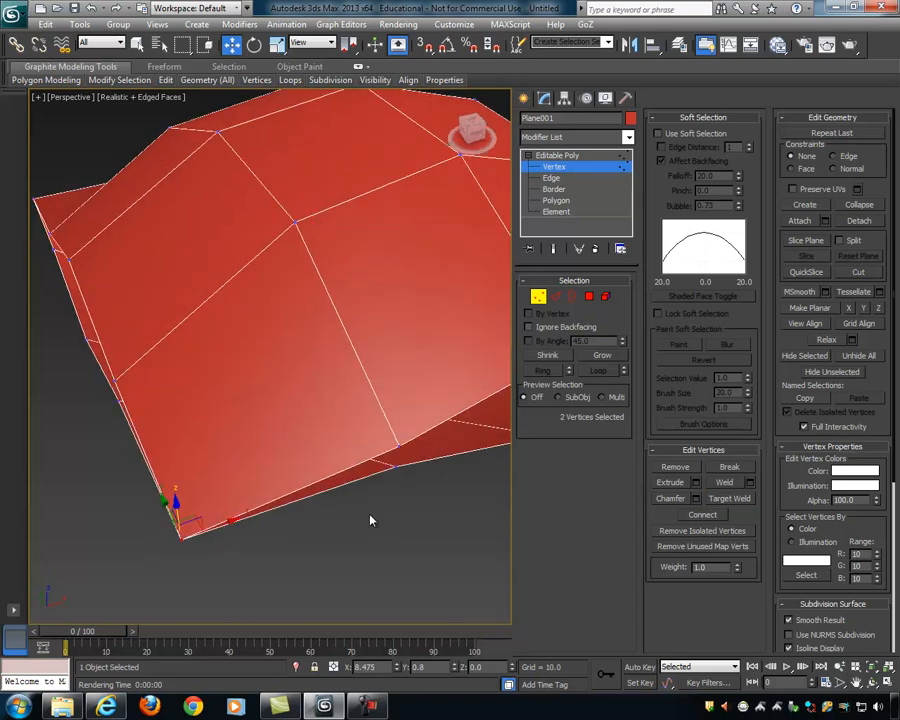
click(749, 483)
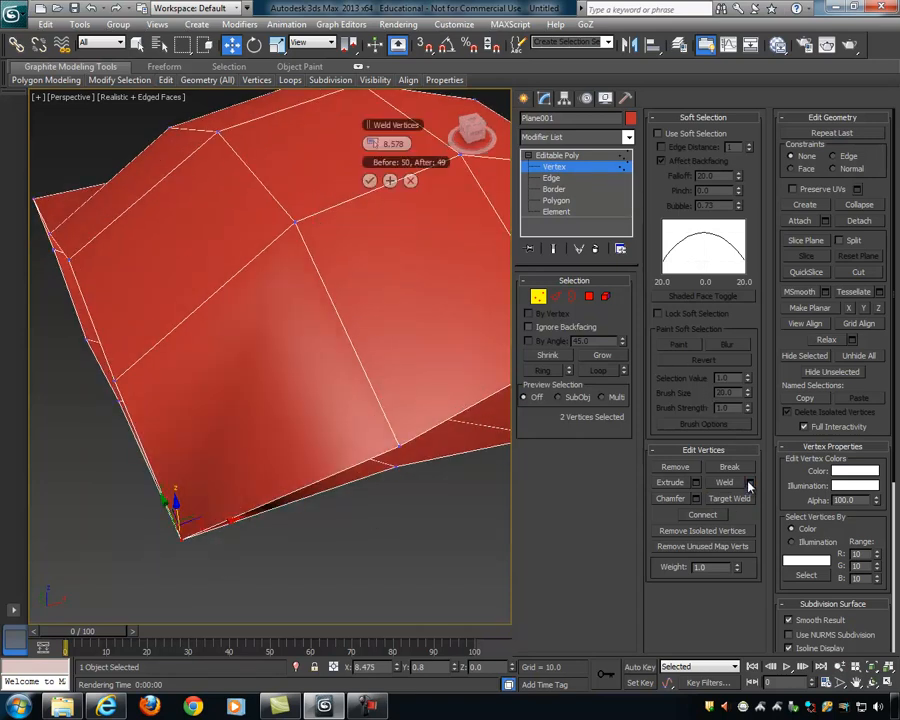
click(370, 181)
Step: Target-weld the separate upper and lower seam vertices along the first open side of the red pillow
alt+middle_drag(408, 291, 246, 251)
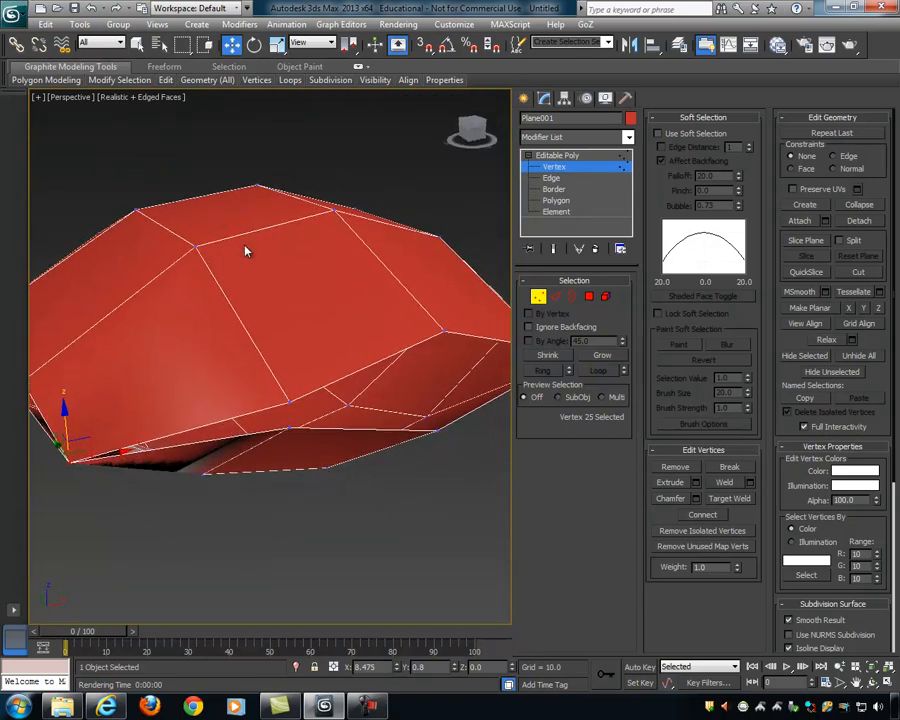
click(729, 499)
click(289, 407)
alt+middle_drag(445, 423, 256, 345)
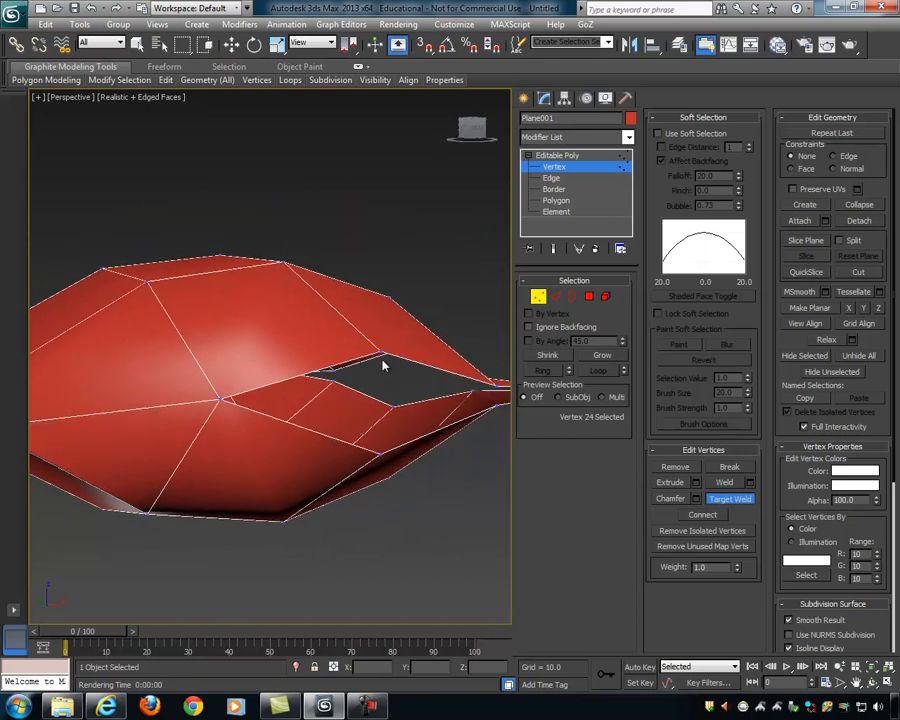
click(381, 454)
Step: Target-weld the matching upper and lower vertices along the adjacent open side of the red pillow
alt+middle_drag(418, 455, 193, 373)
scroll(359, 414, down, 4)
alt+middle_drag(361, 420, 217, 333)
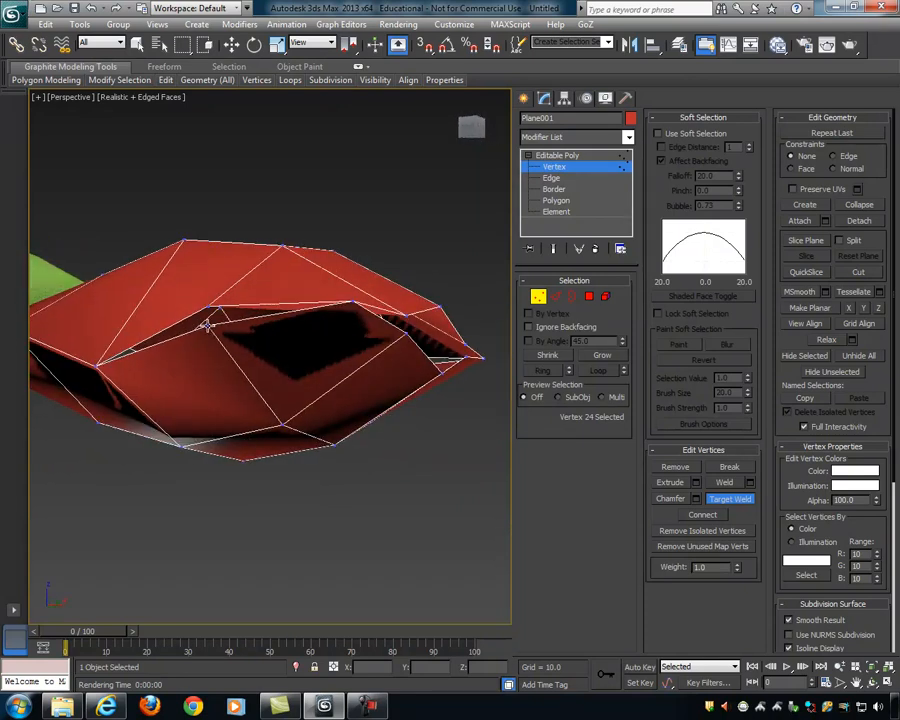
click(206, 305)
mouse_move(333, 355)
alt+middle_down()
mouse_move(289, 359)
mouse_move(343, 352)
alt+middle_up()
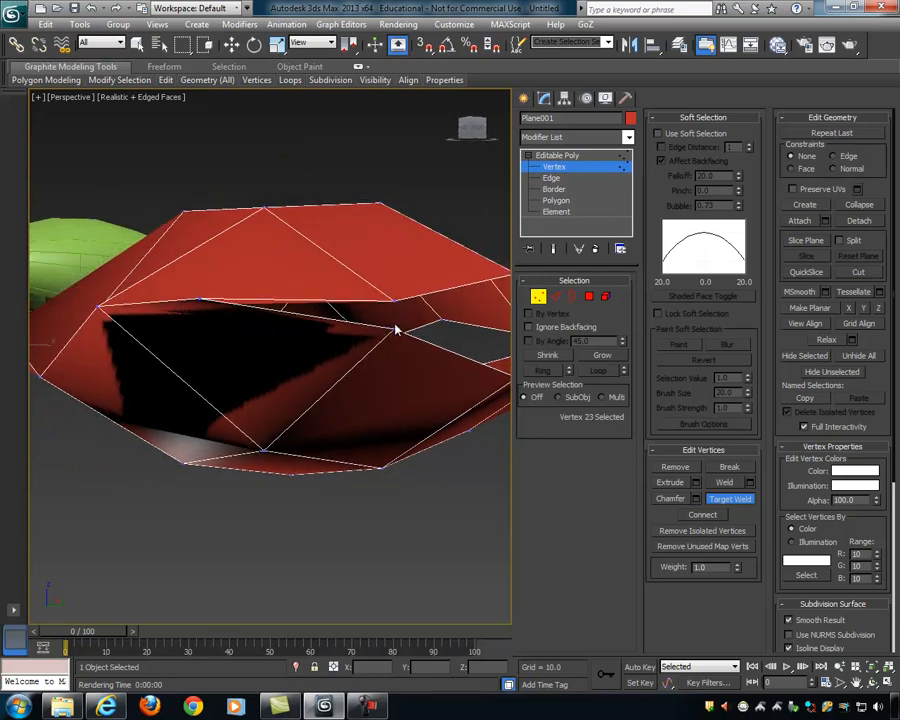
alt+middle_drag(396, 328, 365, 415)
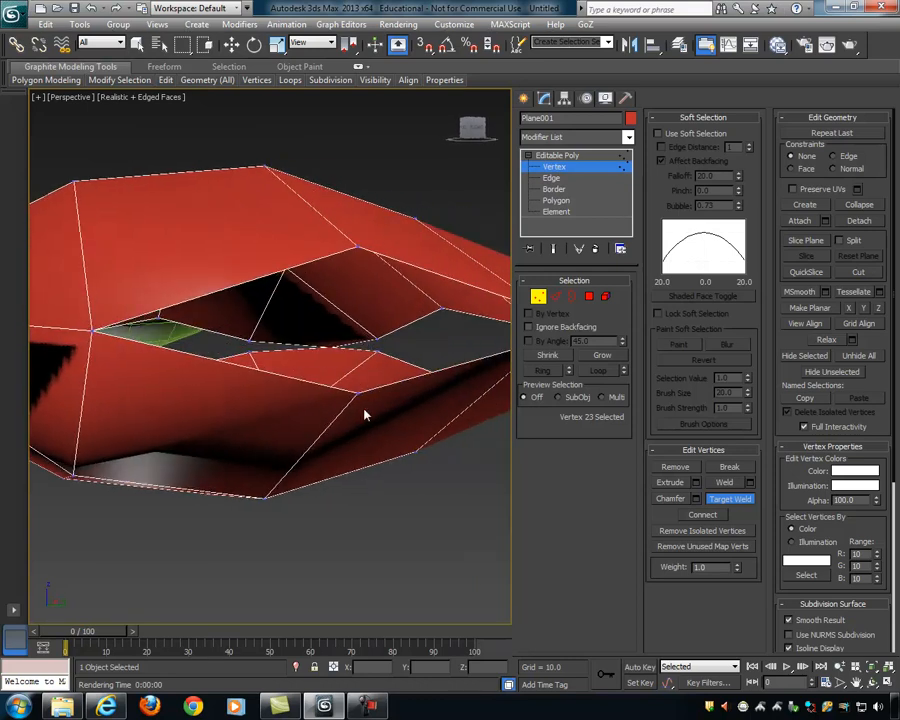
click(358, 246)
scroll(378, 291, down, 5)
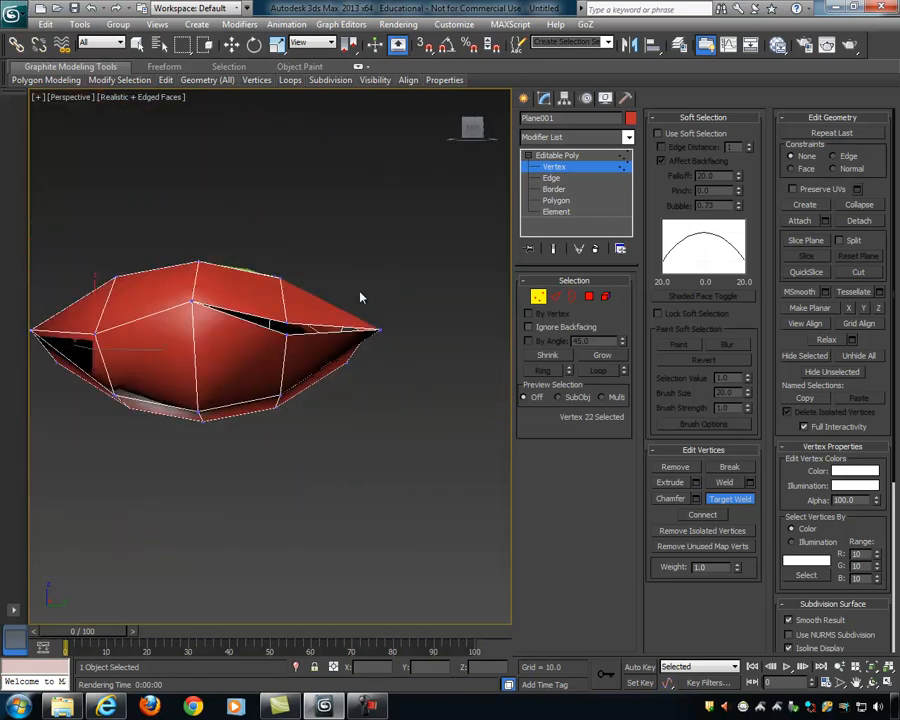
Step: Close the remaining gaps around the red pillow by target-welding the rest of its mid-seam vertex pairs
alt+middle_drag(295, 351, 100, 344)
click(286, 365)
click(203, 316)
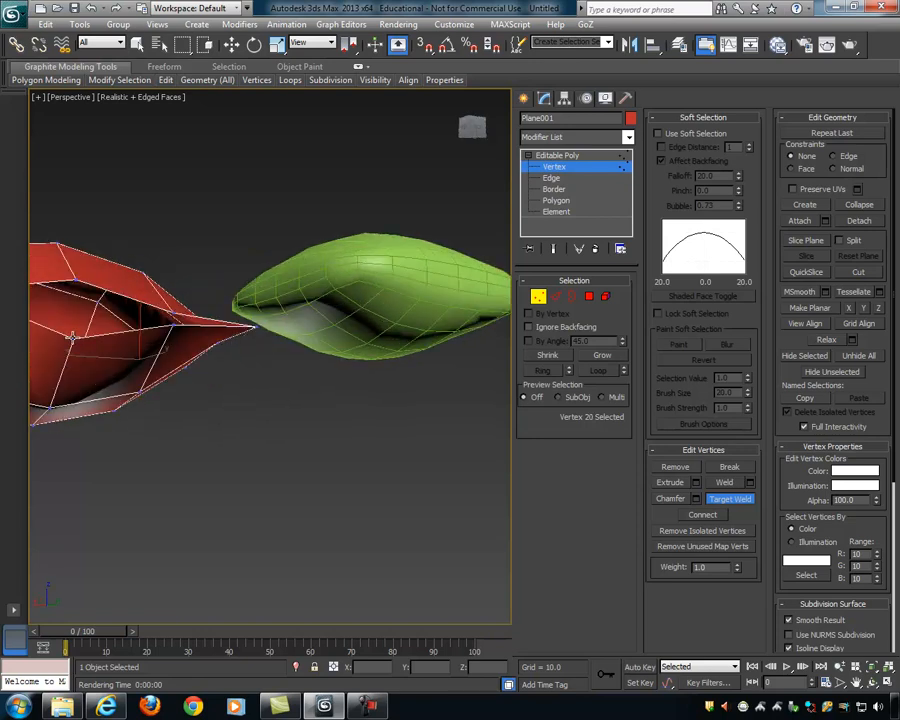
click(75, 281)
alt+middle_drag(78, 282, 138, 333)
click(145, 347)
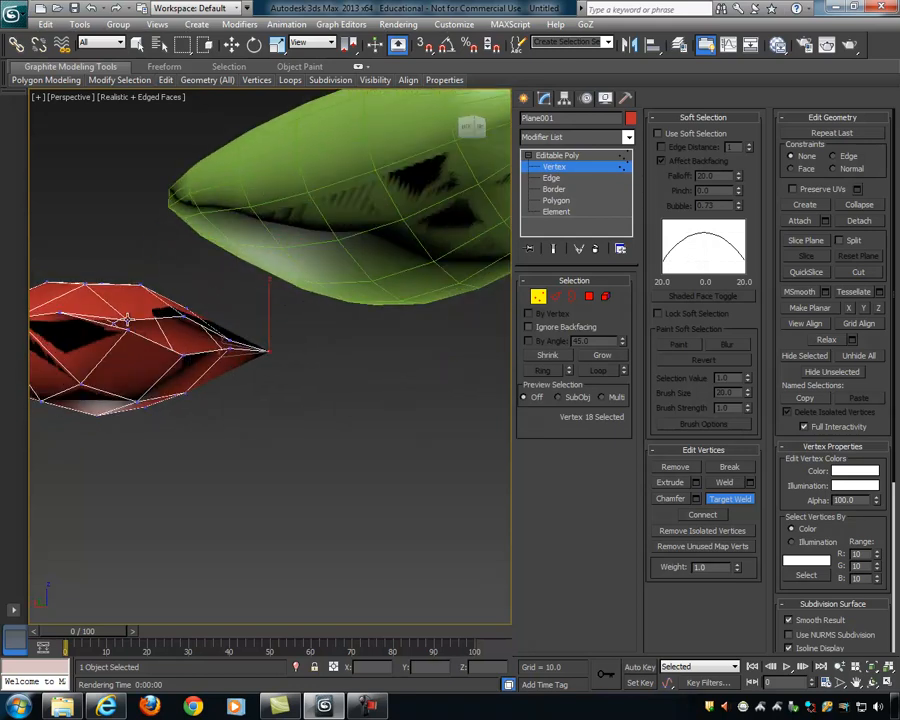
click(128, 331)
alt+middle_drag(215, 346, 215, 339)
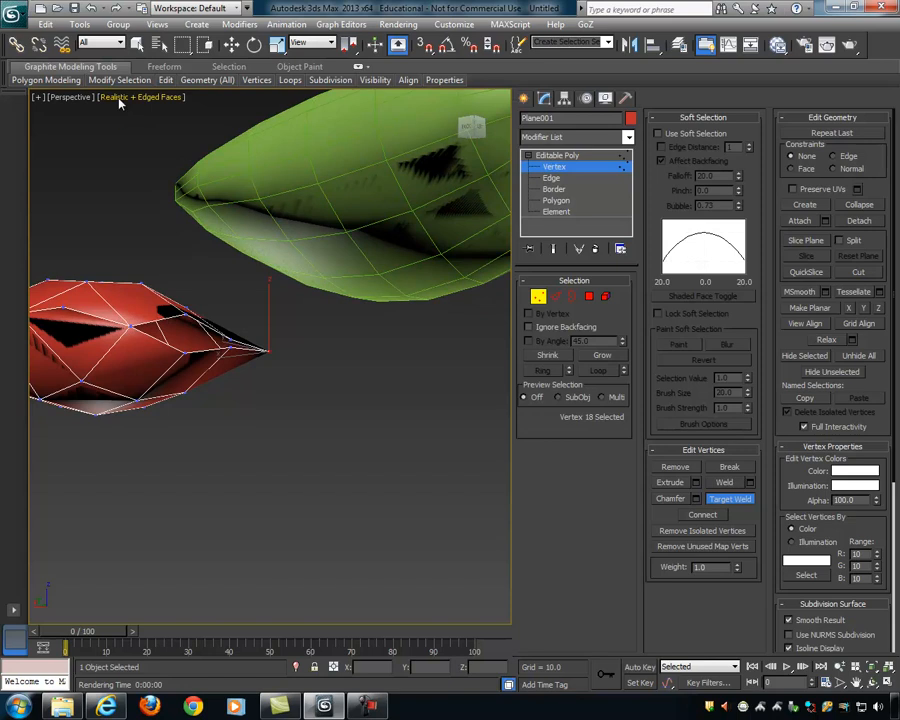
Step: Switch the perspective viewport's shading from Realistic to Shaded, keeping Edged Faces
click(122, 97)
click(161, 126)
mouse_move(200, 280)
alt+middle_down()
mouse_move(211, 305)
mouse_move(197, 362)
mouse_move(237, 346)
mouse_move(215, 345)
mouse_move(291, 363)
mouse_move(215, 362)
mouse_move(392, 354)
mouse_move(366, 417)
mouse_move(416, 414)
mouse_move(436, 444)
alt+middle_up()
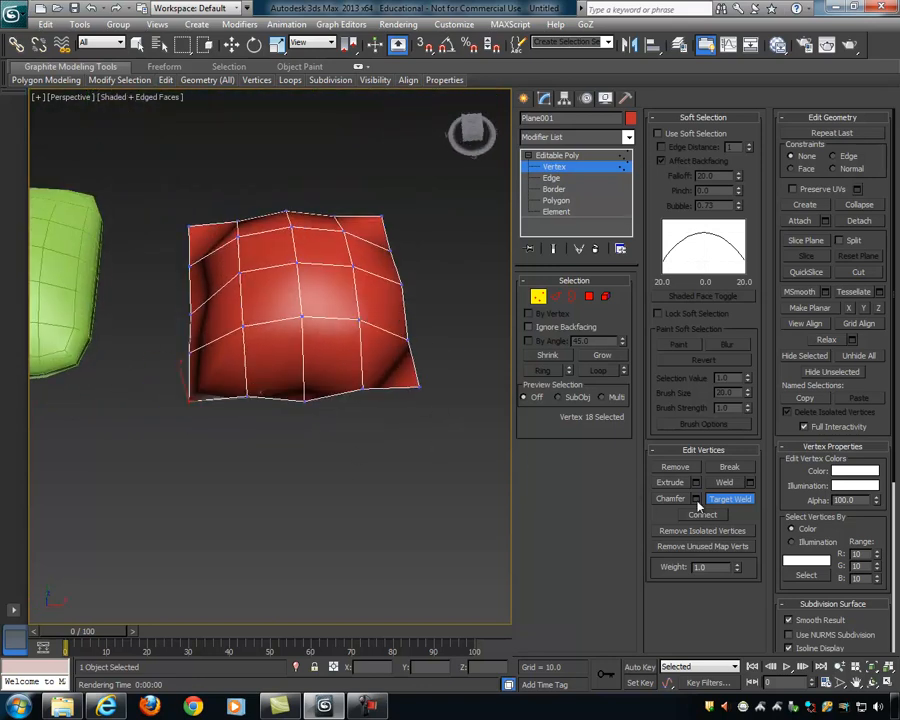
Step: Select the doubled vertices at the red pillow's corners and weld each corner shut
key(w)
alt+middle_drag(449, 393, 369, 245)
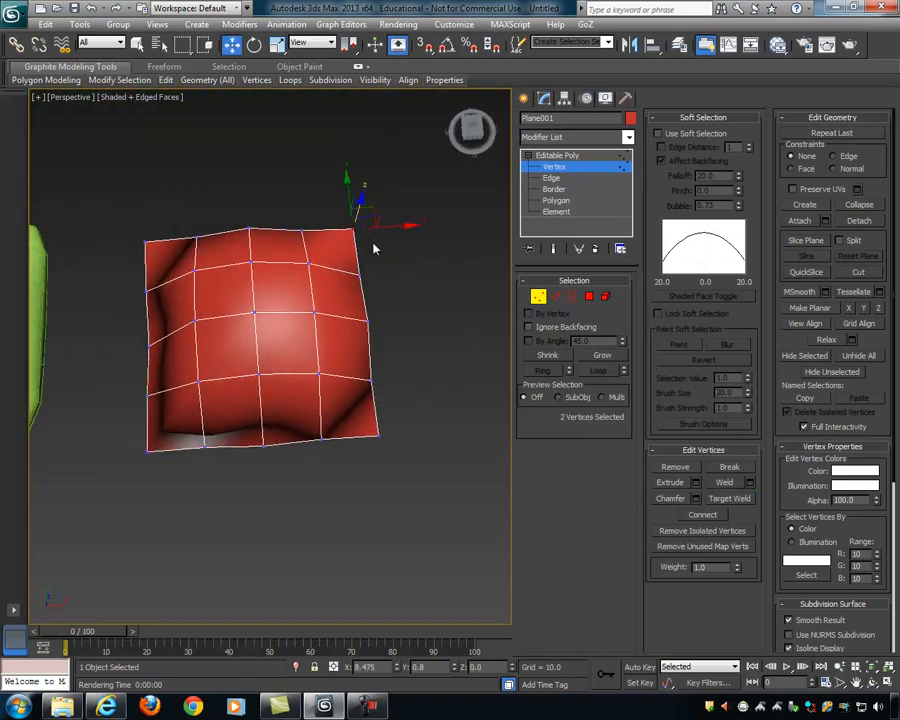
ctrl+drag(154, 265, 155, 266)
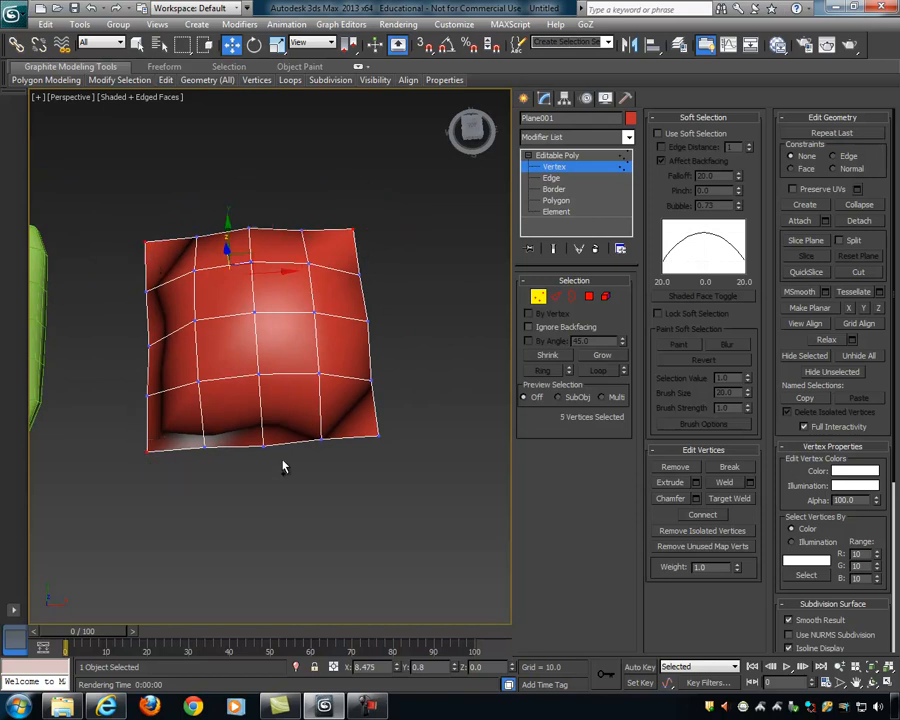
ctrl+drag(420, 463, 430, 440)
alt+middle_drag(430, 440, 408, 434)
drag(390, 280, 389, 278)
ctrl+drag(151, 221, 165, 263)
ctrl+drag(112, 417, 153, 460)
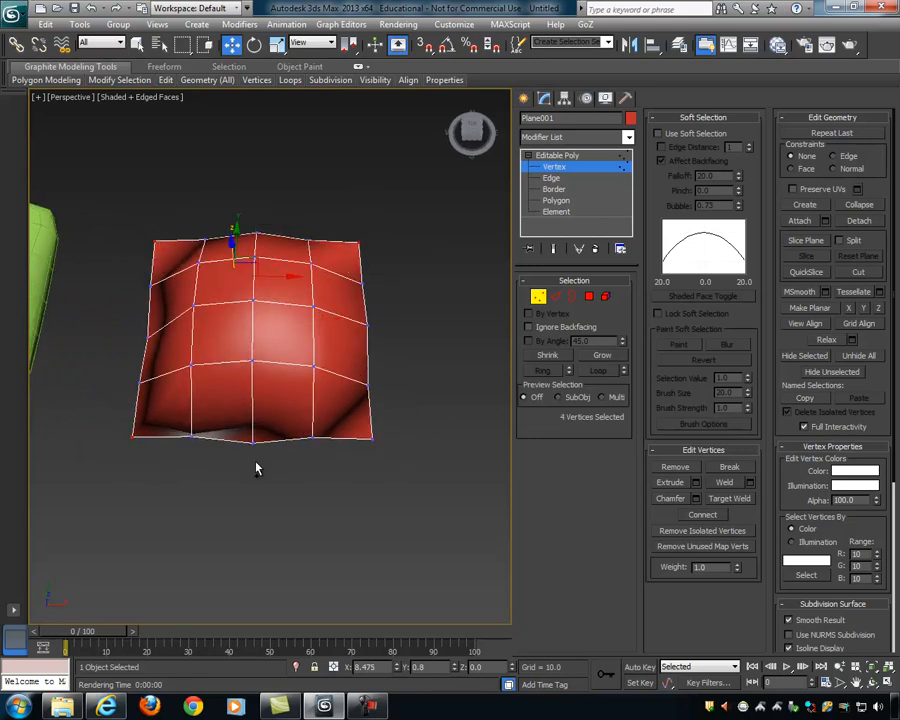
ctrl+drag(430, 474, 430, 474)
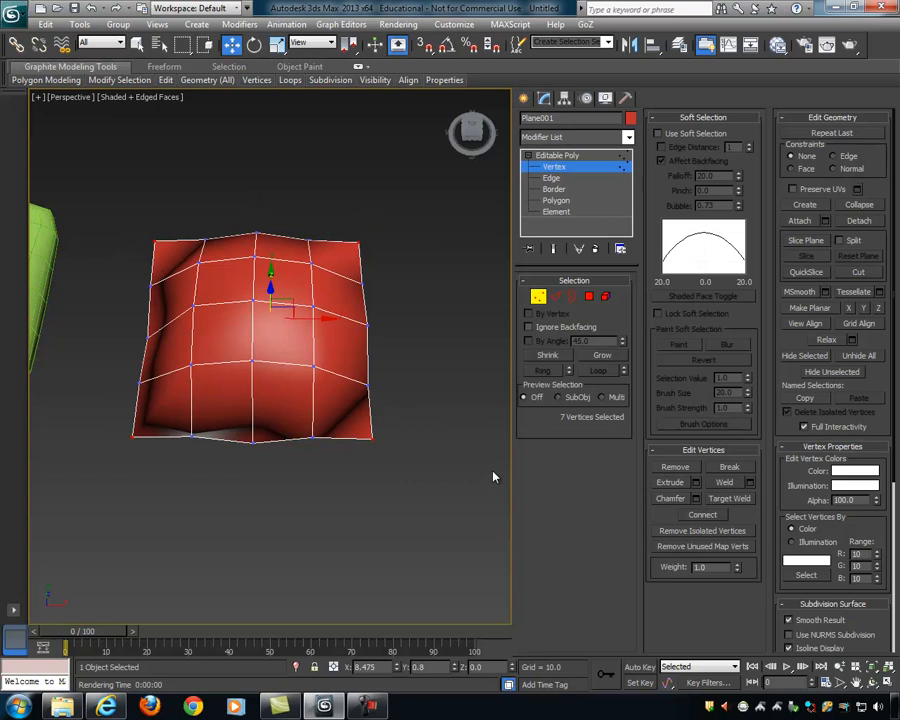
click(750, 484)
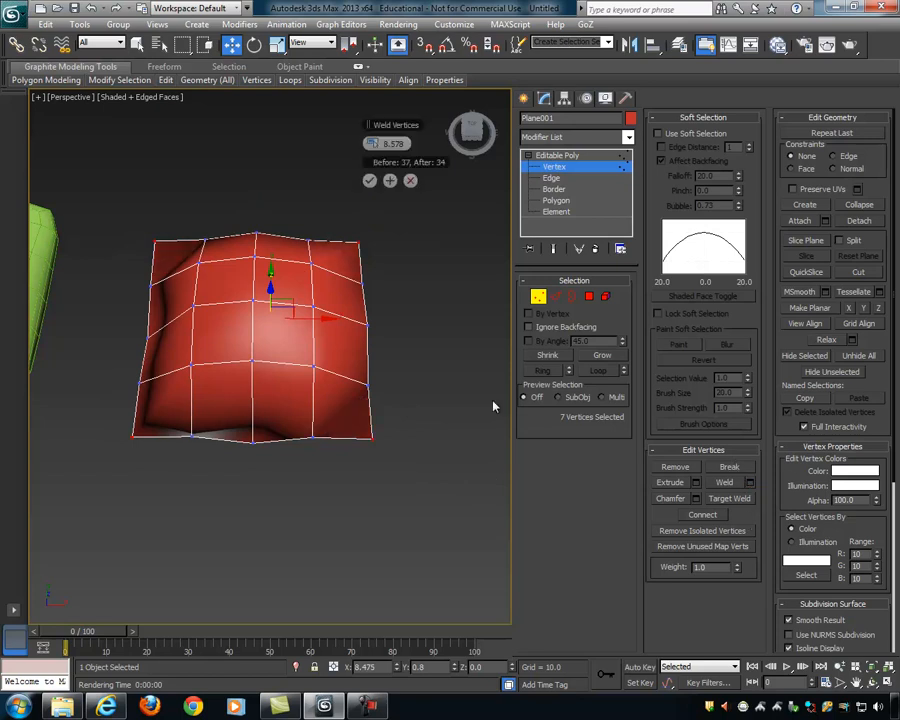
click(369, 180)
Step: Leave vertex editing on the welded pillow and apply a TurboSmooth modifier
alt+middle_drag(367, 185, 241, 316)
scroll(372, 267, down, 5)
scroll(241, 316, up, 4)
alt+middle_drag(375, 343, 273, 311)
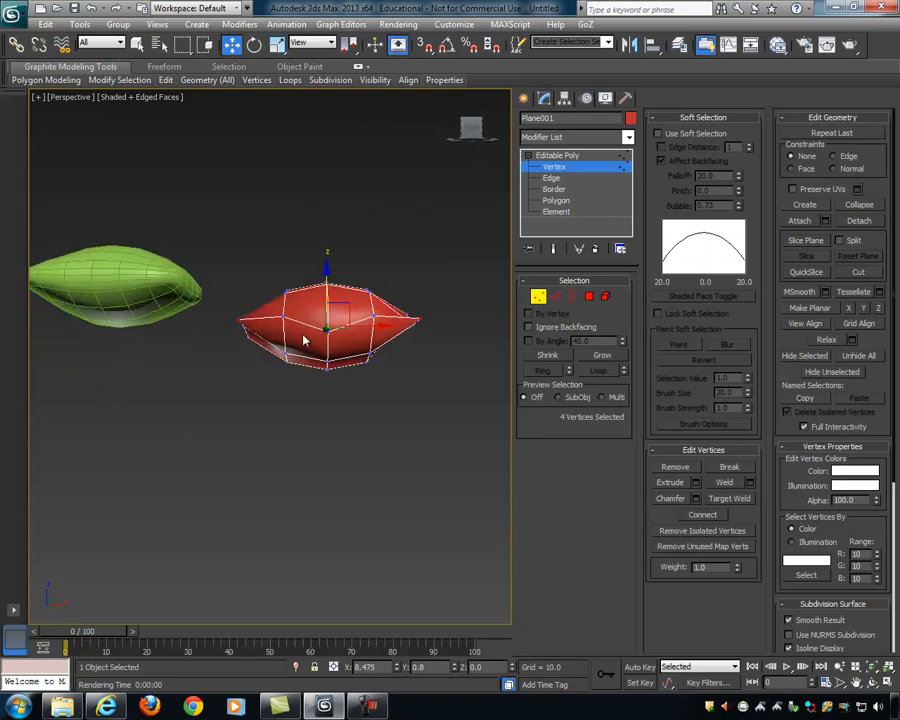
alt+middle_drag(410, 343, 462, 362)
alt+middle_drag(468, 262, 438, 268)
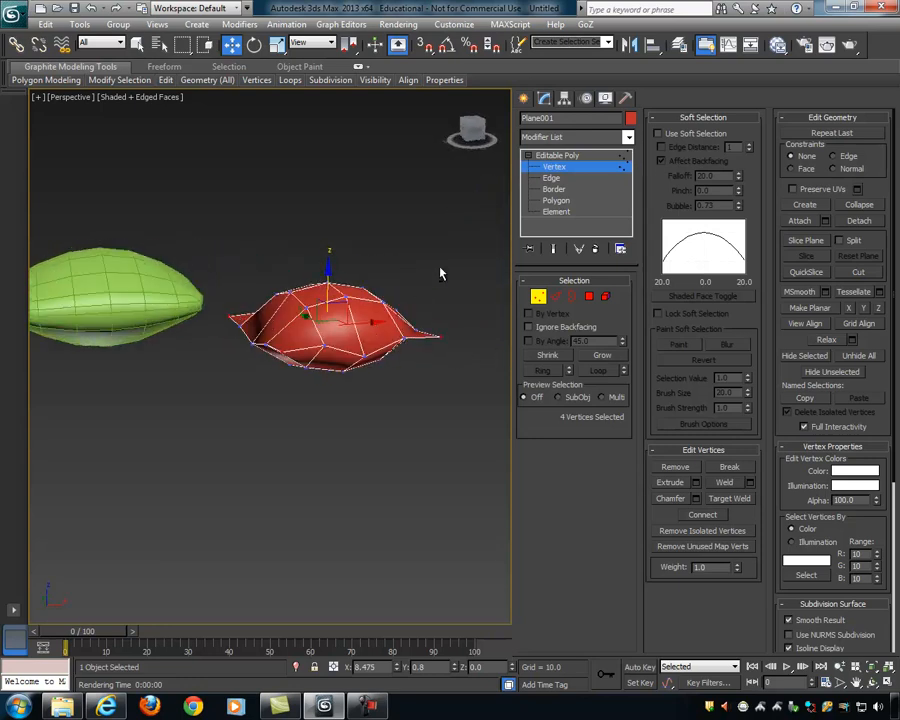
click(538, 297)
click(570, 165)
click(568, 155)
click(628, 137)
drag(630, 208, 659, 508)
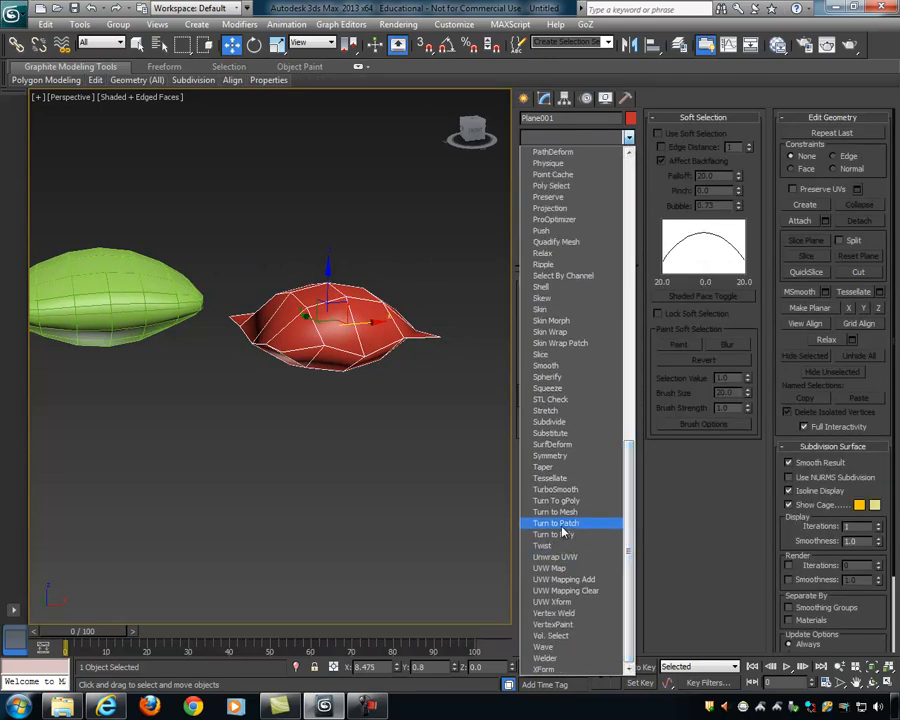
click(560, 489)
Step: Set the red pillow's TurboSmooth iterations to 2
alt+middle_drag(420, 351, 413, 318)
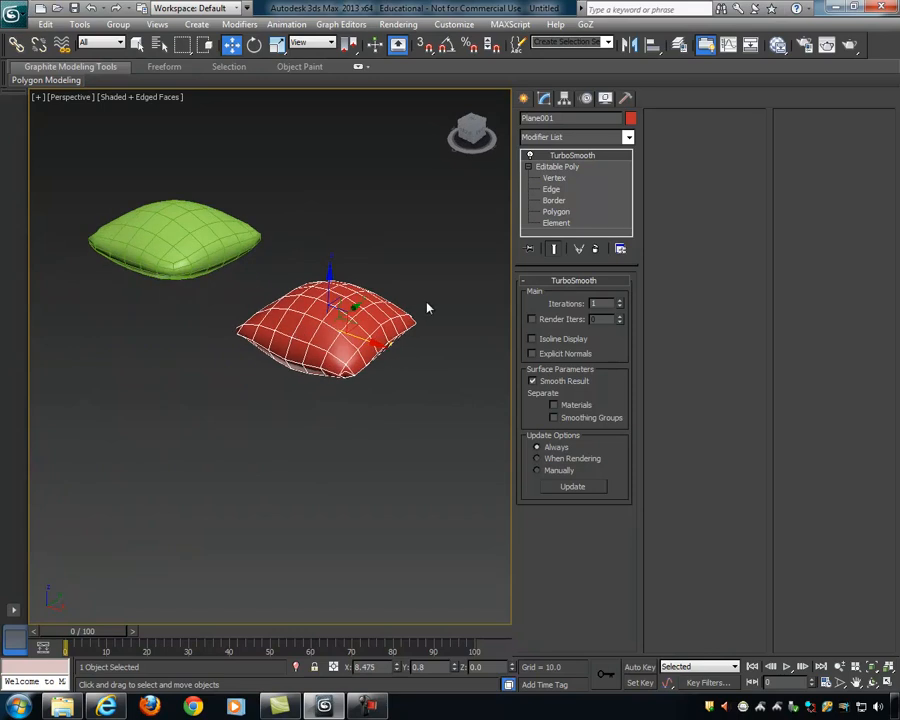
click(412, 314)
alt+middle_drag(360, 348, 371, 362)
scroll(371, 362, up, 3)
click(384, 341)
alt+middle_drag(437, 354, 370, 212)
scroll(358, 336, up, 3)
alt+middle_drag(406, 178, 480, 232)
click(619, 300)
Step: Switch TurboSmooth off and on again to compare the low-poly pillow with its smoothed shape
alt+middle_drag(418, 333, 476, 324)
alt+middle_drag(442, 260, 292, 284)
click(530, 156)
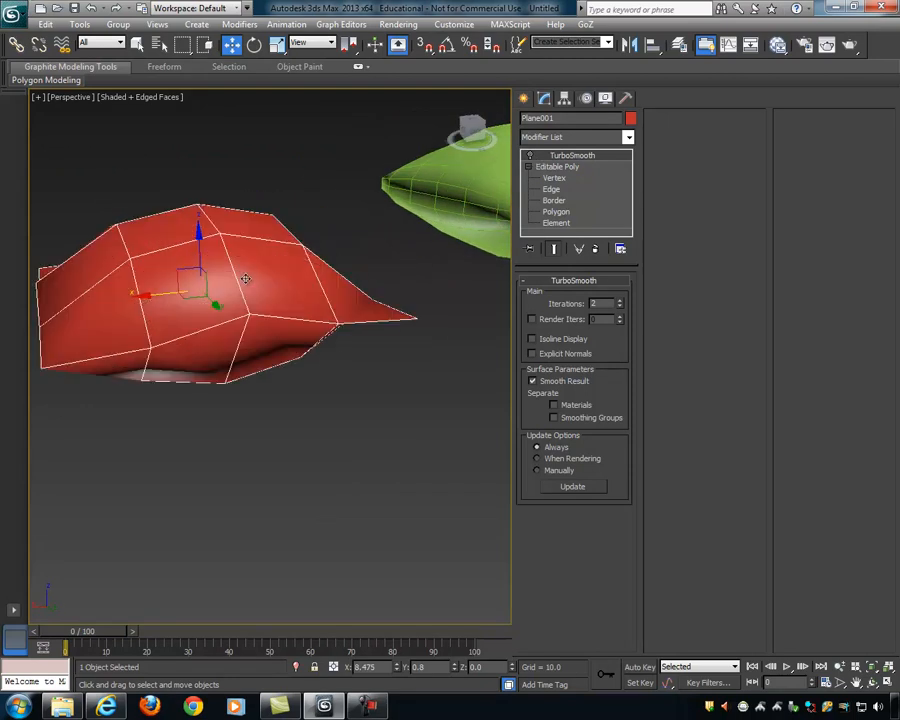
click(530, 156)
alt+middle_drag(330, 170, 302, 314)
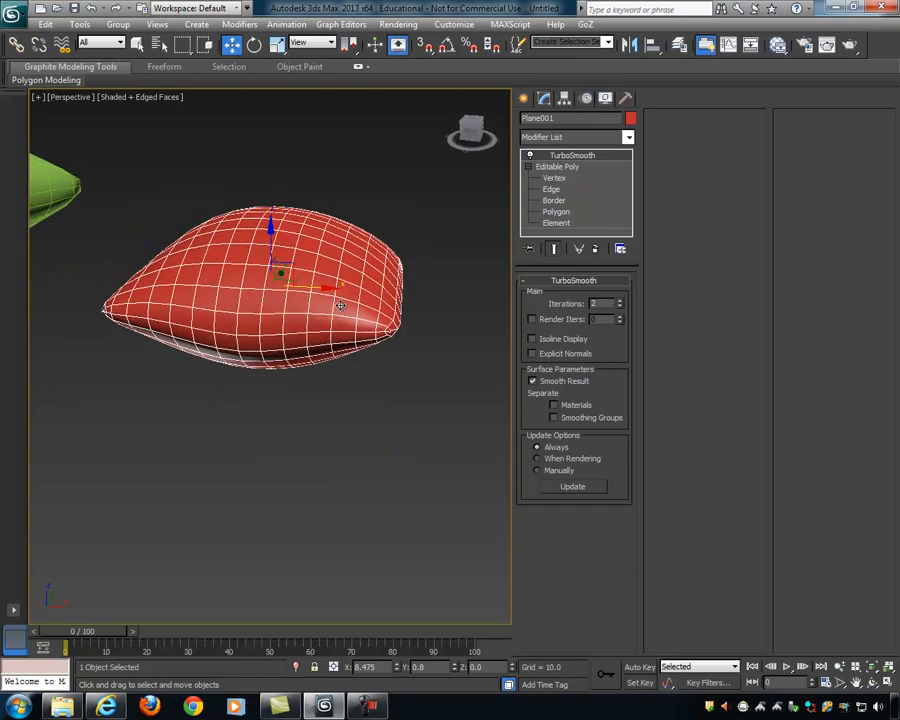
alt+middle_drag(379, 281, 457, 277)
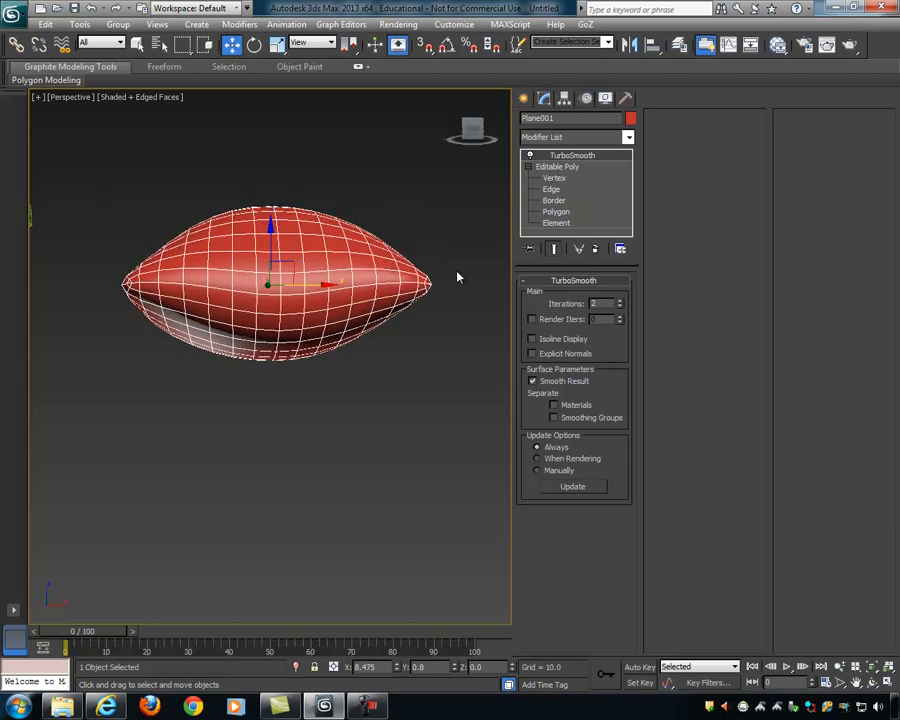
Step: Collapse the red pillow's entire modifier stack, holding the scene first
right_click(577, 158)
click(570, 155)
right_click(572, 155)
click(636, 296)
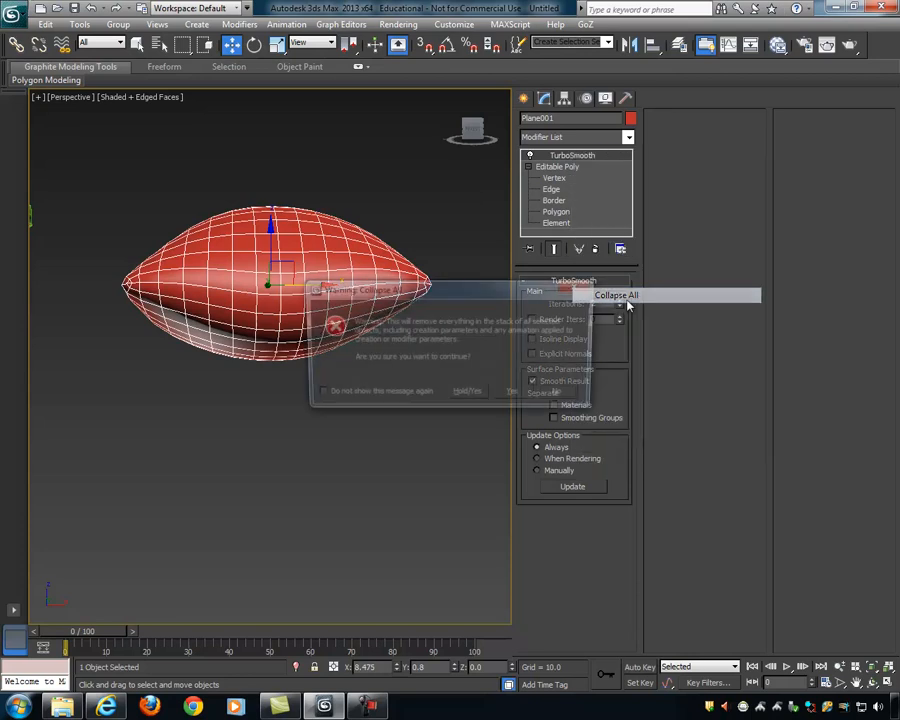
click(468, 394)
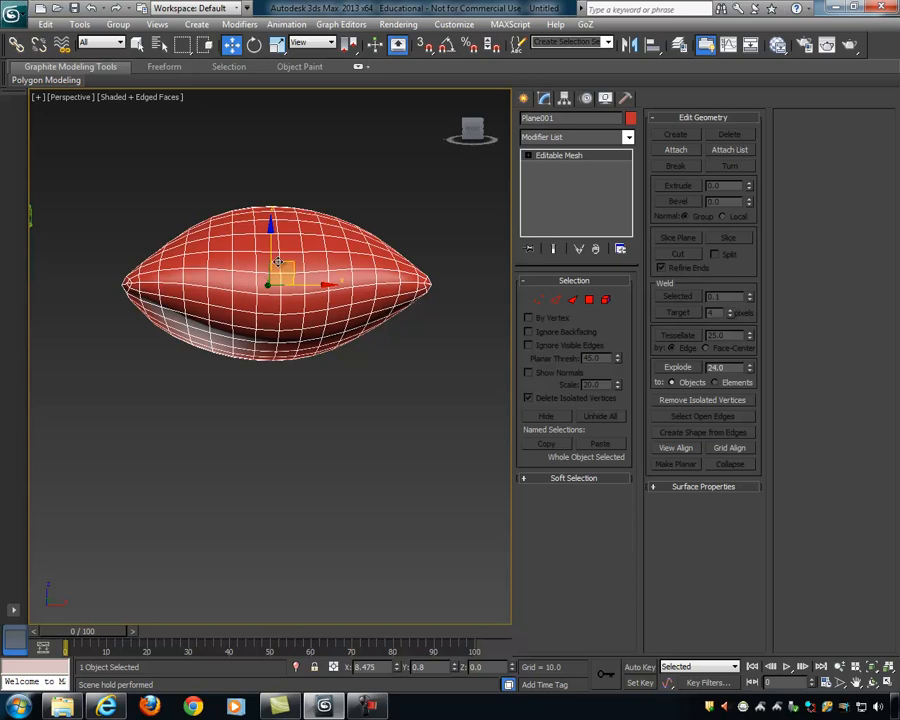
Step: Enter the collapsed mesh's Vertex level and select the vertex at one pillow corner
alt+middle_drag(284, 264, 342, 260)
scroll(305, 283, up, 4)
alt+middle_drag(313, 176, 491, 295)
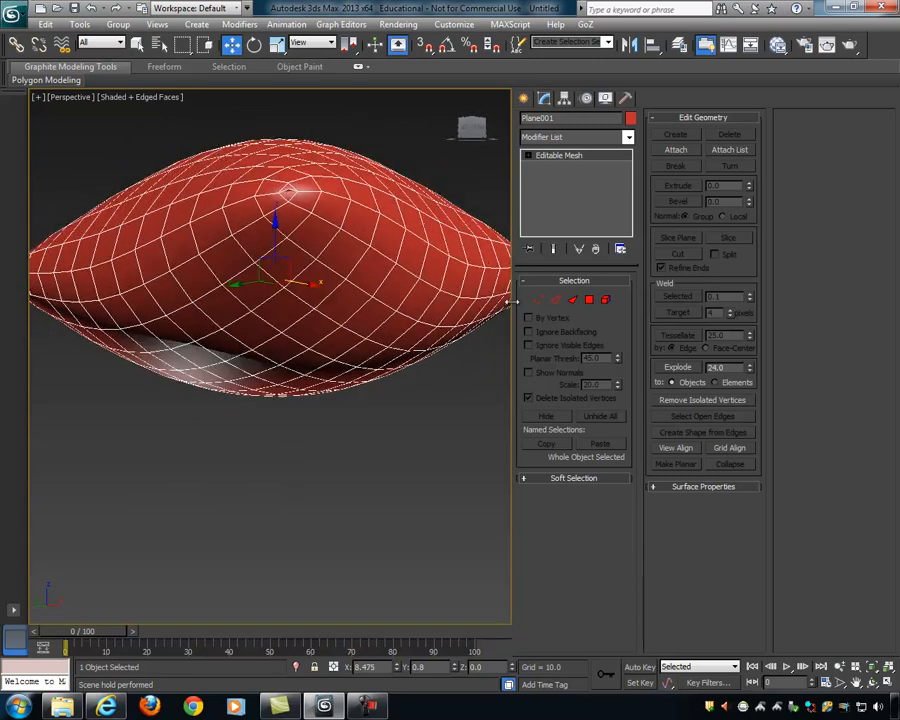
click(538, 300)
click(290, 190)
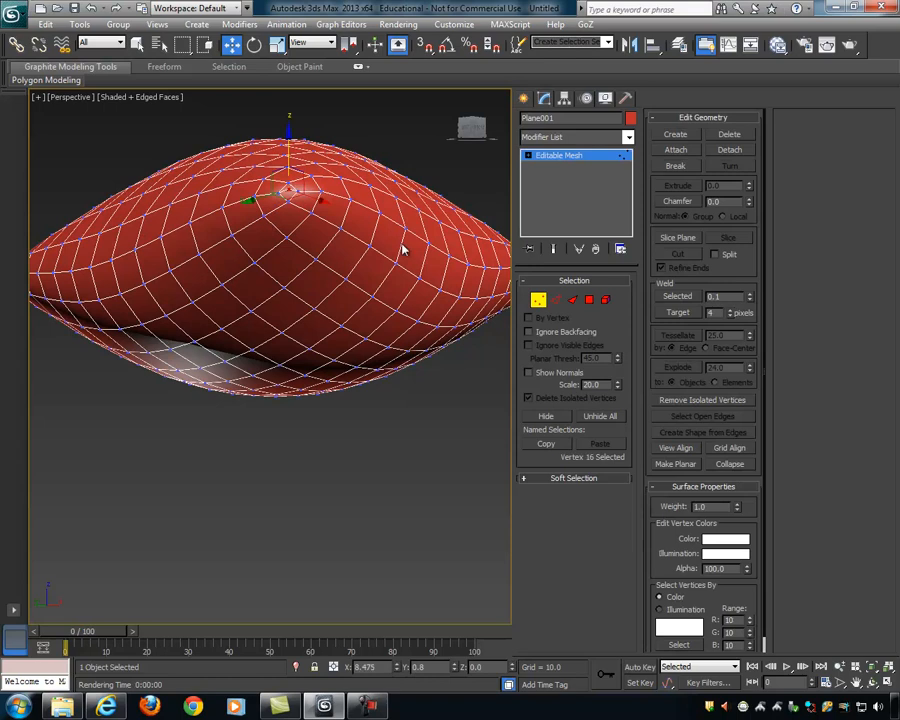
Step: Examine the smoothed mesh and seam up close along the pillow's sides and corners
key(z)
alt+middle_drag(414, 261, 410, 312)
scroll(375, 345, down, 2)
scroll(398, 320, down, 4)
middle_drag(410, 312, 170, 287)
alt+middle_drag(325, 293, 368, 278)
scroll(317, 297, up, 4)
middle_drag(317, 297, 199, 275)
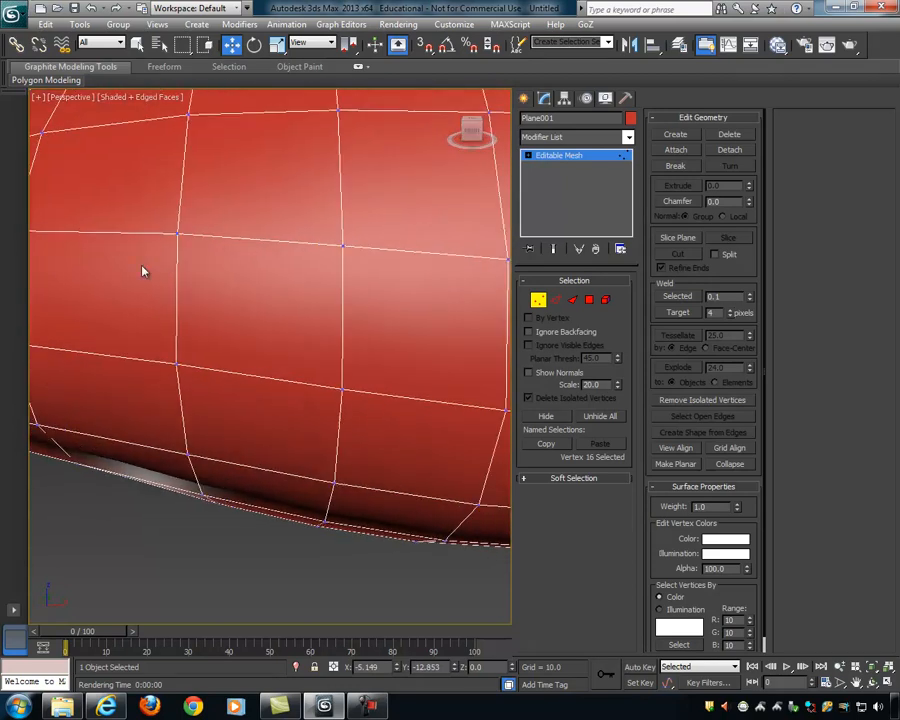
scroll(313, 303, down, 4)
scroll(313, 303, up, 2)
middle_drag(313, 303, 177, 243)
scroll(380, 290, up, 2)
alt+middle_drag(380, 290, 290, 392)
Step: Try to reshape the pillow by moving a corner vertex, and undo the last move
click(258, 376)
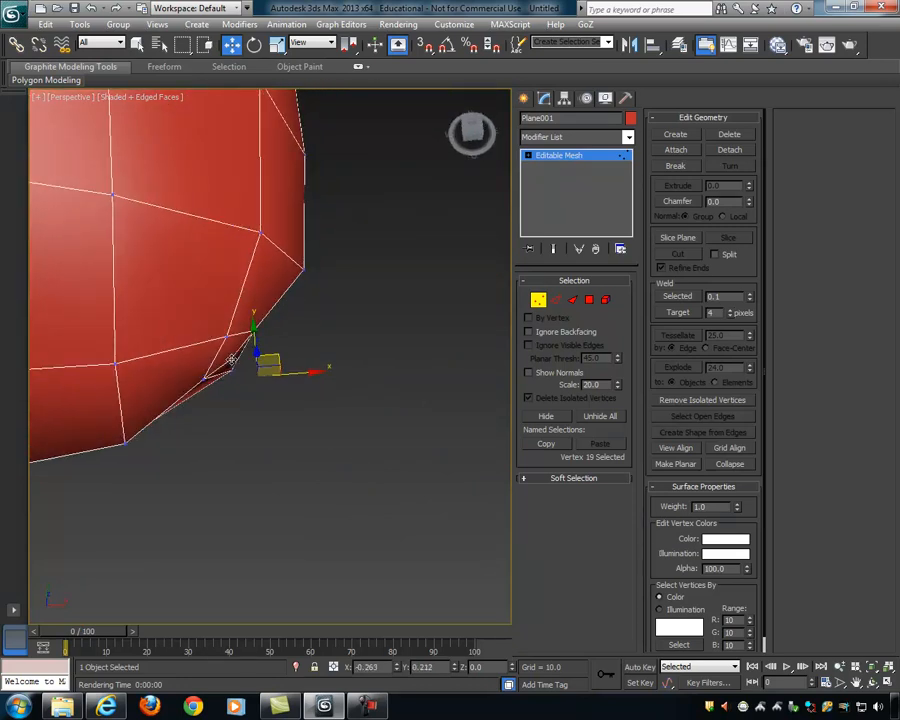
scroll(258, 376, down, 6)
alt+middle_drag(296, 330, 325, 334)
click(334, 215)
alt+middle_drag(334, 215, 351, 327)
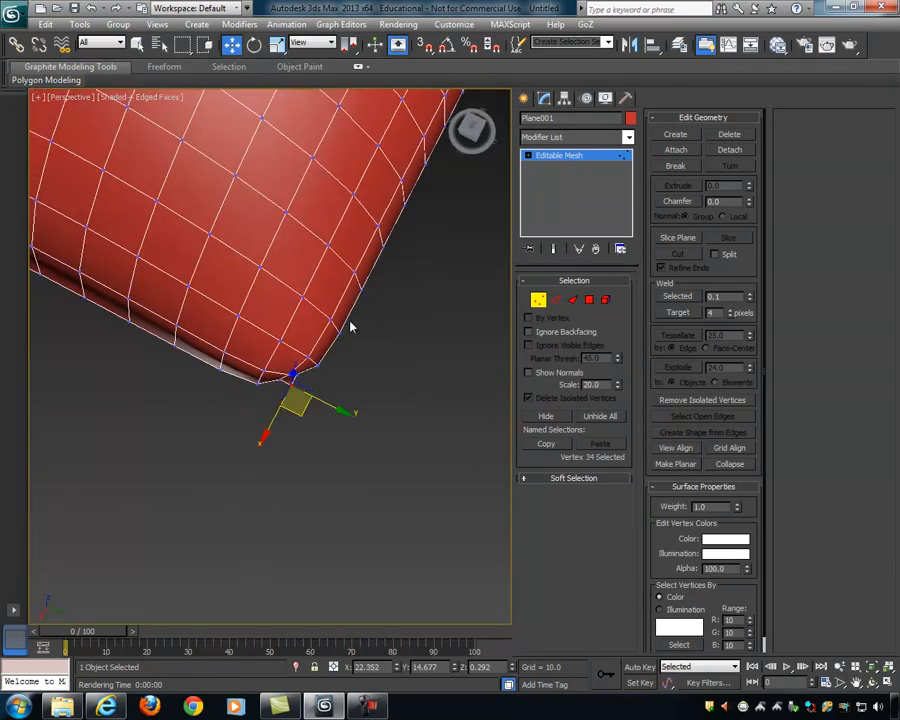
scroll(351, 327, up, 5)
alt+middle_drag(316, 405, 340, 398)
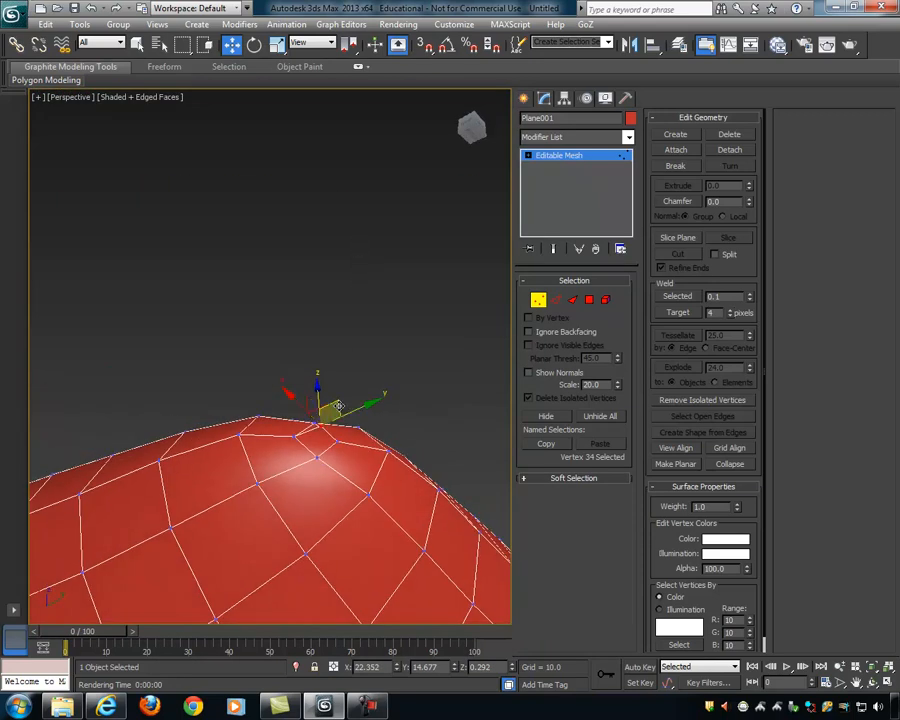
alt+middle_drag(316, 438, 369, 453)
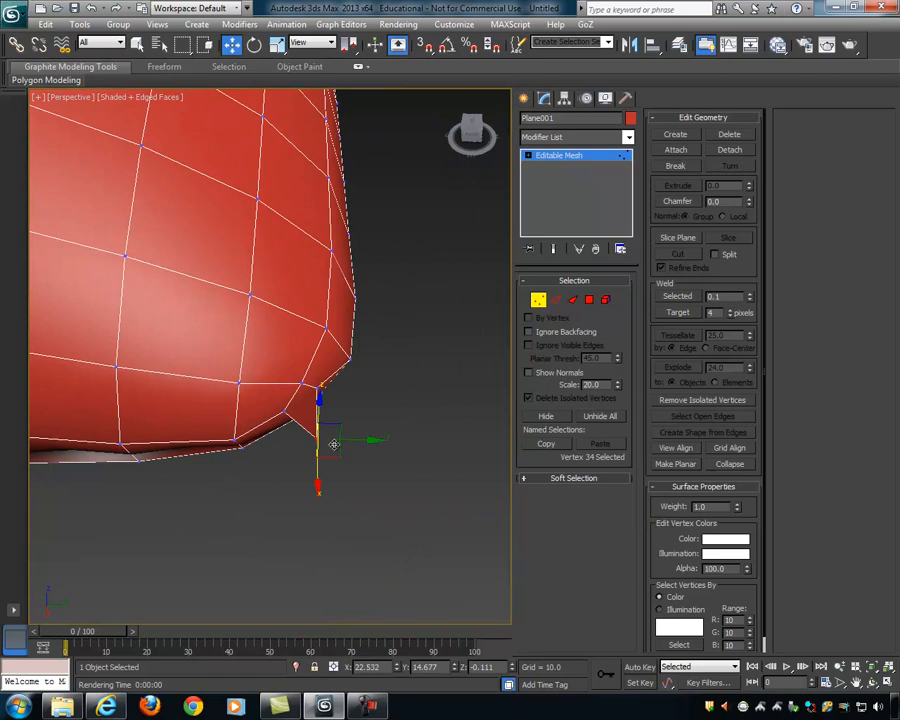
drag(317, 439, 305, 402)
alt+middle_drag(305, 402, 354, 283)
key(ctrl+z)
Step: Try to move the protruding vertex at the pillow corner and attach it with Target weld
drag(218, 150, 215, 131)
alt+middle_drag(322, 256, 397, 404)
key(alt+w)
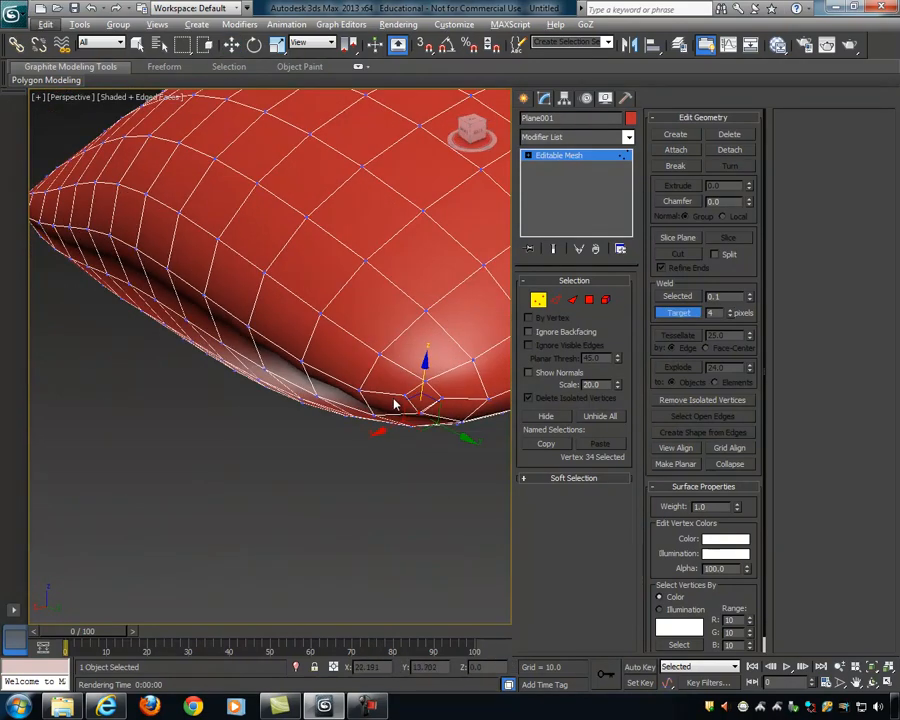
key(w)
alt+middle_drag(314, 344, 308, 355)
key(alt+w)
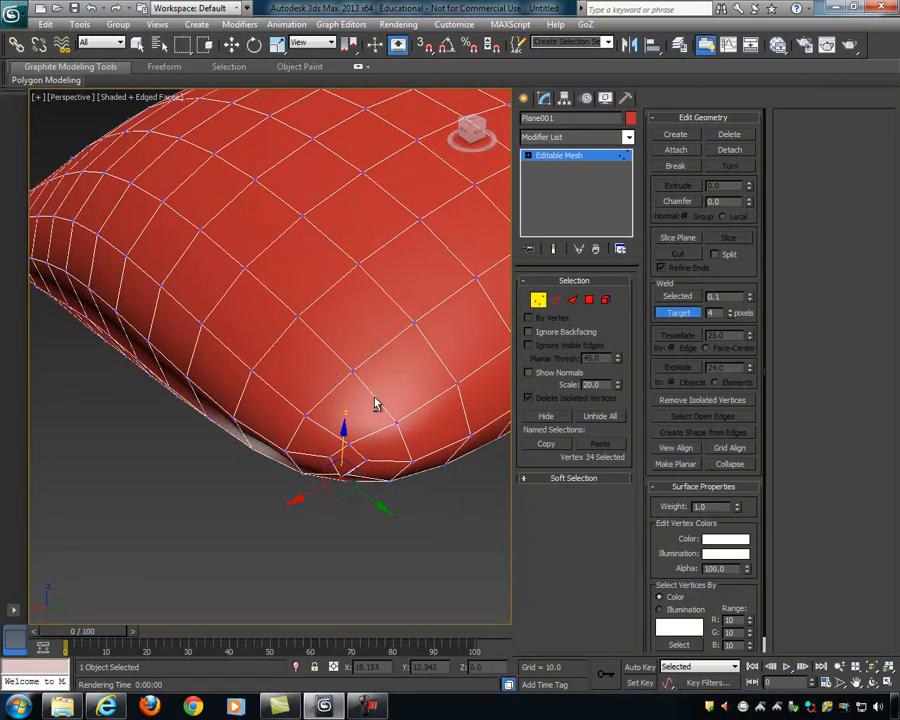
key(w)
alt+middle_drag(386, 500, 426, 478)
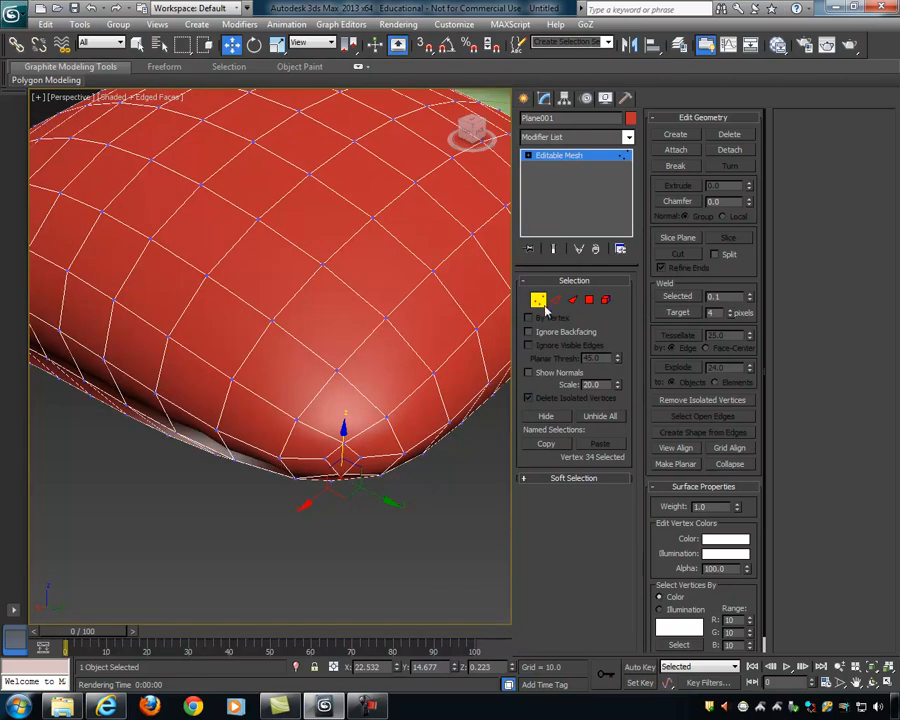
Step: Leave the Vertex level and convert the red pillow to an Editable Poly
click(539, 300)
alt+middle_drag(453, 374, 431, 376)
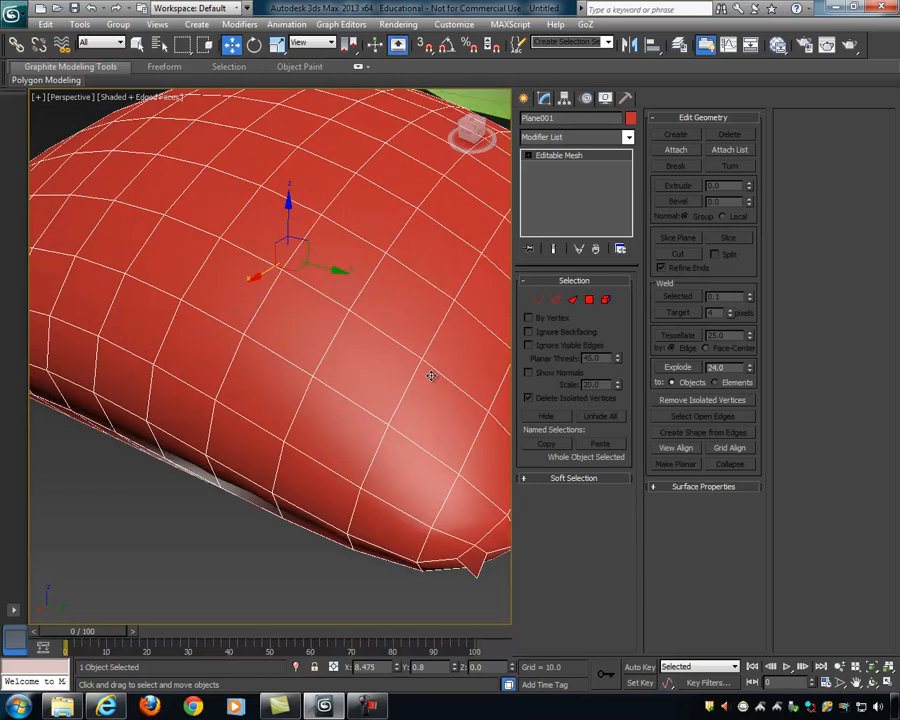
click(224, 505)
alt+middle_drag(293, 473, 275, 458)
scroll(308, 404, down, 4)
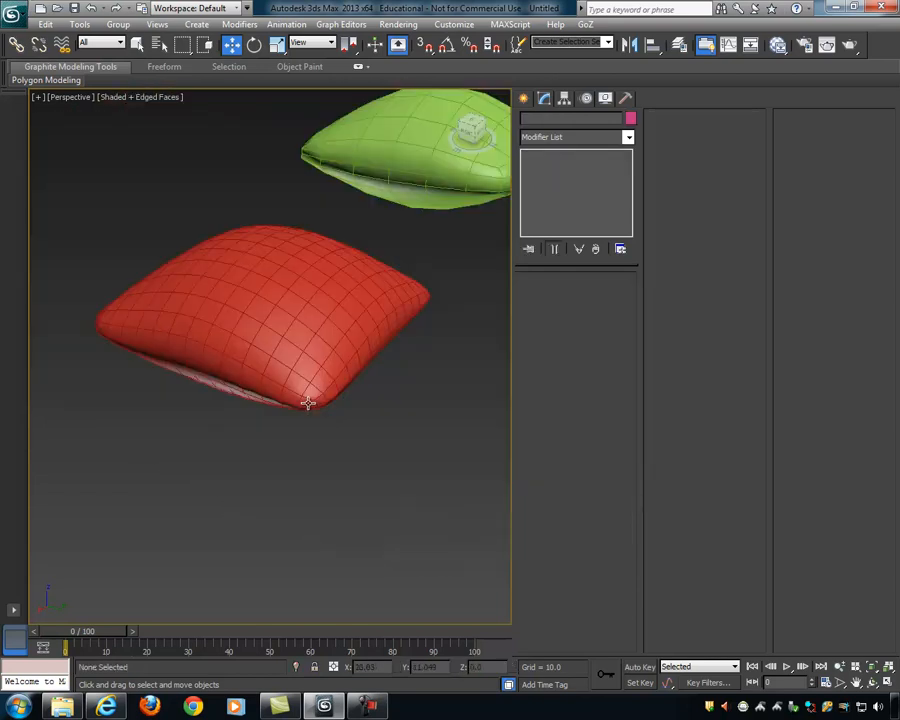
scroll(308, 403, up, 4)
click(308, 404)
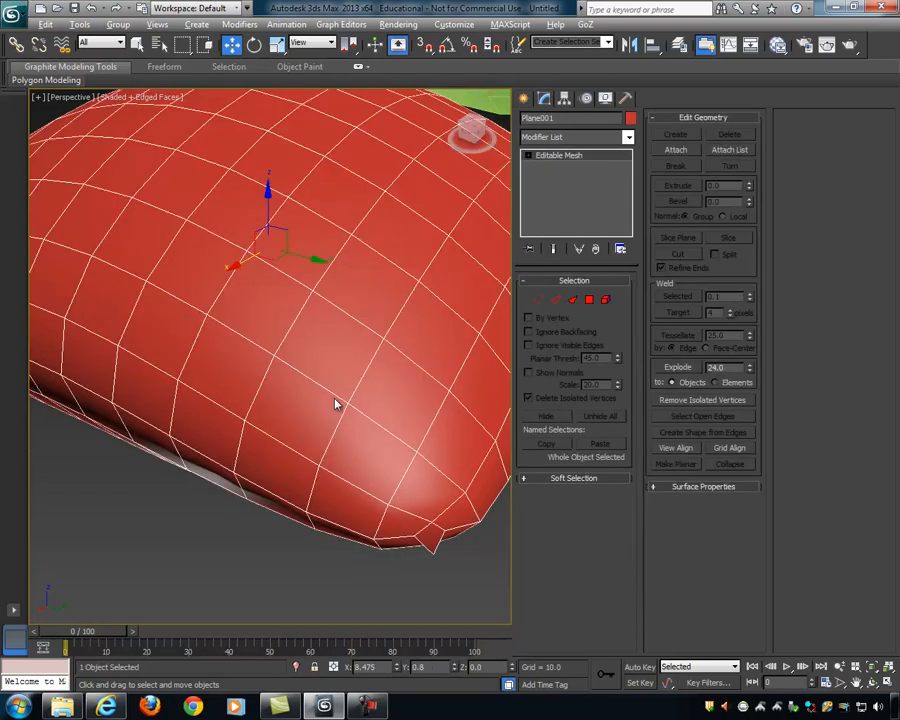
key(alt+e)
click(428, 348)
click(366, 706)
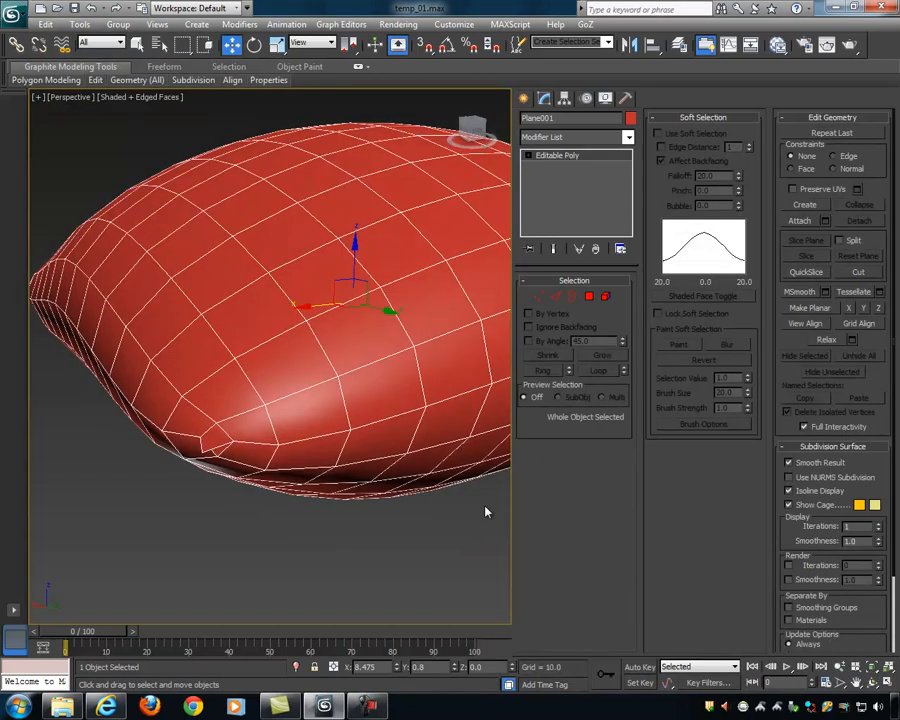
Step: Enter the Editable Poly's Vertex level and select the protruding vertex at the pillow corner
alt+middle_drag(362, 392, 502, 307)
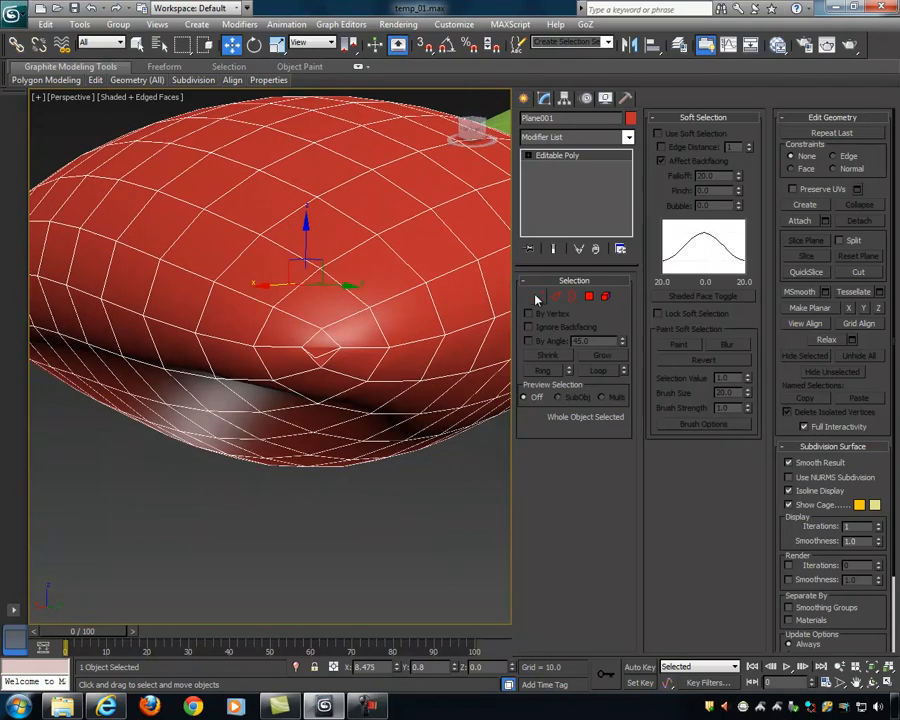
click(538, 296)
click(318, 360)
alt+middle_drag(318, 360, 440, 407)
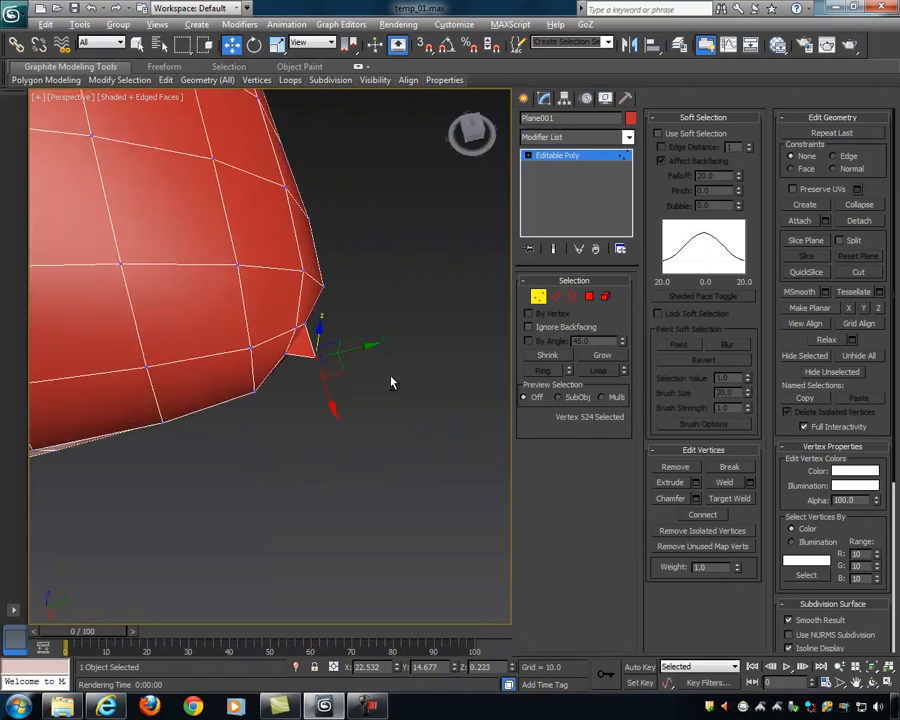
Step: Move the protruding corner vertex inward in the Top view, close to the neighbouring corner vertices
key(alt+w)
middle_drag(214, 249, 203, 257)
scroll(188, 250, up, 3)
scroll(174, 243, up, 10)
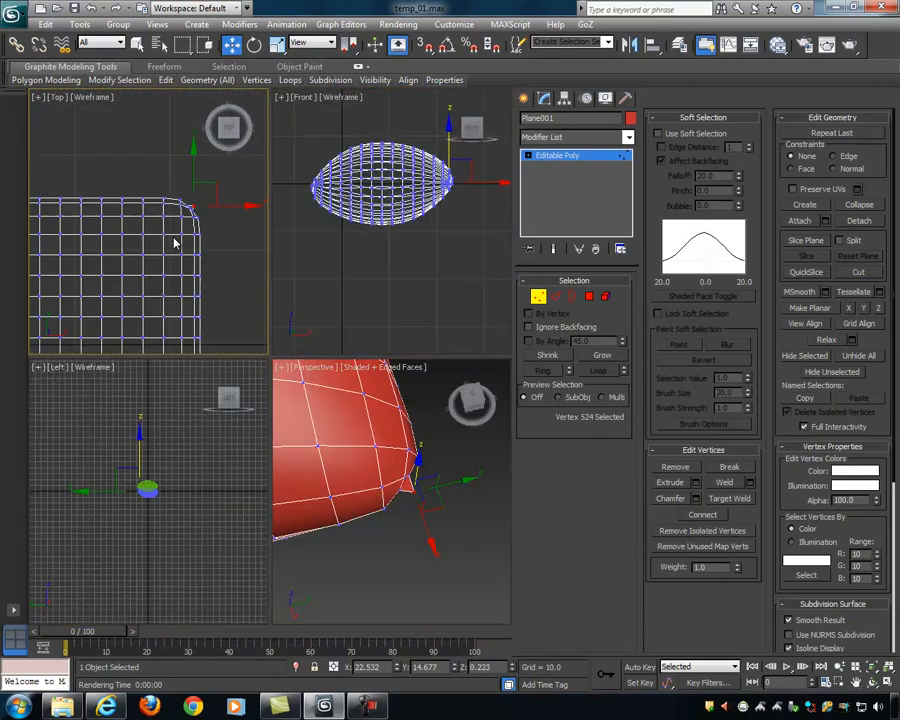
middle_drag(170, 223, 168, 306)
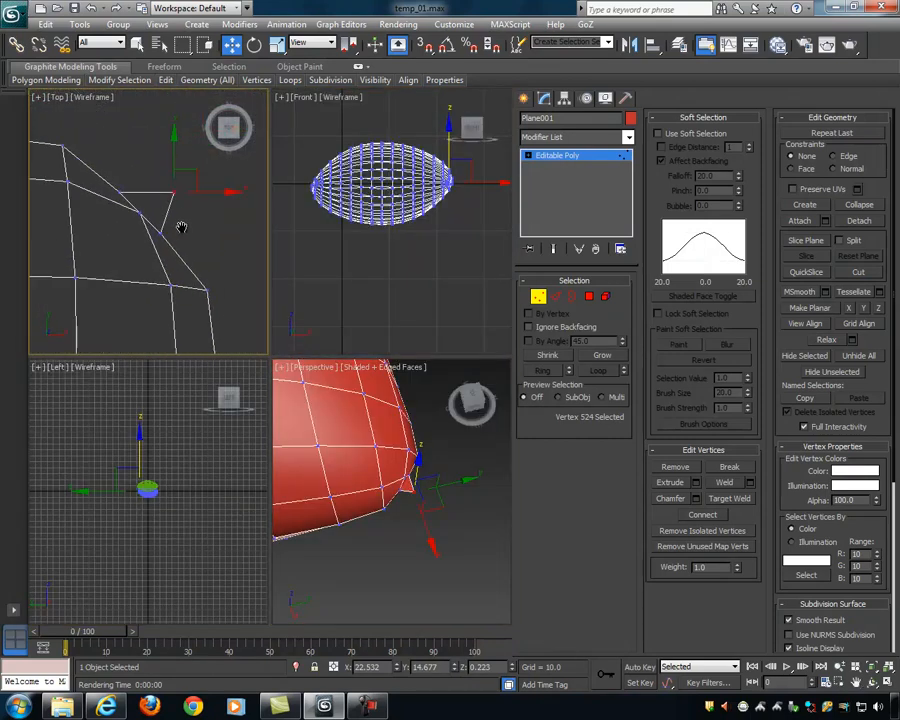
scroll(191, 196, up, 2)
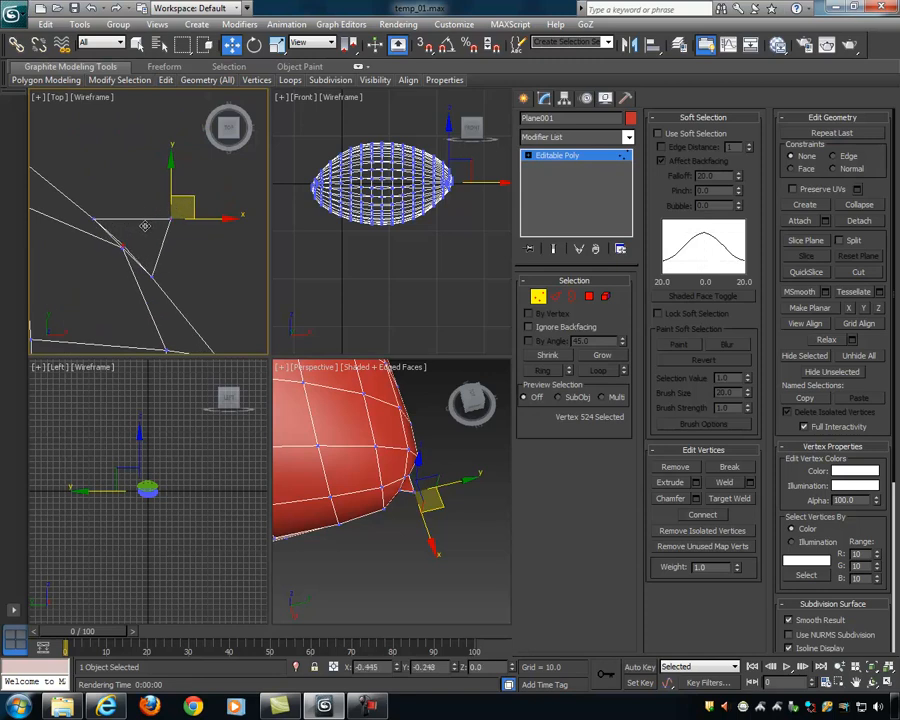
drag(191, 199, 145, 227)
key(ctrl+z)
drag(193, 199, 154, 215)
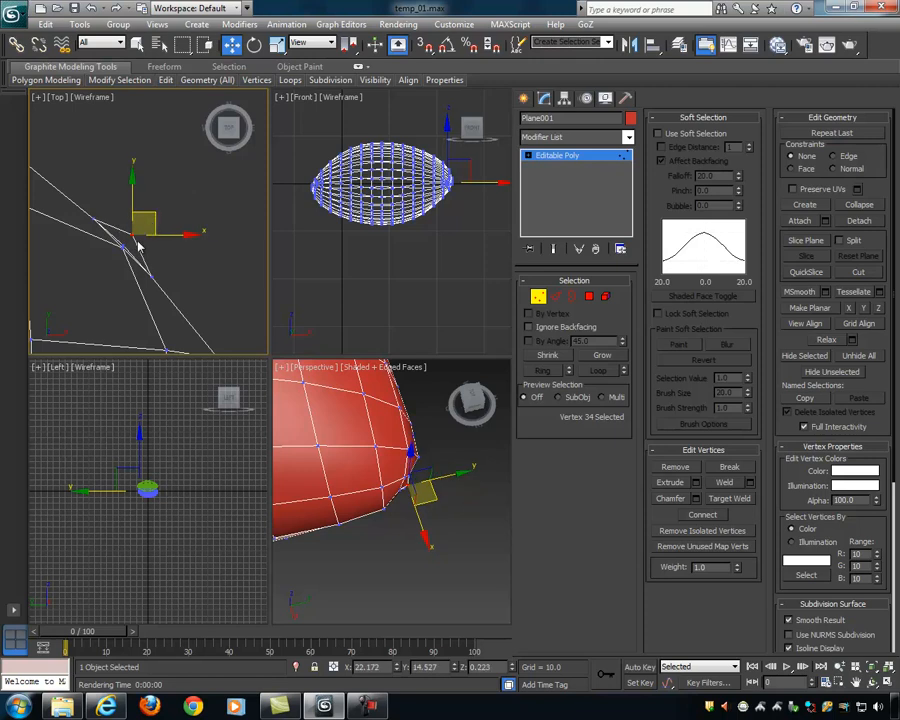
Step: Select the two stray vertices at the corner and weld them, raising the weld threshold to about 30.9
alt+middle_drag(450, 458, 458, 342)
key(alt+w)
scroll(348, 370, up, 3)
click(369, 316)
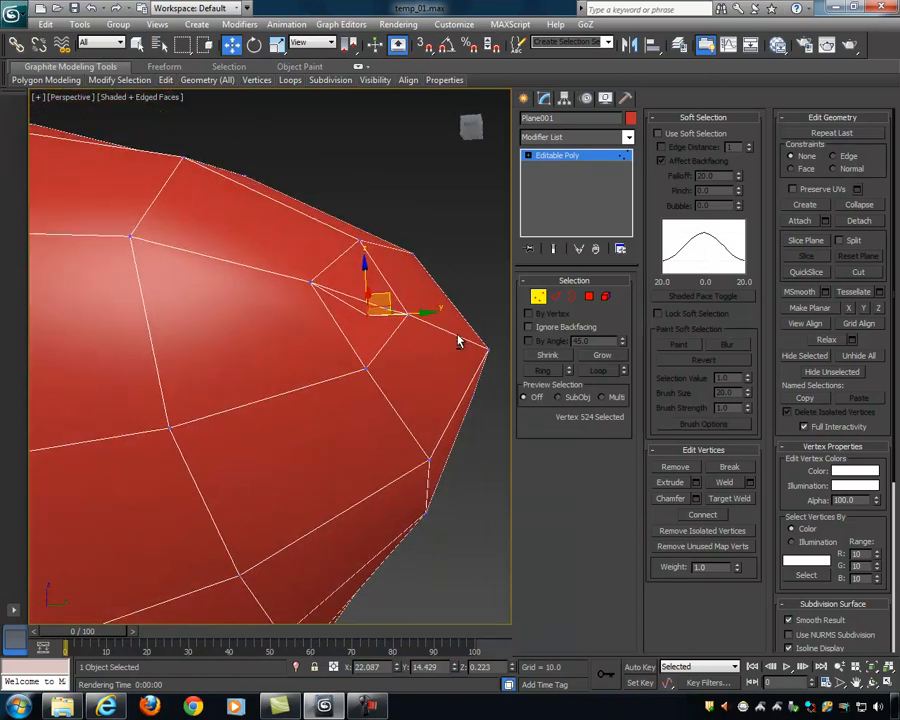
click(435, 291)
click(384, 309)
key(q)
ctrl+click(378, 310)
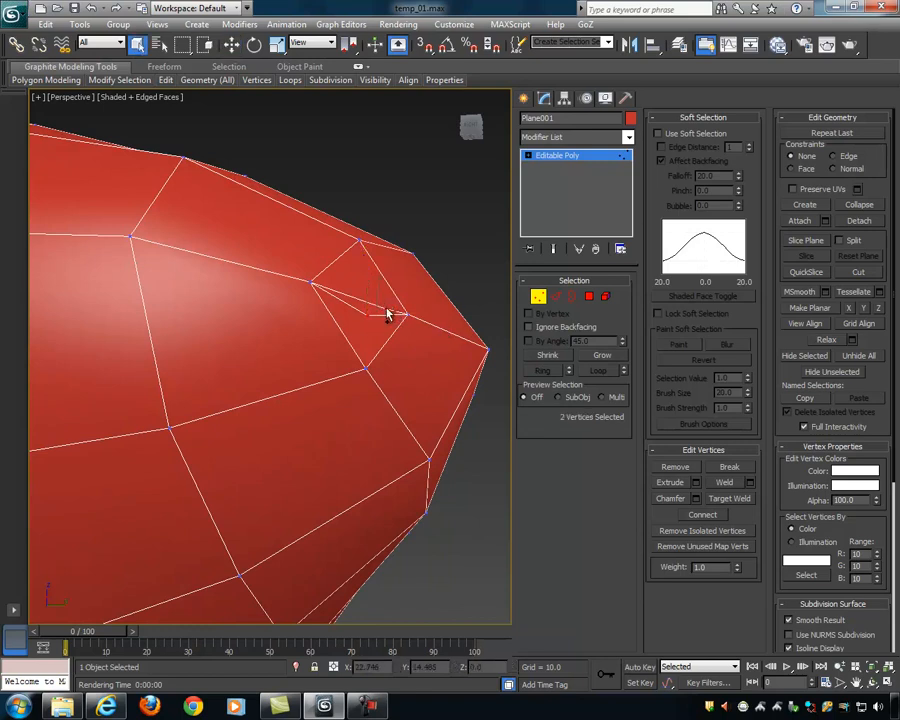
click(751, 482)
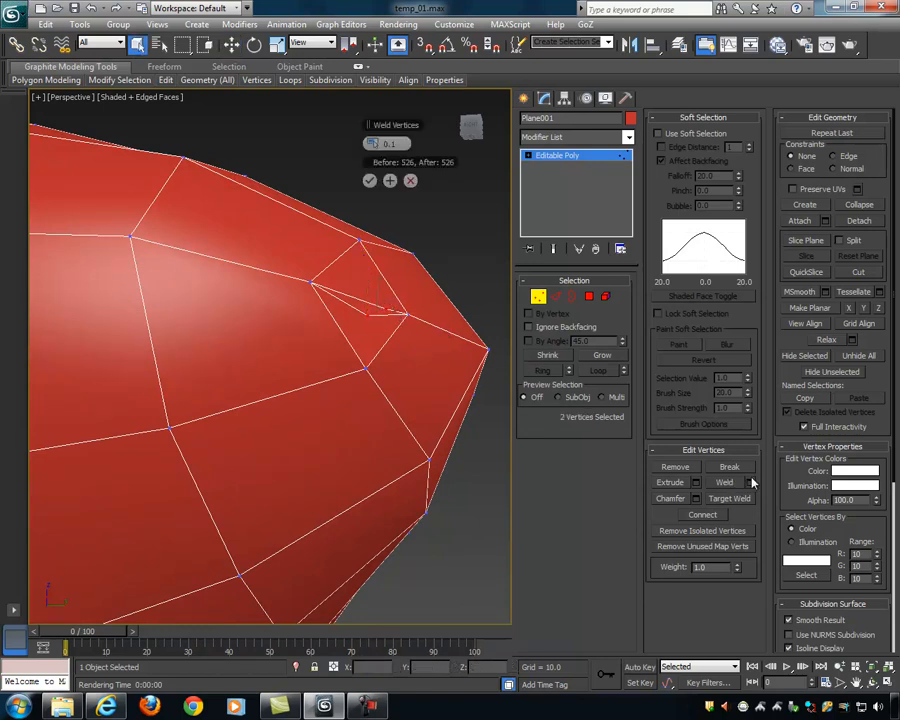
drag(368, 144, 459, 144)
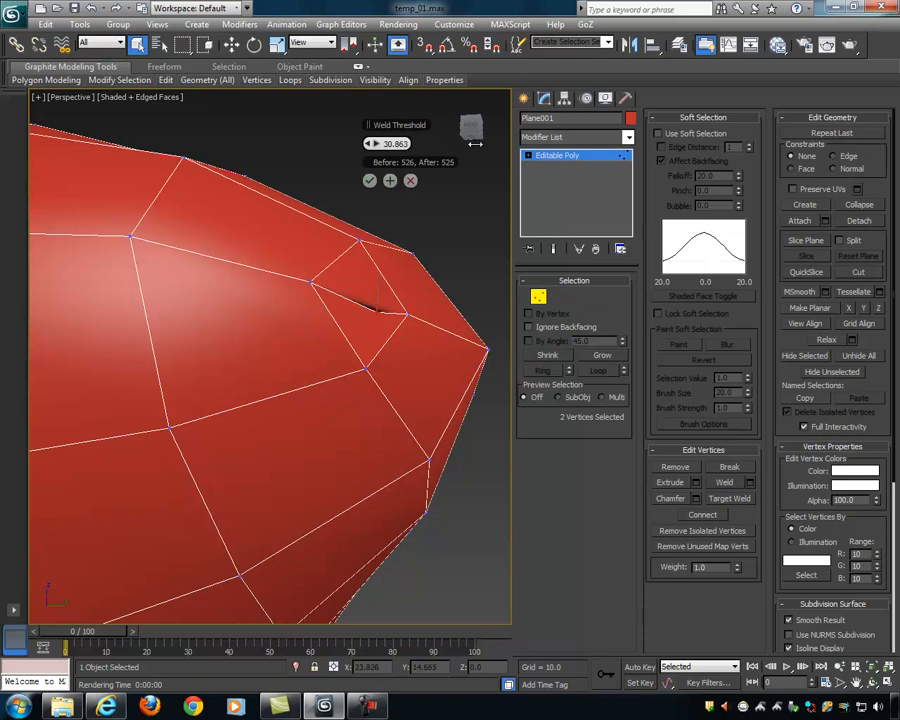
click(369, 180)
Step: Nudge the welded corner vertex slightly to even out the corner
alt+middle_drag(376, 187, 452, 287)
key(w)
drag(294, 289, 296, 270)
alt+middle_drag(392, 294, 387, 376)
scroll(261, 312, down, 5)
scroll(366, 382, up, 6)
scroll(358, 386, down, 4)
Step: Select the protruding vertex at another pillow corner and move it inward in the Top view, in line with the corner outline
click(315, 352)
key(space)
key(space)
key(alt+w)
middle_drag(208, 275, 289, 202)
scroll(225, 225, down, 5)
scroll(296, 249, down, 3)
scroll(155, 225, up, 5)
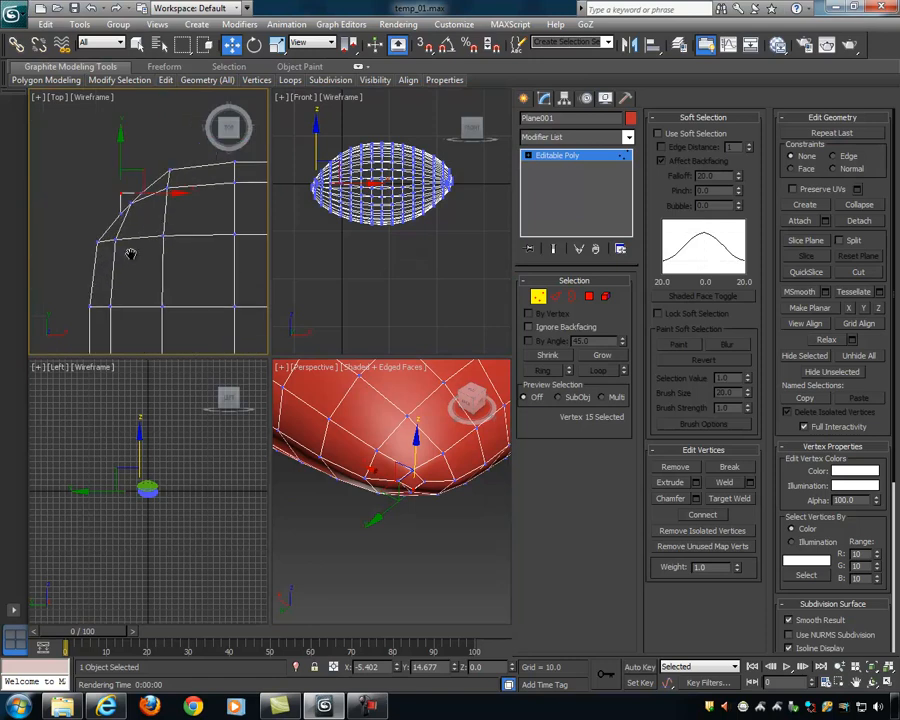
drag(101, 166, 122, 174)
drag(458, 138, 411, 228)
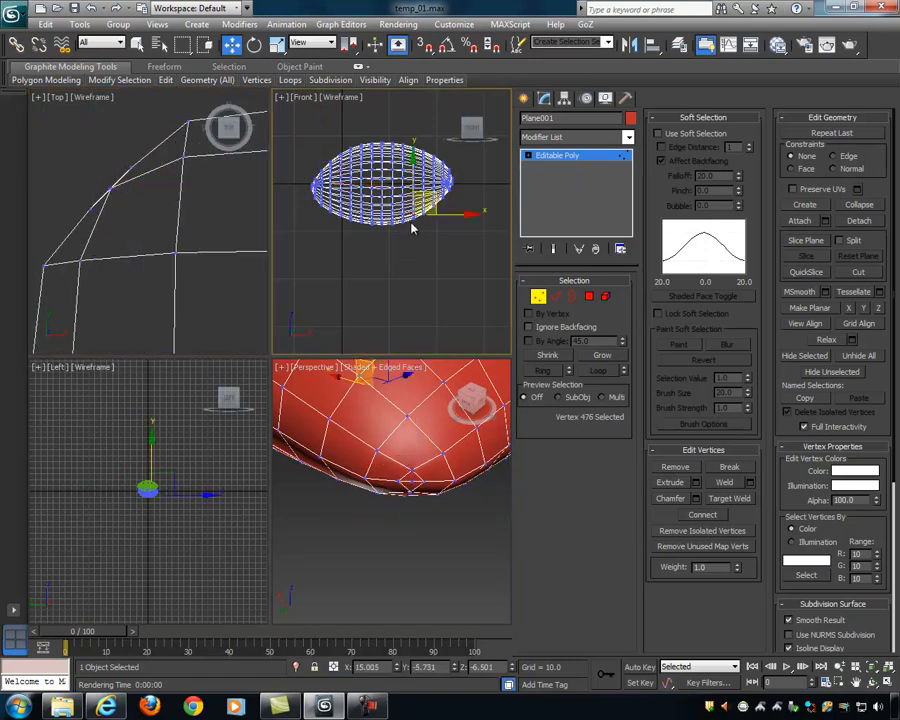
Step: Clear the vertex selection and examine the pillow's reshaped corners and seam
click(456, 439)
alt+middle_drag(483, 480, 484, 464)
key(alt+w)
alt+middle_drag(400, 262, 380, 221)
scroll(400, 297, down, 5)
scroll(342, 292, up, 6)
scroll(358, 280, down, 3)
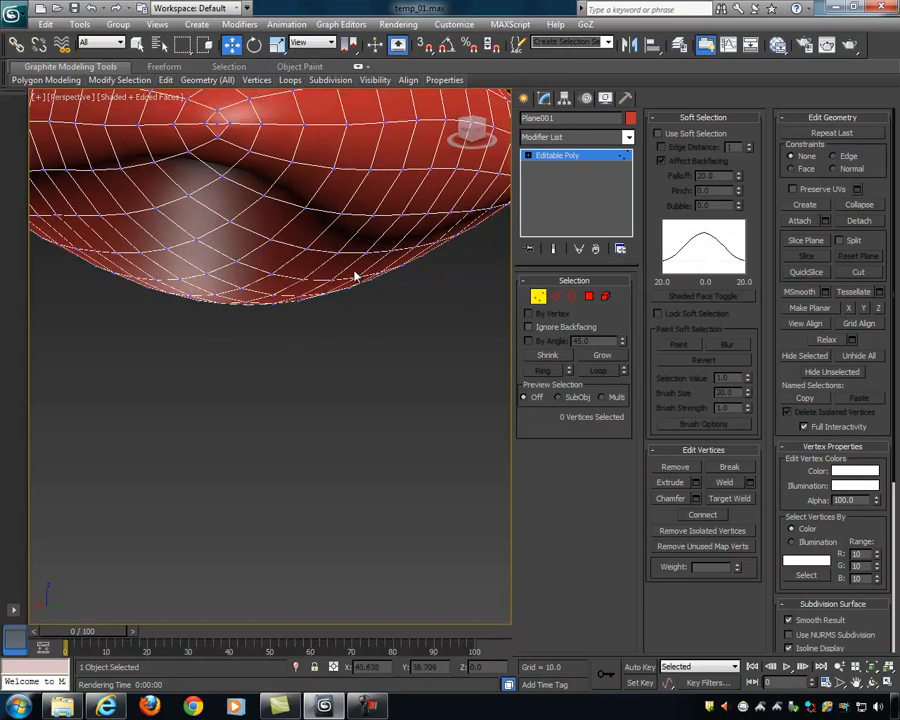
alt+middle_drag(432, 188, 462, 251)
Step: Enter the Edge level, pick a seam edge and extend the selection with Loop along that side
key(2)
click(333, 267)
alt+middle_drag(333, 267, 410, 325)
click(597, 370)
Step: Add an edge at the corner to the selection and extend it along the second side of the seam
alt+middle_drag(476, 343, 382, 309)
scroll(257, 312, down, 3)
alt+middle_drag(257, 312, 360, 347)
scroll(389, 310, up, 5)
scroll(380, 313, down, 5)
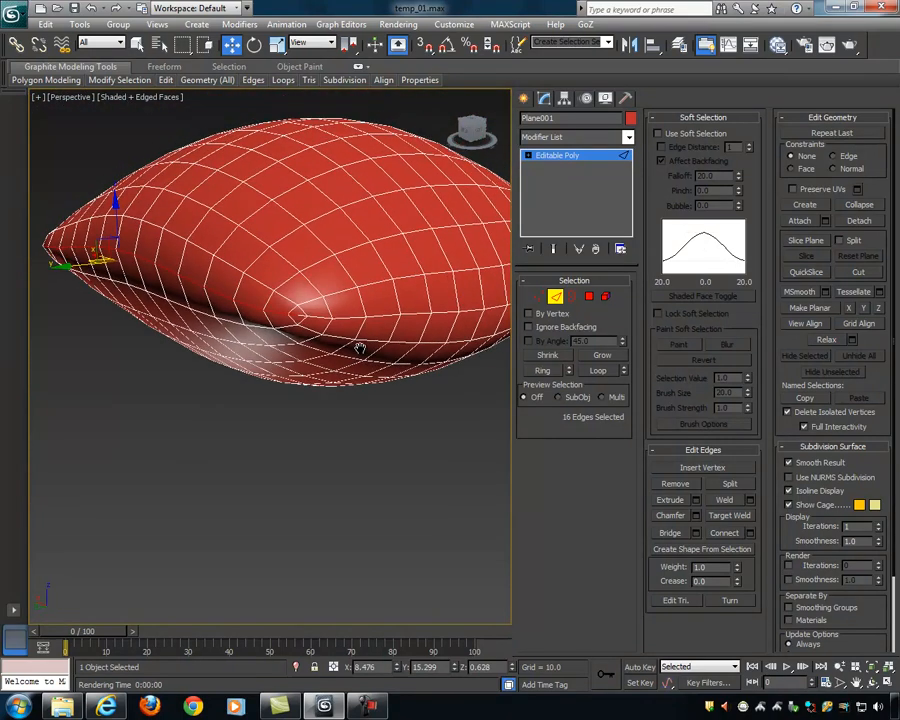
scroll(329, 317, up, 5)
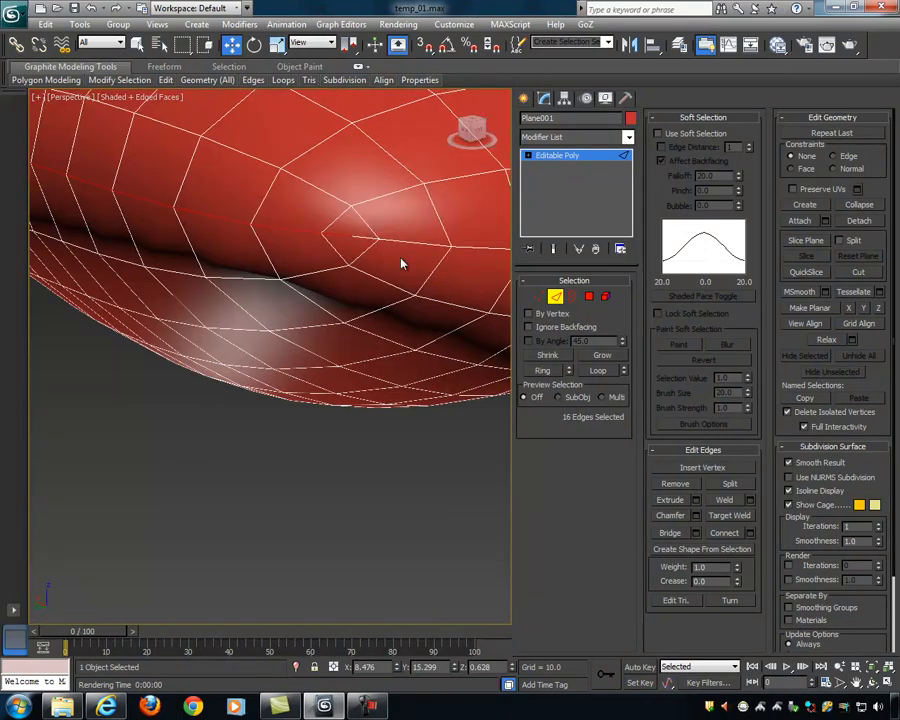
ctrl+click(366, 237)
click(554, 372)
Step: Add the next corner edge to the selection and loop it along the third side of the seam
scroll(424, 310, down, 6)
scroll(360, 300, up, 5)
scroll(362, 316, down, 5)
scroll(340, 316, up, 7)
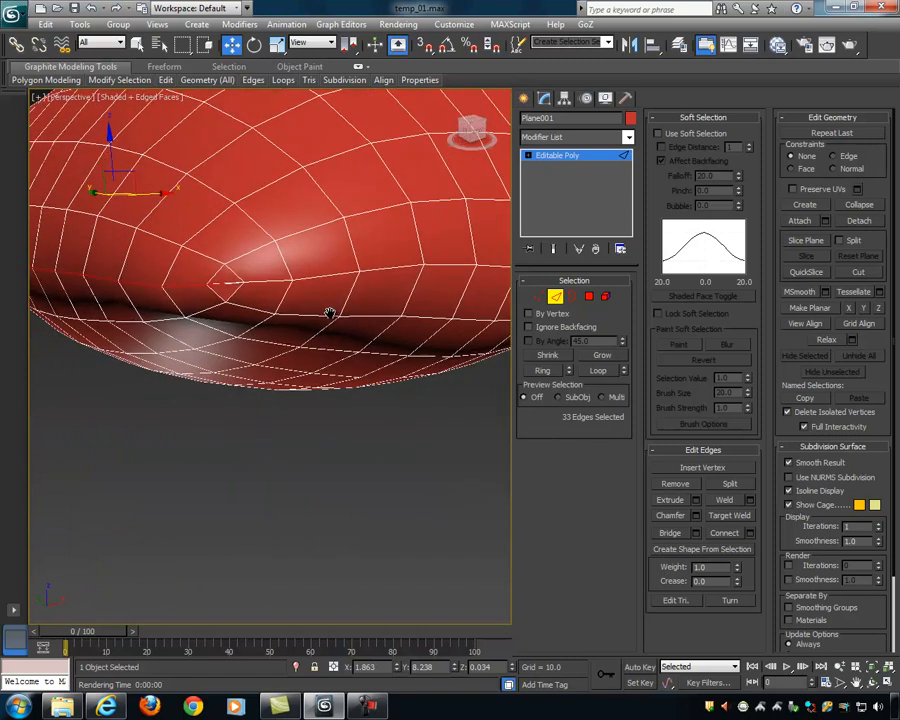
alt+middle_drag(269, 291, 321, 327)
scroll(372, 367, up, 5)
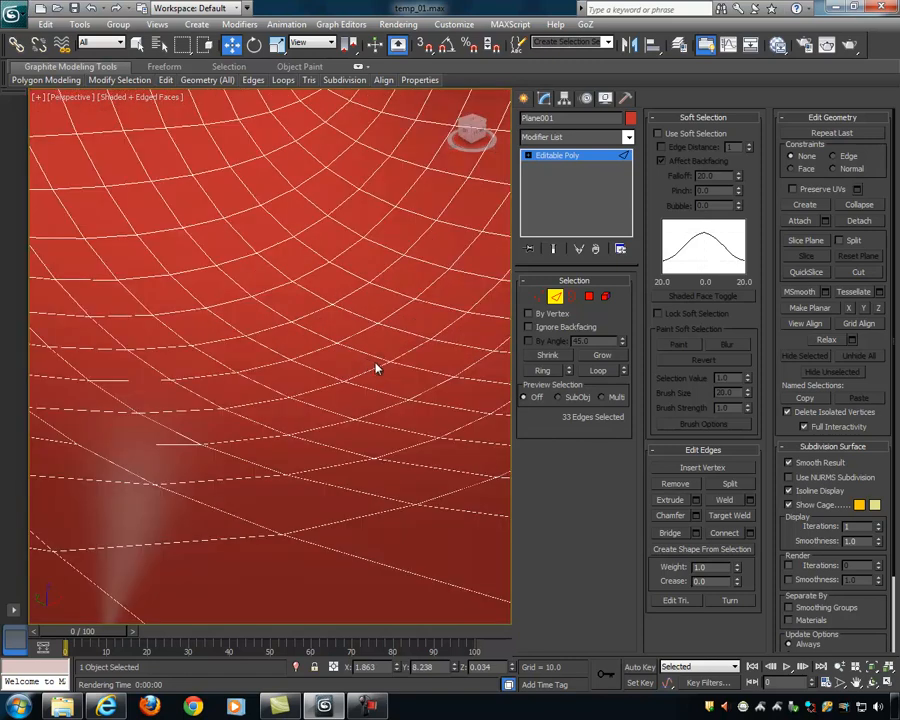
scroll(363, 334, down, 5)
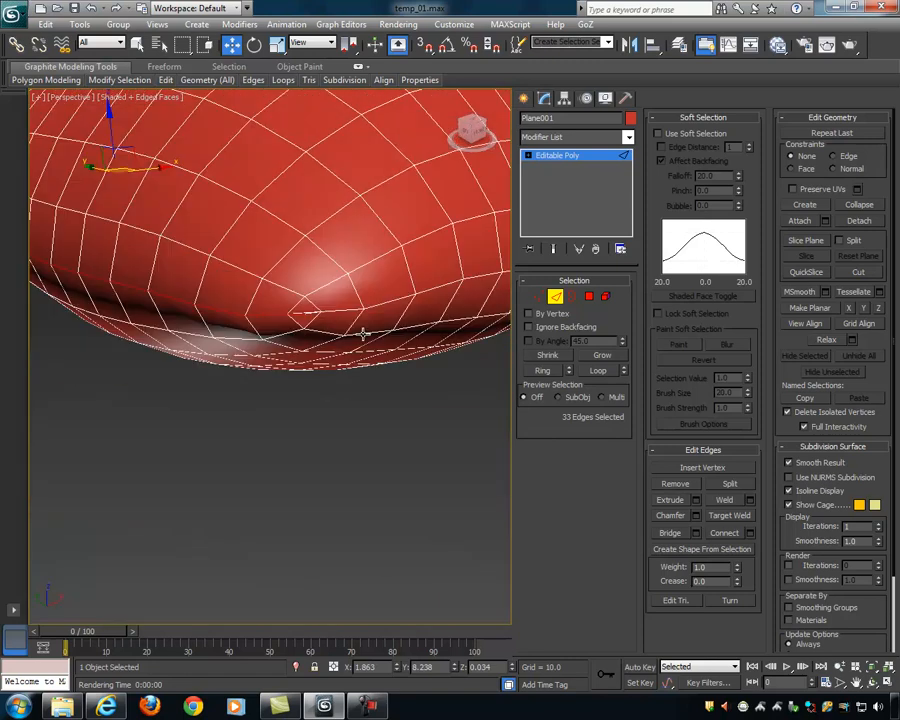
ctrl+click(316, 311)
alt+middle_drag(404, 339, 408, 354)
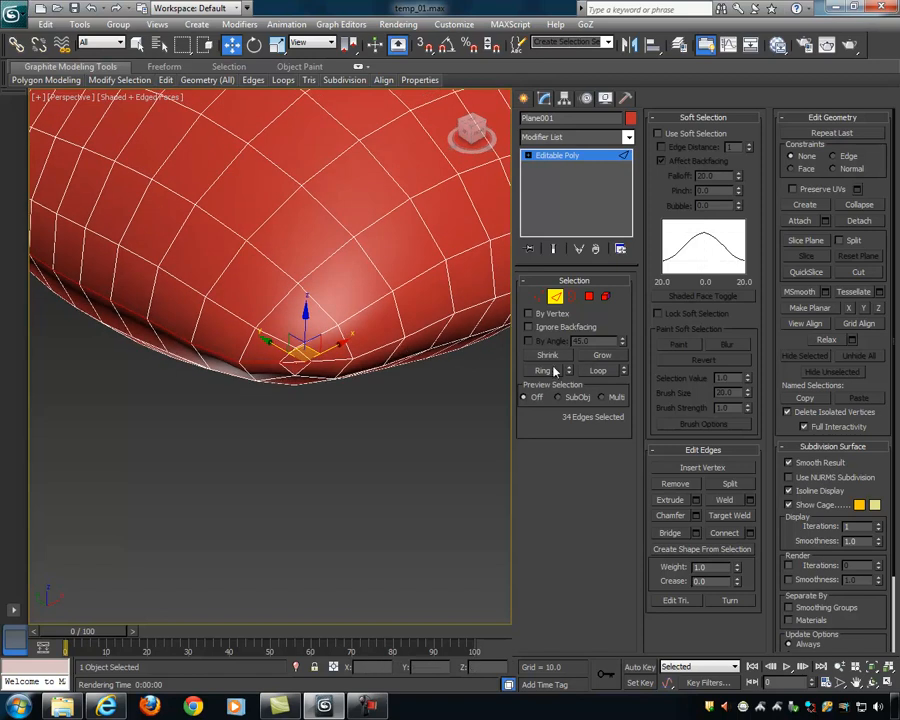
alt+middle_drag(460, 373, 393, 356)
click(598, 370)
Step: Add the remaining corner edge and loop it so the seam is selected around the whole pillow
scroll(351, 348, down, 5)
mouse_move(343, 335)
alt+middle_down()
mouse_move(307, 315)
mouse_move(345, 328)
alt+middle_up()
scroll(279, 357, up, 8)
scroll(279, 357, down, 7)
ctrl+click(251, 347)
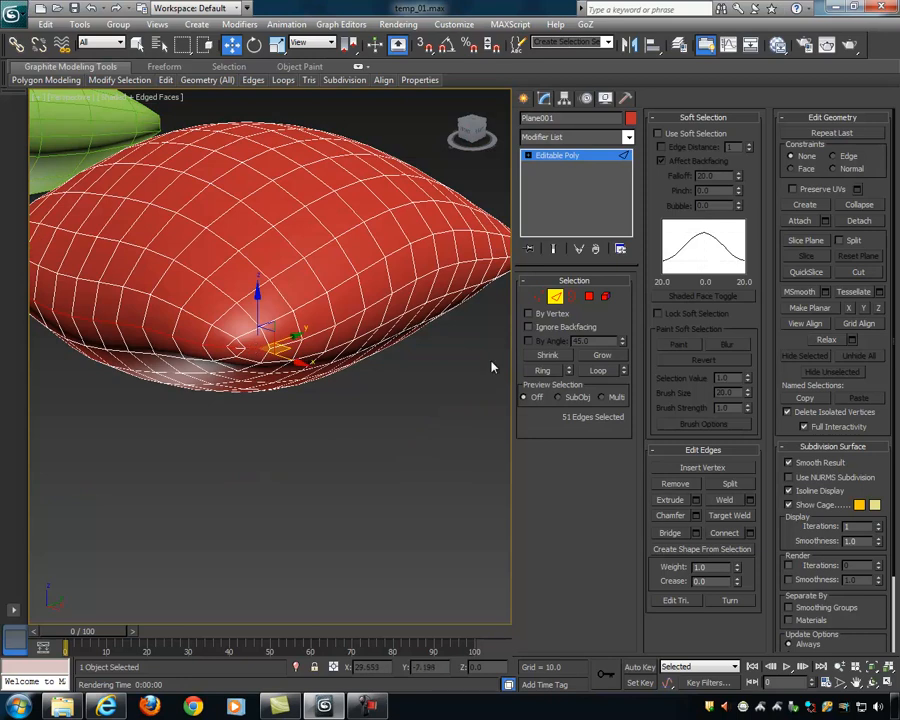
click(597, 371)
Step: Create a Linear shape named Shape001 from the selected seam edges
alt+middle_drag(494, 370, 335, 345)
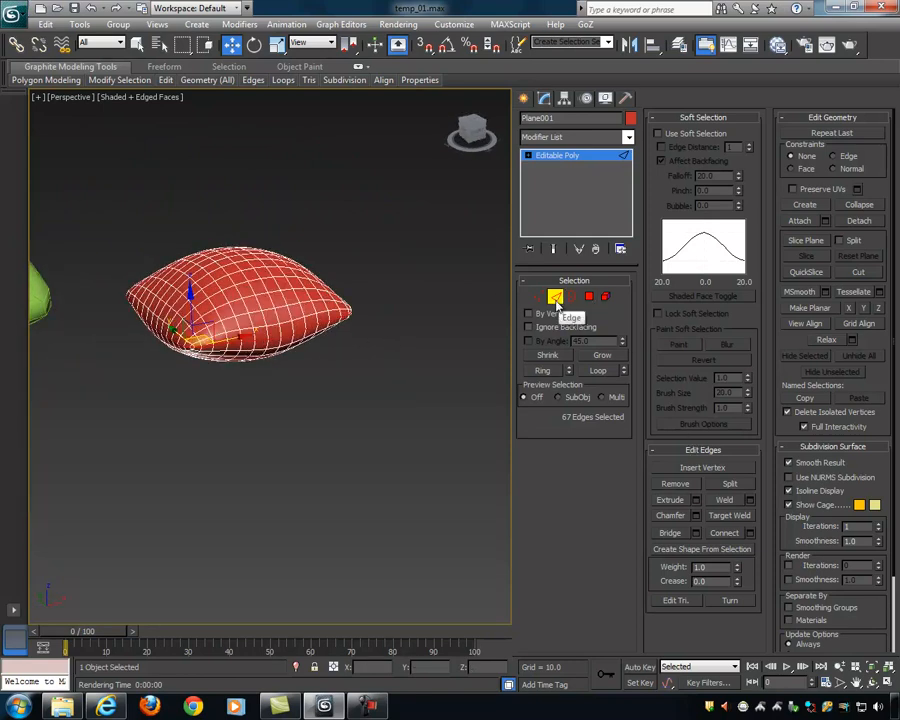
click(740, 551)
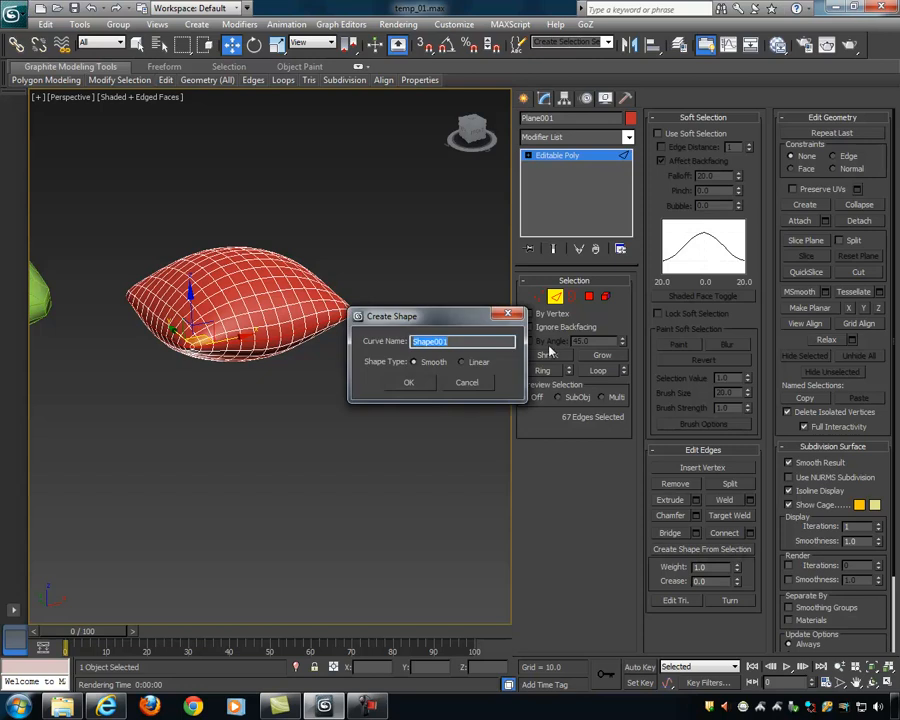
click(468, 363)
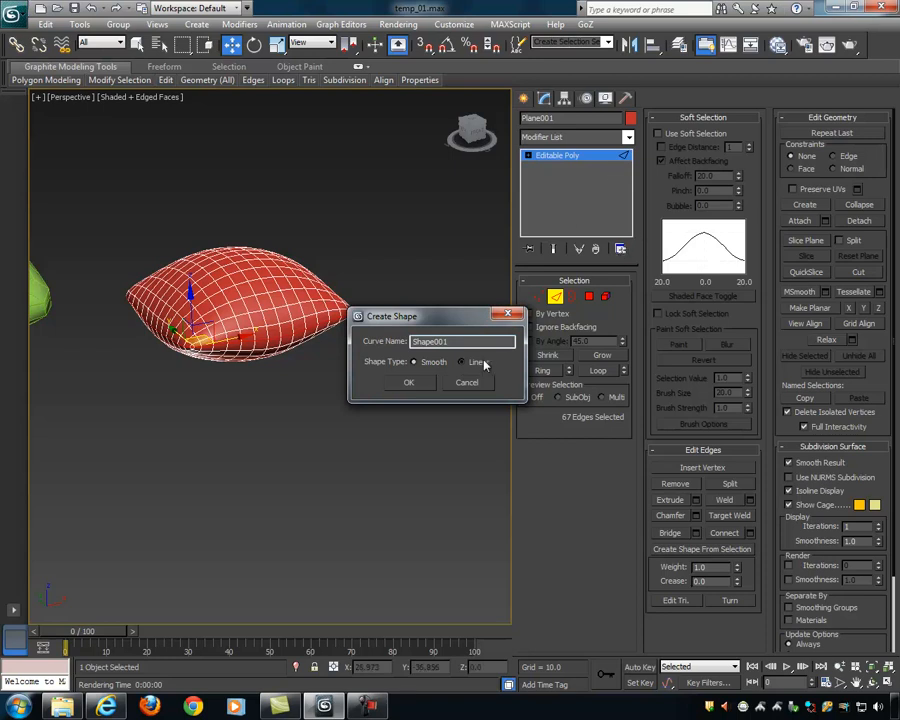
click(409, 383)
Step: Leave edge editing on the pillow and isolate the seam spline Shape001 by hiding all unselected objects
alt+middle_drag(416, 386, 372, 374)
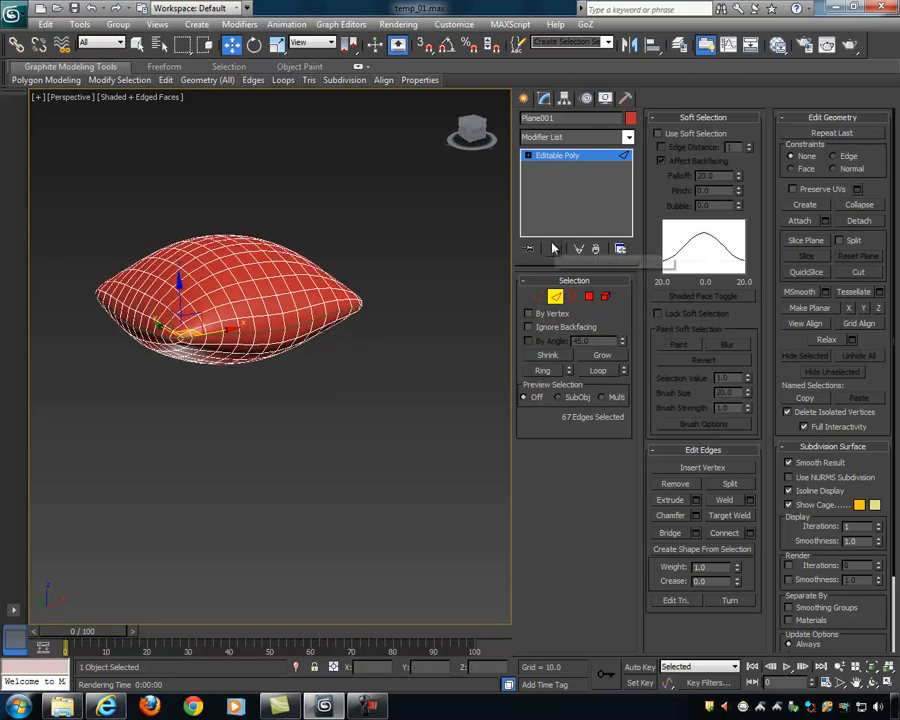
click(528, 156)
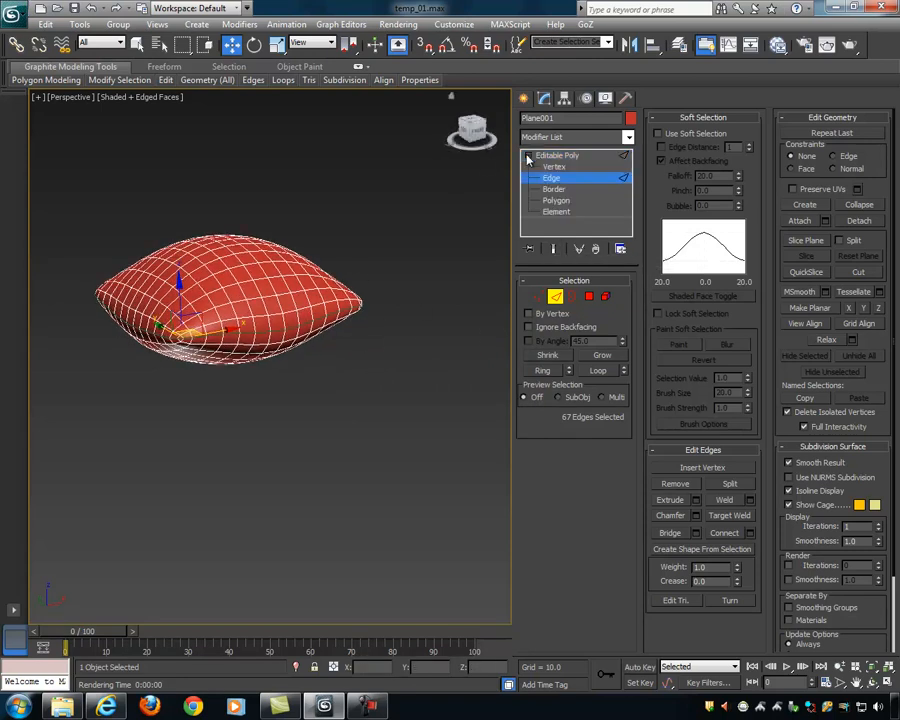
click(567, 155)
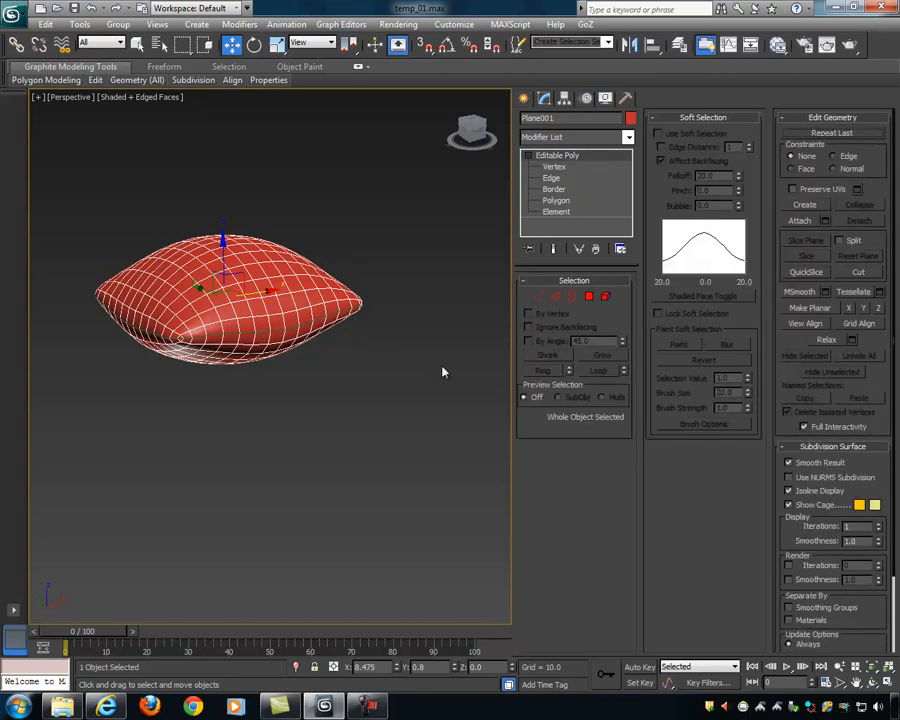
key(q)
click(318, 320)
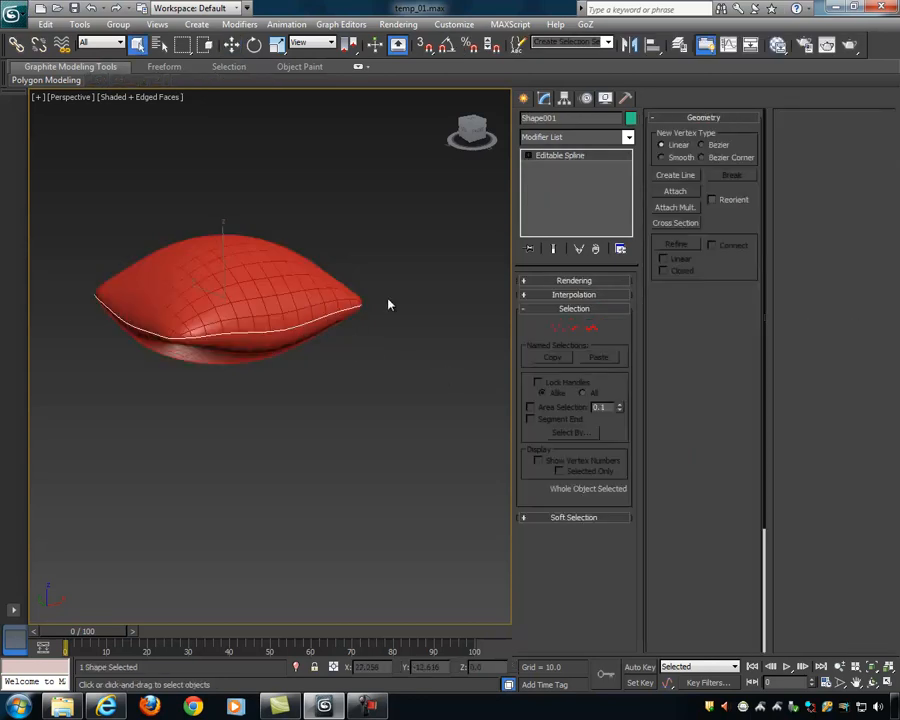
alt+middle_drag(408, 352, 381, 357)
right_click(377, 307)
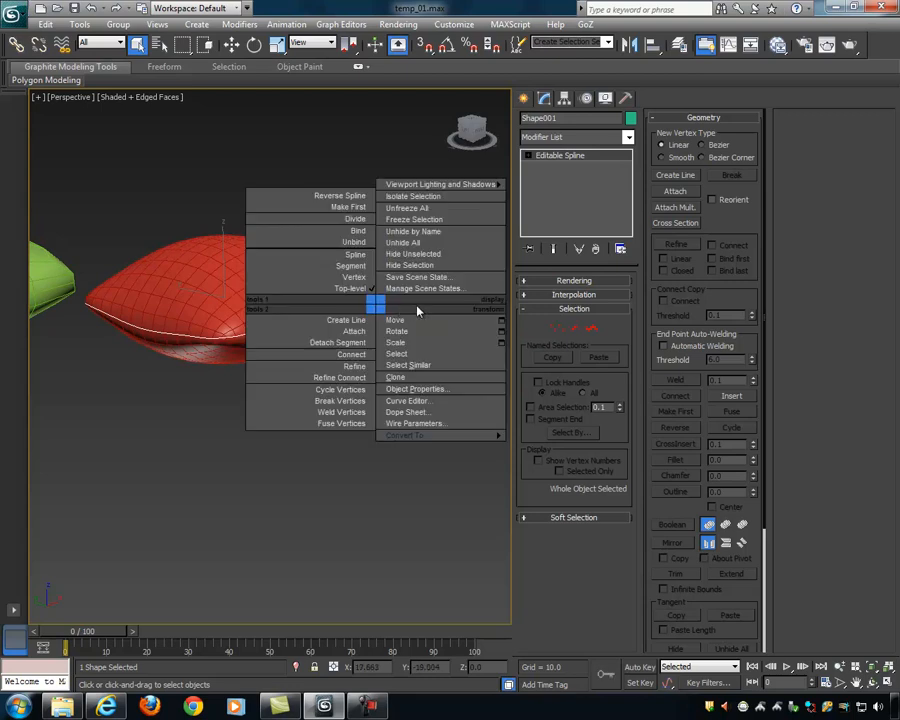
click(436, 256)
Step: Draw a small circle with a radius of about 0.2 near the end of the seam spline in the Front view
alt+middle_drag(422, 295, 276, 333)
key(alt+w)
middle_drag(175, 232, 148, 197)
scroll(318, 225, down, 2)
scroll(318, 225, up, 1)
middle_drag(360, 218, 371, 222)
scroll(375, 220, down, 2)
scroll(376, 219, up, 2)
scroll(369, 190, up, 2)
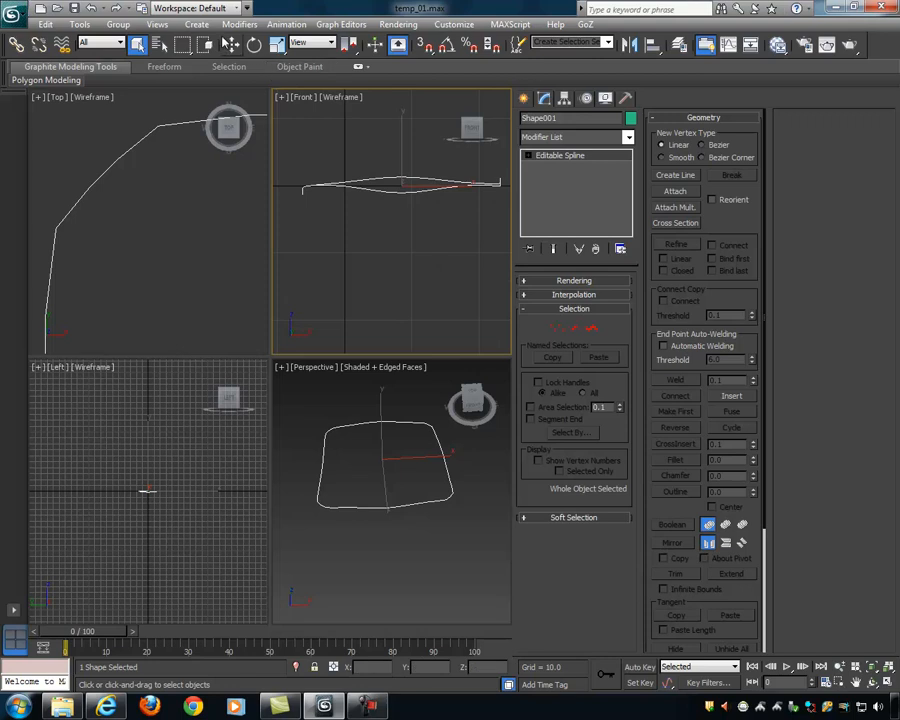
click(196, 24)
mouse_move(225, 137)
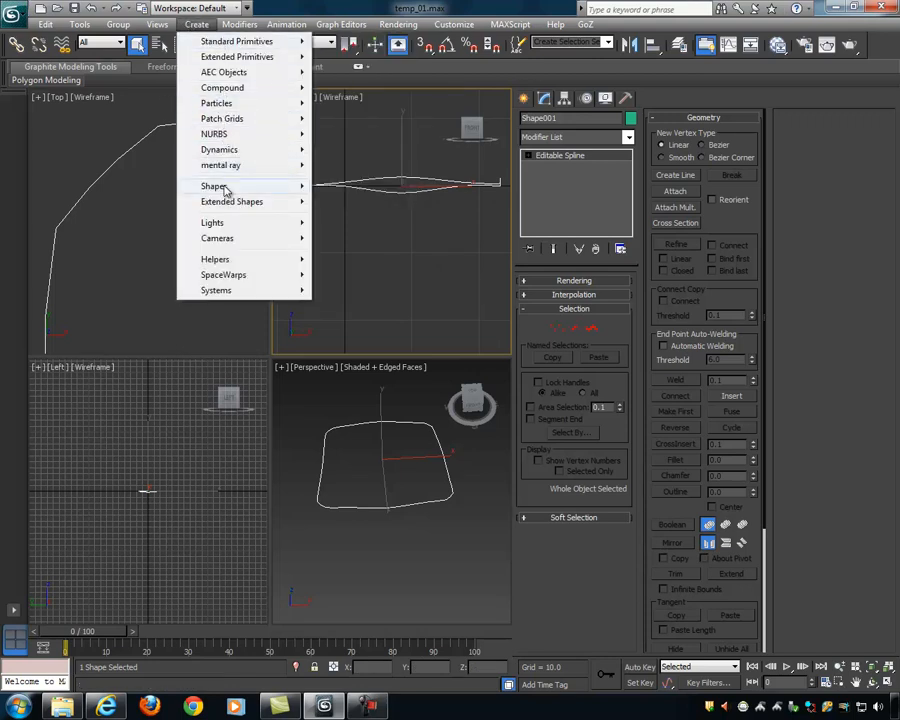
mouse_move(227, 190)
click(344, 219)
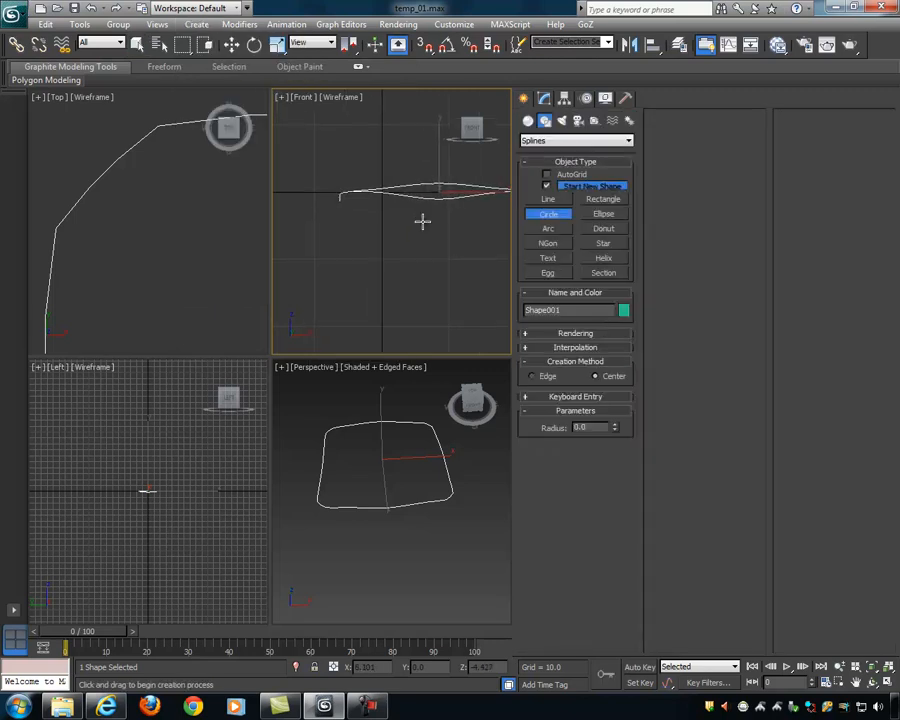
key(alt+w)
scroll(388, 220, up, 5)
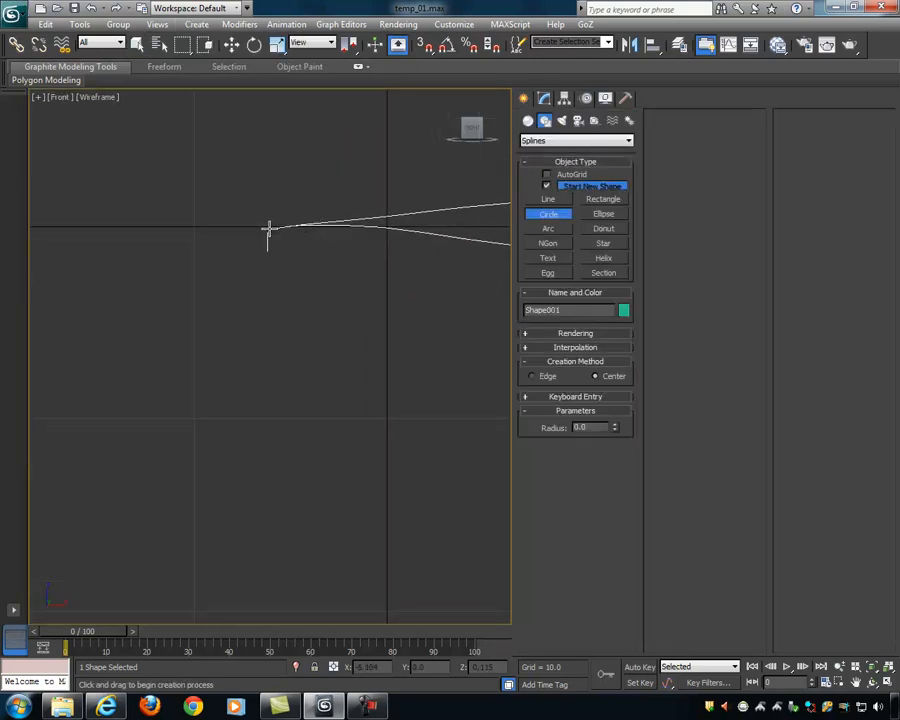
drag(271, 223, 272, 222)
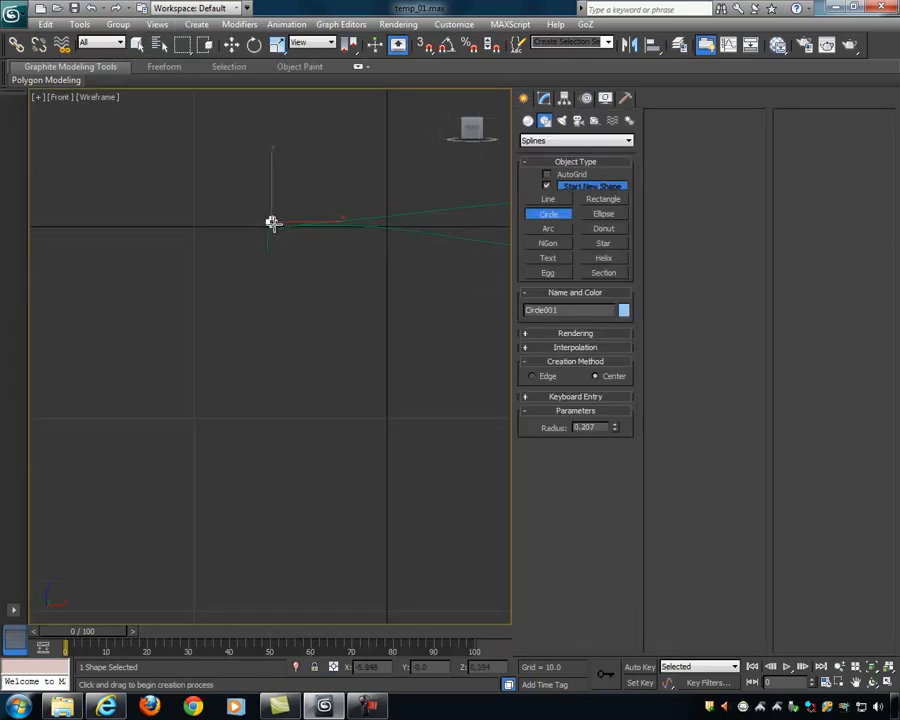
right_click(341, 284)
middle_drag(312, 291, 254, 307)
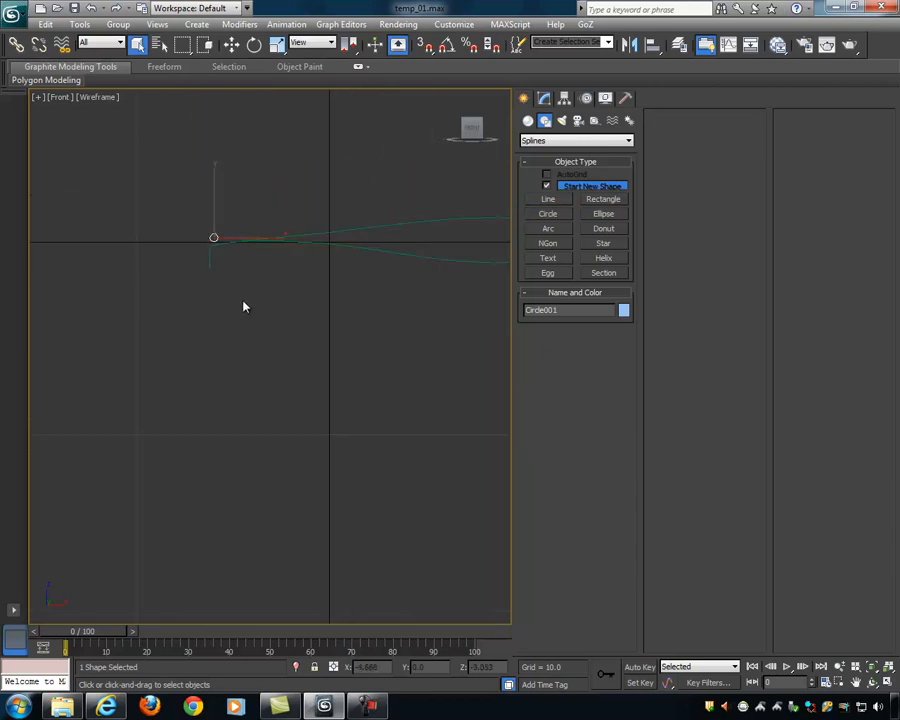
Step: Move the small circle down along the Z axis so it sits on the seam spline
key(alt+w)
alt+middle_drag(391, 440, 349, 339)
key(alt+w)
click(318, 312)
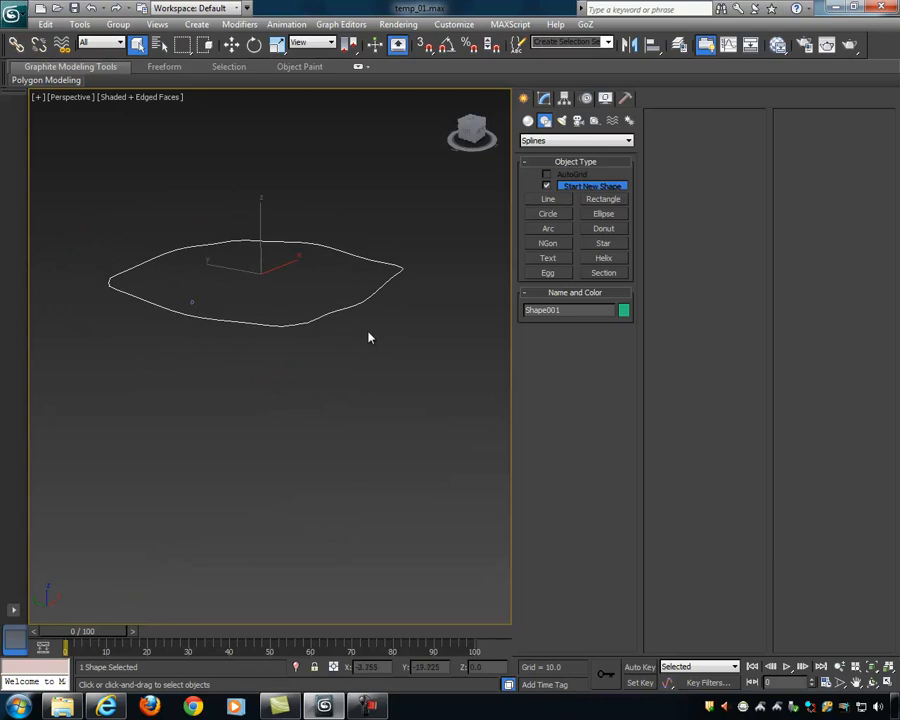
click(199, 313)
key(w)
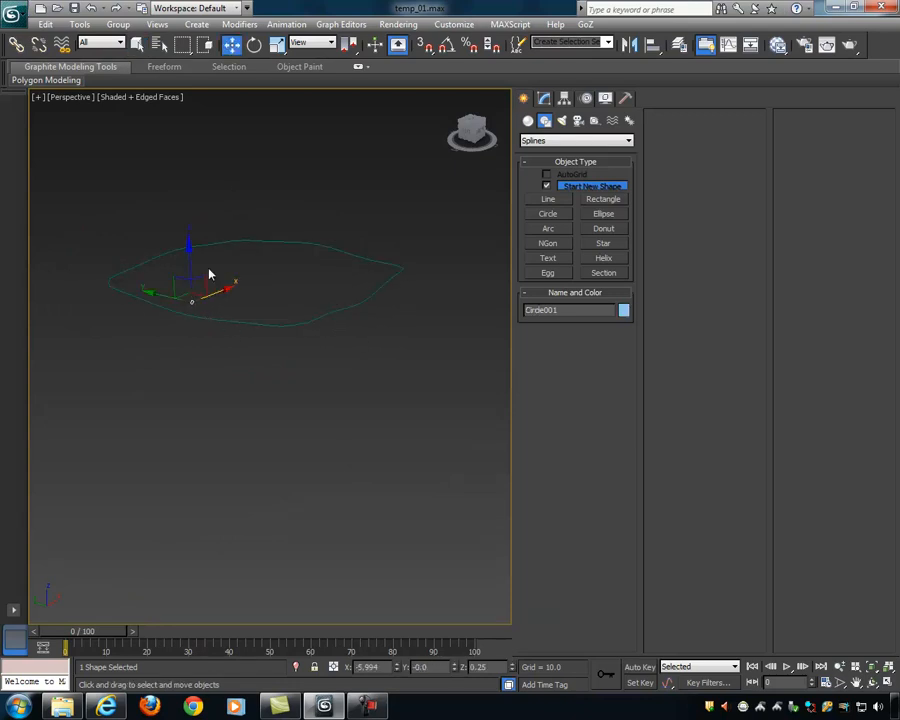
drag(190, 250, 190, 257)
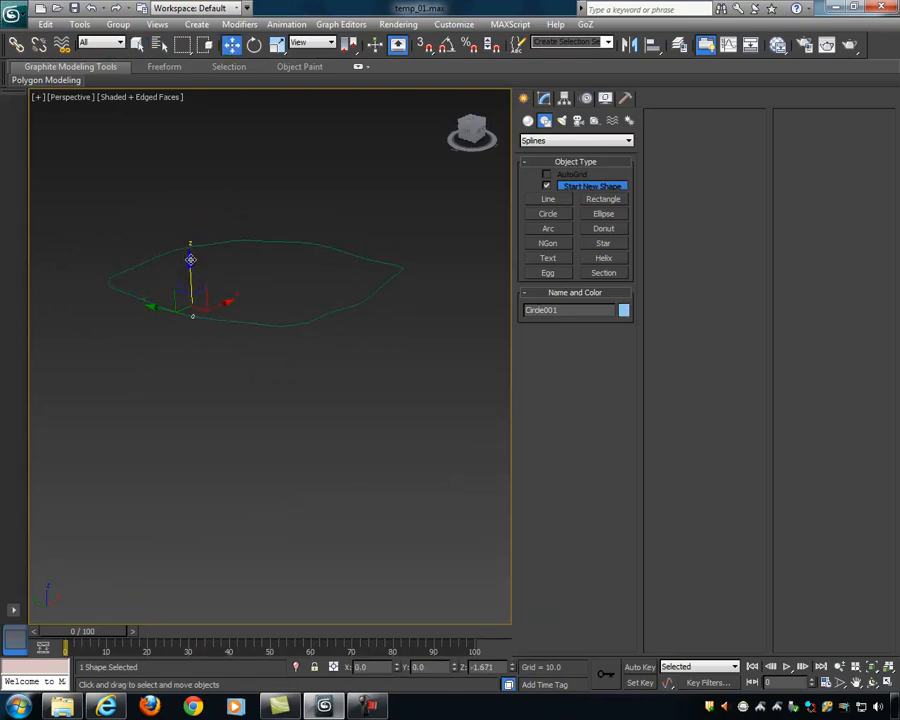
click(298, 349)
Step: Select the seam spline and switch the geometry creation category to Compound Objects
click(300, 324)
alt+middle_drag(312, 367, 454, 329)
scroll(335, 342, up, 5)
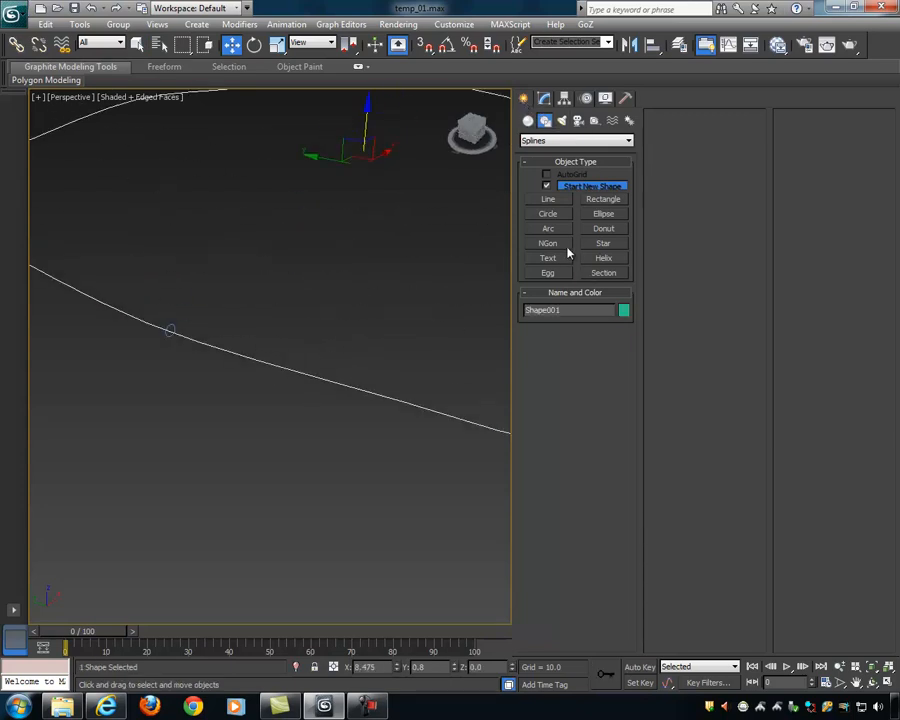
click(528, 120)
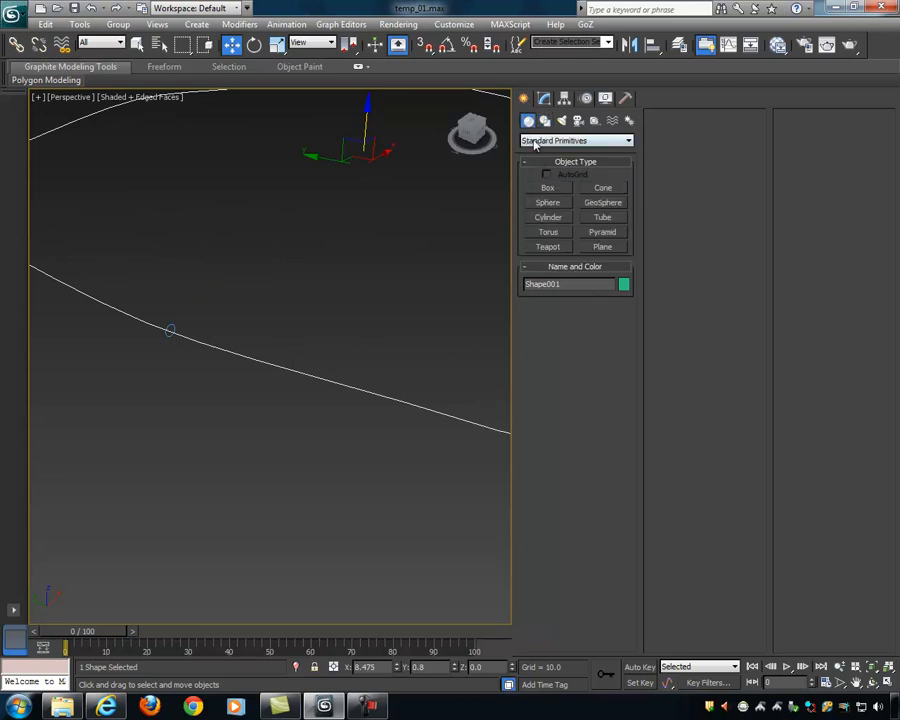
click(576, 140)
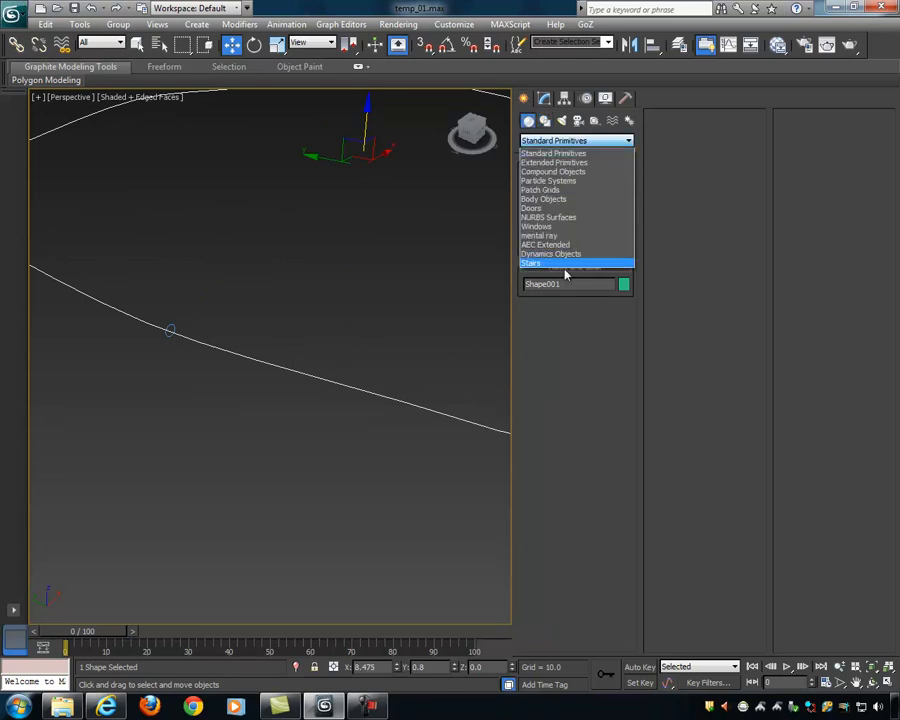
click(566, 171)
click(548, 246)
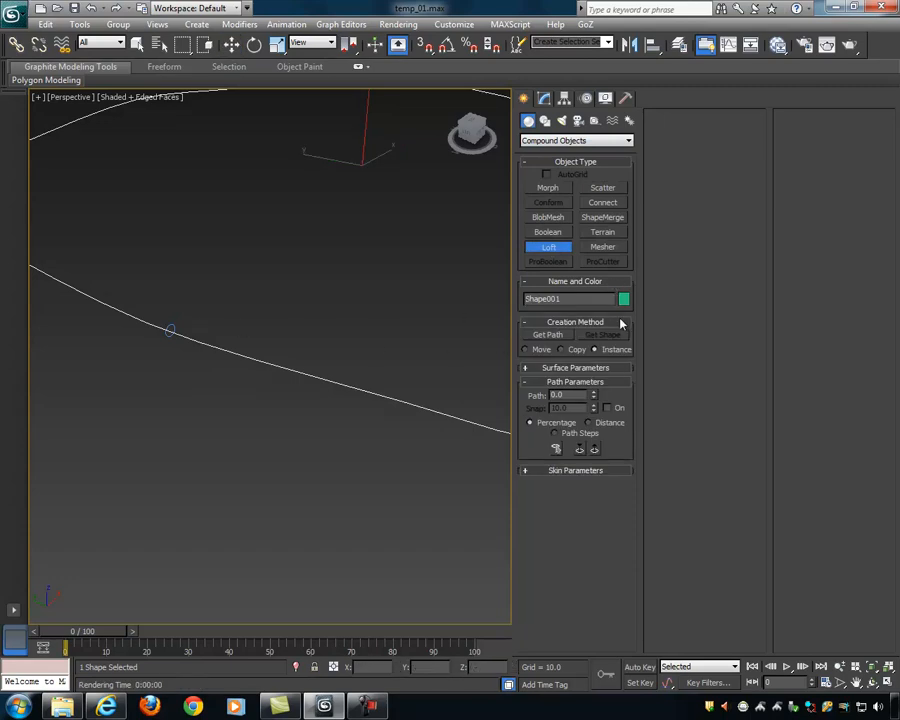
alt+middle_drag(440, 290, 409, 290)
scroll(362, 301, down, 3)
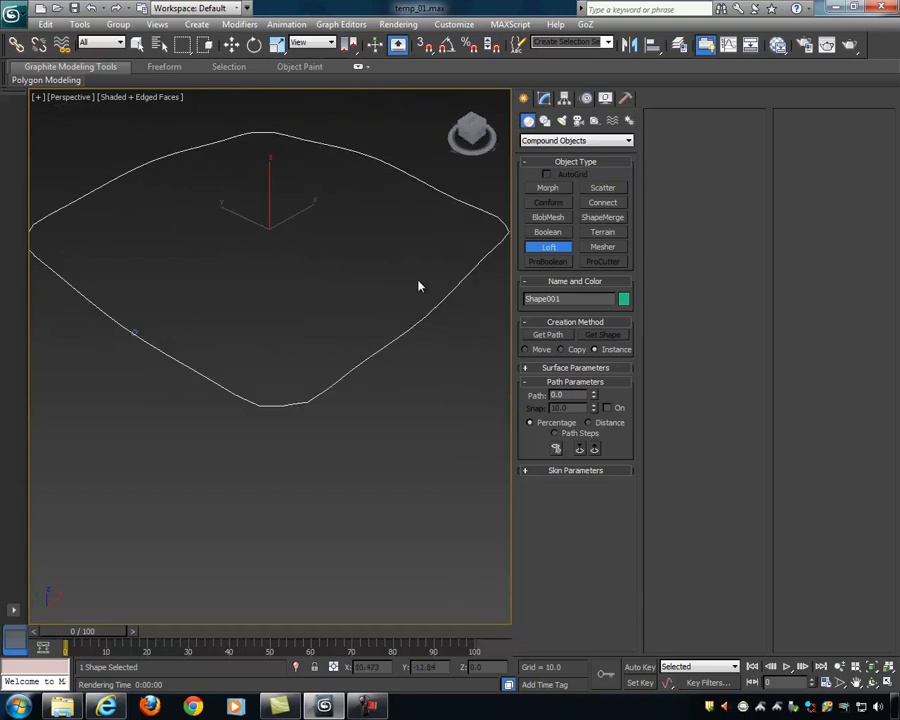
key(w)
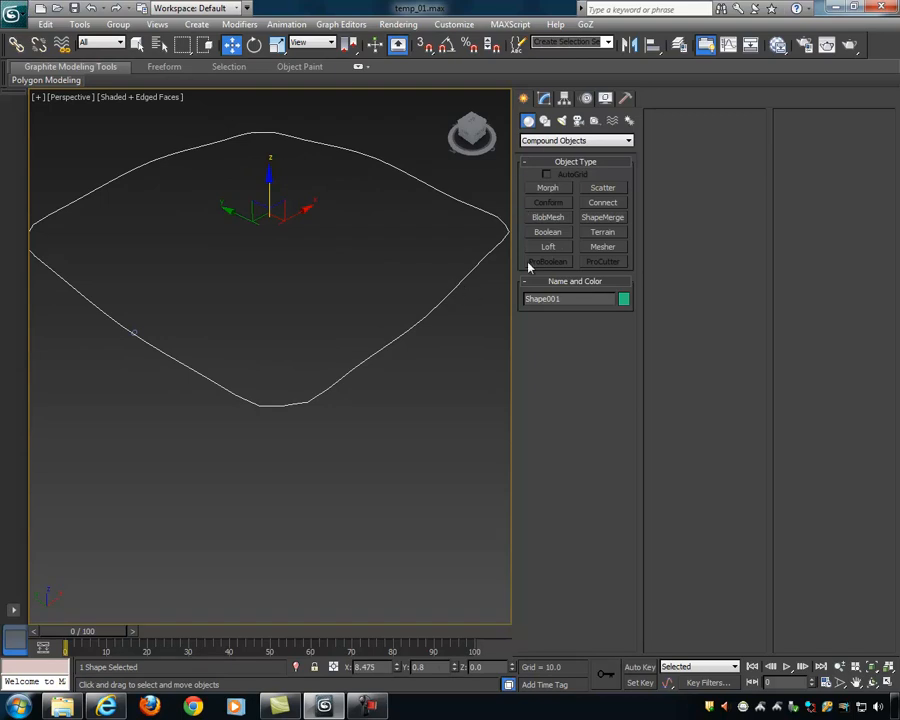
Step: Weld the cluster of vertices at the seam spline's near corner, using a weld threshold of 85.1
click(544, 98)
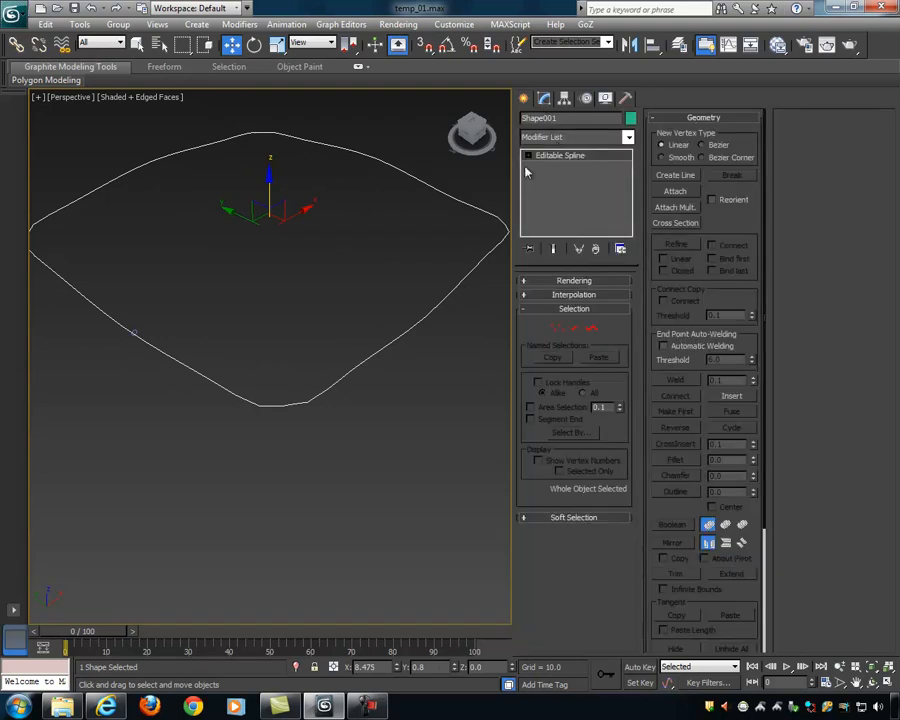
click(527, 155)
click(554, 166)
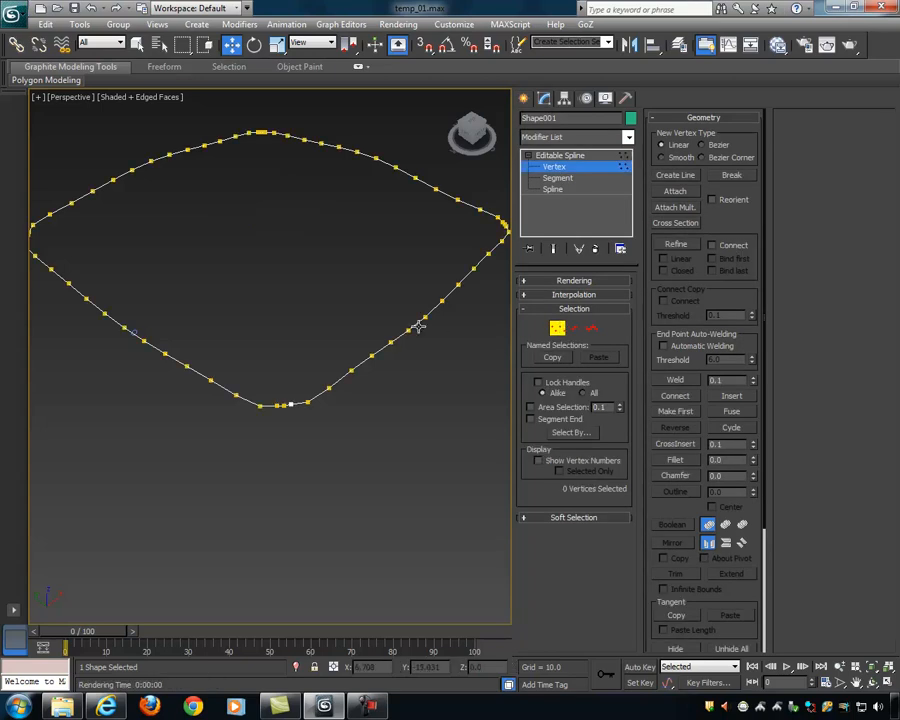
scroll(297, 390, up, 5)
scroll(298, 386, up, 3)
scroll(300, 381, down, 4)
scroll(295, 376, up, 3)
drag(267, 366, 283, 392)
click(293, 395)
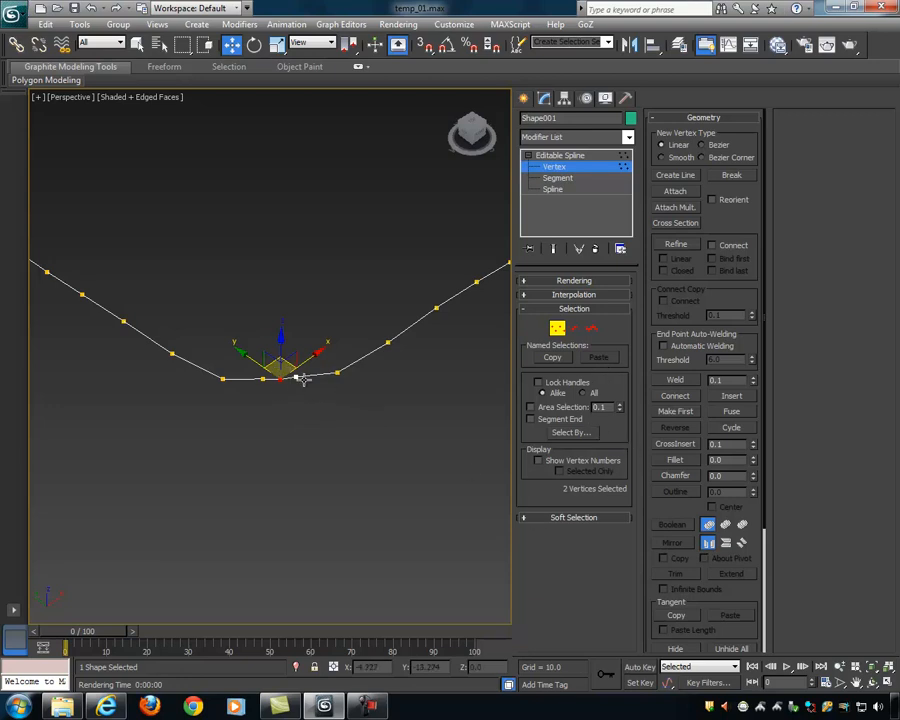
drag(240, 328, 318, 405)
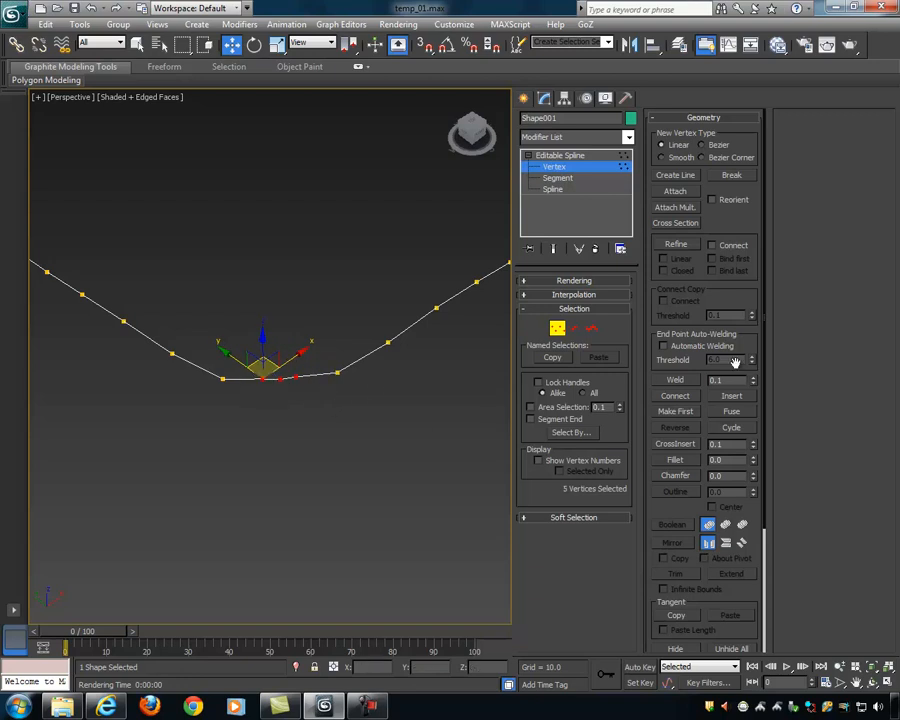
drag(751, 380, 757, 316)
click(694, 380)
Step: Weld the three close vertices at the second corner of the seam spline
alt+middle_drag(484, 365, 334, 354)
scroll(428, 361, down, 3)
drag(287, 364, 341, 417)
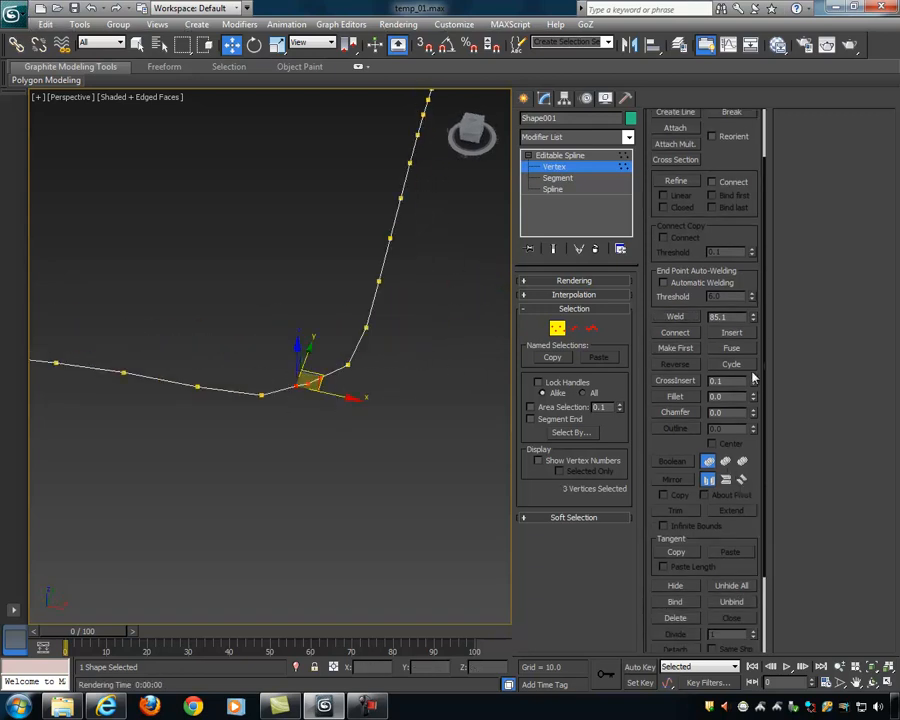
click(686, 318)
Step: Weld the cluster of close vertices at the third corner of the seam spline
alt+middle_drag(480, 350, 305, 400)
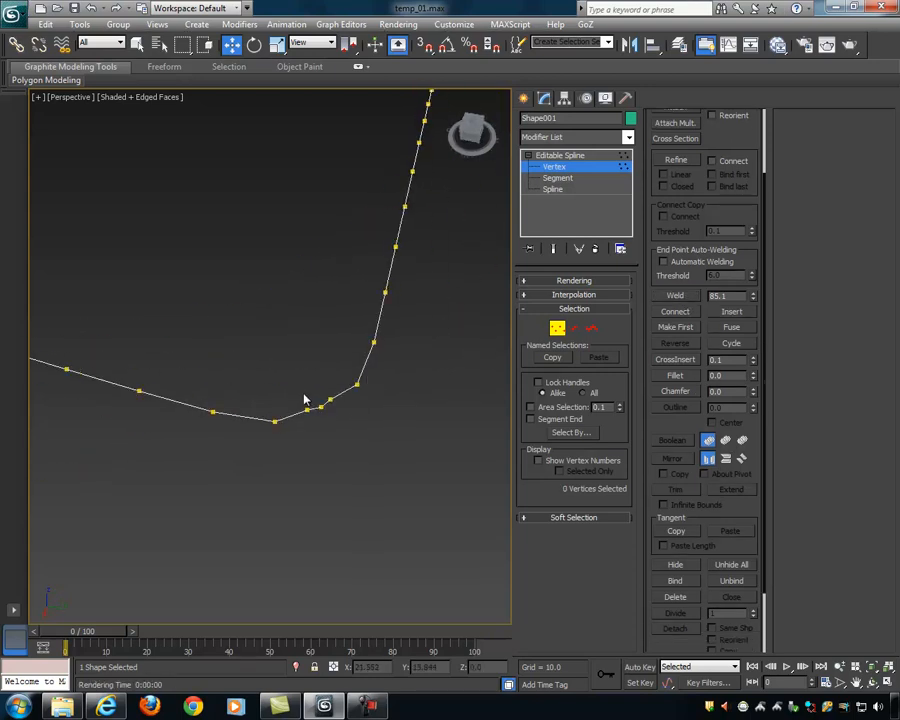
drag(305, 400, 345, 434)
click(678, 297)
Step: Weld the close vertices at the fourth corner of the seam spline and leave vertex editing
alt+middle_drag(420, 380, 374, 399)
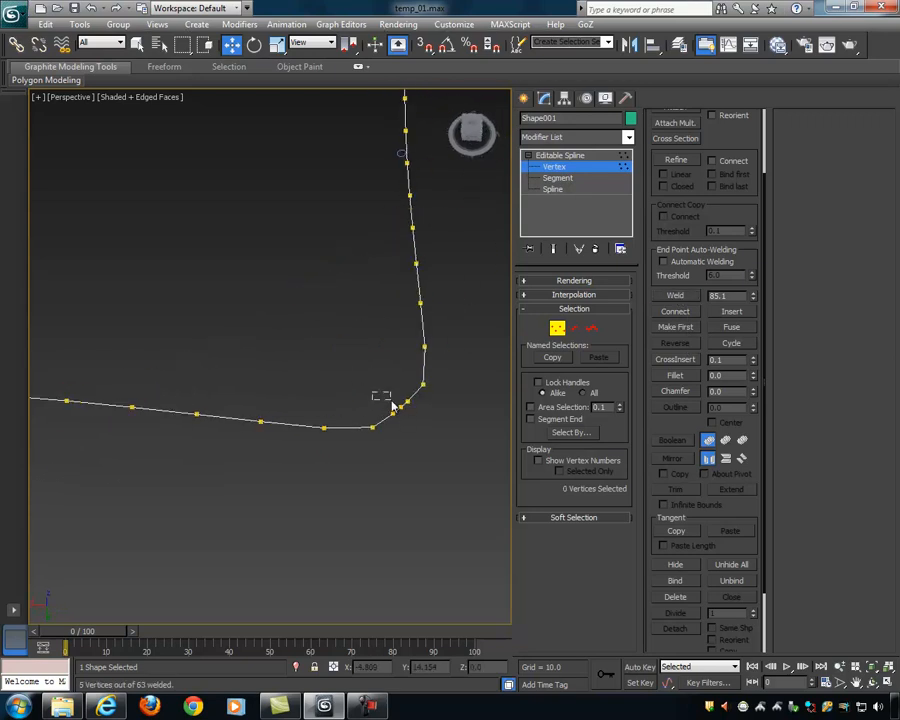
drag(368, 388, 412, 432)
click(686, 296)
alt+middle_drag(430, 360, 430, 290)
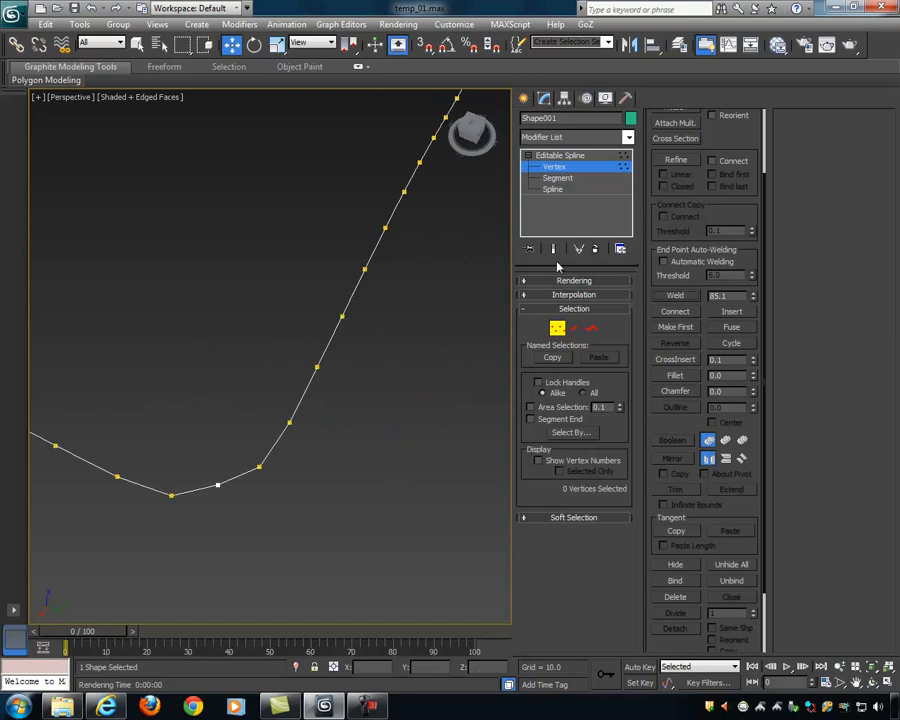
click(556, 157)
Step: Loft the small circle along the seam spline as an instanced shape to form the piping
alt+middle_drag(356, 261, 406, 281)
drag(259, 332, 275, 405)
click(523, 99)
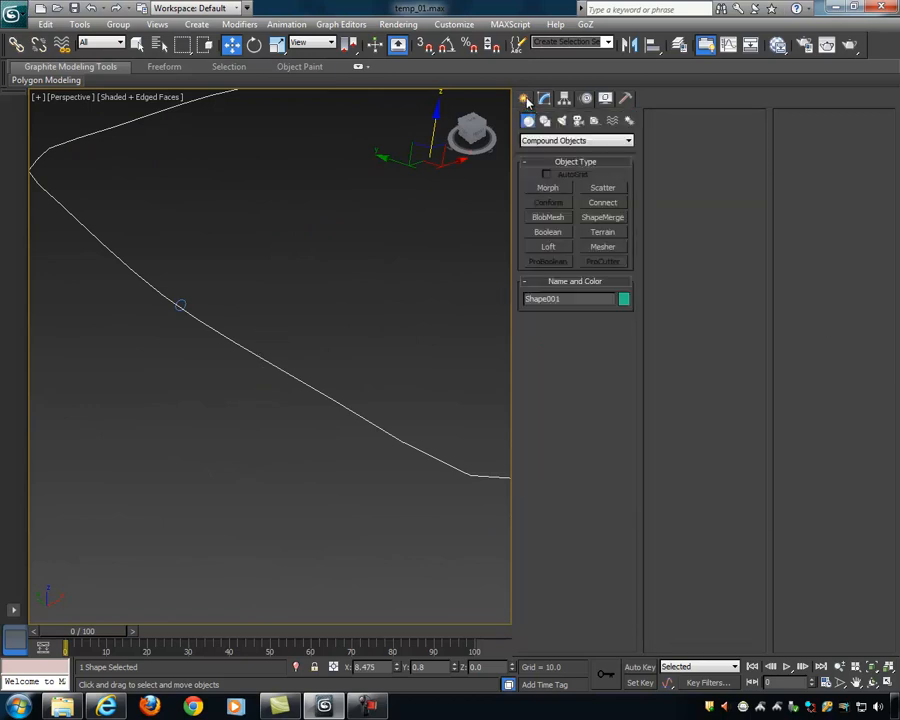
click(548, 247)
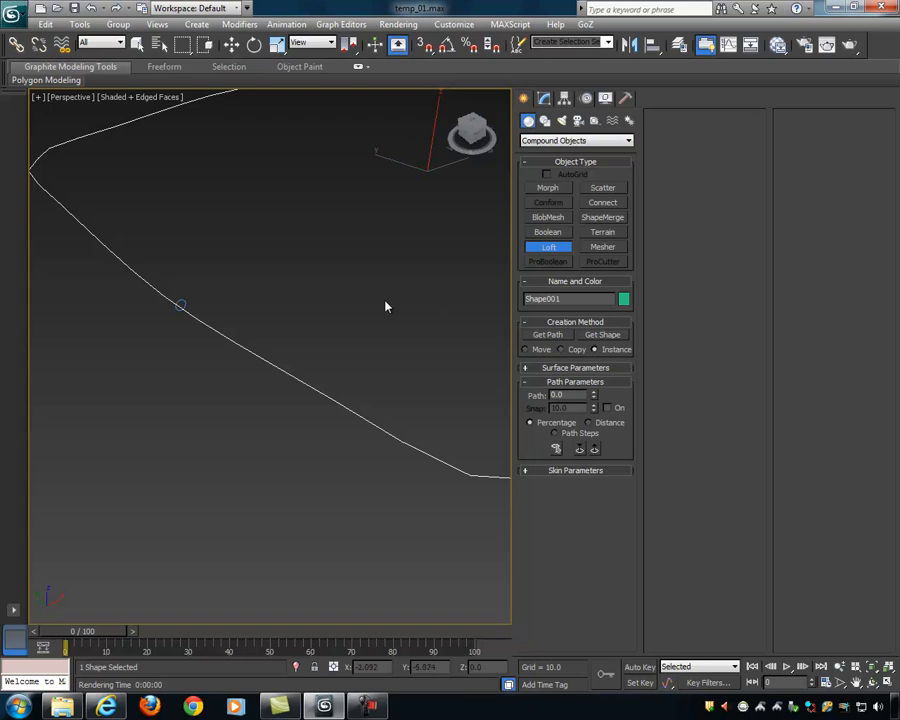
click(597, 336)
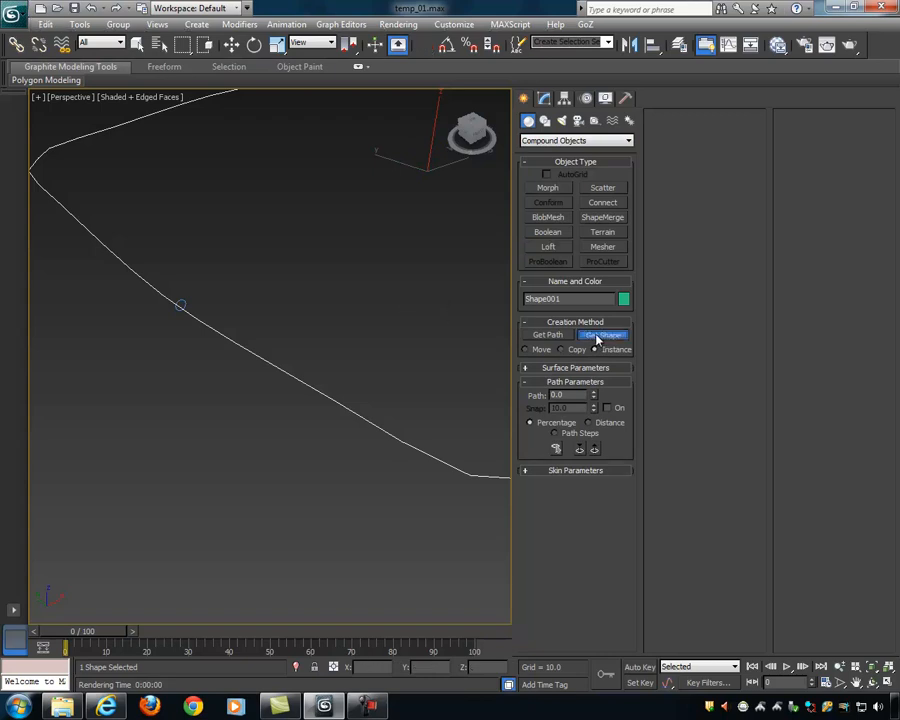
click(186, 304)
scroll(432, 334, down, 8)
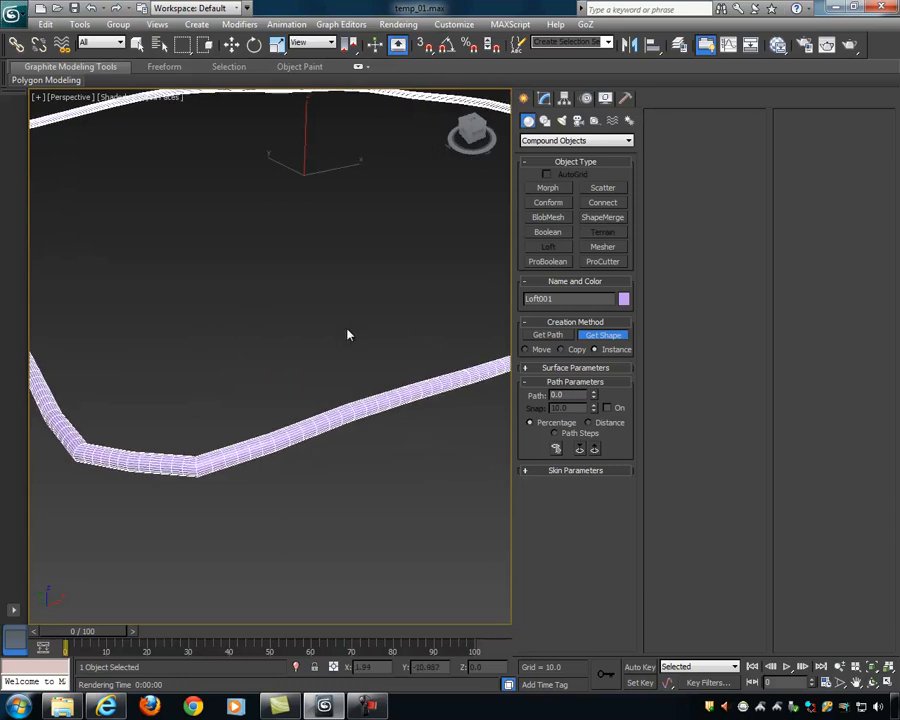
right_click(384, 196)
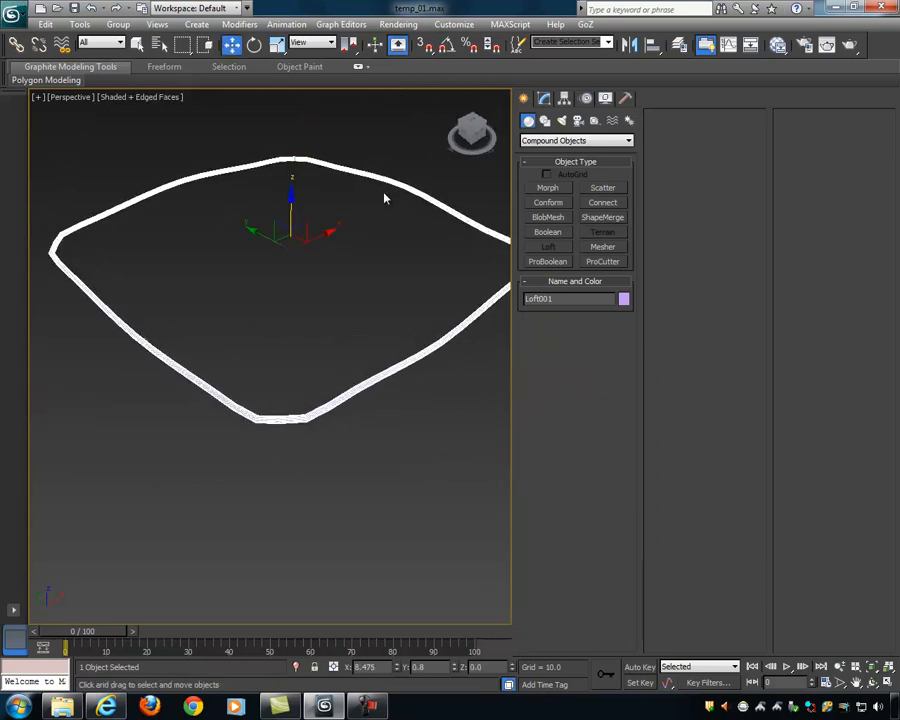
Step: Unhide all objects and select the lofted piping along the pillow's seam
right_click(382, 189)
click(425, 127)
alt+middle_drag(392, 291, 400, 366)
click(355, 381)
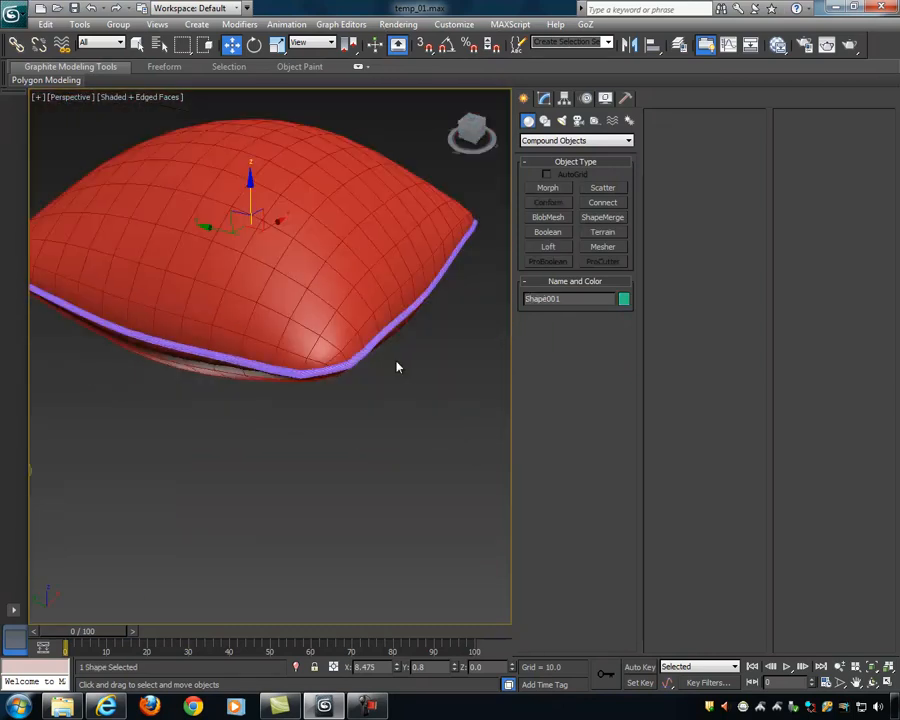
click(358, 370)
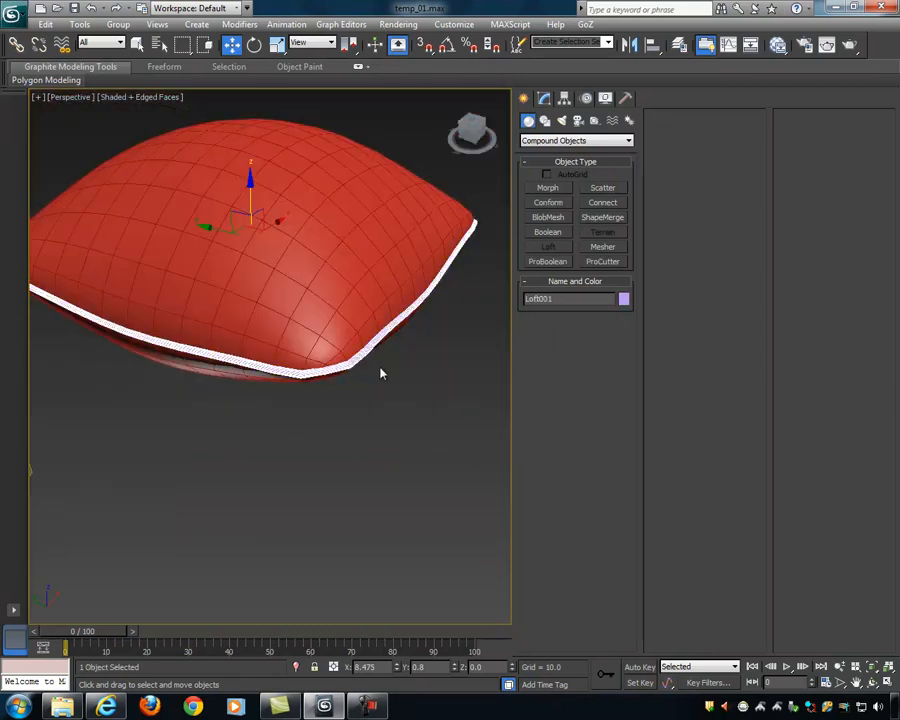
Step: Set the piping loft's skin to 2 shape steps and 0 path steps, and deselect it
click(543, 97)
click(530, 156)
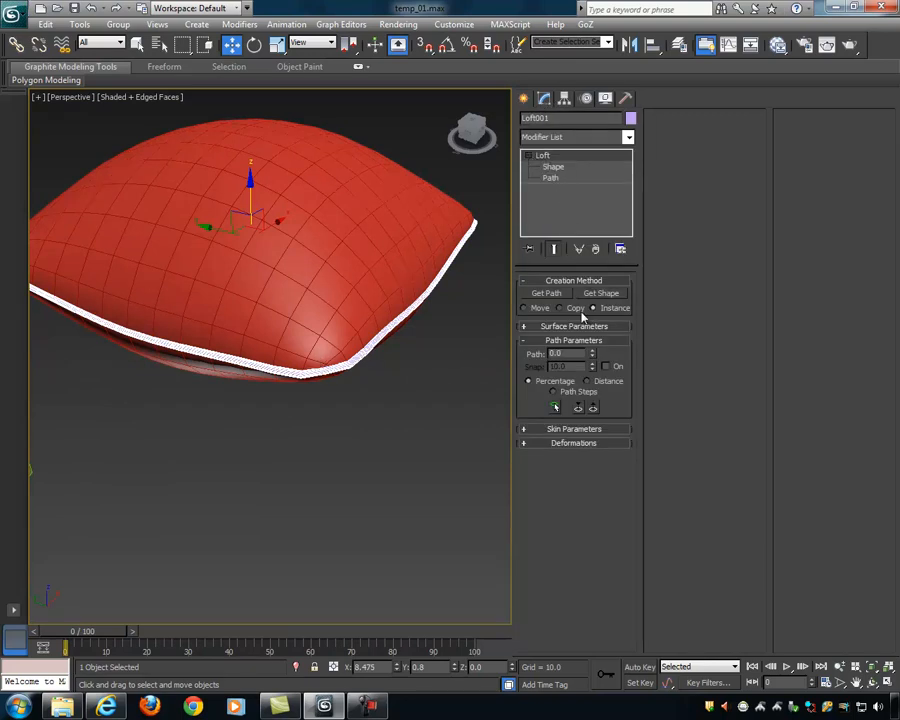
click(573, 429)
scroll(305, 357, up, 5)
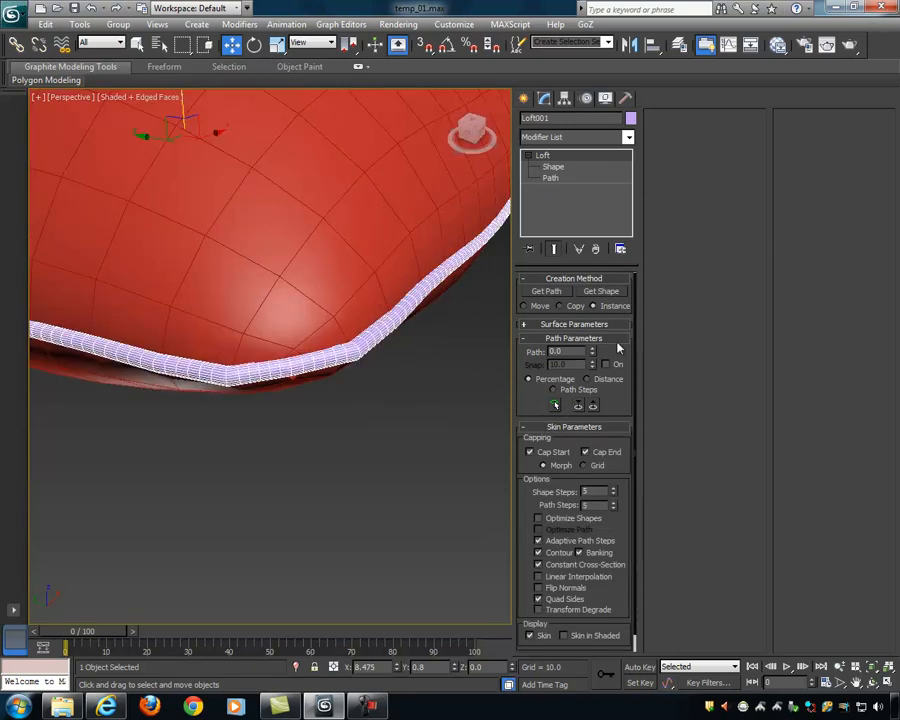
mouse_move(614, 493)
mouse_down()
mouse_move(623, 536)
mouse_move(617, 488)
mouse_move(613, 517)
mouse_move(623, 484)
mouse_up()
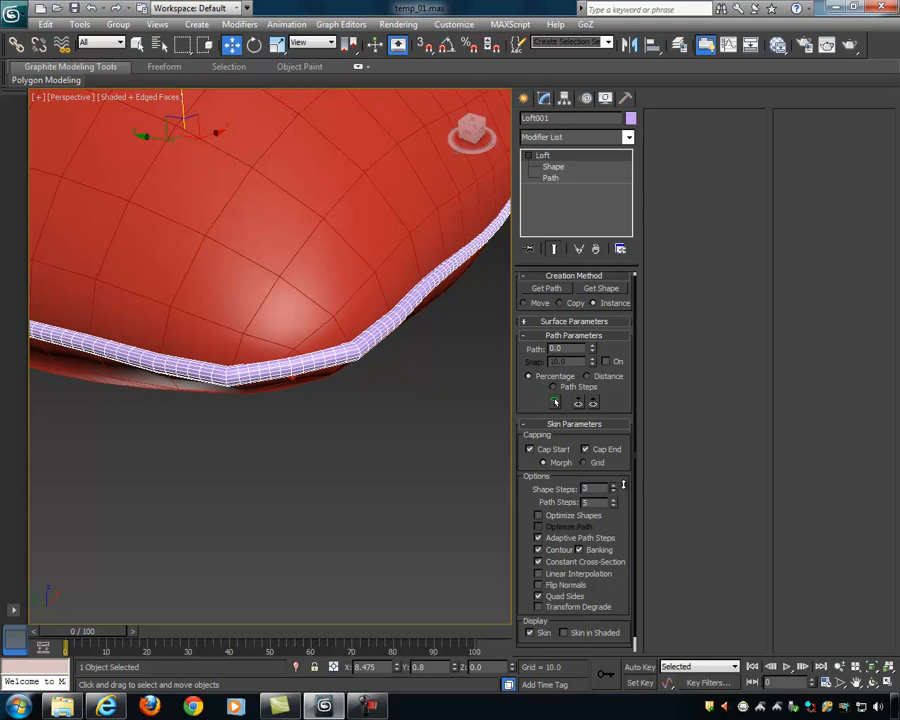
double_click(601, 489)
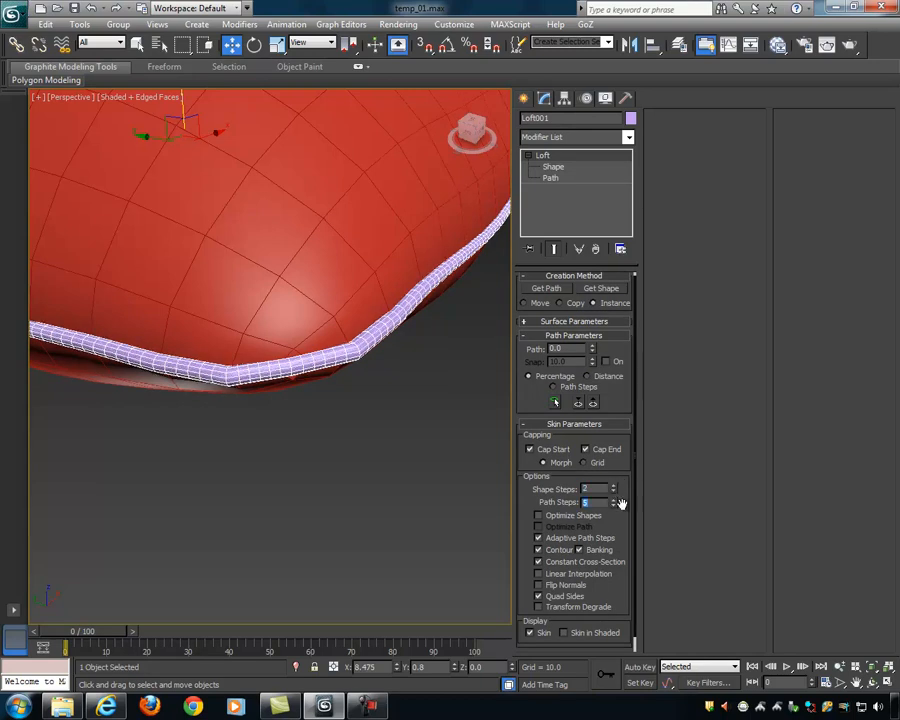
drag(614, 505, 613, 529)
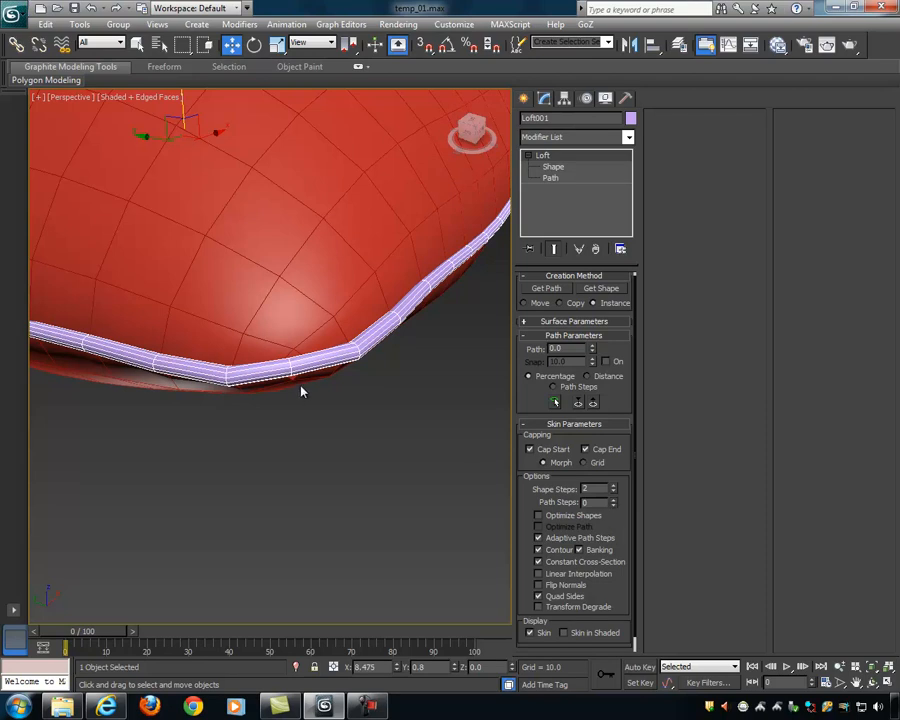
alt+middle_drag(434, 442, 382, 392)
click(420, 439)
scroll(427, 421, down, 5)
key(q)
alt+middle_drag(327, 313, 346, 311)
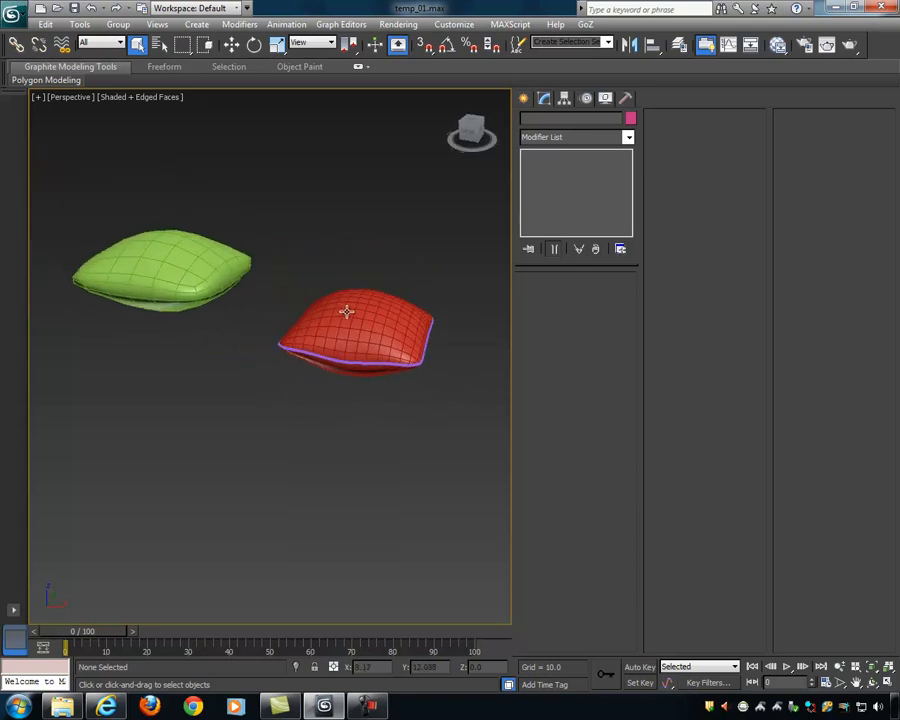
Step: Open the layer manager with the green pillow selected and review the objects on the default layer
drag(327, 267, 442, 423)
click(464, 347)
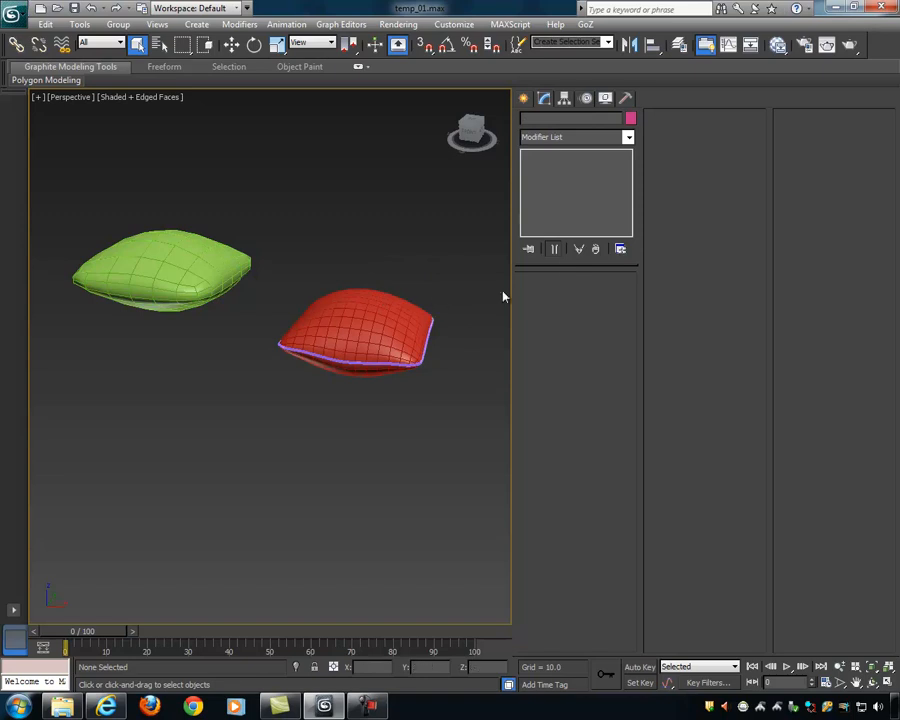
click(207, 231)
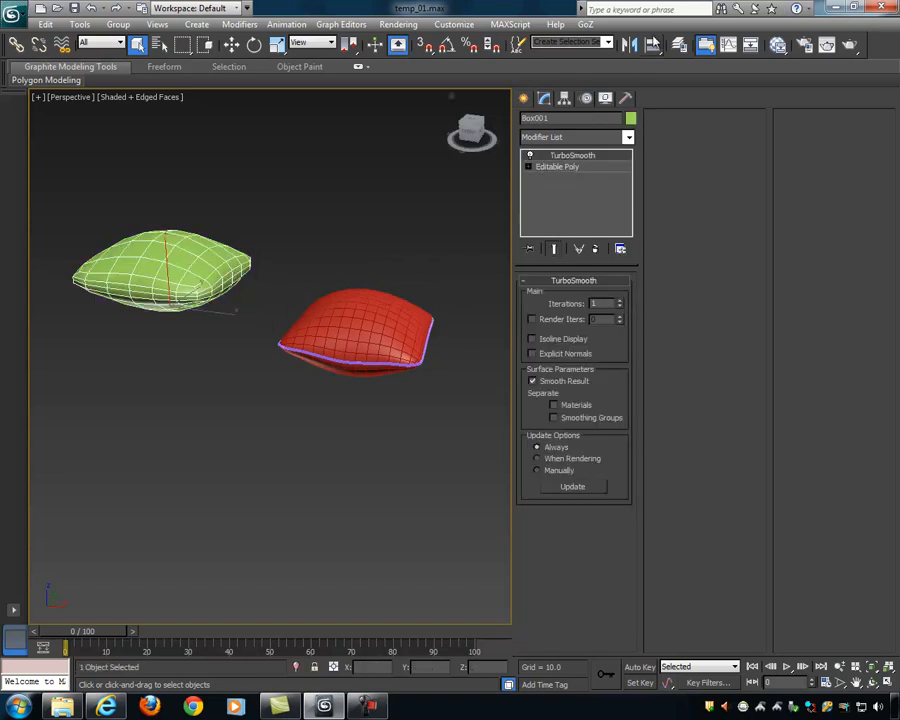
click(678, 44)
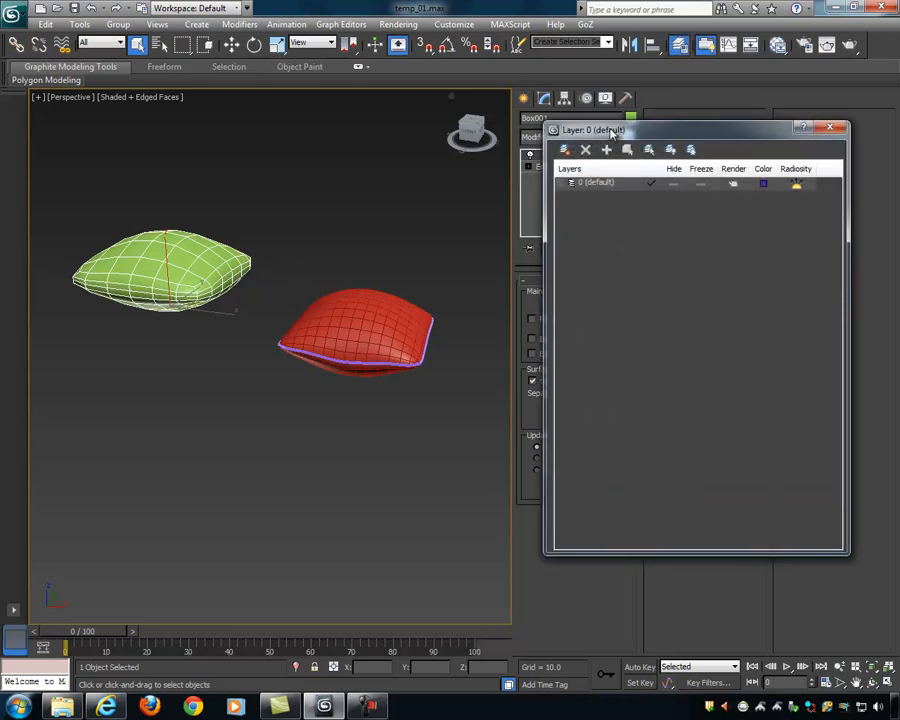
drag(612, 133, 544, 142)
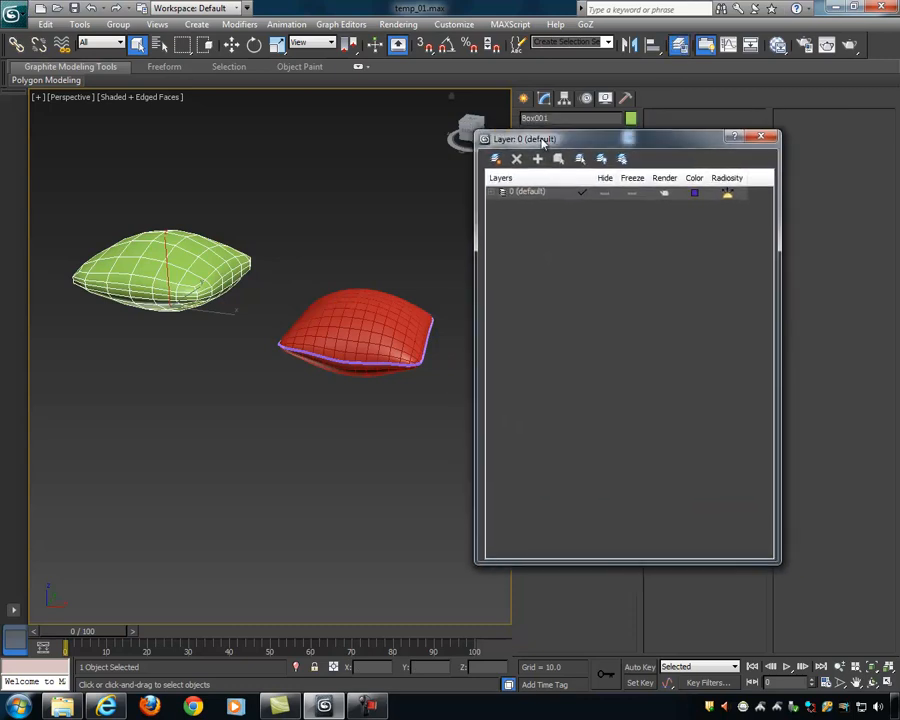
click(493, 192)
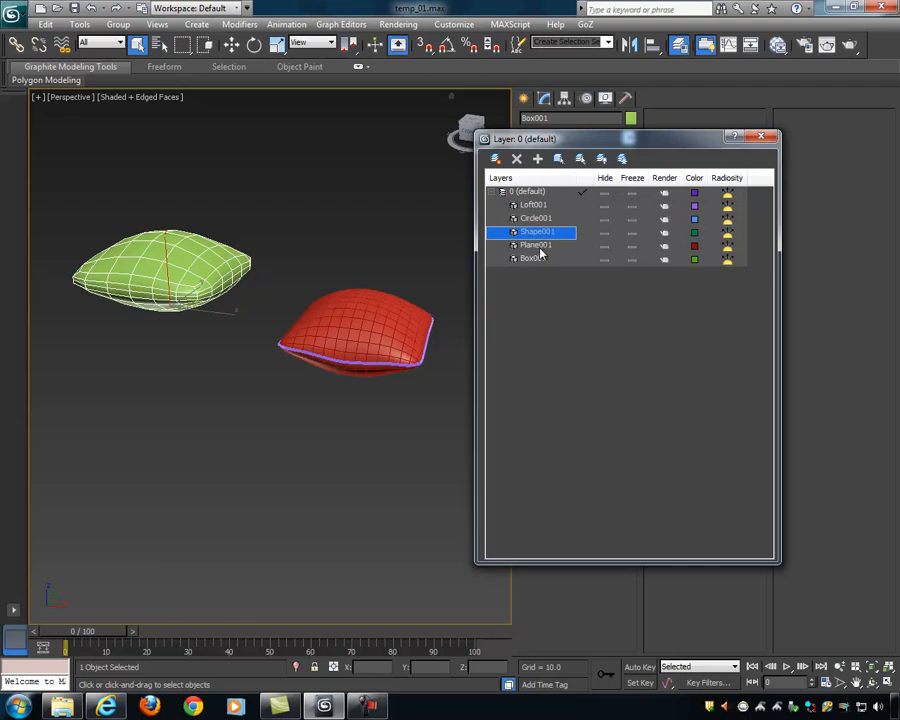
click(500, 192)
Step: Select the red pillow with its piping and splines, move them to a new layer and check its contents
drag(292, 268, 468, 435)
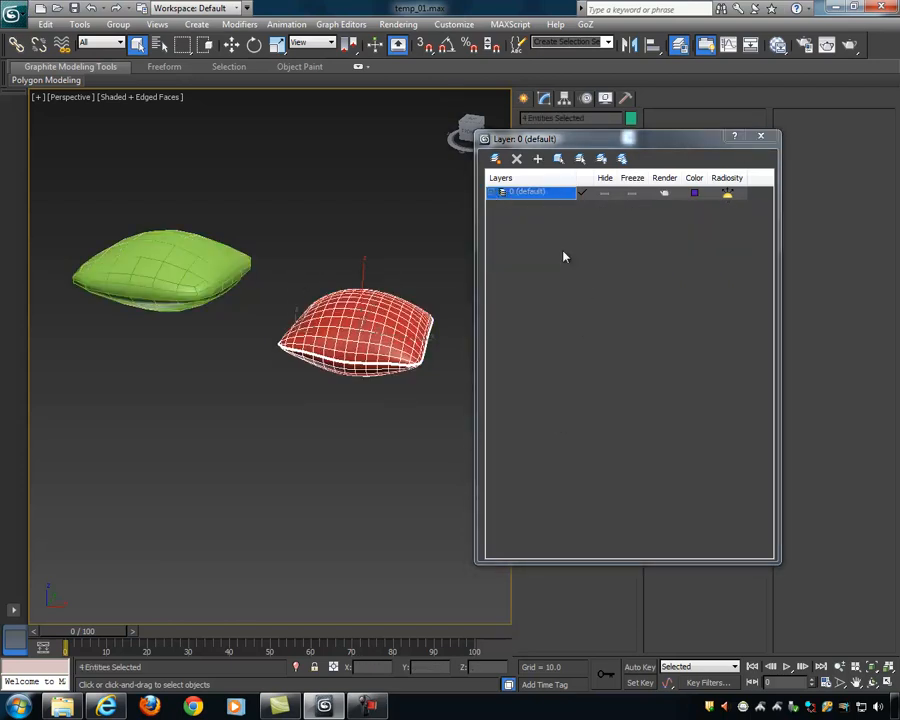
click(495, 160)
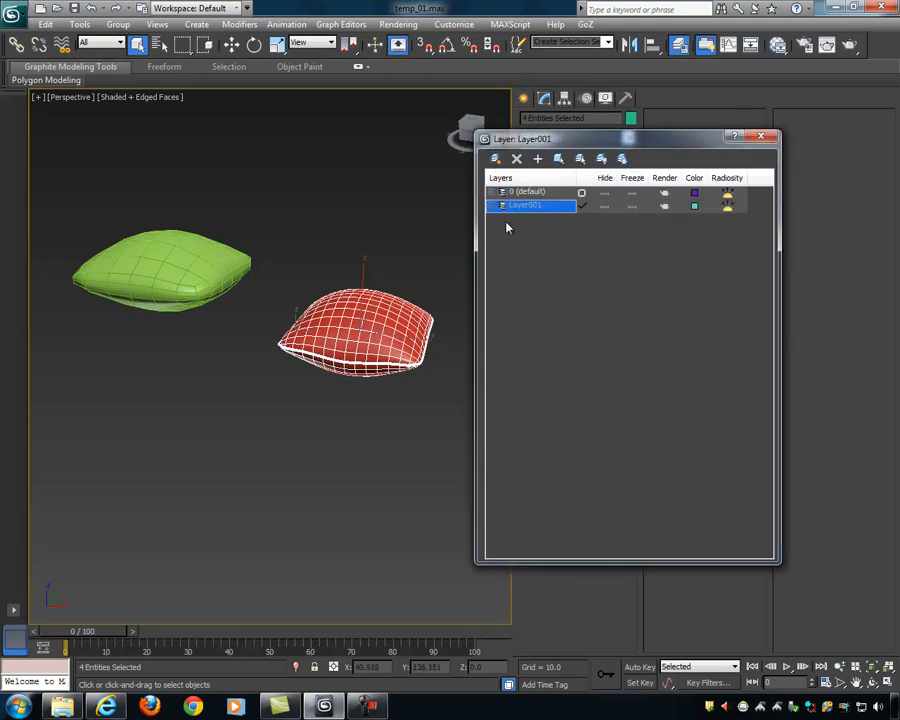
click(490, 206)
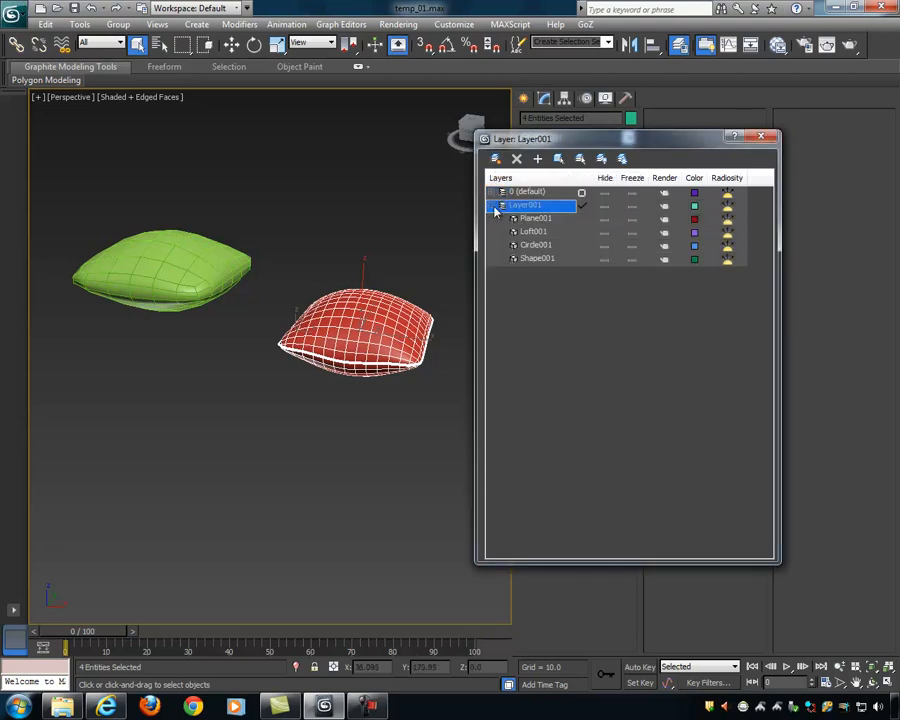
click(491, 206)
Step: Hide and unhide the red pillow's new layer, and freeze and unfreeze it
click(604, 206)
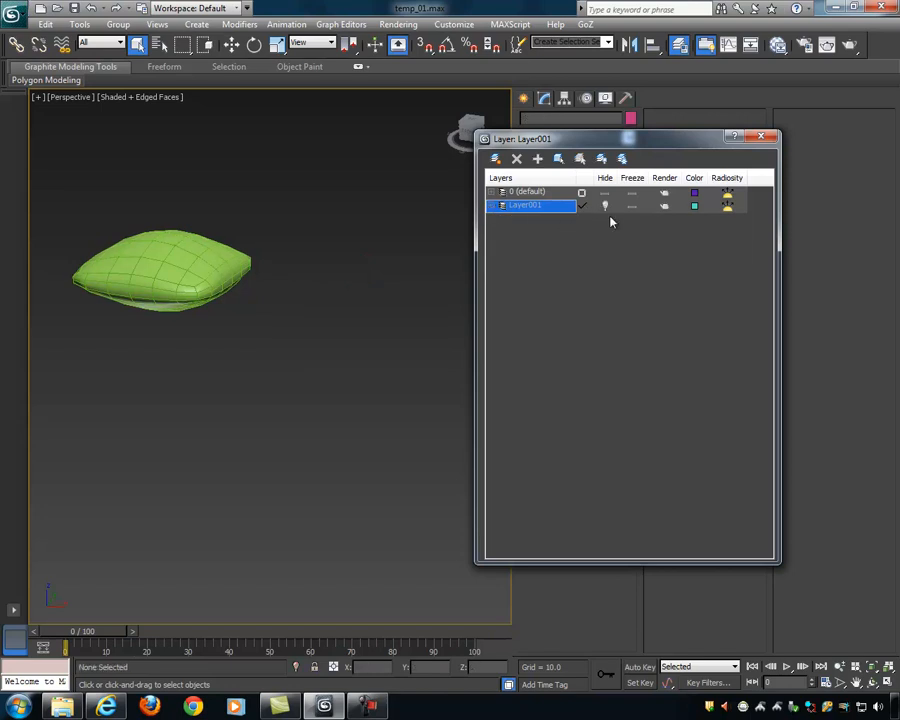
click(604, 206)
click(632, 206)
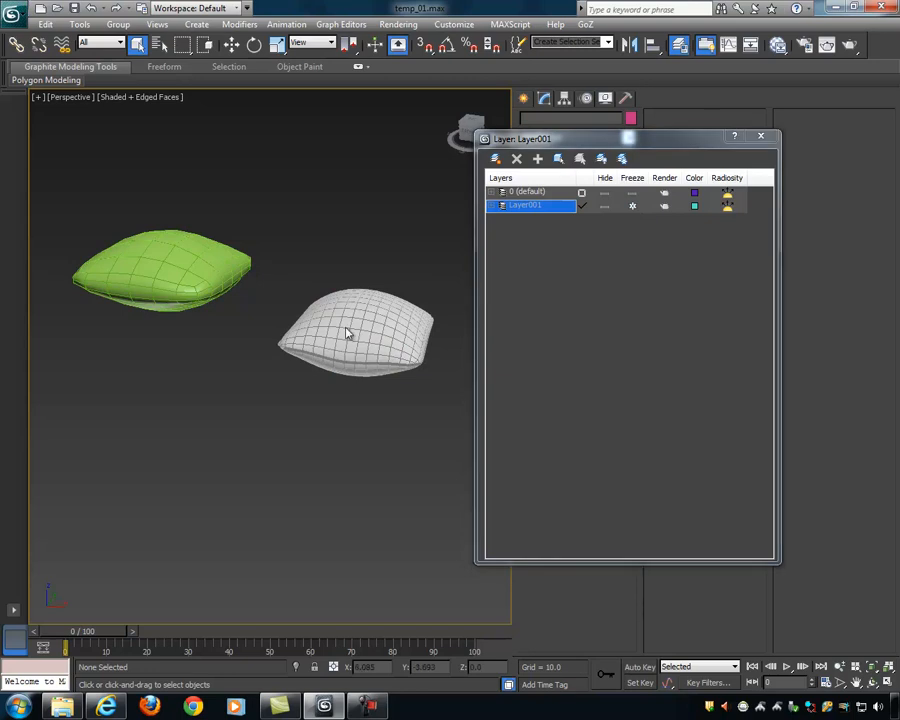
click(632, 206)
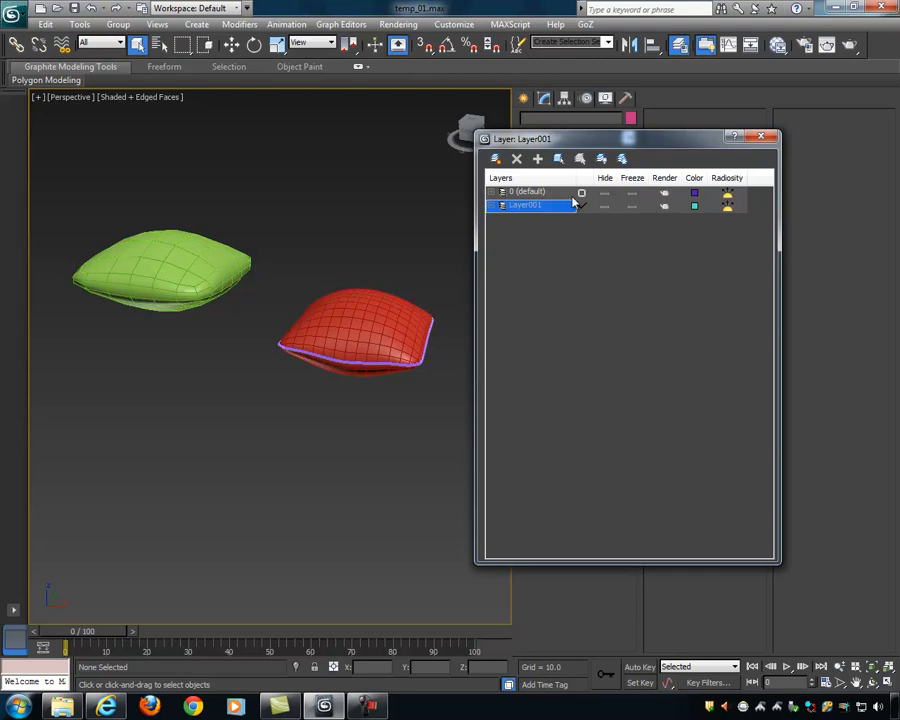
Step: Rename the red pillow's layer to DecoPillow_01
click(523, 193)
click(528, 207)
click(530, 206)
drag(549, 205, 498, 221)
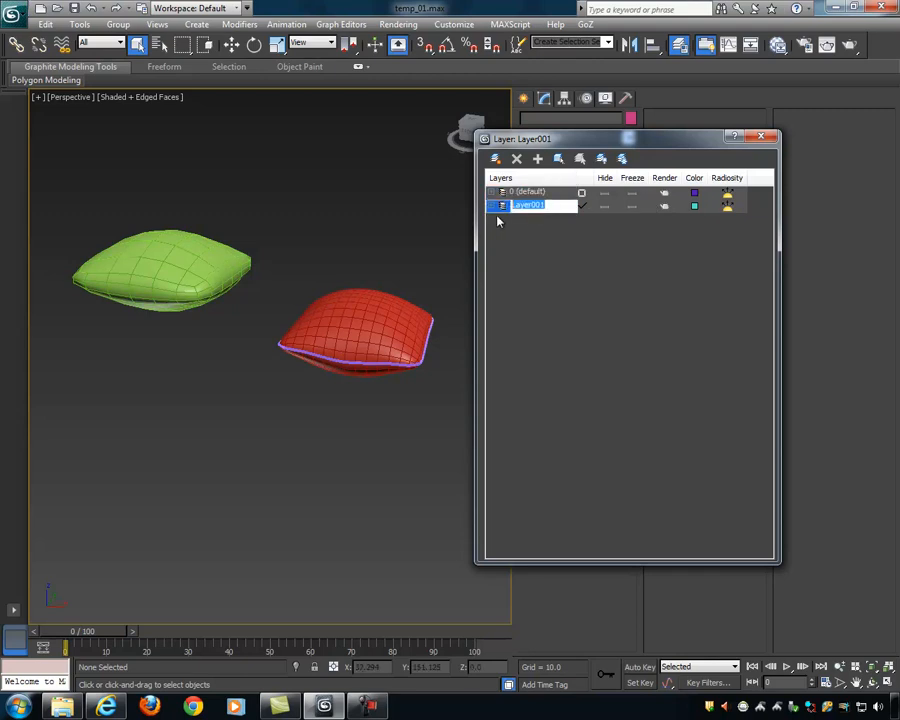
text(DecoPillow_01)
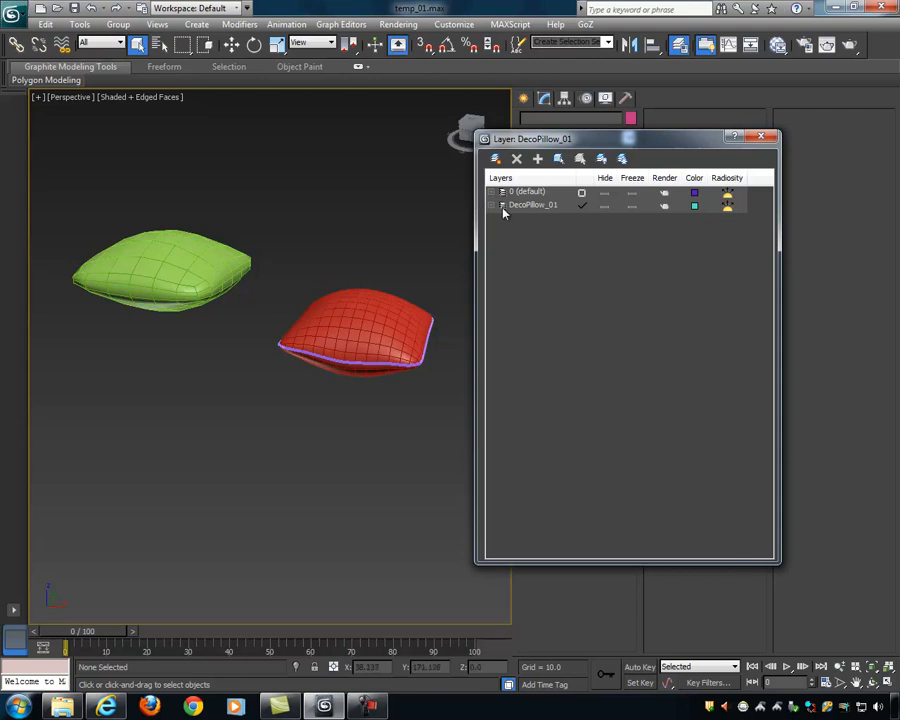
Step: Expand the DecoPillow_01 layer, select Loft001 from its object list, and select the red pillow together with its piping
click(491, 205)
click(535, 218)
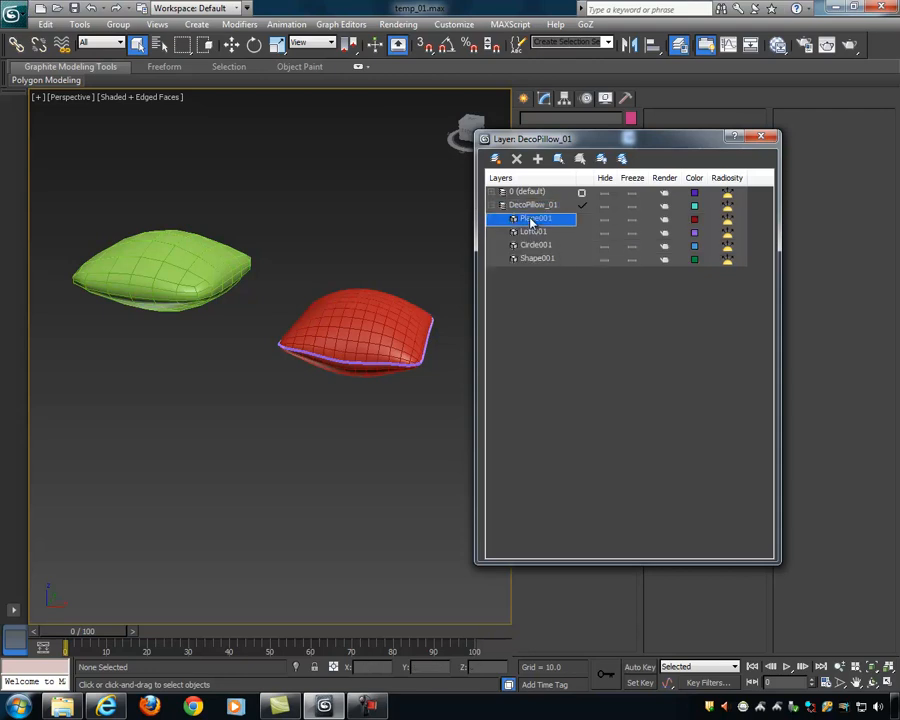
click(537, 232)
right_click(537, 232)
click(580, 373)
key(w)
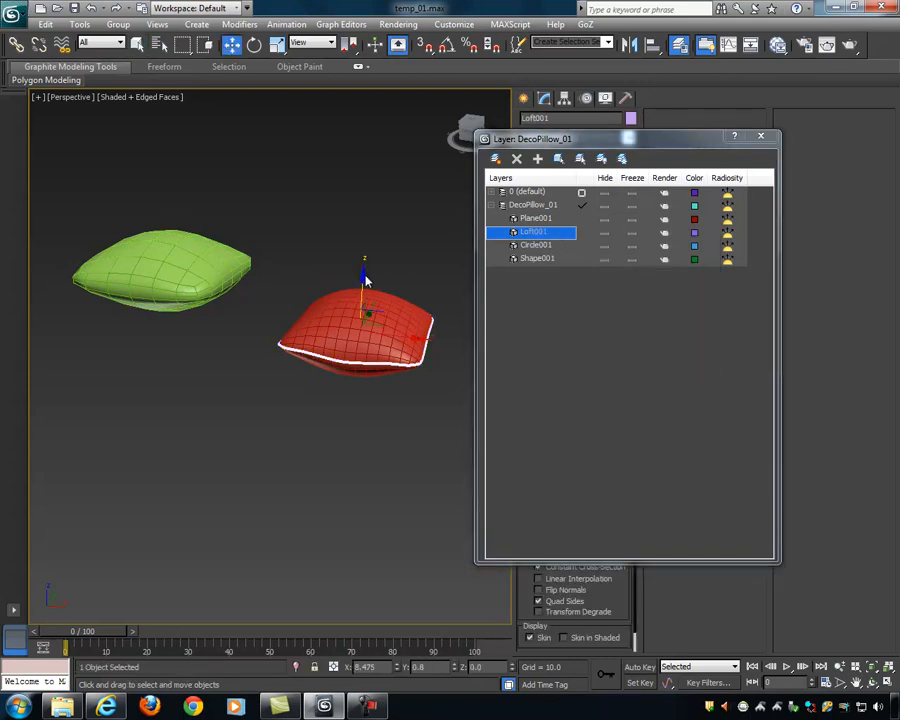
click(362, 275)
drag(299, 258, 467, 424)
alt+middle_drag(467, 428, 408, 300)
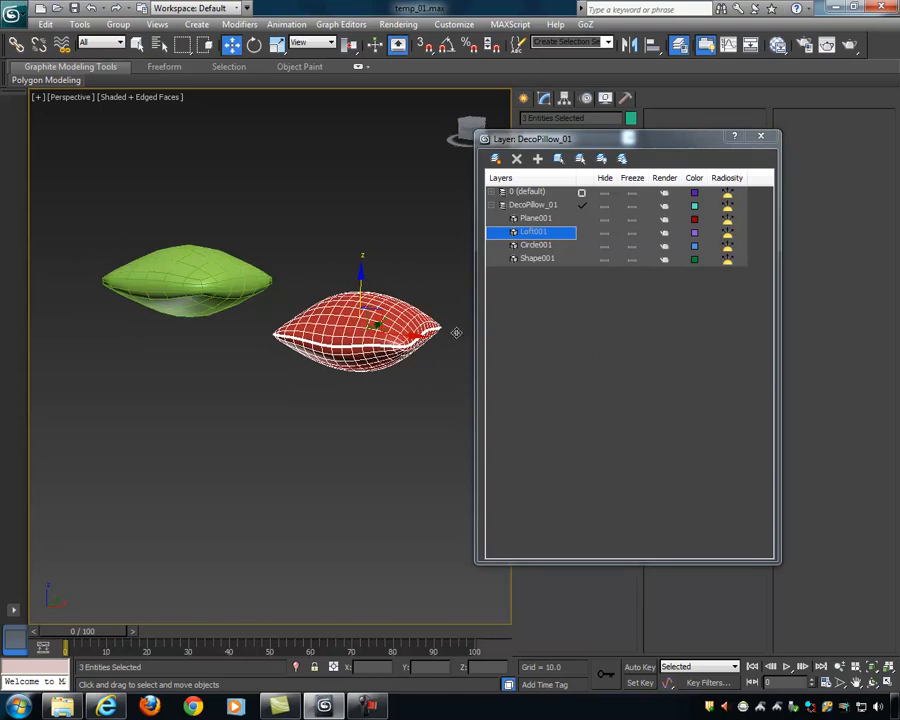
Step: Put the green pillow on a new layer named Box_Pillow
click(190, 275)
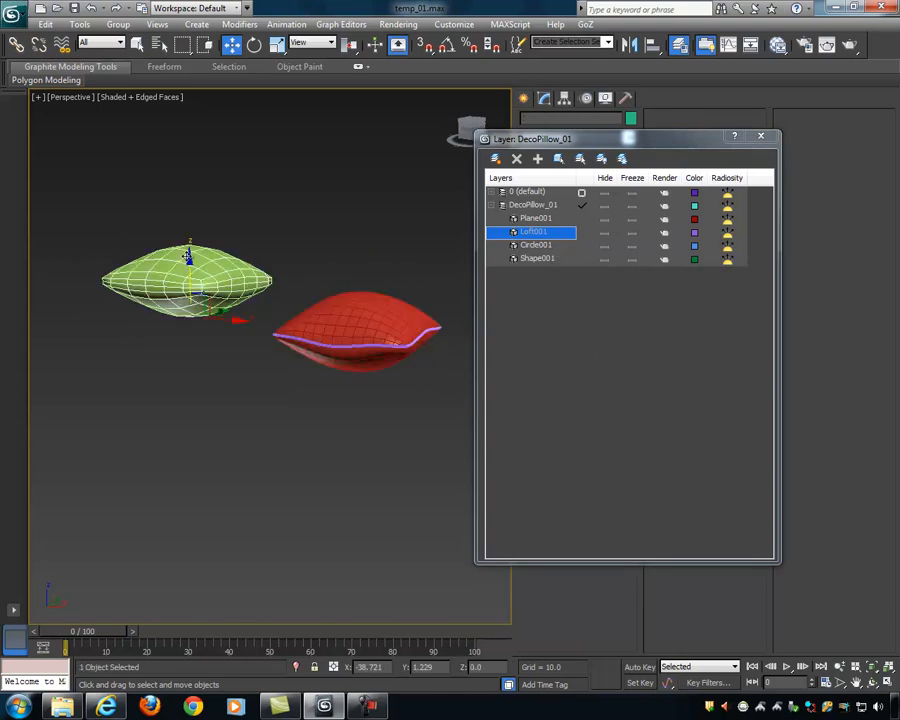
click(495, 158)
click(521, 273)
drag(550, 271, 392, 291)
text(Bo)
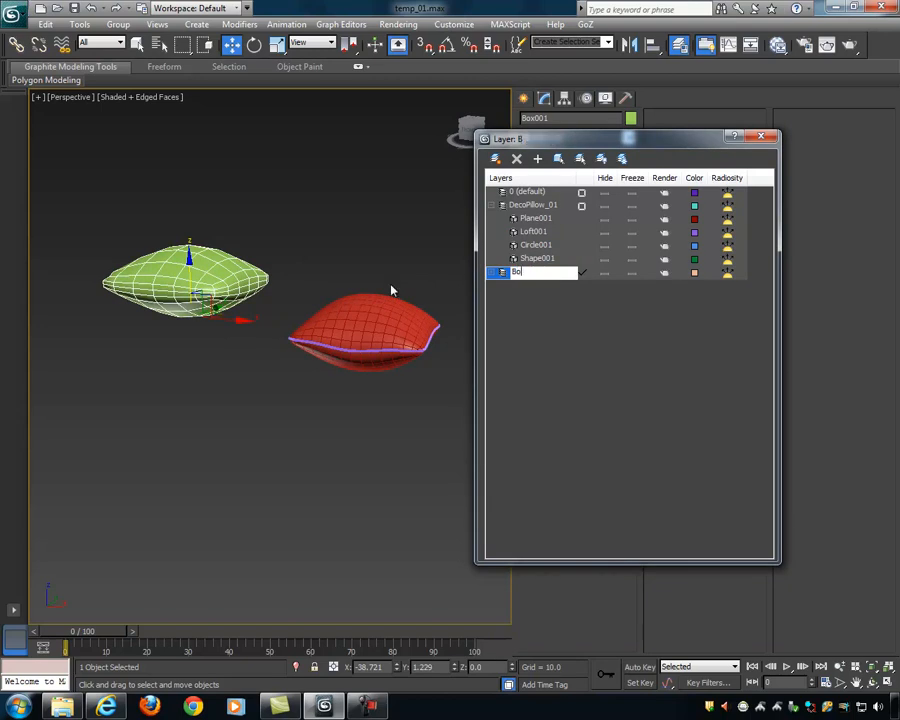
text(x_Pillow)
key(Return)
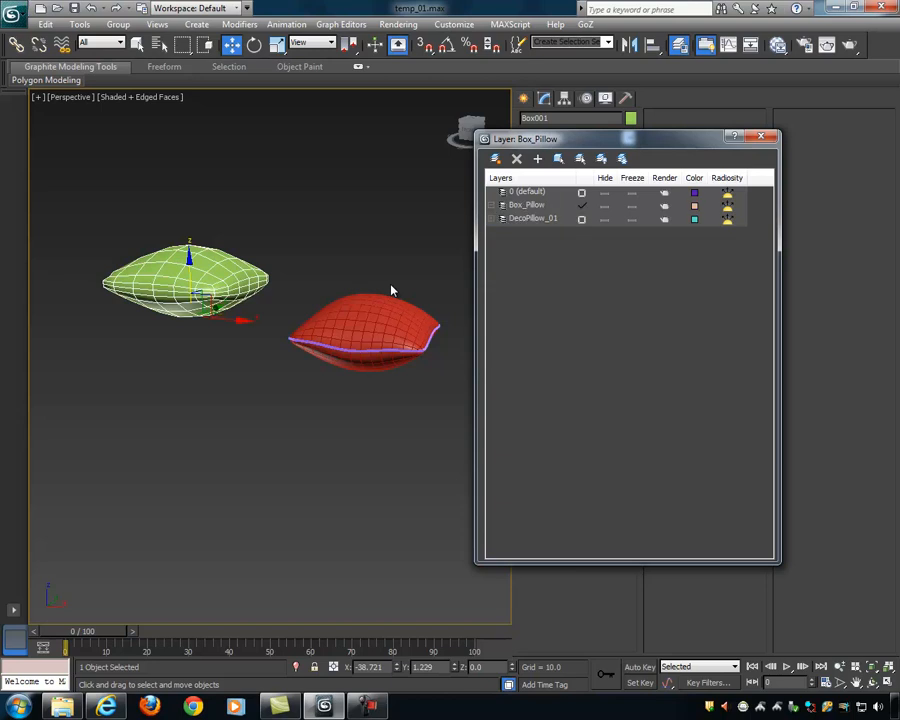
Step: Deselect everything, hide the DecoPillow_01 and Box_Pillow layers, and close the layer manager
click(761, 136)
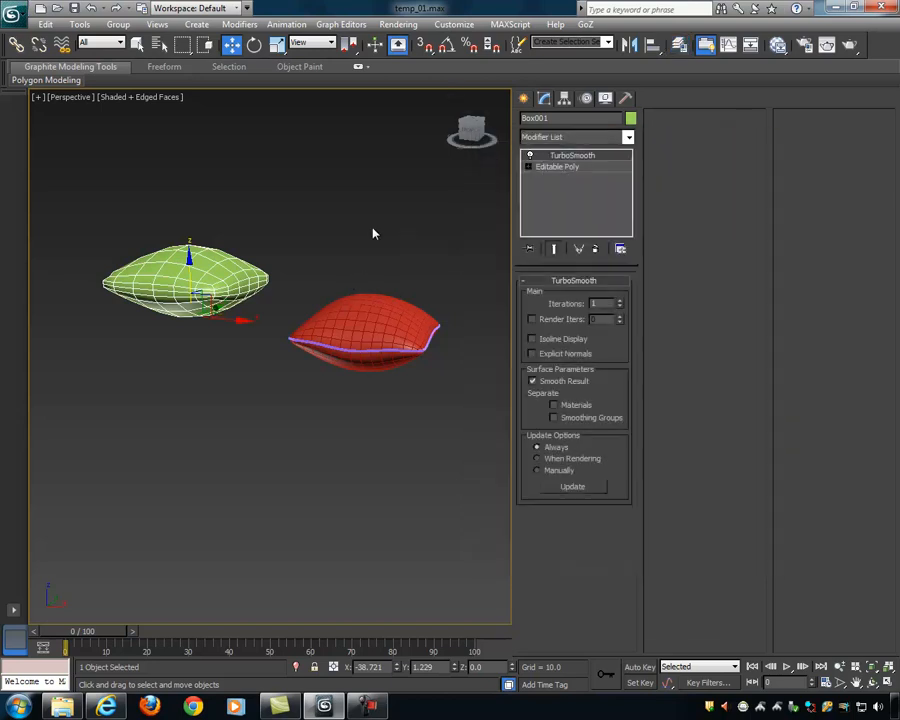
click(402, 237)
alt+middle_drag(342, 291, 338, 277)
click(679, 46)
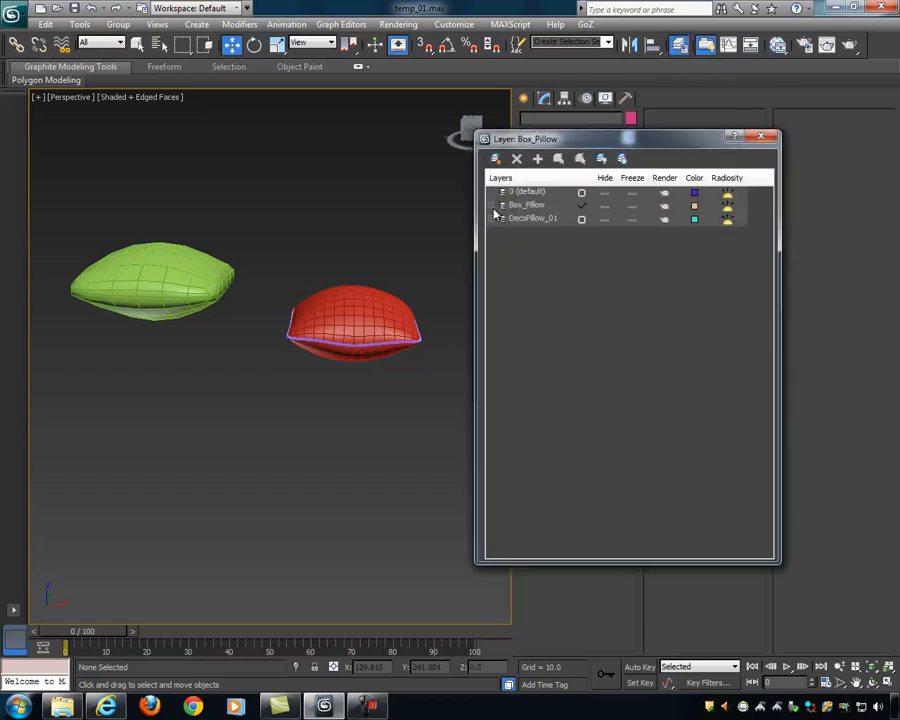
click(603, 219)
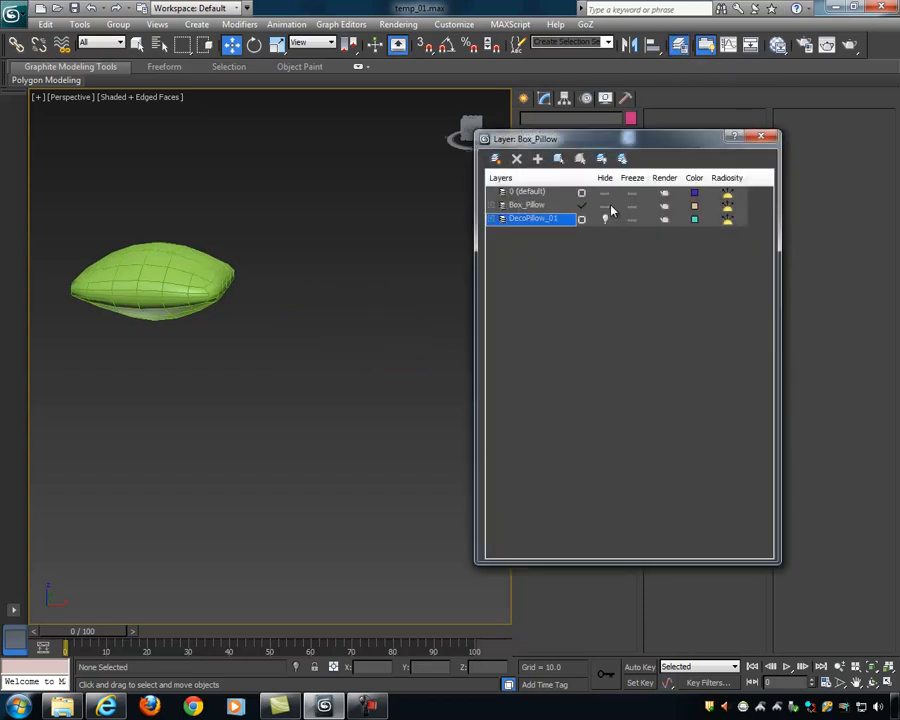
click(604, 205)
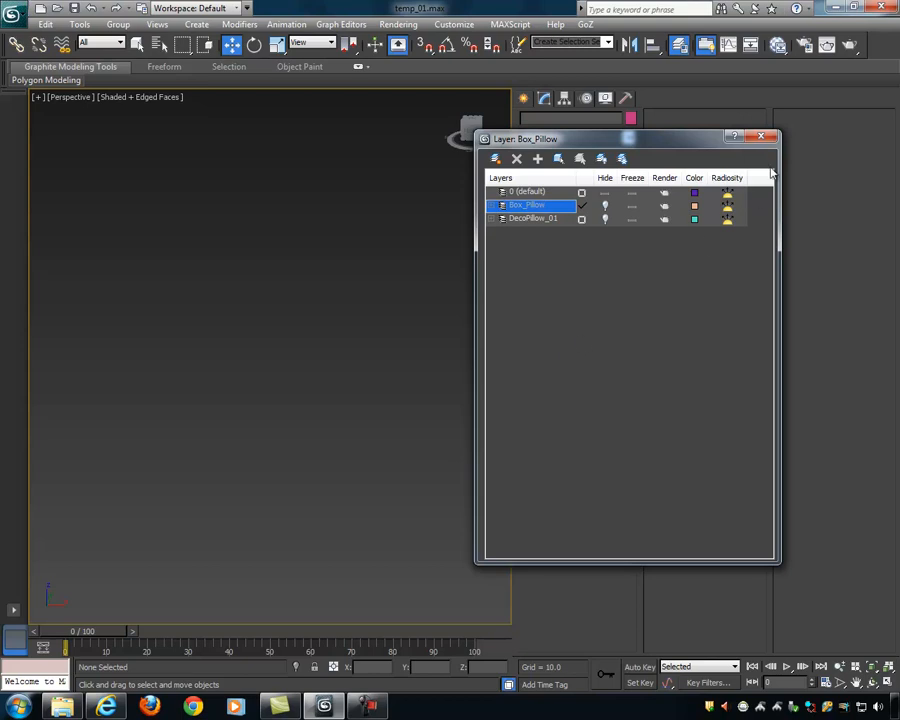
click(761, 136)
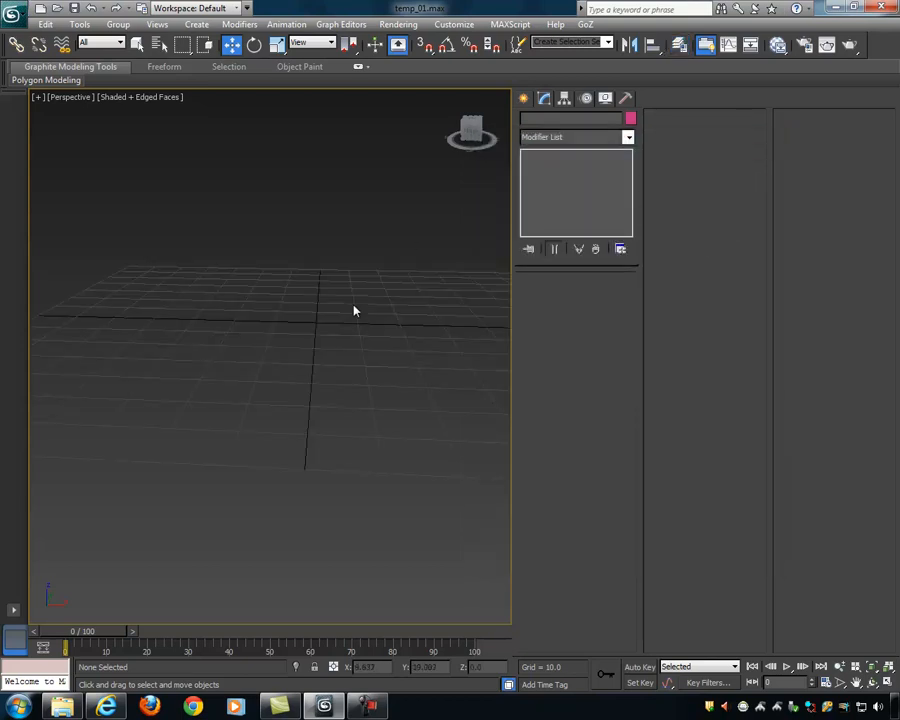
Step: Switch to the web browser and search Google for "six panel door"
alt+middle_drag(382, 299, 322, 321)
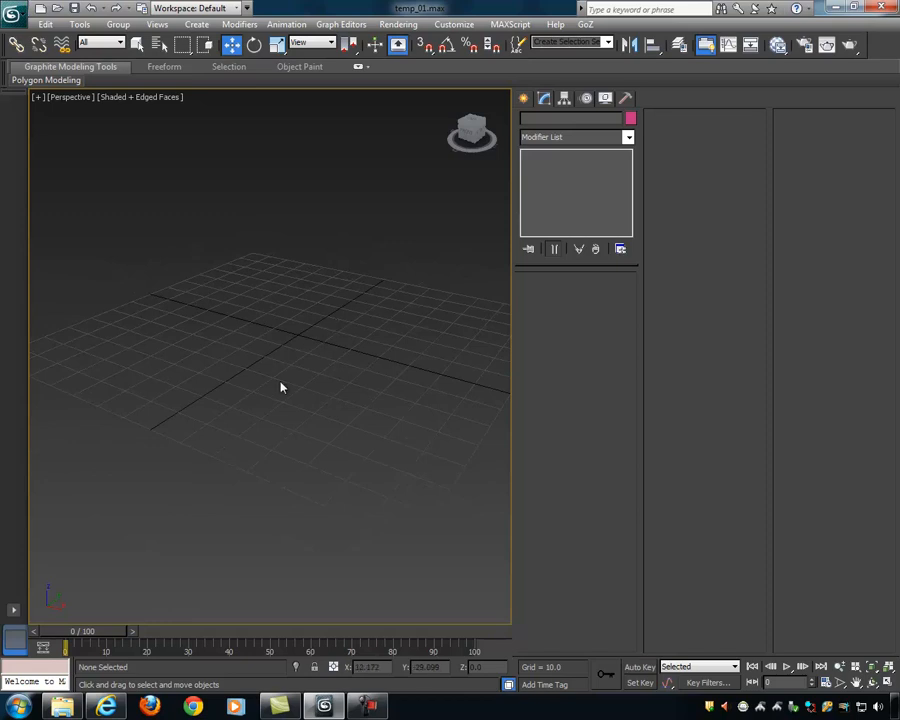
click(106, 706)
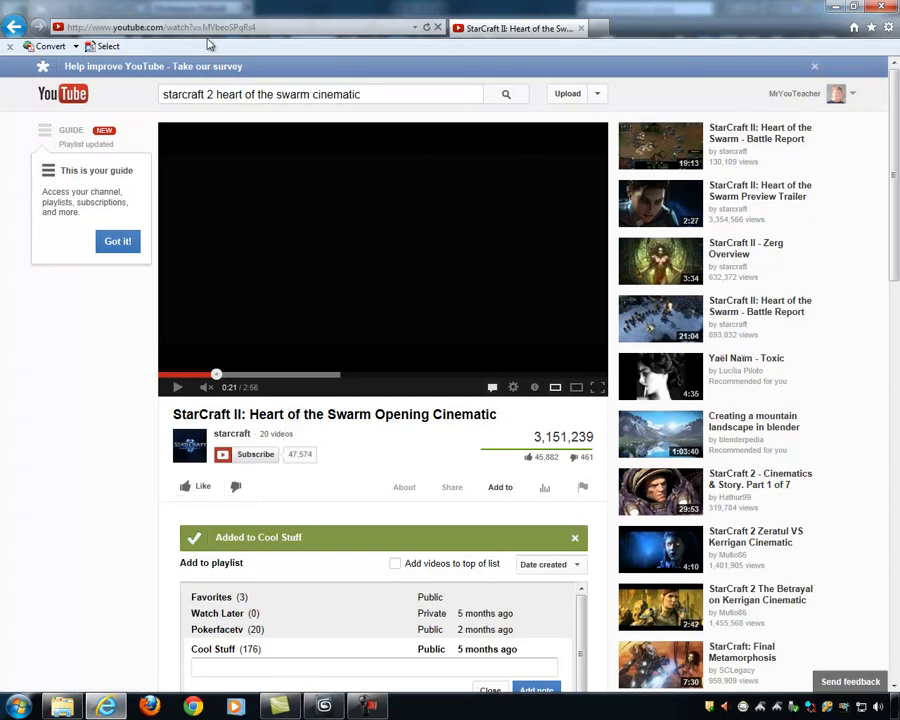
click(208, 29)
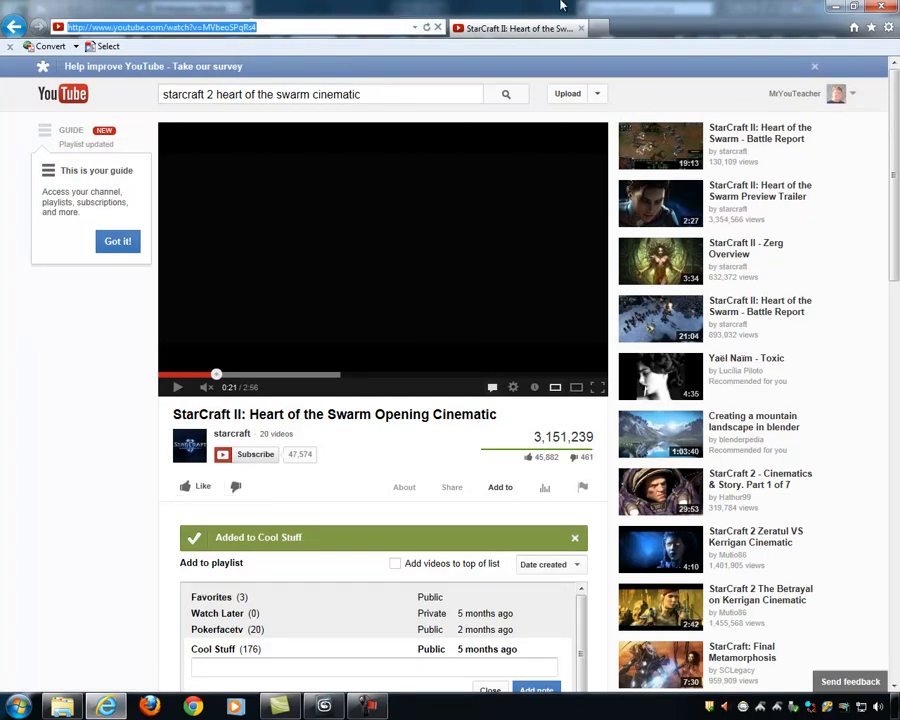
click(836, 7)
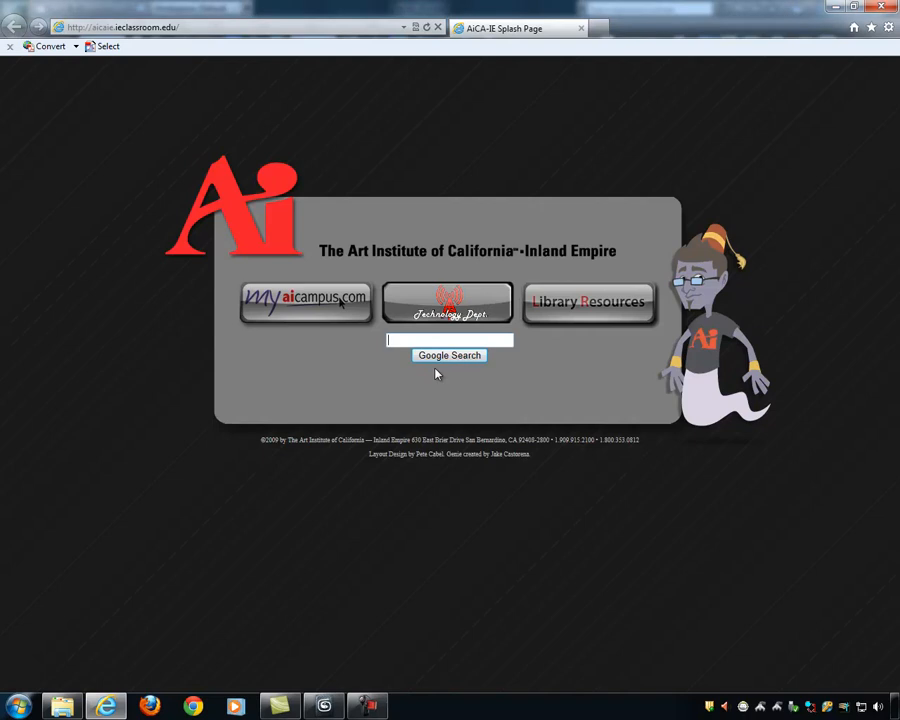
text(six panel door)
key(Return)
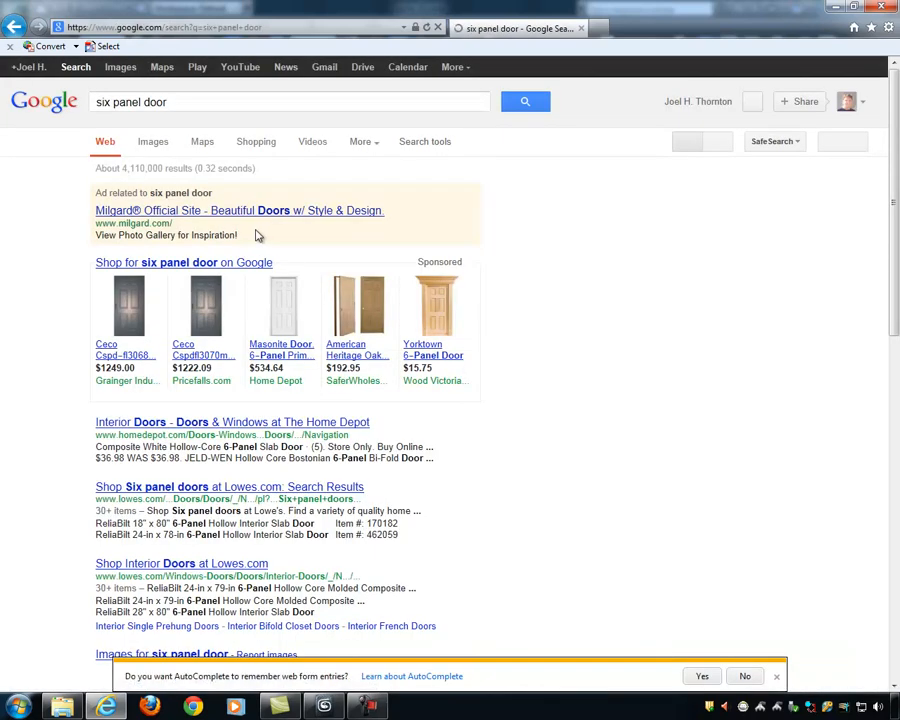
Step: Show image results for the six panel door search, enlarge the white door from midwestmanufacturing.com, and return to 3ds Max
click(151, 142)
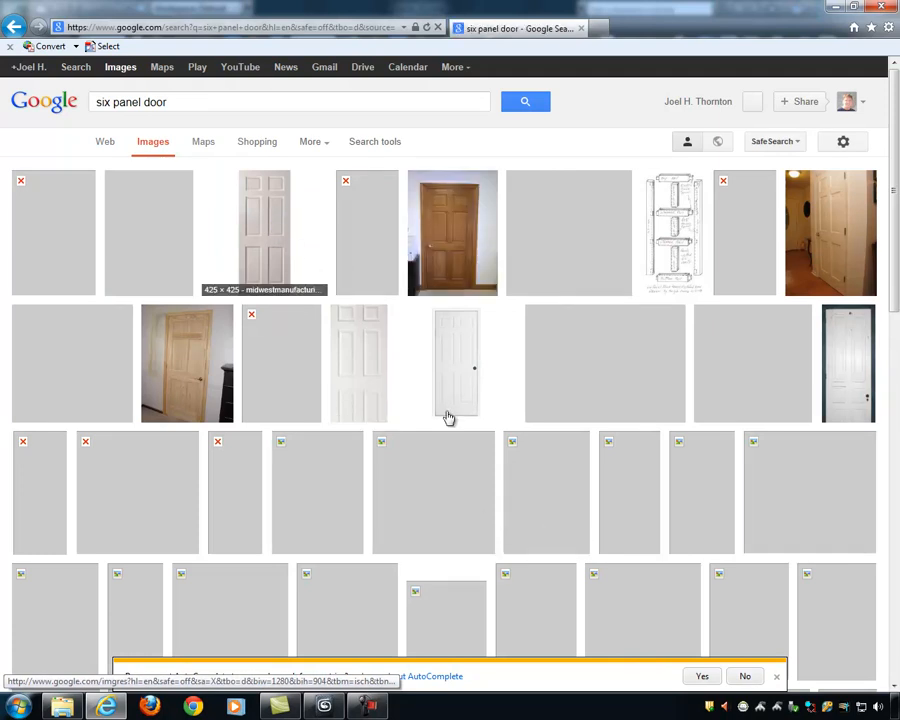
click(778, 681)
click(264, 232)
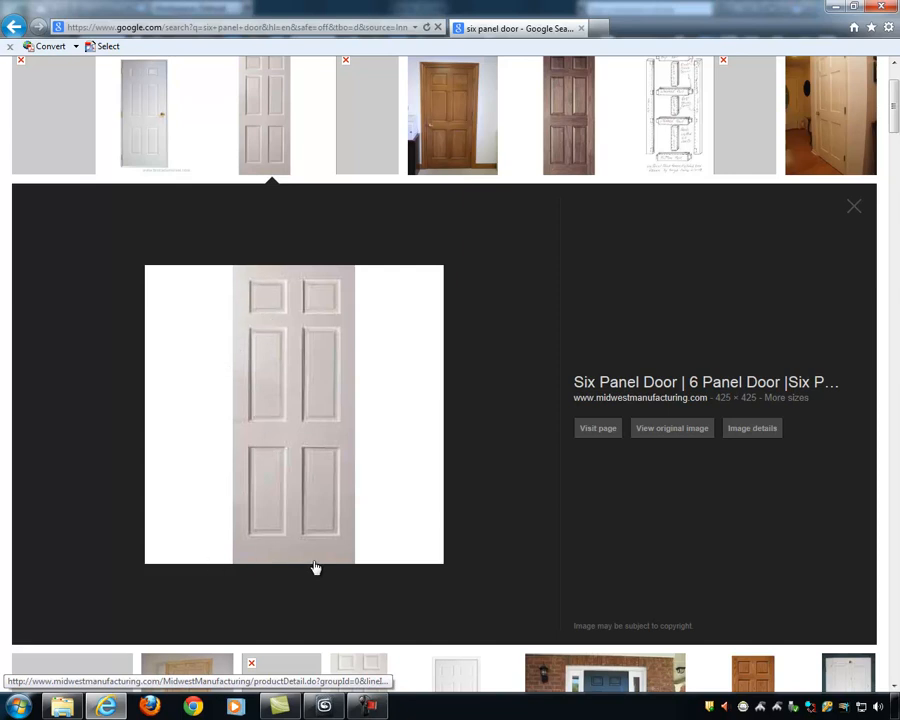
click(835, 8)
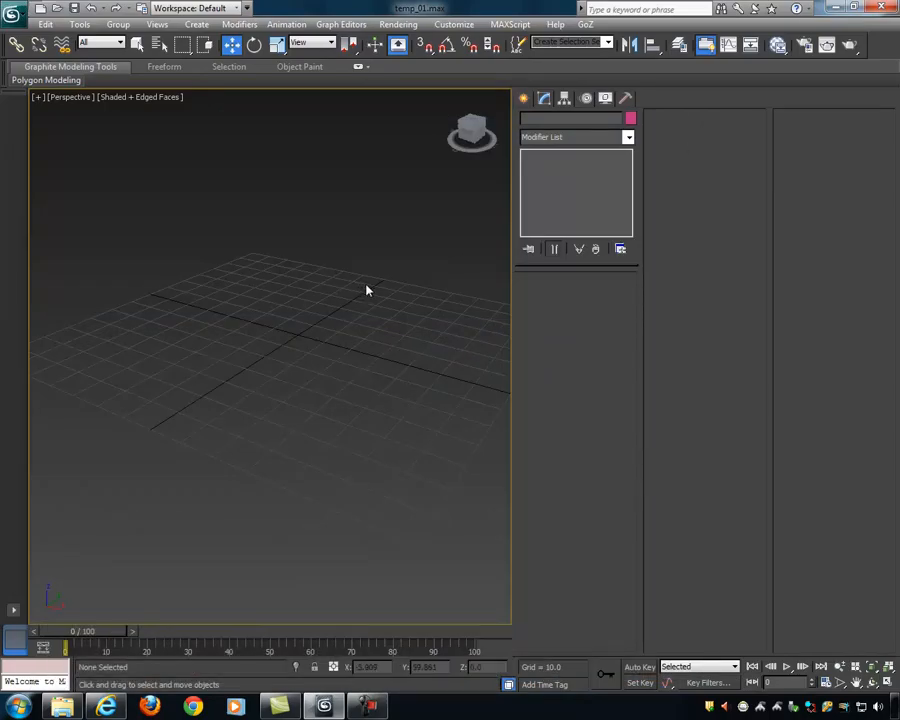
key(alt+w)
alt+middle_drag(466, 525, 390, 490)
mouse_move(411, 239)
middle_down()
mouse_move(380, 243)
mouse_move(405, 244)
middle_up()
scroll(405, 227, down, 8)
click(196, 24)
mouse_move(209, 42)
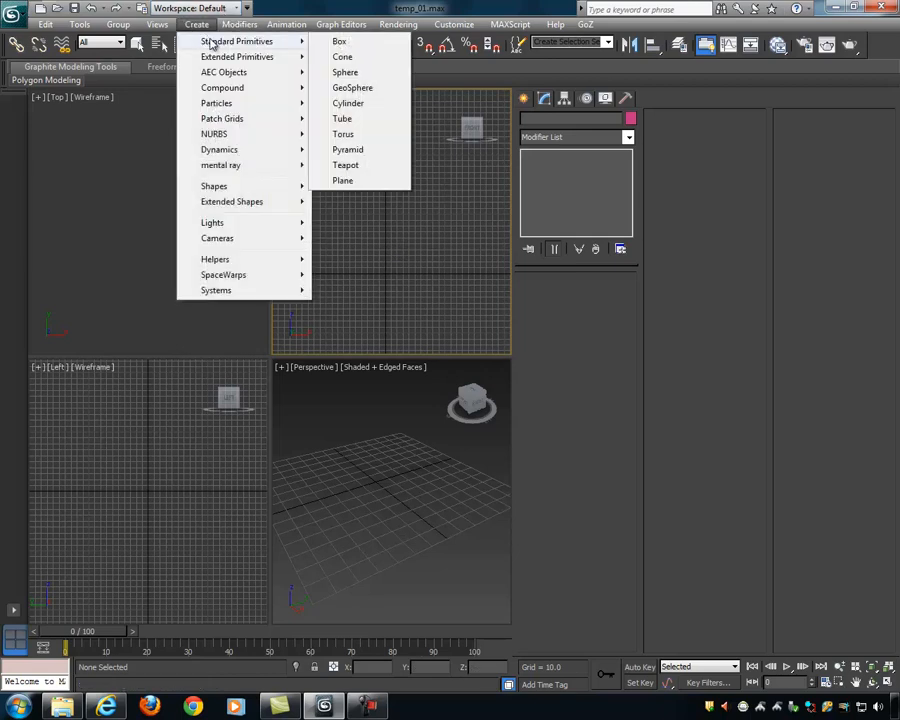
click(341, 42)
drag(363, 271, 412, 181)
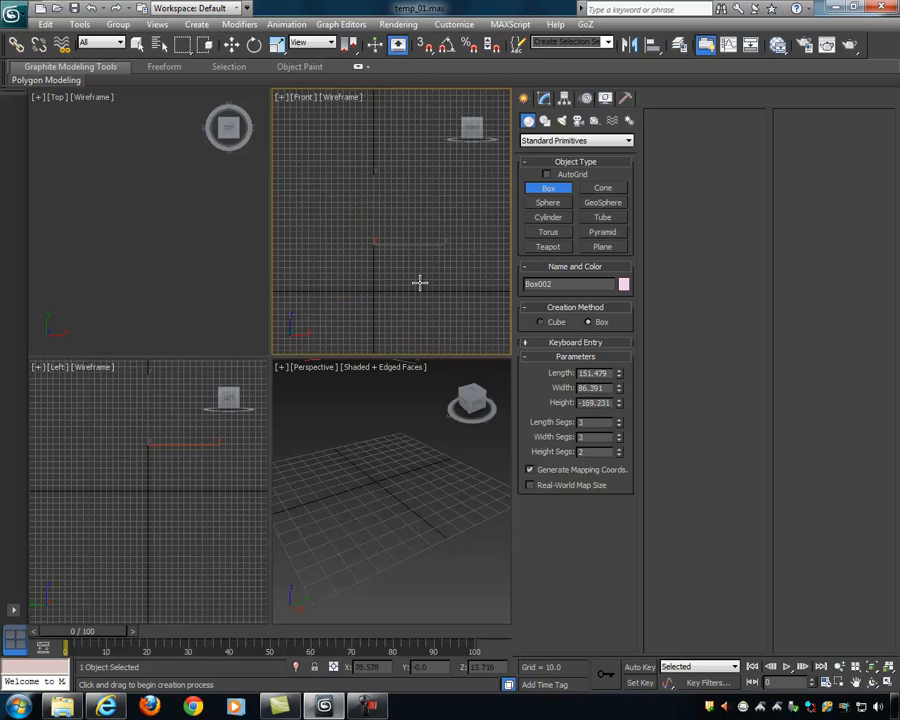
right_click(405, 273)
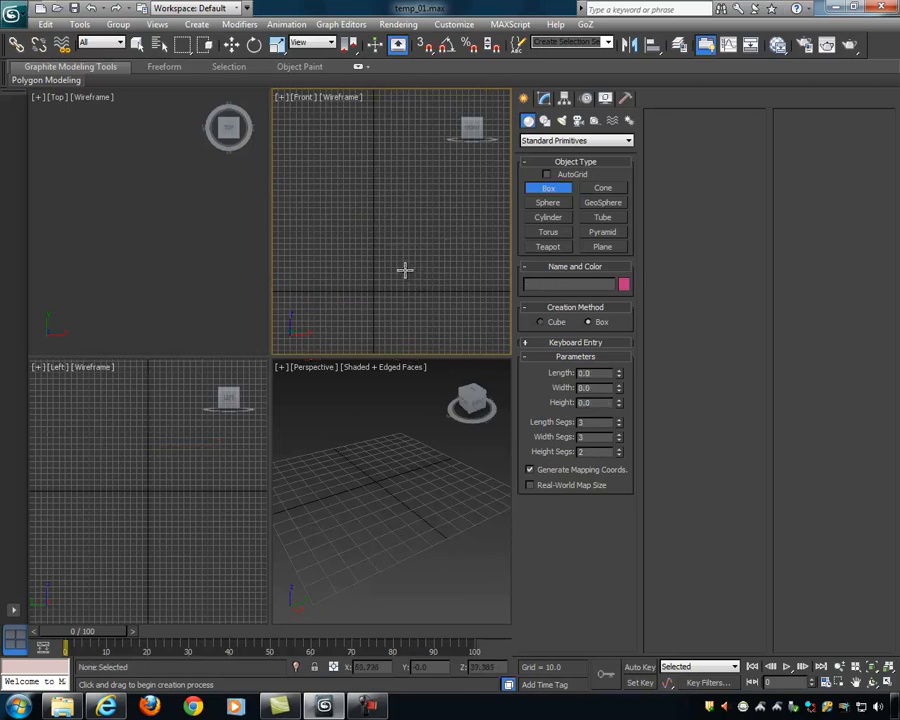
drag(373, 283, 334, 198)
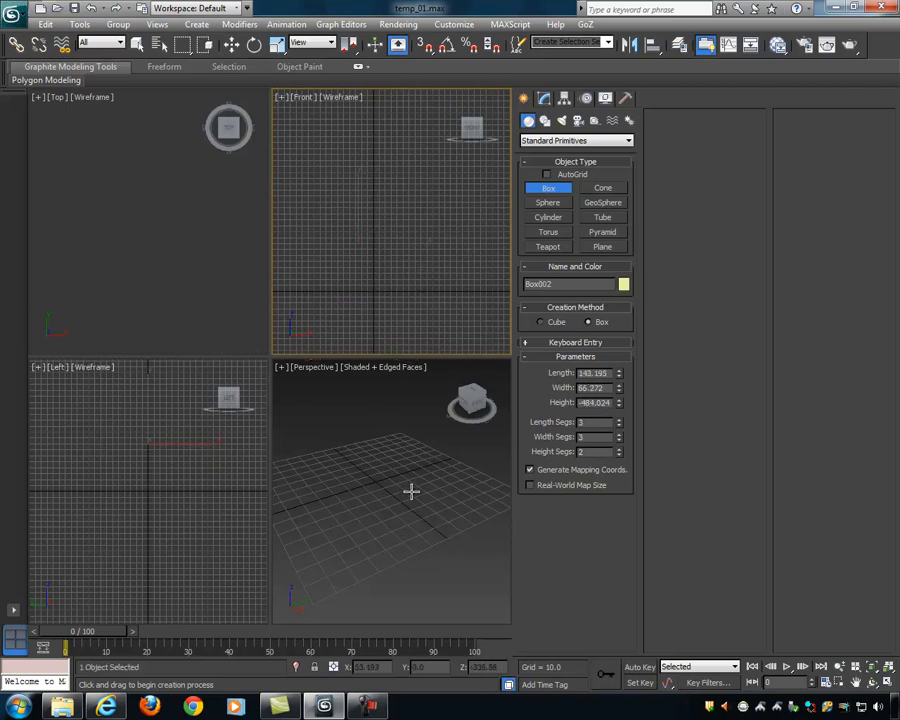
Step: Reset the scene to a fresh untitled file without saving the changes
click(14, 15)
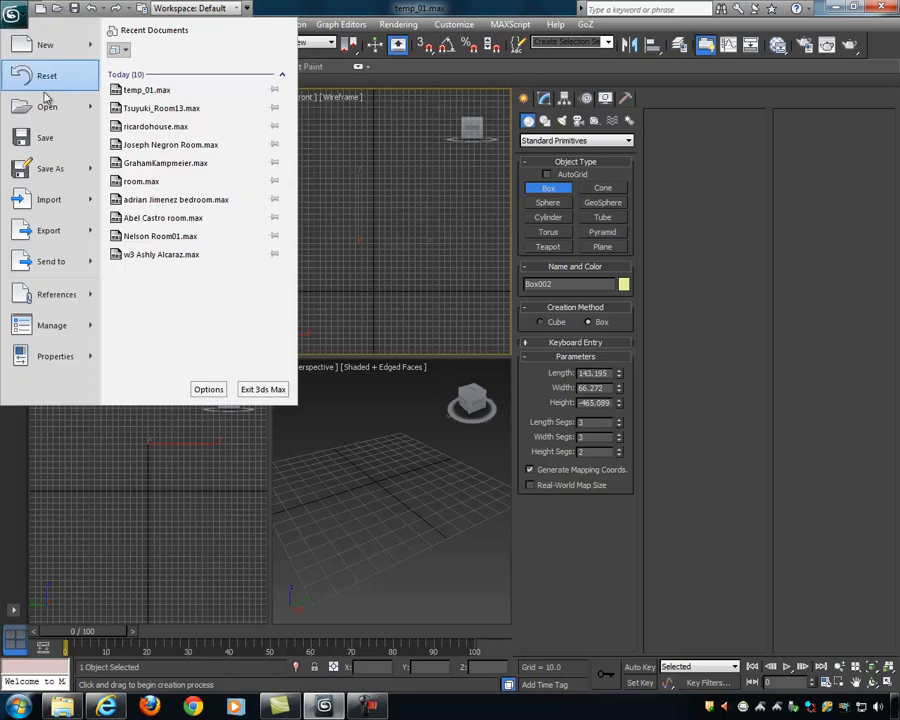
click(32, 62)
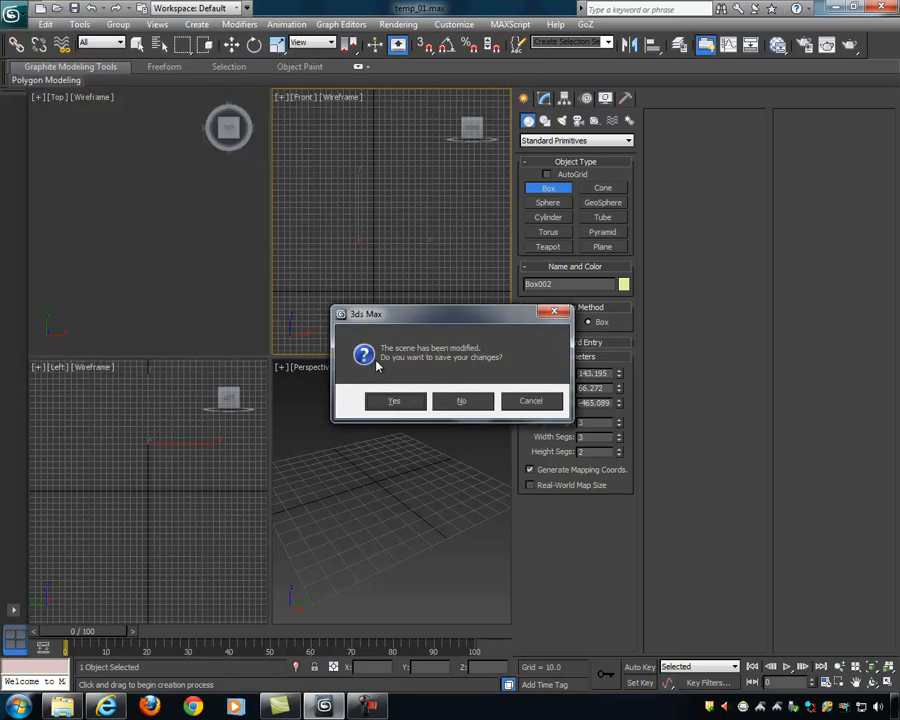
click(461, 400)
click(419, 382)
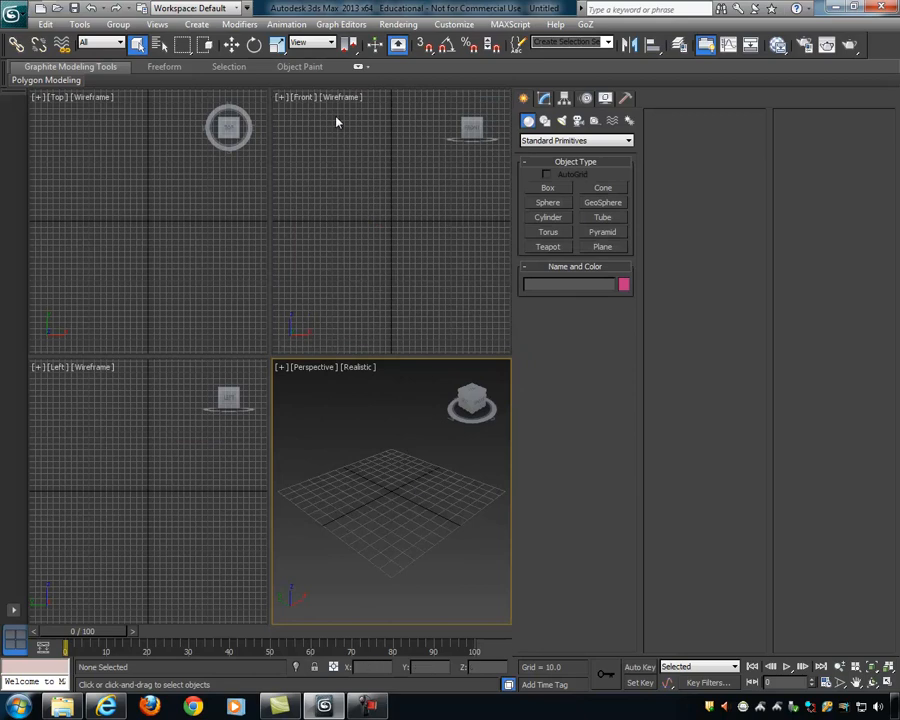
Step: Create an upright door slab box in the Front view, about 227 long, 101 wide and 8 thick
click(206, 24)
mouse_move(212, 42)
click(340, 42)
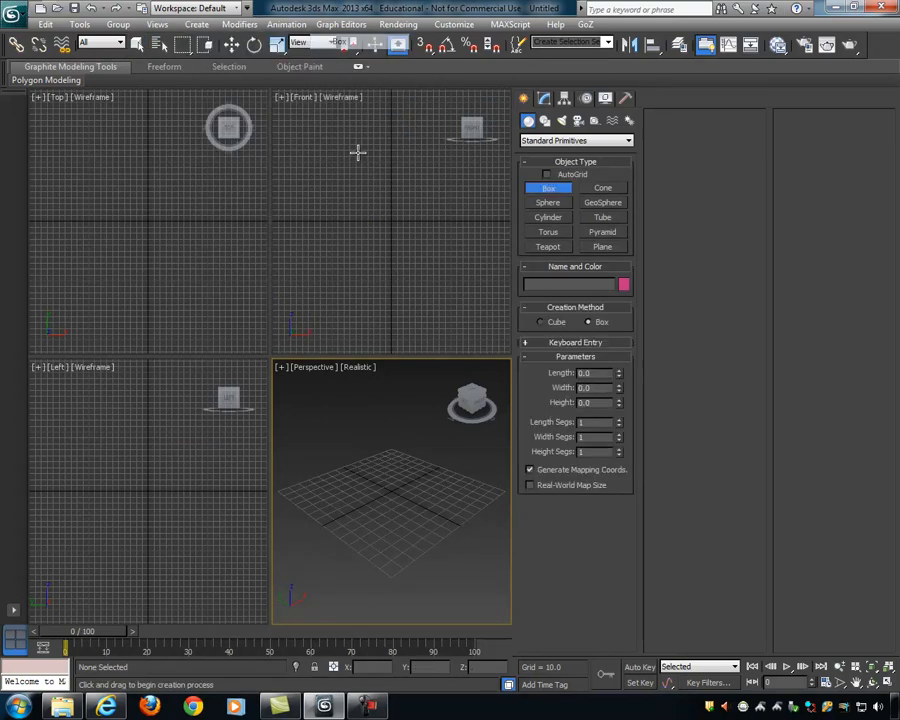
drag(392, 227, 378, 145)
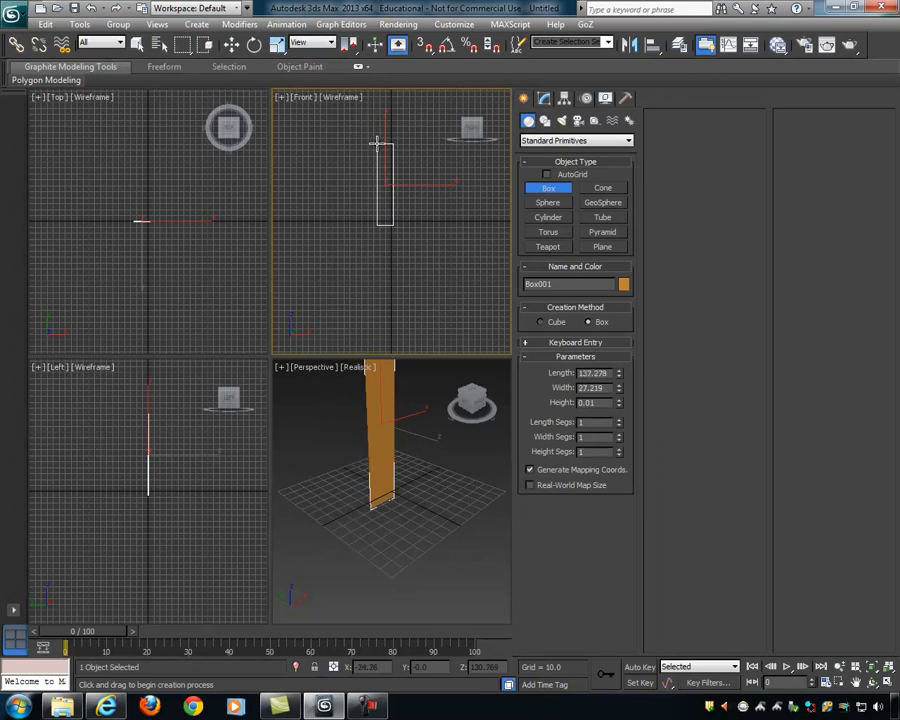
right_click(444, 208)
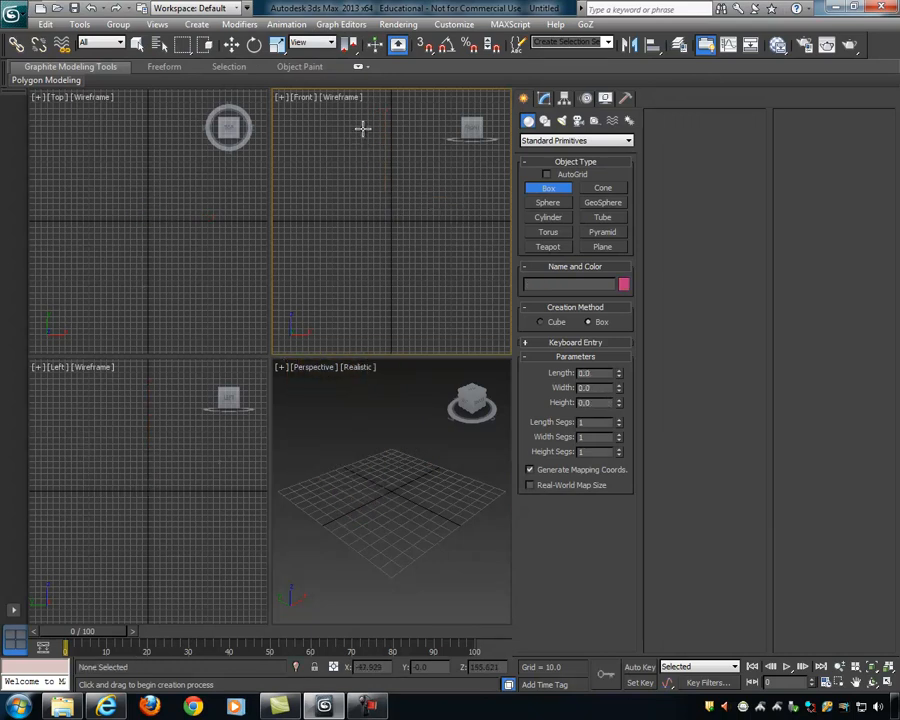
drag(359, 126, 419, 263)
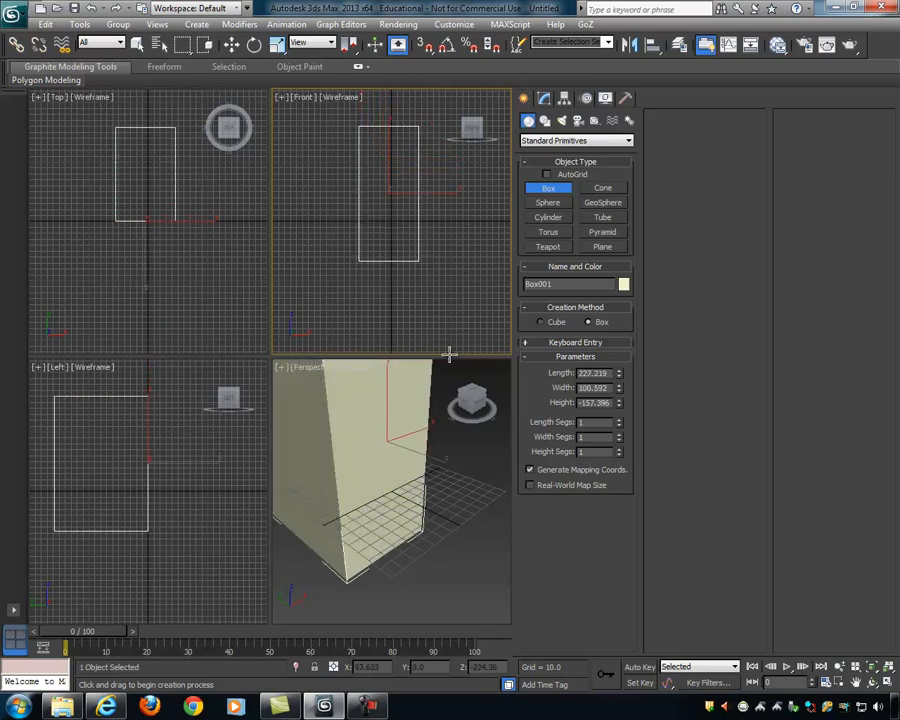
click(455, 265)
Step: Maximise the Perspective viewport and display the door slab with edged faces
middle_click(434, 416)
alt+middle_drag(434, 465, 416, 466)
key(alt+w)
mouse_move(363, 347)
alt+middle_down()
mouse_move(352, 340)
mouse_move(361, 342)
alt+middle_up()
scroll(351, 339, down, 4)
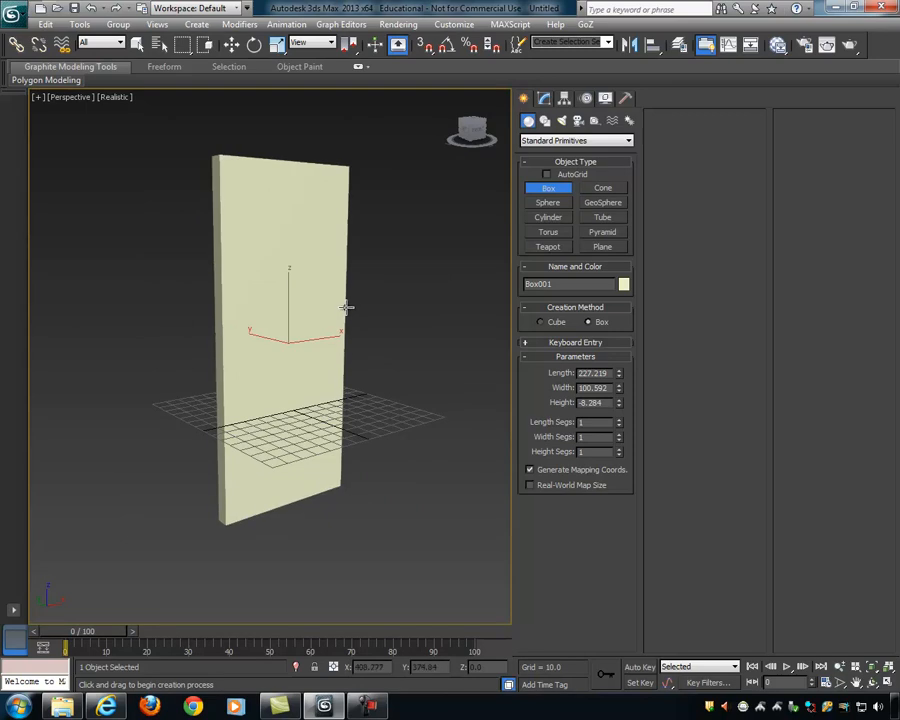
key(F4)
mouse_move(354, 321)
alt+middle_down()
mouse_move(478, 342)
mouse_move(361, 339)
mouse_move(373, 359)
alt+middle_up()
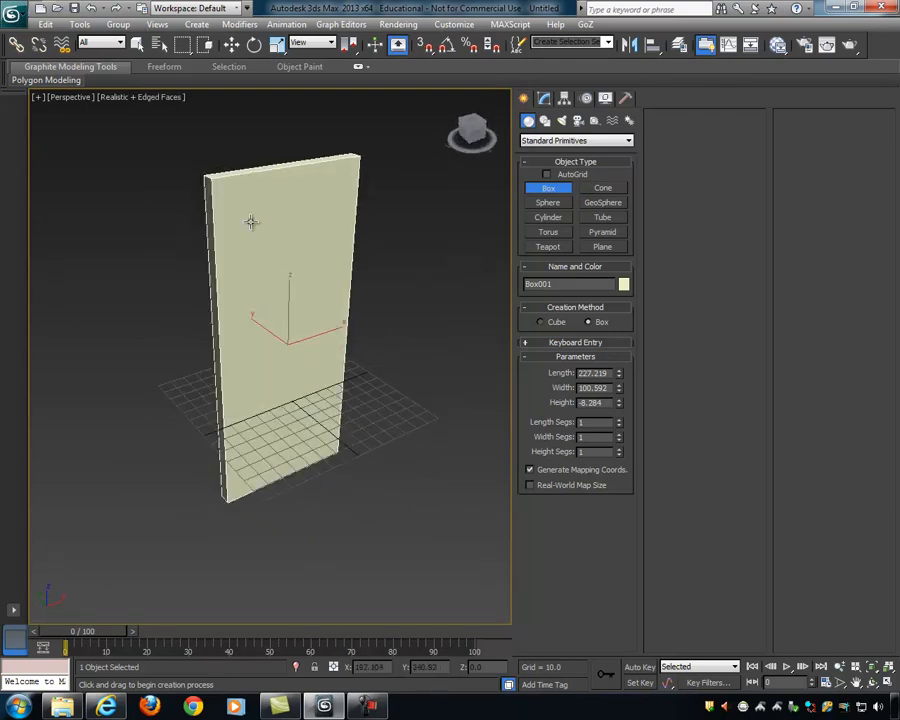
alt+middle_drag(333, 210, 299, 186)
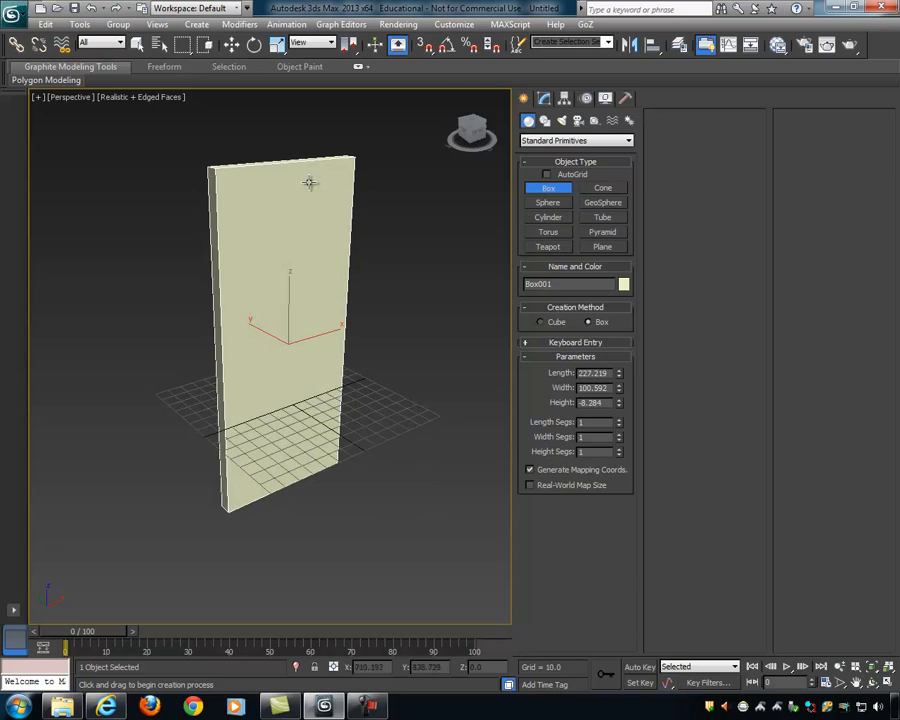
alt+middle_drag(278, 222, 304, 246)
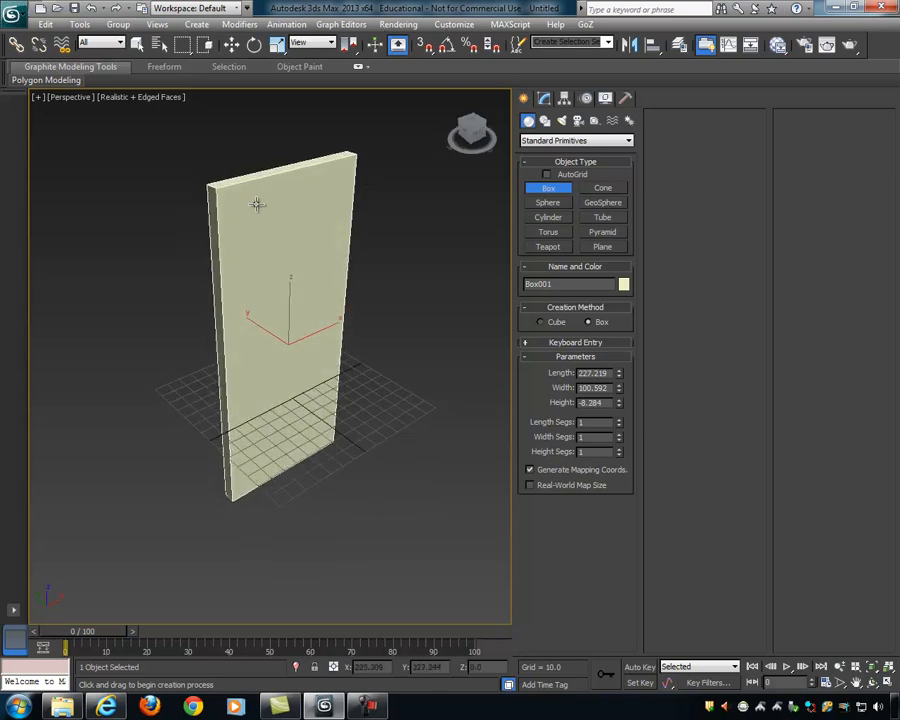
alt+middle_drag(284, 467, 491, 206)
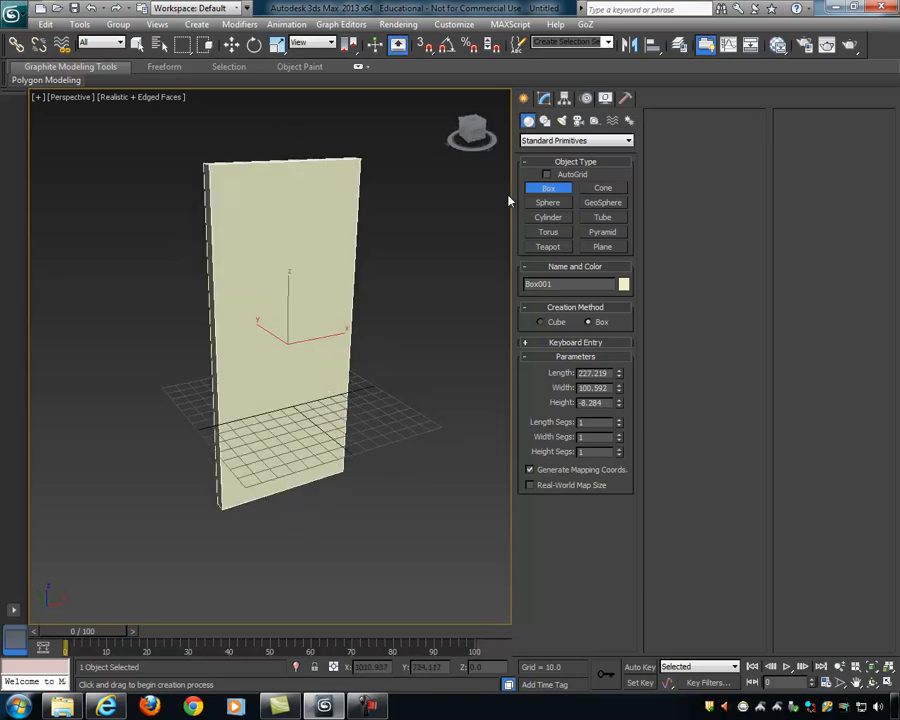
Step: Set the door box to 7 length segments and 5 width segments
click(546, 99)
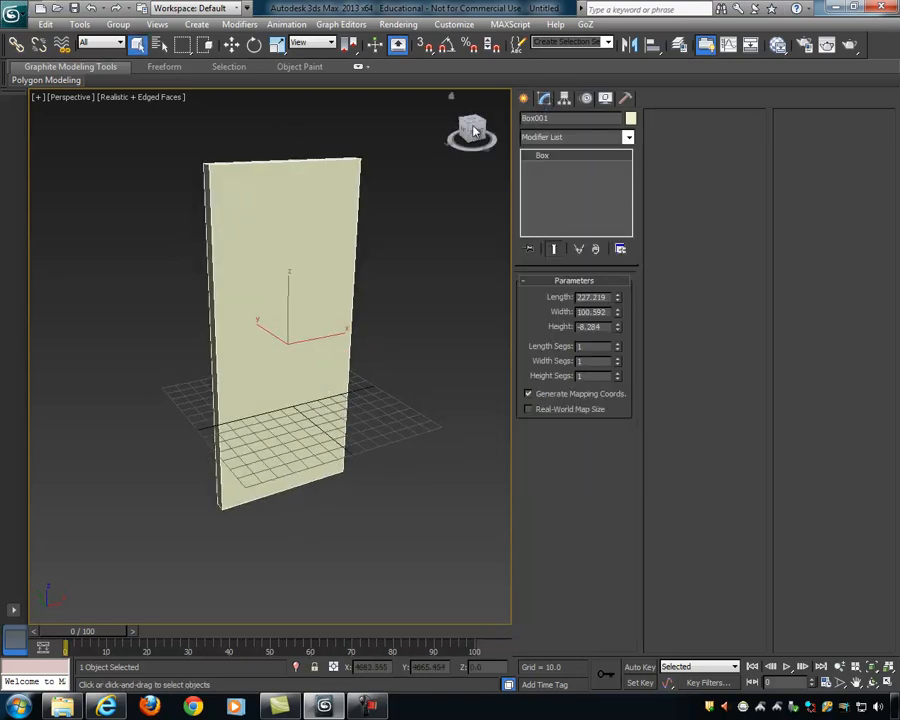
drag(618, 350, 620, 304)
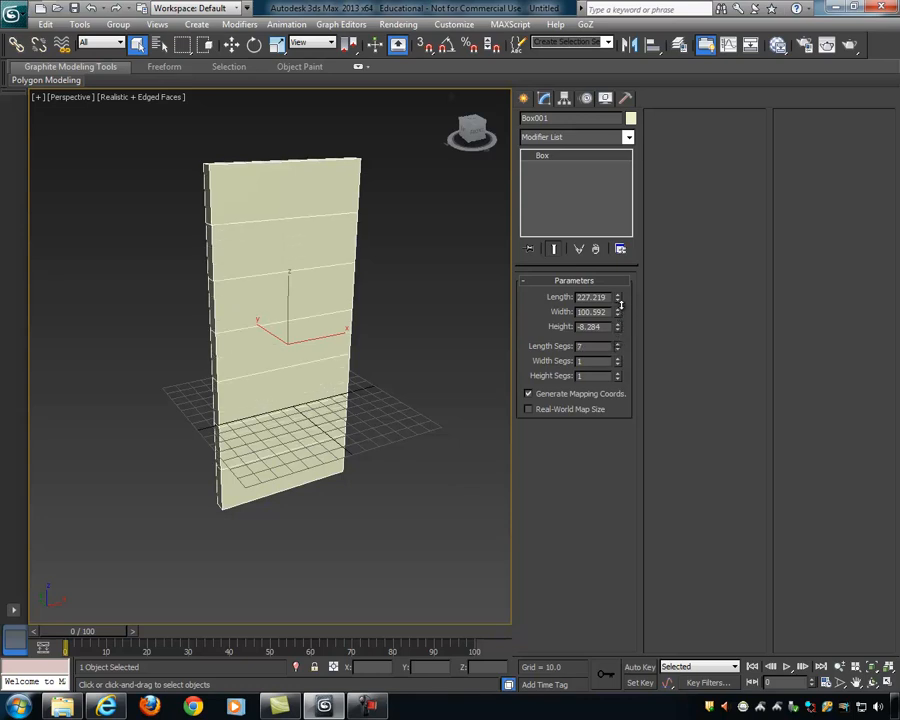
mouse_move(434, 340)
alt+middle_down()
mouse_move(450, 311)
mouse_move(424, 354)
mouse_move(430, 341)
alt+middle_up()
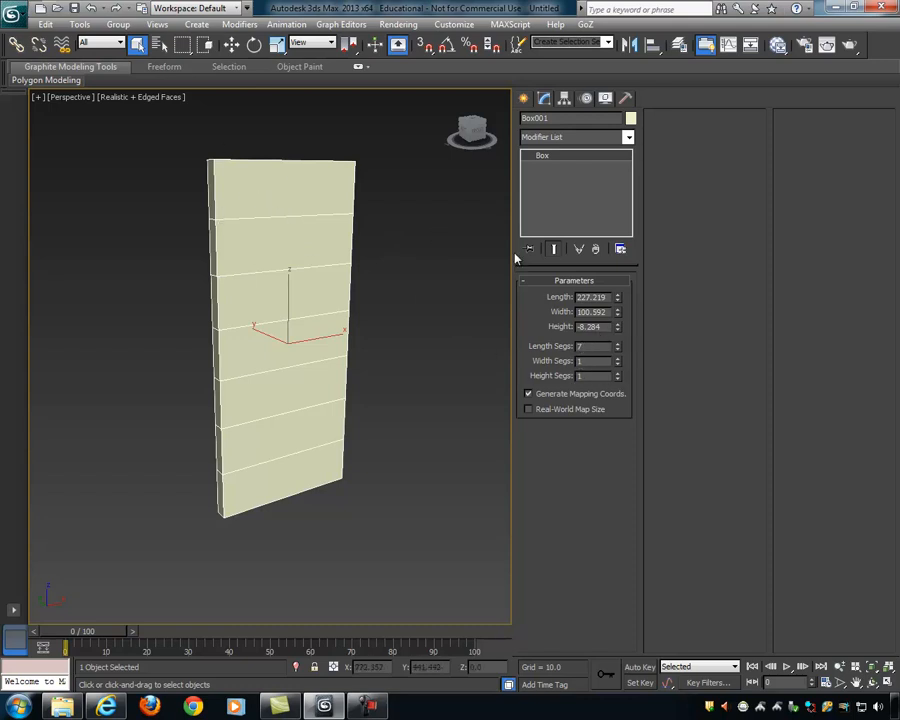
drag(619, 362, 622, 340)
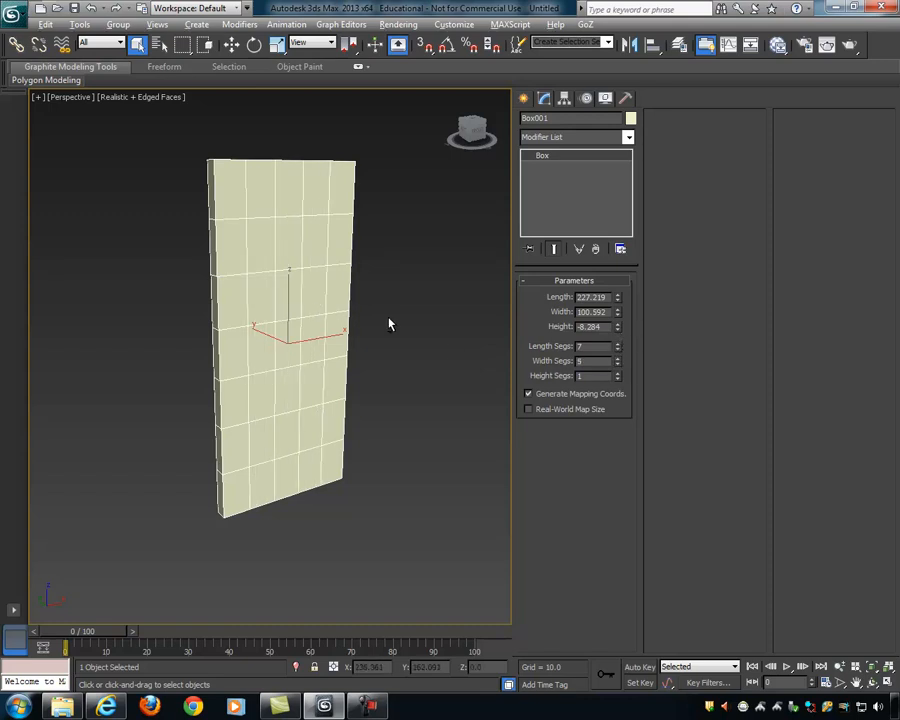
Step: Convert the segmented door box to an Editable Poly
alt+middle_drag(389, 324, 340, 320)
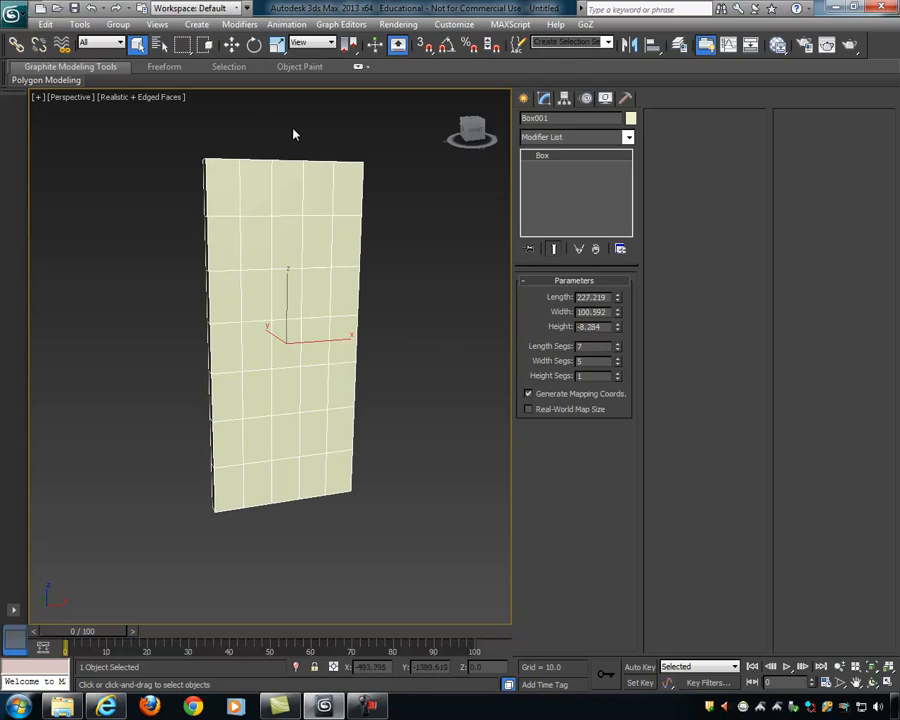
alt+middle_drag(436, 255, 464, 257)
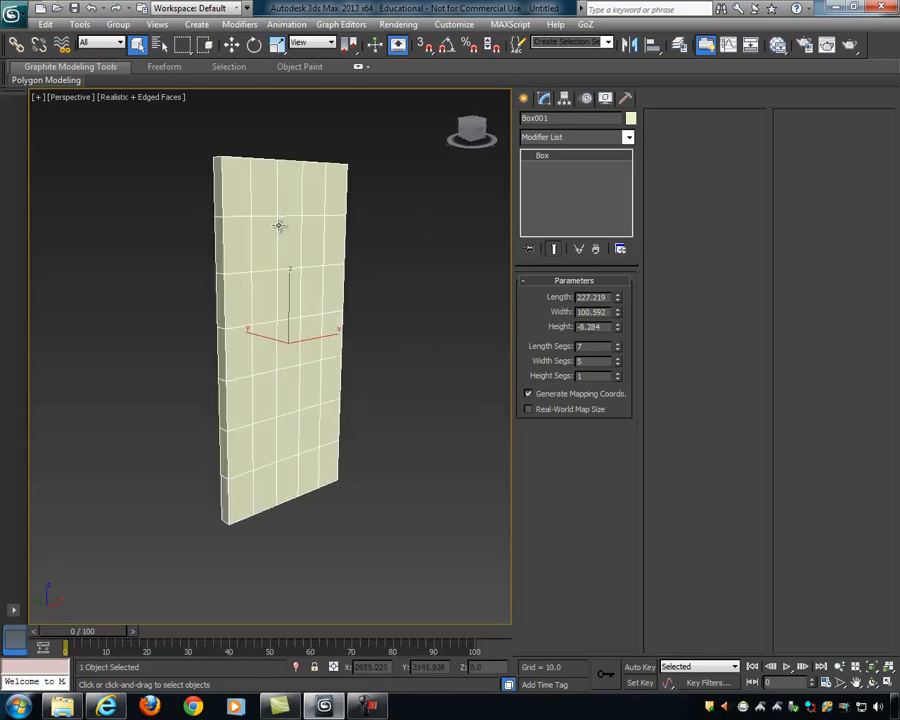
alt+middle_drag(305, 237, 285, 245)
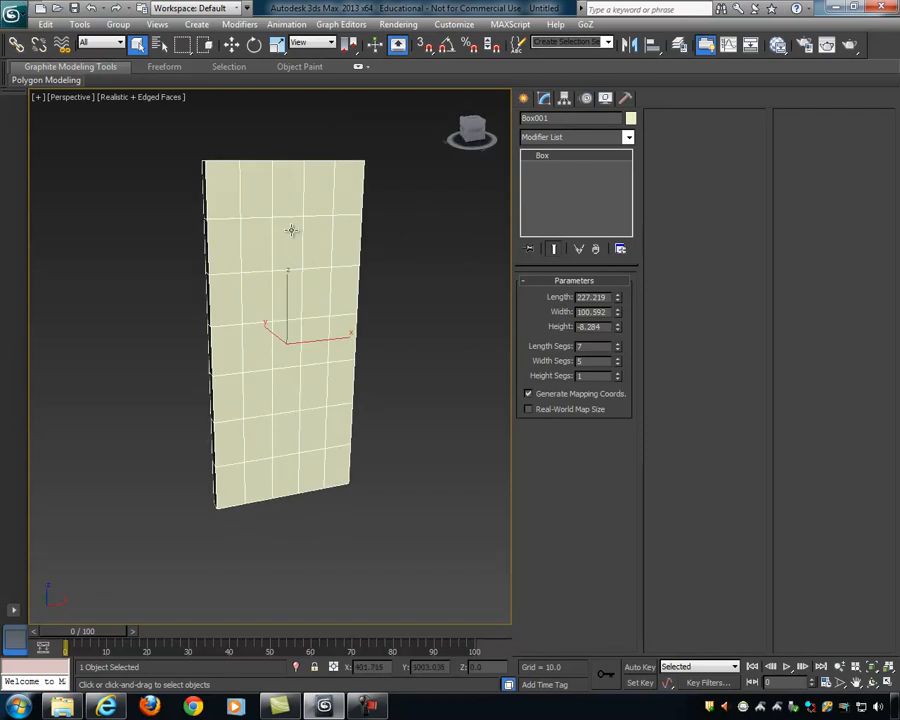
right_click(296, 233)
mouse_move(350, 348)
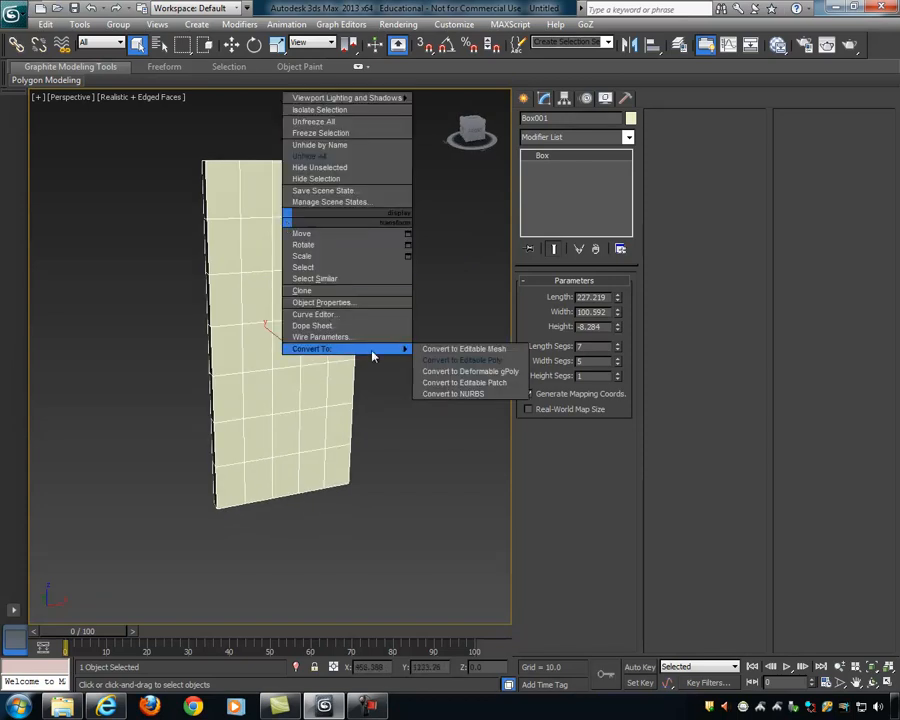
click(479, 361)
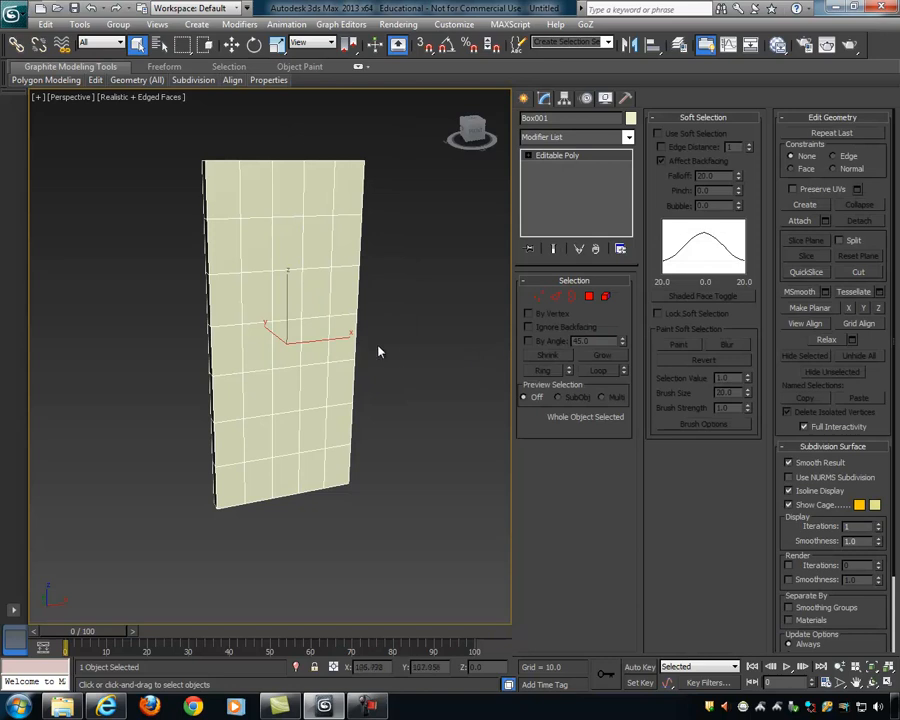
Step: Enter vertex editing for the door and maximise the Front viewport
alt+middle_drag(390, 353, 364, 332)
click(539, 296)
middle_drag(402, 291, 412, 324)
key(alt+w)
middle_drag(444, 255, 450, 287)
key(alt+w)
scroll(432, 285, up, 5)
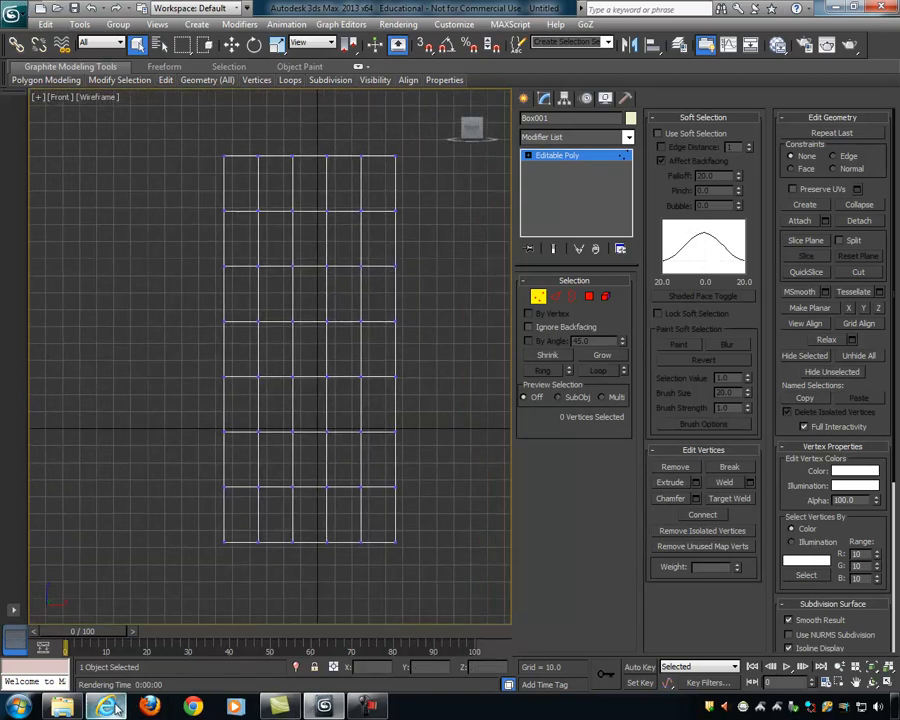
Step: Check the door reference image and move the second row of vertices up close to the door's top edge
click(112, 706)
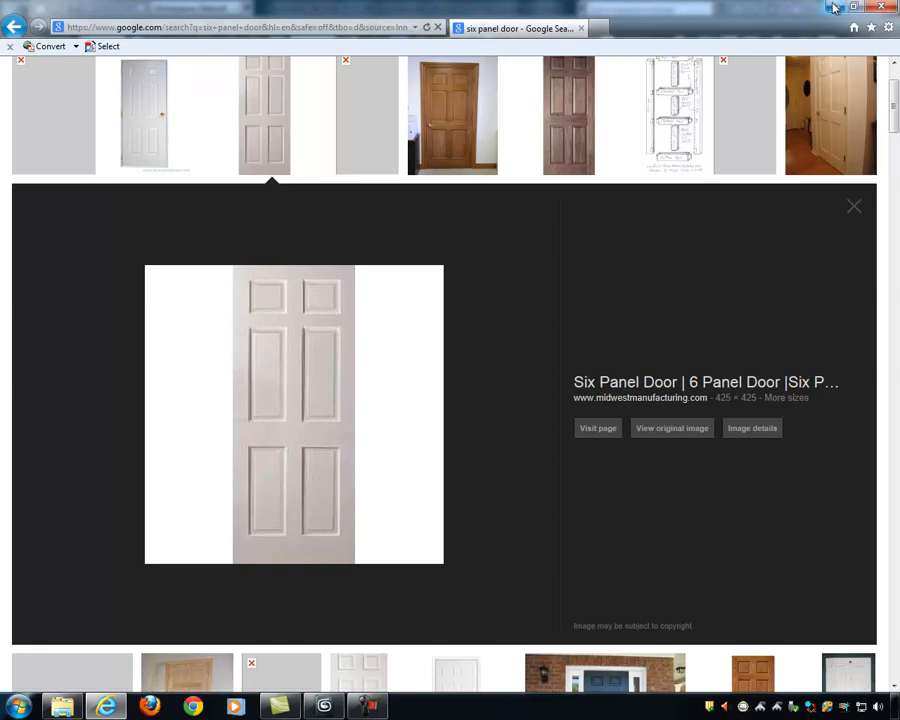
click(866, 6)
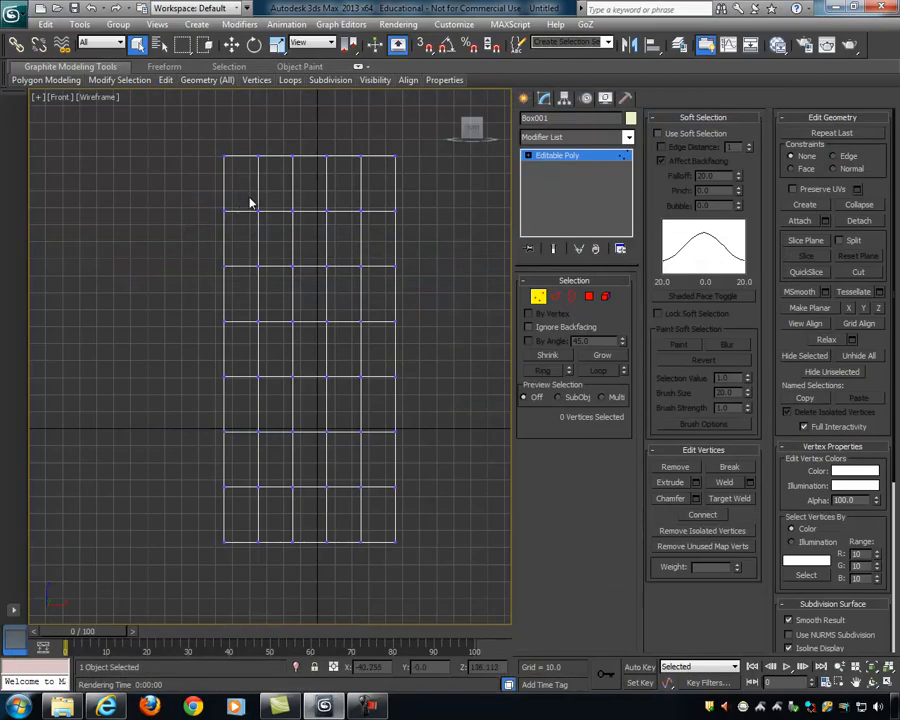
drag(155, 190, 438, 252)
click(149, 189)
drag(149, 186, 468, 249)
key(w)
drag(310, 152, 315, 116)
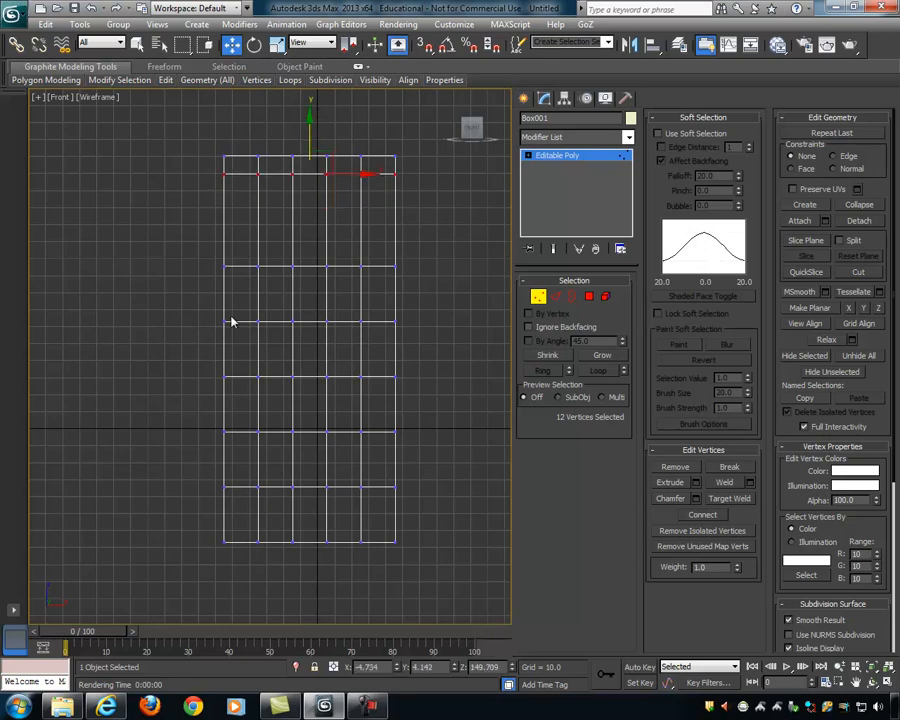
Step: Move the second and fifth vertex columns outward toward the door's side edges to form narrow outer stiles
drag(261, 292, 271, 585)
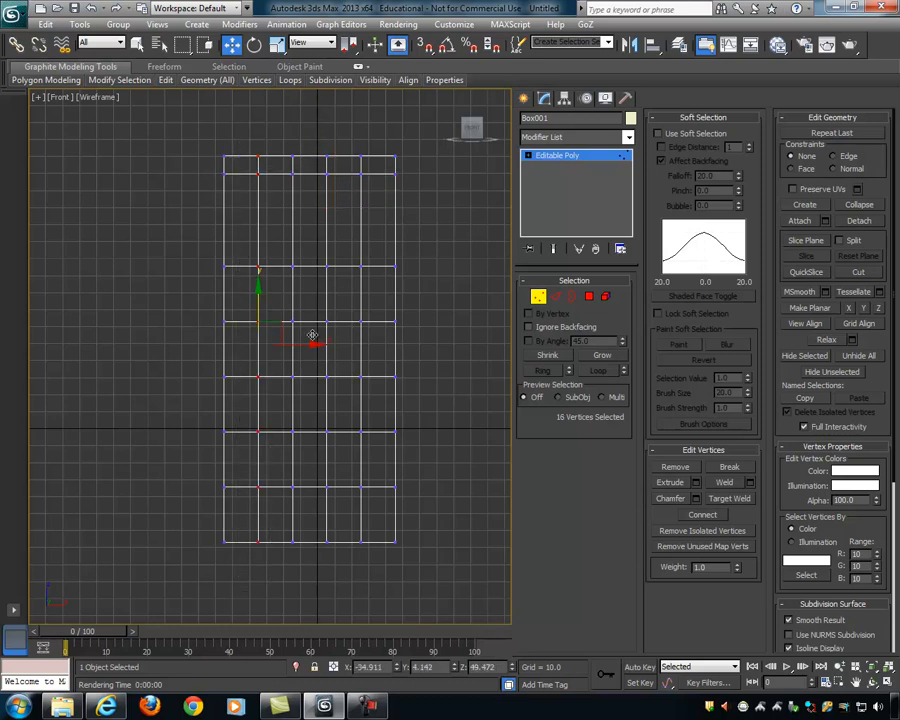
drag(306, 343, 293, 343)
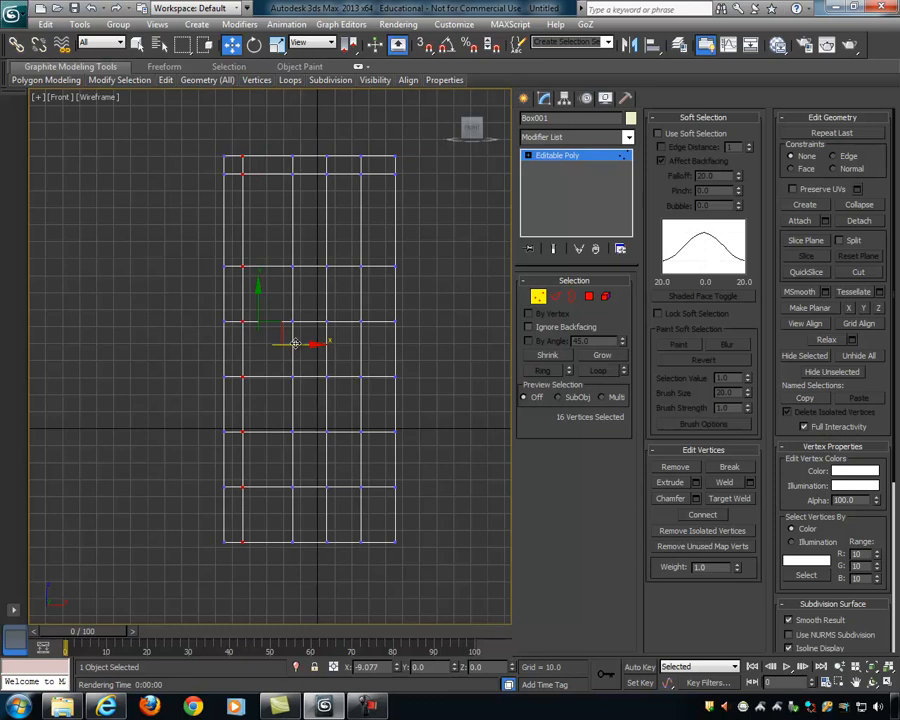
drag(348, 141, 372, 550)
drag(412, 343, 427, 343)
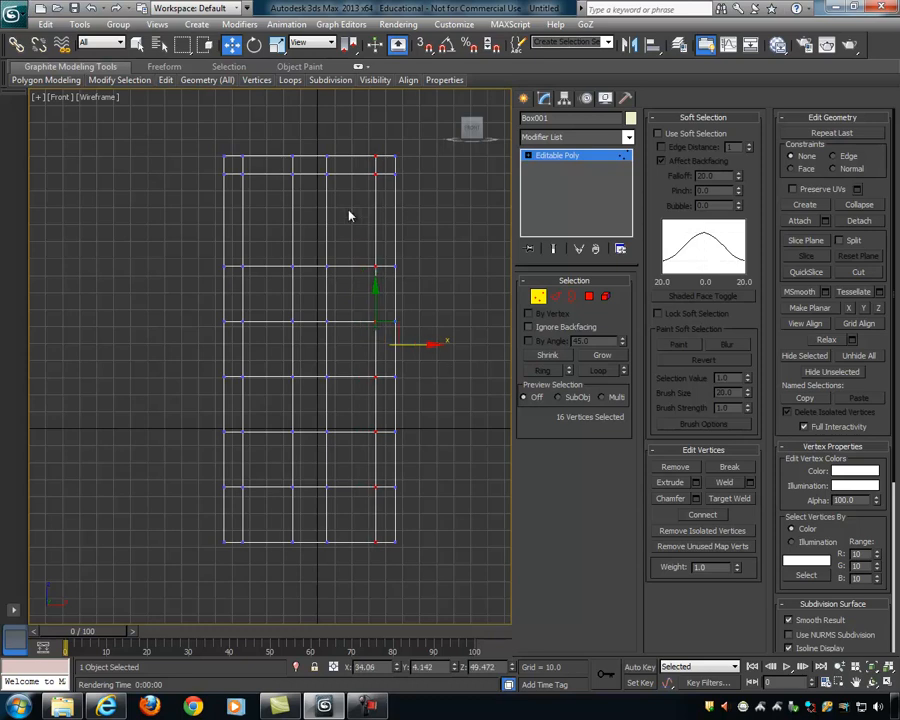
Step: Check the door reference image and move the third vertex row up to set the bottom edge of the short upper panels
click(309, 119)
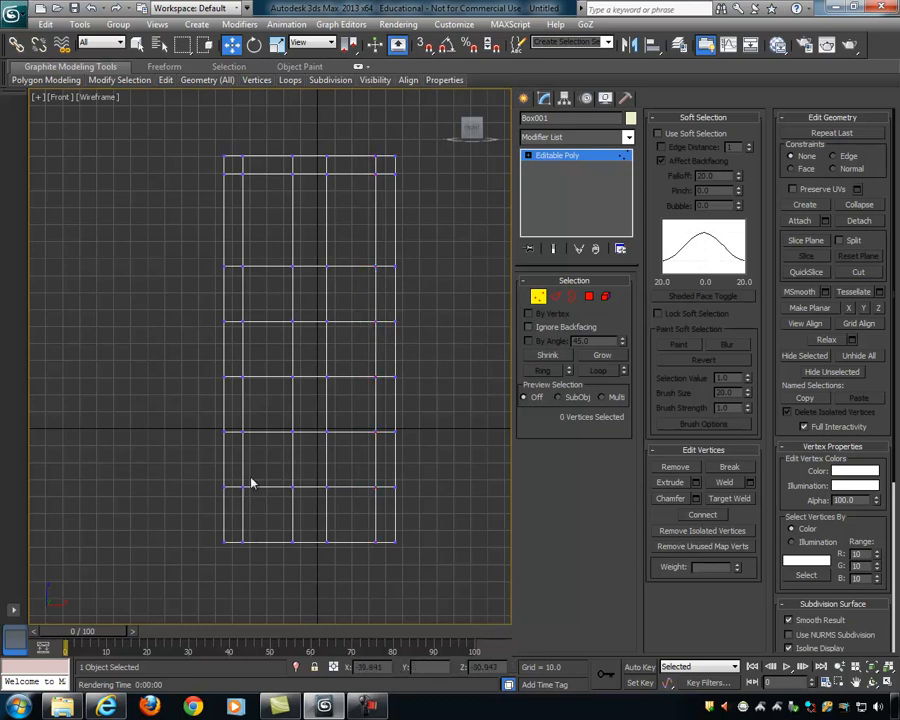
click(105, 706)
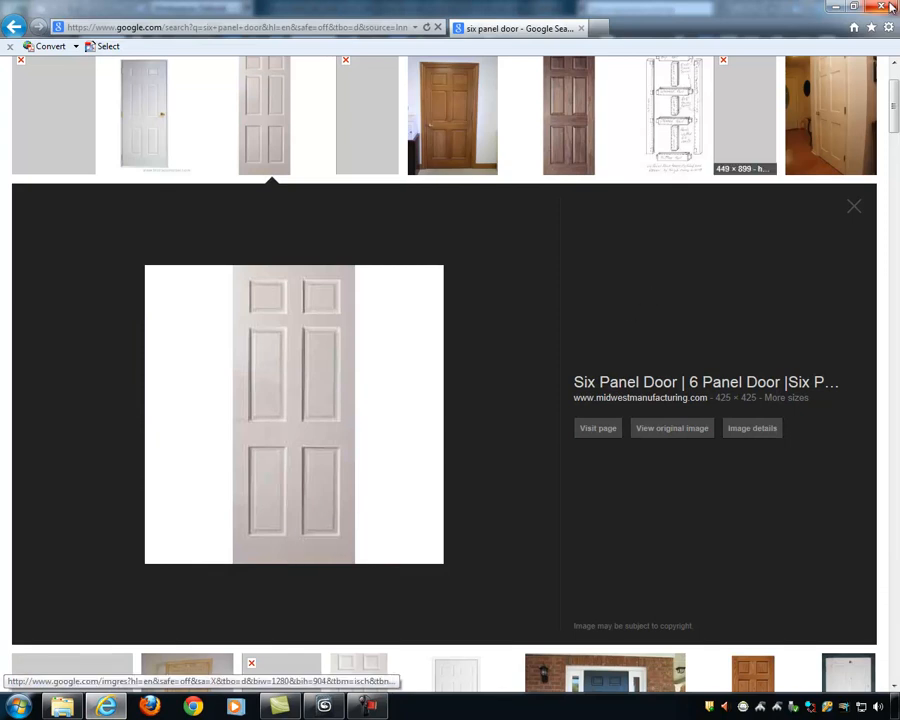
click(836, 6)
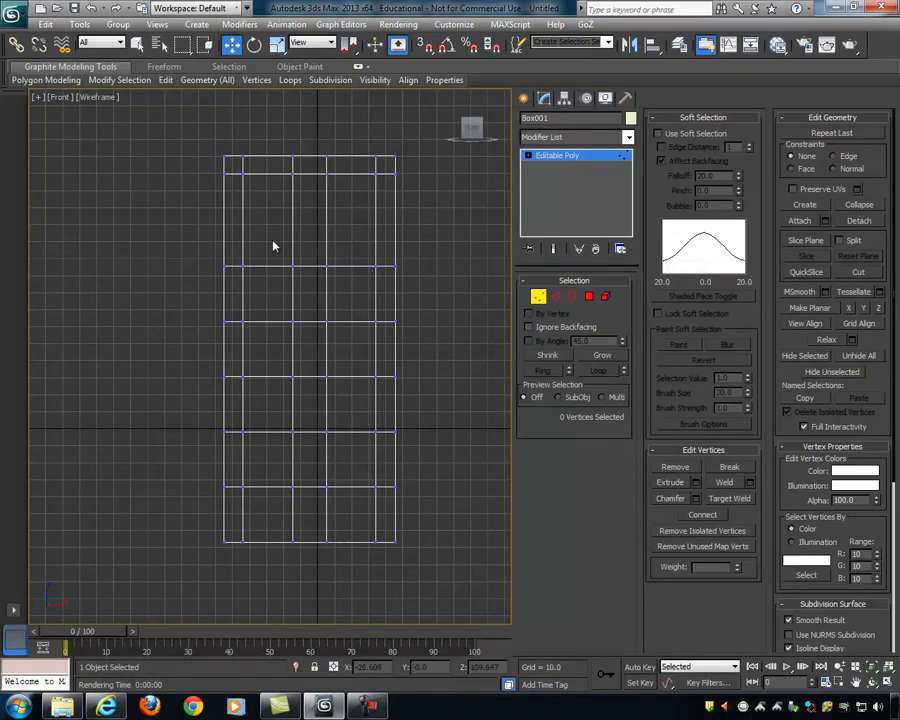
click(106, 707)
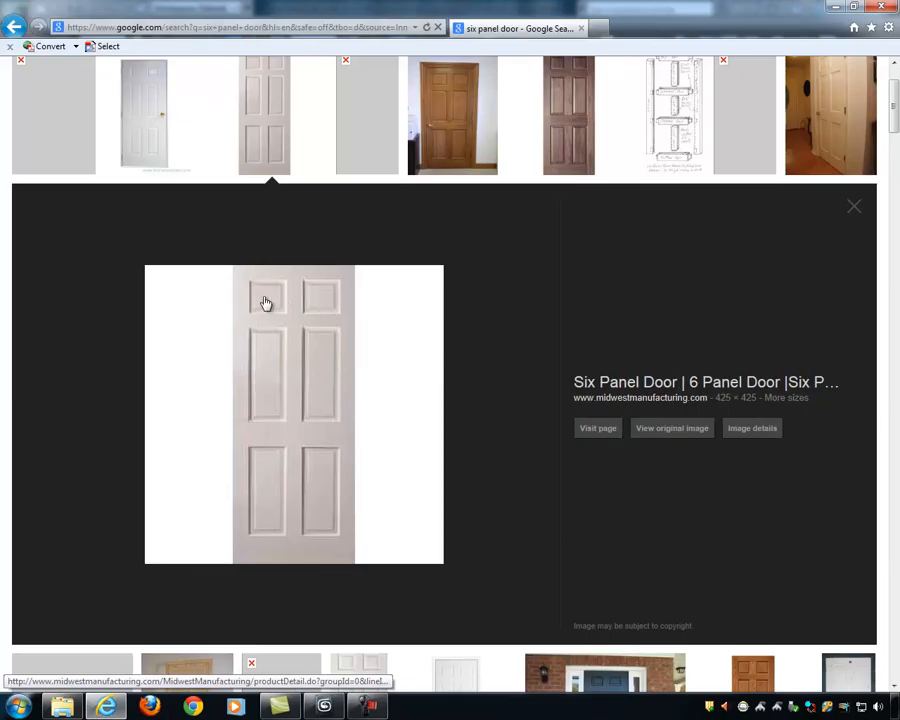
click(836, 7)
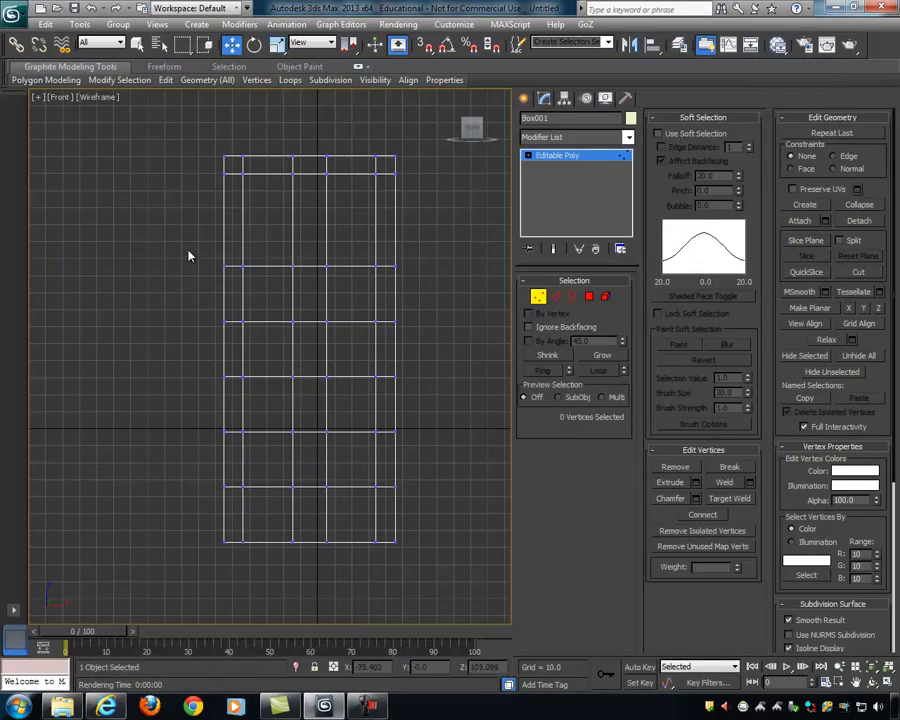
drag(169, 258, 400, 278)
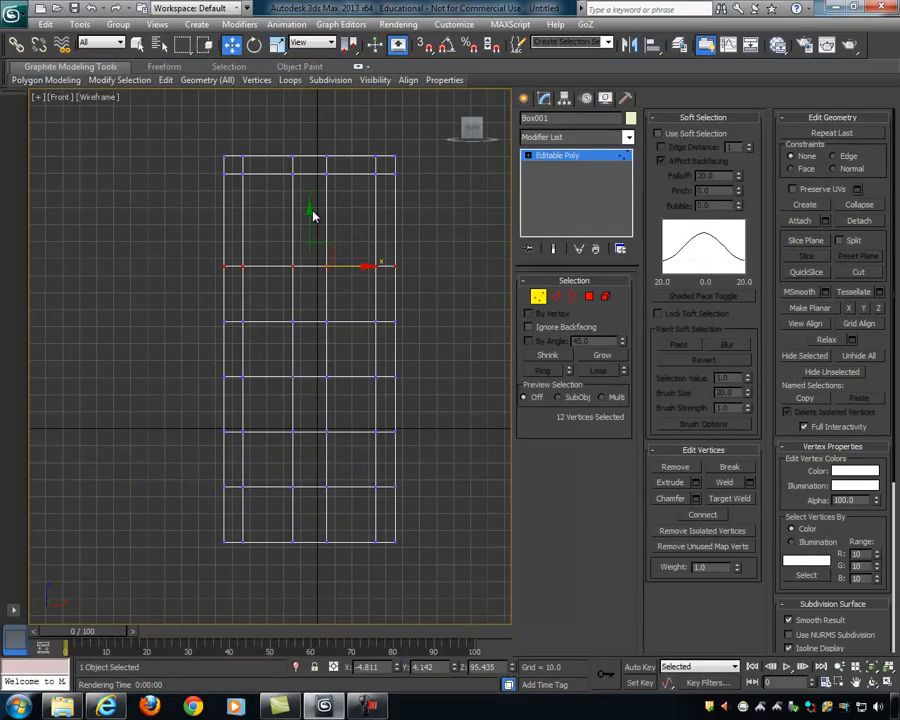
drag(312, 216, 315, 166)
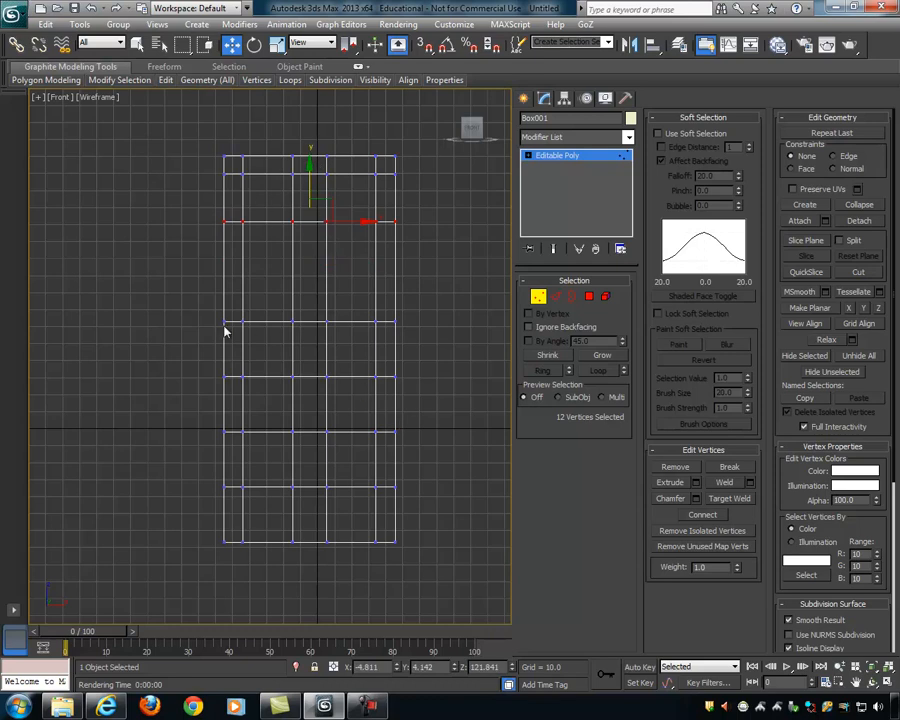
Step: Compare with the reference image and scale the two middle vertex columns closer together horizontally to narrow the centre stile
click(112, 707)
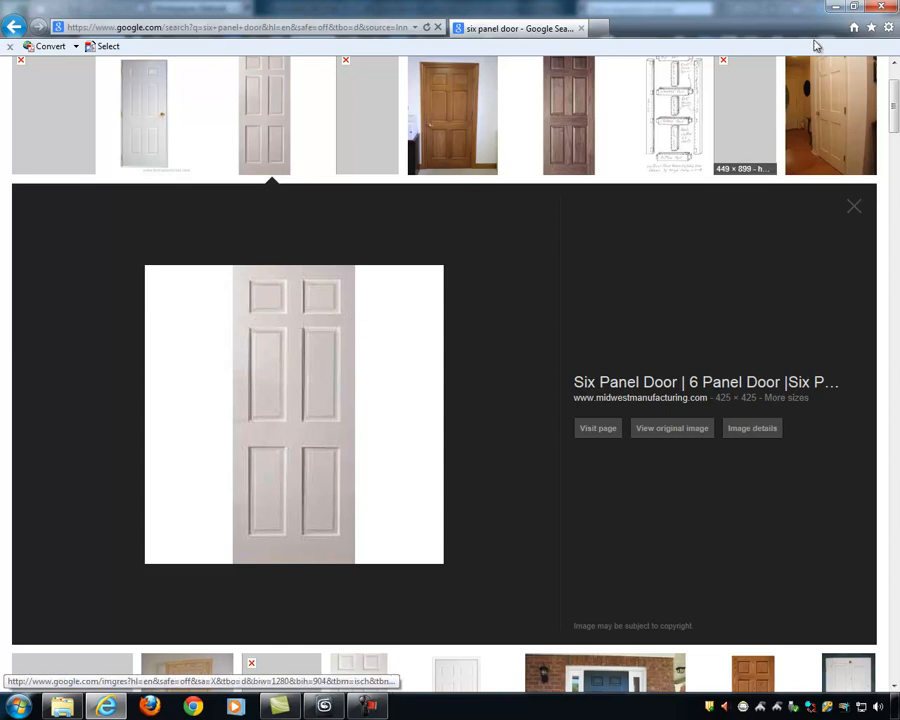
key(alt+Tab)
ctrl+drag(286, 168, 346, 546)
key(r)
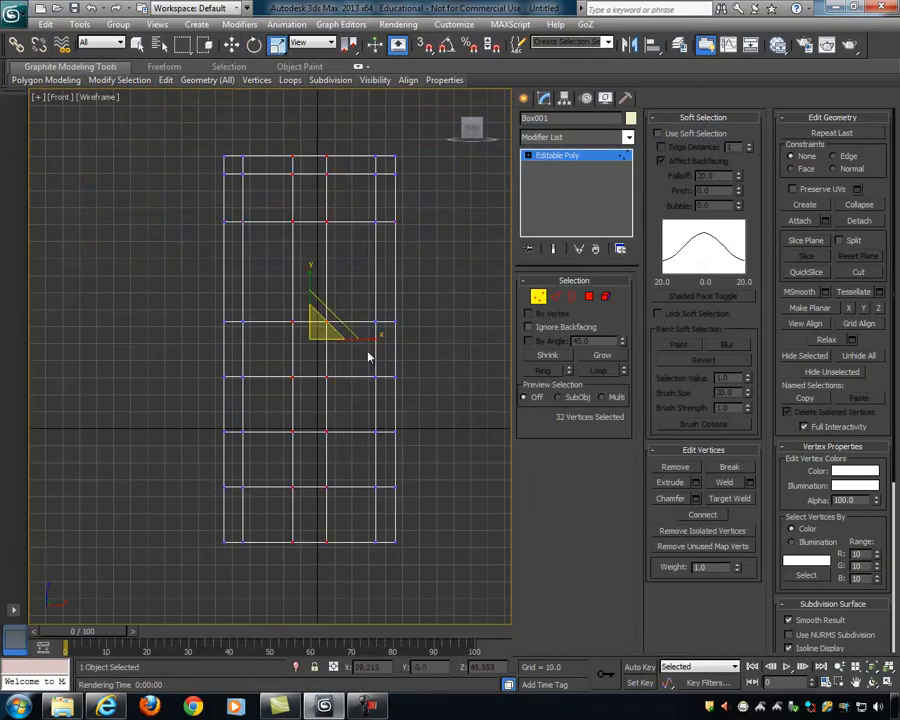
drag(368, 337, 340, 345)
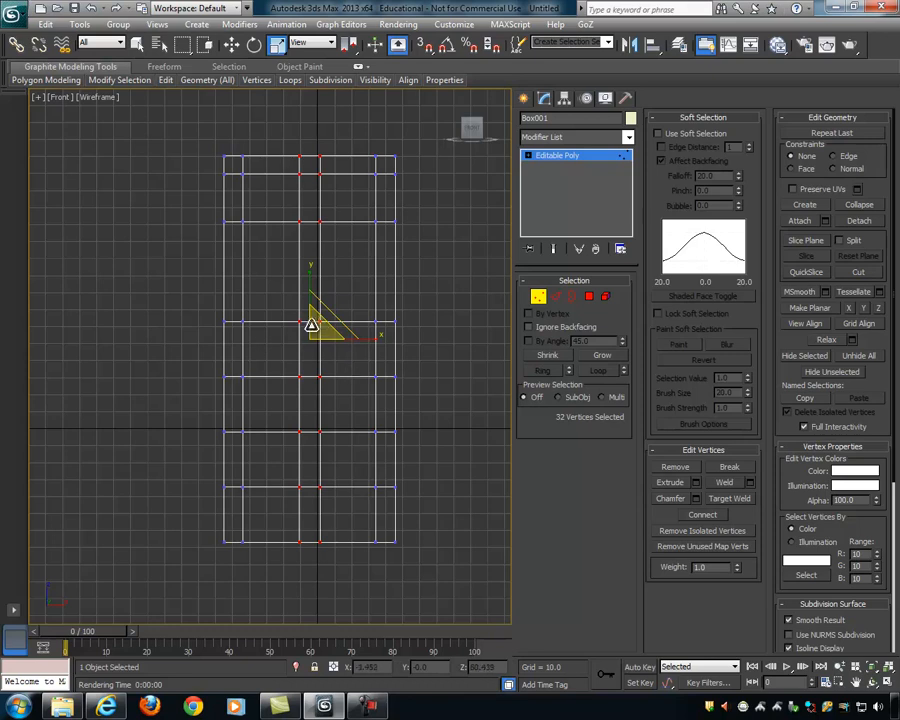
Step: Move the fourth vertex row up to just below the third row to form a narrow rail
drag(171, 301, 427, 348)
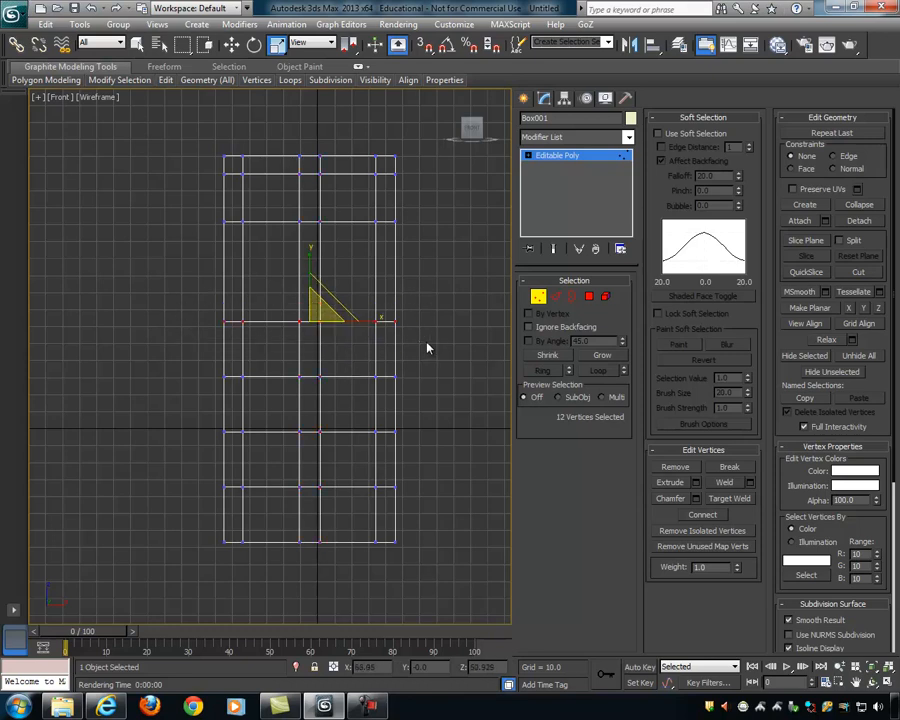
key(w)
drag(305, 268, 316, 186)
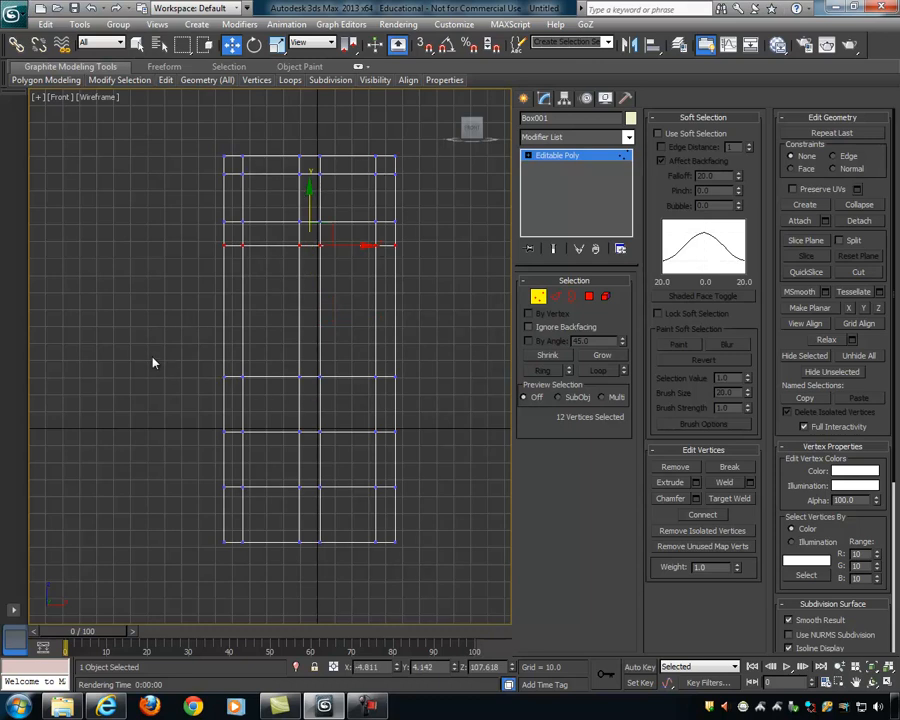
Step: Move the fifth and sixth vertex rows up and scale them closer together vertically to form the middle rail, matching the reference image
drag(419, 452, 451, 463)
drag(307, 349, 307, 304)
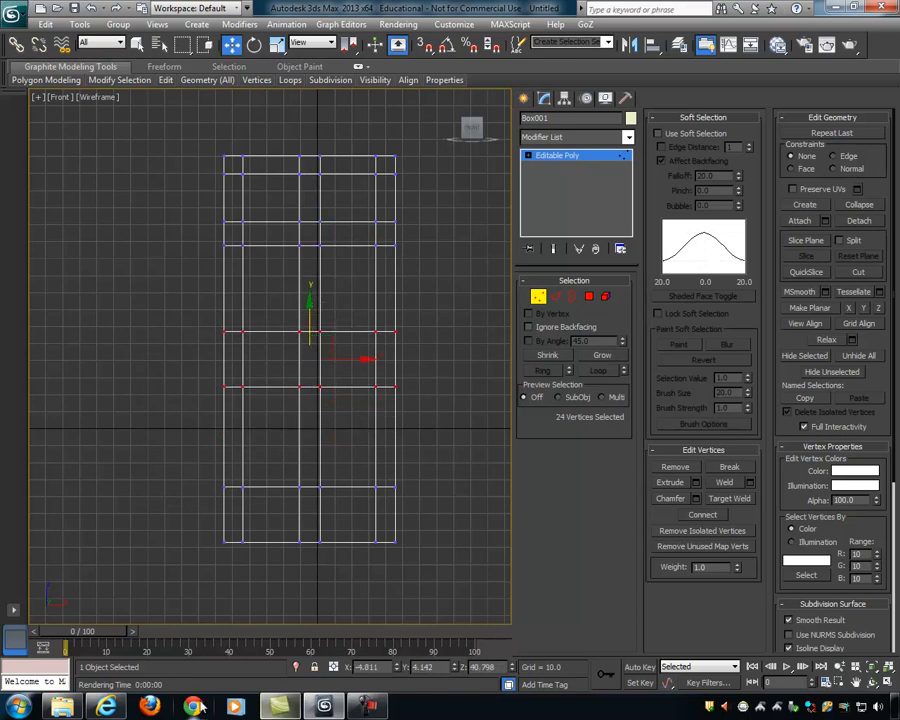
click(106, 707)
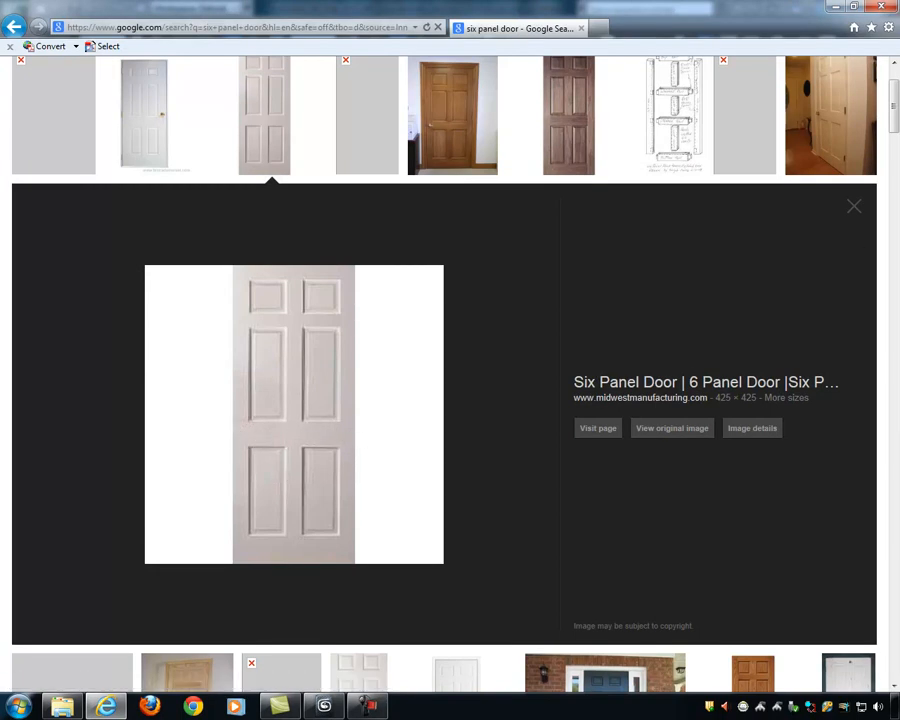
click(836, 7)
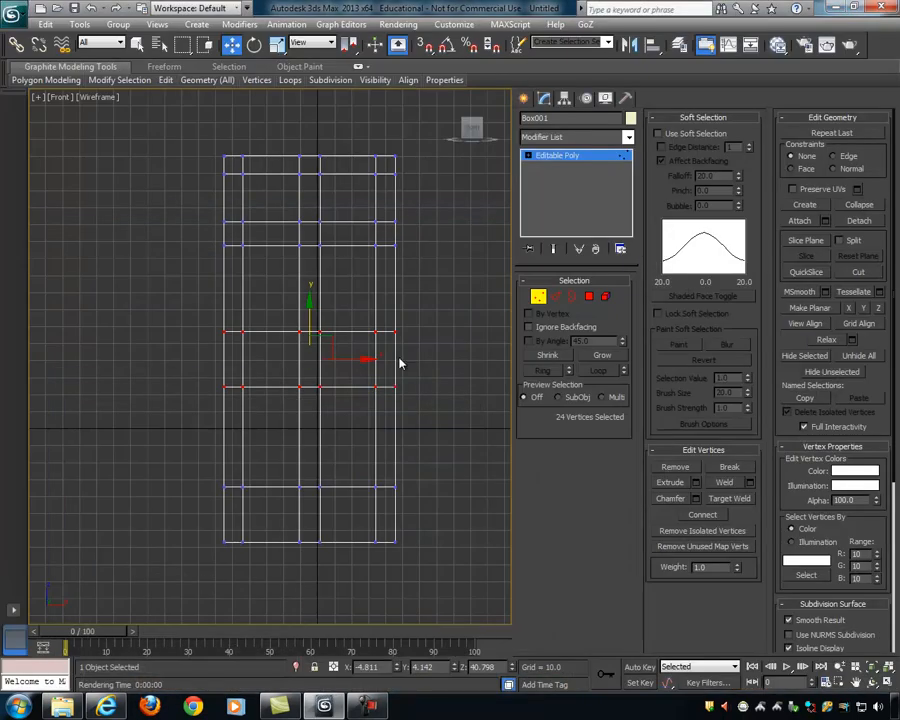
key(r)
drag(311, 296, 309, 321)
click(450, 424)
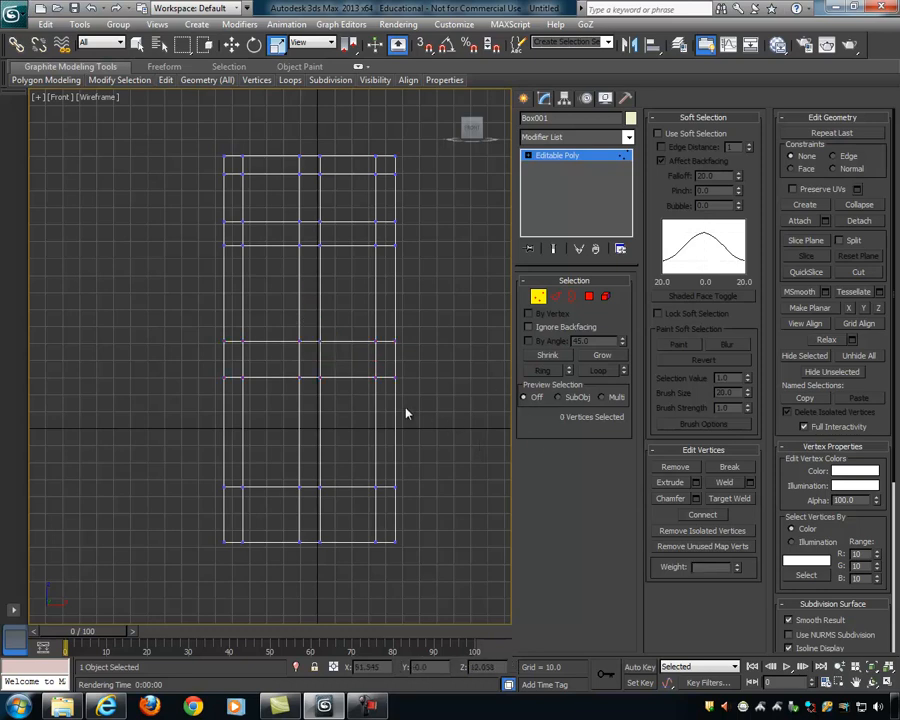
Step: Maximise the Perspective viewport and inspect the door's panel layout from an angle
drag(481, 390, 481, 392)
key(w)
click(460, 372)
middle_drag(460, 372, 428, 378)
key(alt+w)
mouse_move(410, 516)
alt+middle_down()
mouse_move(424, 498)
mouse_move(420, 512)
alt+middle_up()
key(alt+w)
alt+middle_drag(313, 470, 297, 440)
alt+middle_drag(297, 267, 309, 293)
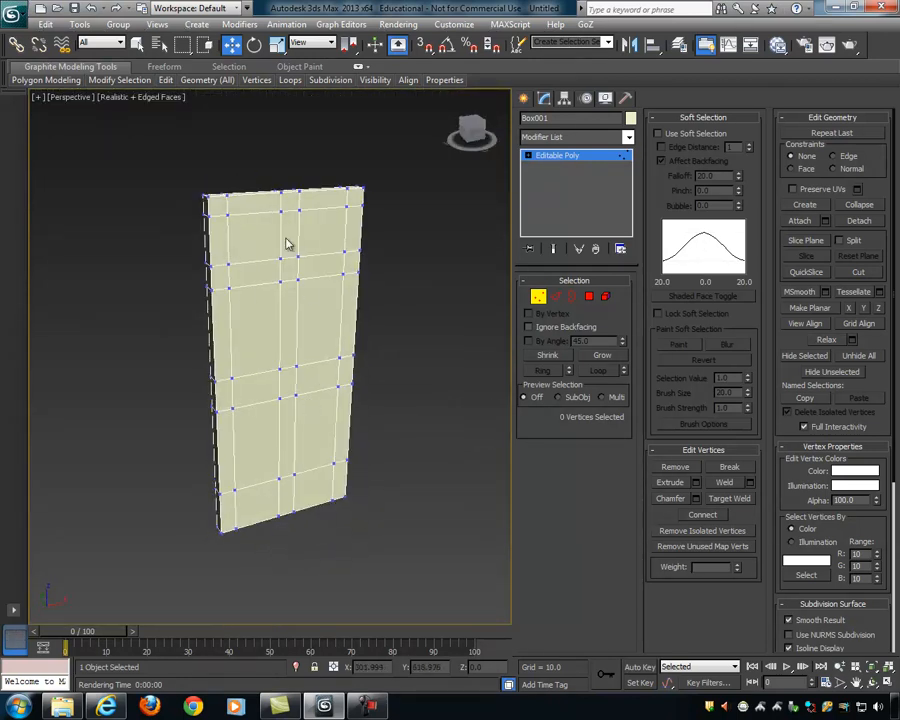
alt+middle_drag(463, 383, 391, 363)
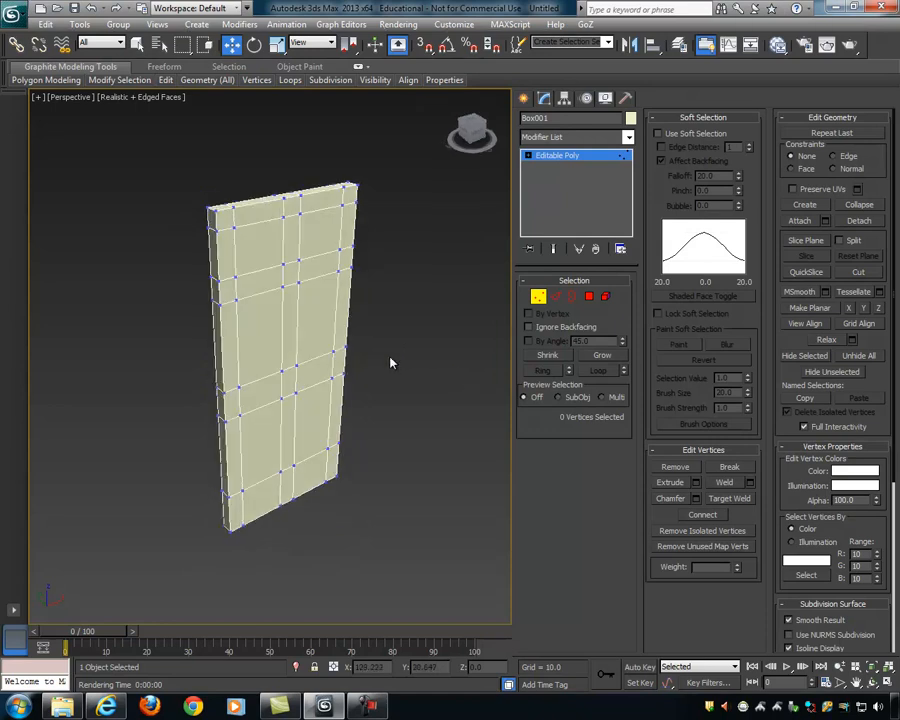
Step: Enter polygon editing and select the six panel polygons on the door's front face
click(589, 297)
click(251, 248)
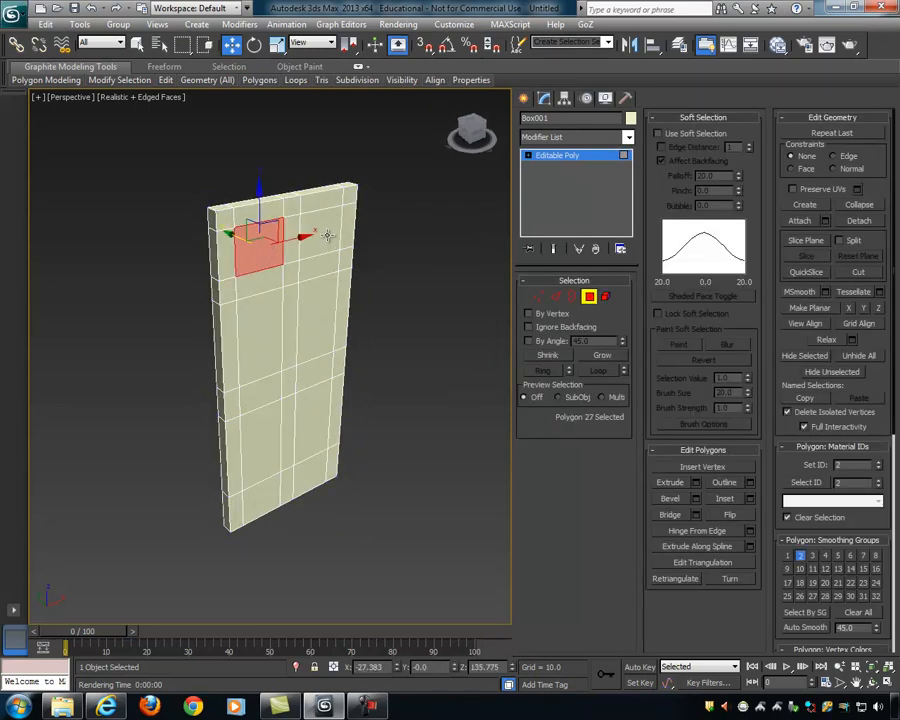
ctrl+click(320, 232)
ctrl+click(258, 330)
ctrl+click(317, 327)
ctrl+click(262, 440)
ctrl+click(306, 423)
alt+middle_drag(306, 423, 466, 416)
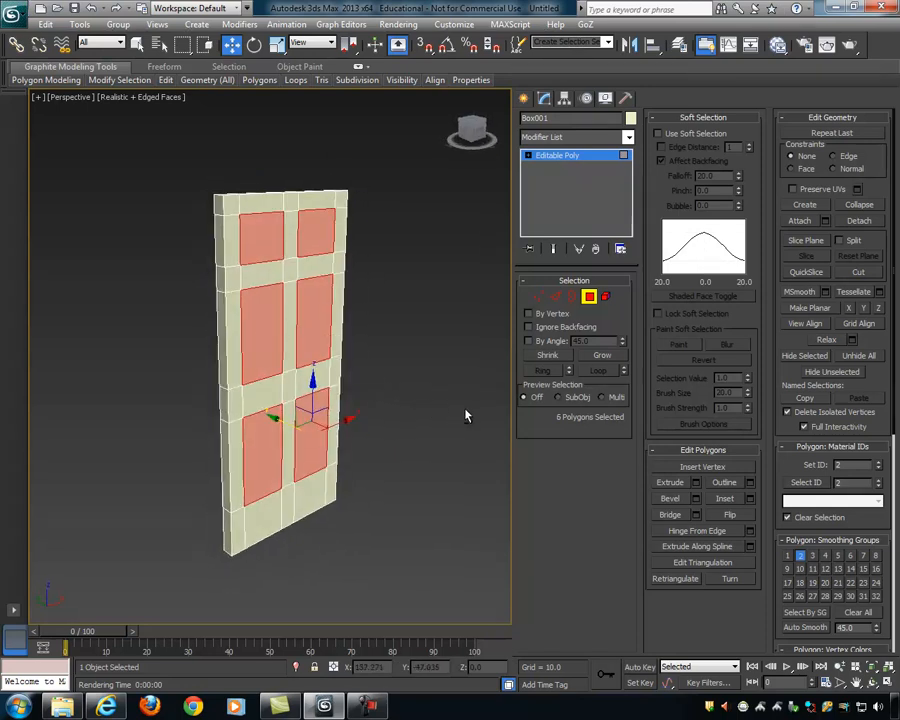
click(695, 483)
alt+middle_drag(414, 400, 438, 342)
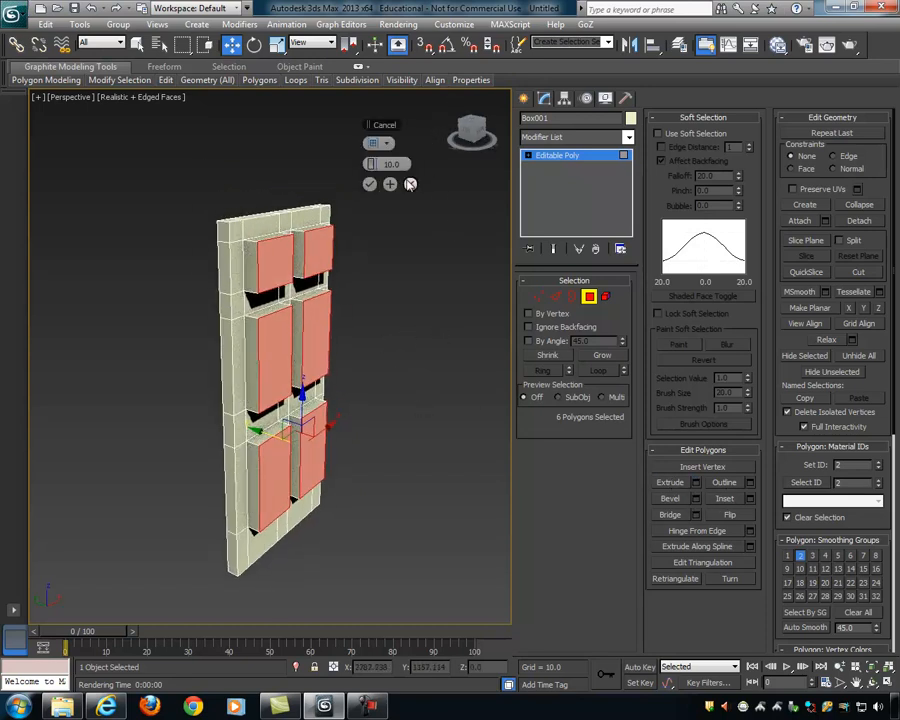
click(410, 184)
alt+middle_drag(420, 397, 363, 268)
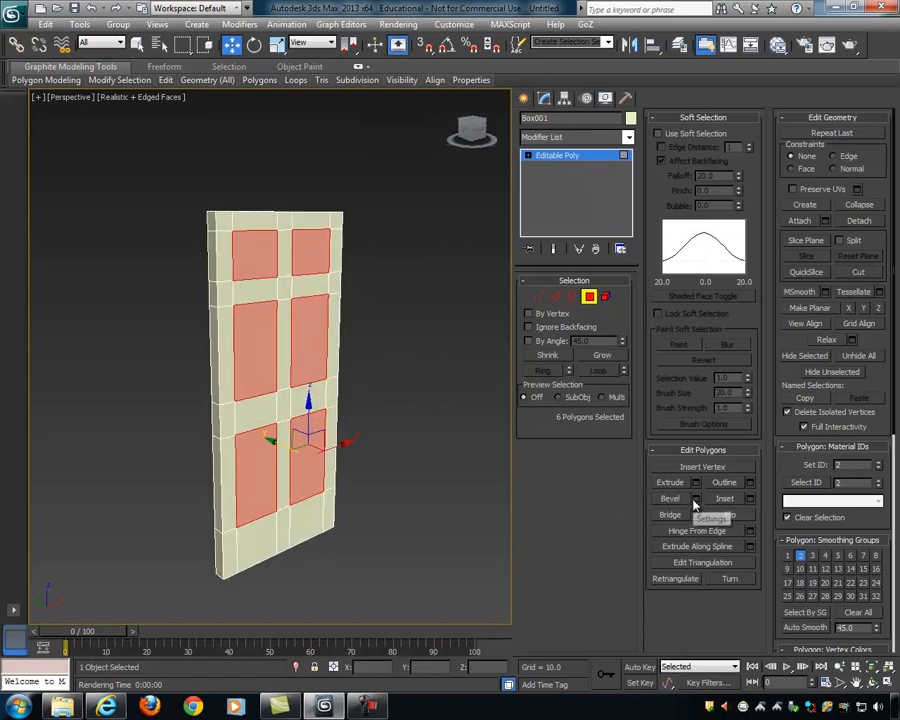
Step: Start a Bevel on the six selected panel polygons and set its height to -3
click(698, 500)
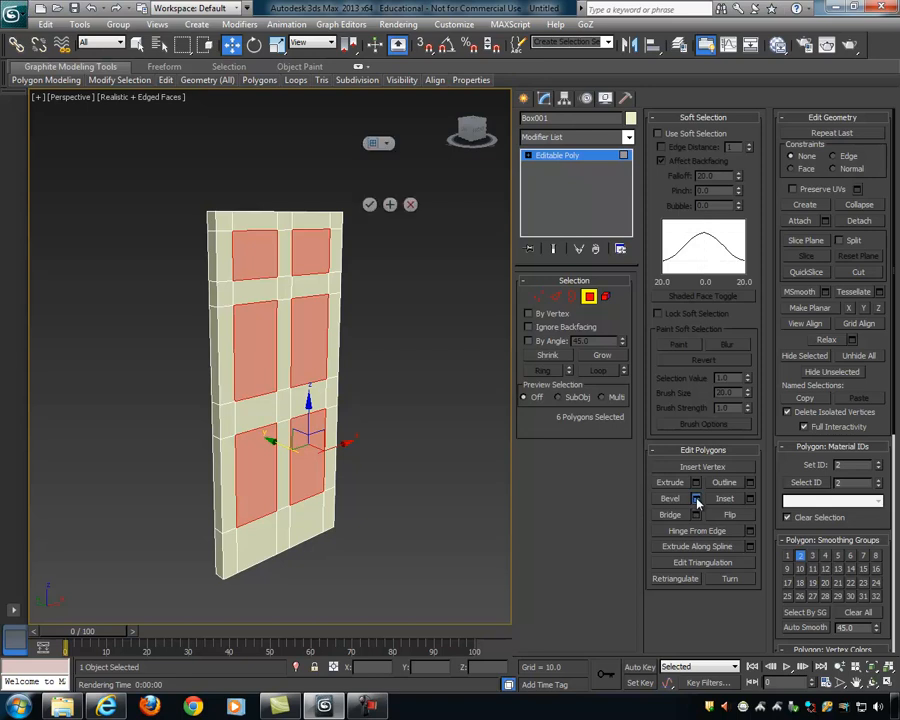
alt+middle_drag(356, 316, 364, 317)
scroll(364, 310, up, 4)
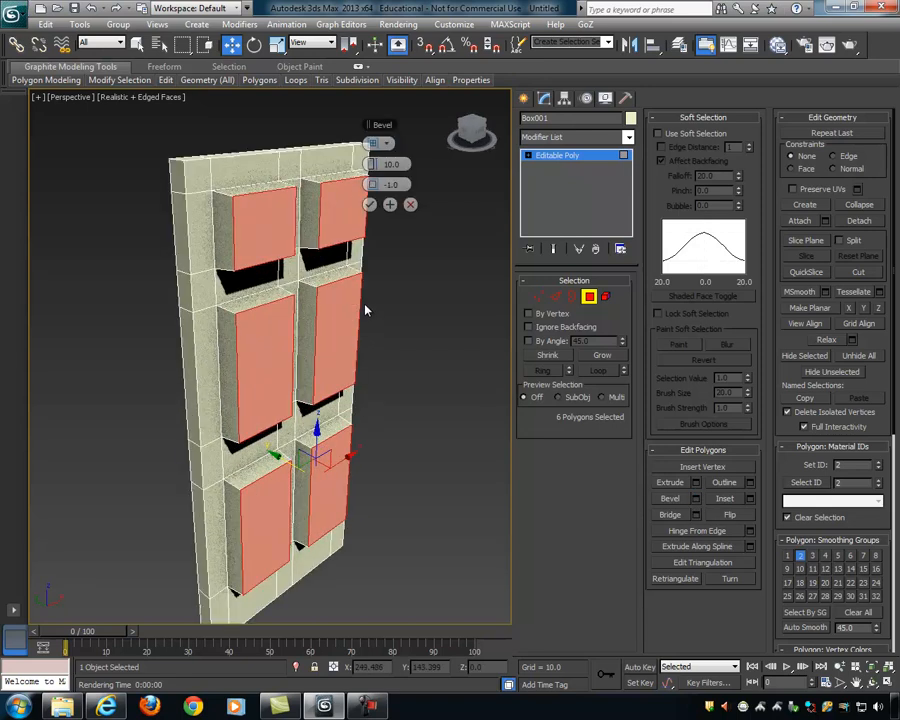
drag(373, 164, 341, 170)
double_click(389, 164)
text(-2)
key(Return)
alt+middle_drag(334, 208, 299, 239)
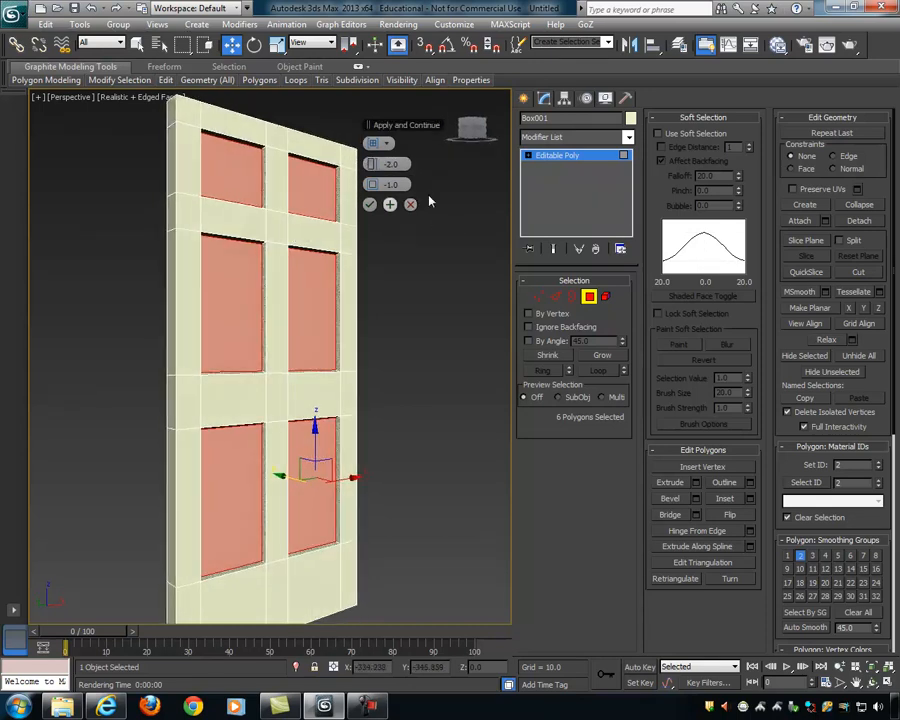
double_click(405, 164)
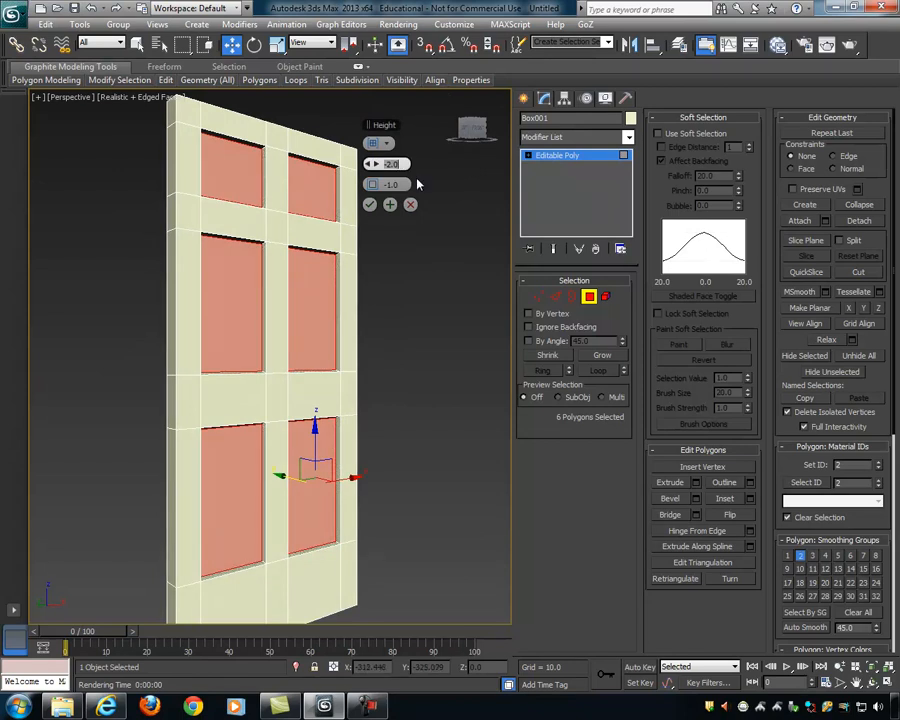
text(-3)
key(Return)
Step: Set the panel bevel's outline to about -3.665 and apply the bevel
alt+middle_drag(286, 285, 364, 298)
alt+middle_drag(403, 233, 373, 190)
drag(371, 186, 371, 186)
alt+middle_drag(346, 284, 435, 293)
click(369, 204)
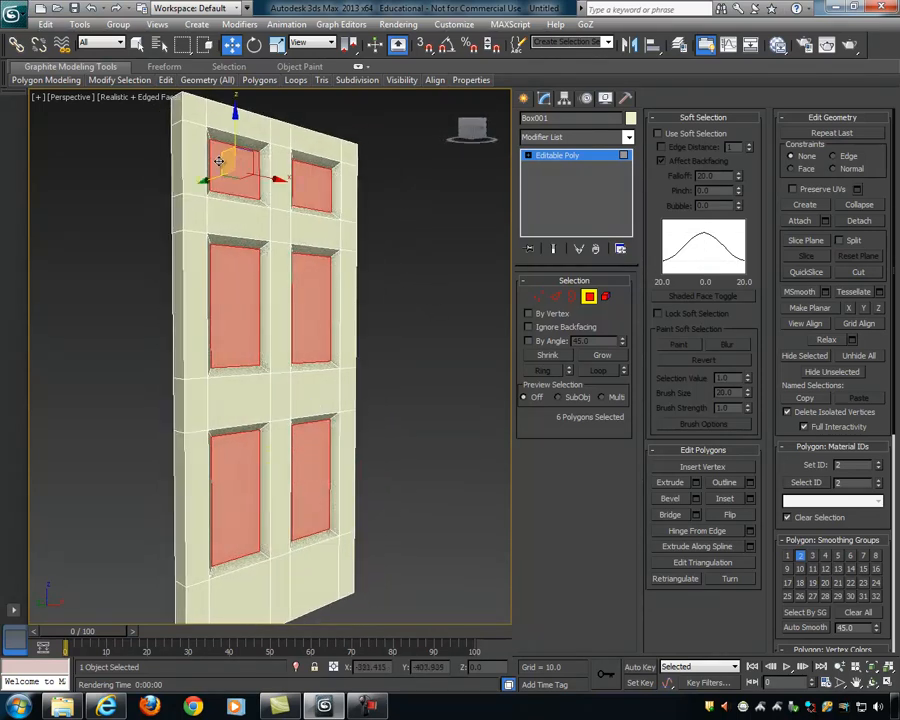
Step: Start a second Bevel on the recessed panel polygons and try heights of 6 and 0
alt+middle_drag(502, 340, 371, 307)
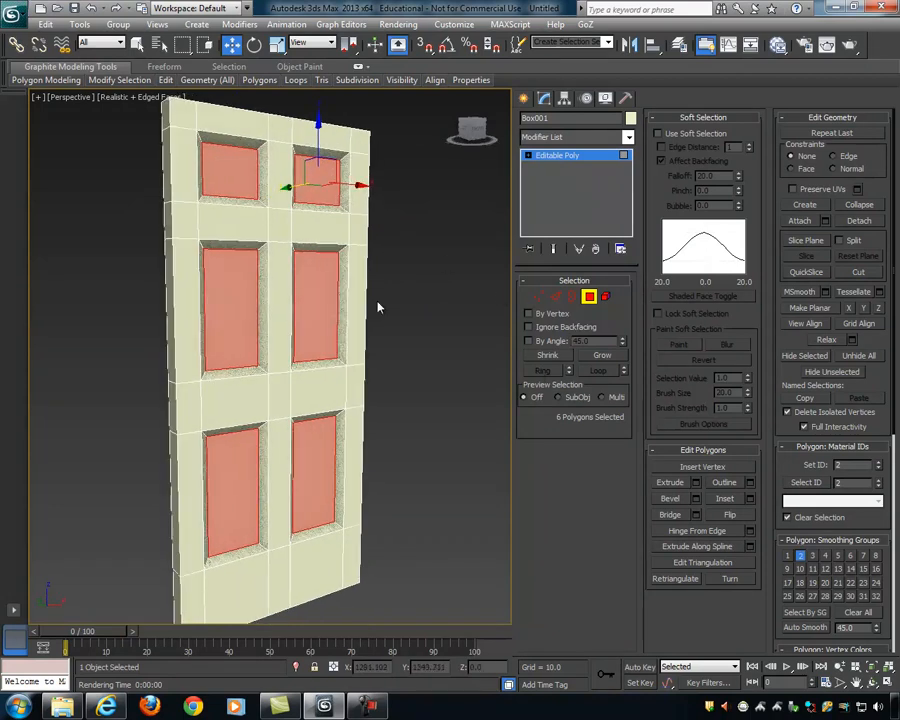
click(695, 499)
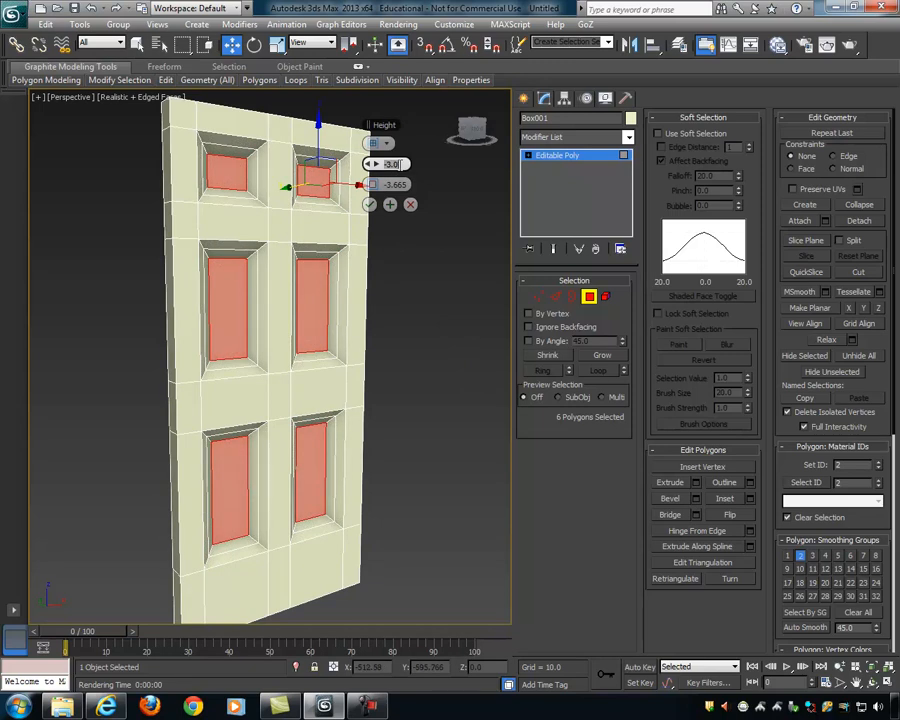
key(Return)
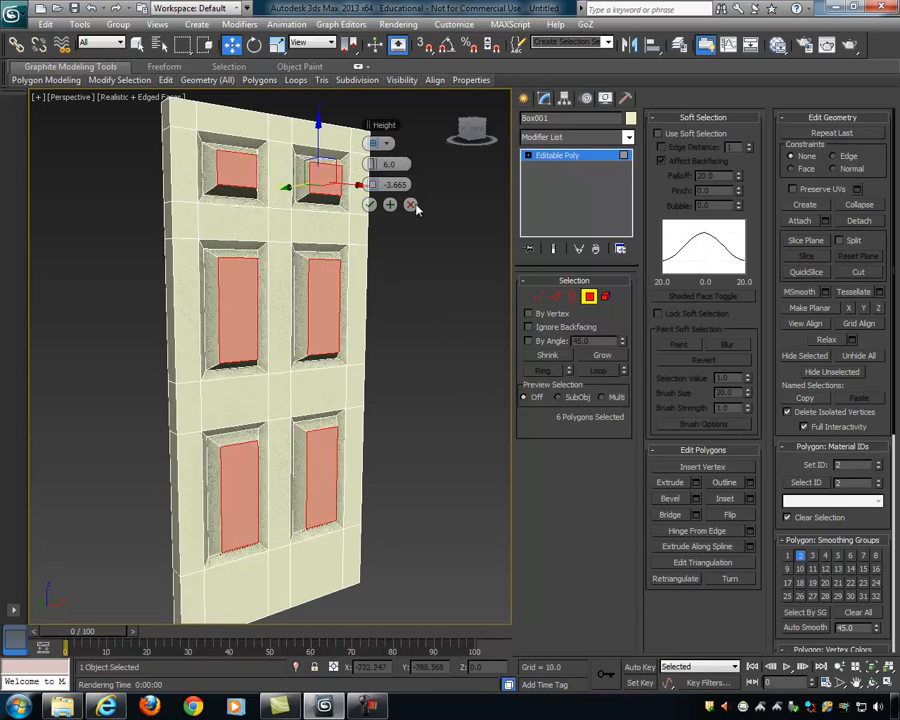
mouse_move(293, 271)
alt+middle_down()
mouse_move(372, 274)
mouse_move(300, 271)
alt+middle_up()
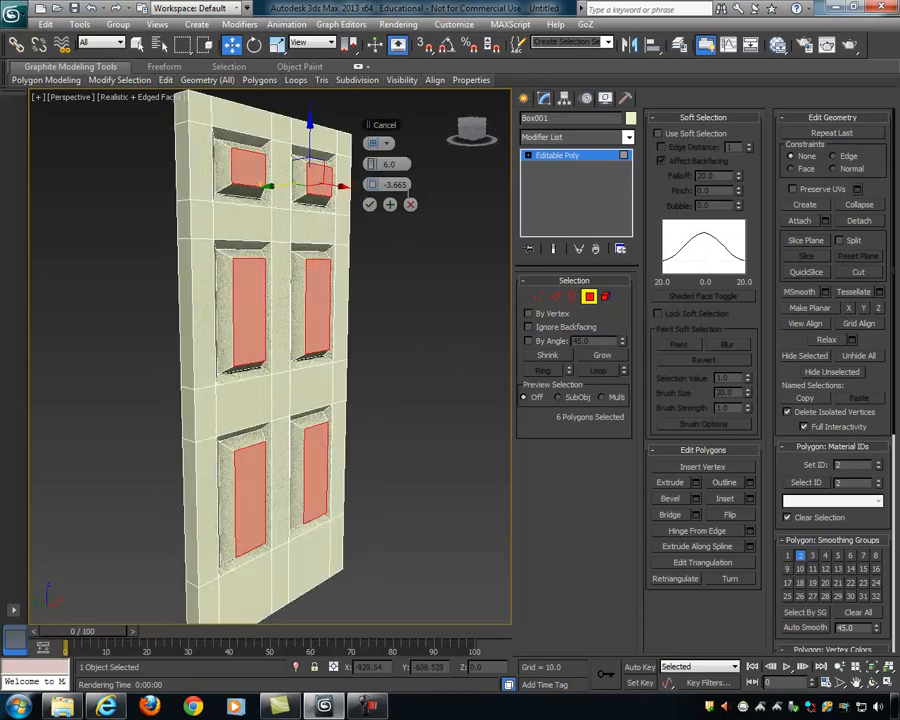
click(398, 161)
text(0)
key(Return)
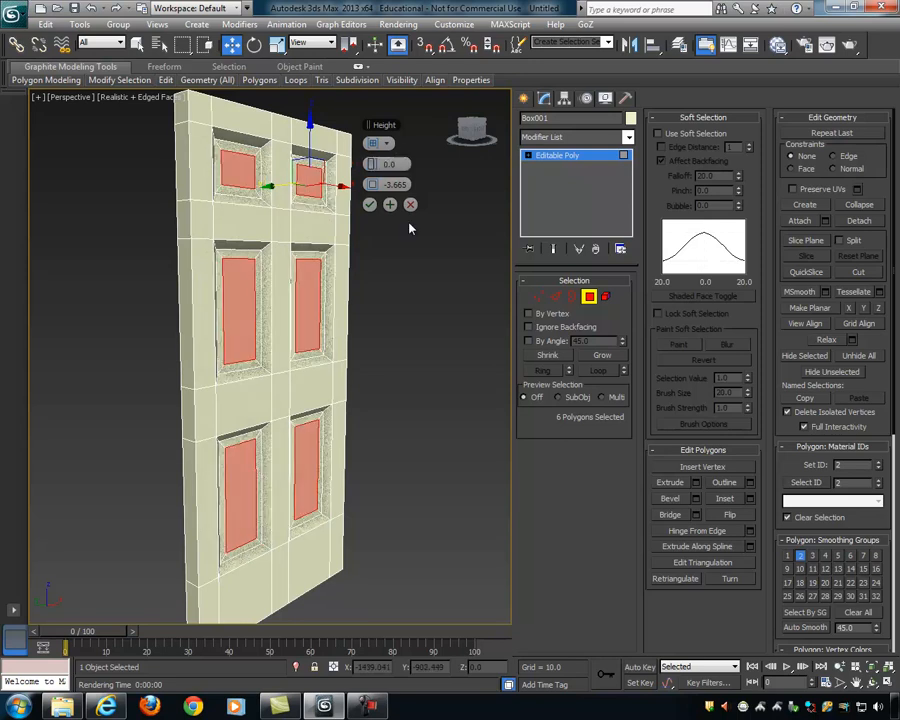
alt+middle_drag(329, 340, 376, 301)
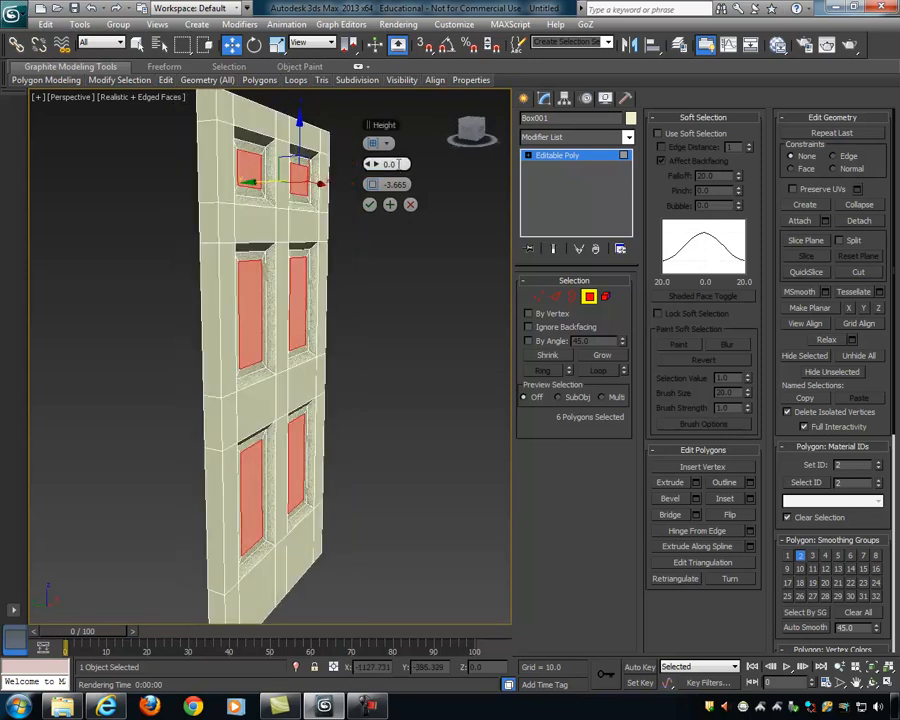
Step: Set the second bevel's height to 3 with the outline at -3.665, apply it and clear the polygon selection
text(3)
key(Return)
alt+middle_drag(399, 297, 380, 215)
alt+middle_drag(444, 206, 403, 232)
middle_drag(301, 238, 306, 513)
alt+middle_drag(443, 421, 366, 409)
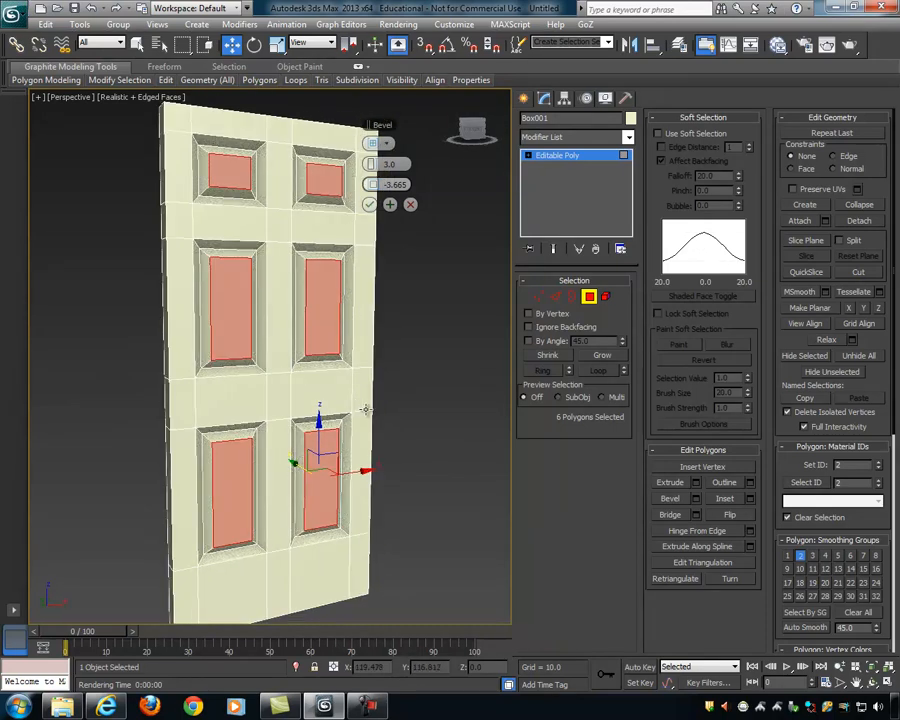
click(369, 204)
click(432, 337)
alt+middle_drag(432, 337, 454, 362)
scroll(454, 362, down, 3)
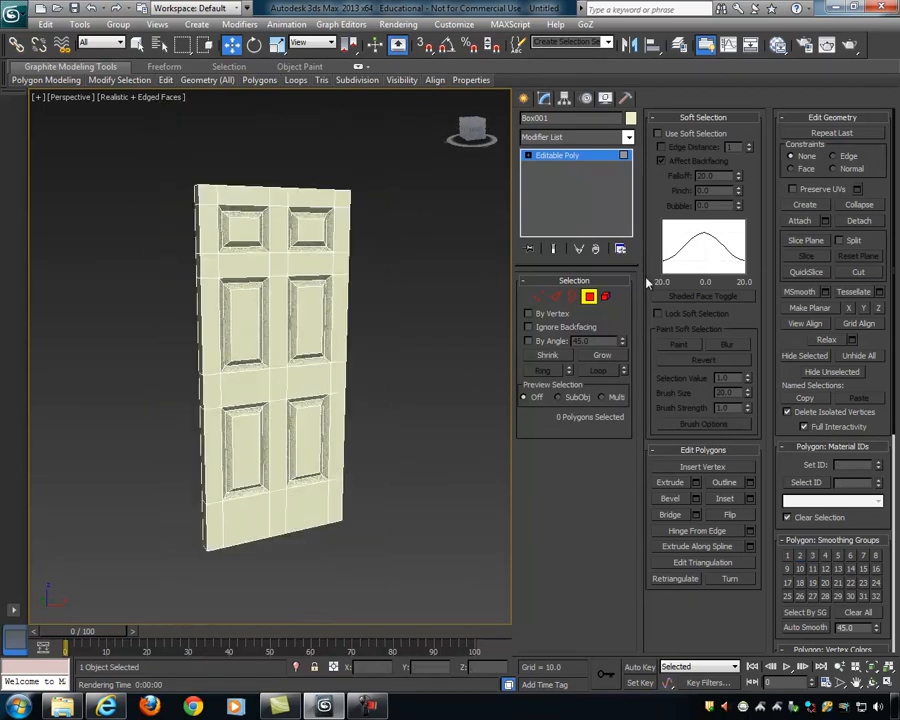
Step: Render the perspective view of the door, close the render and inspect the beveled panels up close
click(827, 44)
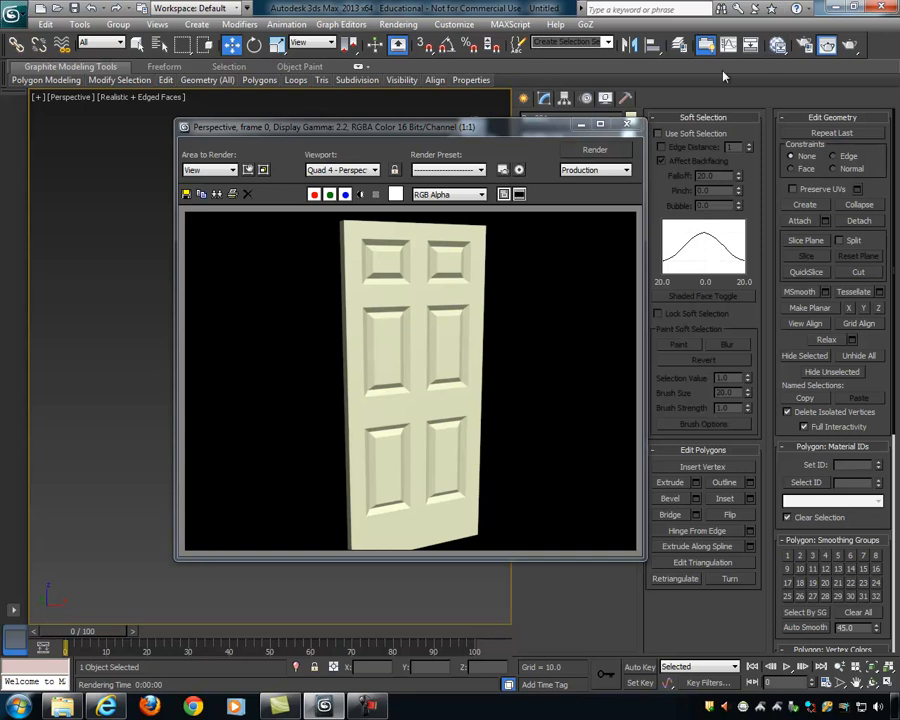
click(627, 123)
alt+middle_drag(416, 245, 192, 190)
scroll(272, 188, up, 5)
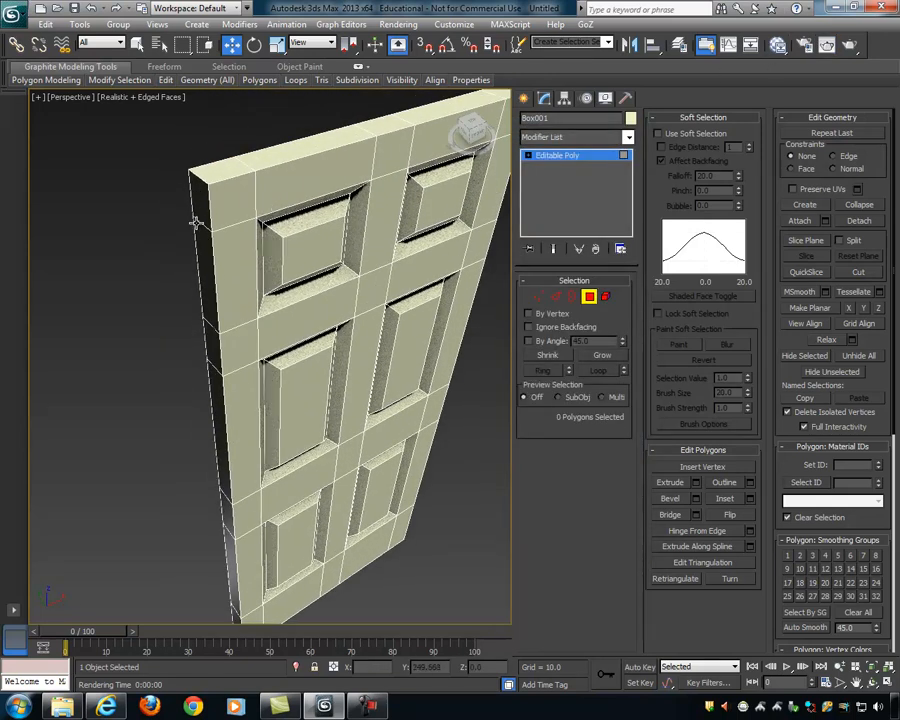
alt+middle_drag(259, 196, 388, 221)
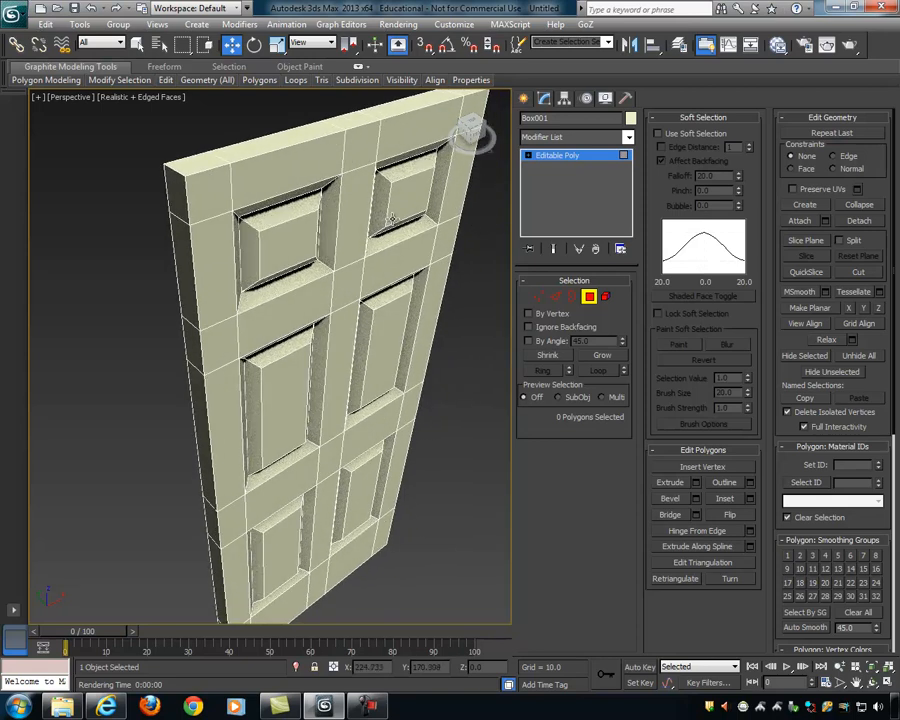
mouse_move(393, 221)
alt+middle_down()
mouse_move(352, 222)
mouse_move(337, 237)
mouse_move(273, 233)
alt+middle_up()
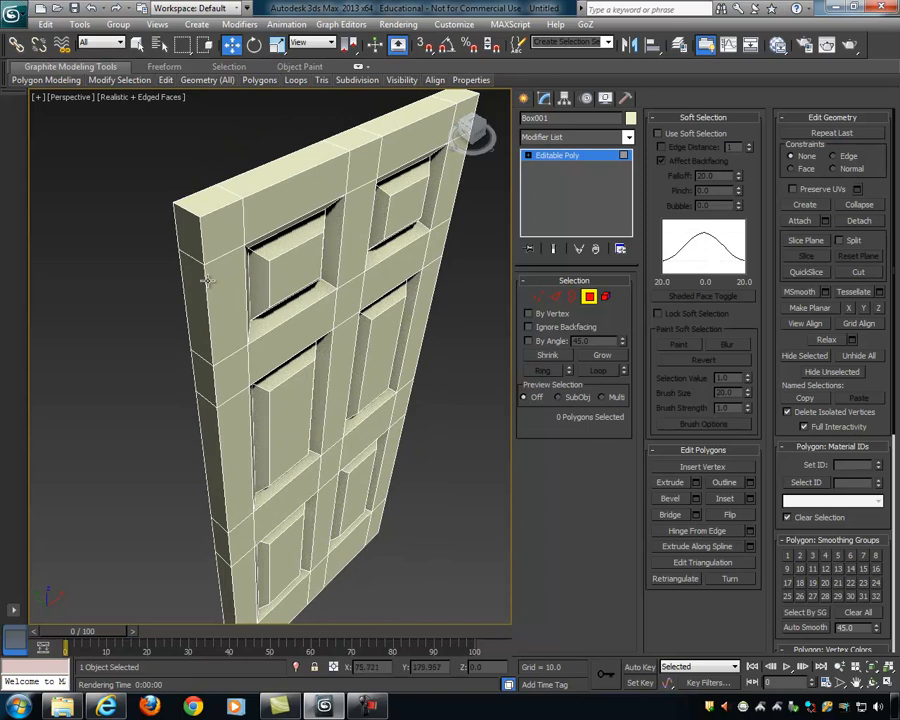
Step: Switch to edge selection and select the outer edges along the top of the door's front face
key(2)
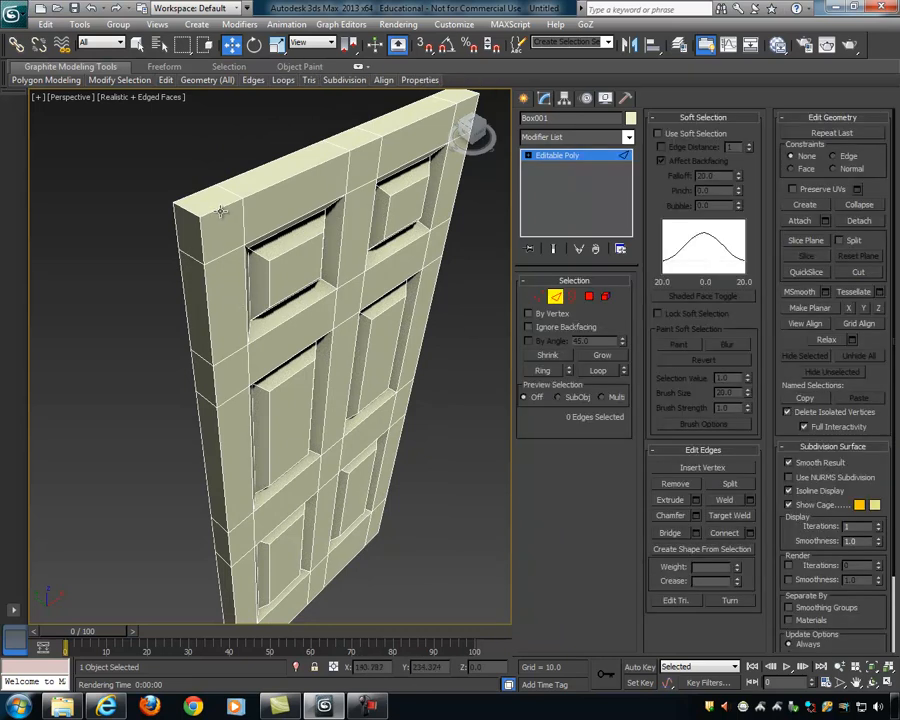
click(220, 209)
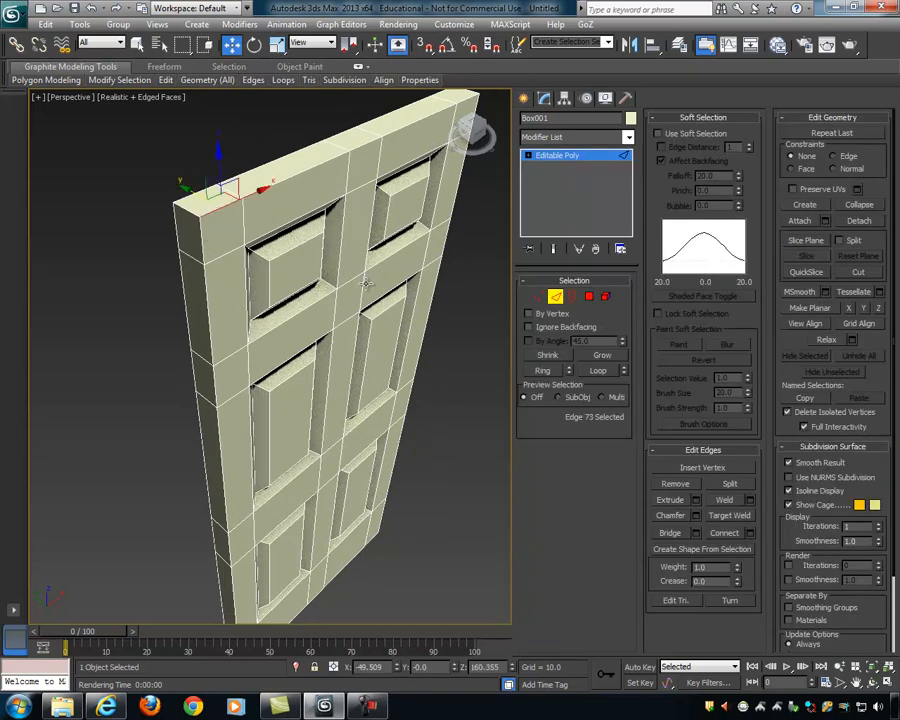
alt+middle_drag(429, 273, 414, 272)
click(598, 370)
alt+middle_drag(392, 318, 357, 256)
click(320, 253)
alt+middle_drag(432, 338, 352, 245)
key(ctrl+z)
ctrl+click(243, 184)
alt+middle_drag(306, 266, 323, 185)
middle_drag(323, 383, 334, 267)
Step: Add the outer edges along both sides and the bottom of the door's front face to the selection
ctrl+double_click(247, 538)
alt+middle_drag(374, 520, 204, 595)
ctrl+click(228, 518)
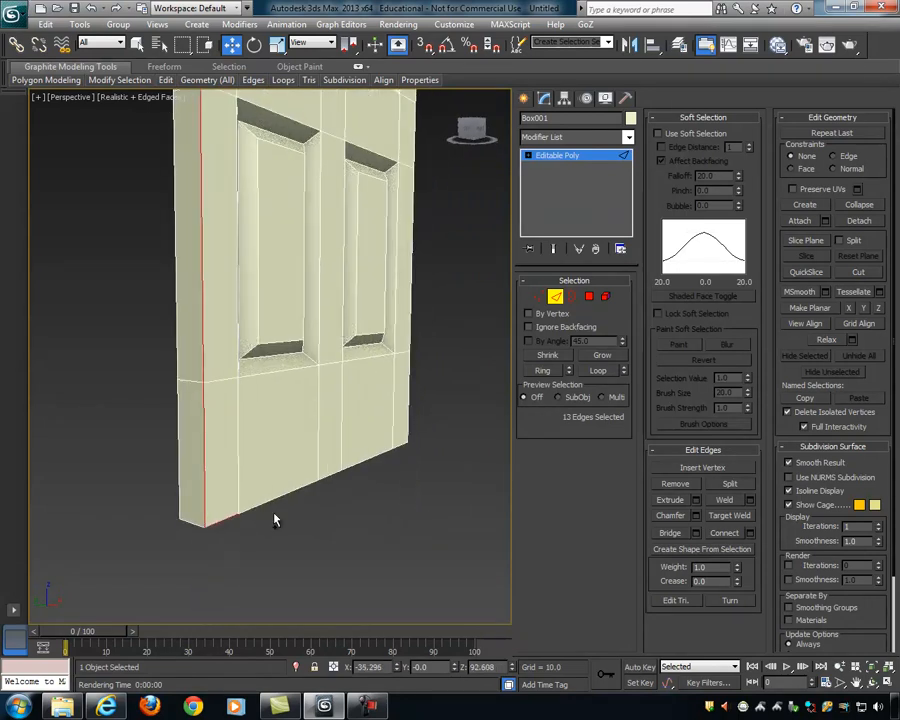
ctrl+double_click(398, 445)
alt+middle_drag(420, 465, 302, 472)
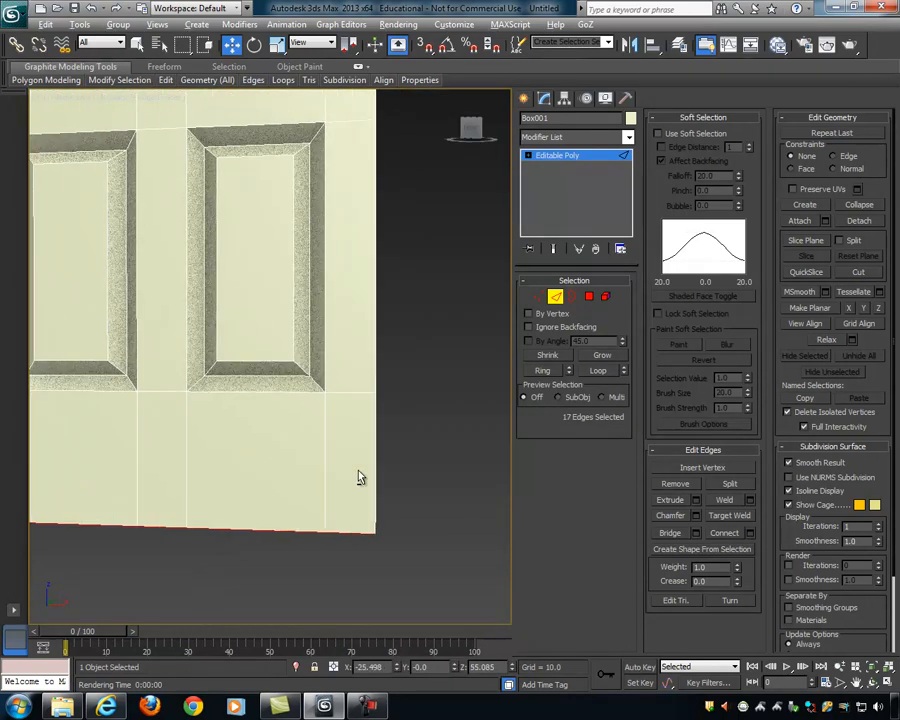
alt+middle_drag(380, 480, 344, 485)
ctrl+click(359, 478)
middle_drag(382, 370, 388, 462)
middle_drag(388, 318, 370, 338)
ctrl+double_click(352, 382)
Step: Add the outer outline of the top-right panel and its recess's upper and right edges to the selection
ctrl+click(337, 260)
ctrl+click(365, 337)
ctrl+click(354, 304)
ctrl+click(326, 276)
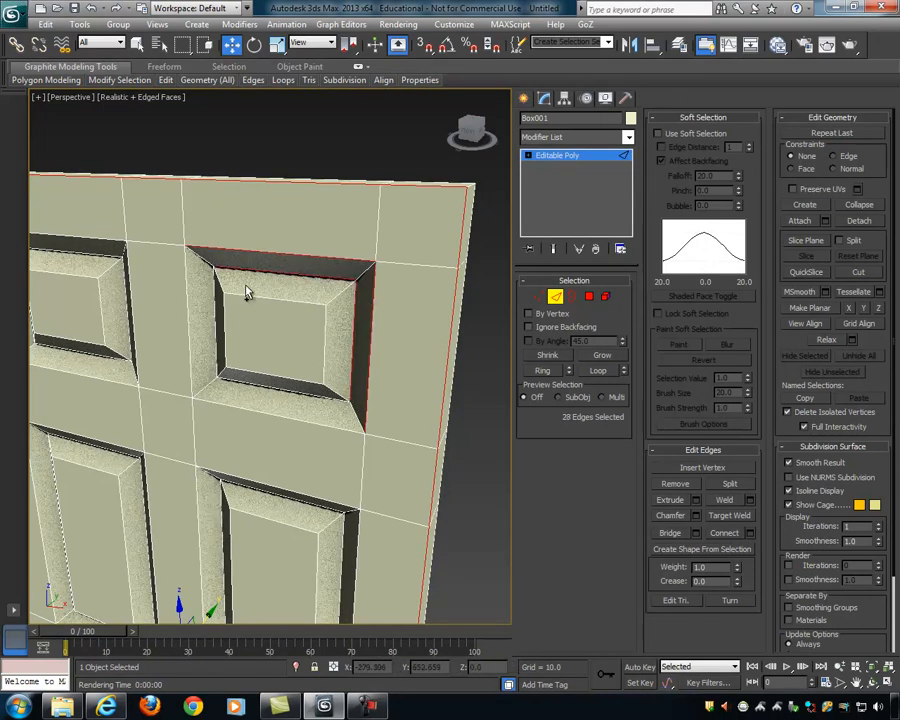
ctrl+click(203, 390)
key(ctrl+z)
ctrl+click(236, 410)
ctrl+click(191, 351)
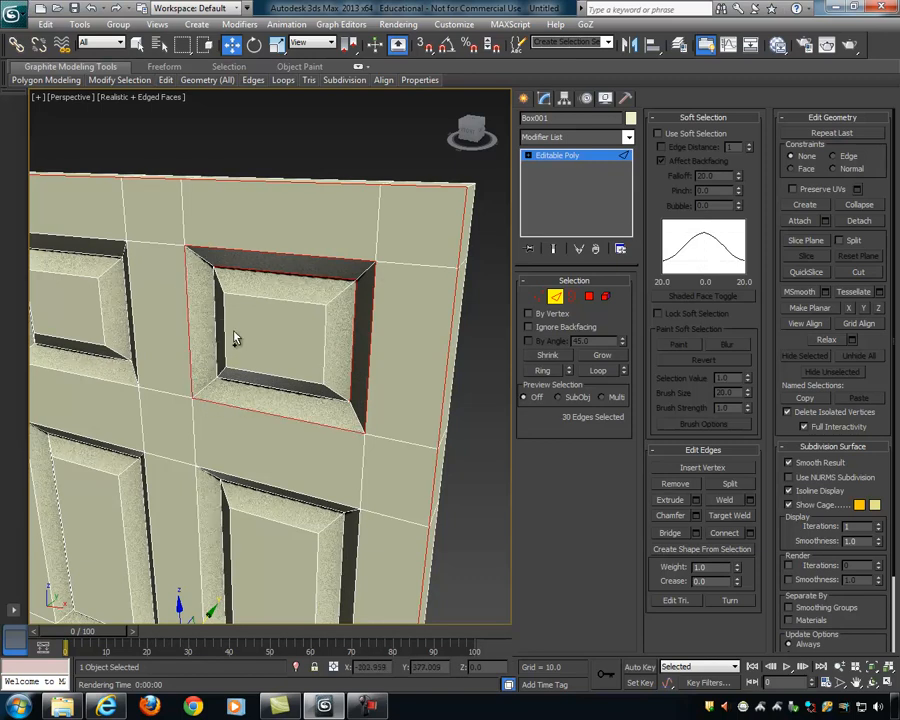
Step: Add the top-right panel's inner raised rectangle and its inner upper corner edges to the selection
ctrl+click(258, 294)
ctrl+click(326, 356)
ctrl+click(311, 383)
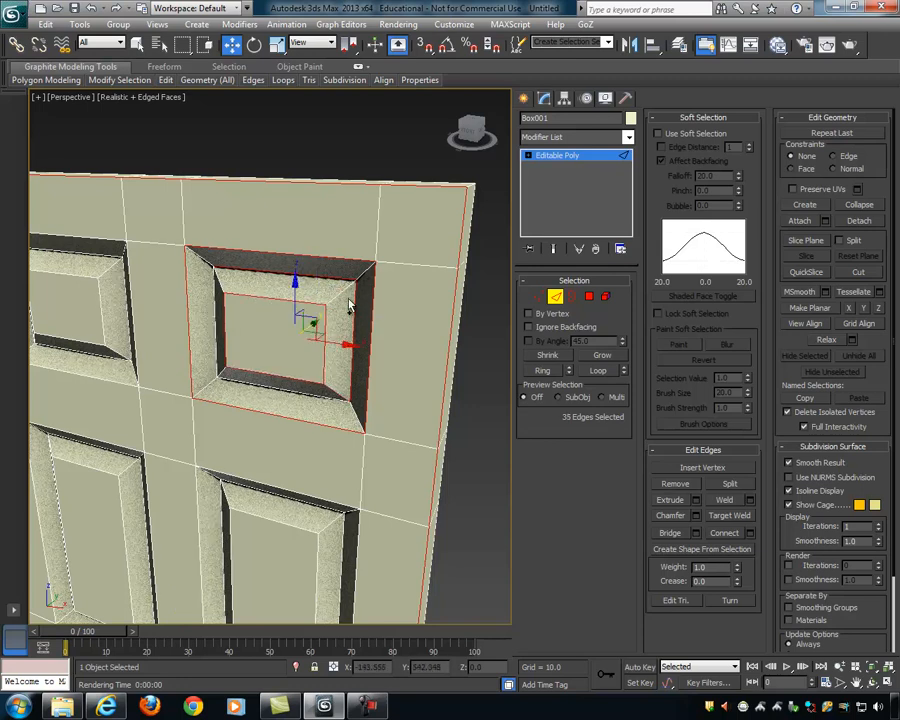
ctrl+click(340, 292)
ctrl+click(219, 280)
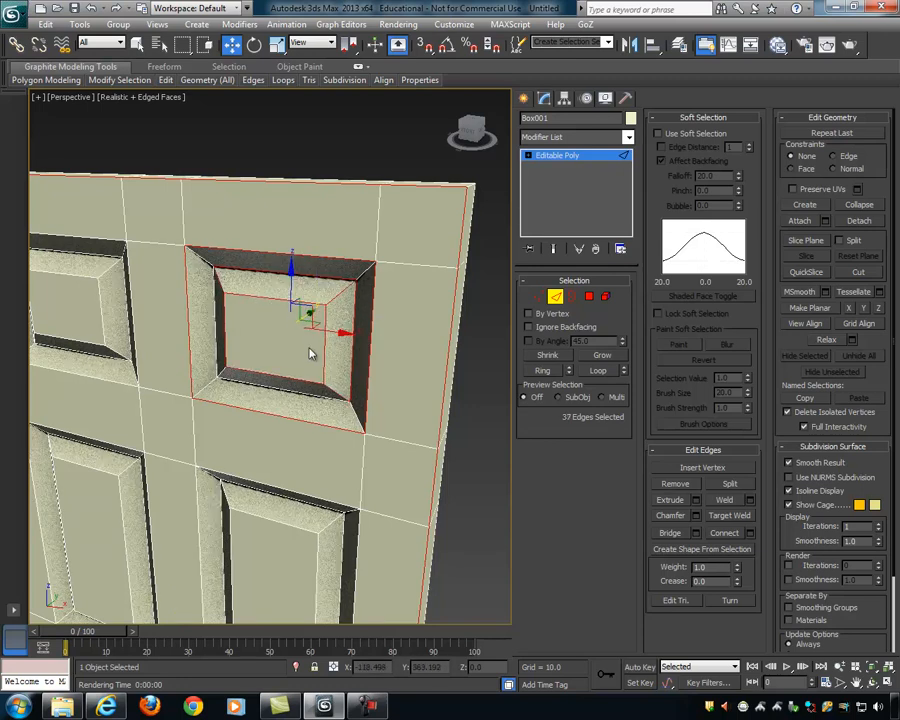
Step: Add the top-right panel's remaining recess and diagonal corner edges to the selection
alt+middle_drag(309, 346, 287, 310)
ctrl+click(366, 259)
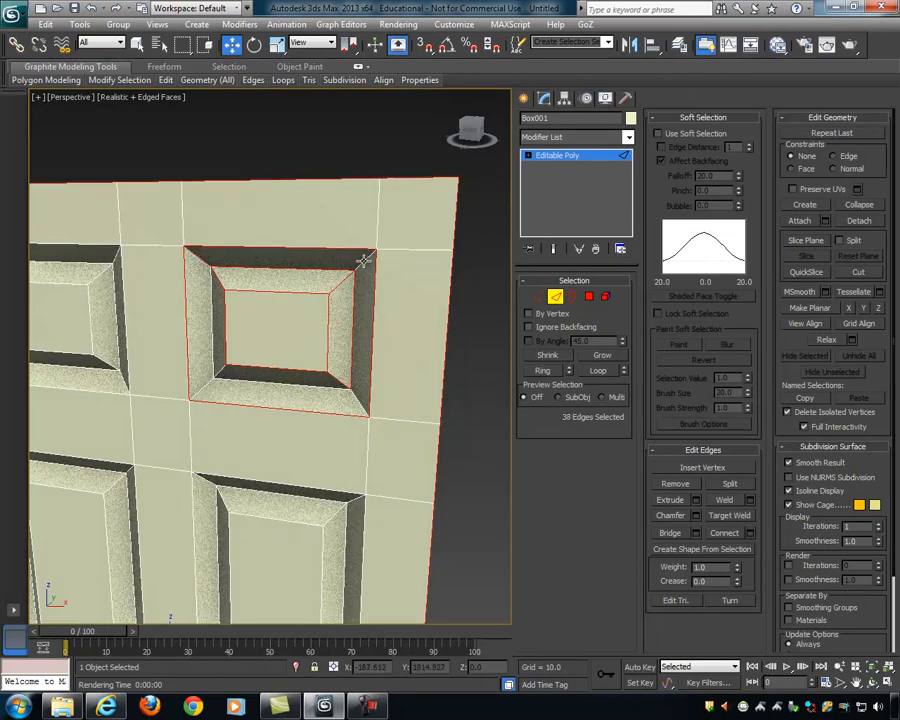
ctrl+click(217, 358)
ctrl+click(209, 383)
ctrl+click(305, 385)
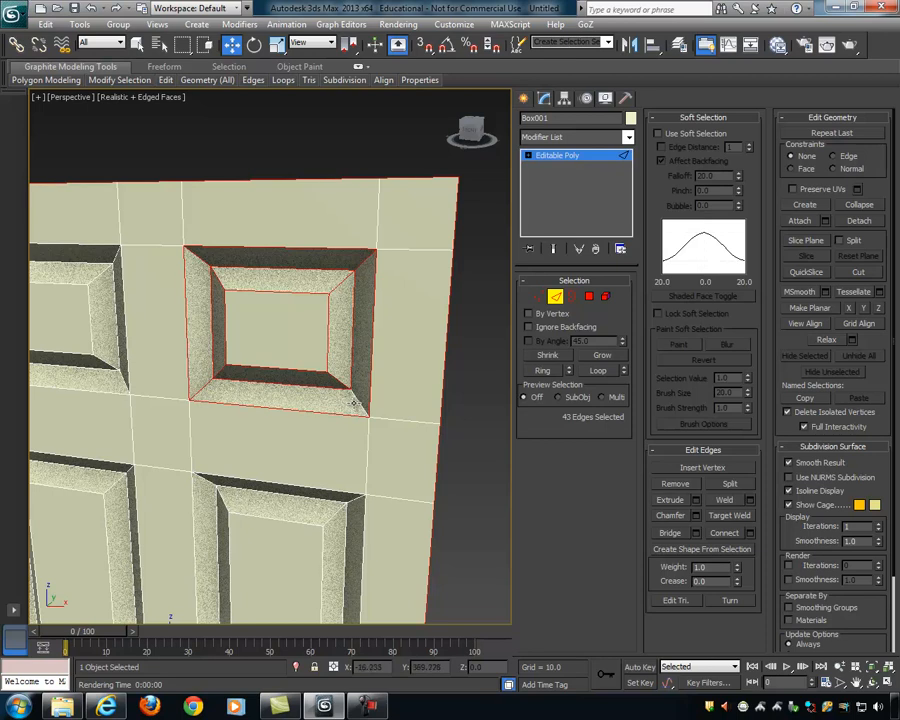
scroll(378, 415, down, 2)
middle_drag(222, 407, 388, 376)
scroll(388, 376, up, 5)
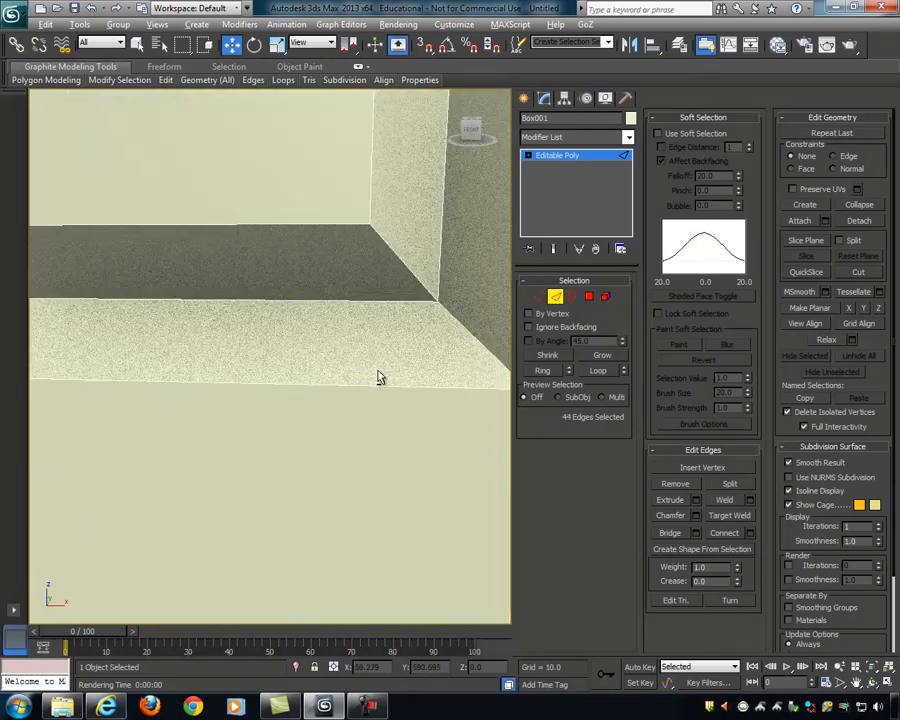
scroll(388, 376, down, 3)
scroll(380, 372, up, 2)
scroll(370, 374, down, 6)
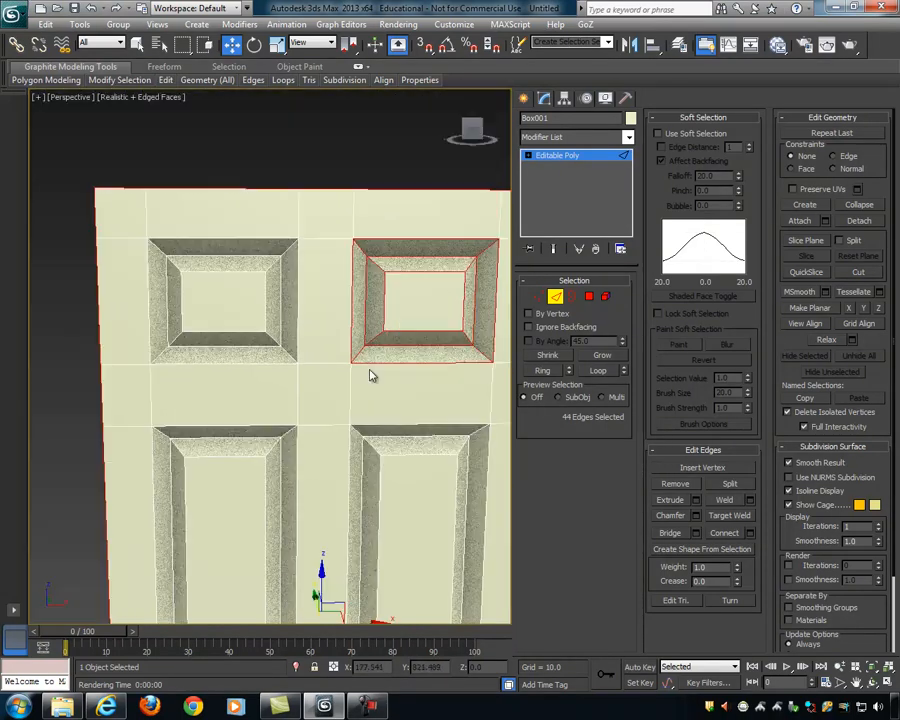
Step: In the Front view, add all edges of the top-left panel to the selection by region
key(alt+w)
middle_drag(376, 235, 370, 272)
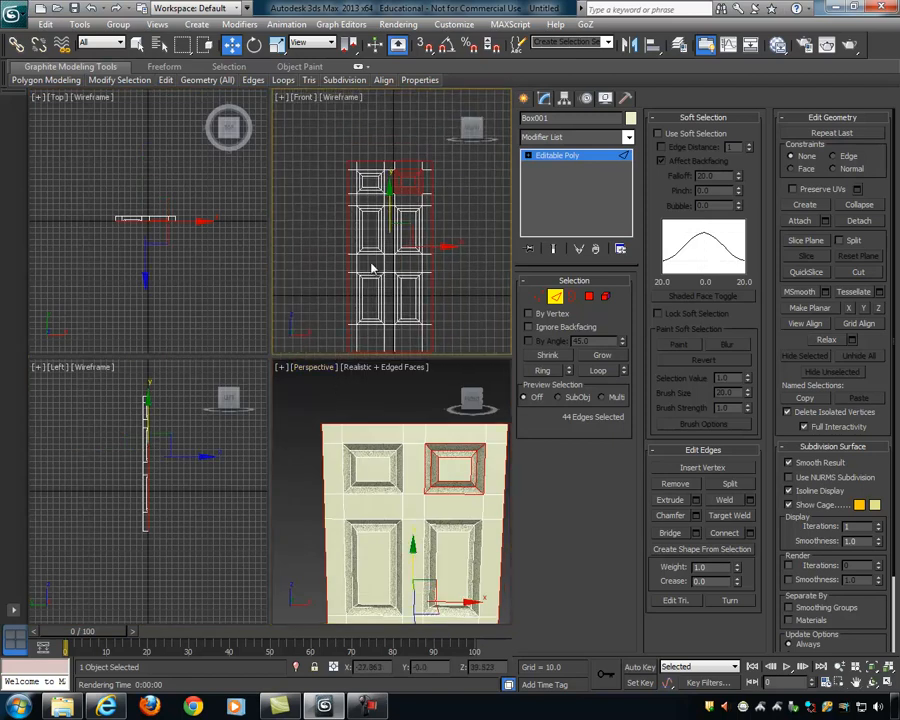
key(alt+w)
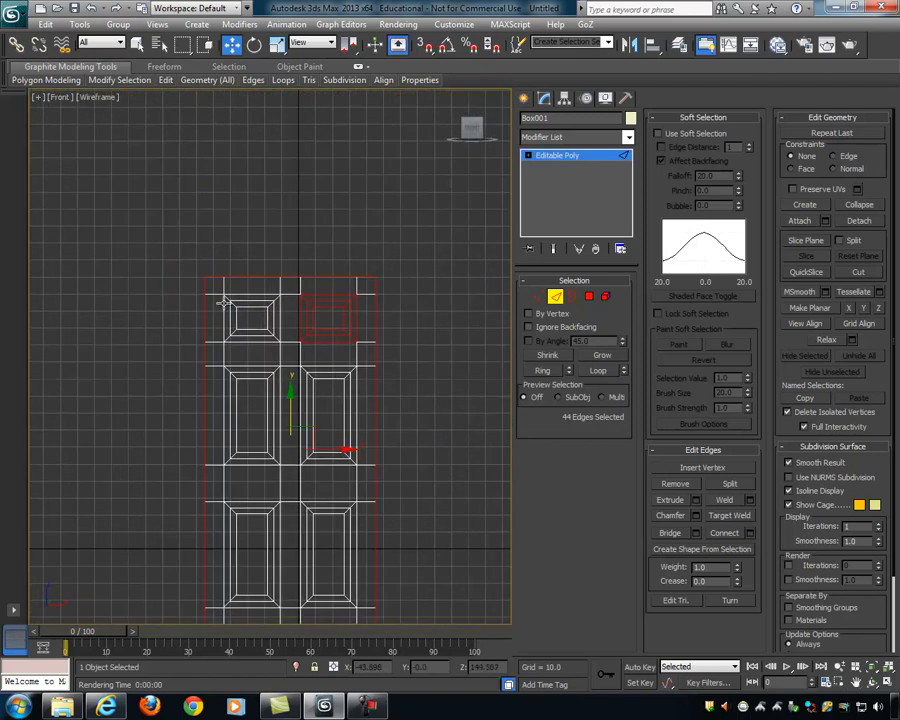
ctrl+drag(219, 294, 302, 349)
drag(273, 297, 240, 324)
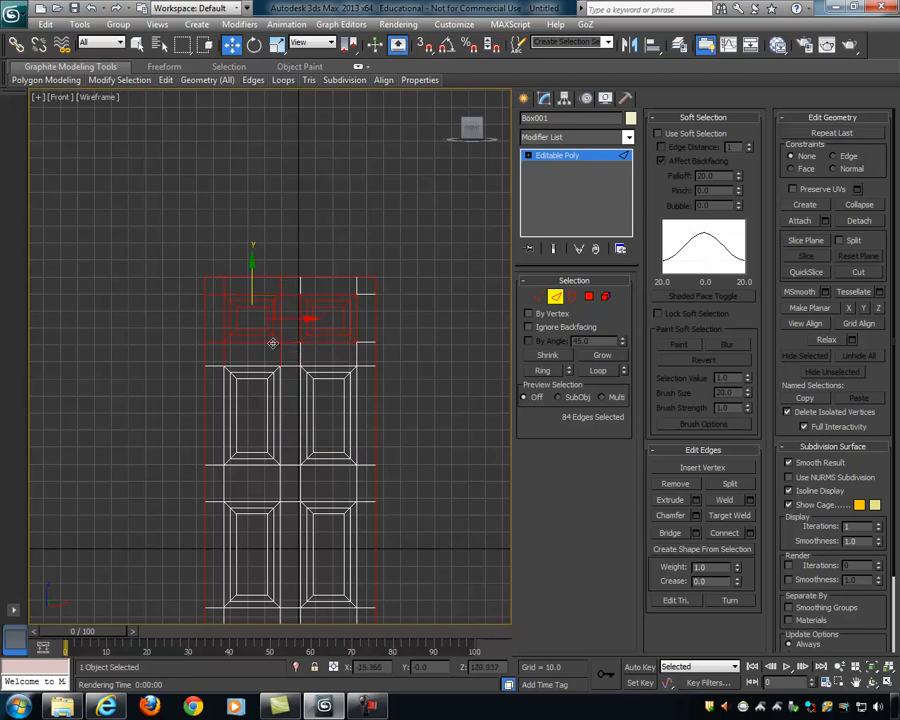
Step: Deselect the stray frame edges above, below and beside the top-left panel
alt+click(220, 293)
alt+drag(219, 288, 294, 300)
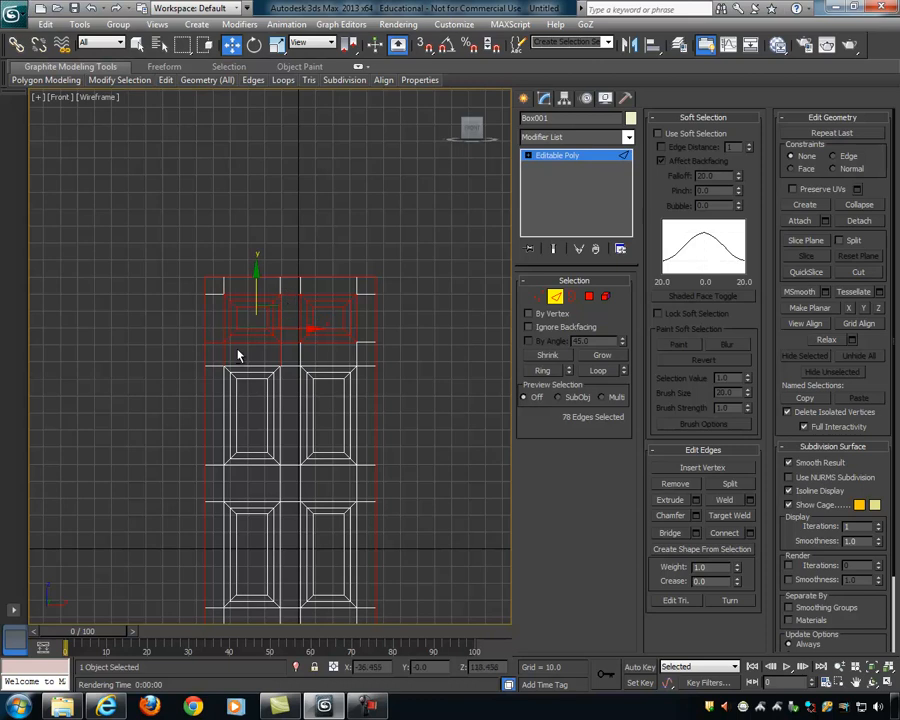
alt+drag(215, 349, 285, 356)
alt+drag(220, 353, 221, 354)
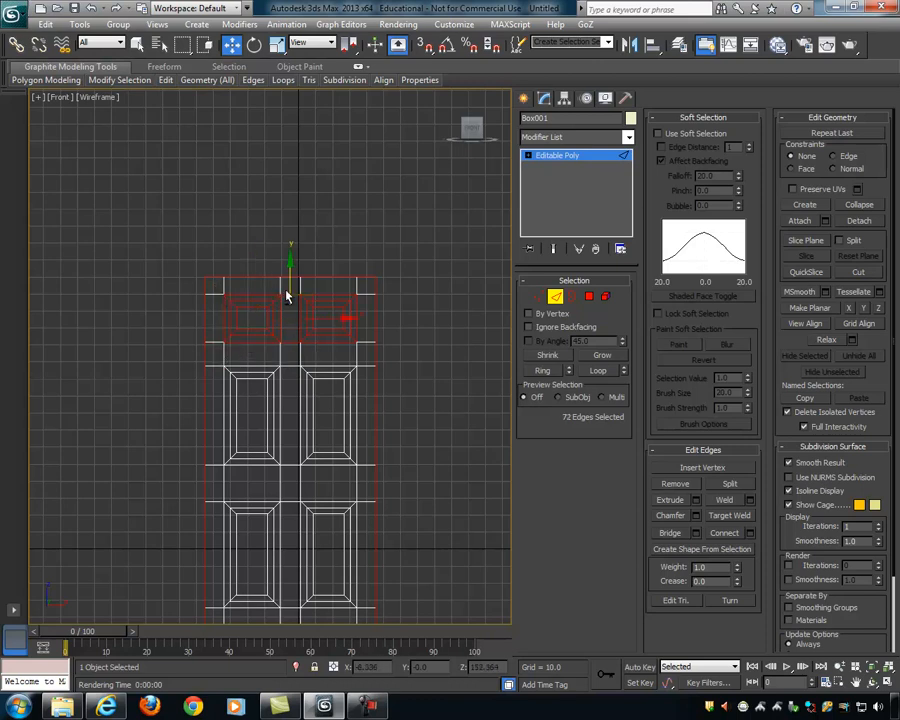
alt+drag(287, 288, 279, 373)
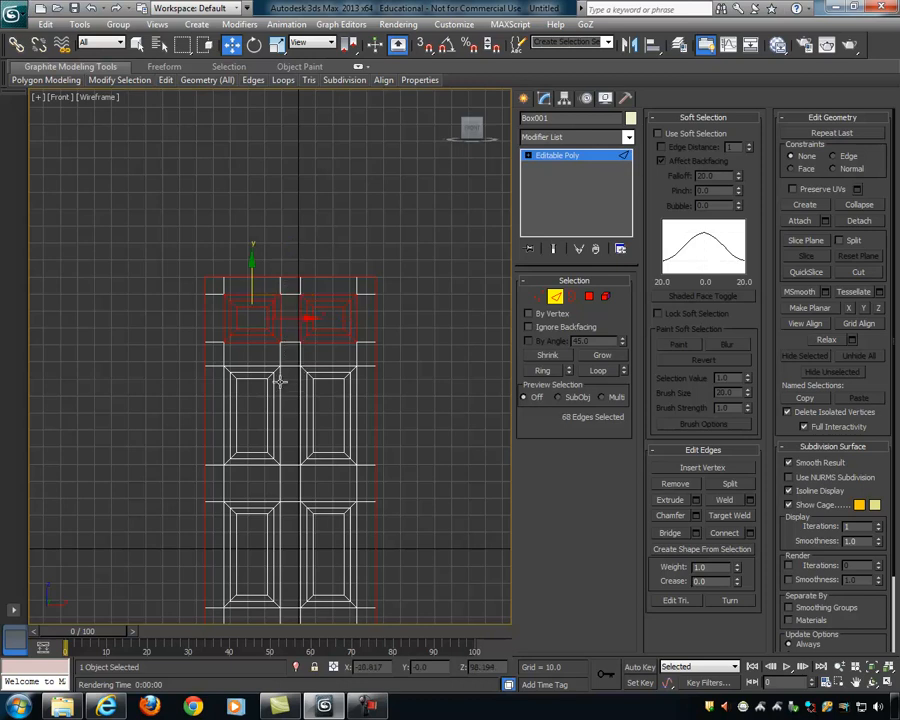
Step: Add the edges of both middle panels to the selection and deselect the stray frame edges around them
middle_drag(325, 412, 306, 300)
drag(197, 244, 344, 362)
alt+click(203, 251)
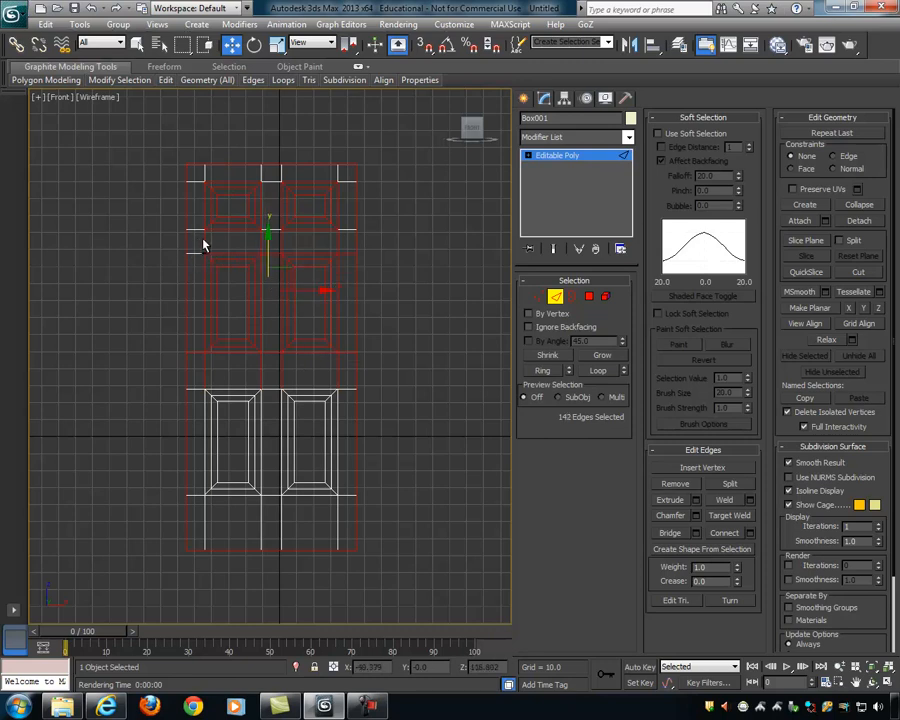
alt+drag(350, 253, 350, 256)
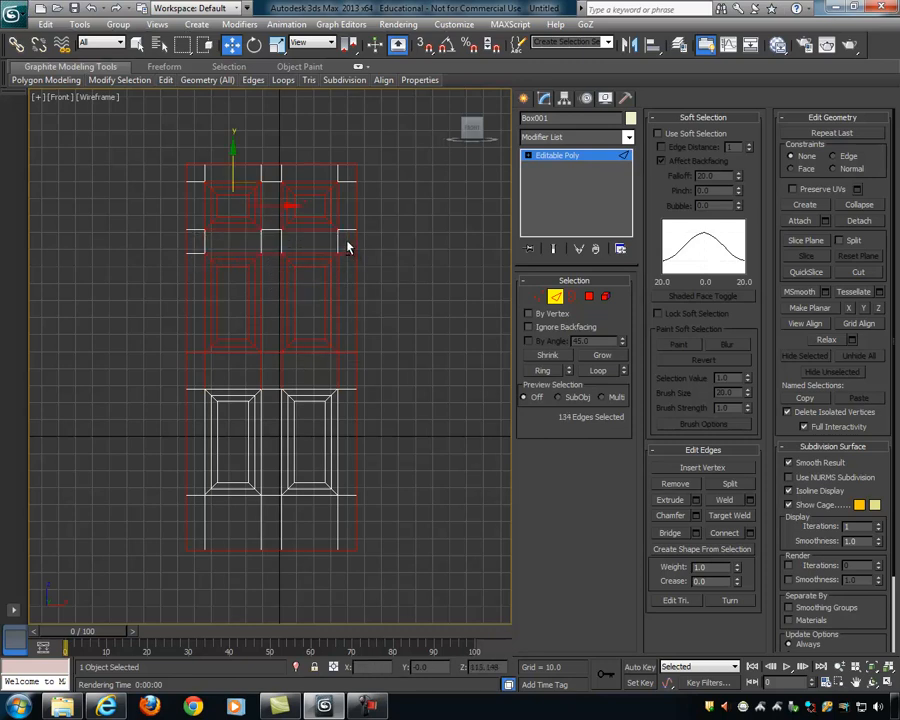
alt+drag(353, 337, 346, 376)
alt+drag(197, 251, 202, 362)
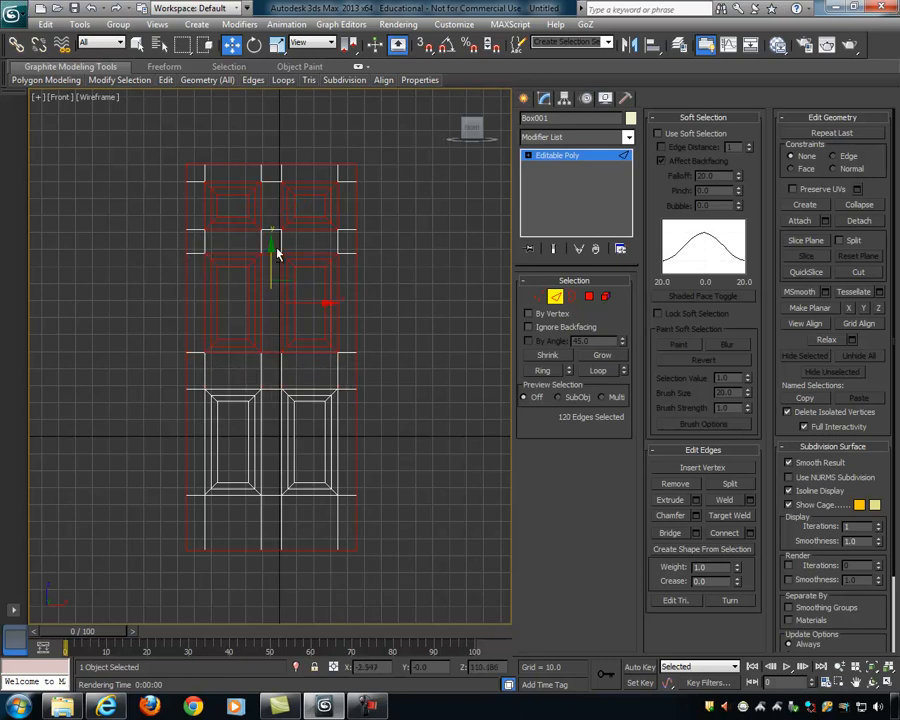
alt+drag(272, 238, 270, 375)
Step: Add the edges of both lower panels to the selection and deselect the stray frame edges around them
key(q)
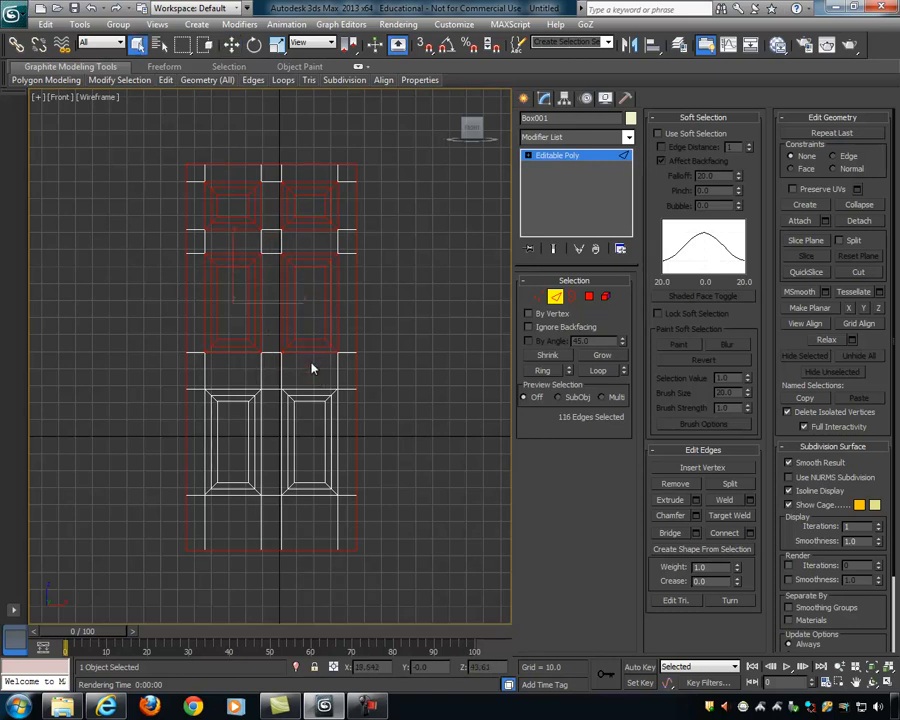
middle_drag(360, 389, 356, 344)
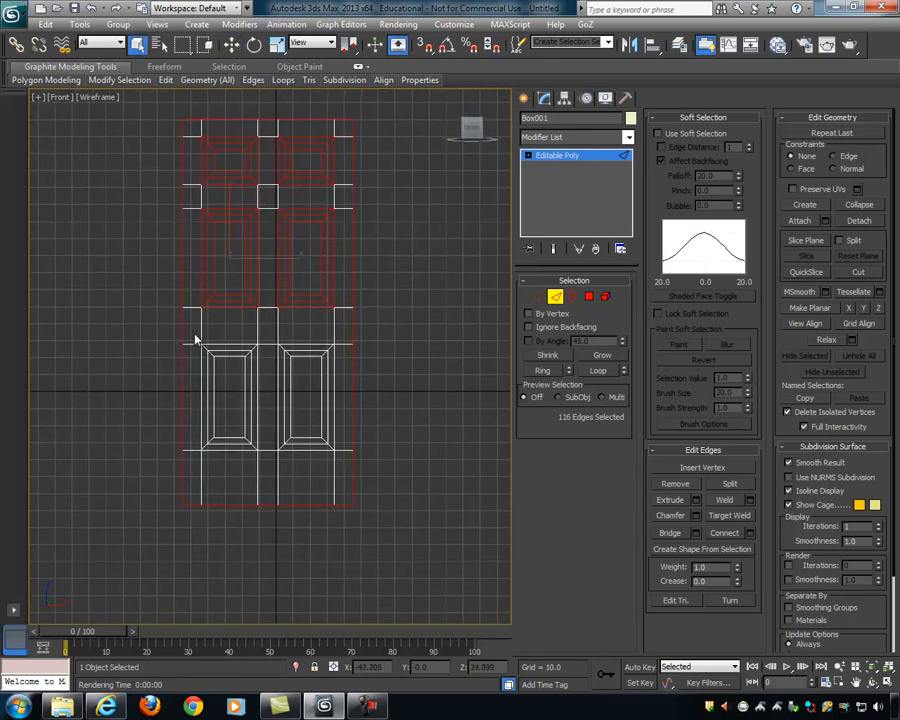
ctrl+drag(252, 437, 267, 475)
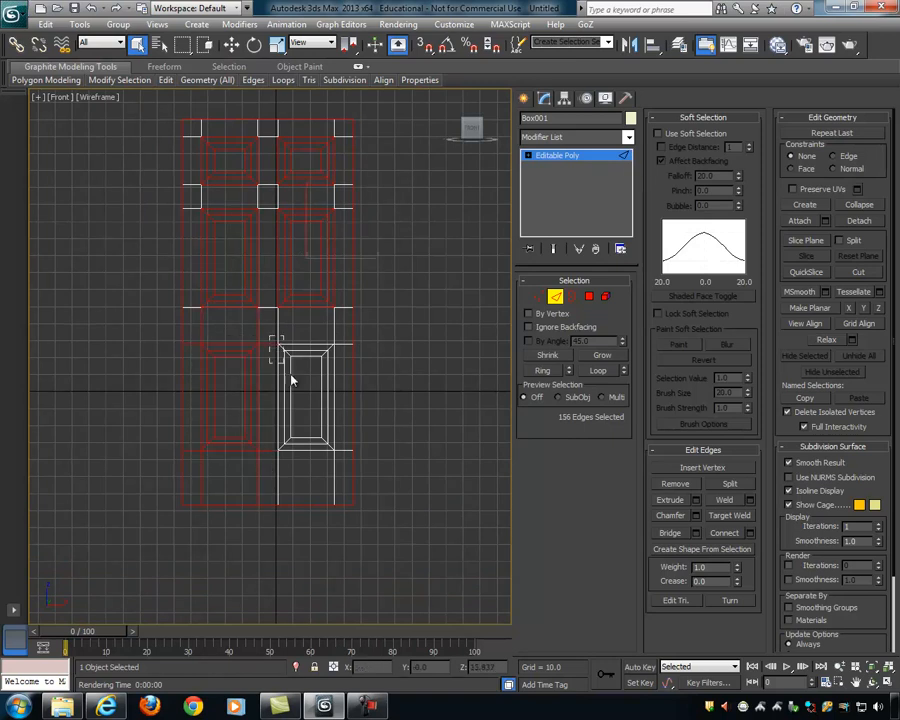
ctrl+drag(344, 467, 313, 331)
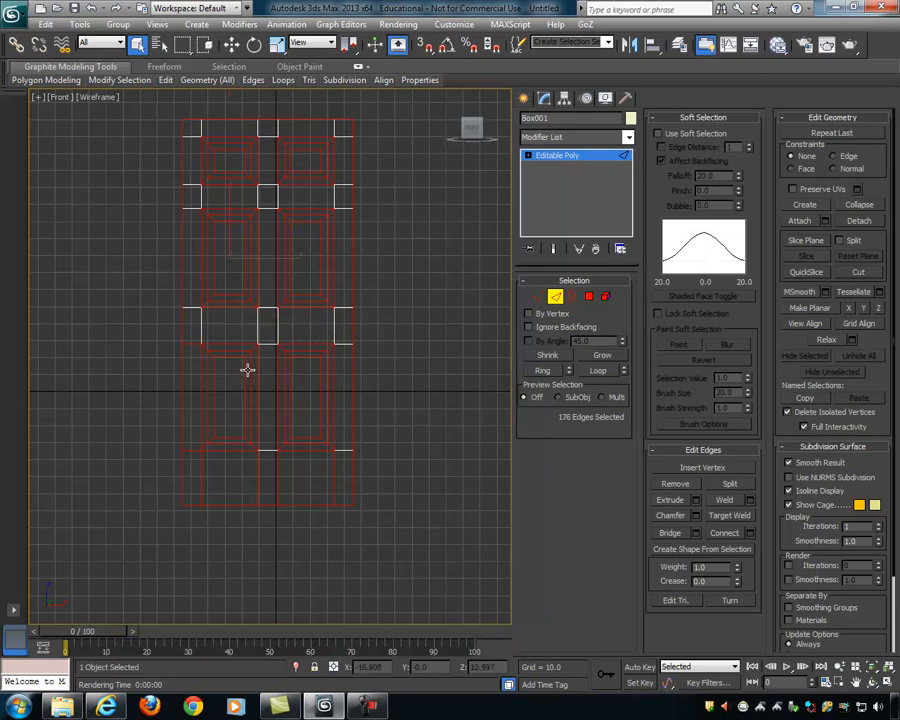
alt+drag(324, 496, 344, 499)
alt+drag(193, 418, 193, 472)
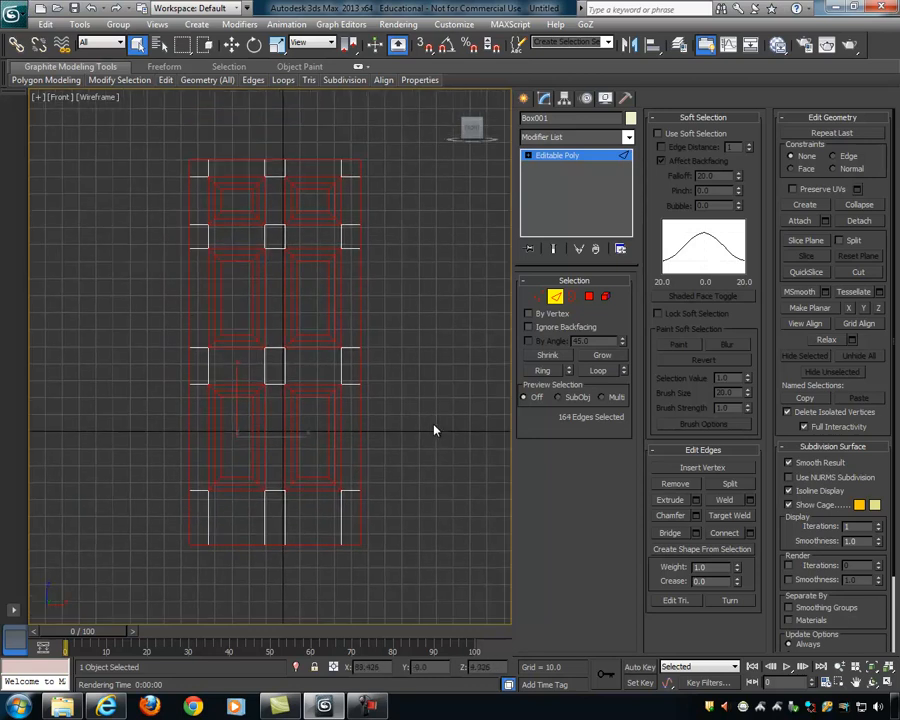
Step: Check the edge selection on the front and back of the door in the Perspective view
key(alt+w)
right_click(415, 505)
middle_drag(415, 505, 392, 454)
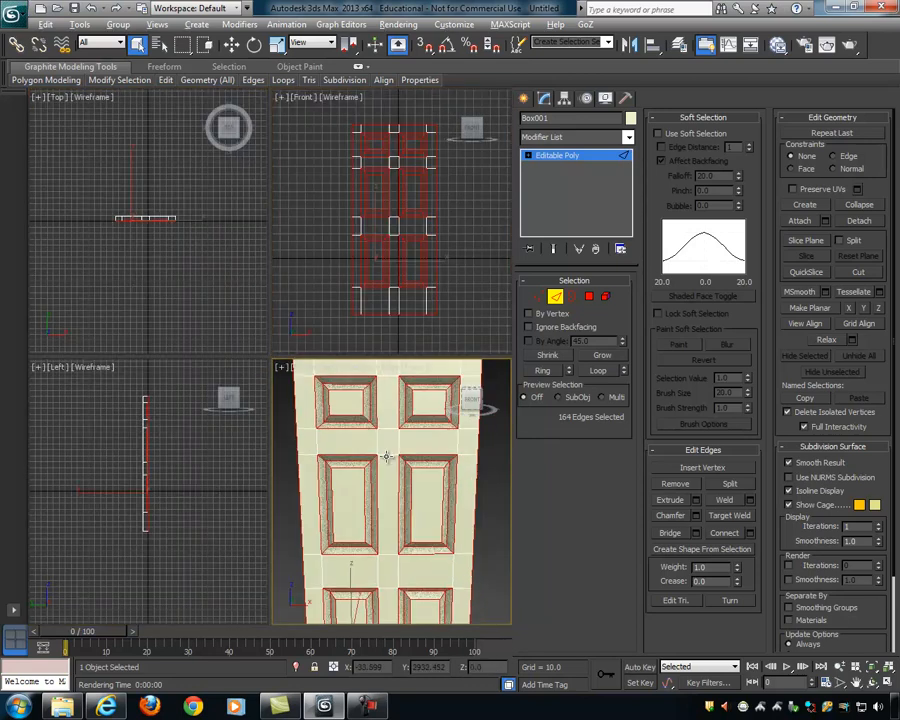
key(alt+w)
mouse_move(326, 450)
alt+middle_down()
mouse_move(357, 451)
mouse_move(376, 372)
mouse_move(338, 317)
mouse_move(380, 315)
mouse_move(424, 338)
mouse_move(376, 386)
mouse_move(426, 410)
mouse_move(388, 352)
mouse_move(353, 381)
mouse_move(303, 376)
mouse_move(331, 335)
mouse_move(325, 311)
mouse_move(244, 322)
mouse_move(289, 337)
mouse_move(329, 336)
mouse_move(380, 358)
mouse_move(482, 364)
mouse_move(462, 357)
mouse_move(472, 374)
mouse_move(474, 344)
mouse_move(457, 358)
mouse_move(494, 356)
mouse_move(382, 364)
mouse_move(438, 387)
mouse_move(426, 386)
mouse_move(211, 155)
mouse_move(321, 233)
mouse_move(303, 231)
mouse_move(354, 269)
mouse_move(370, 279)
mouse_move(397, 274)
mouse_move(265, 227)
alt+middle_up()
scroll(355, 449, down, 3)
key(F3)
key(F3)
alt+middle_drag(399, 290, 311, 234)
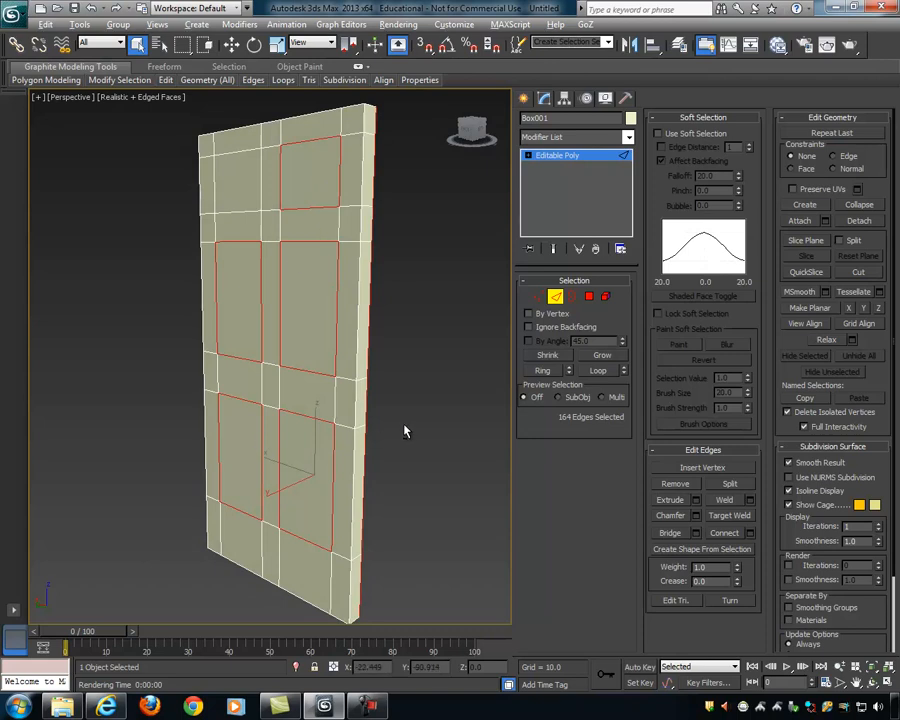
Step: In the Left view, deselect the edges on the door's back face, keeping the front-face edges selected
alt+middle_drag(407, 432, 370, 428)
key(alt+w)
right_click(168, 450)
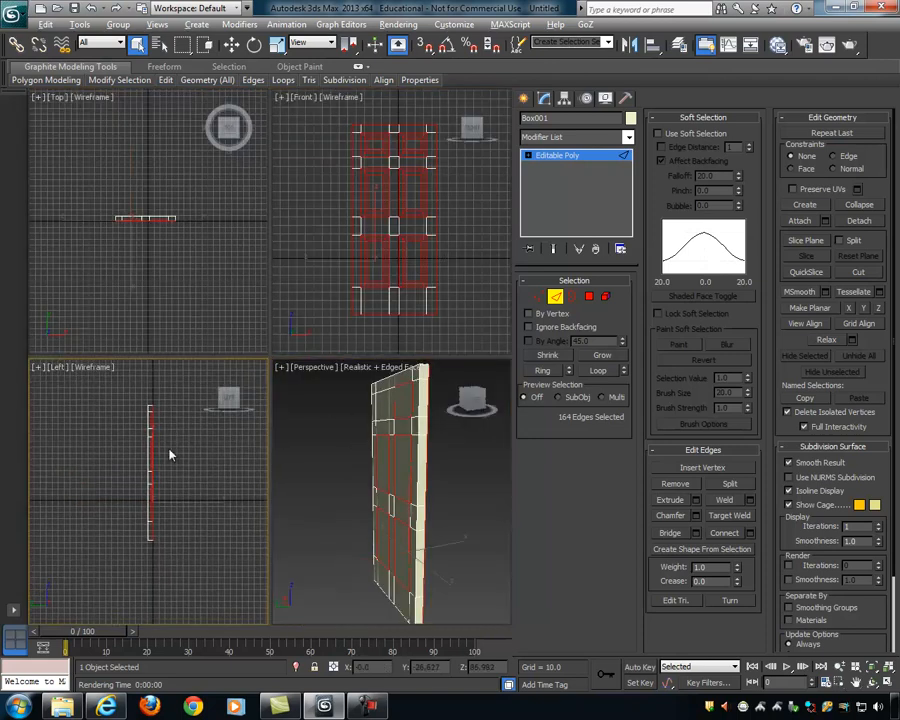
key(alt+w)
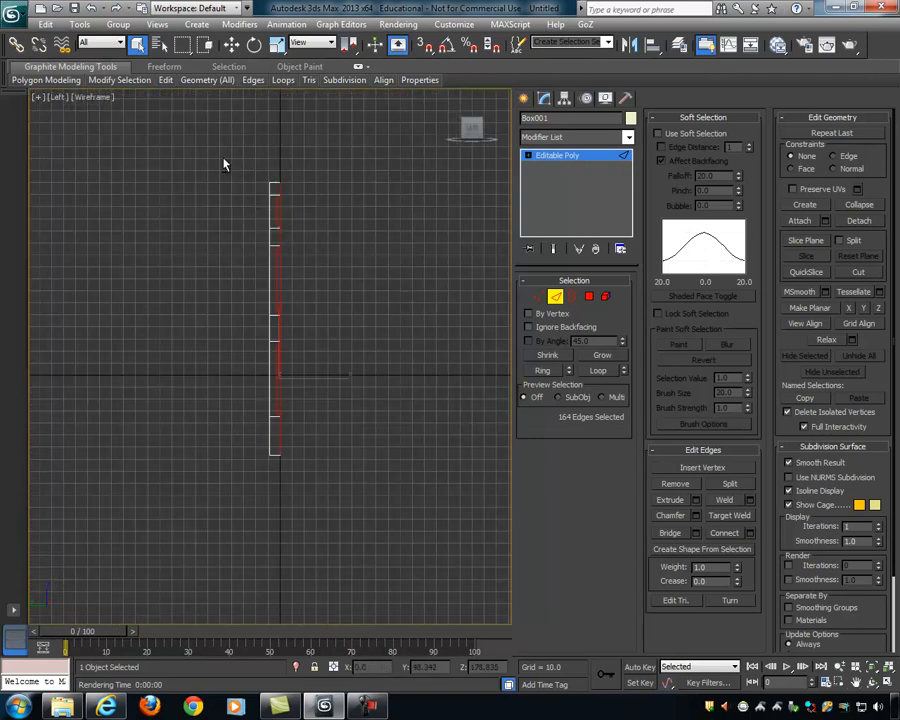
drag(265, 337, 275, 463)
middle_drag(388, 356, 377, 356)
alt+middle_drag(432, 464, 349, 414)
key(alt+w)
scroll(361, 396, down, 3)
scroll(365, 400, up, 3)
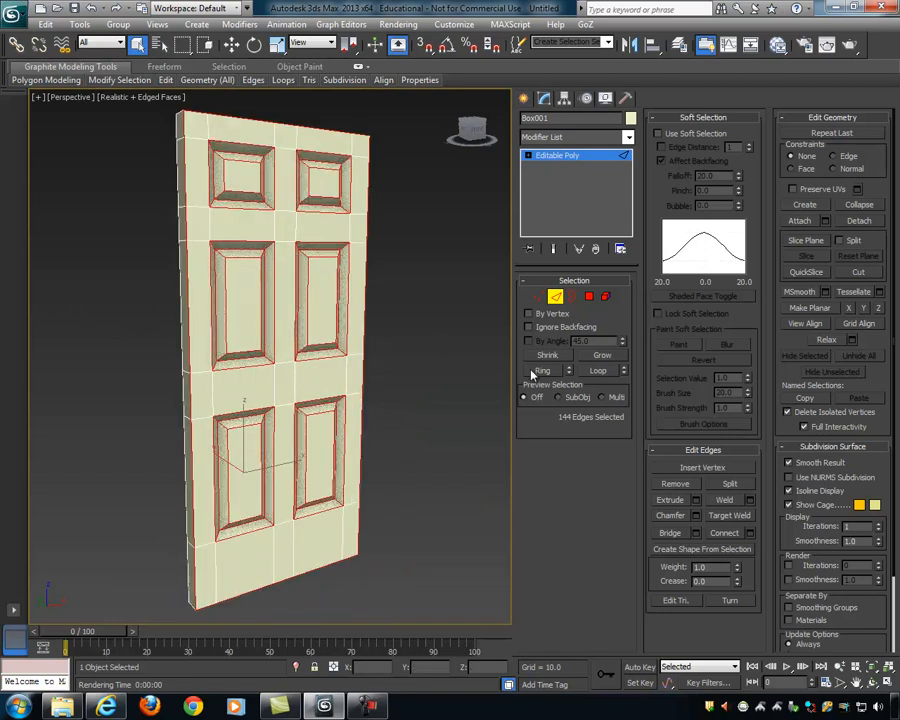
Step: Chamfer the selected front edges with an amount of 0.2 and 2 segments
alt+middle_drag(452, 420, 548, 412)
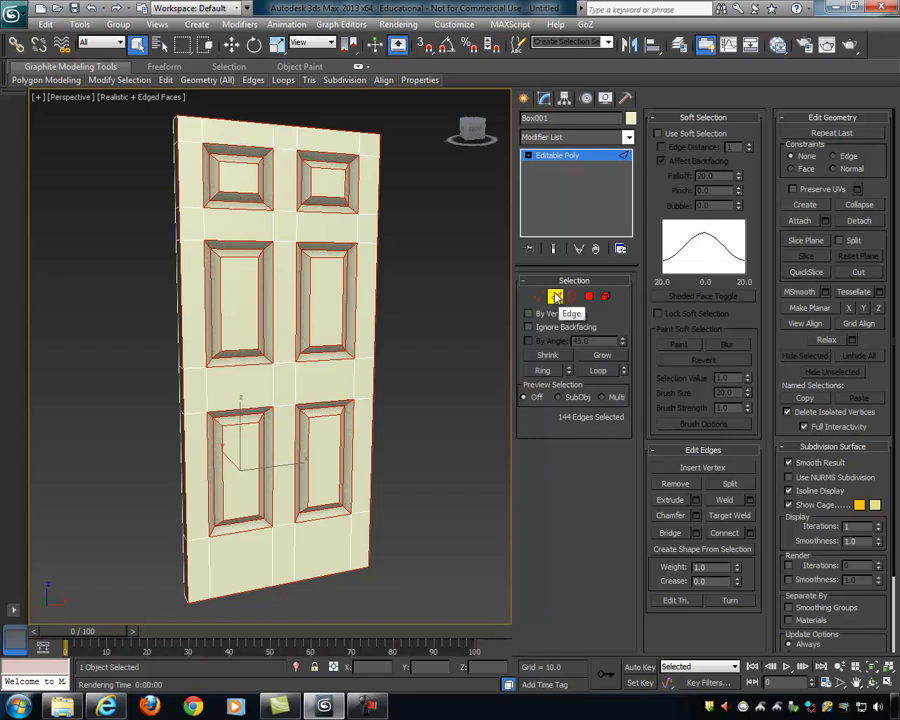
click(695, 517)
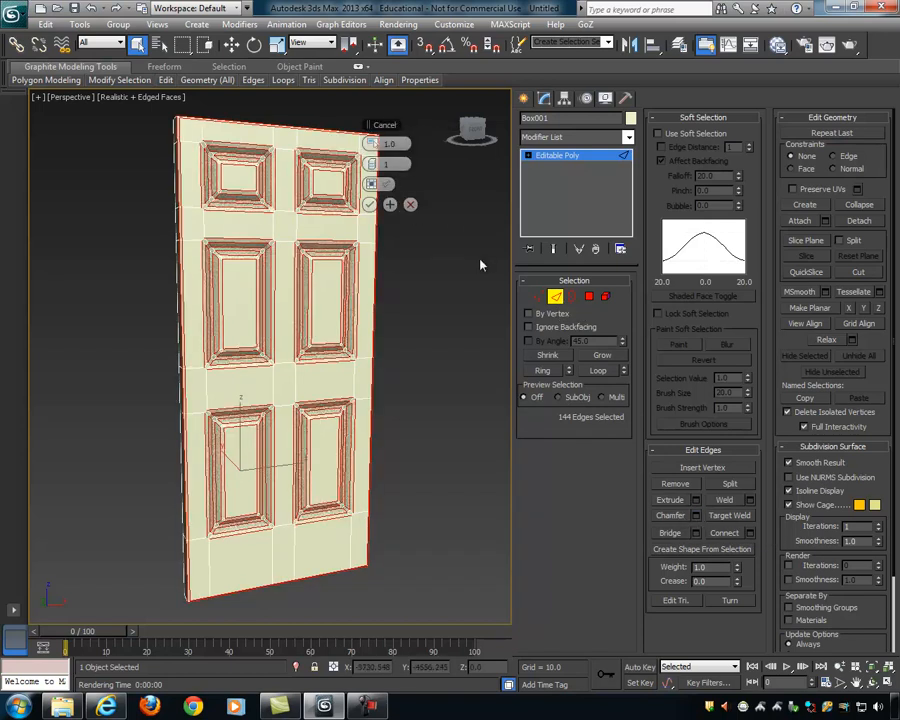
click(376, 163)
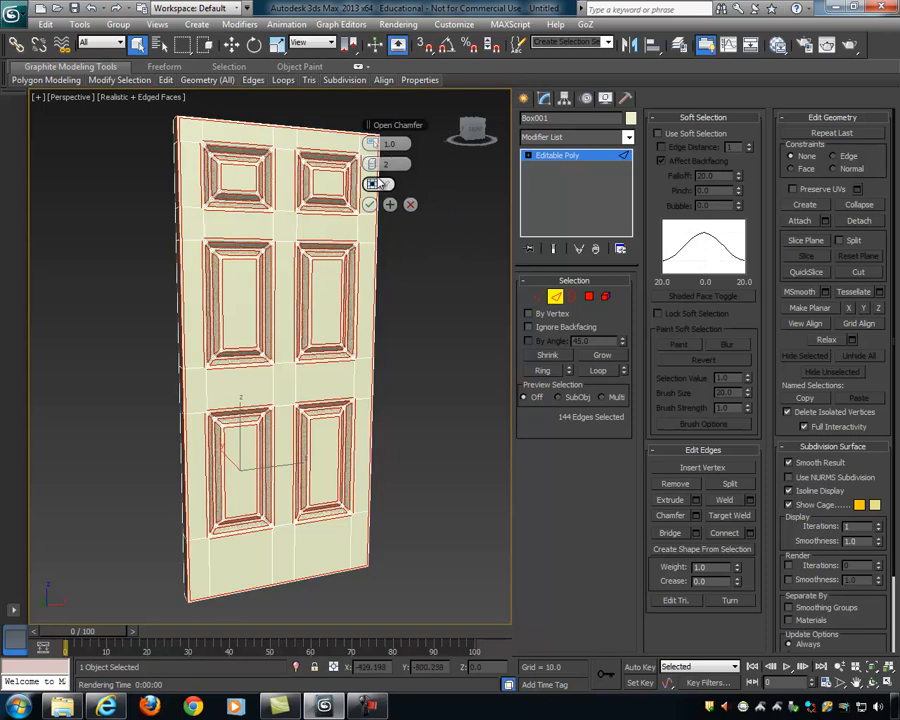
drag(376, 146, 369, 141)
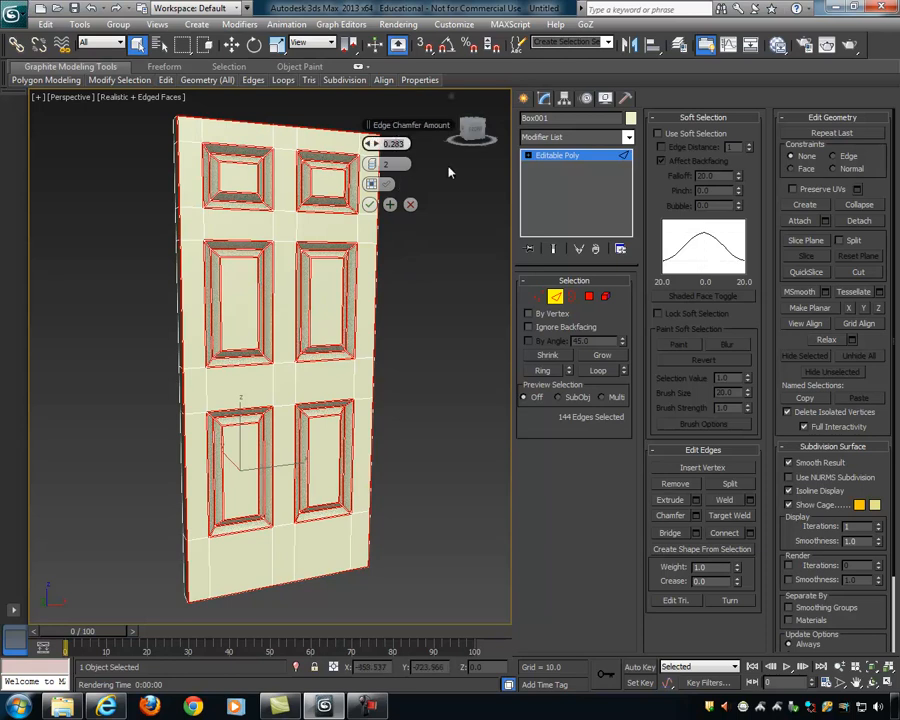
text(0.2)
key(Return)
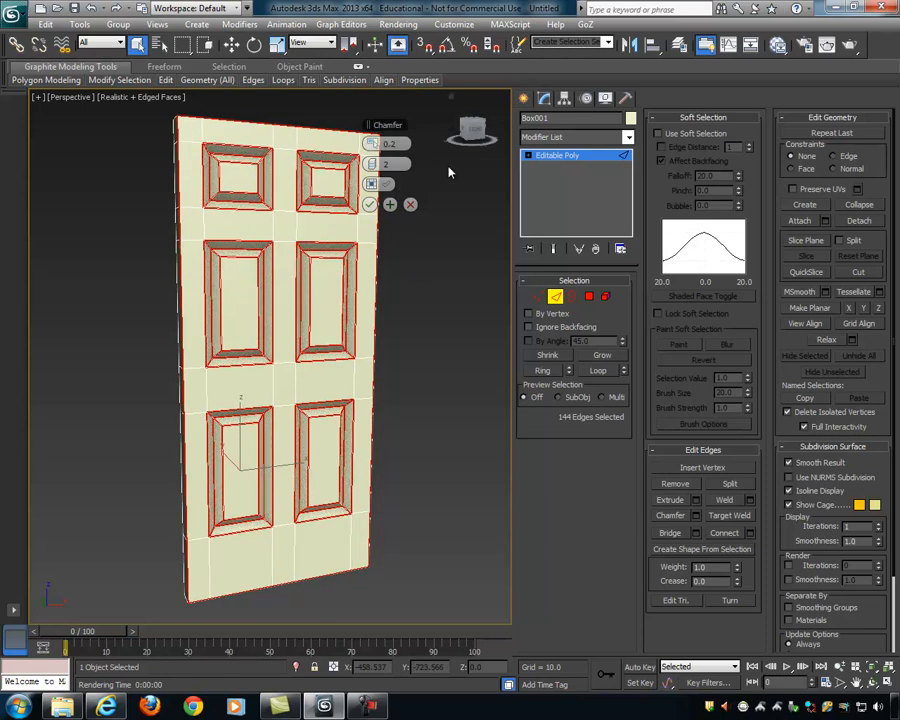
click(369, 204)
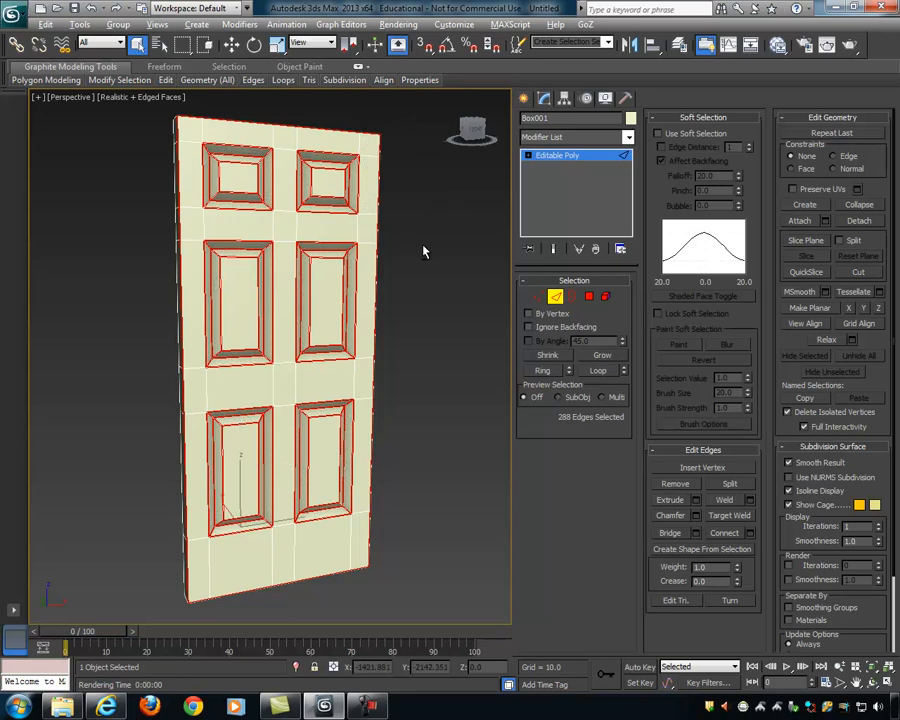
Step: Clear the edge selection and render the Perspective view to inspect the chamfered panel edges
click(418, 275)
scroll(419, 280, up, 8)
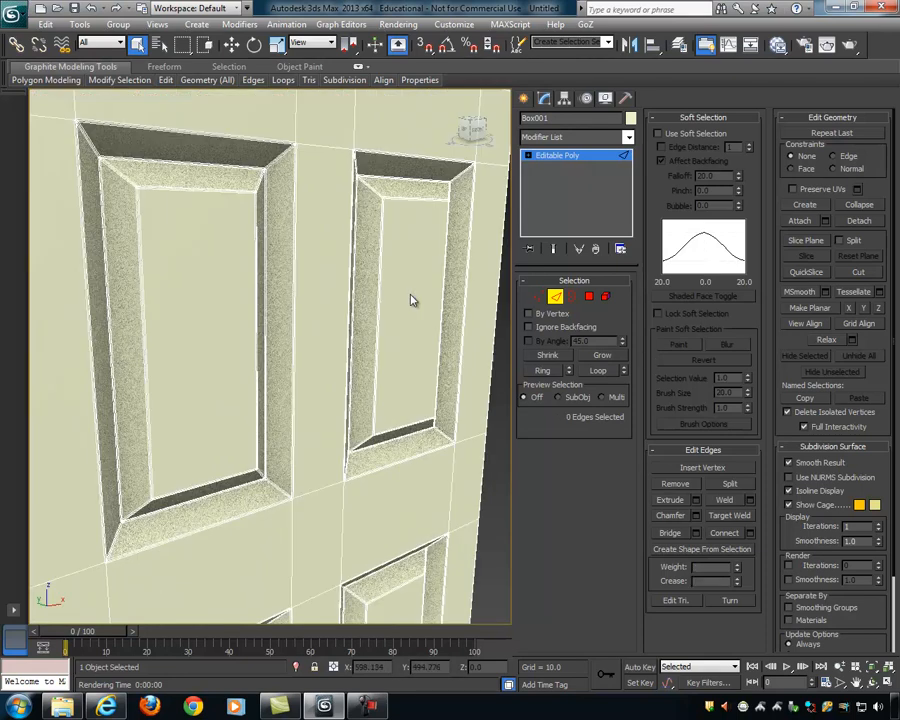
scroll(430, 326, down, 5)
alt+middle_drag(414, 308, 412, 334)
click(845, 47)
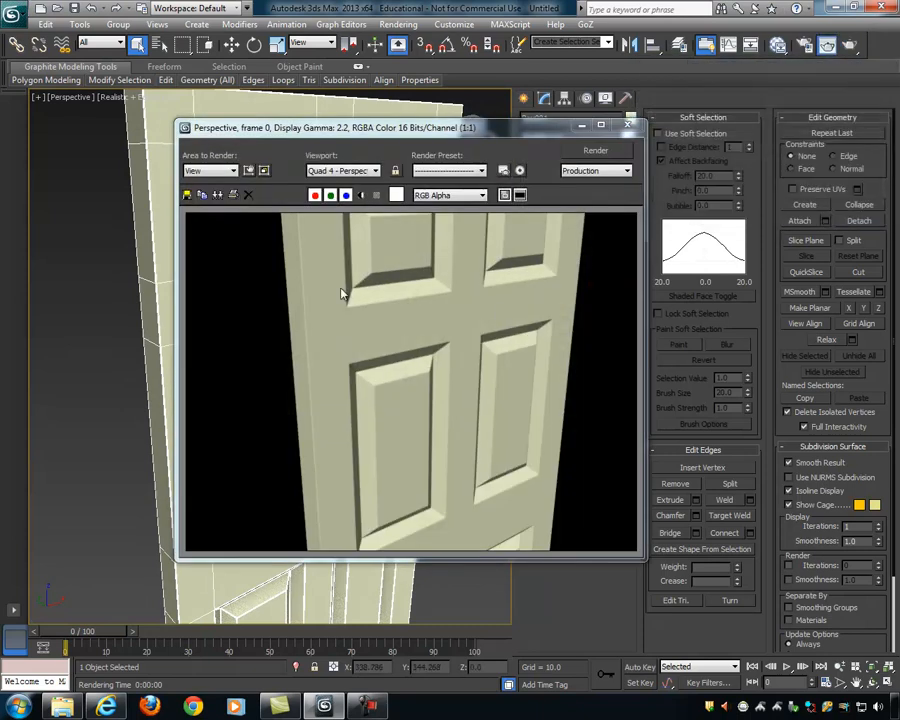
click(628, 125)
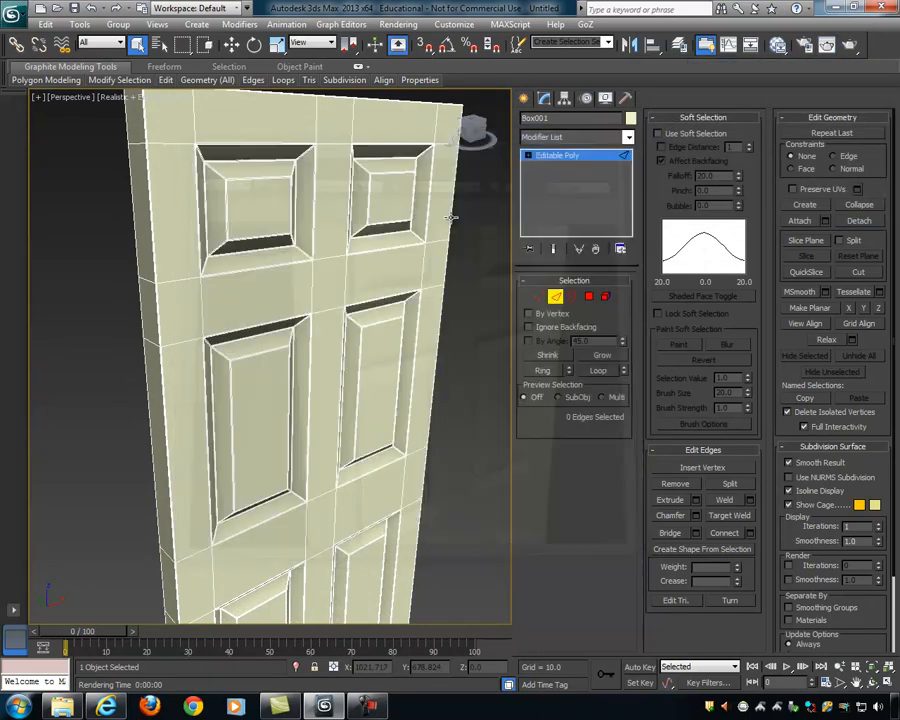
Step: In the Left view, select the polygons forming the door's back and sides and delete them, keeping only the front face
alt+middle_drag(432, 221, 400, 241)
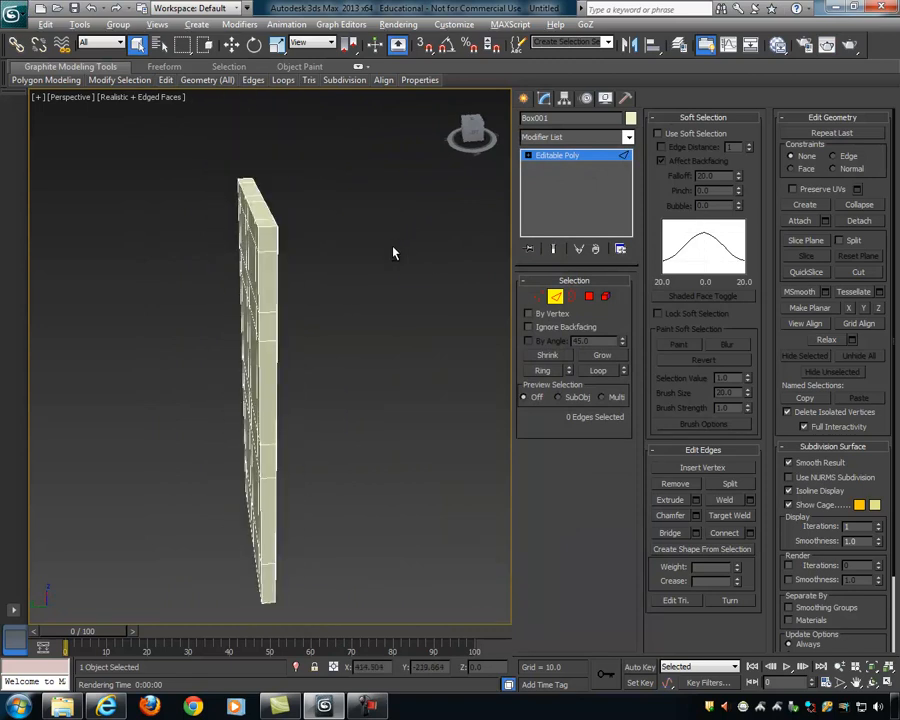
key(alt+w)
alt+middle_drag(450, 470, 390, 432)
scroll(145, 486, up, 3)
middle_drag(164, 479, 170, 474)
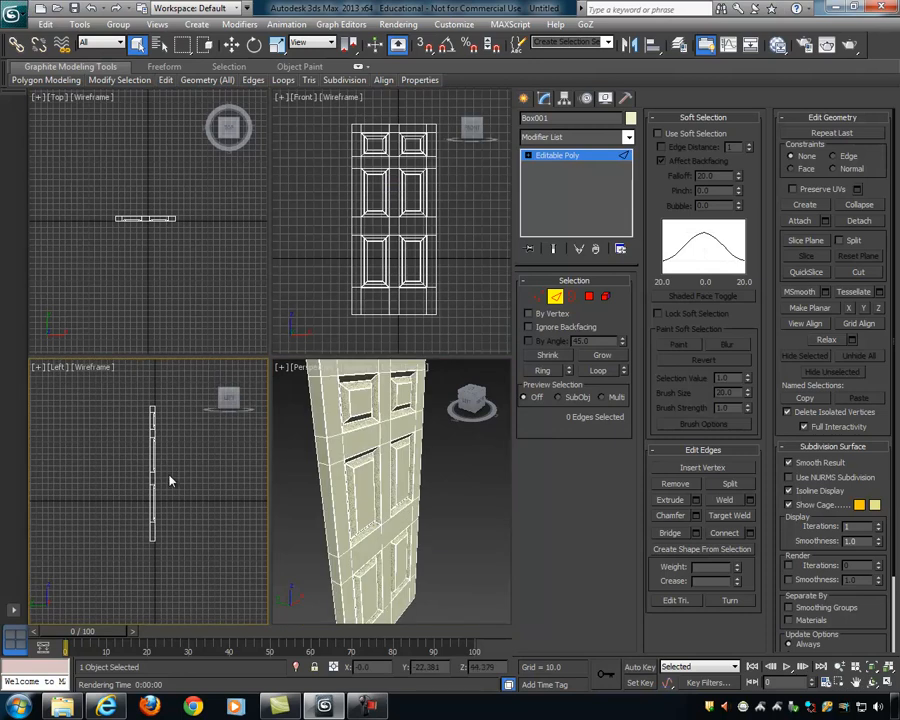
key(alt+w)
scroll(258, 413, up, 2)
scroll(262, 367, up, 2)
scroll(312, 360, down, 2)
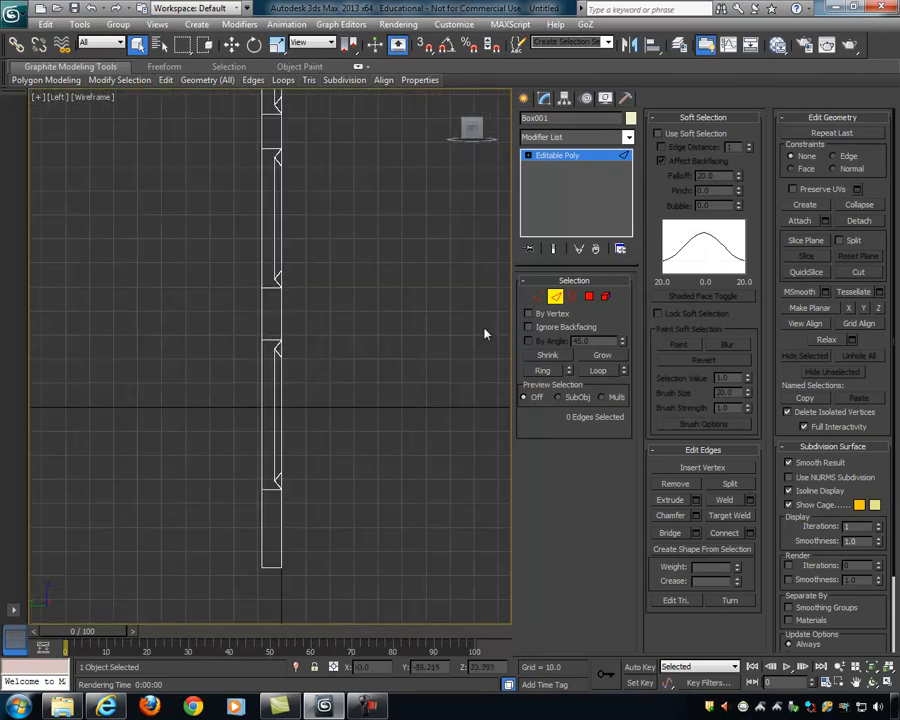
middle_drag(384, 320, 378, 336)
key(4)
drag(266, 410, 266, 540)
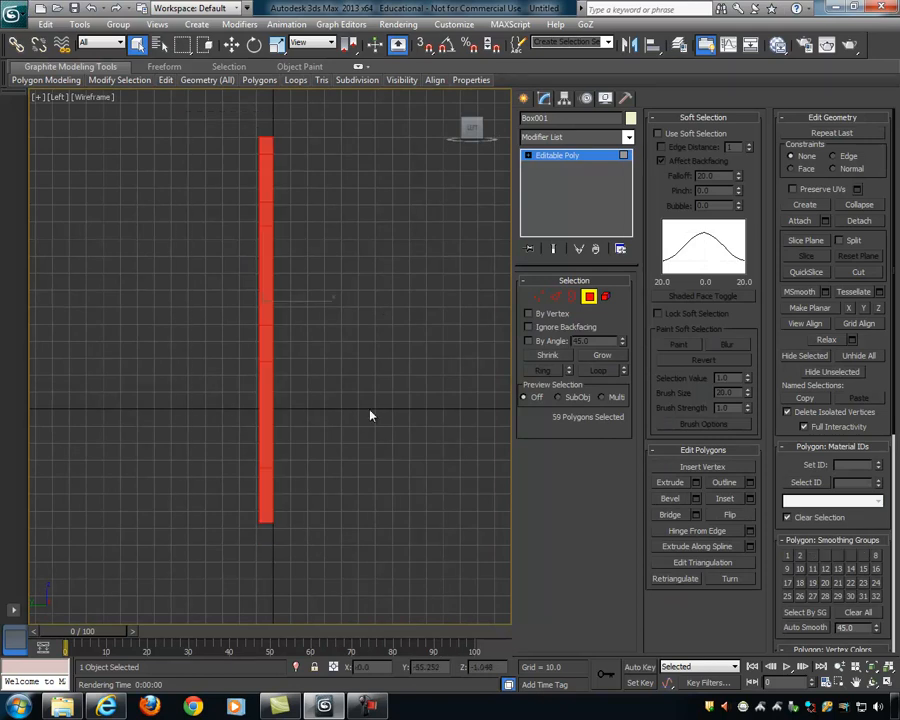
middle_drag(414, 404, 398, 445)
key(alt+w)
key(alt+w)
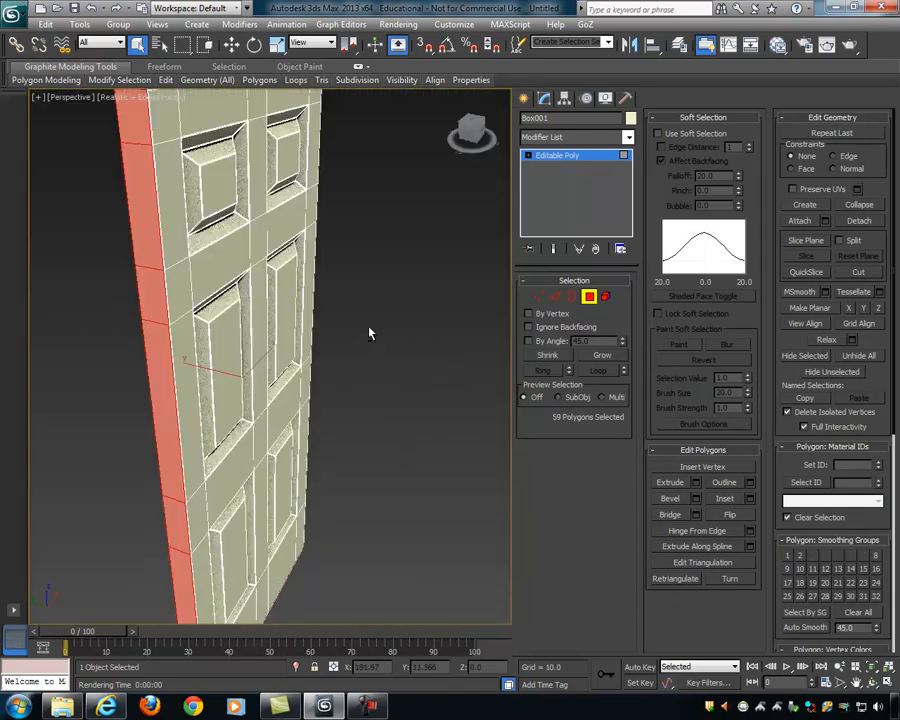
scroll(368, 330, down, 2)
middle_drag(370, 325, 400, 376)
scroll(328, 349, up, 4)
middle_drag(297, 339, 330, 394)
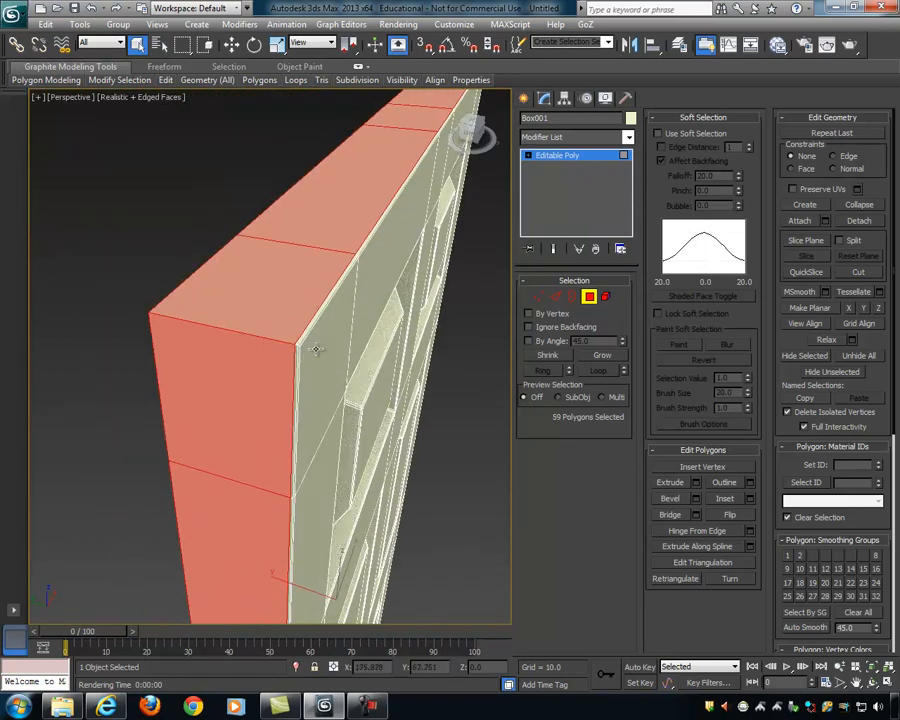
key(Delete)
Step: Leave polygon editing to return to object level and view the remaining front shell from both sides
alt+middle_drag(431, 319, 399, 208)
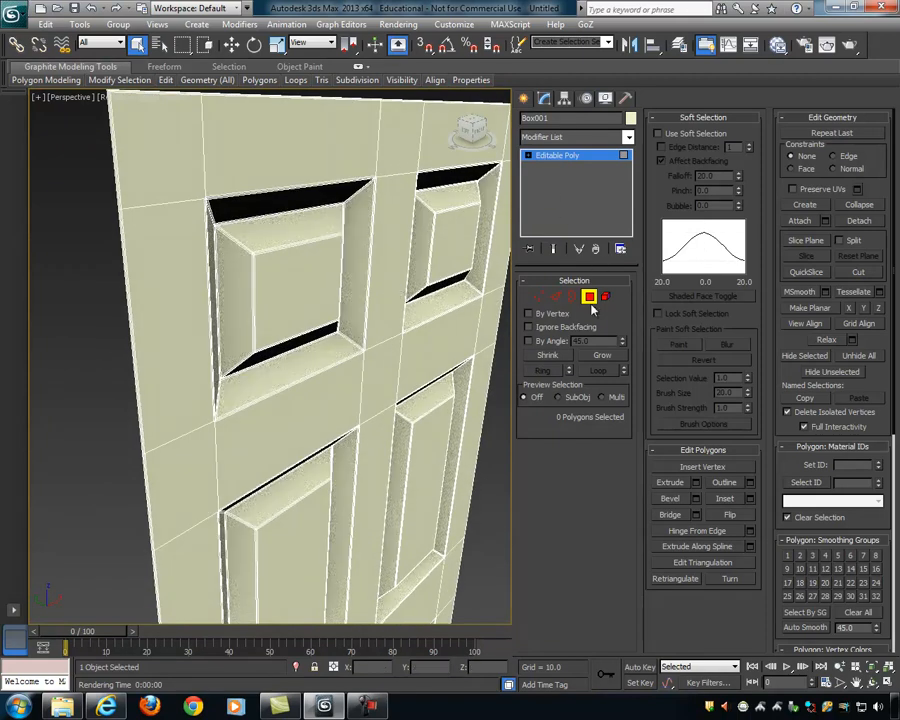
click(590, 298)
click(590, 296)
click(590, 296)
alt+middle_drag(480, 300, 440, 289)
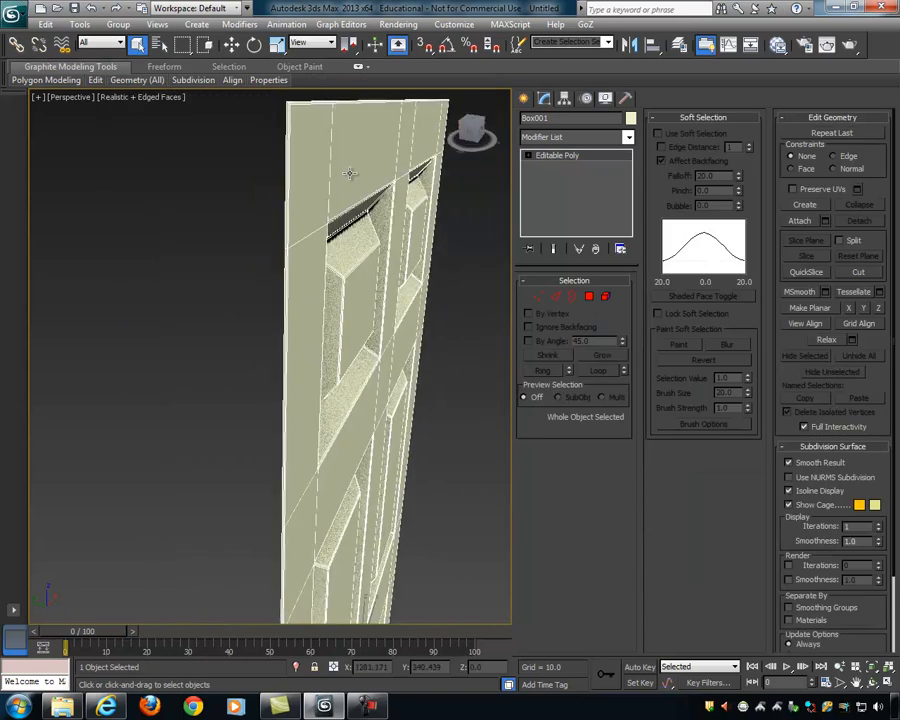
alt+middle_drag(347, 169, 399, 234)
scroll(399, 234, down, 4)
Step: Try to mirror the door's front shell along the X axis as a copy, comparing the Y and Z axes
click(624, 42)
click(420, 372)
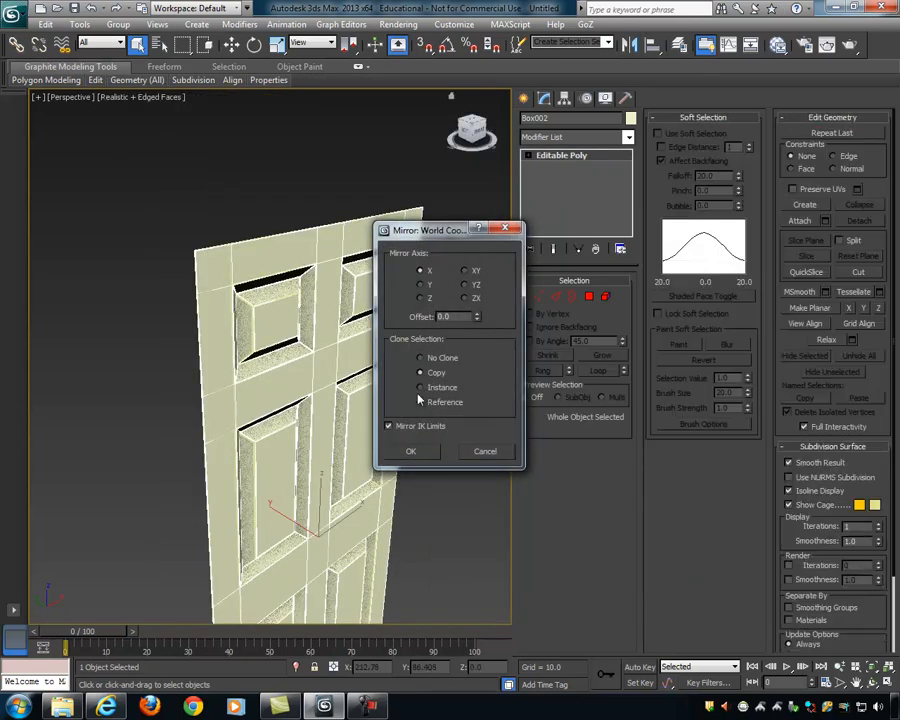
click(419, 285)
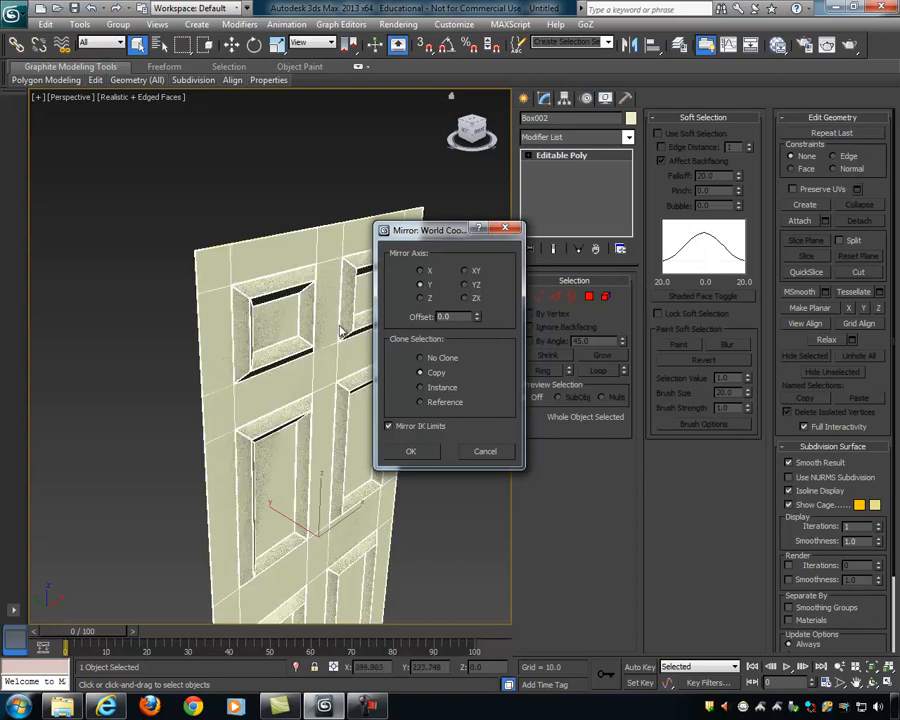
click(420, 298)
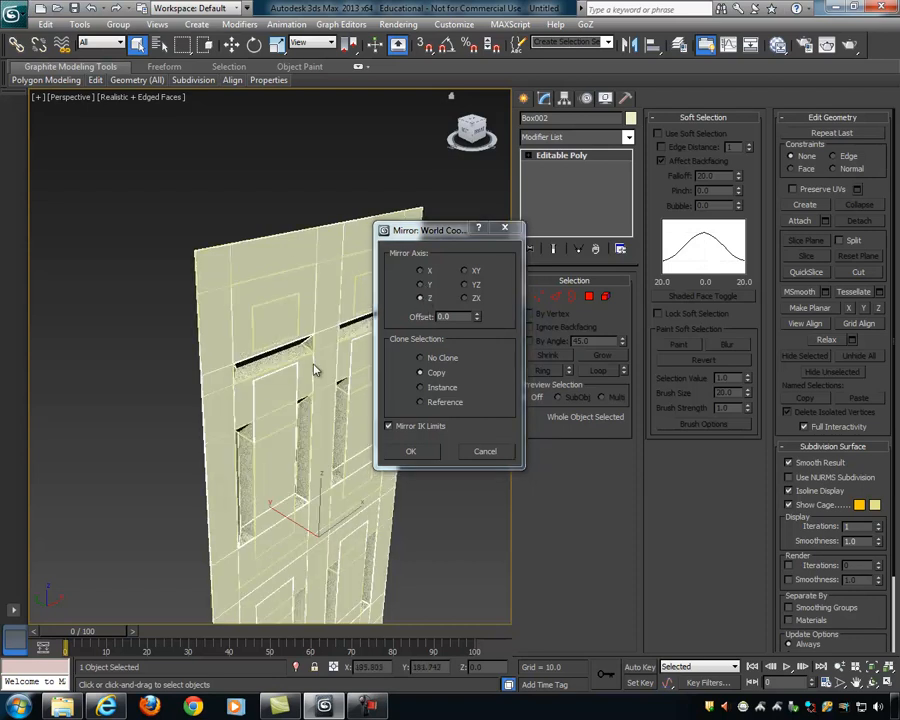
click(424, 286)
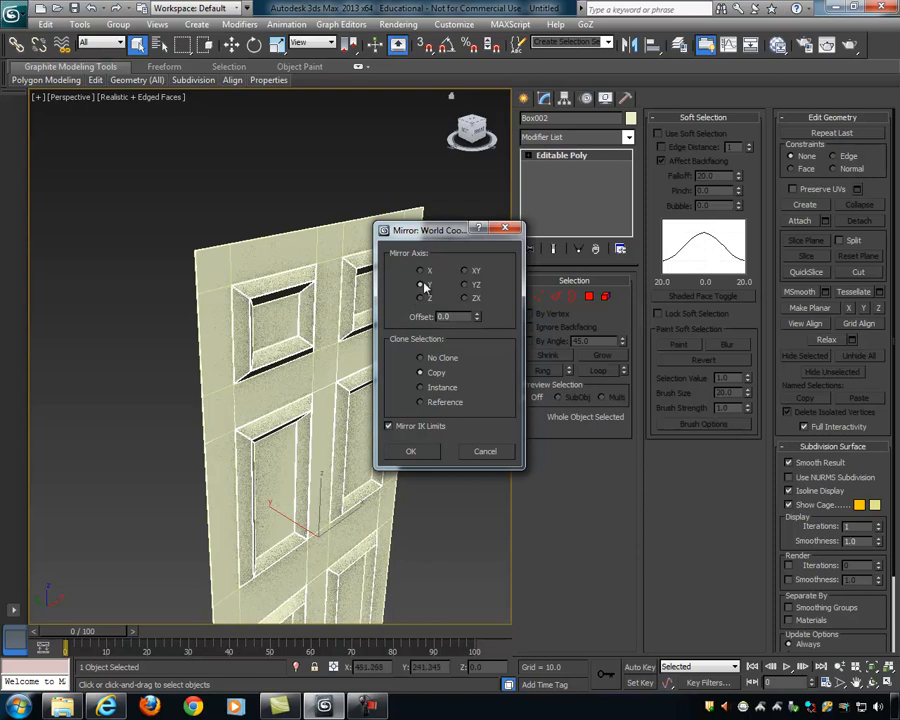
click(427, 274)
click(410, 451)
alt+middle_drag(410, 451, 313, 236)
click(331, 318)
key(ctrl+z)
click(333, 286)
key(ctrl+z)
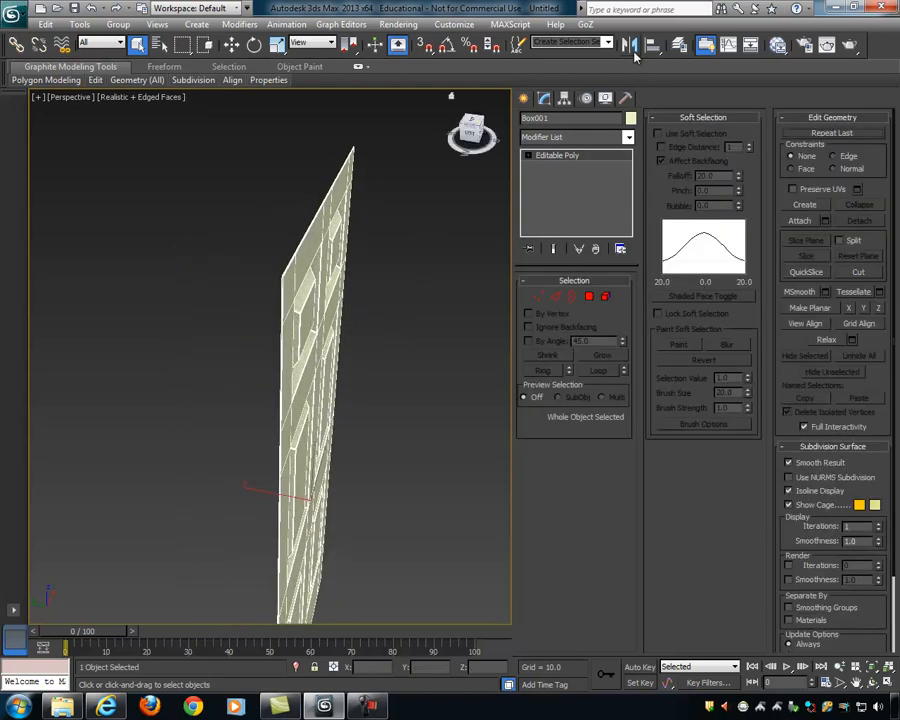
Step: Mirror the door's front shell along the Y axis as a copy
click(629, 44)
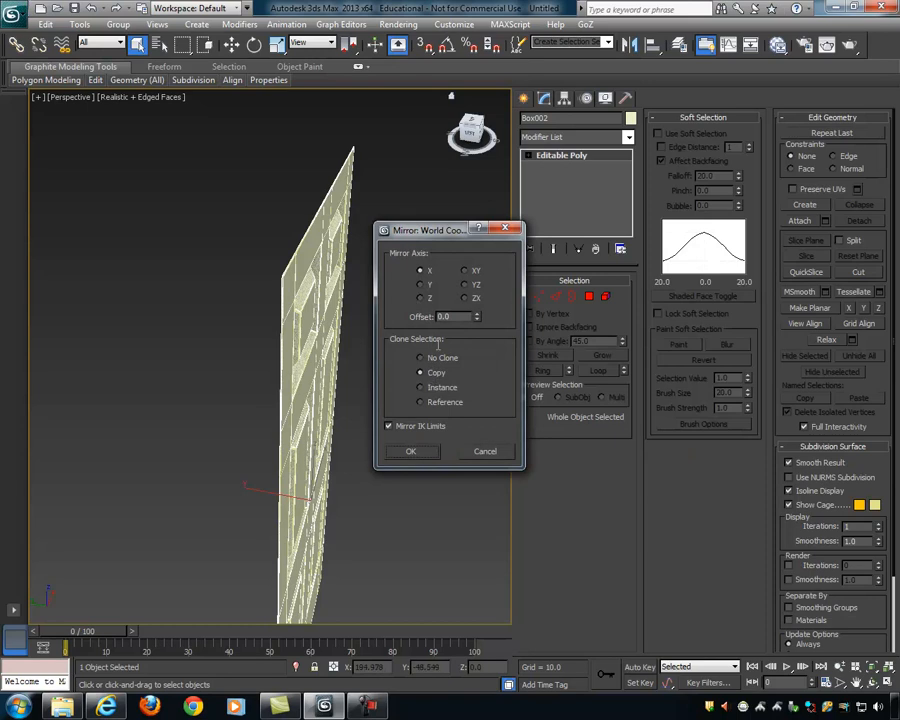
click(420, 284)
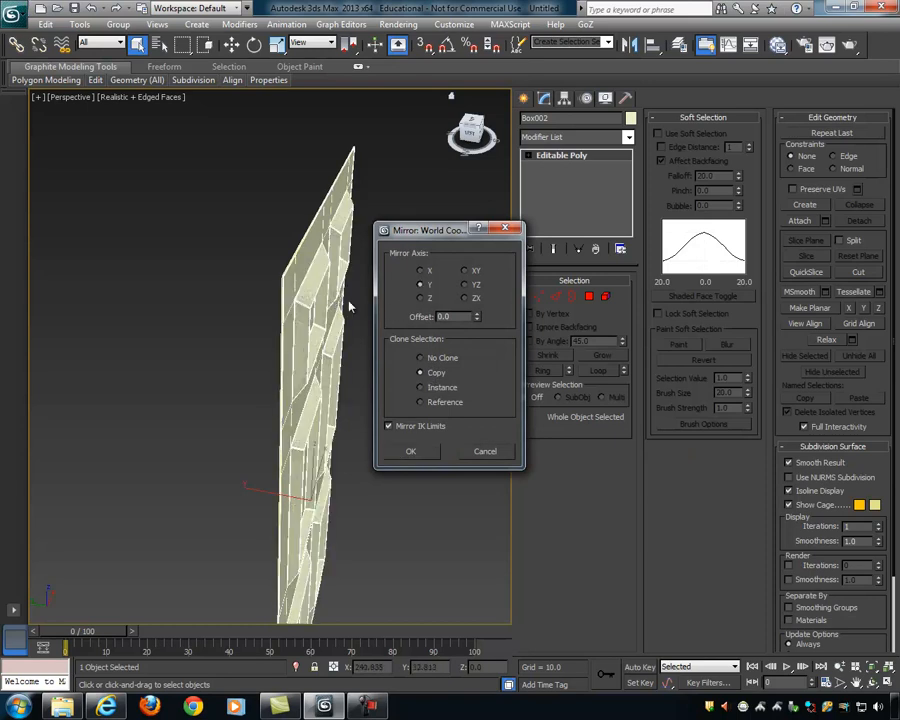
click(410, 451)
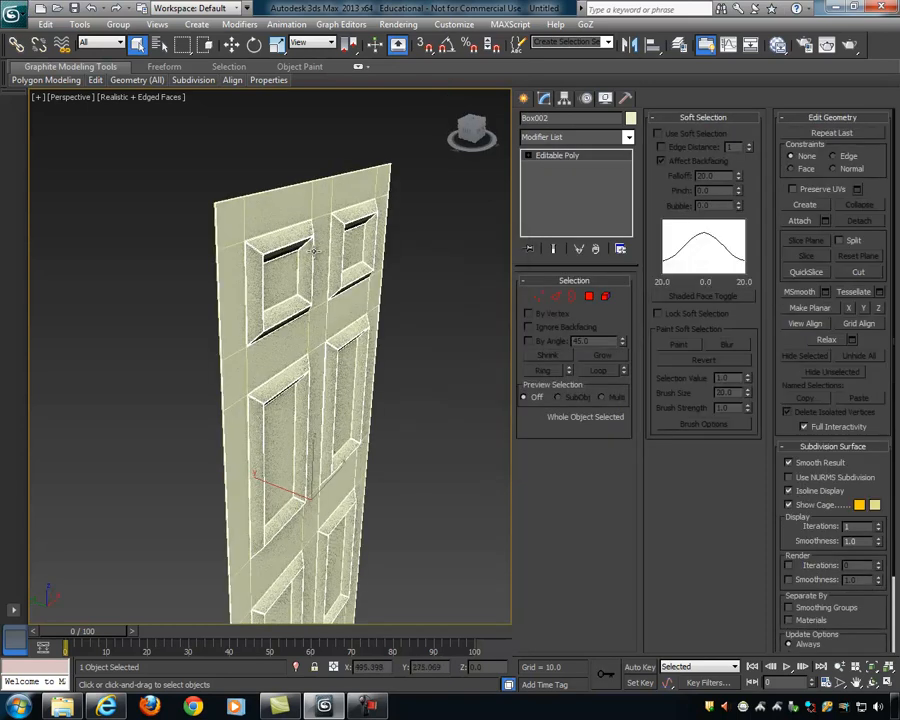
Step: Move the mirrored shell along the Y axis away from the original to leave a gap for the door's thickness
alt+middle_drag(388, 305, 402, 307)
key(w)
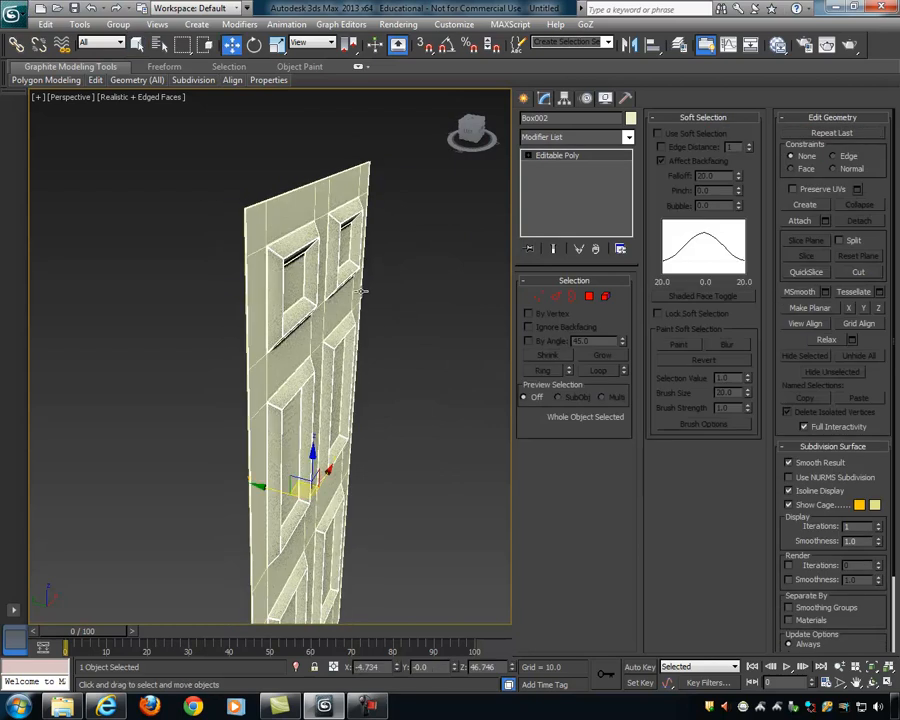
alt+middle_drag(259, 486, 374, 418)
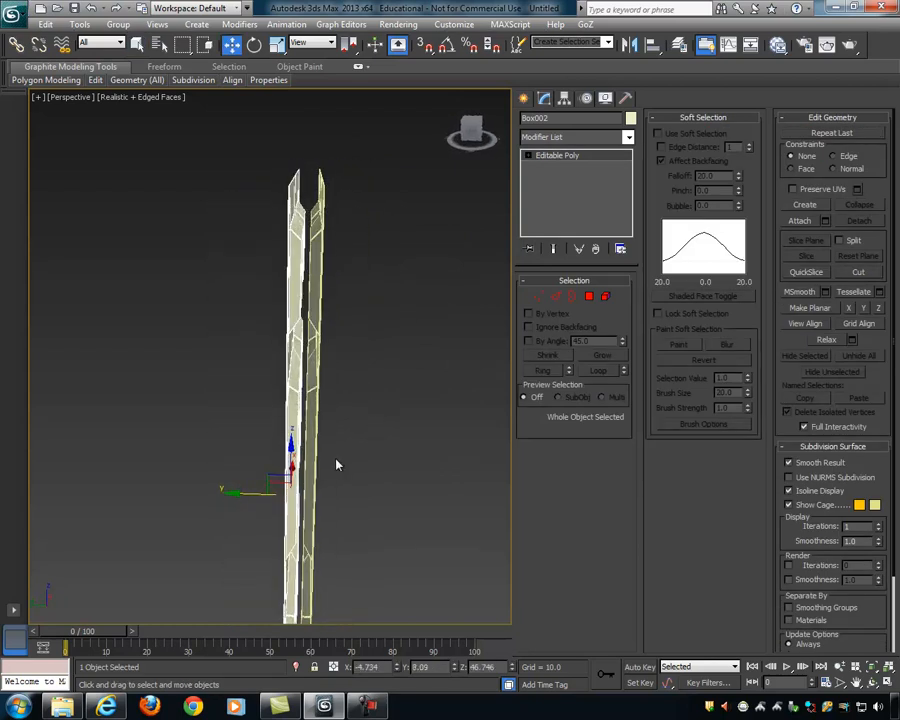
alt+middle_drag(231, 491, 302, 226)
alt+middle_drag(360, 255, 382, 261)
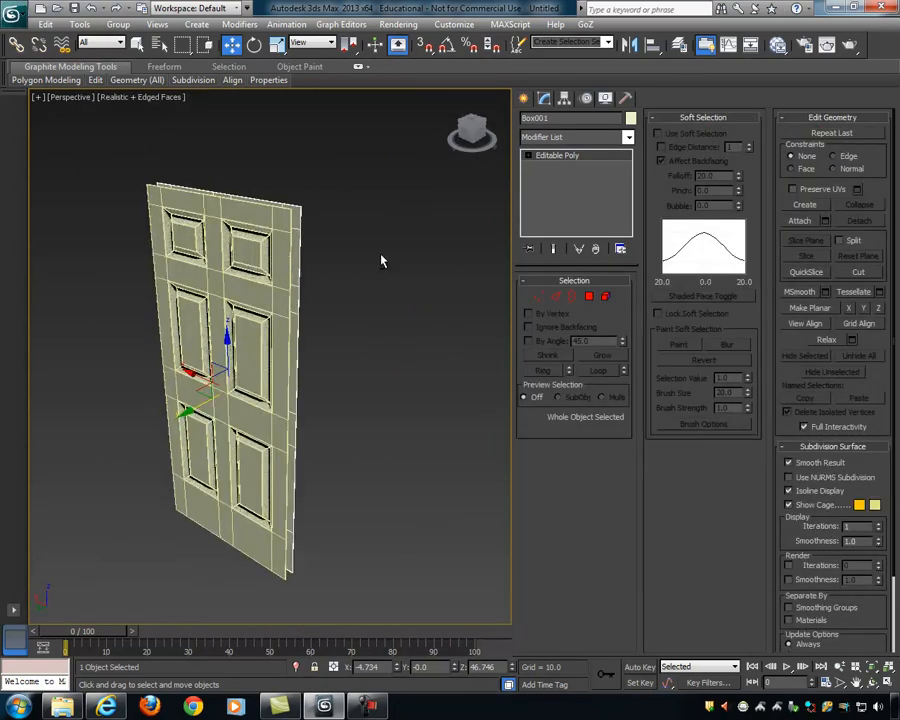
Step: Attach the mirrored shell to the original door shell to form one object
click(815, 226)
click(284, 222)
alt+middle_drag(307, 243, 593, 340)
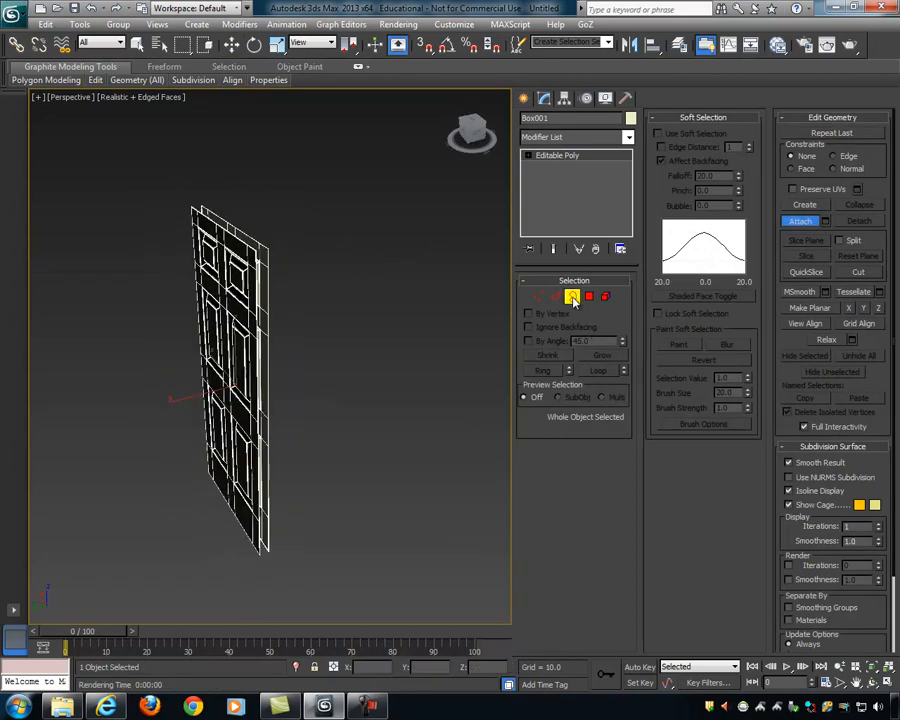
Step: Select the outer borders of both shells and bridge them to close the door's sides, leaving border editing
click(572, 297)
middle_drag(321, 271, 341, 287)
scroll(341, 287, up, 5)
scroll(389, 221, down, 5)
alt+middle_drag(383, 221, 361, 281)
click(317, 234)
ctrl+click(311, 251)
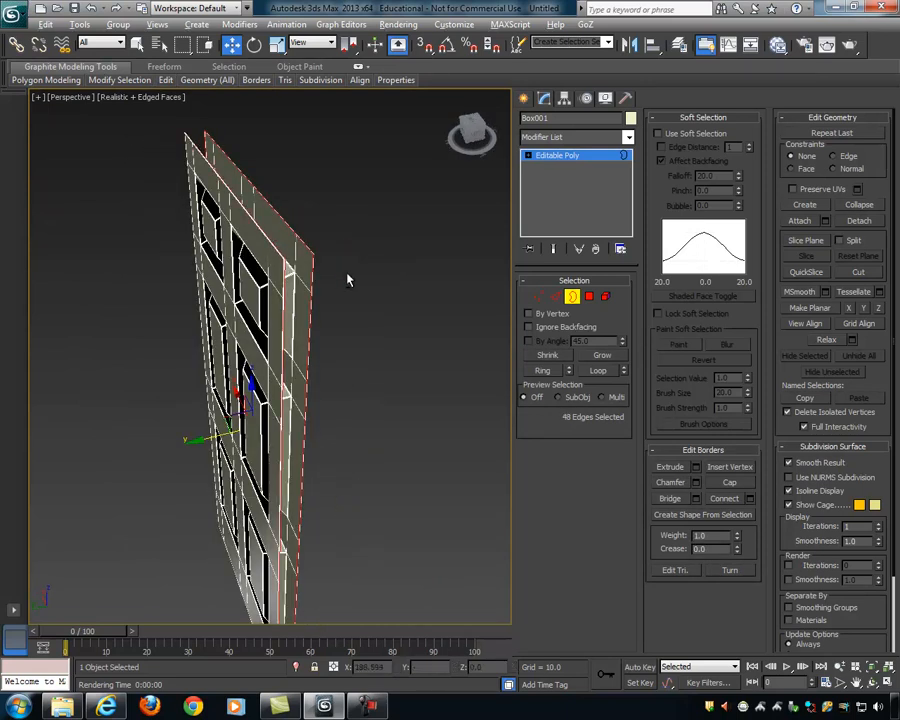
click(672, 498)
alt+middle_drag(462, 359, 408, 312)
scroll(408, 312, down, 4)
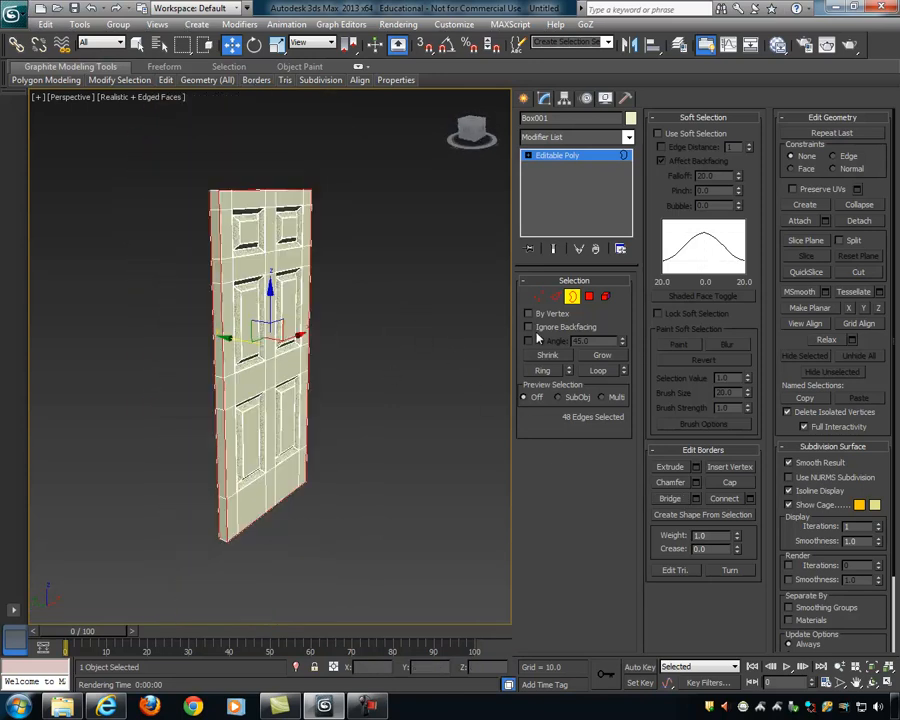
click(572, 298)
Step: Examine the closed door from several angles and render a close Perspective view of its panels
click(414, 380)
mouse_move(414, 380)
alt+middle_down()
mouse_move(387, 372)
mouse_move(414, 372)
alt+middle_up()
click(292, 357)
alt+middle_drag(342, 382, 437, 395)
scroll(374, 382, up, 2)
scroll(405, 386, down, 2)
scroll(437, 395, up, 2)
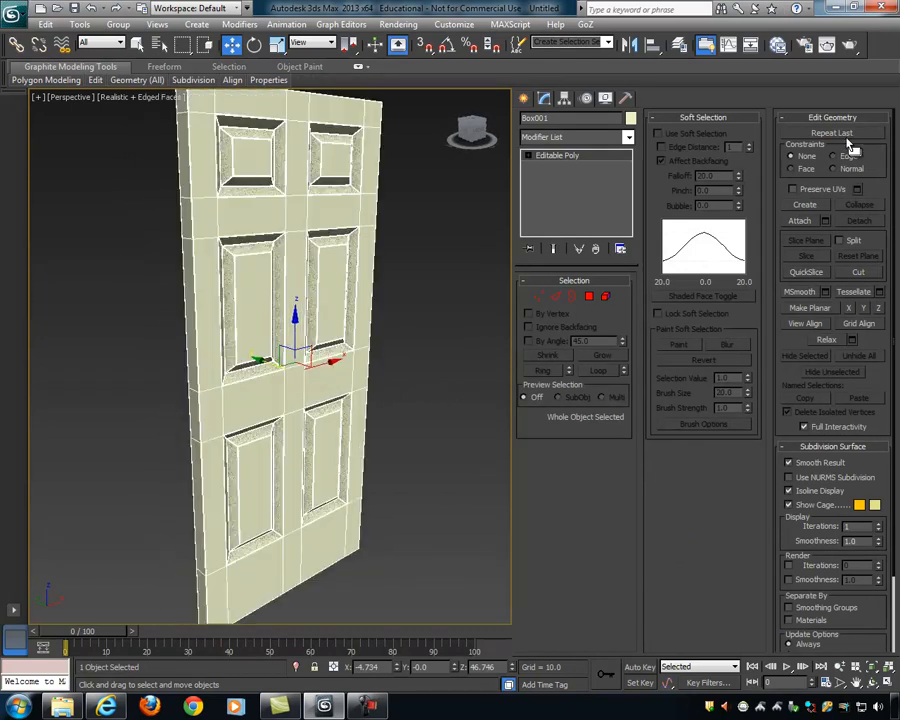
click(849, 46)
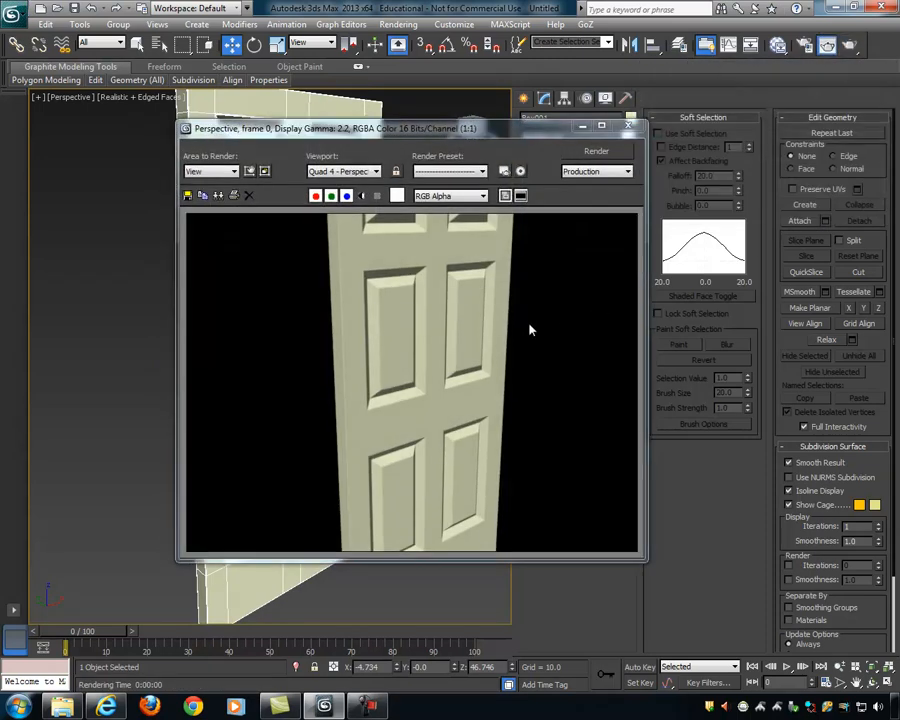
click(627, 128)
Step: Render the whole door in the Perspective view and move the rendered frame window aside
alt+middle_drag(450, 273, 417, 275)
scroll(417, 275, down, 2)
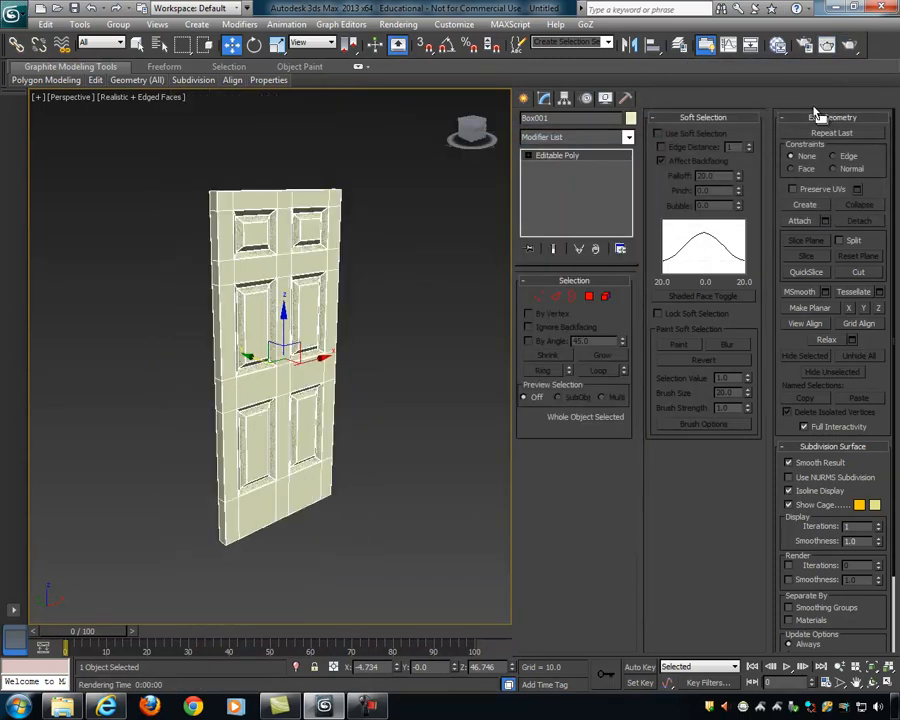
click(849, 46)
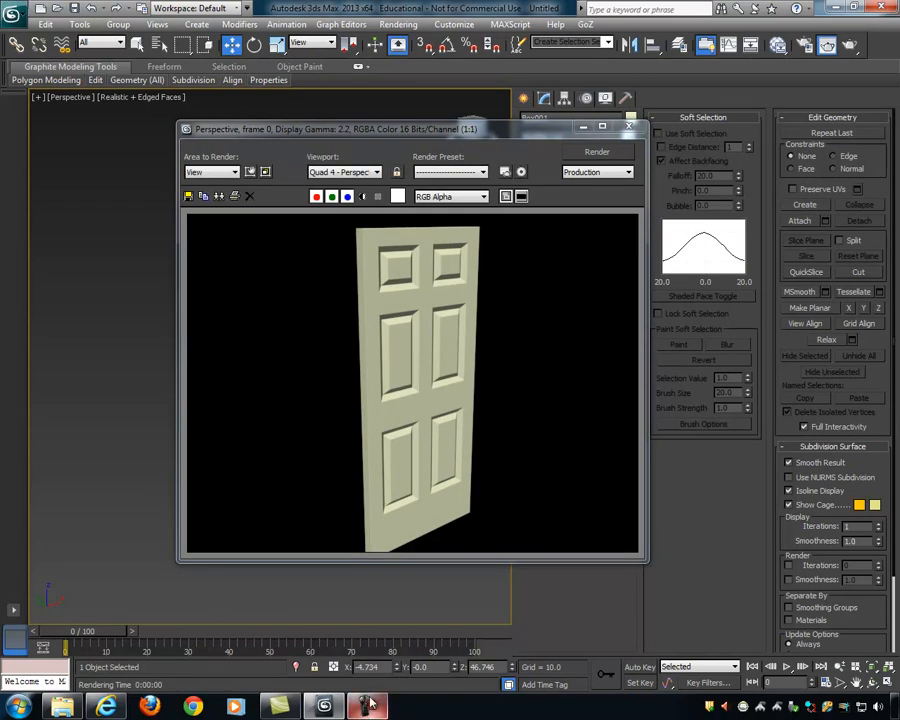
mouse_move(370, 700)
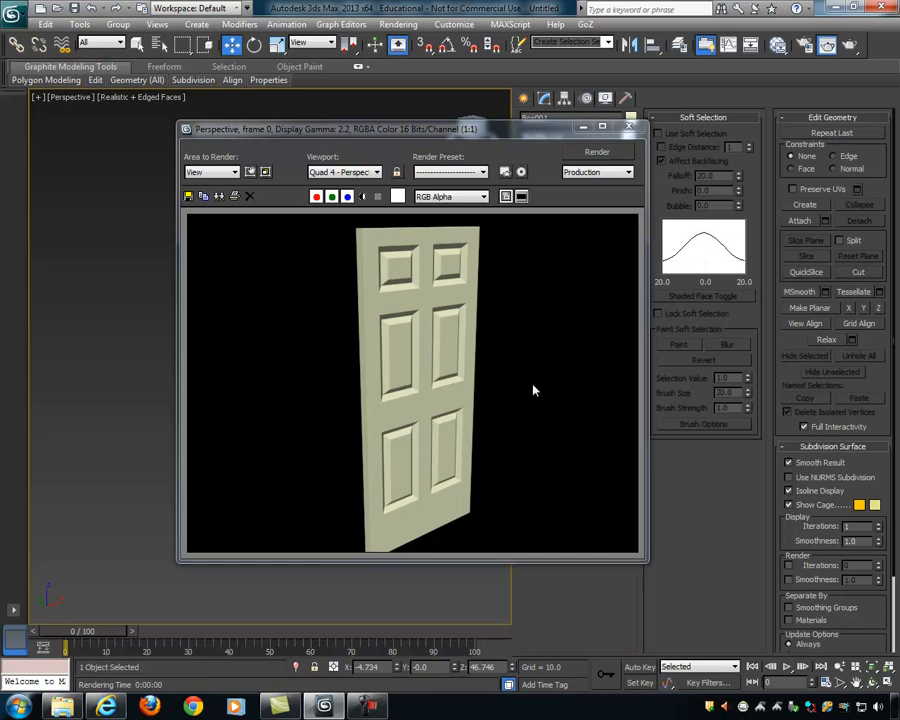
drag(419, 139, 301, 134)
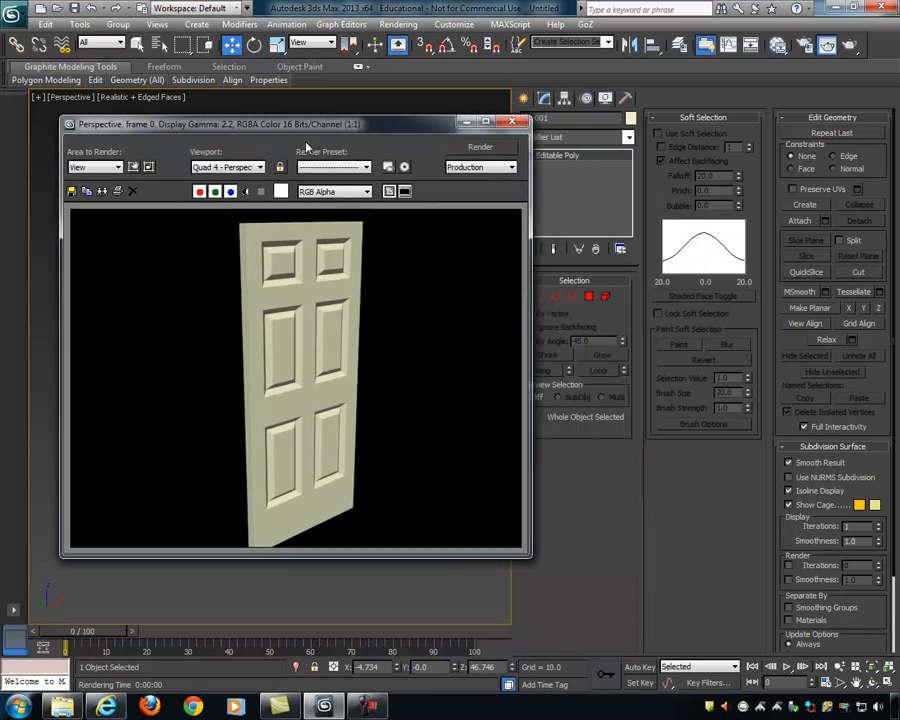
click(370, 705)
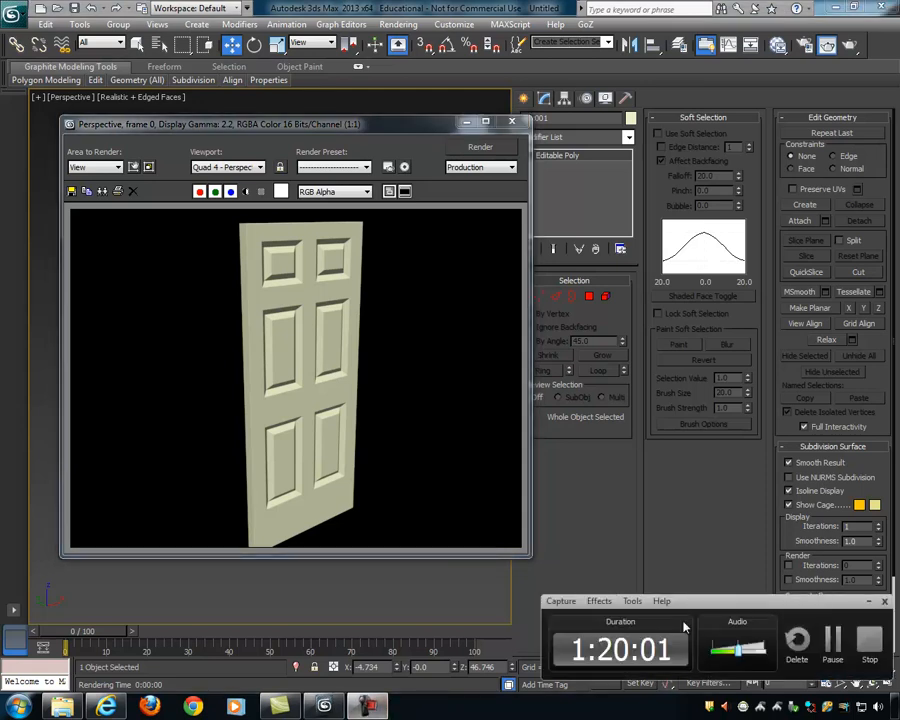